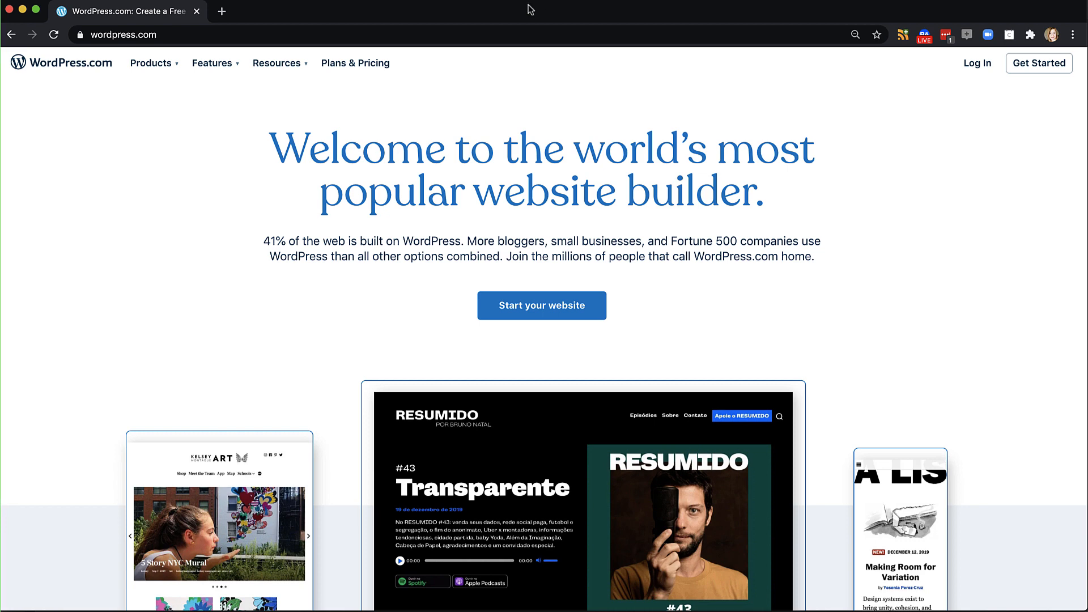
Start a new website and log in with the existing WordPress.com account
left_click(542, 310)
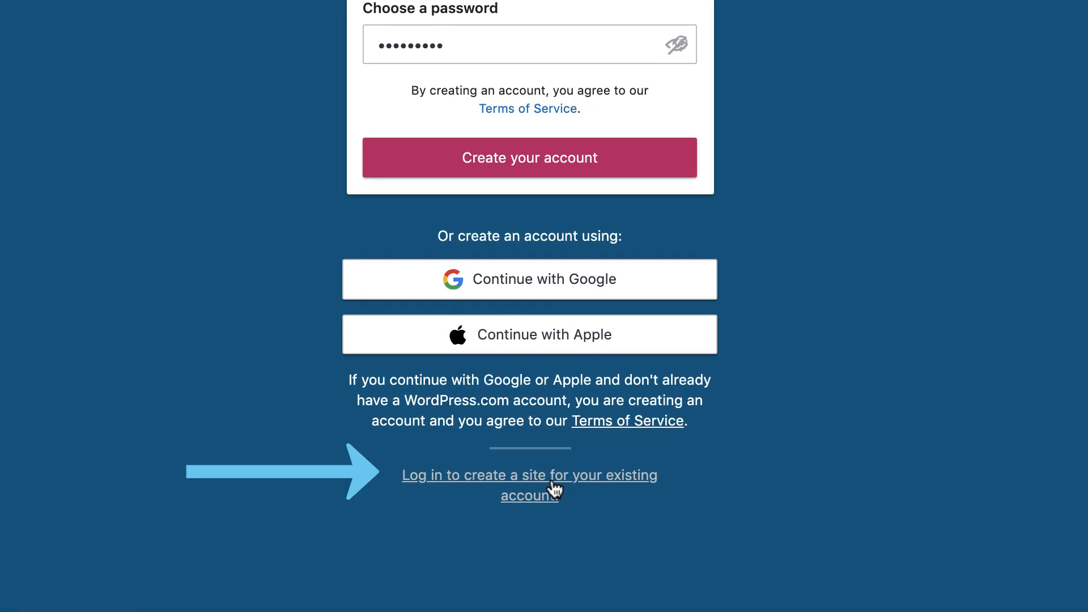
left_click(553, 487)
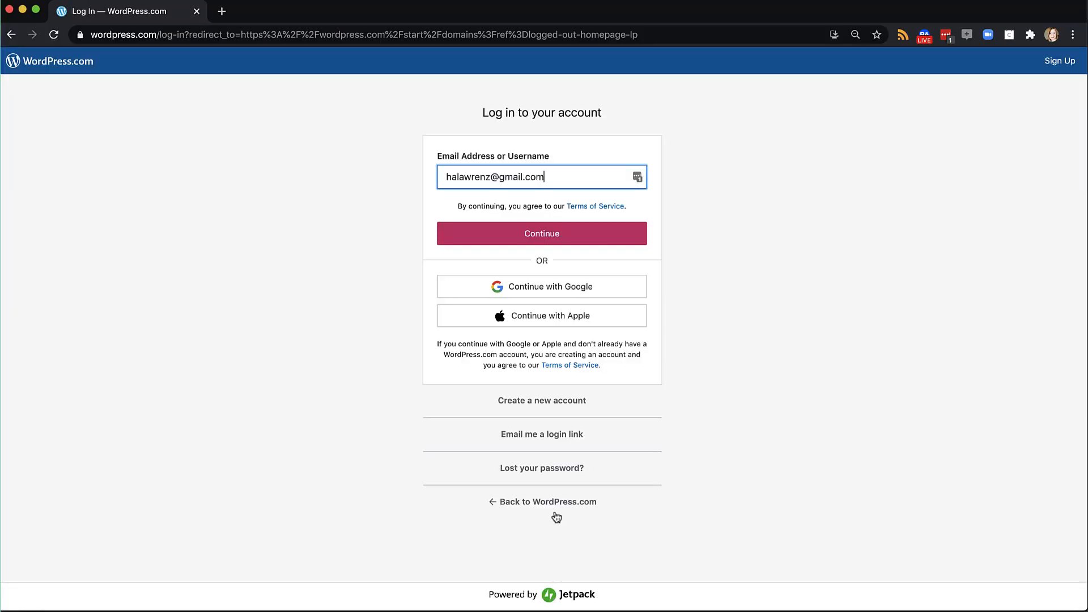
left_click(558, 231)
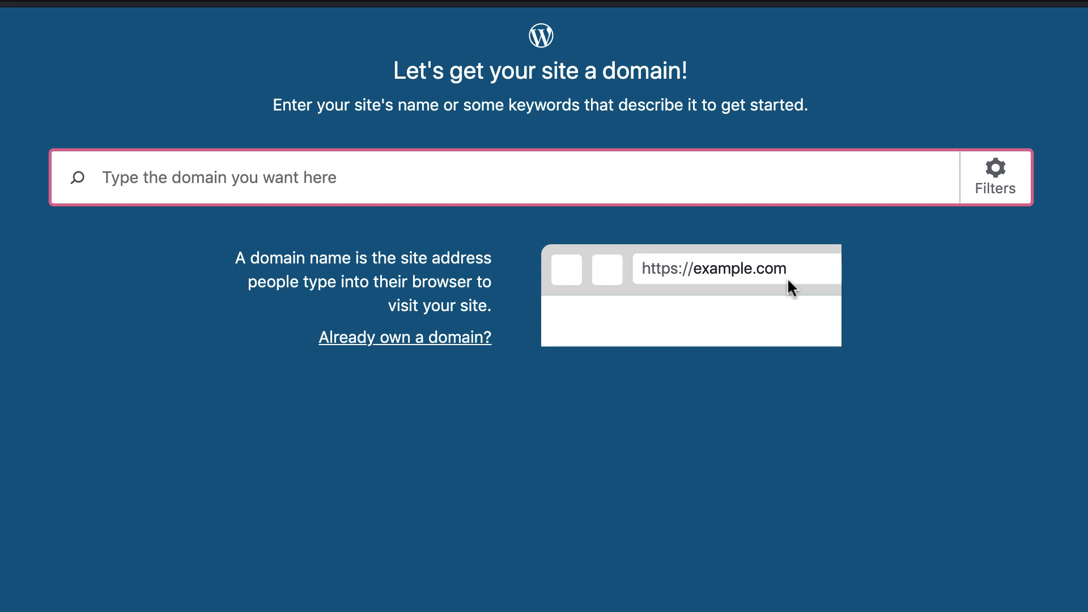
Search for the name 'jstdemosite' and select the free jstdemosite.wordpress.com address
type("J")
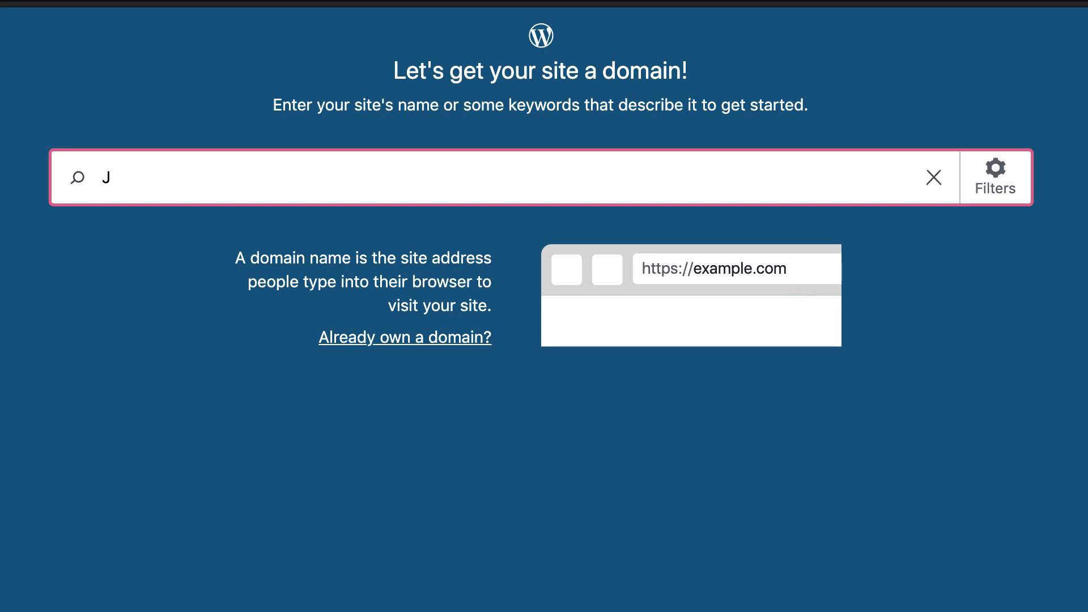
type("STDEMOsite")
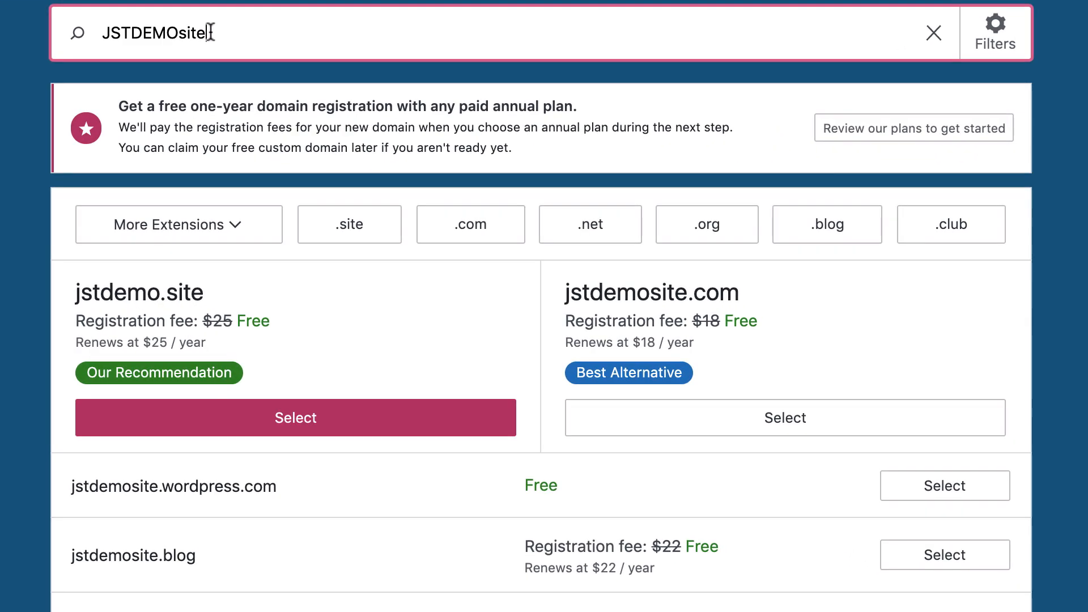
left_click_drag(340, 140, 296, 140)
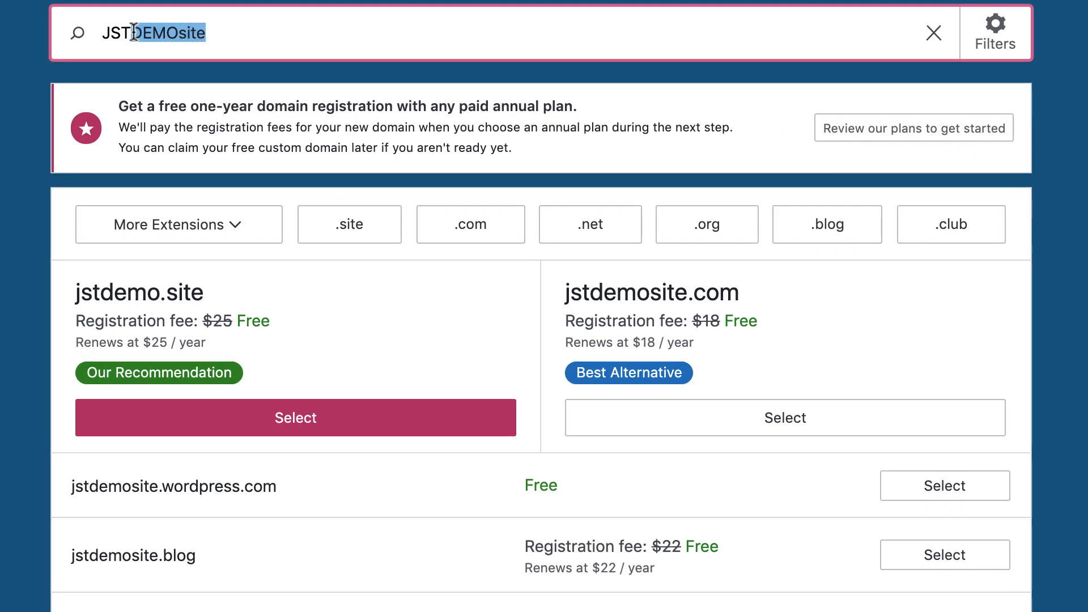
key("BackSpace")
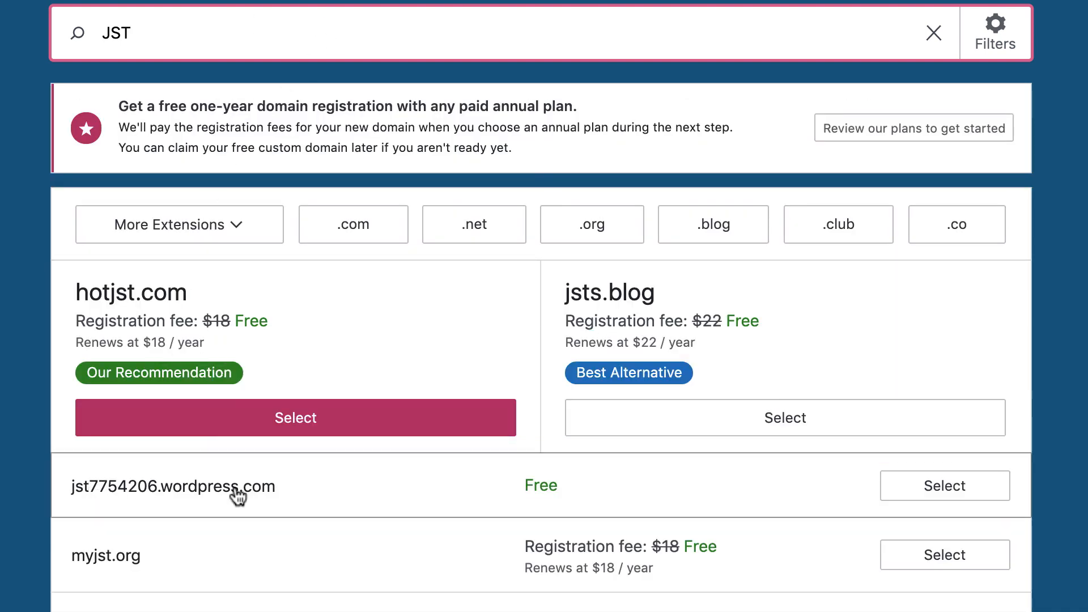
type("demosite")
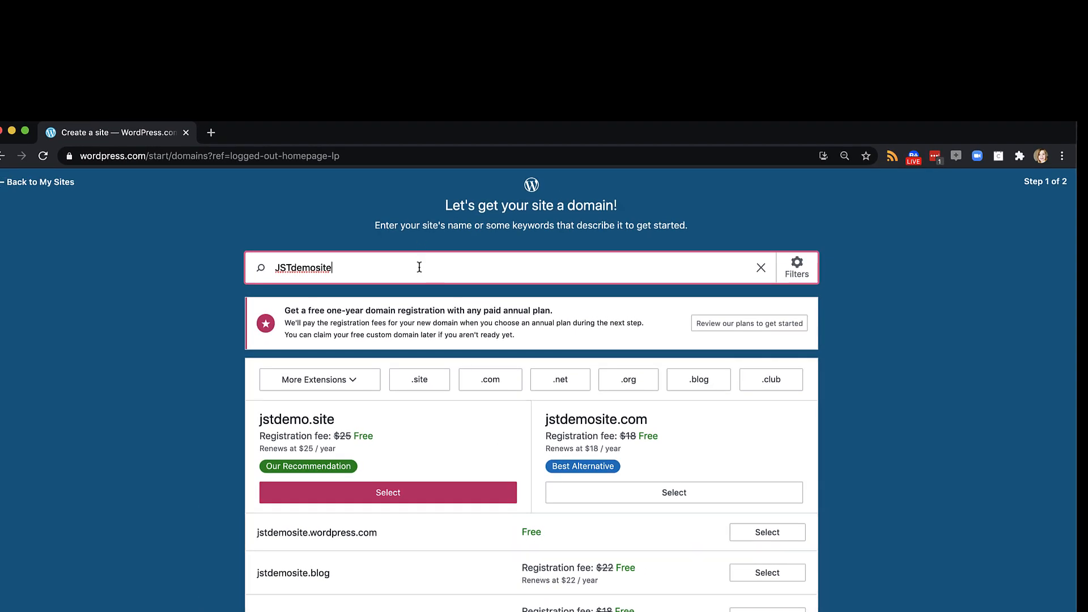
left_click(766, 533)
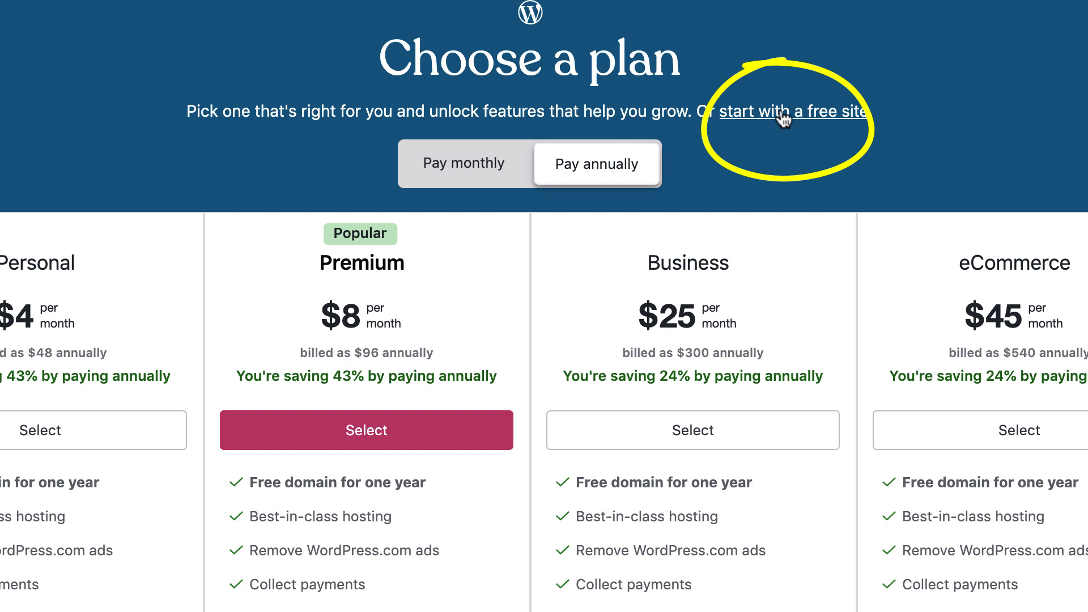
Skip the paid plans and start with a free site
left_click(780, 112)
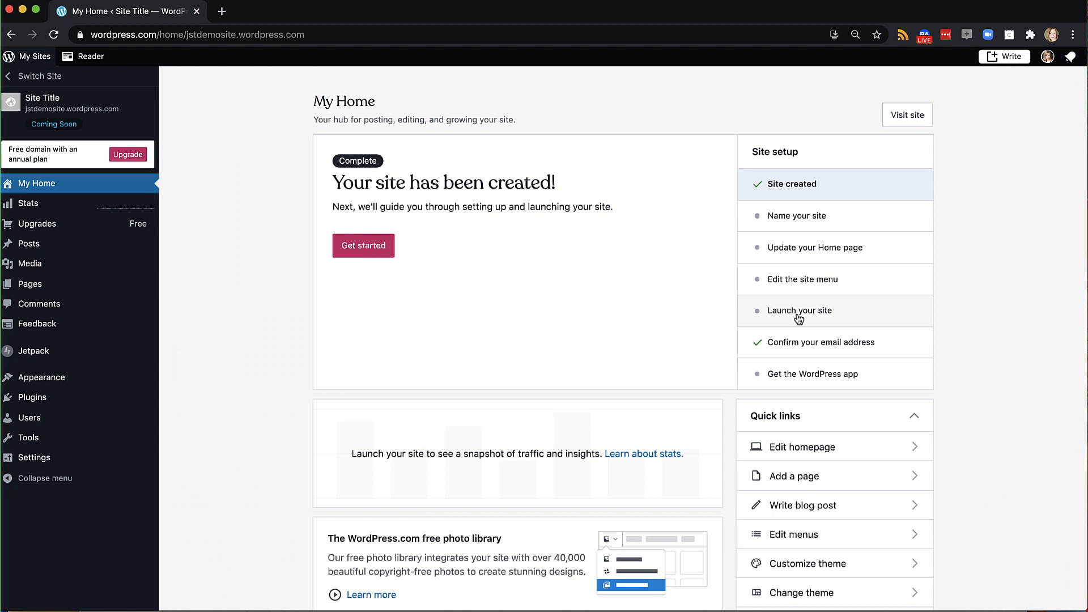
Start launching the site from the Launch your site setup task
left_click(794, 313)
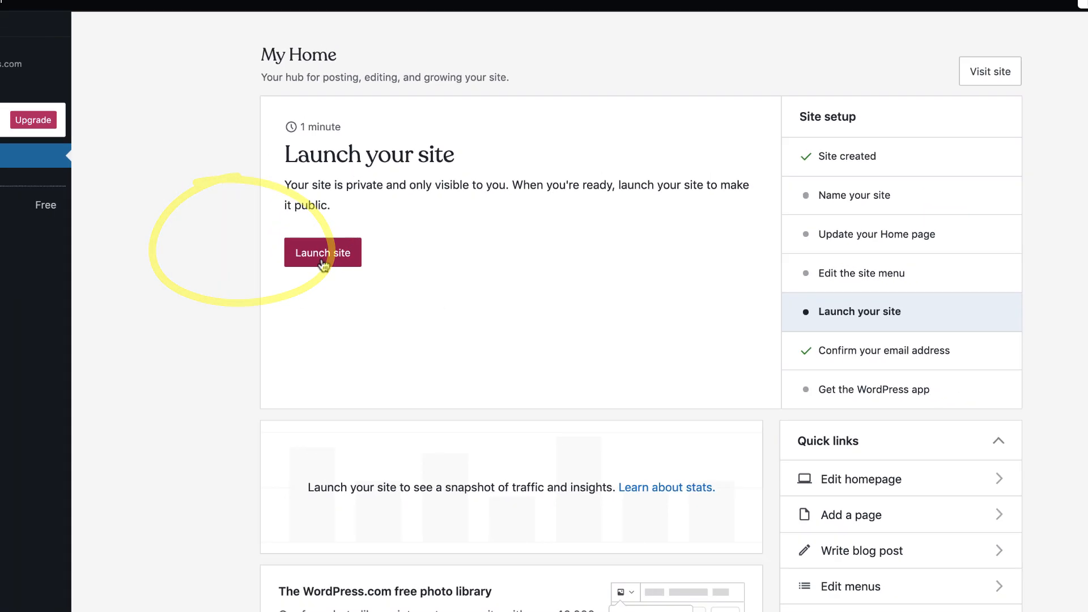
left_click(235, 245)
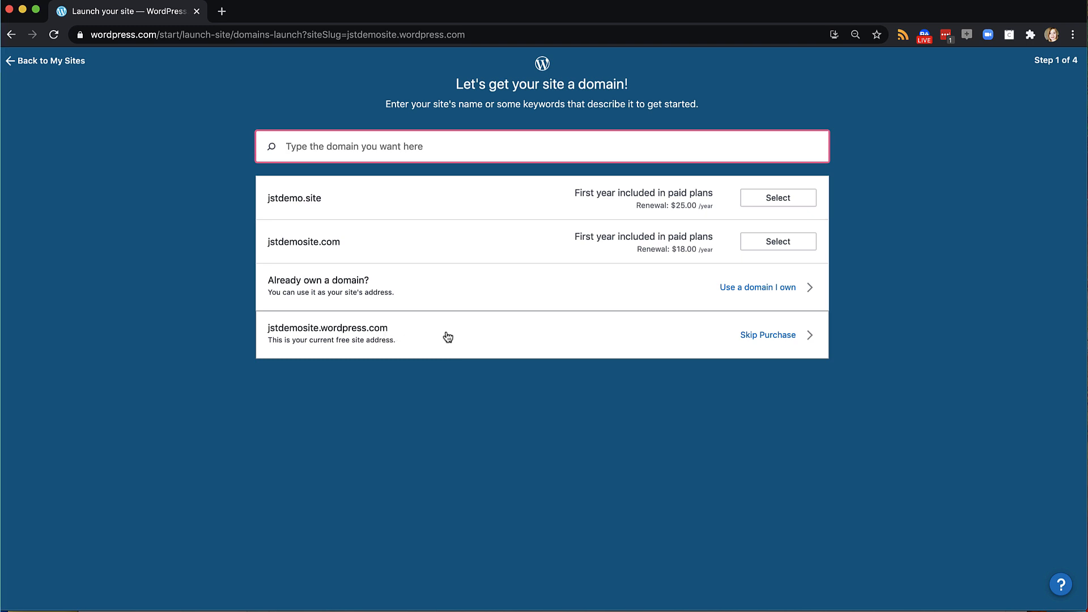
Skip buying a domain or plan and launch on jstdemosite.wordpress.com
left_click(767, 336)
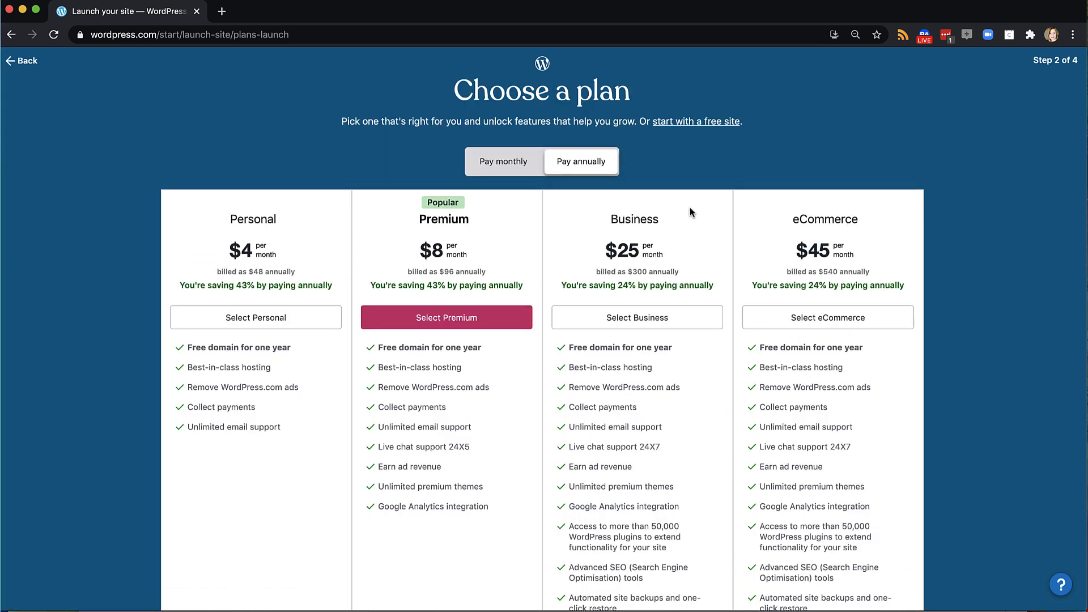
left_click(681, 125)
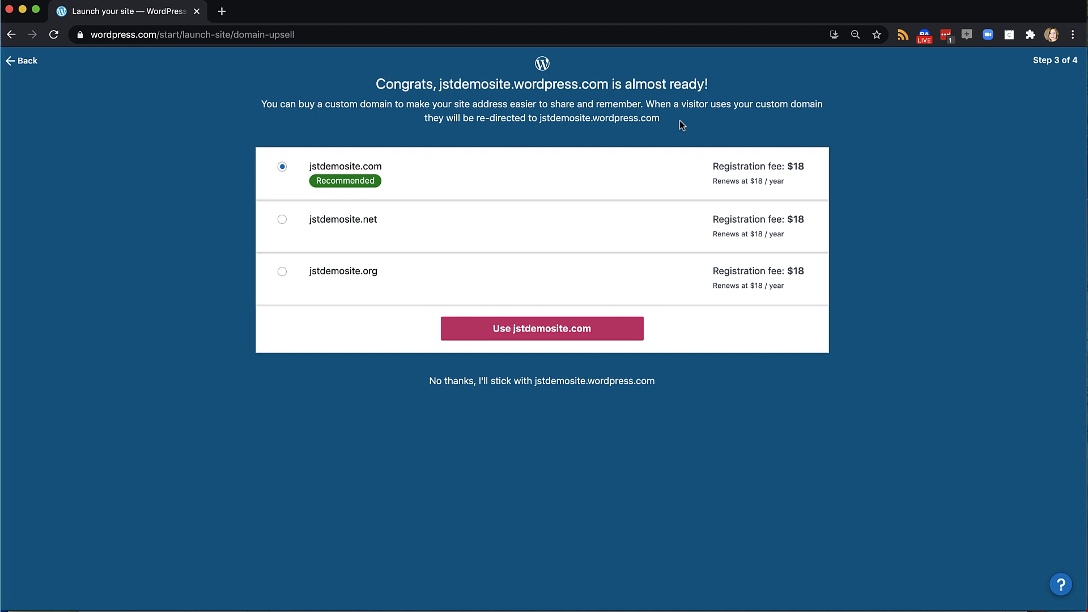
left_click(575, 383)
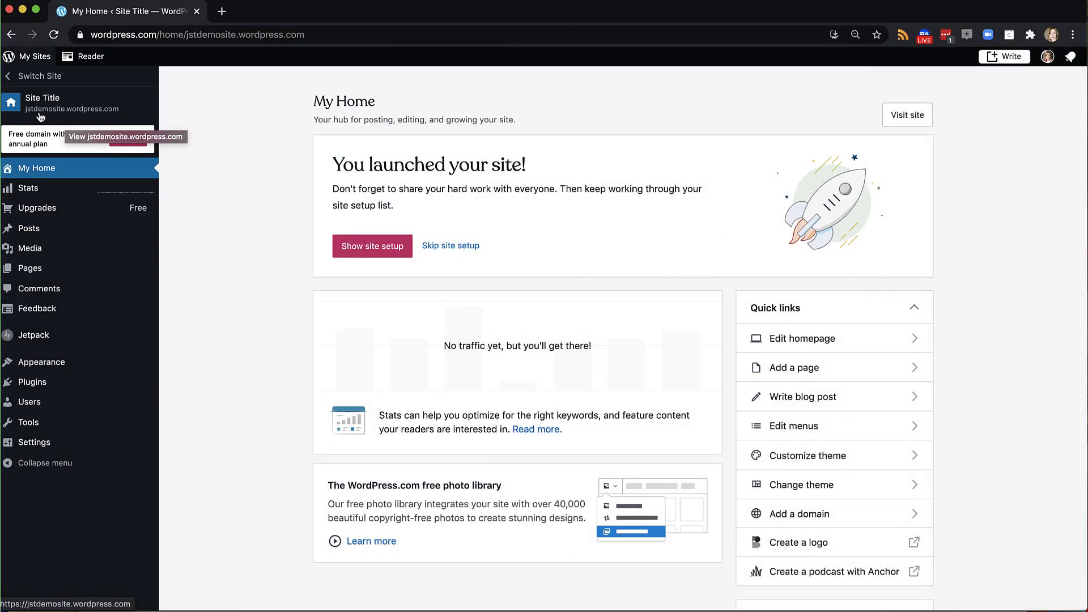
Preview the live jstdemosite.wordpress.com site and select its address
left_click(14, 108)
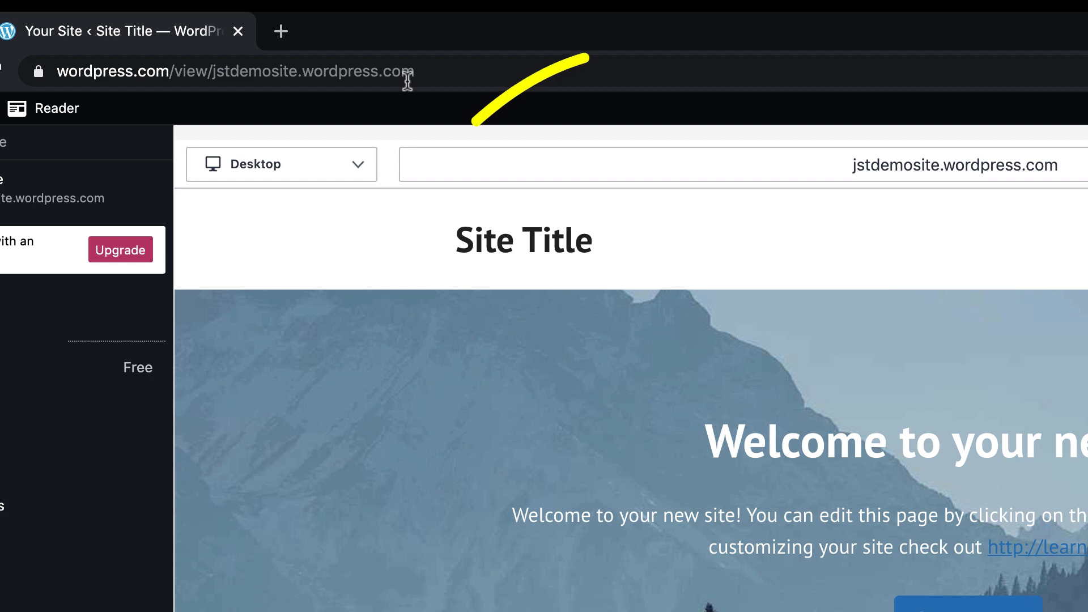
left_click(762, 177)
key("ctrl+c")
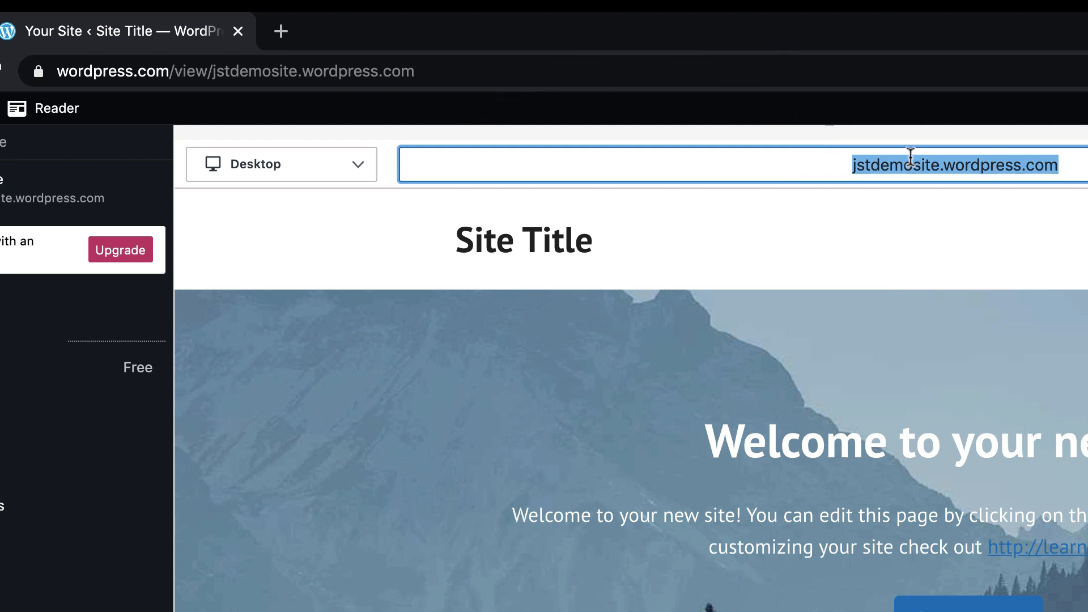
Load jstdemosite.wordpress.com in a new browser tab, then reselect the preview's address
left_click(281, 31)
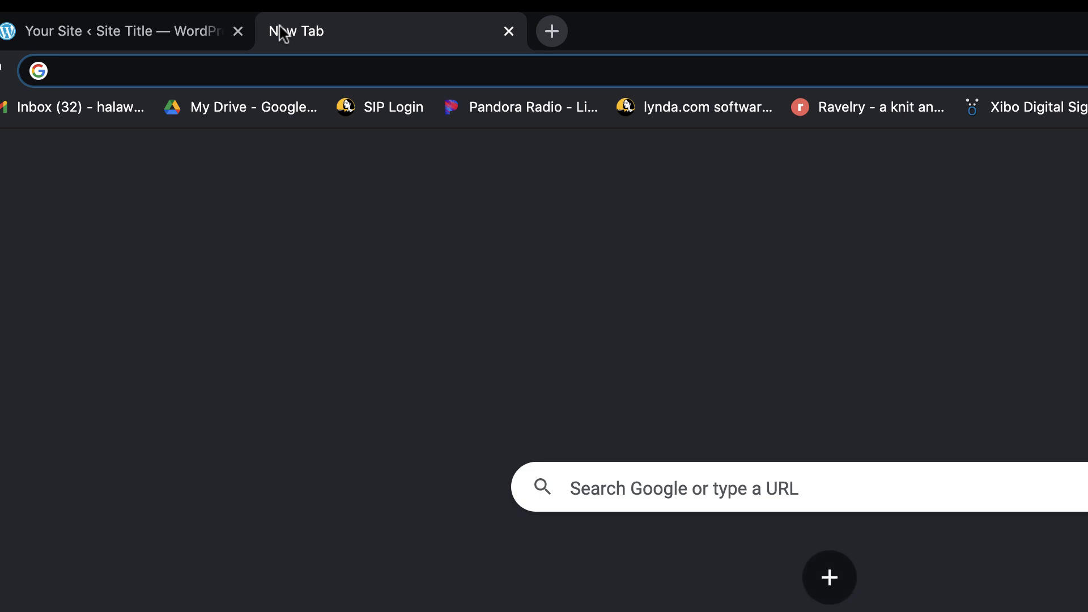
key("ctrl+v")
key("Return")
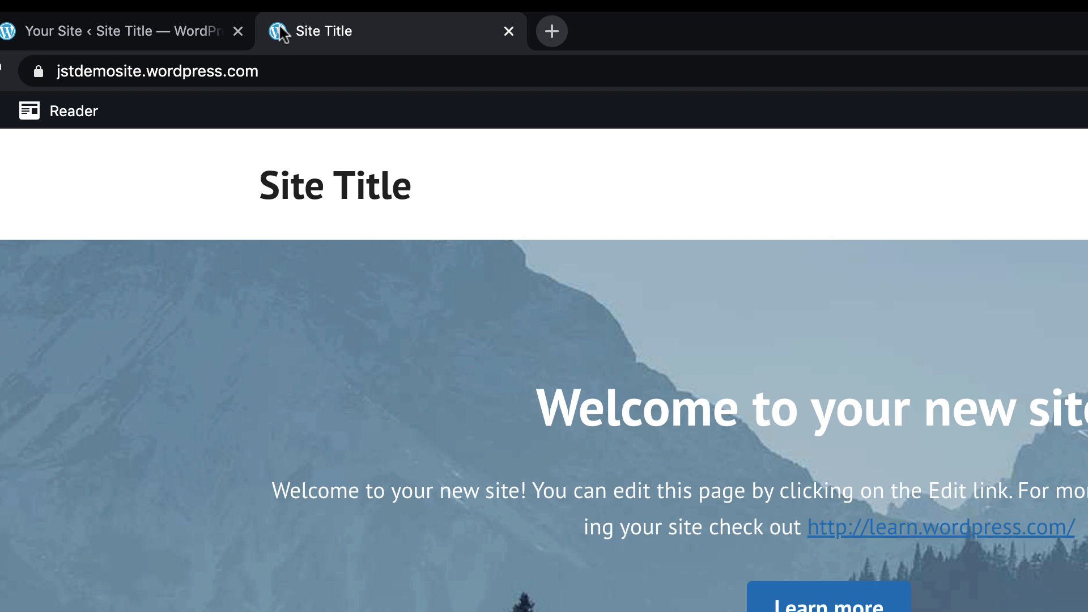
left_click(142, 31)
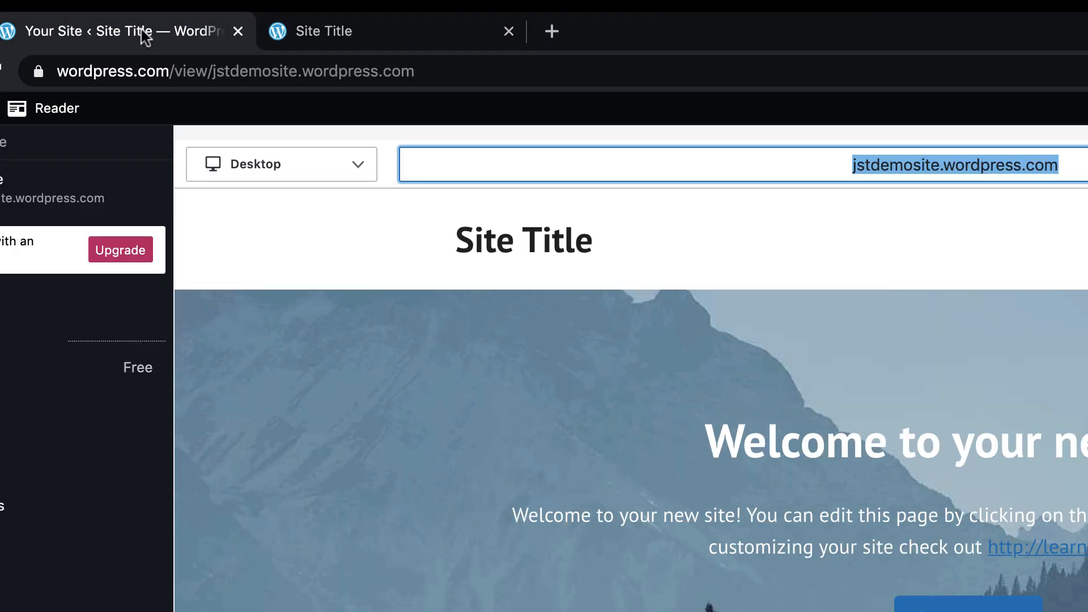
left_click(848, 166)
left_click_drag(848, 165, 1085, 165)
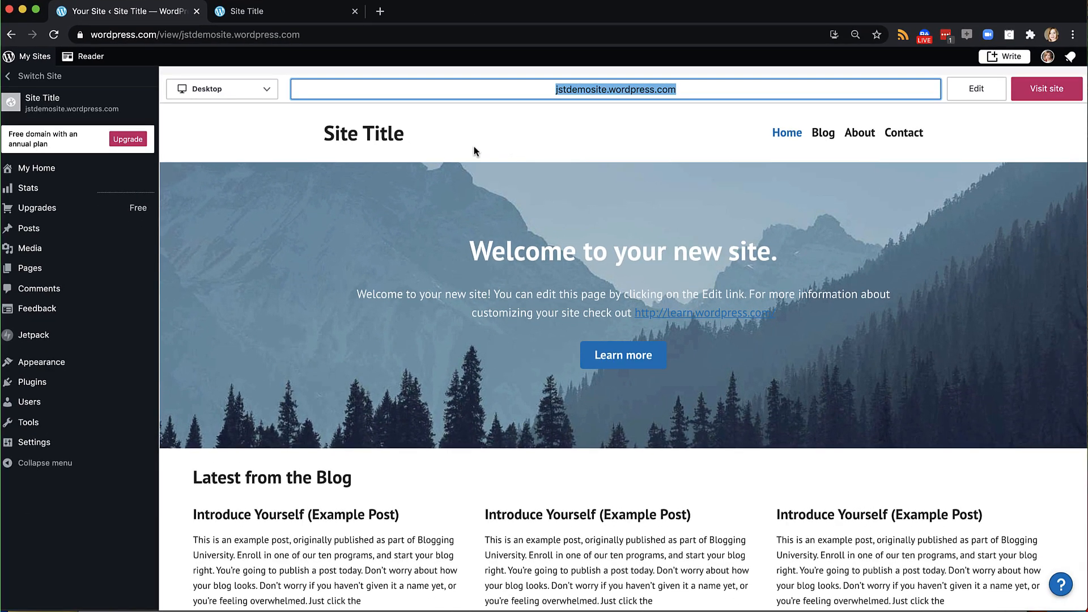
Go to My Home and show the site setup checklist at Name your site
left_click(24, 170)
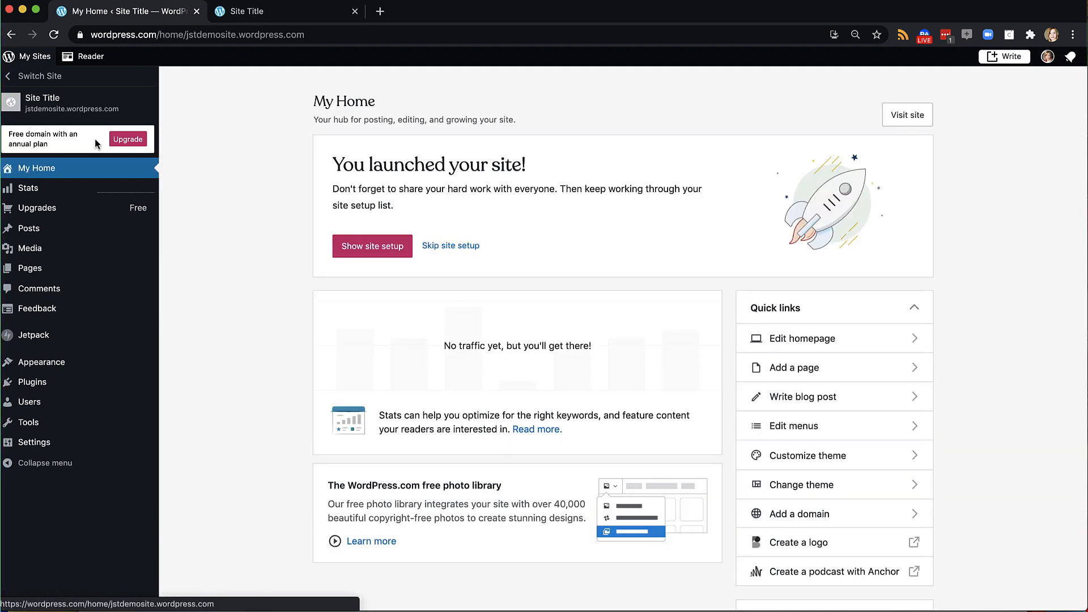
scroll(280, 215, "down", 2)
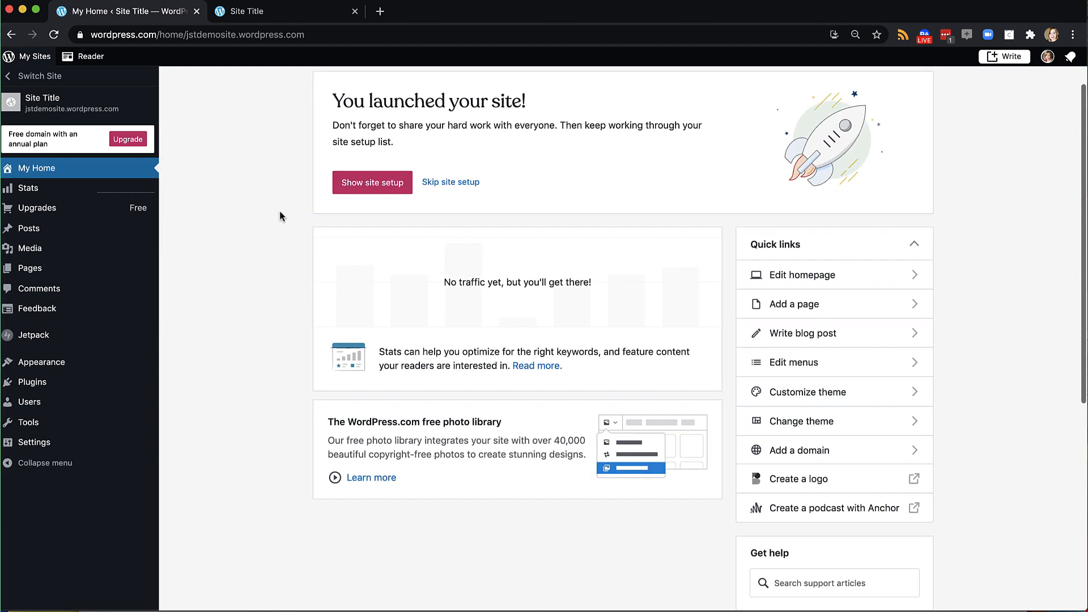
left_click(382, 182)
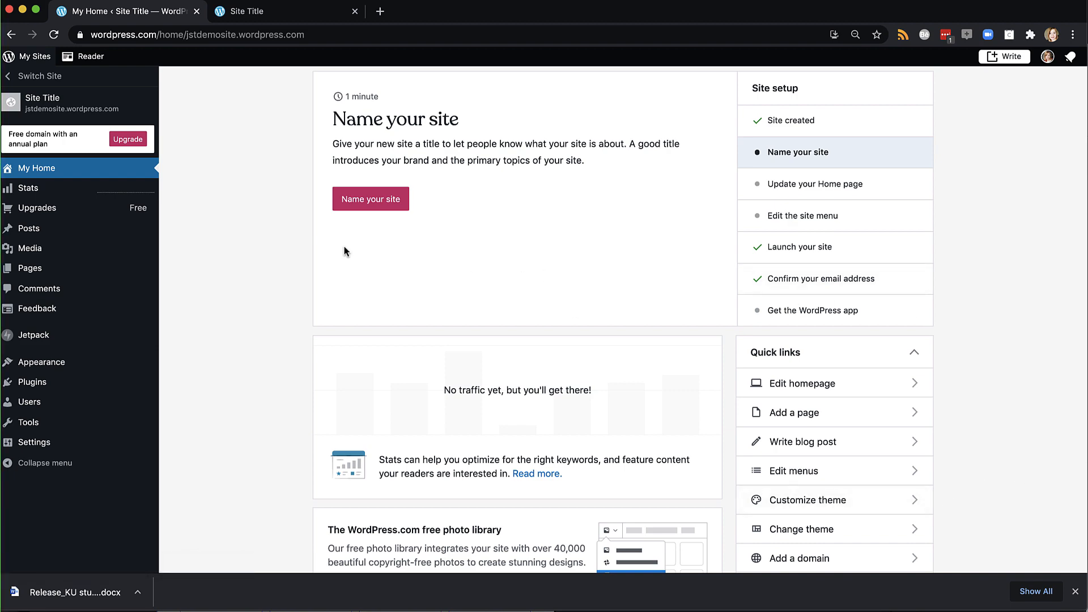
Open Appearance > Themes and expand the list to show all themes
mouse_move(178, 364)
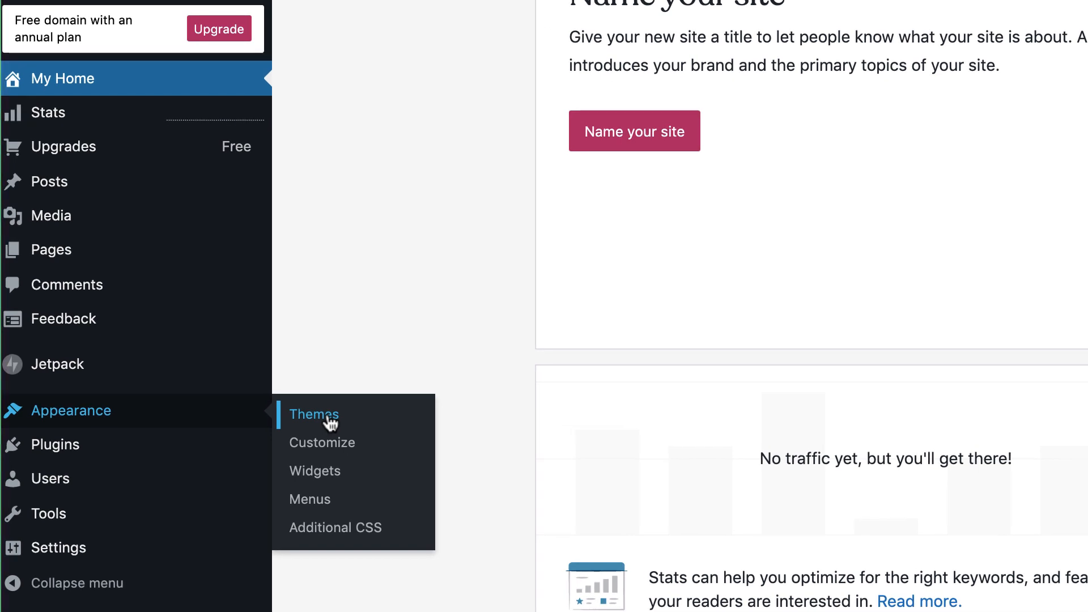
left_click(331, 421)
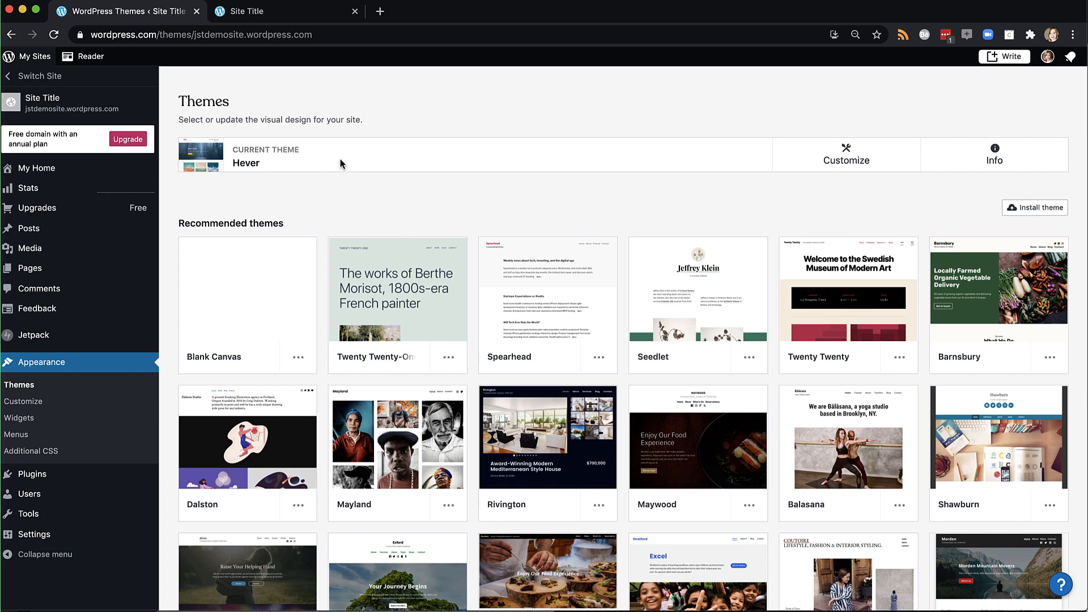
scroll(395, 270, "down", 5)
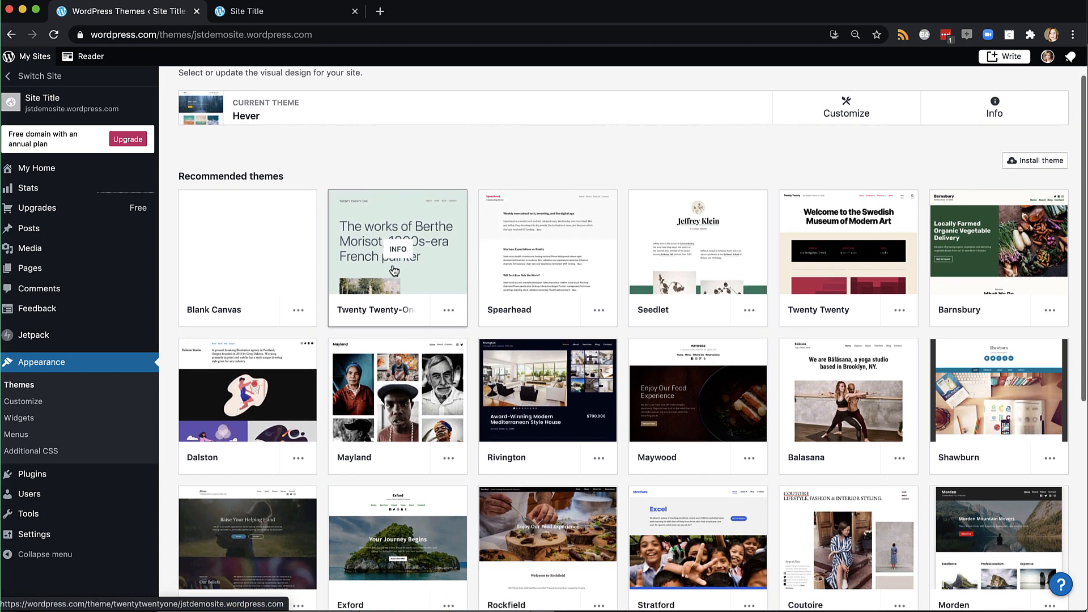
scroll(395, 269, "down", 3)
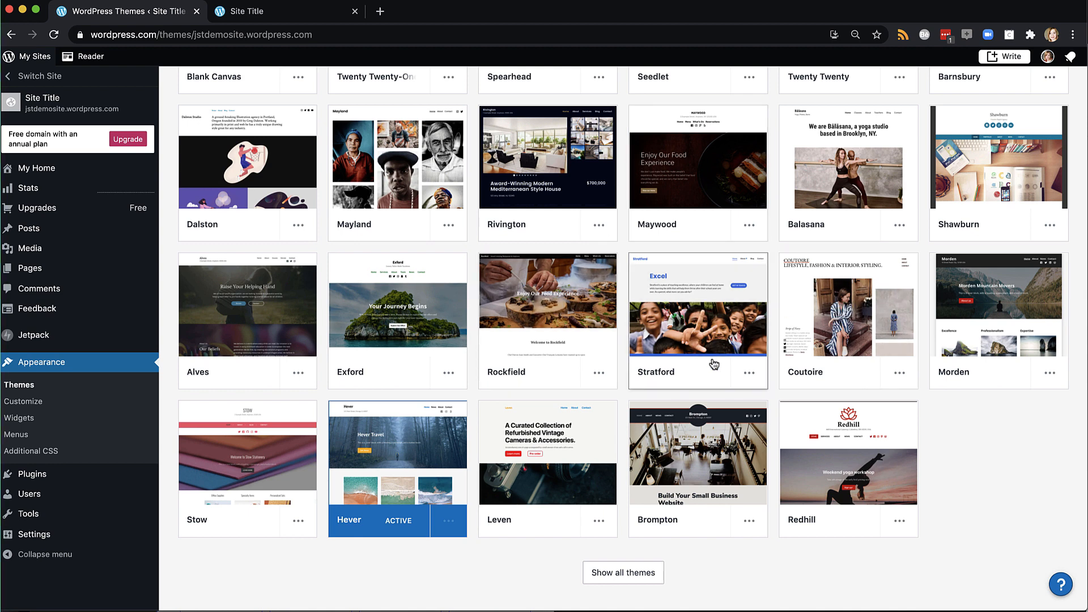
scroll(714, 364, "down", 2)
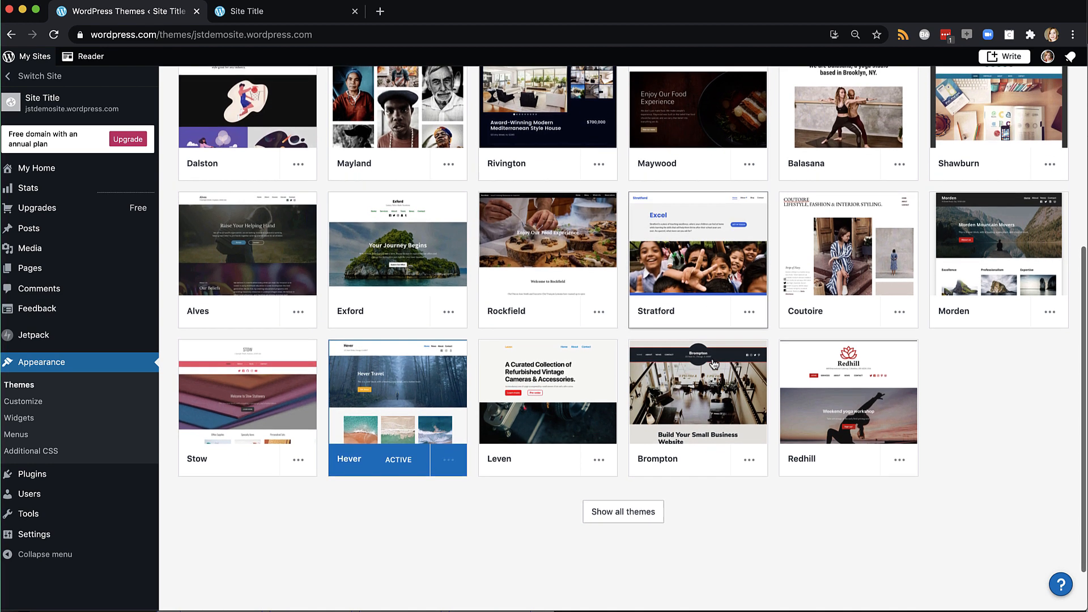
left_click(609, 505)
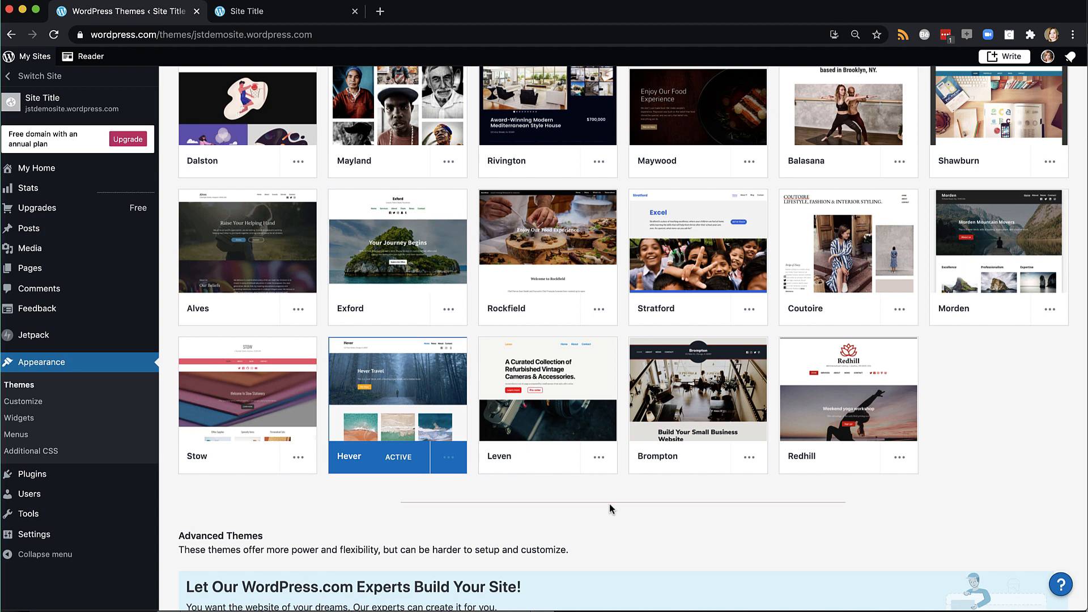
scroll(609, 503, "down", 5)
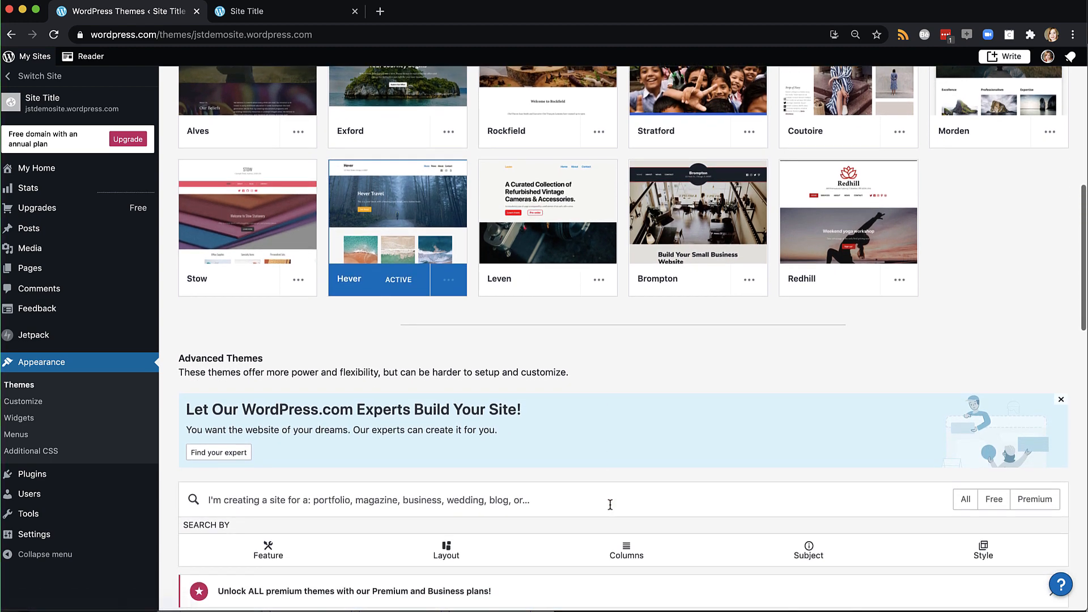
Filter themes to Free and browse Blank Canvas, Seedlet, Barnsbury and others
left_click(986, 502)
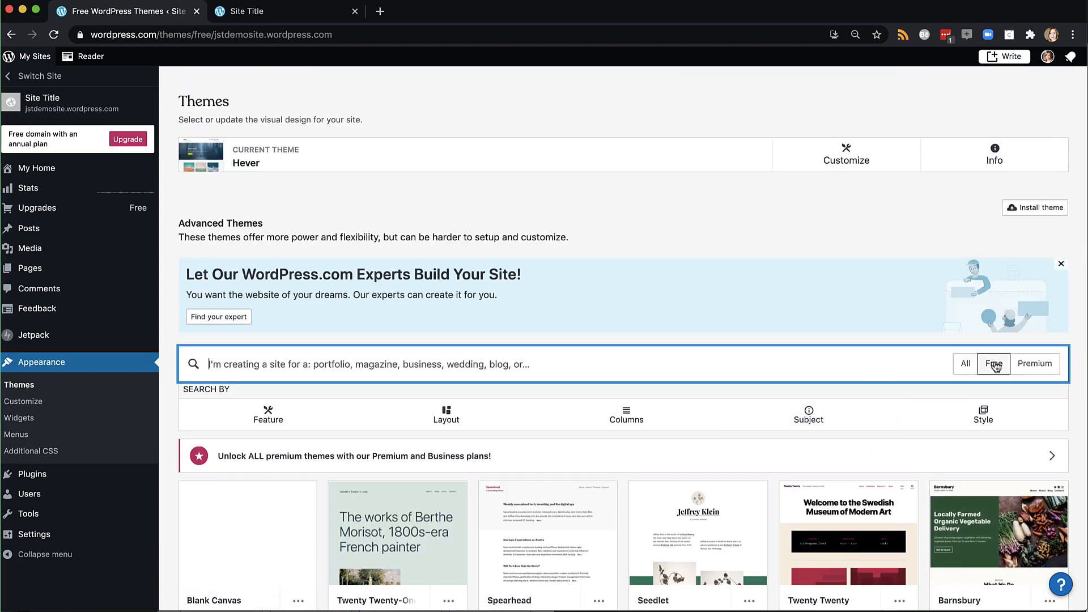
scroll(831, 506, "down", 5)
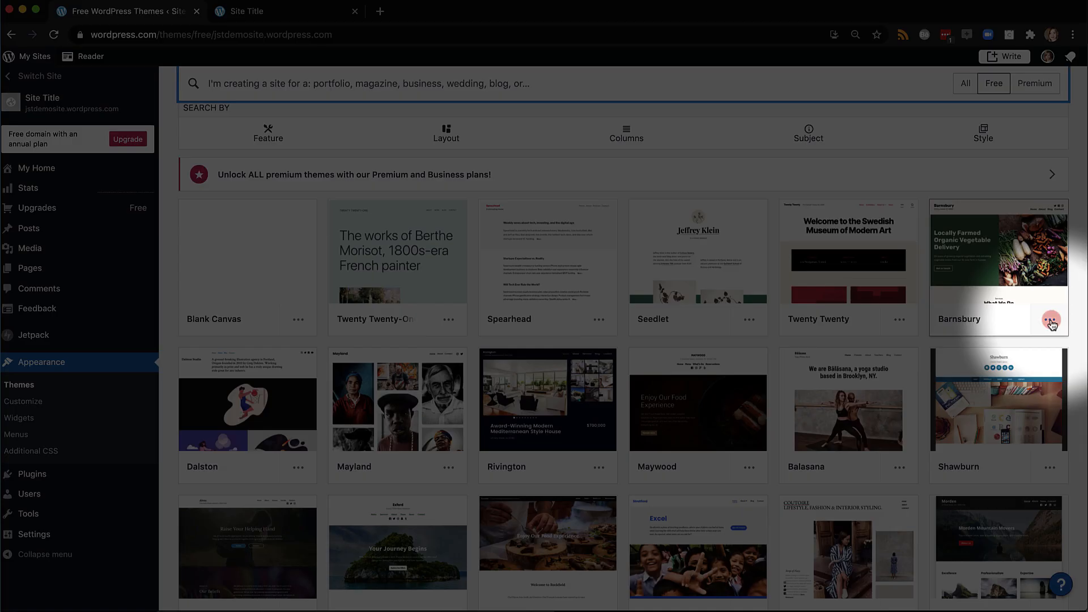
left_click(1049, 323)
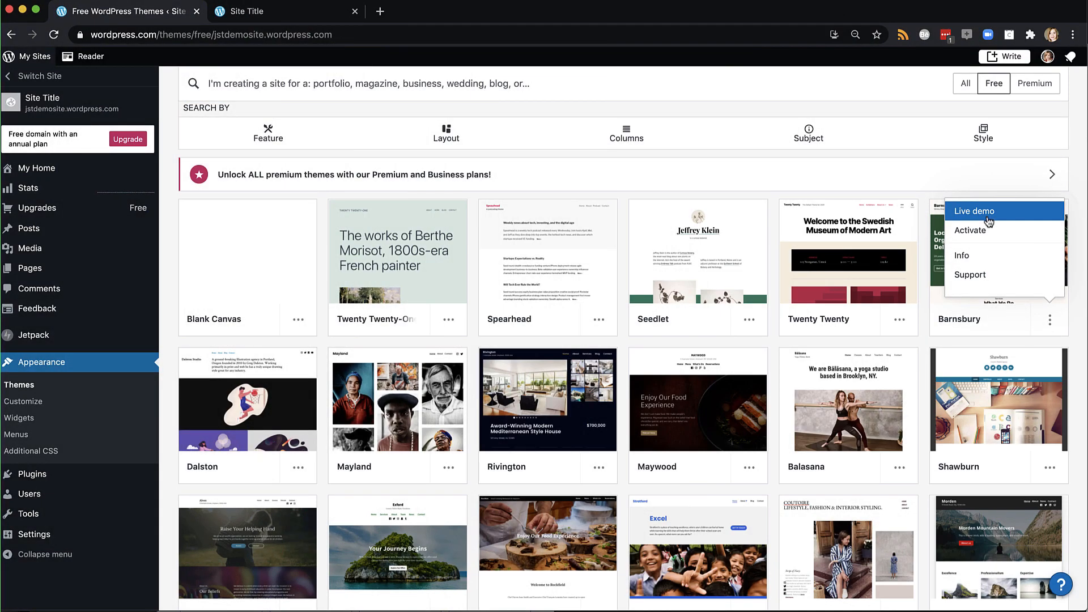
left_click(987, 216)
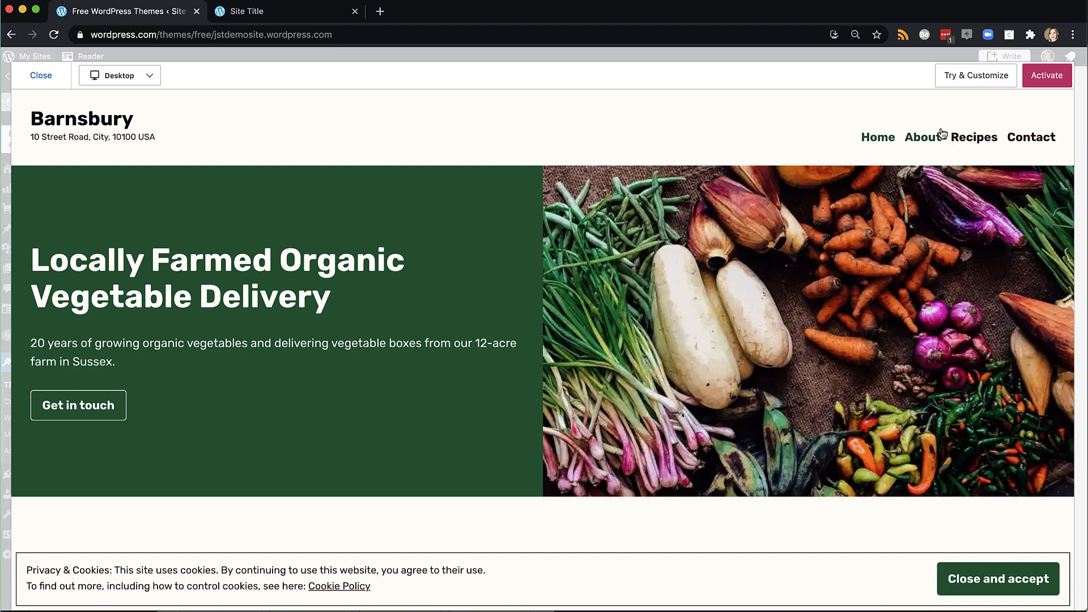
left_click(925, 139)
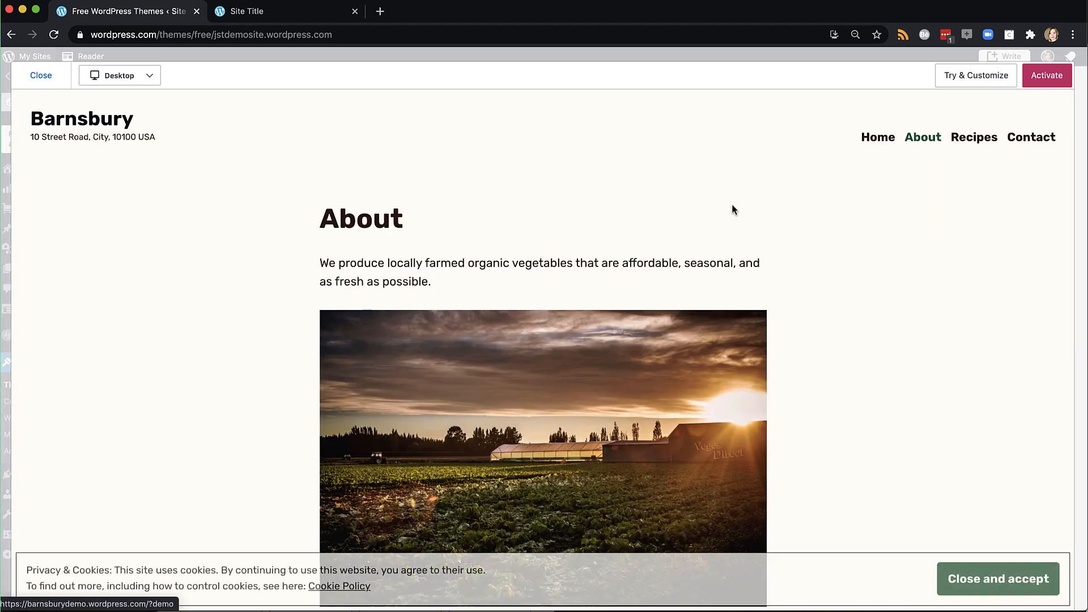
scroll(723, 336, "down", 10)
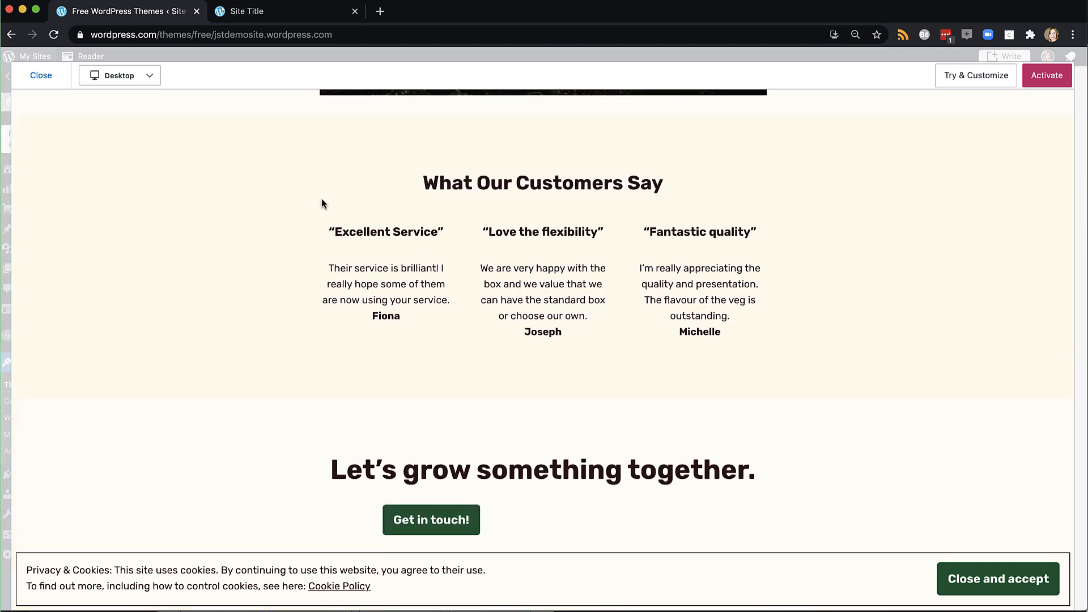
left_click(135, 76)
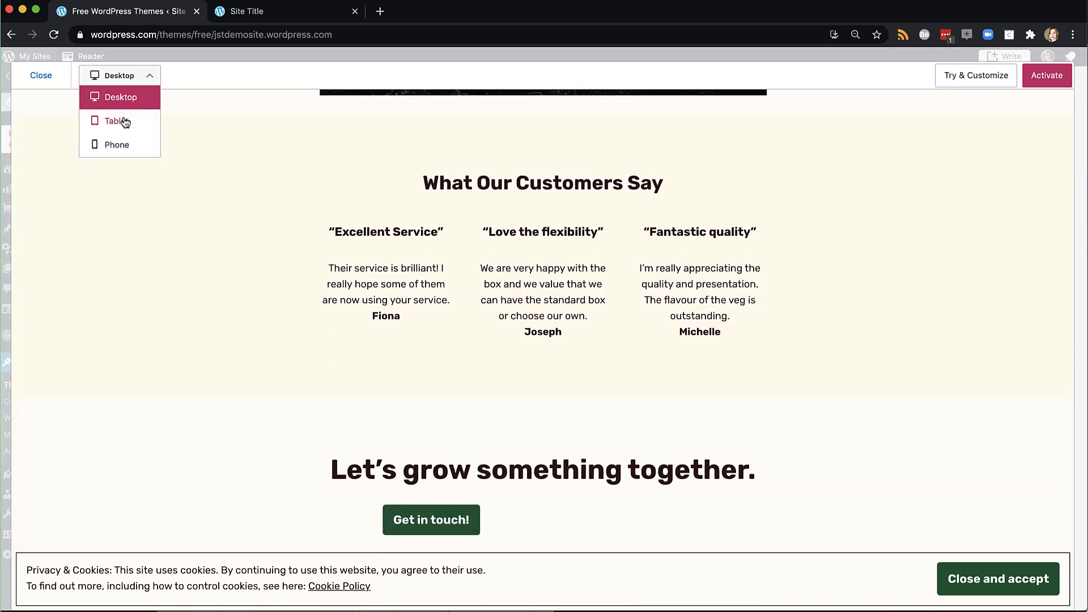
left_click(42, 81)
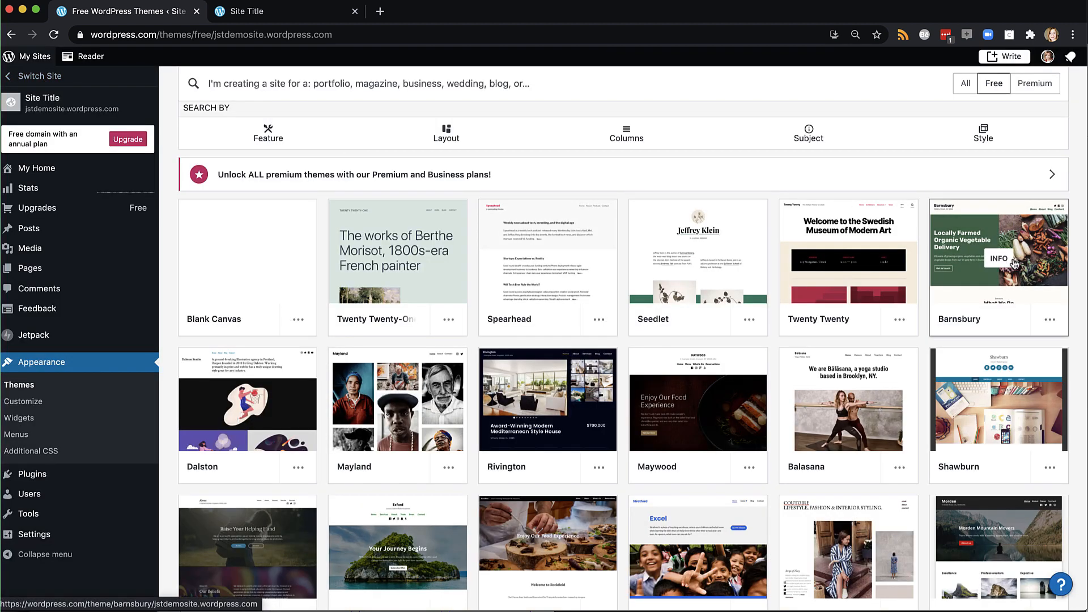
Scroll through the Barnsbury theme details page, then go back to the free themes grid
left_click(1048, 321)
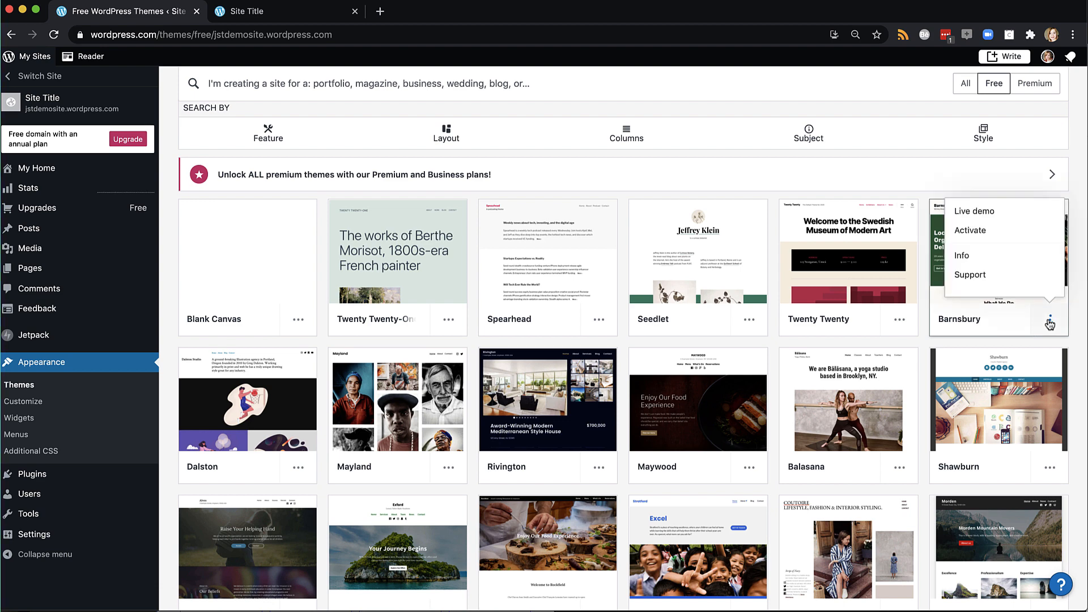
left_click(980, 259)
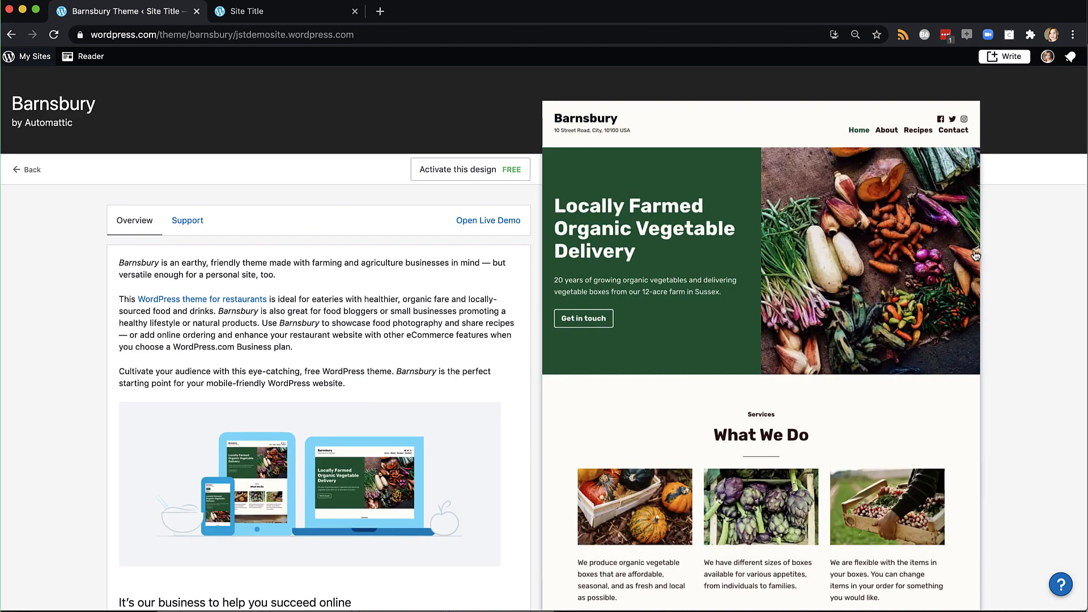
scroll(486, 257, "down", 8)
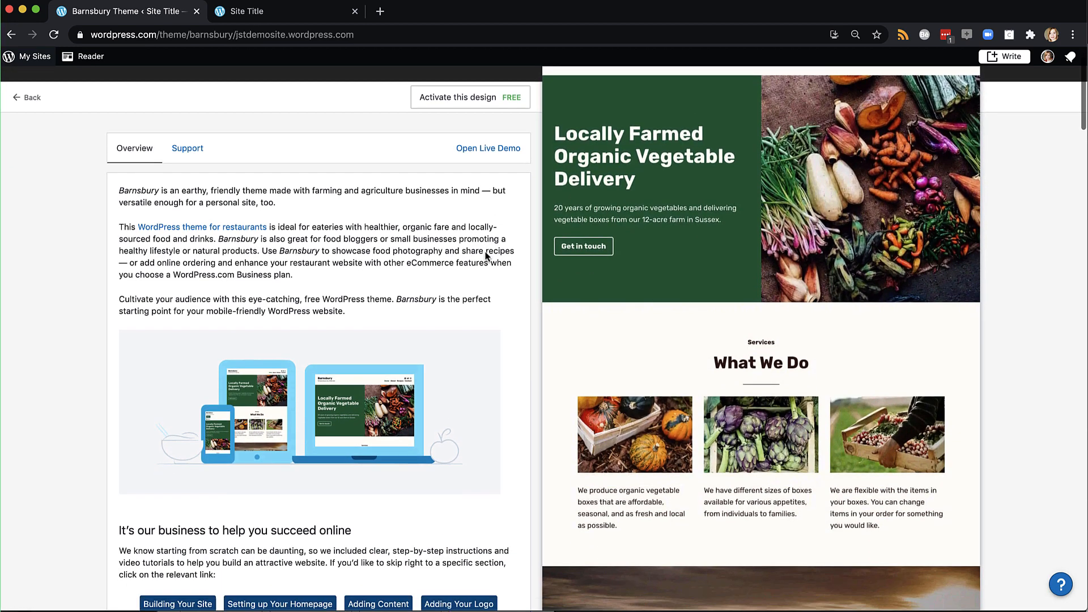
scroll(485, 257, "down", 8)
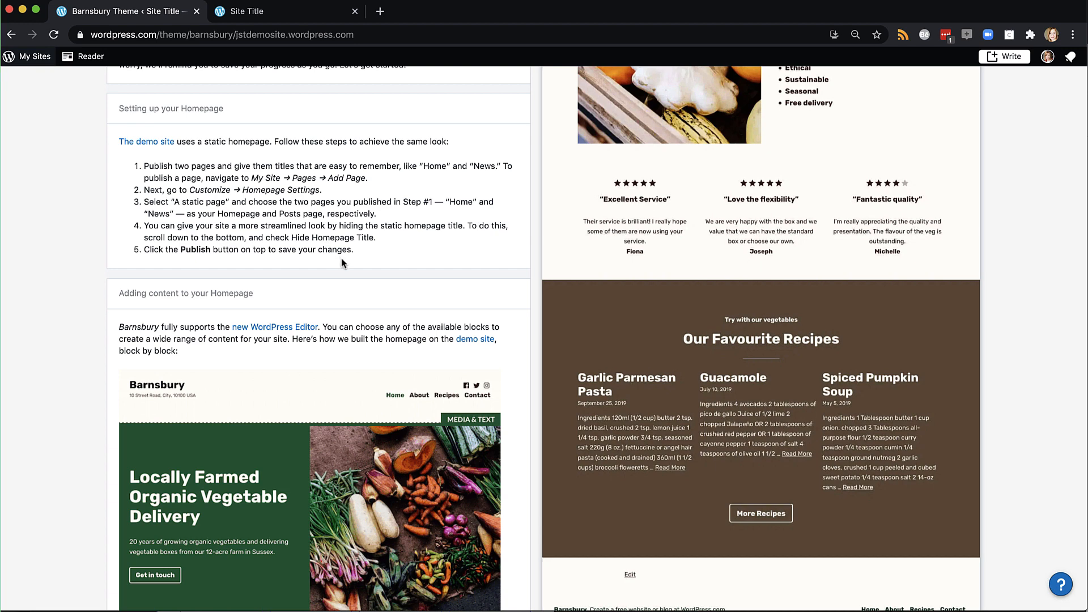
scroll(341, 257, "down", 4)
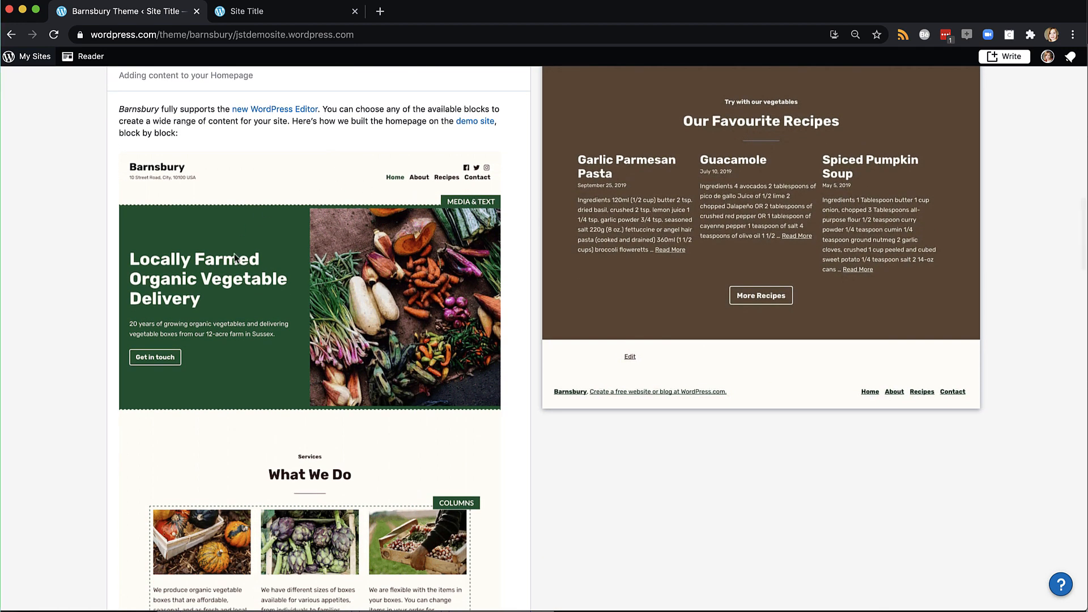
scroll(389, 474, "down", 4)
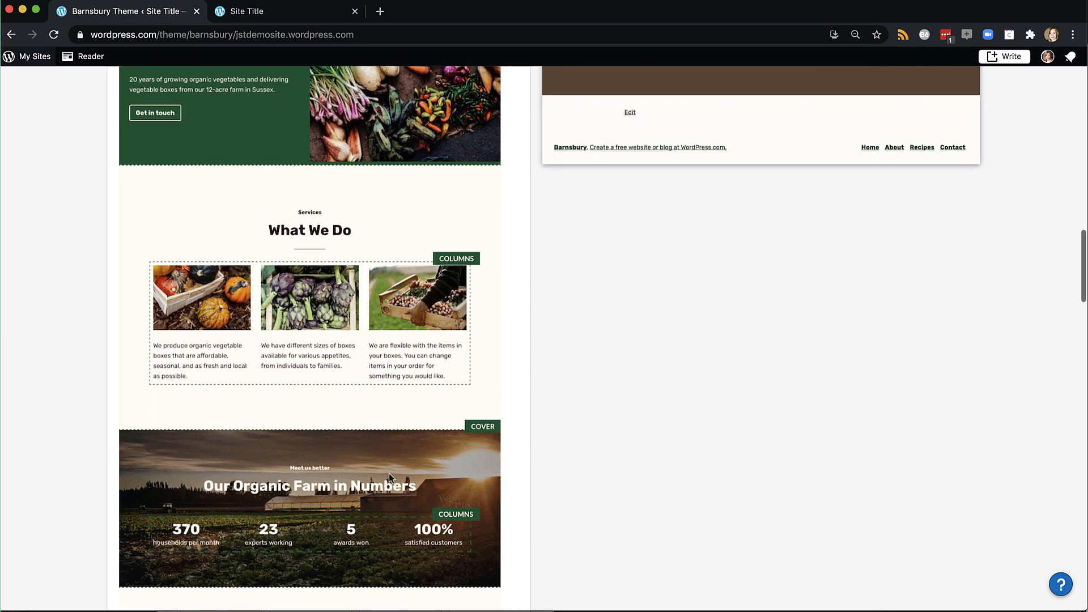
scroll(376, 458, "down", 15)
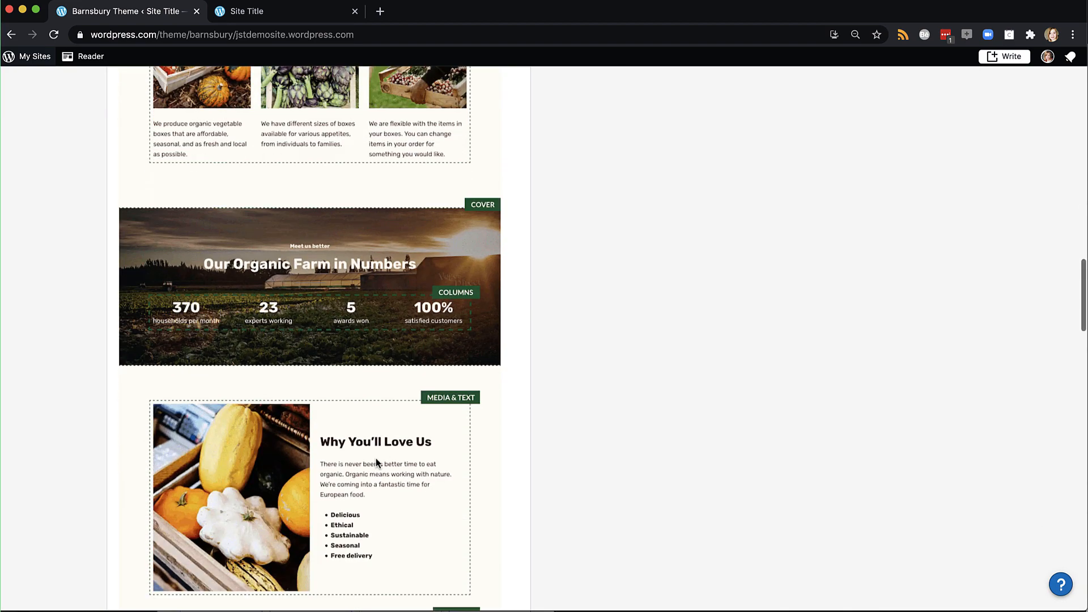
scroll(376, 461, "down", 10)
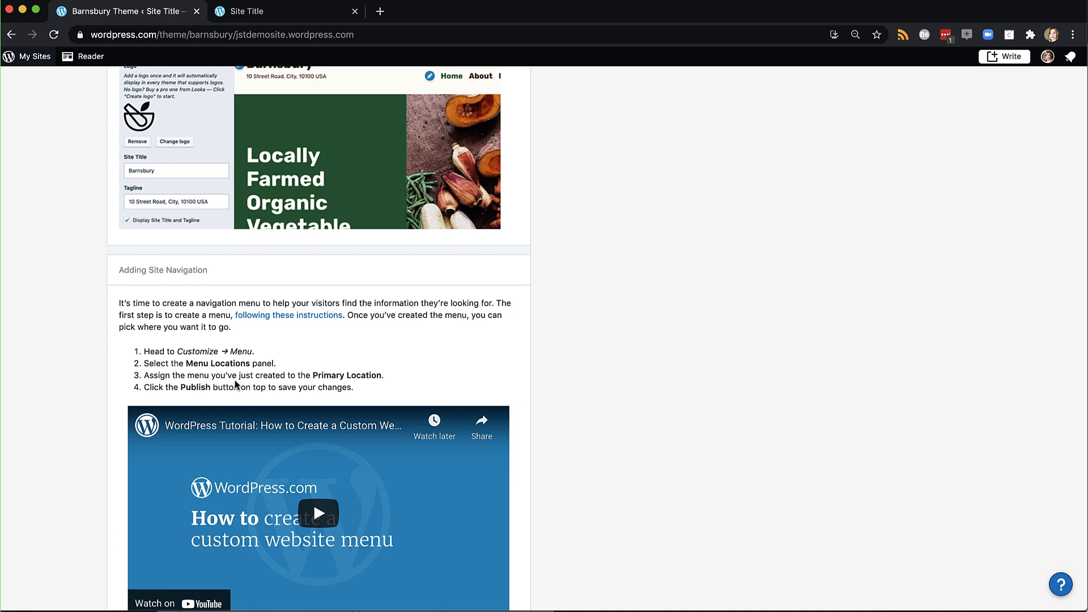
left_click(11, 35)
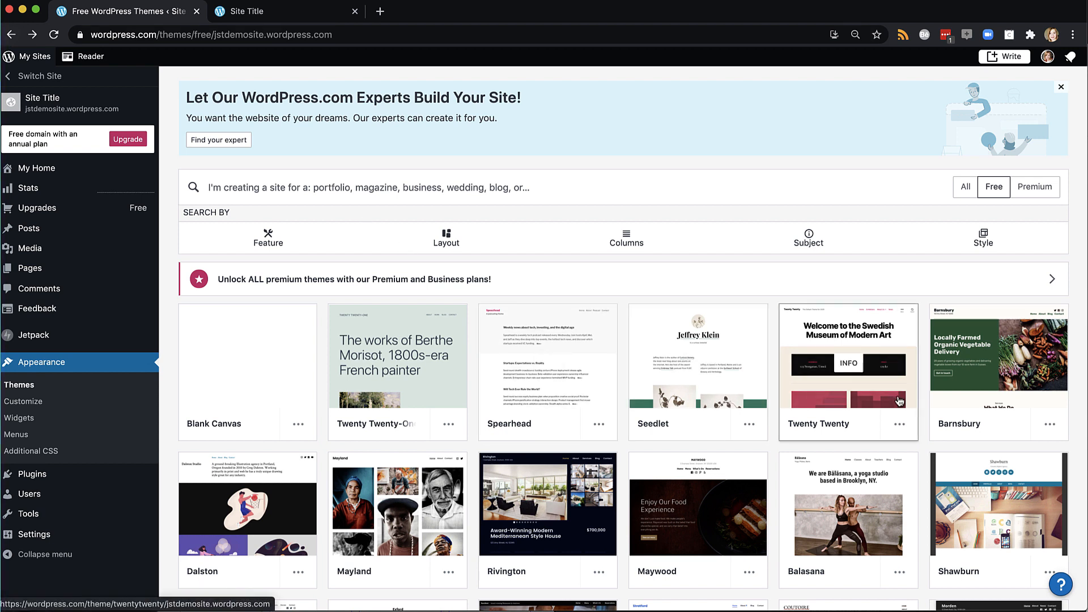
Open the '...' actions menu on the Barnsbury theme card
mouse_move(899, 401)
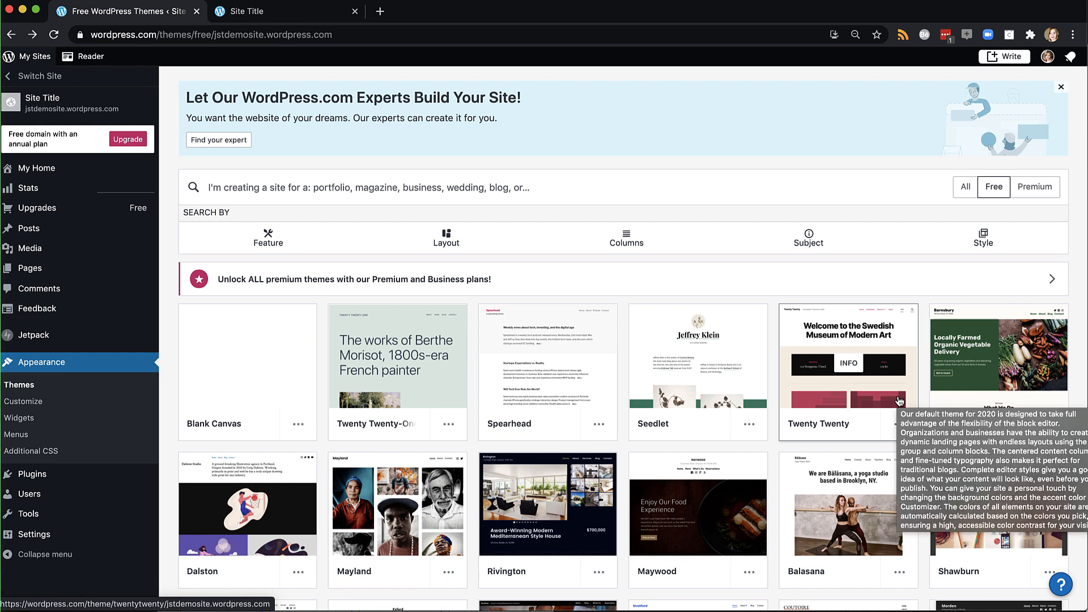
mouse_move(958, 371)
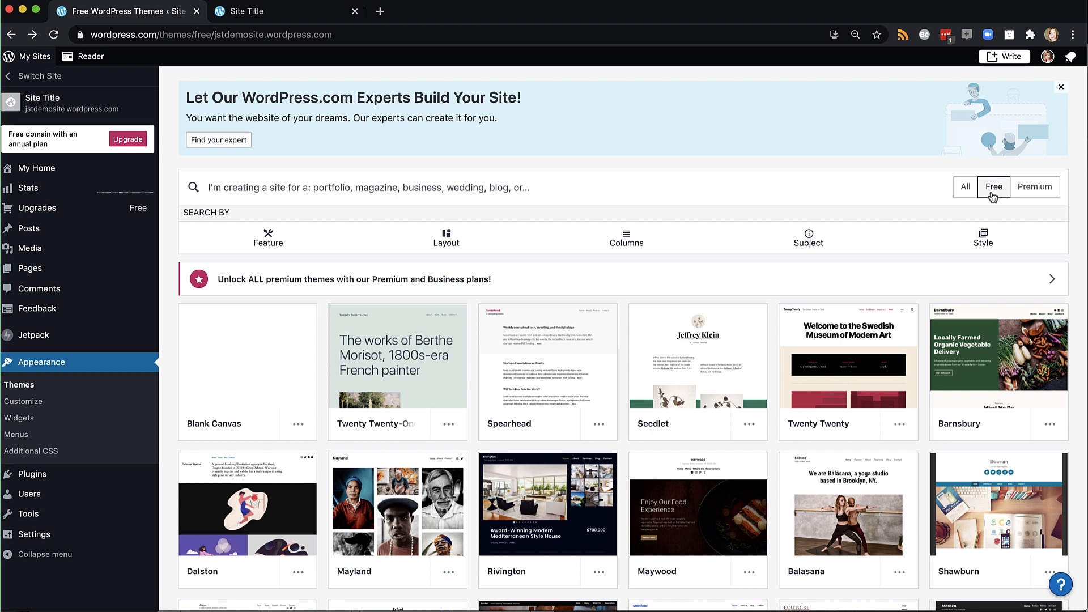
left_click(1049, 424)
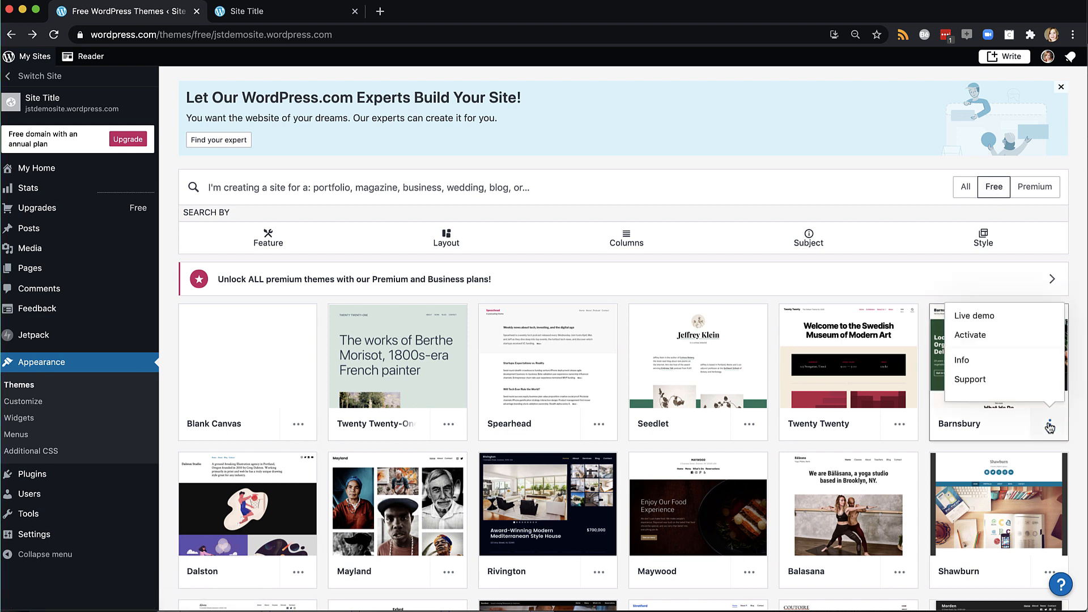
Activate Barnsbury with its own homepage content, keeping the old homepage as a draft
left_click(982, 337)
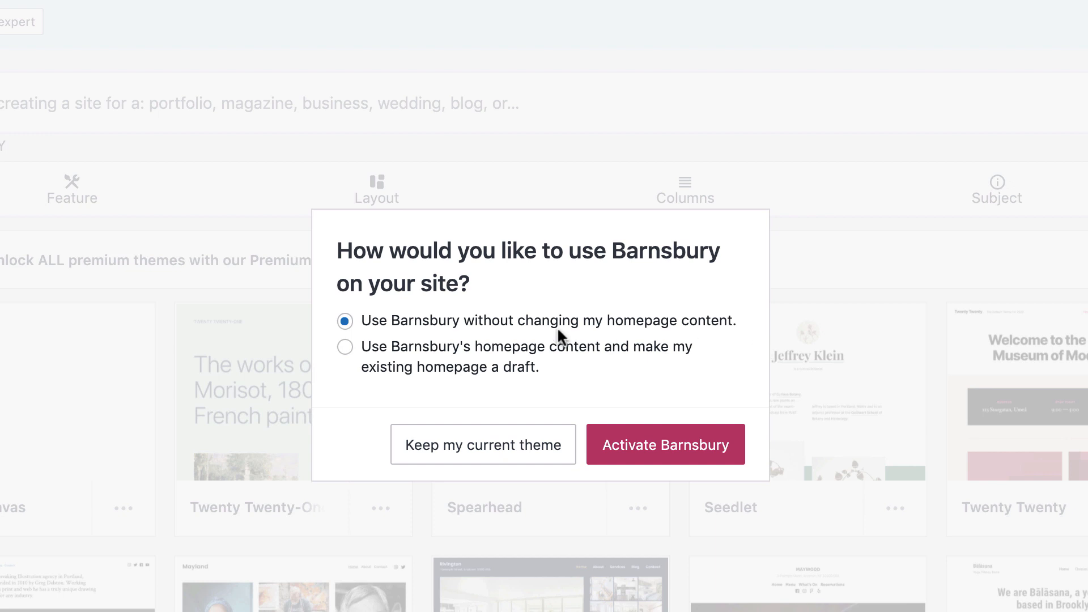
left_click(378, 342)
left_click(632, 441)
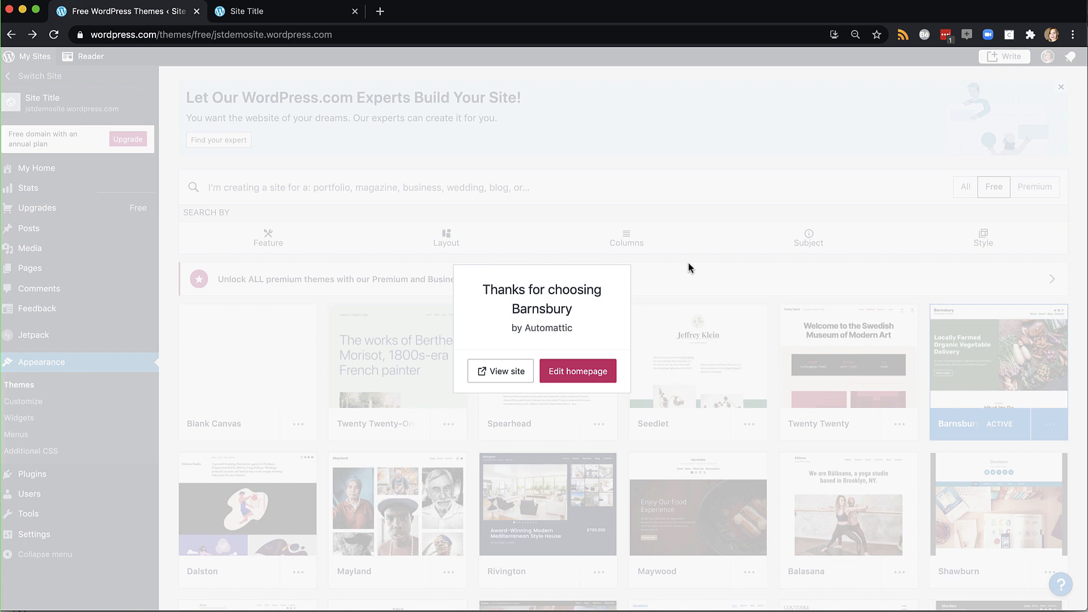
View the live Barnsbury site in a new tab, then dismiss the 'Thanks for choosing Barnsbury' message
left_click(485, 372)
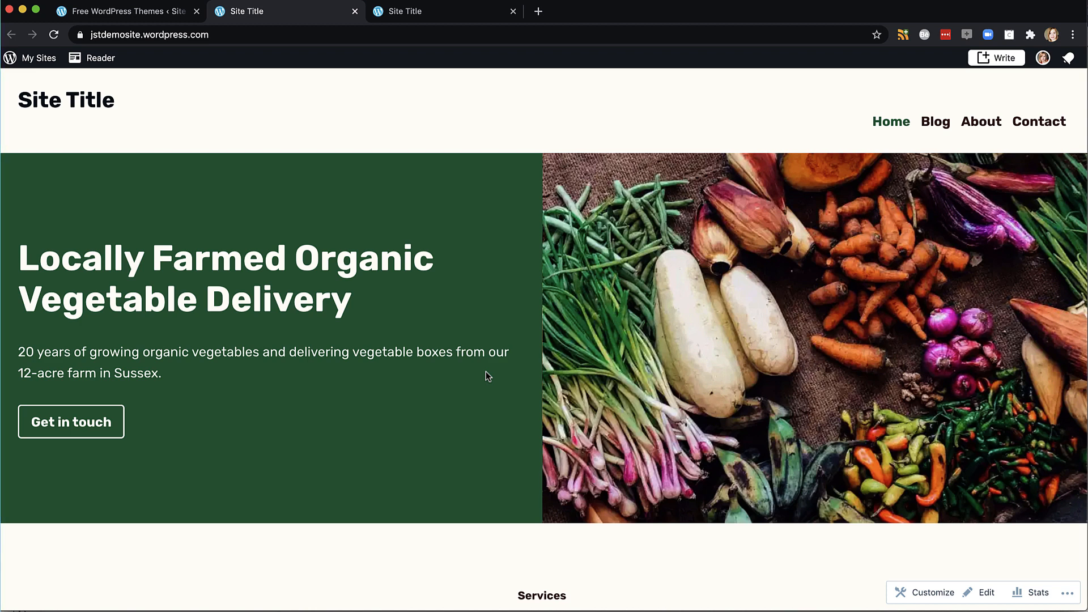
left_click(148, 16)
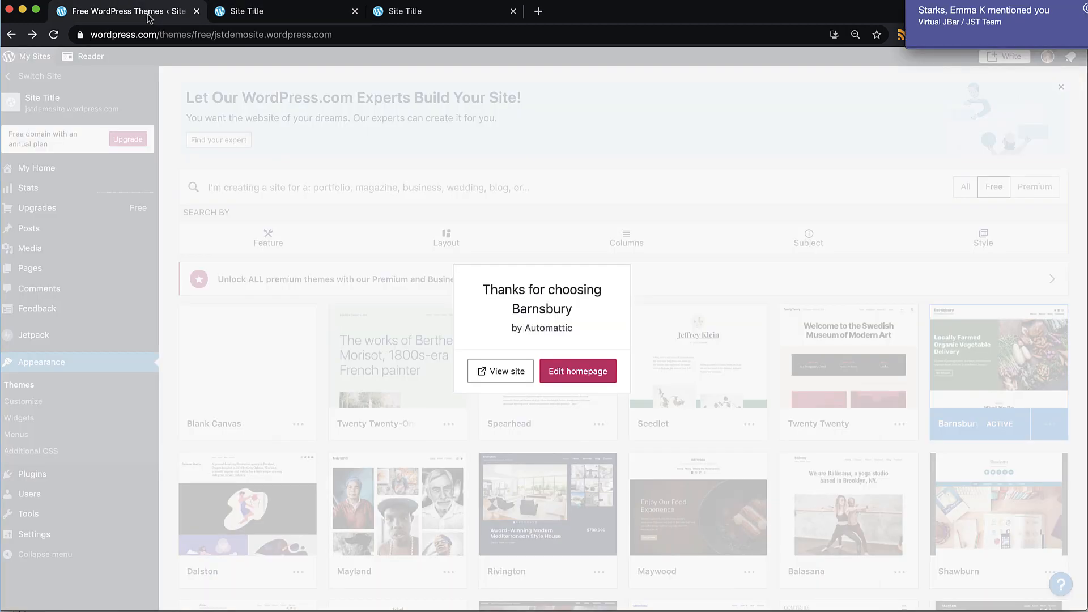
left_click(203, 236)
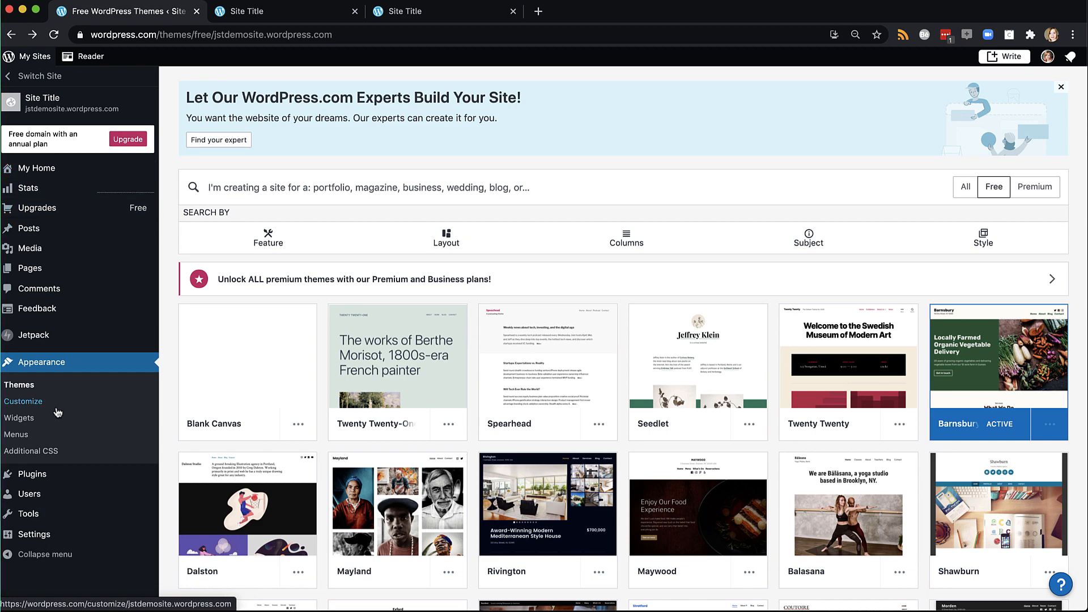
Launch the Customizer from Appearance, close it, and launch it again to preview the Barnsbury homepage
left_click(21, 403)
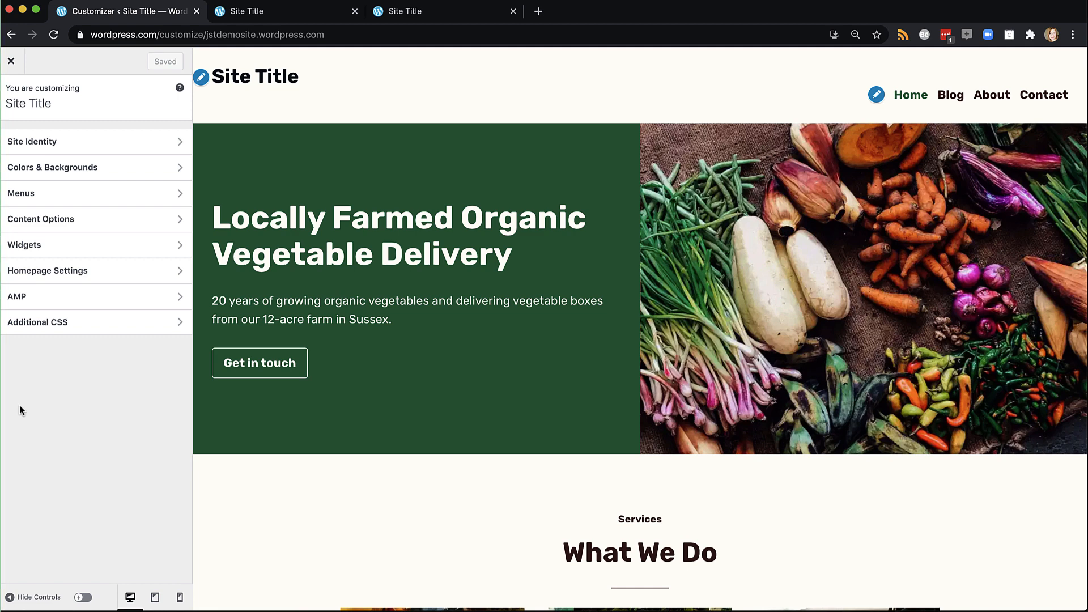
left_click(10, 63)
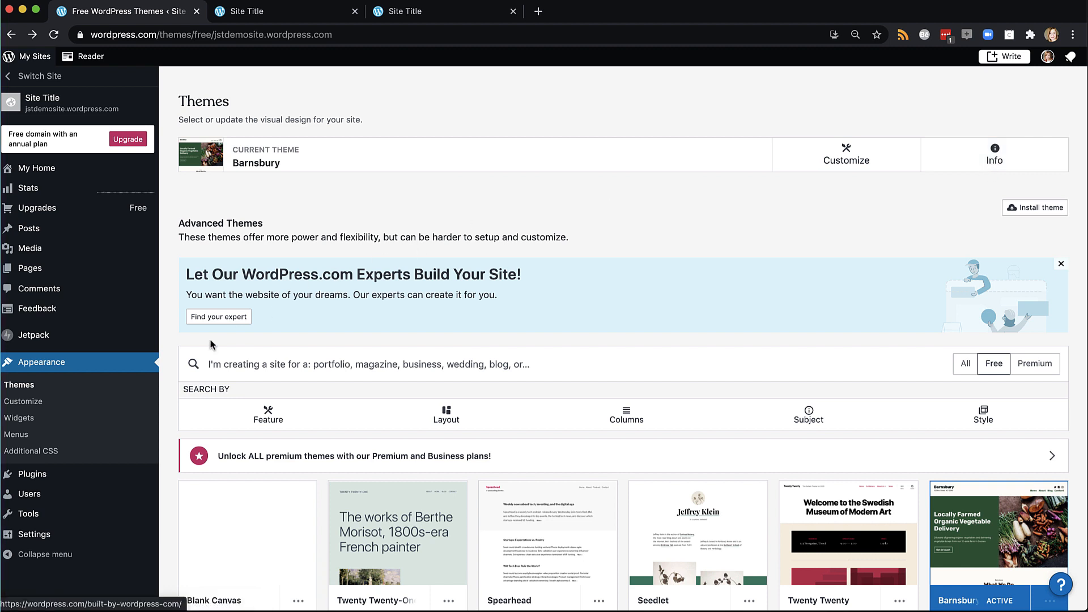
left_click(38, 401)
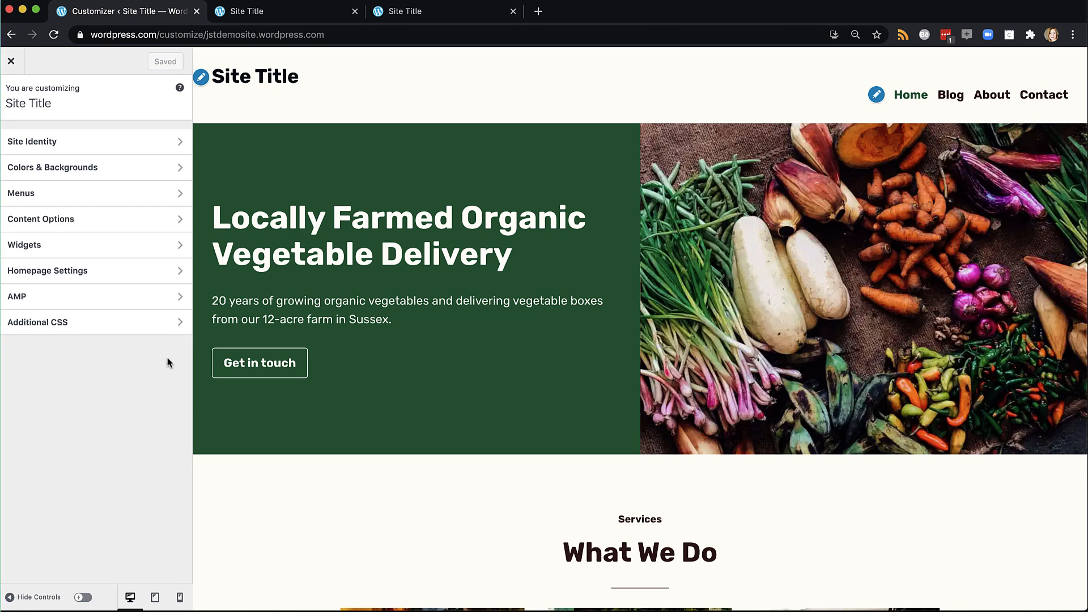
In Site Identity, set the title to the owner's portfolio name and tagline 'adobe expert', then save
left_click(69, 147)
left_click(59, 250)
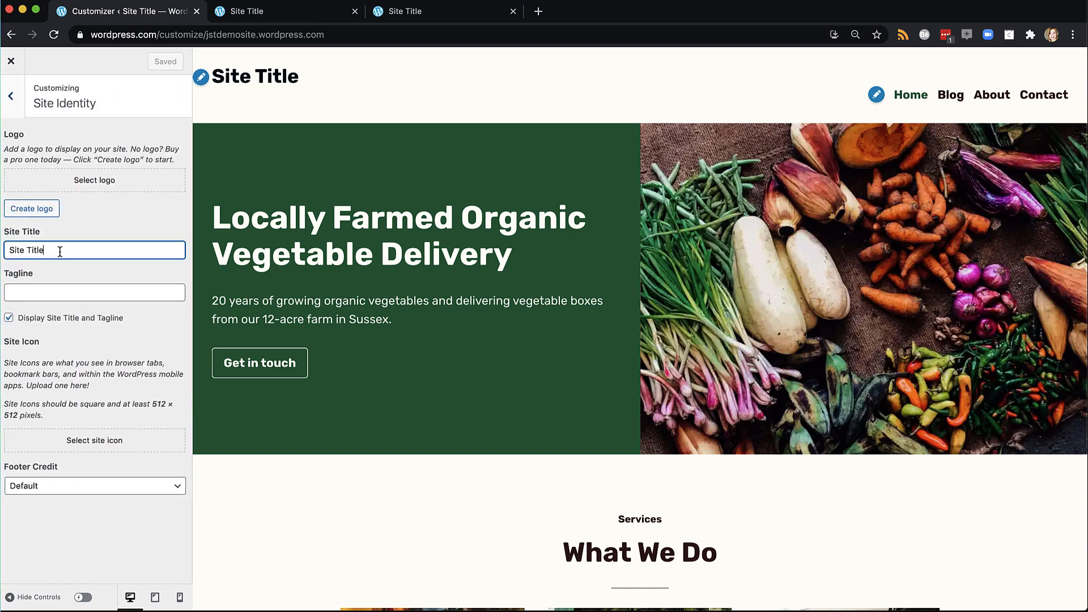
key("alt+shift+Left")
key("alt+shift+Left")
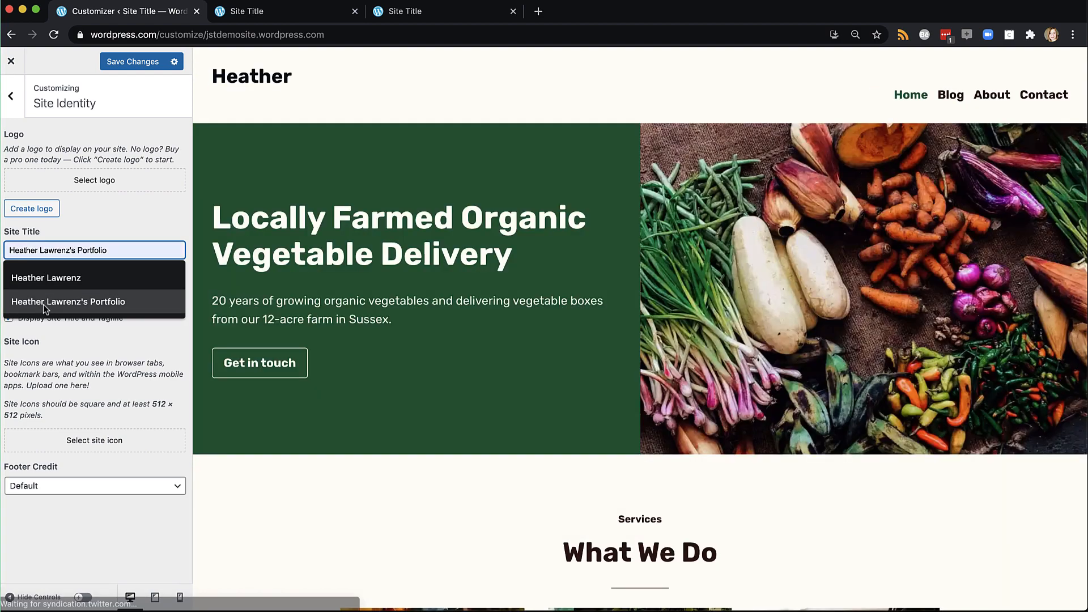
left_click(43, 304)
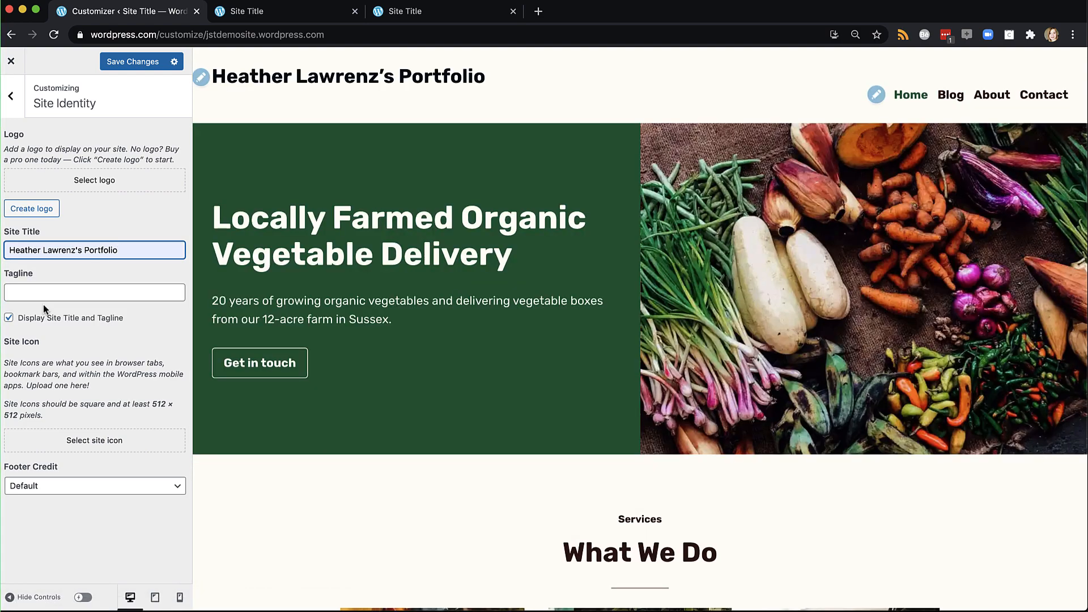
left_click(42, 296)
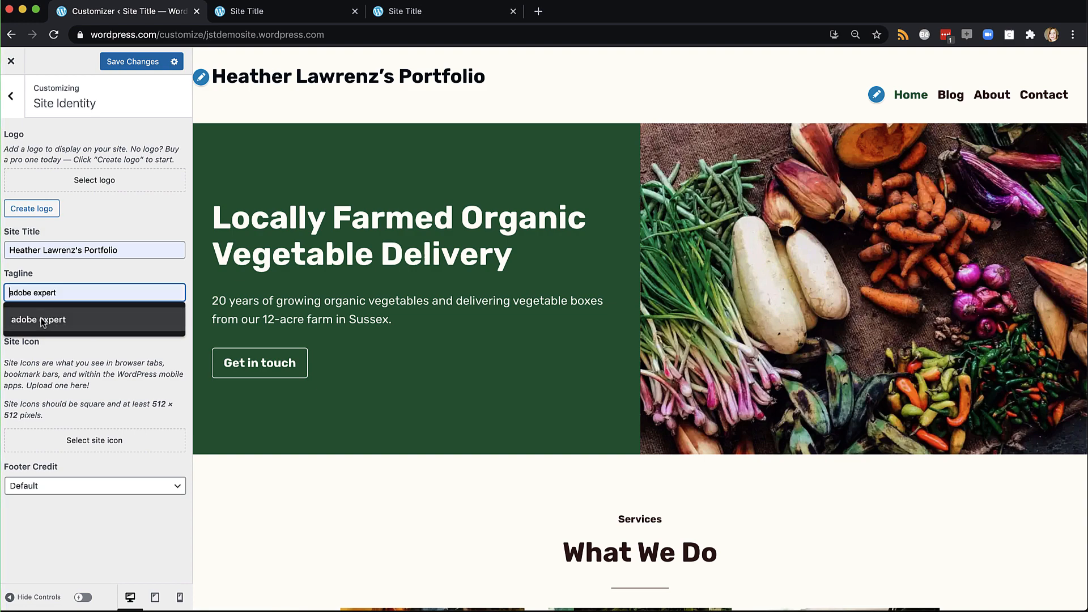
left_click(41, 319)
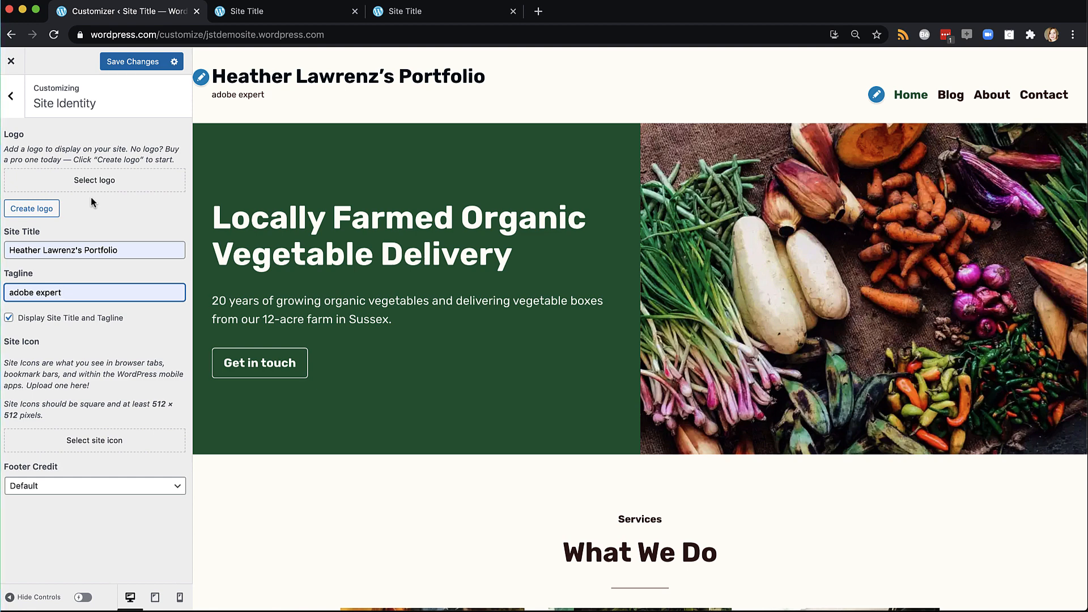
left_click(121, 63)
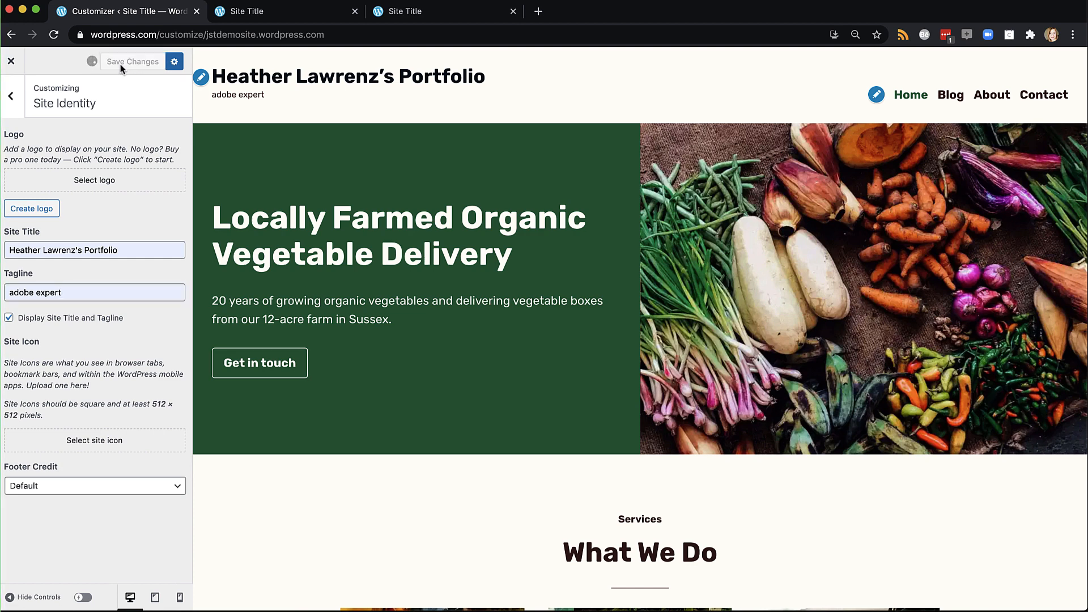
left_click(12, 97)
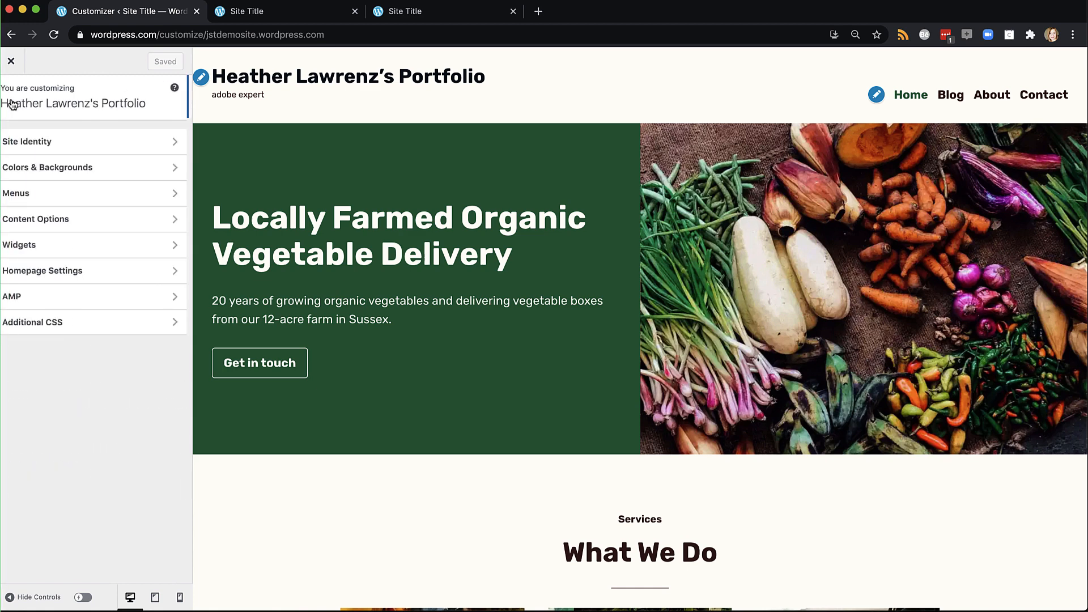
Apply the first red featured palette in Colors & Backgrounds and save it
left_click(36, 170)
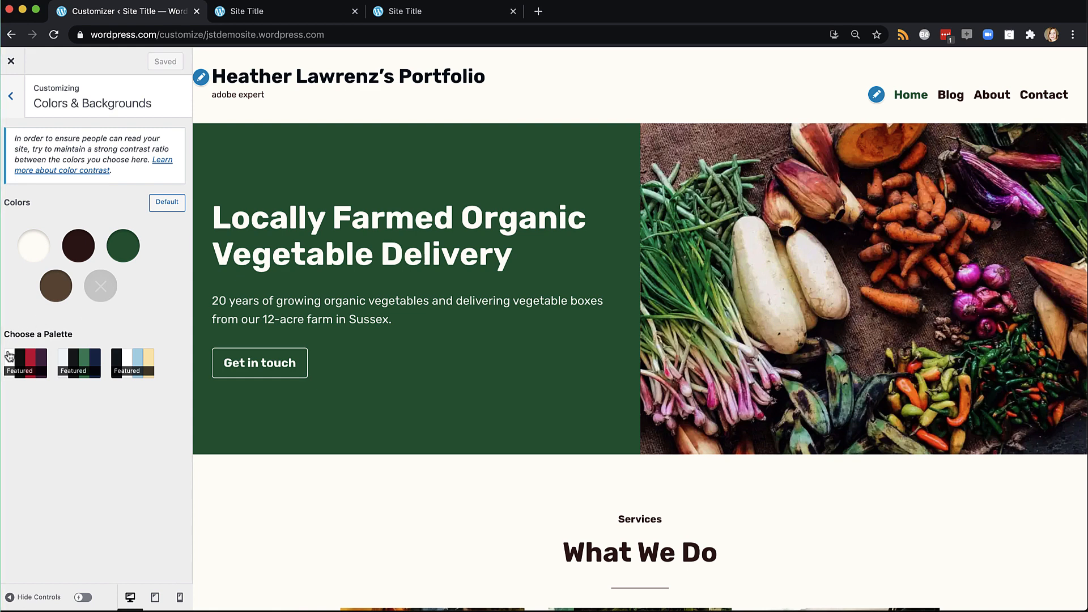
left_click(27, 365)
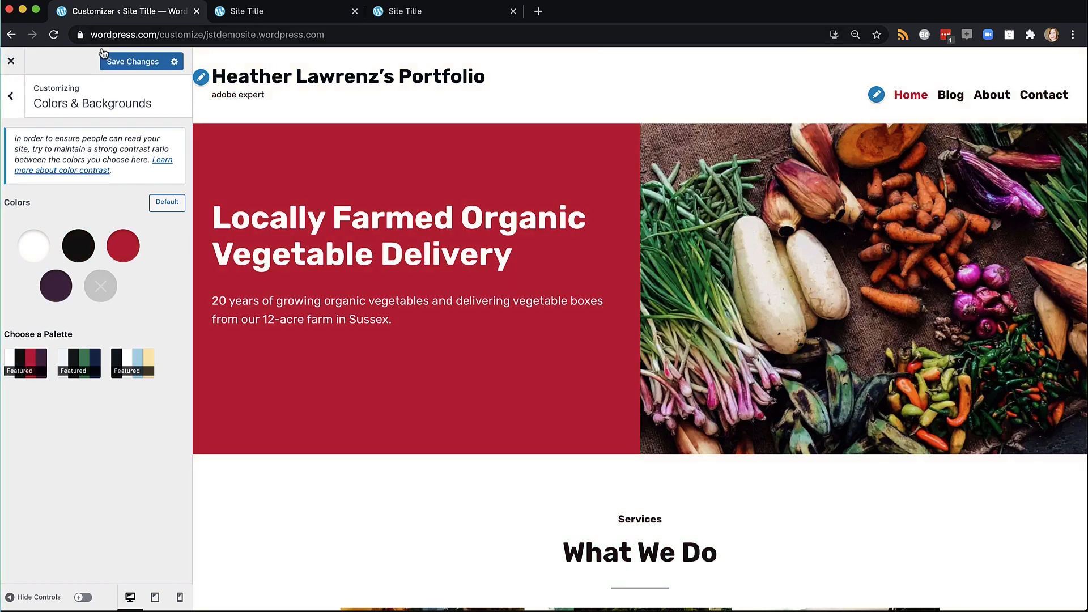
left_click(117, 62)
left_click(11, 99)
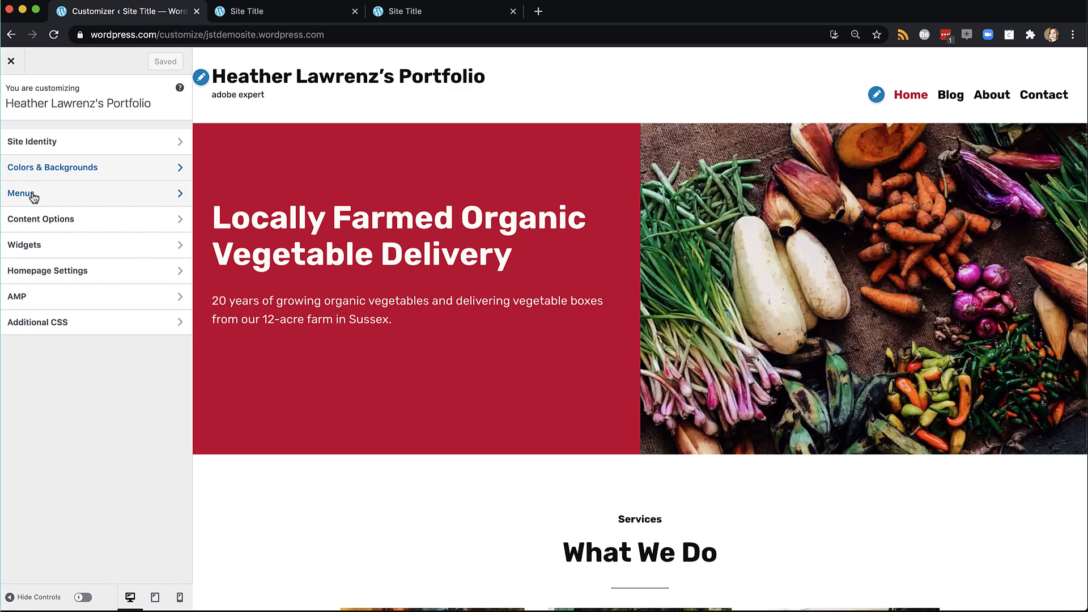
Go to Widgets > Footer and scroll the preview down to the empty footer
left_click(38, 223)
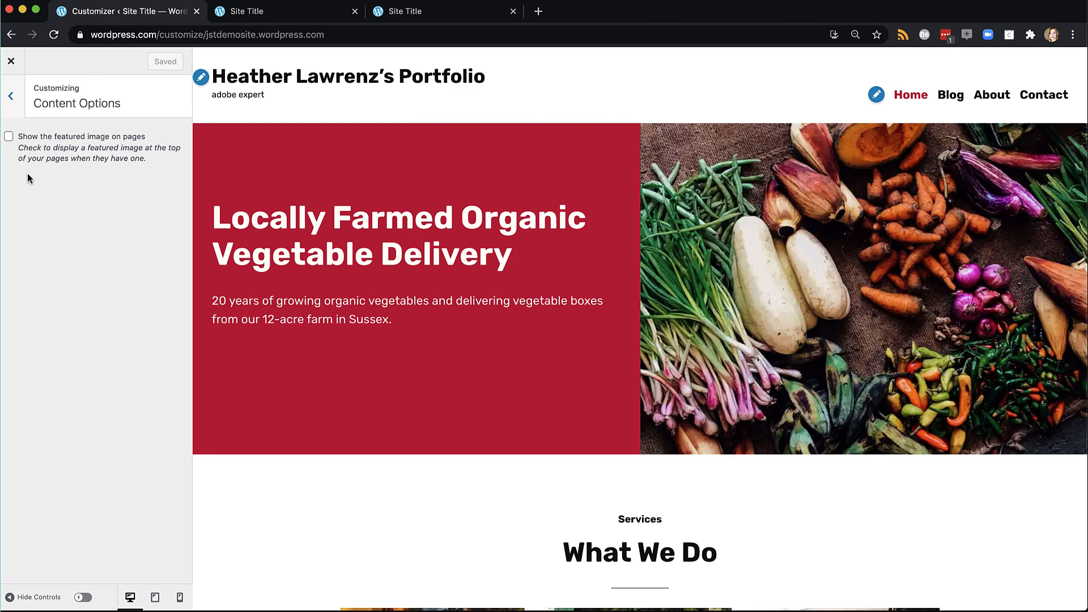
left_click(12, 102)
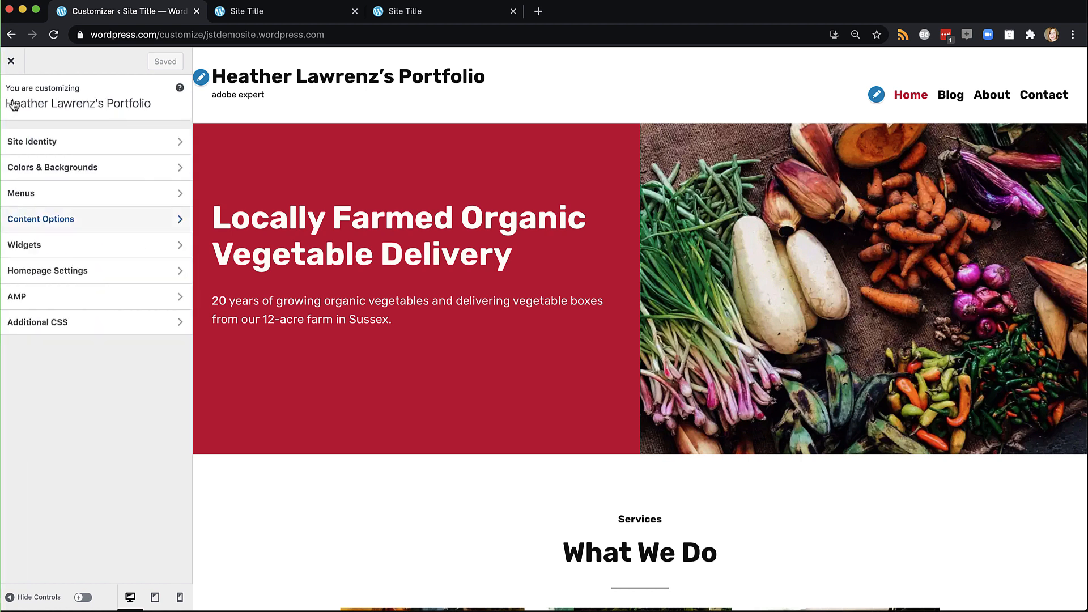
left_click(43, 247)
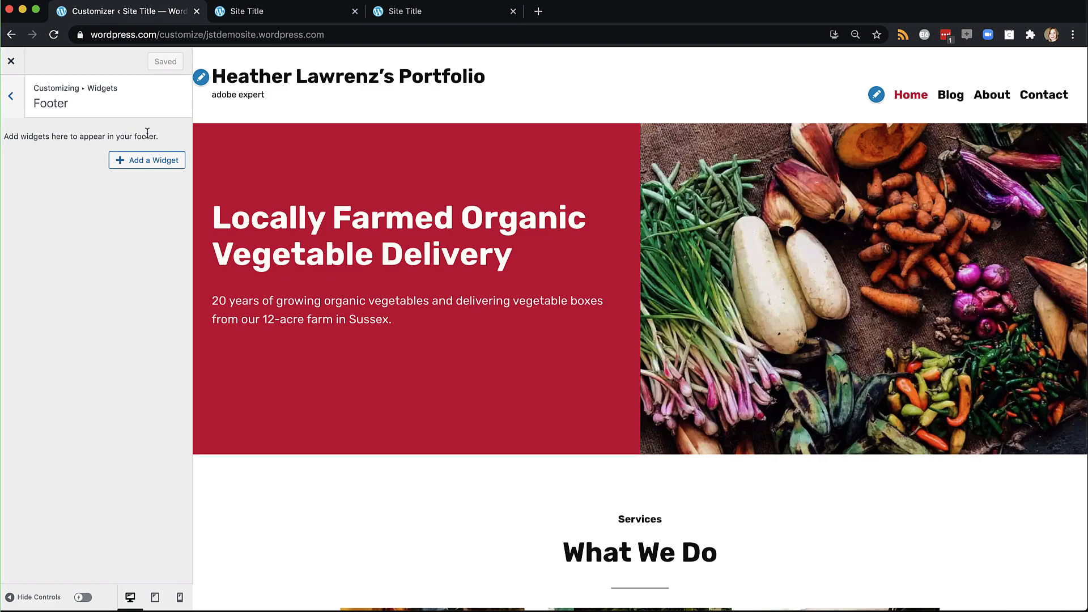
scroll(275, 494, "down", 5)
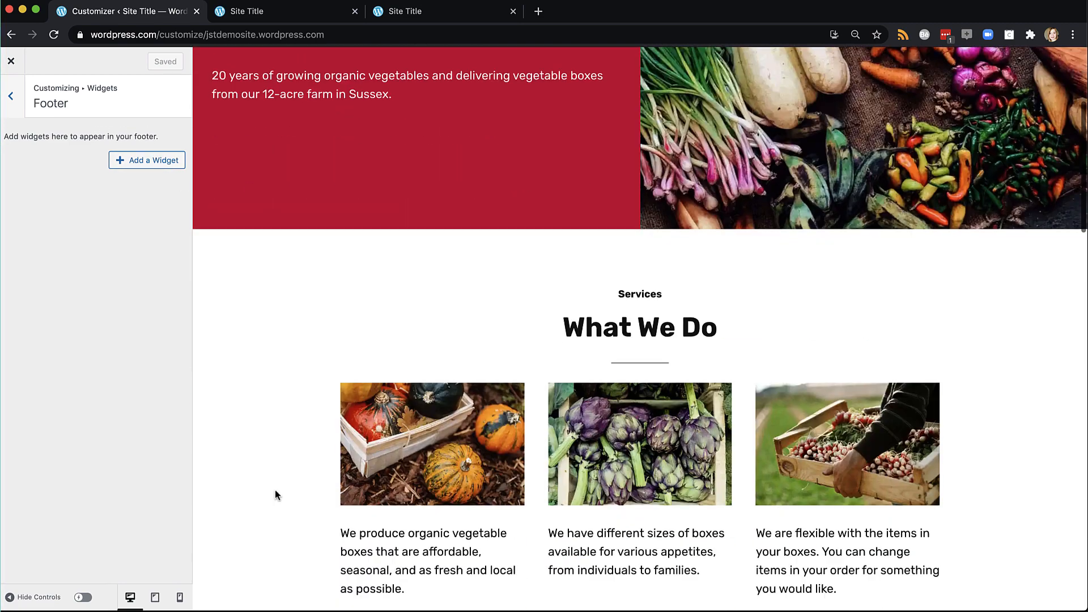
scroll(275, 494, "down", 20)
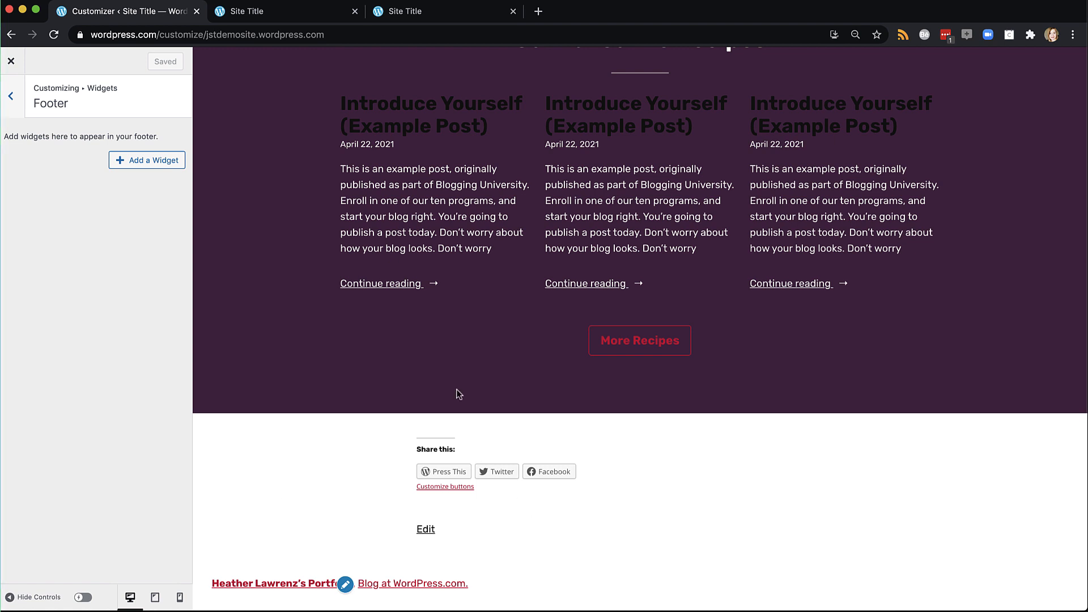
Add the Search widget to the footer and save the changes
left_click(142, 164)
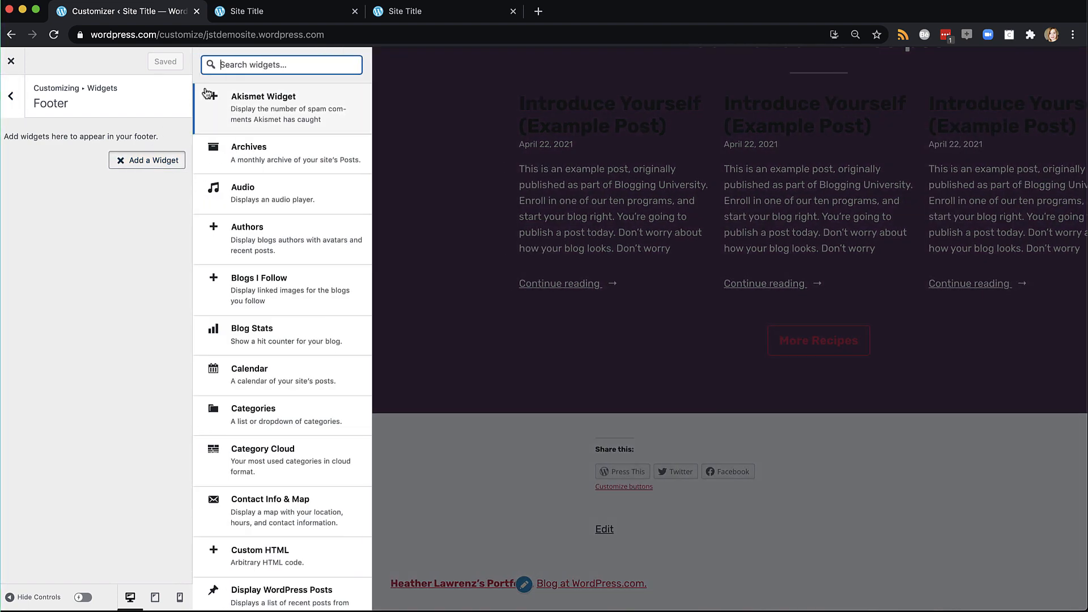
type("search")
left_click(261, 106)
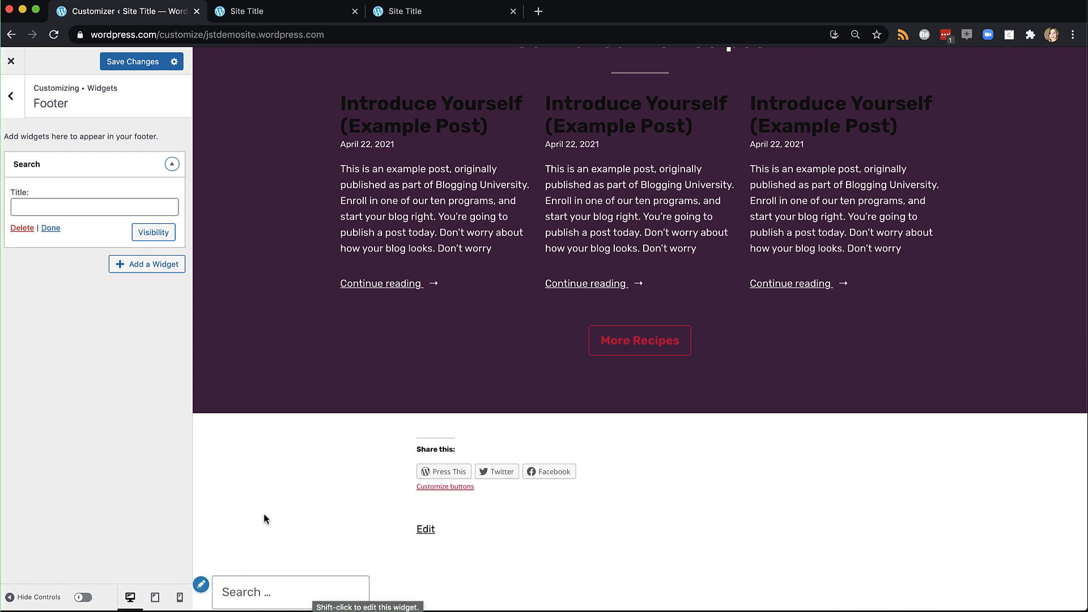
left_click(126, 61)
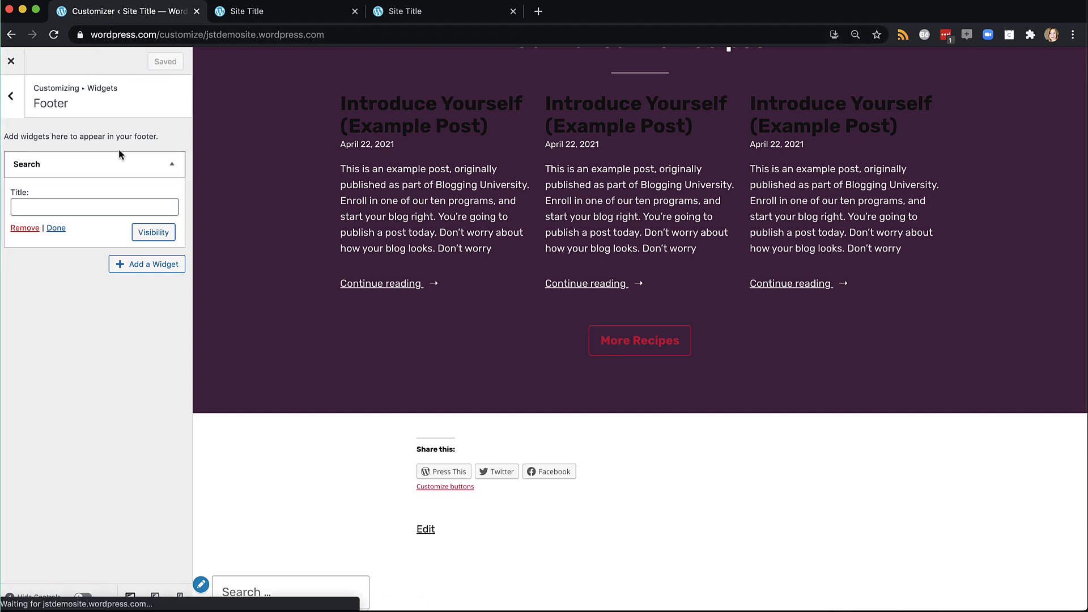
Search the widget list for 'text' and add a Text widget to the footer
left_click(146, 265)
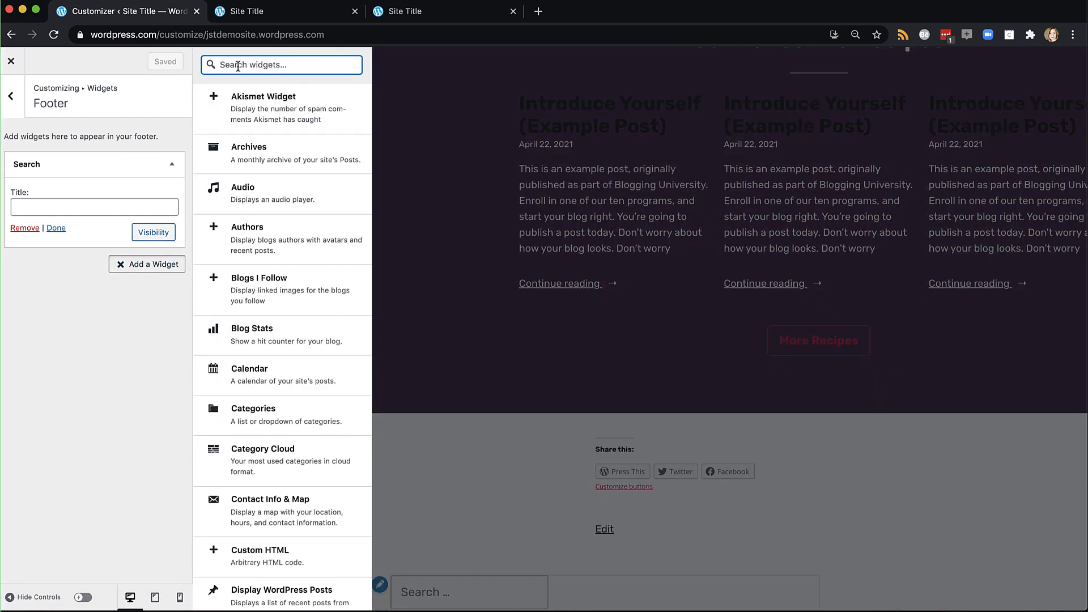
type("contact")
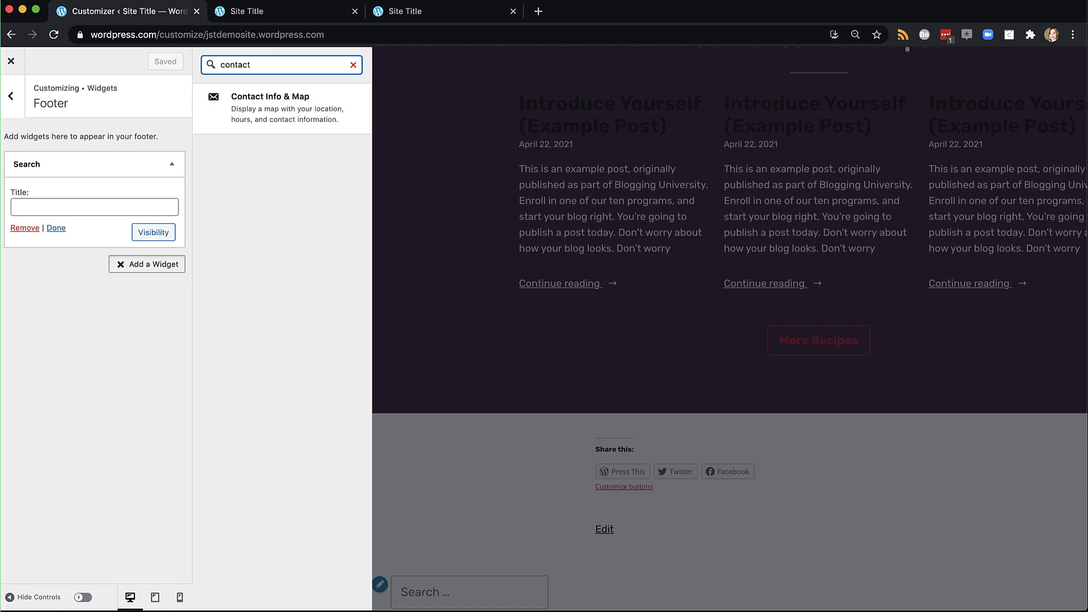
double_click(261, 69)
type("text")
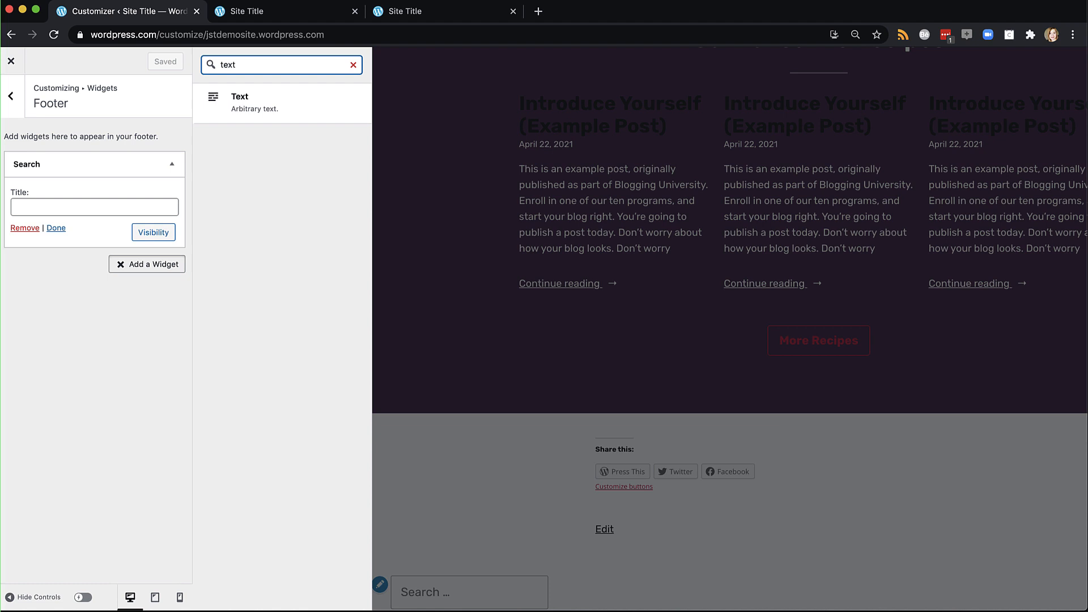
left_click(246, 99)
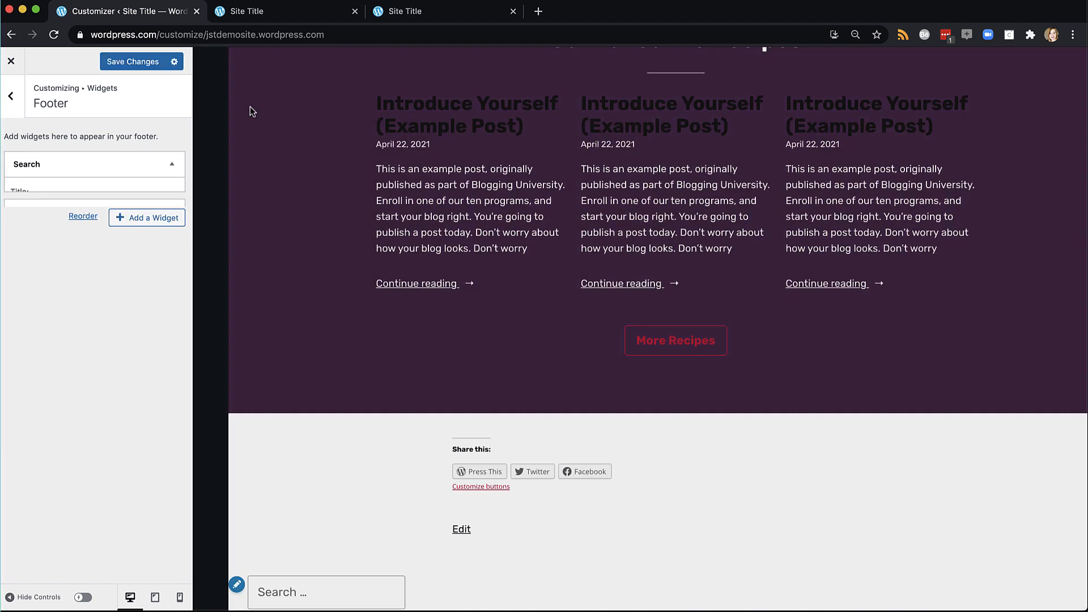
Title the Text widget 'Contact Me' and enter the owner's contact e-mail address as its body
left_click(89, 239)
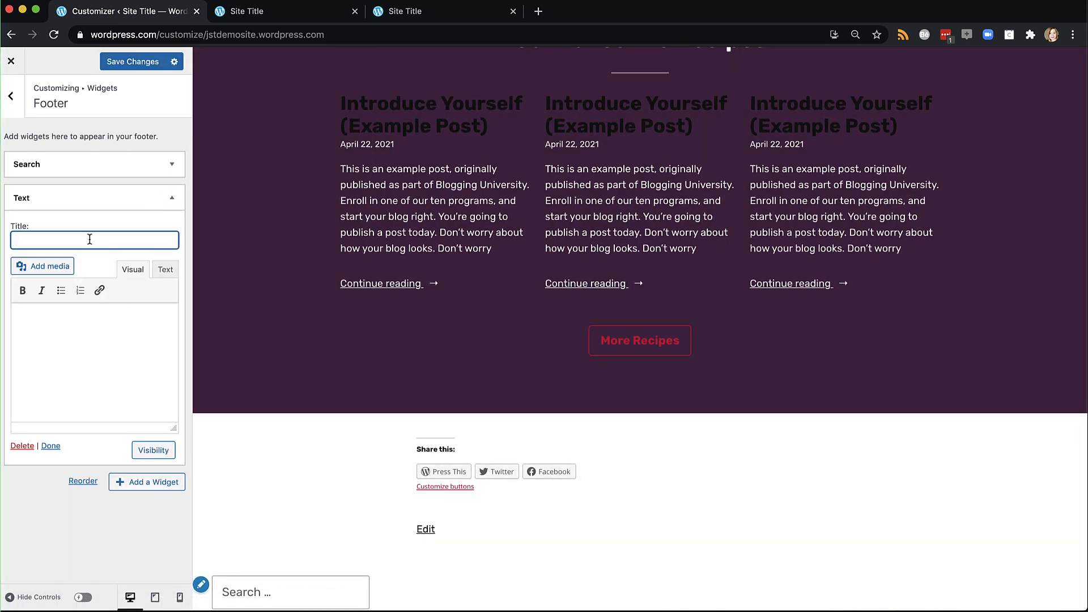
type("Contact Me")
left_click(66, 334)
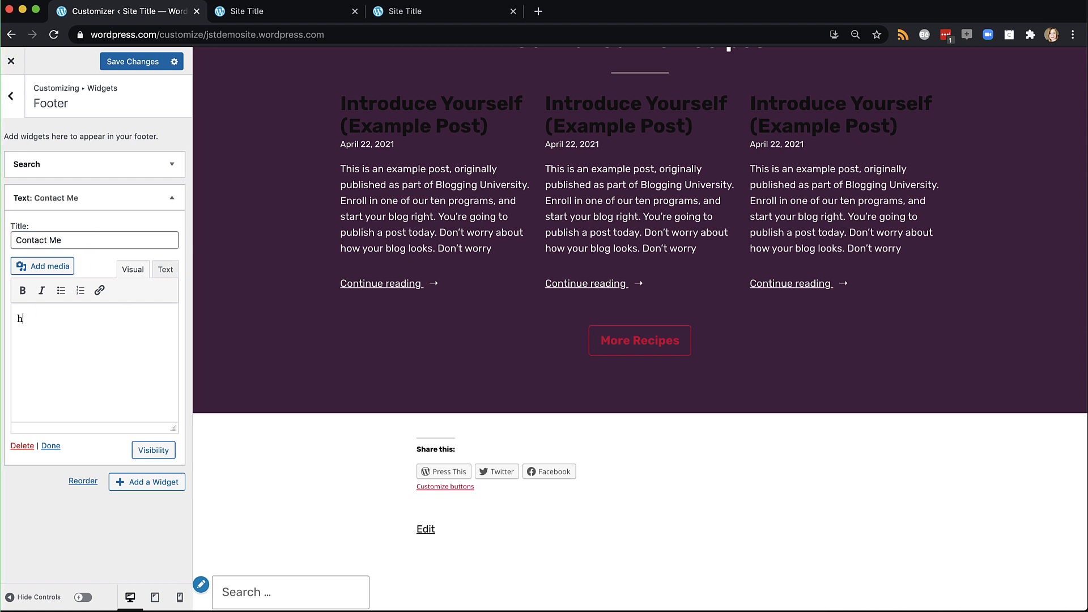
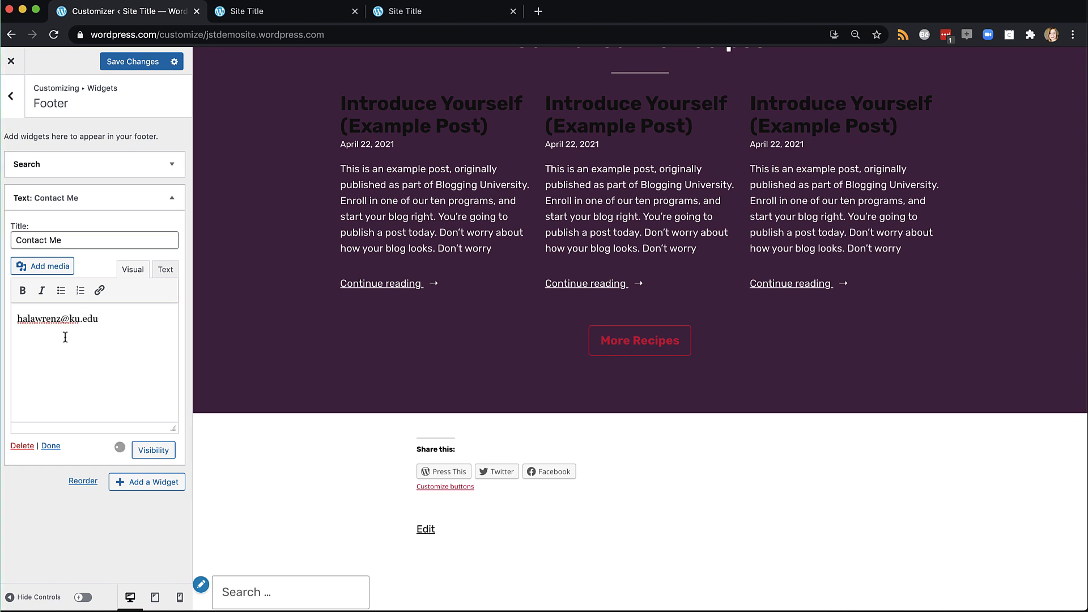
left_click(51, 445)
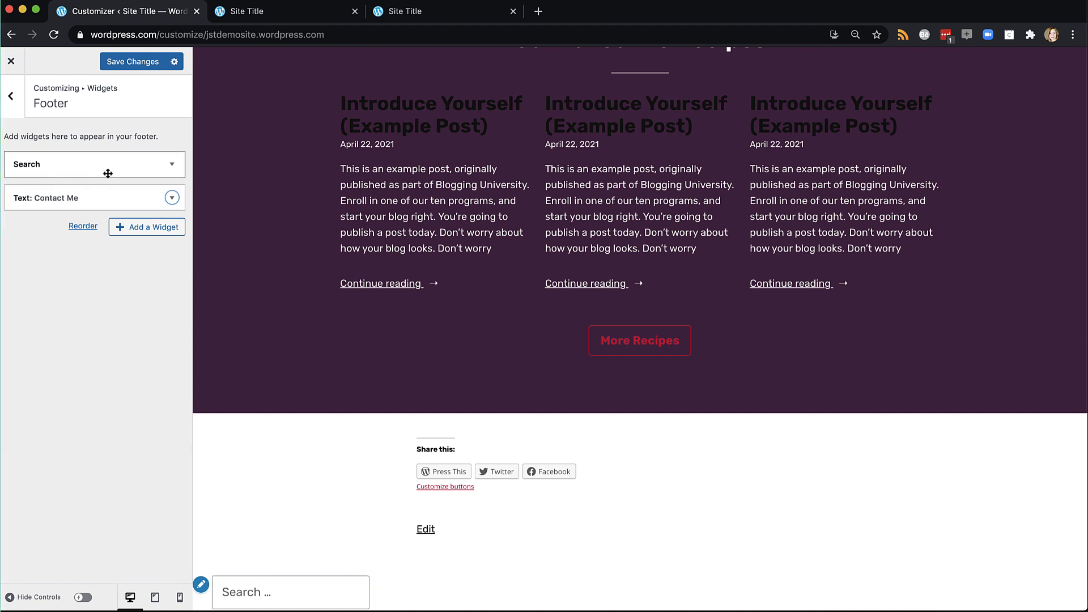
left_click(170, 166)
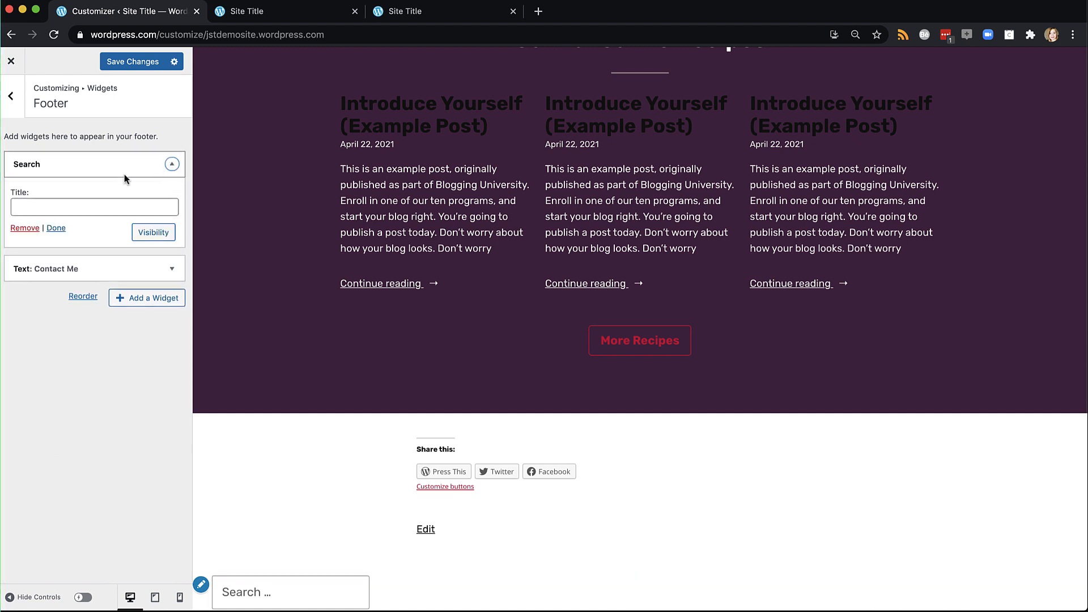
Title the footer Search widget 'Search', save the Search and Contact Me widgets, and return to the section list
left_click(75, 206)
type("Search")
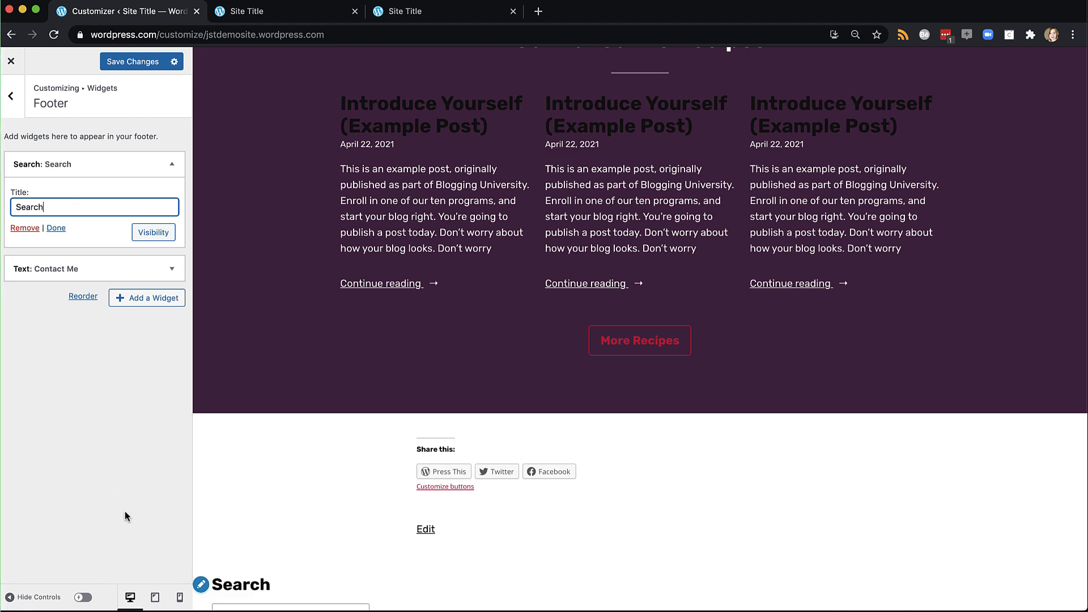
scroll(298, 525, "down", 4)
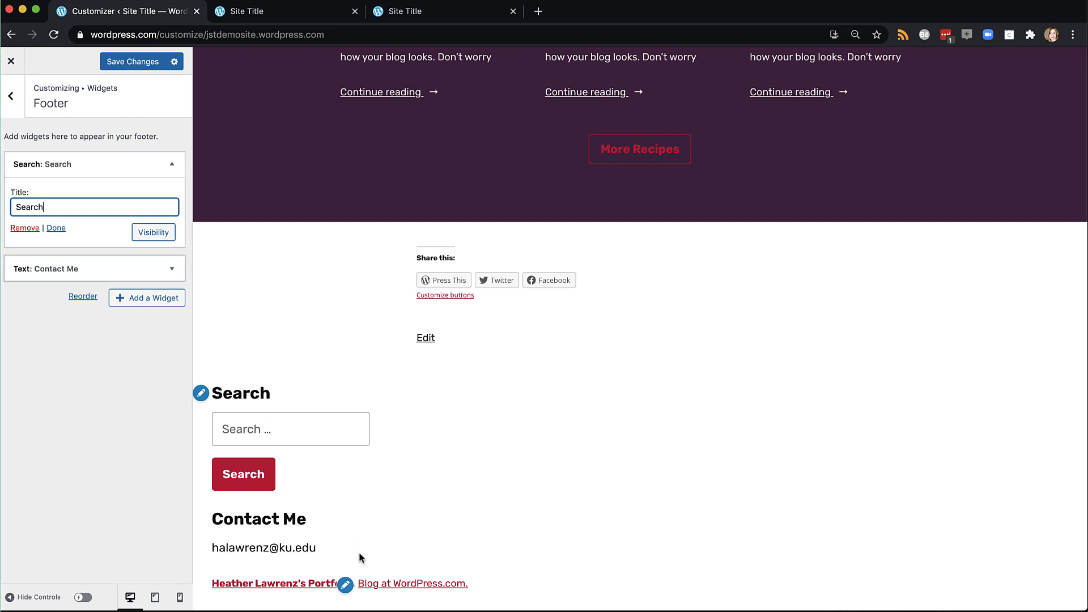
left_click(118, 60)
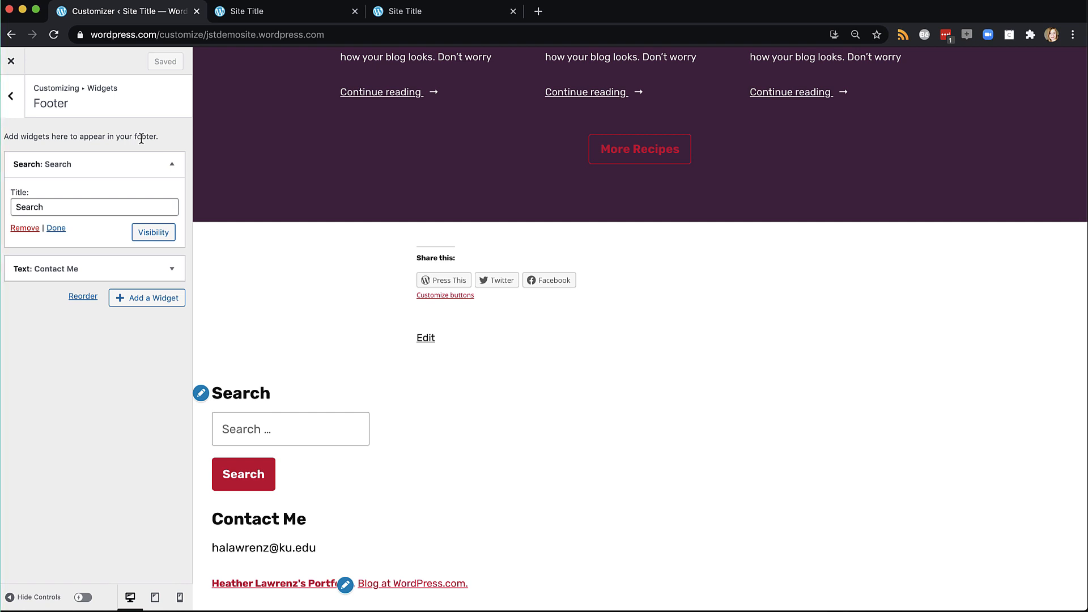
left_click(15, 96)
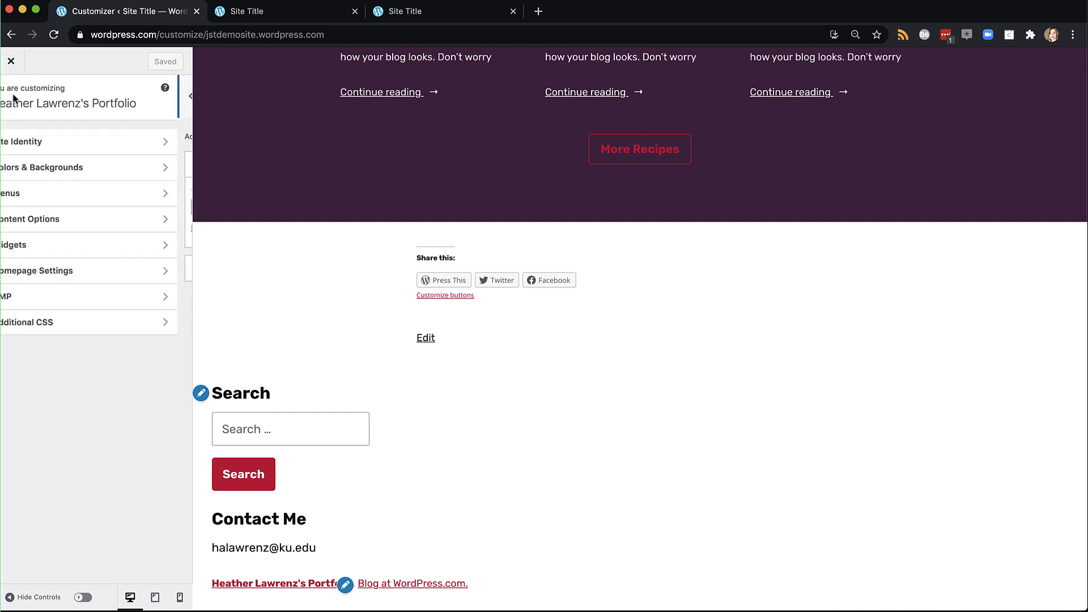
left_click(41, 277)
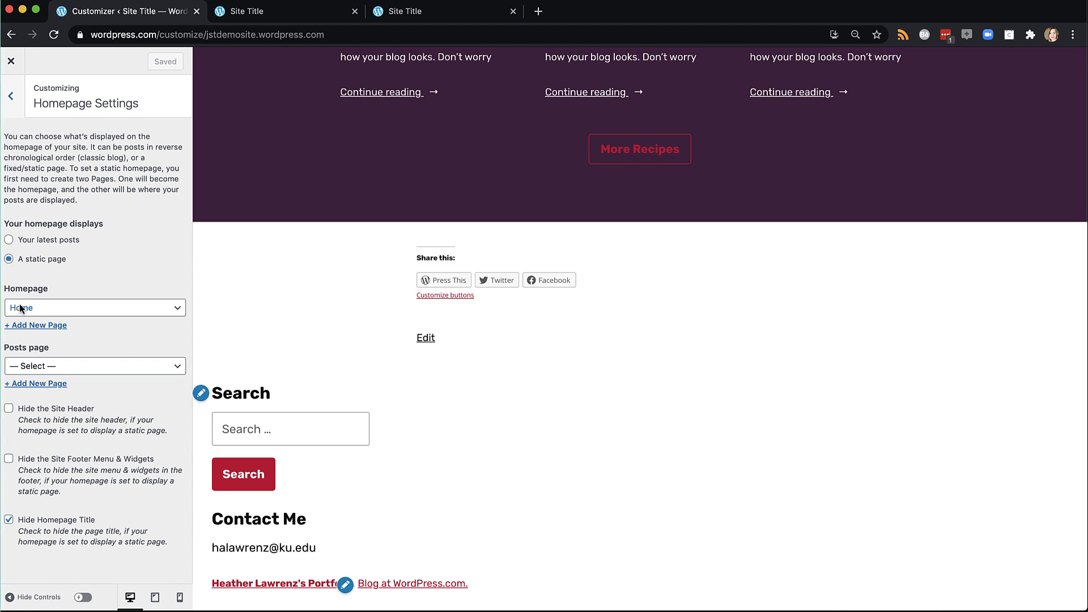
left_click(10, 99)
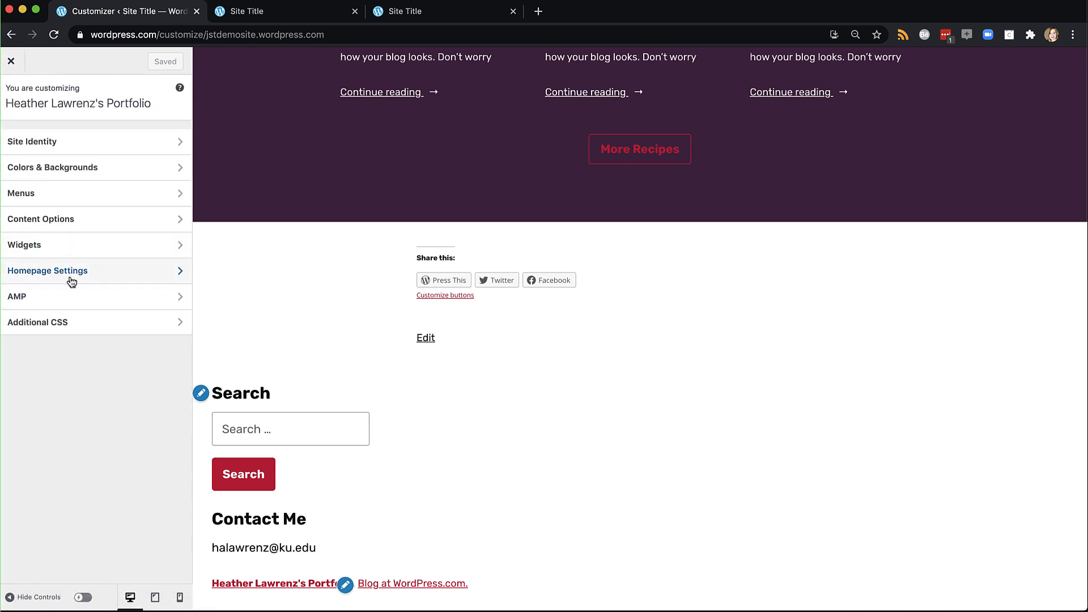
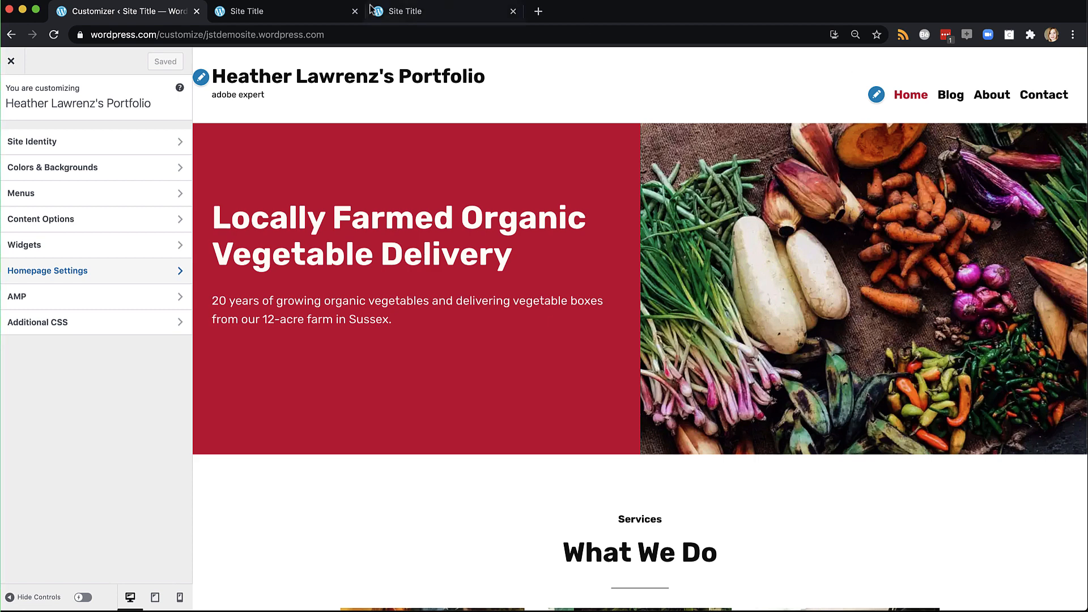
Open the Customizer's Menus section to see the Primary and Social menus
left_click(55, 201)
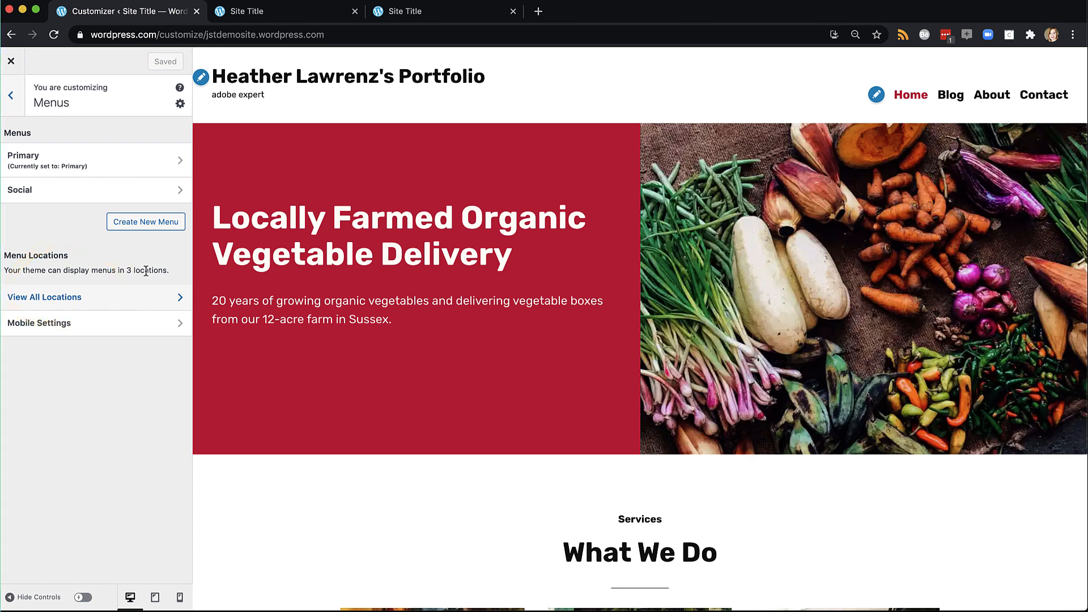
Assign the Social menu to the Social Links Menu location, keeping Primary in the primary slot
left_click(61, 298)
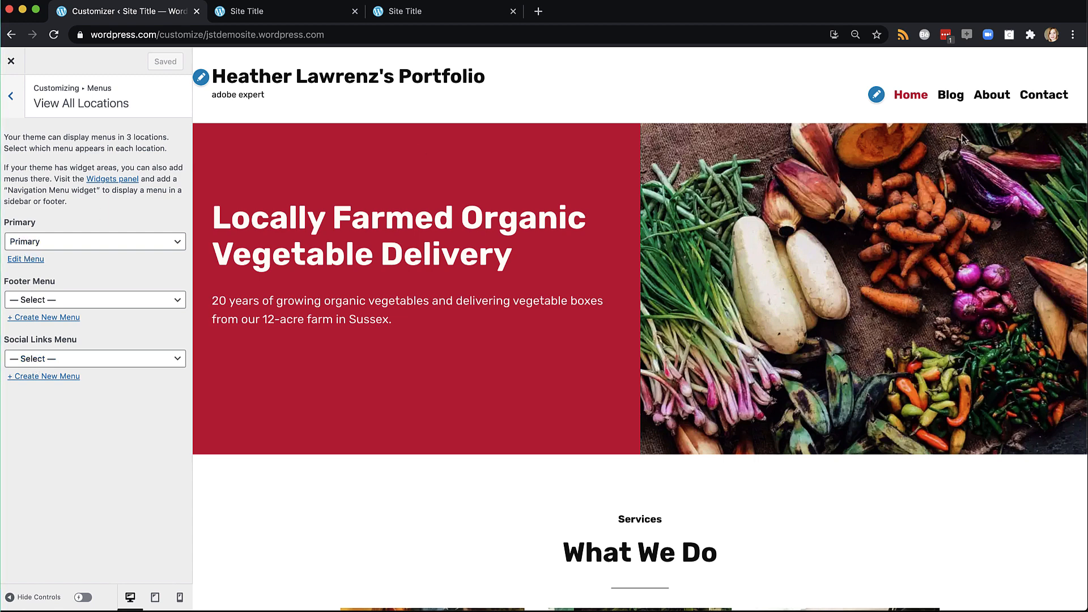
mouse_move(764, 119)
left_mouse_down()
mouse_move(990, 110)
mouse_move(906, 82)
mouse_move(1057, 153)
left_mouse_up()
left_click(29, 359)
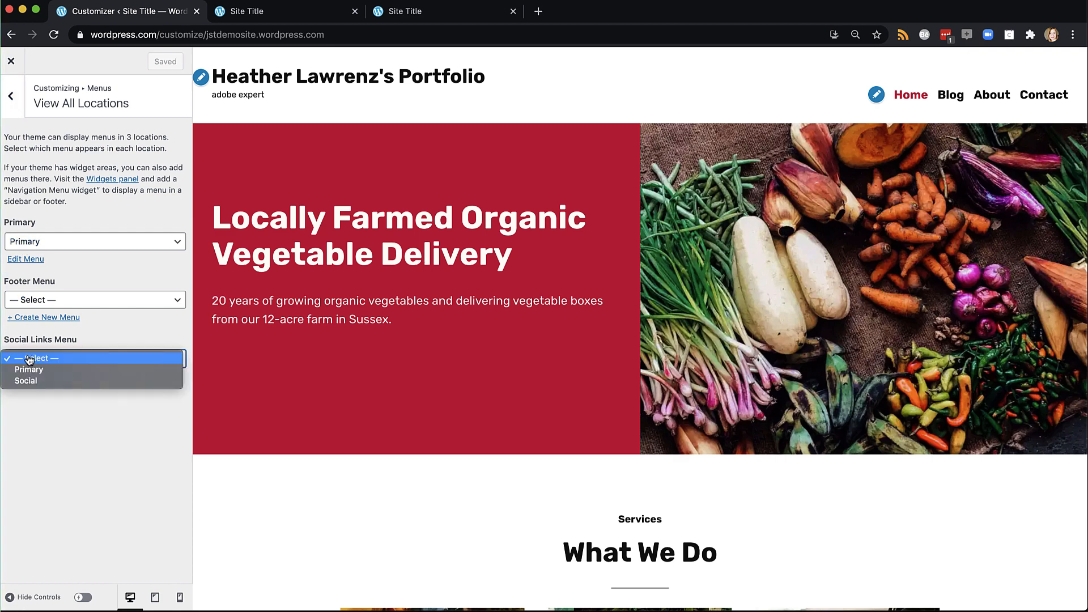
left_click(25, 382)
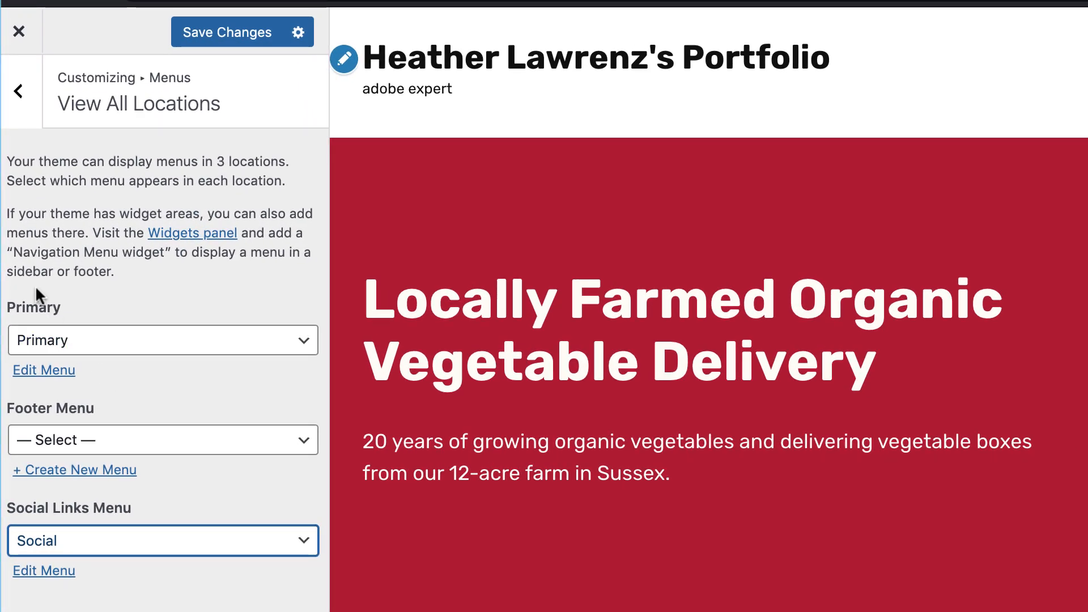
Remove Contact, Blog and About from the Primary menu so only Home remains
left_click(37, 373)
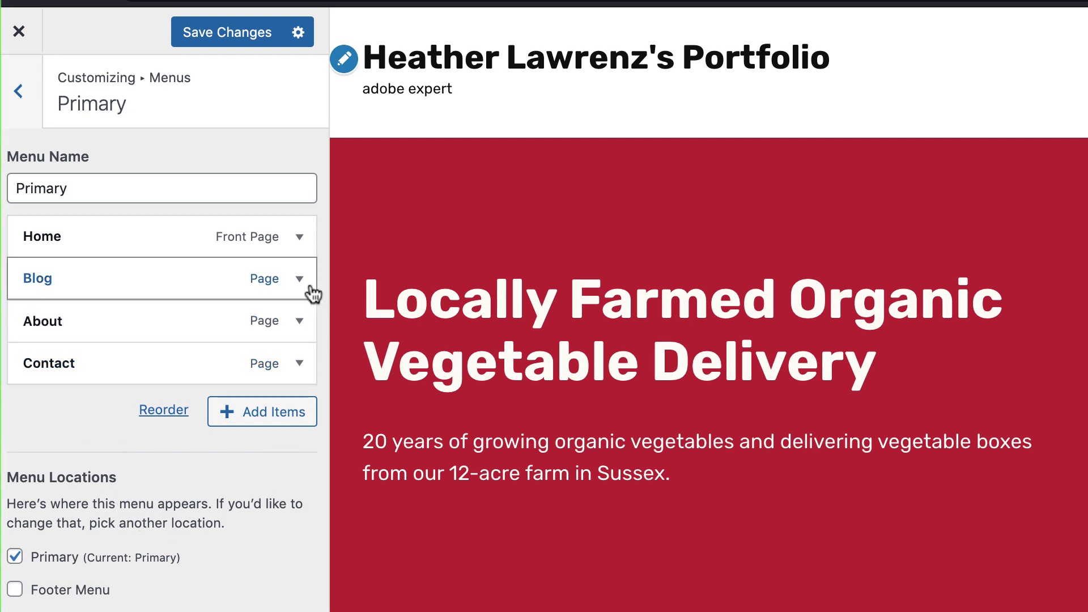
left_click(299, 368)
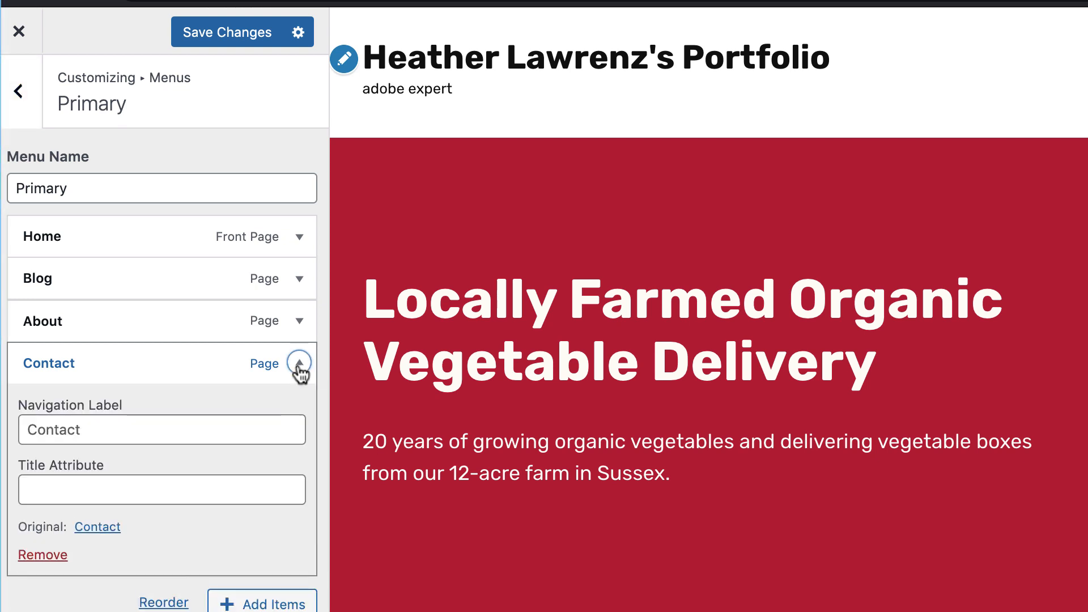
left_click(37, 556)
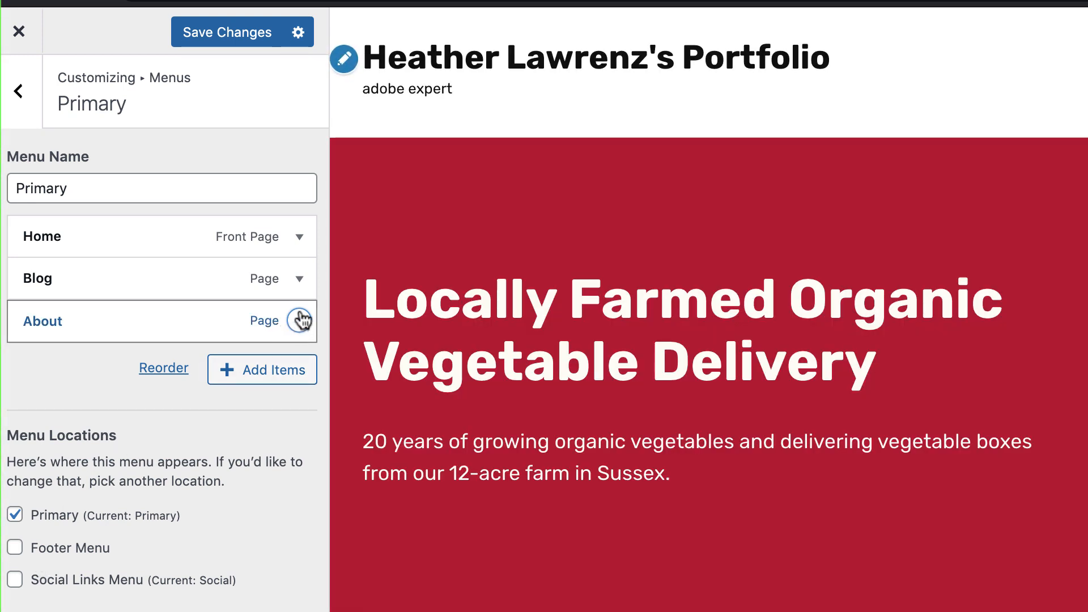
left_click(299, 279)
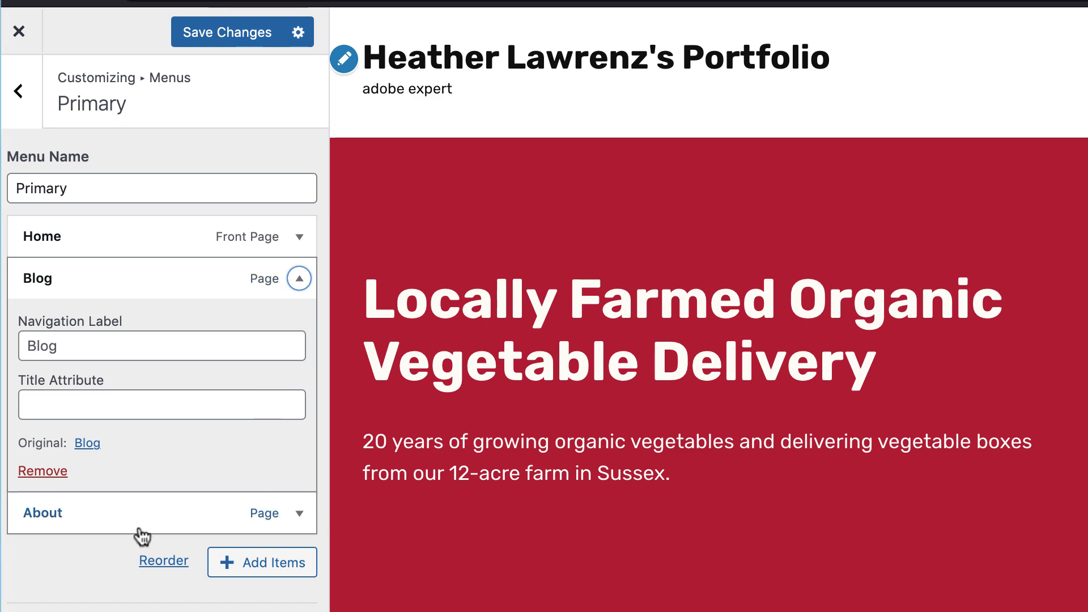
left_click(52, 472)
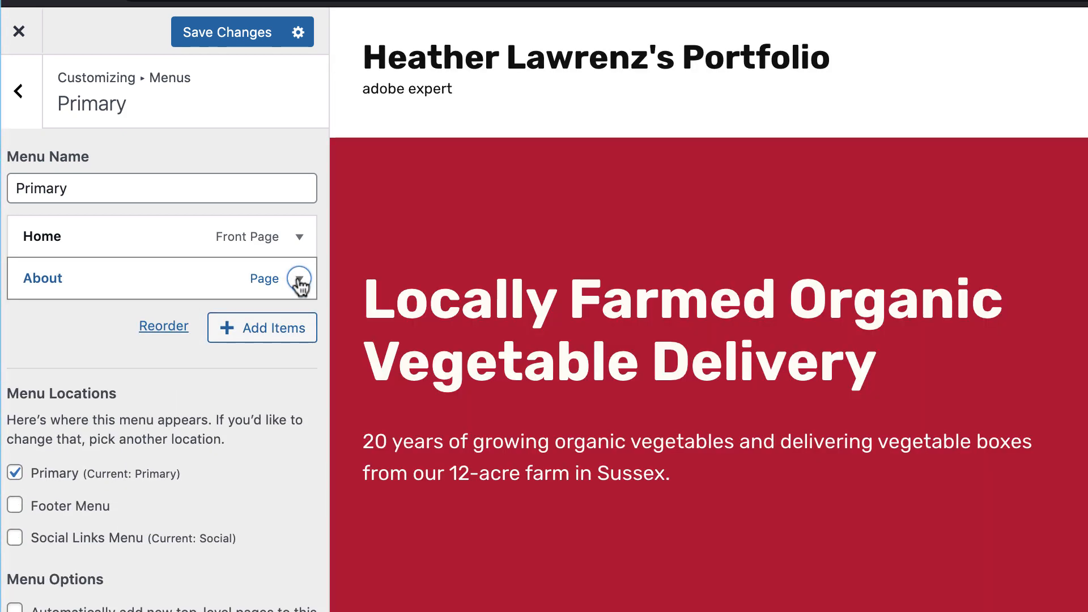
left_click(298, 280)
left_click(56, 471)
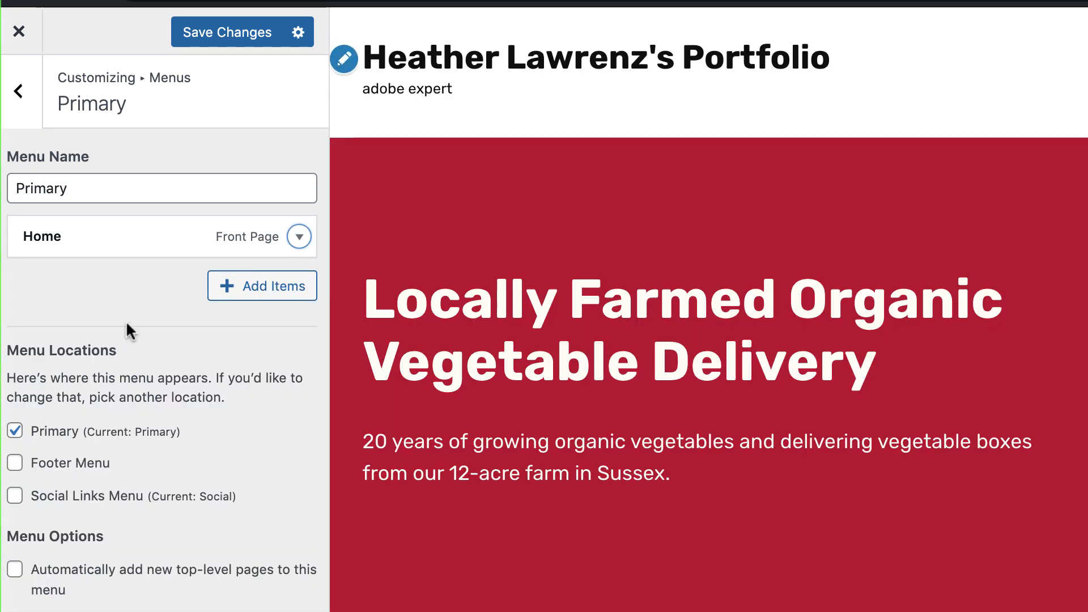
left_click(261, 295)
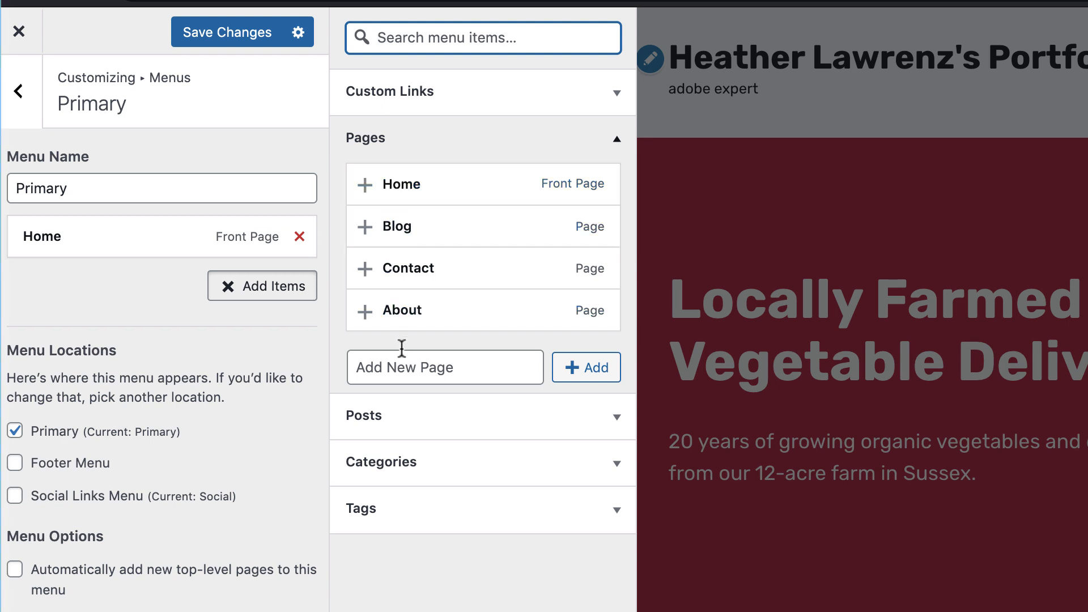
Create Resume, Portfolio and Blog pages as Primary menu items and save the menu
left_click(404, 371)
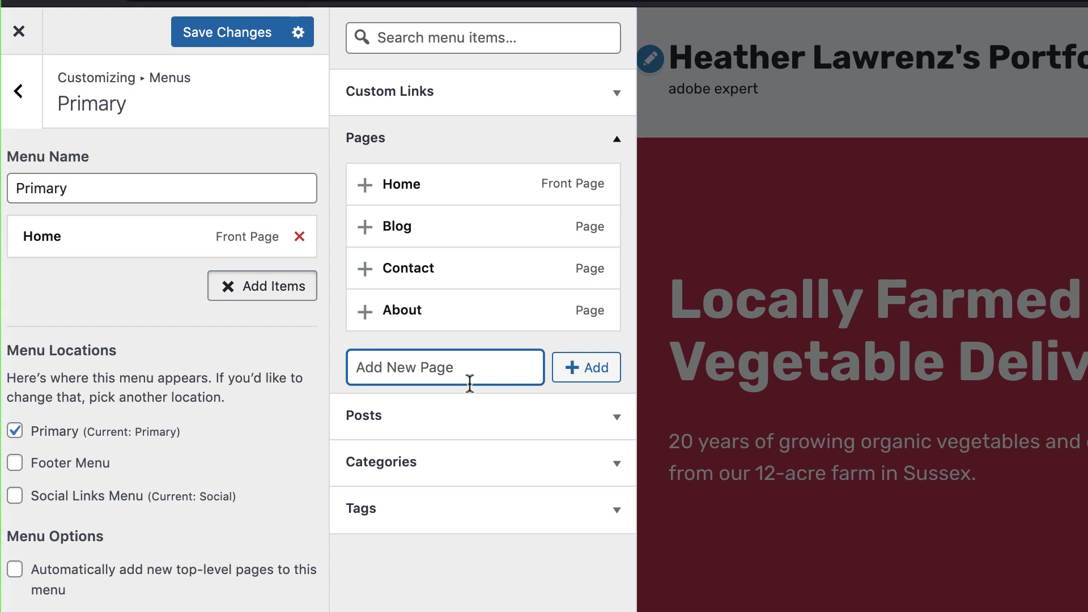
type("Resume")
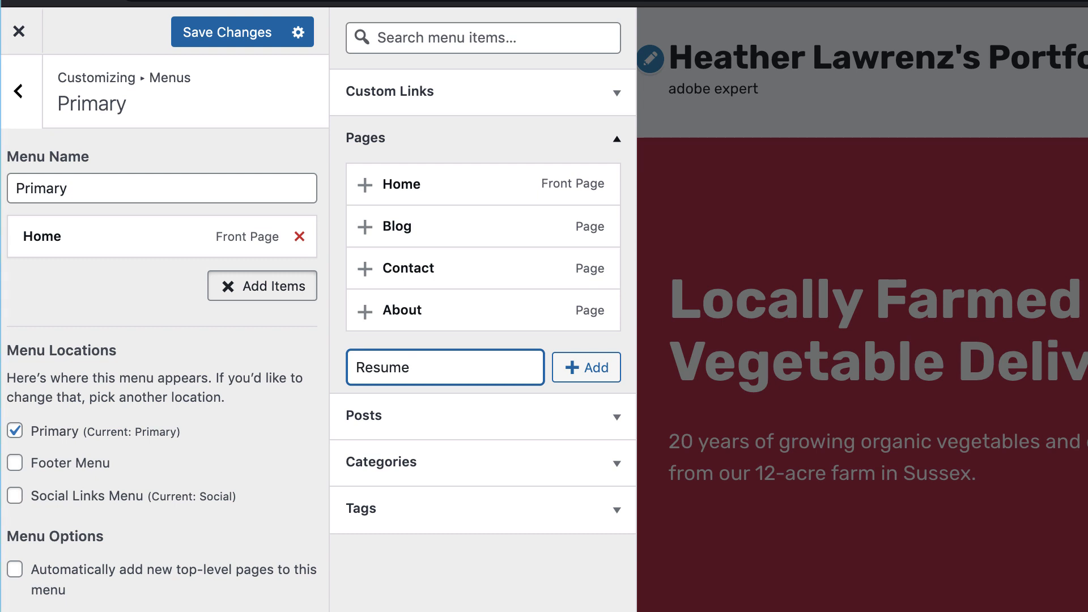
left_click(592, 376)
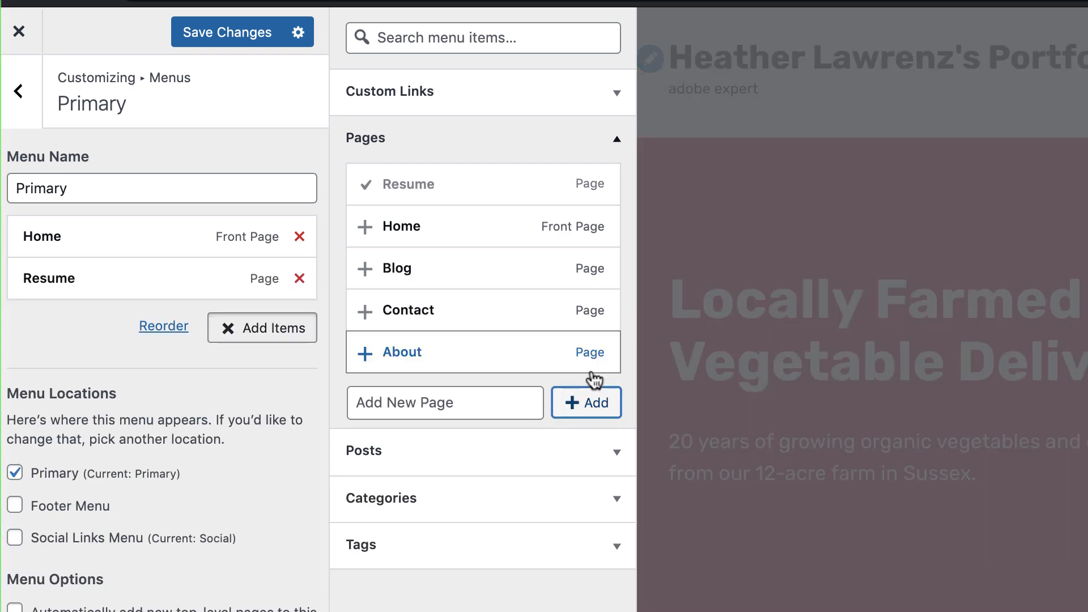
left_click(407, 402)
type("Por")
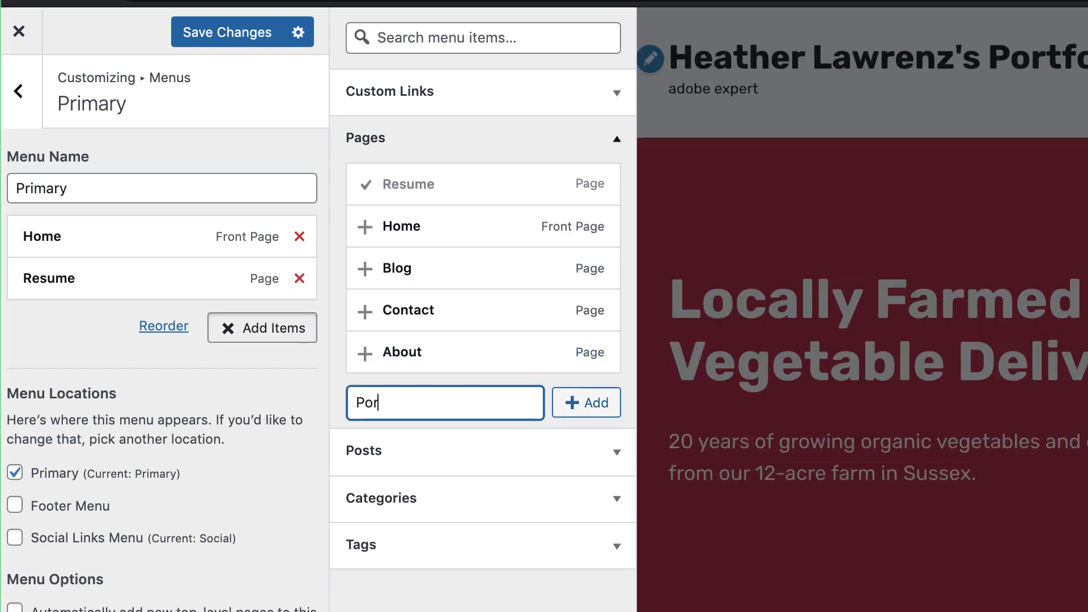
type("tfolio")
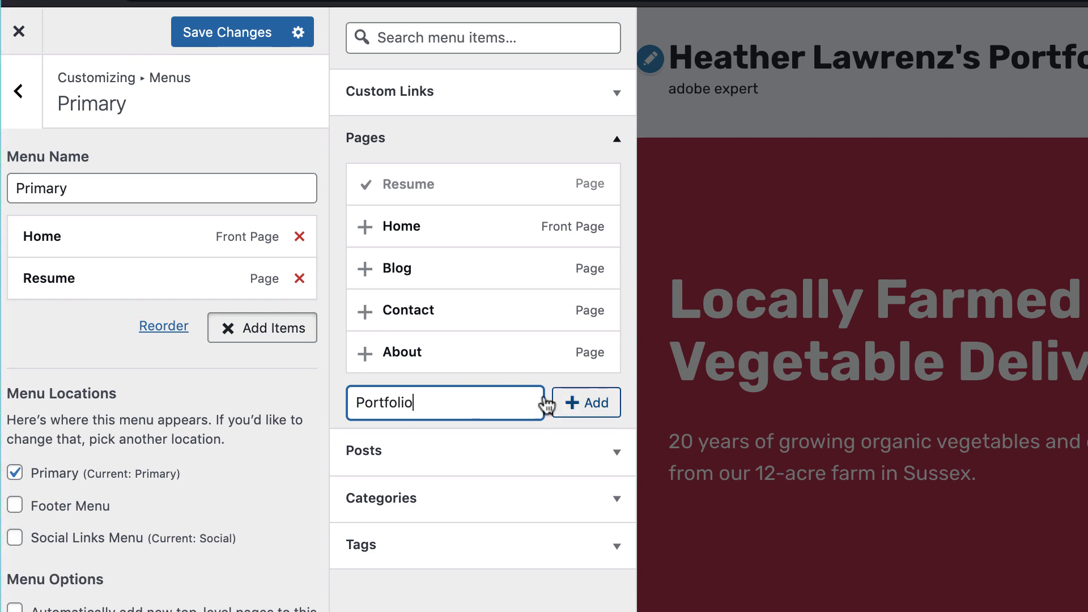
left_click(576, 410)
left_click(430, 403)
type("Blog")
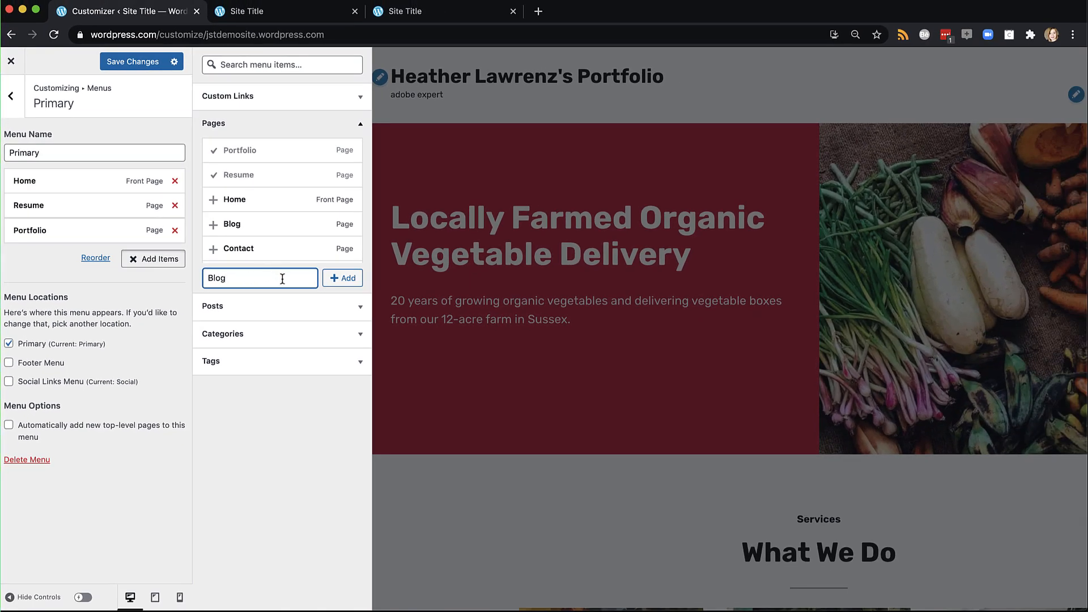
left_click(344, 278)
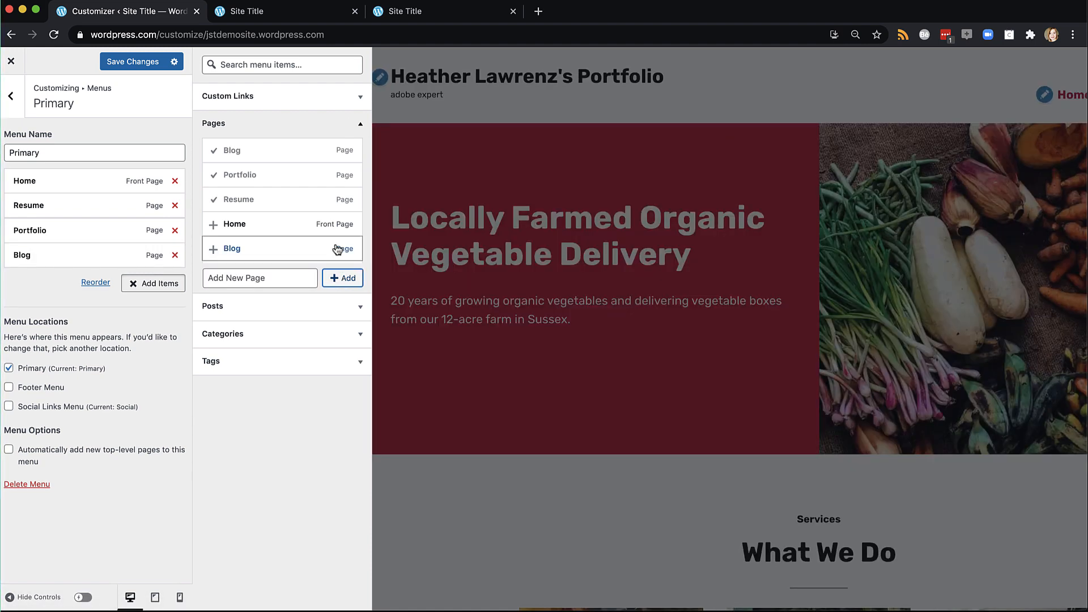
left_click(144, 61)
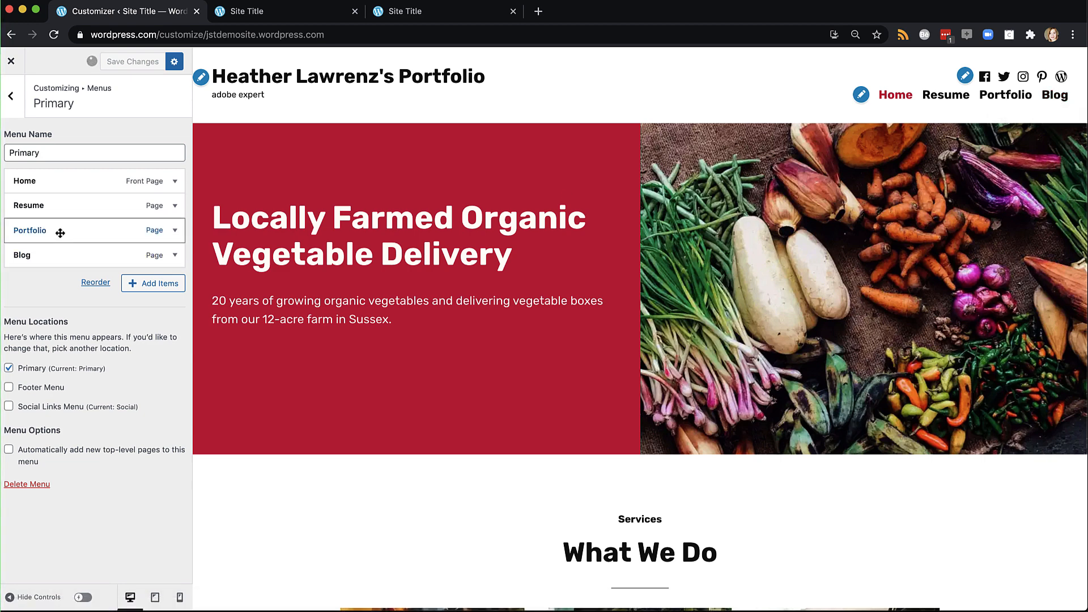
Reorder the Primary menu to Home, Resume, Portfolio, Blog, all top-level, and save
left_click_drag(29, 261, 22, 229)
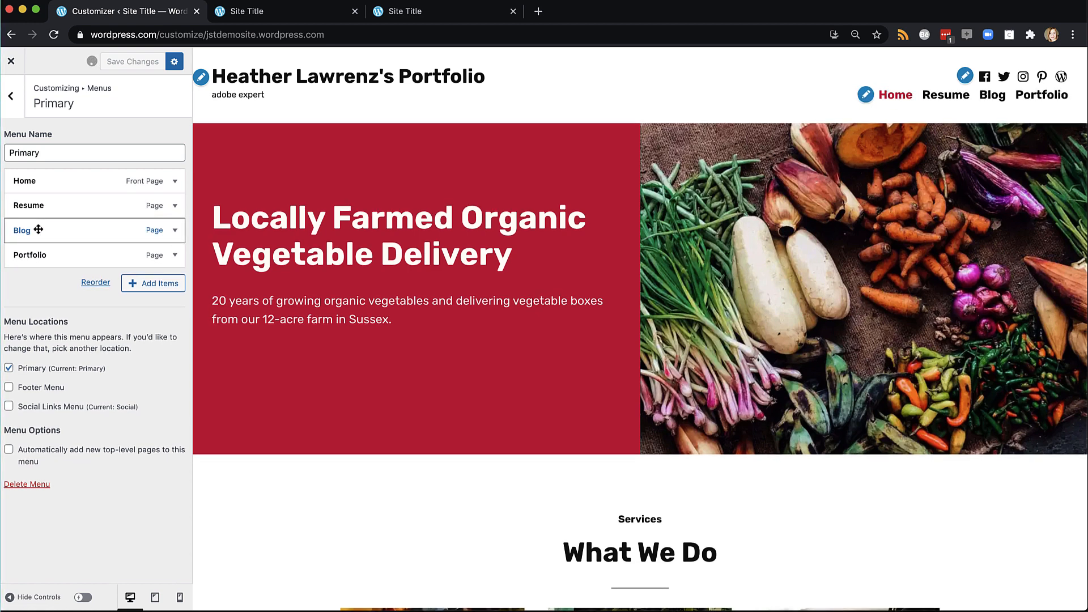
left_click_drag(38, 229, 35, 254)
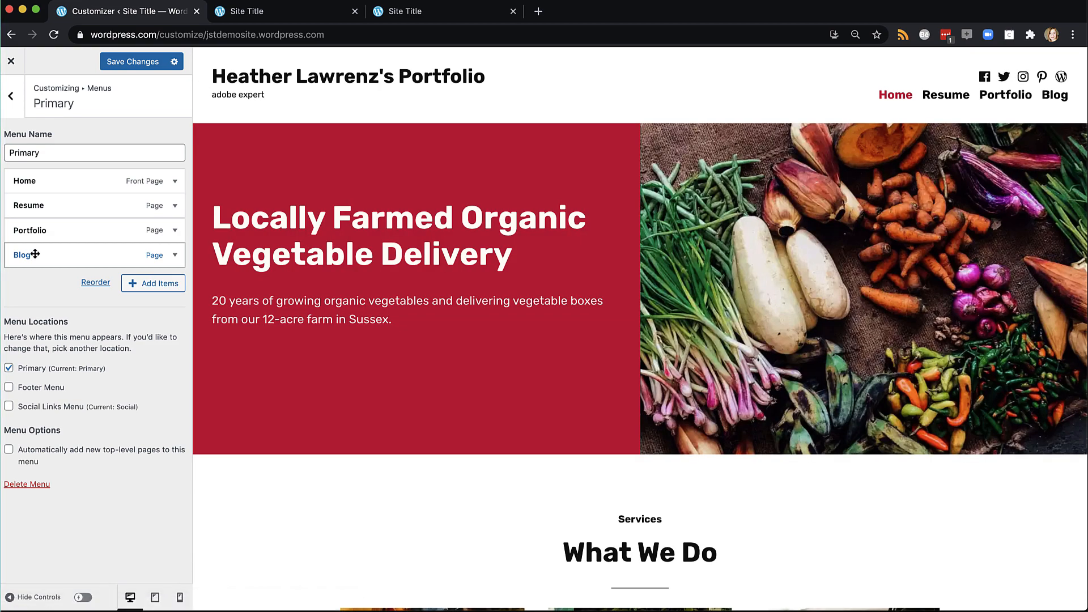
left_click_drag(35, 254, 56, 253)
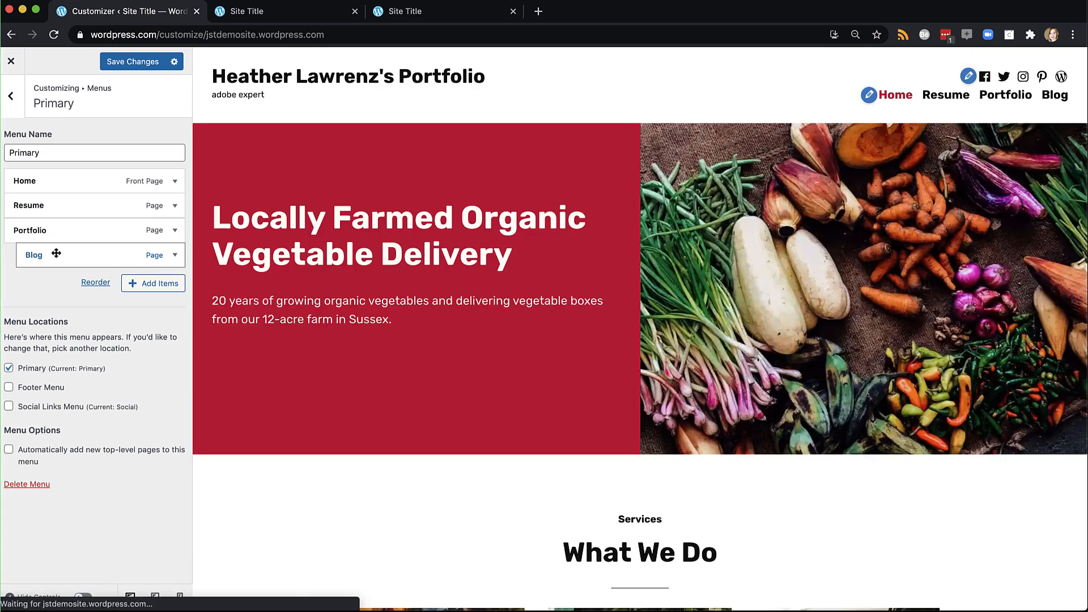
left_click(95, 281)
mouse_move(1022, 114)
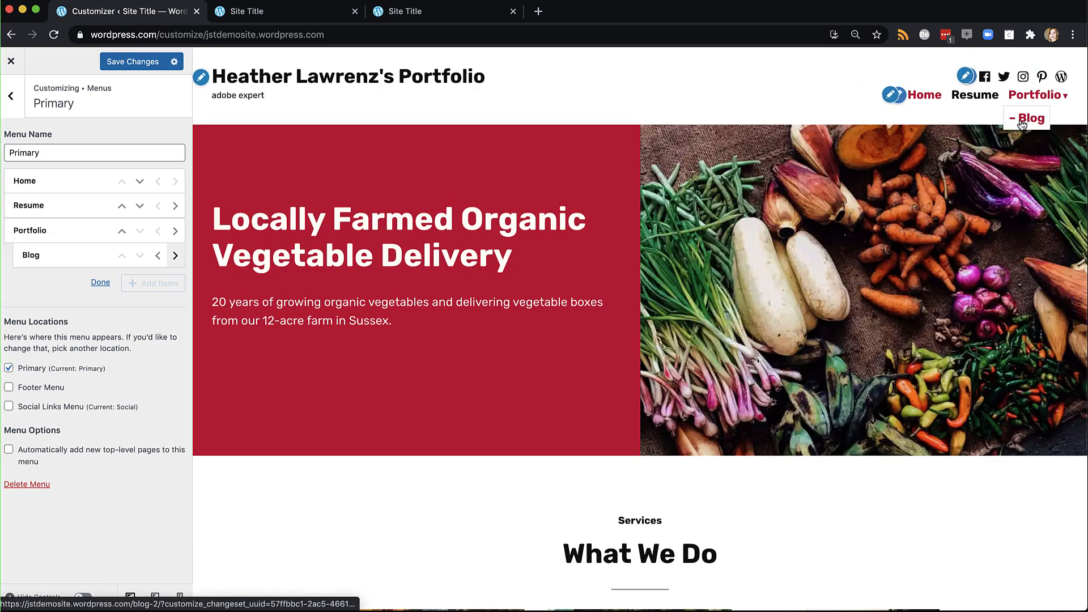
left_click(157, 255)
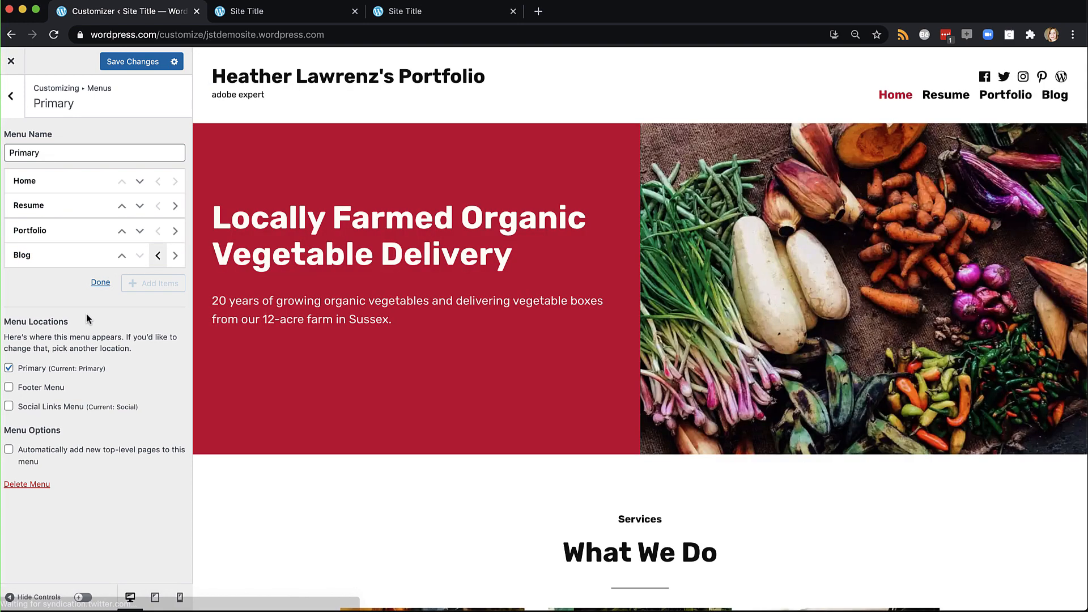
left_click(101, 283)
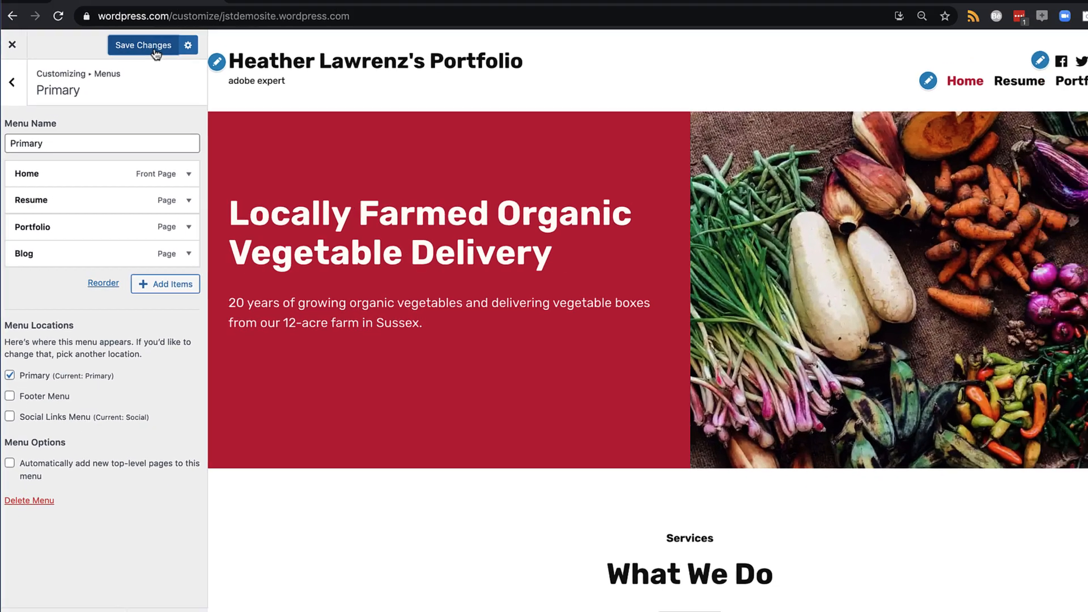
left_click(155, 52)
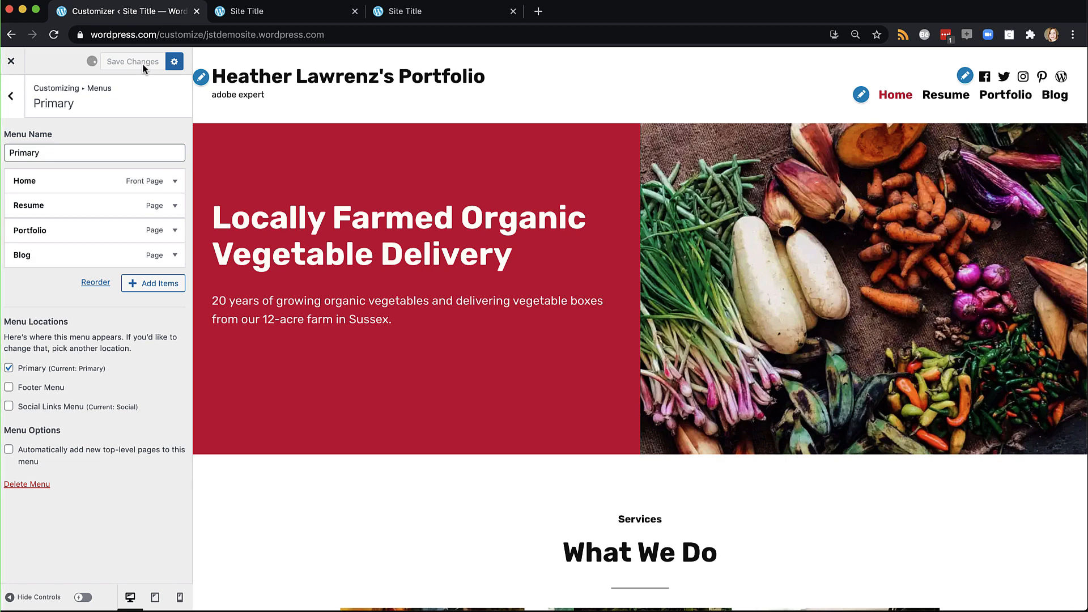
Unassign and then reassign the Primary menu to the Primary location
left_click(11, 102)
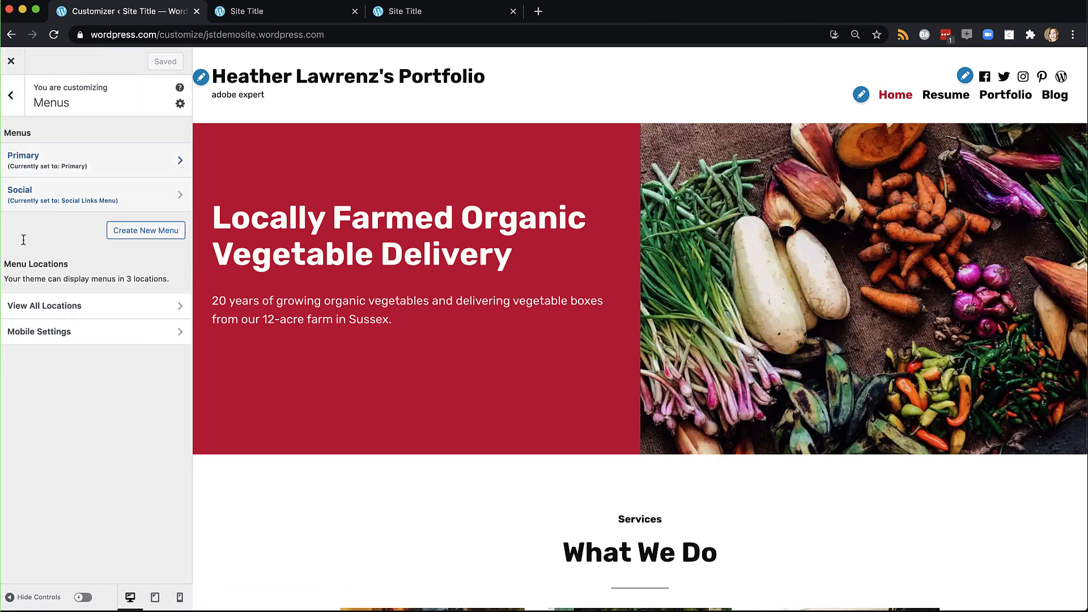
left_click(38, 306)
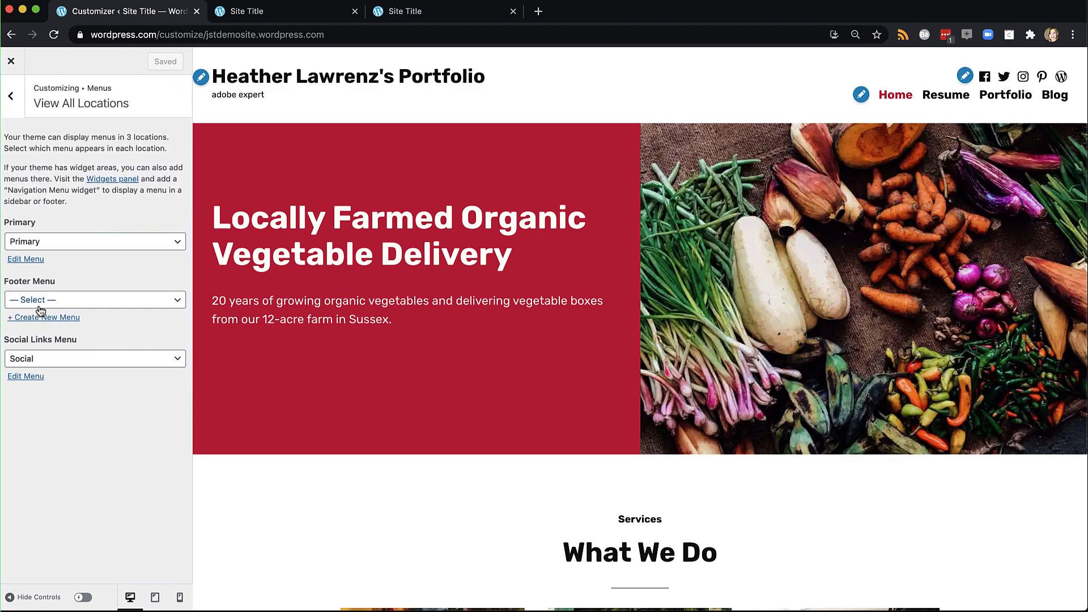
left_click(49, 249)
left_click(49, 230)
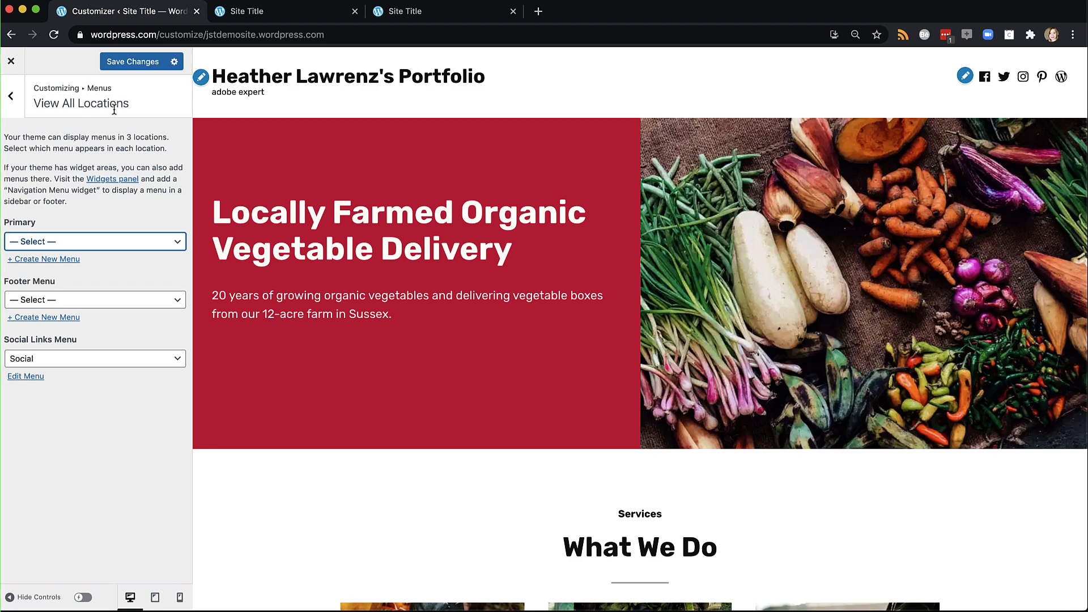
left_click(110, 243)
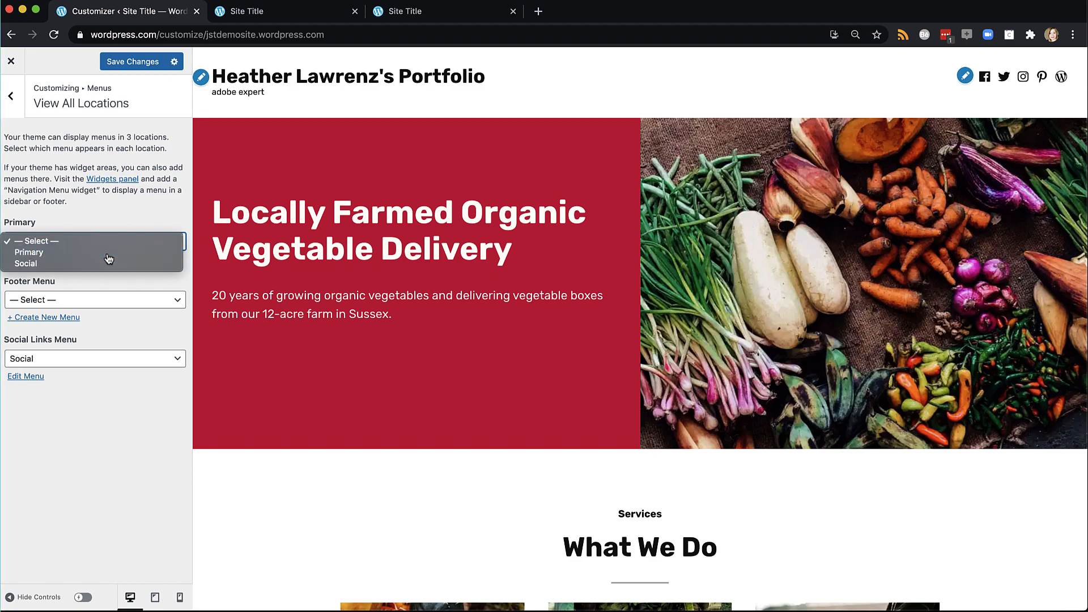
left_click(108, 253)
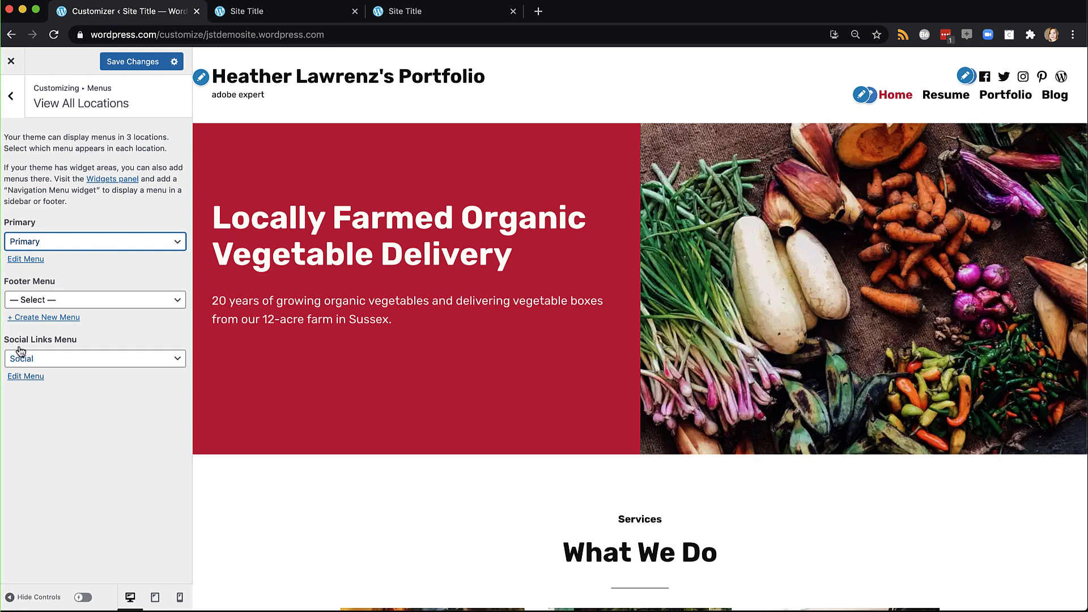
Delete the Facebook, Twitter, Instagram, Pinterest and WordPress links from the Social menu
left_click(25, 376)
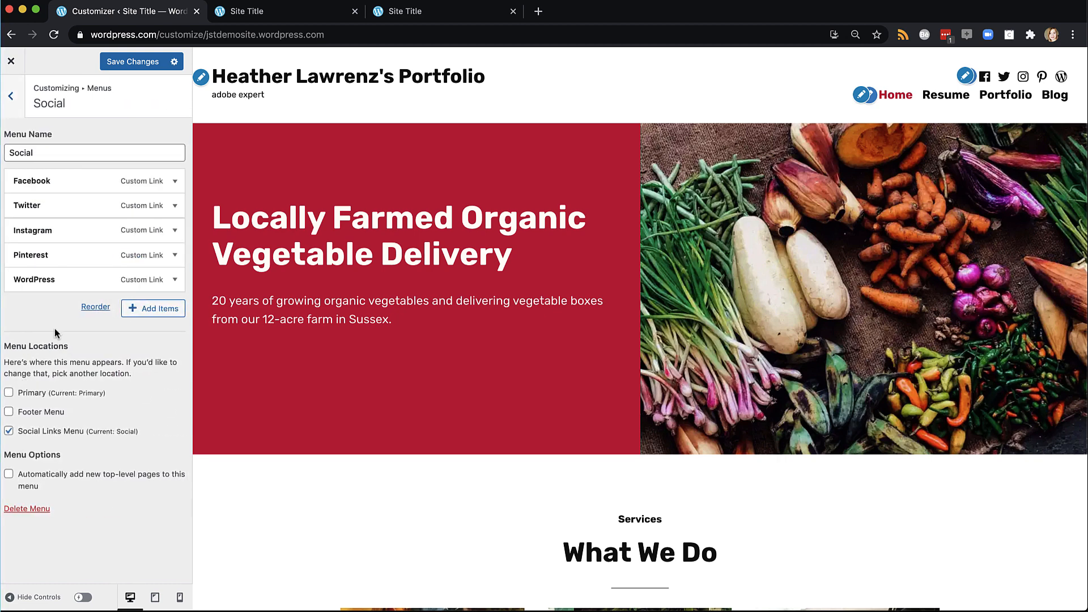
left_click(175, 184)
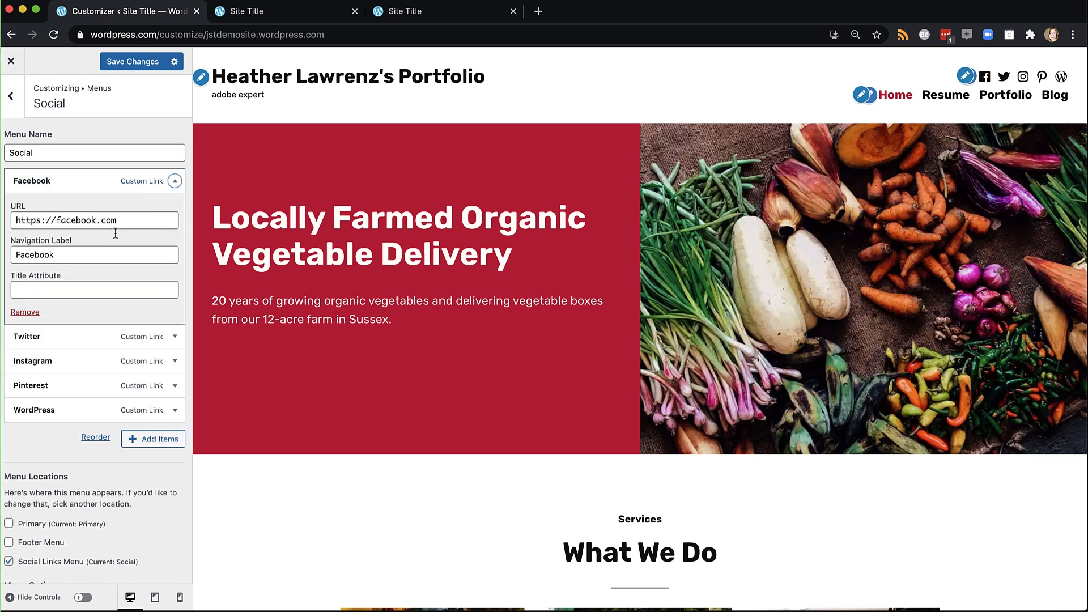
left_click(27, 311)
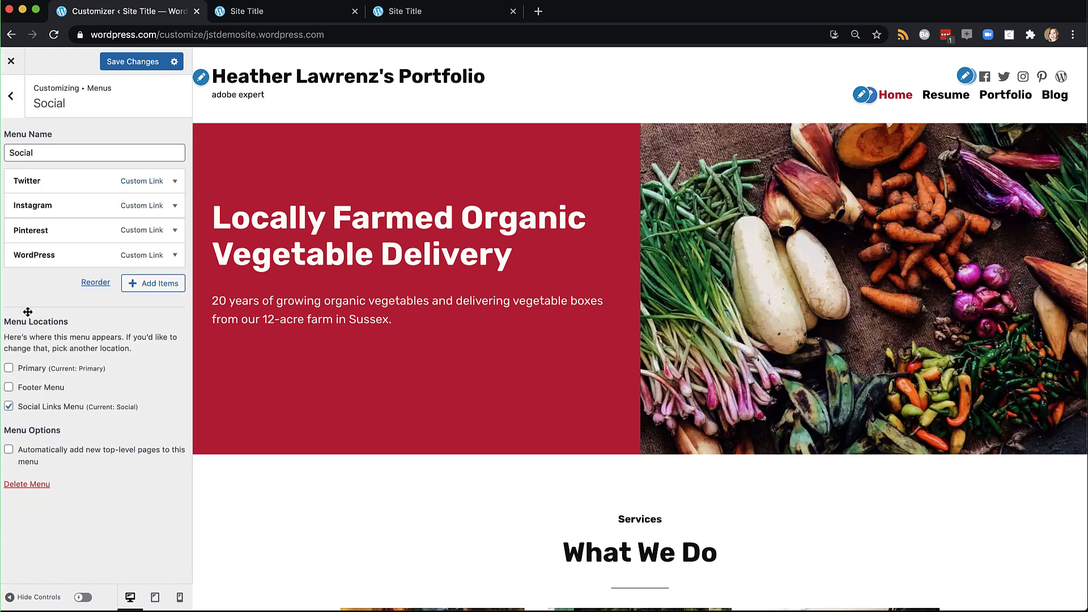
left_click(175, 182)
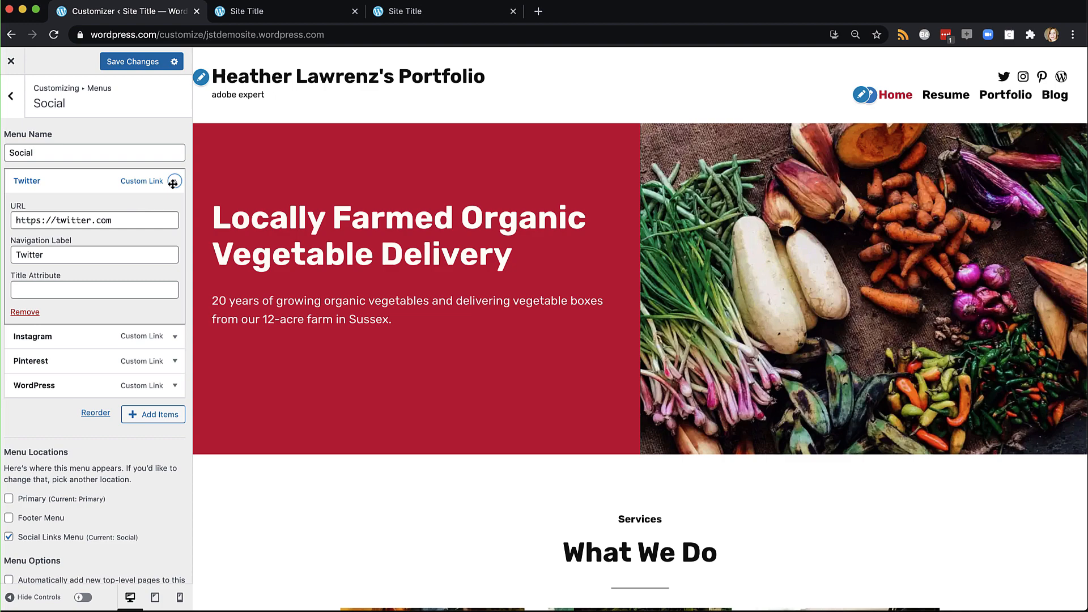
left_click(27, 312)
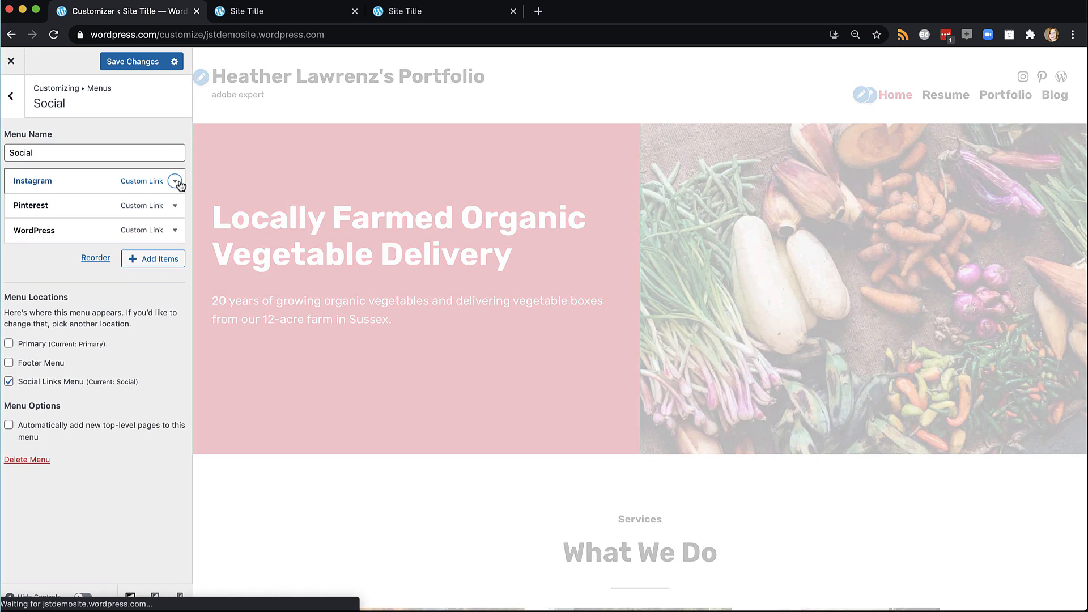
left_click(175, 181)
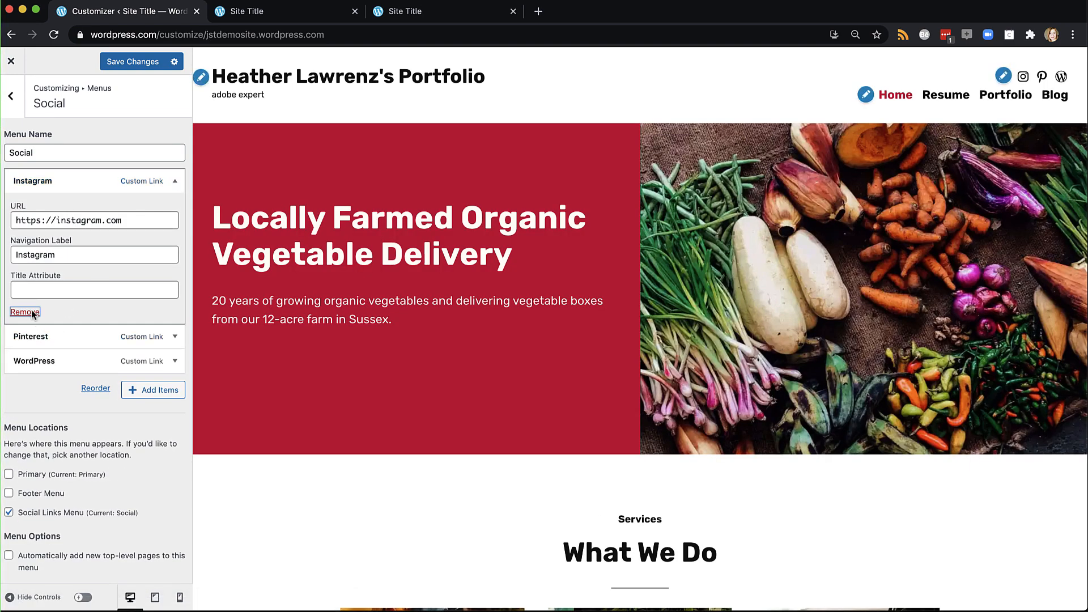
left_click(31, 311)
left_click(175, 181)
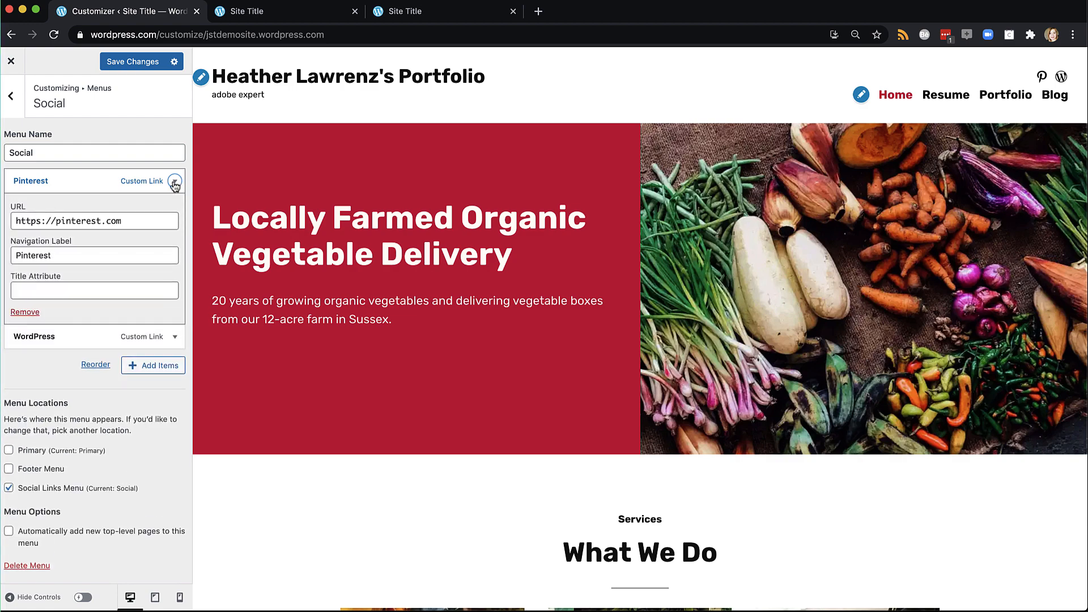
left_click(31, 311)
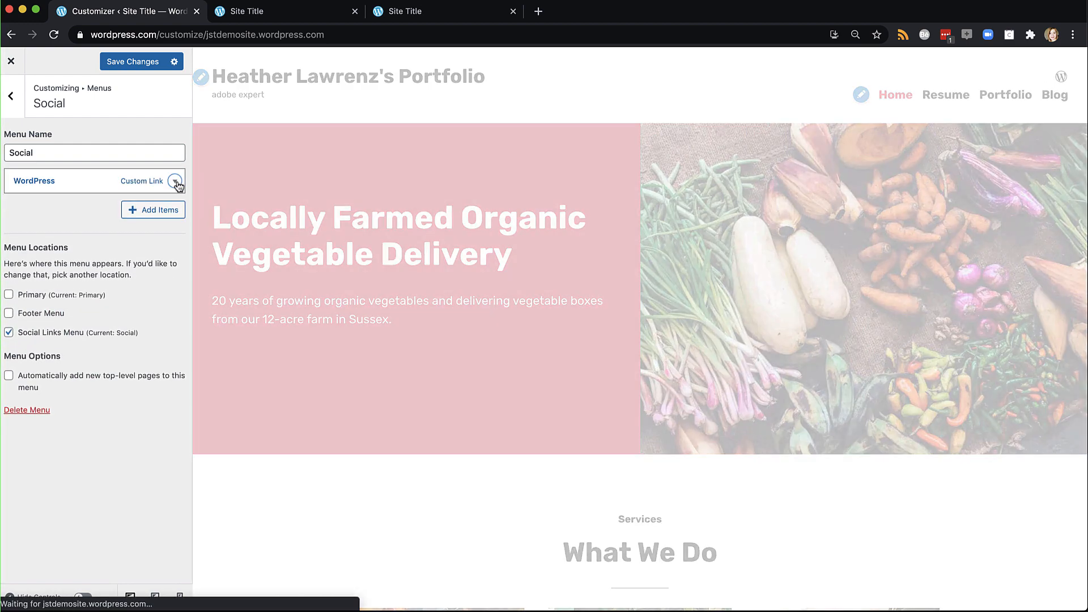
left_click(176, 181)
left_click(31, 311)
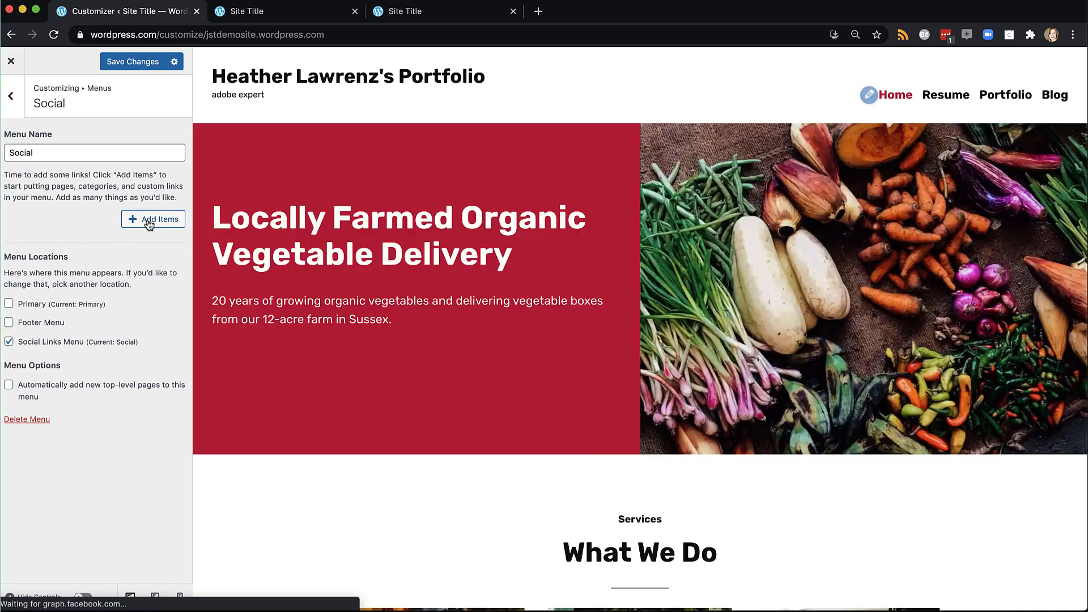
left_click(149, 221)
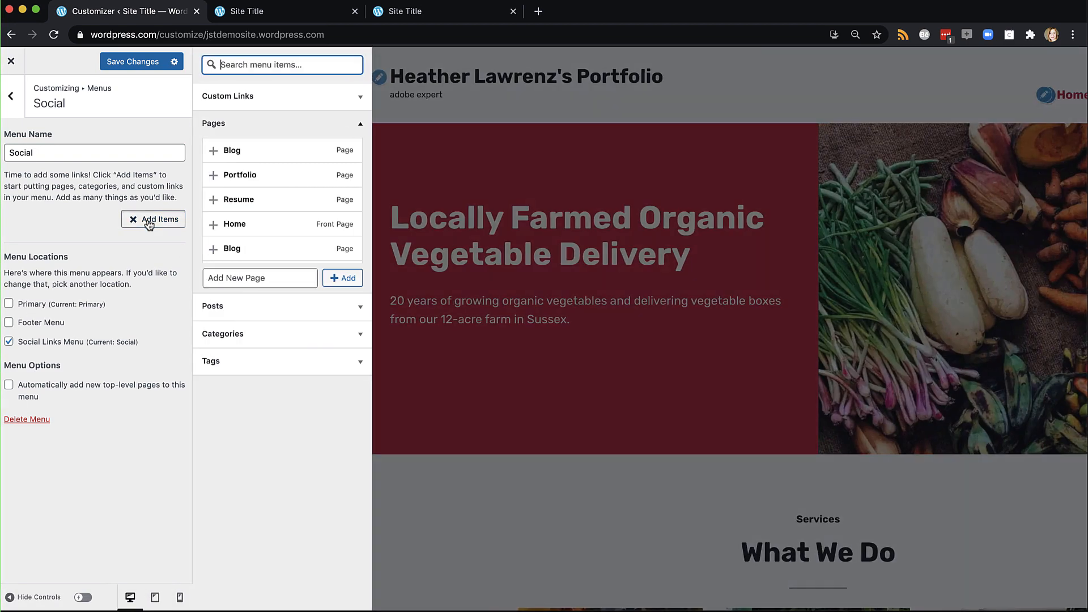
Add a 'Linkedin' custom link with the LinkedIn profile URL to the Social menu and save
left_click(263, 98)
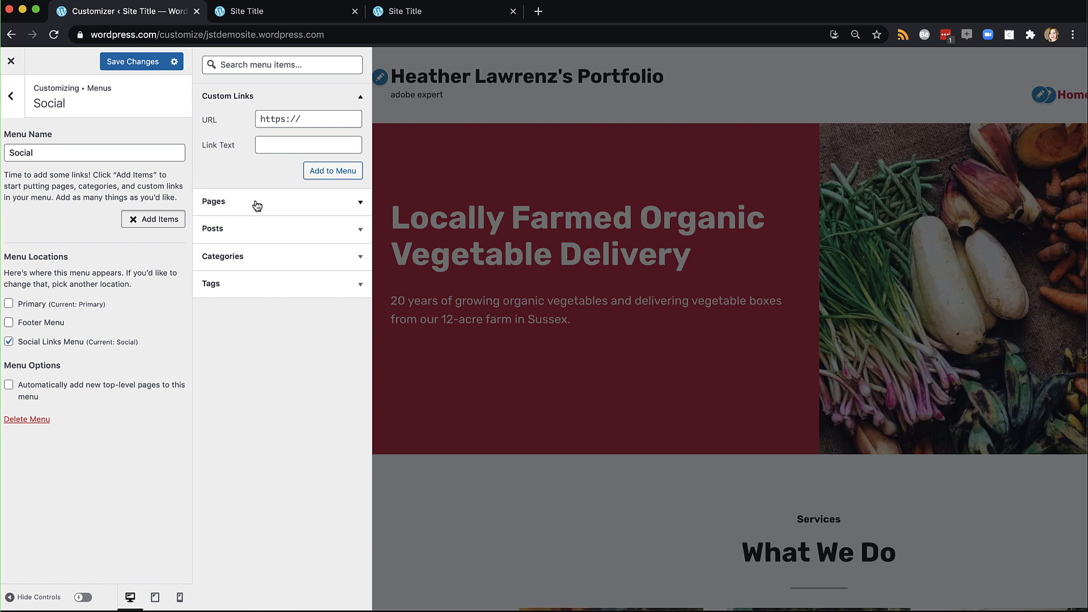
left_click(313, 122)
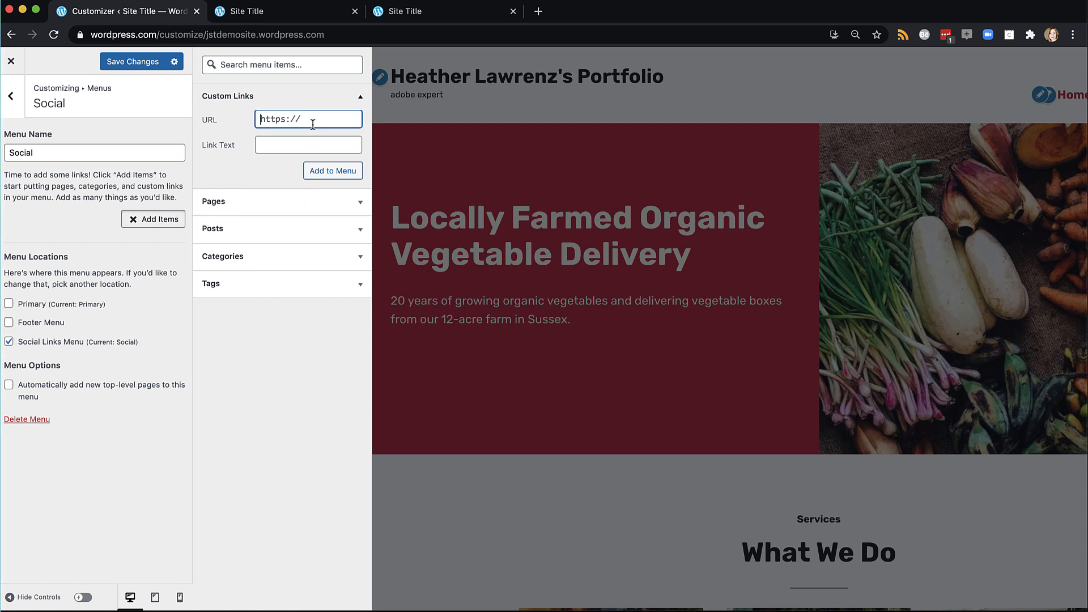
key("cmd+v")
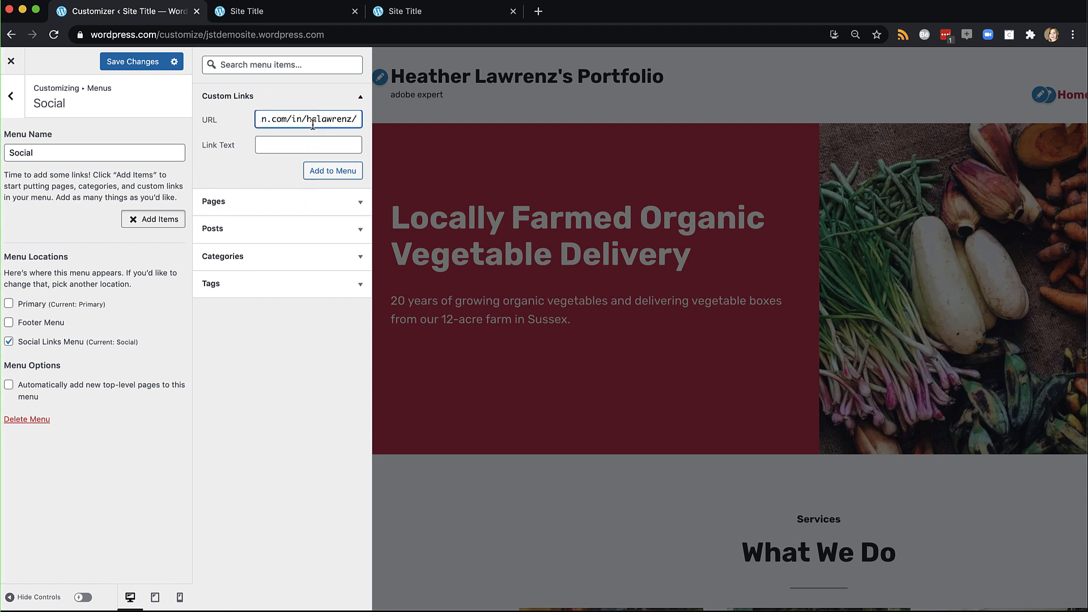
left_click(291, 145)
type("Lin")
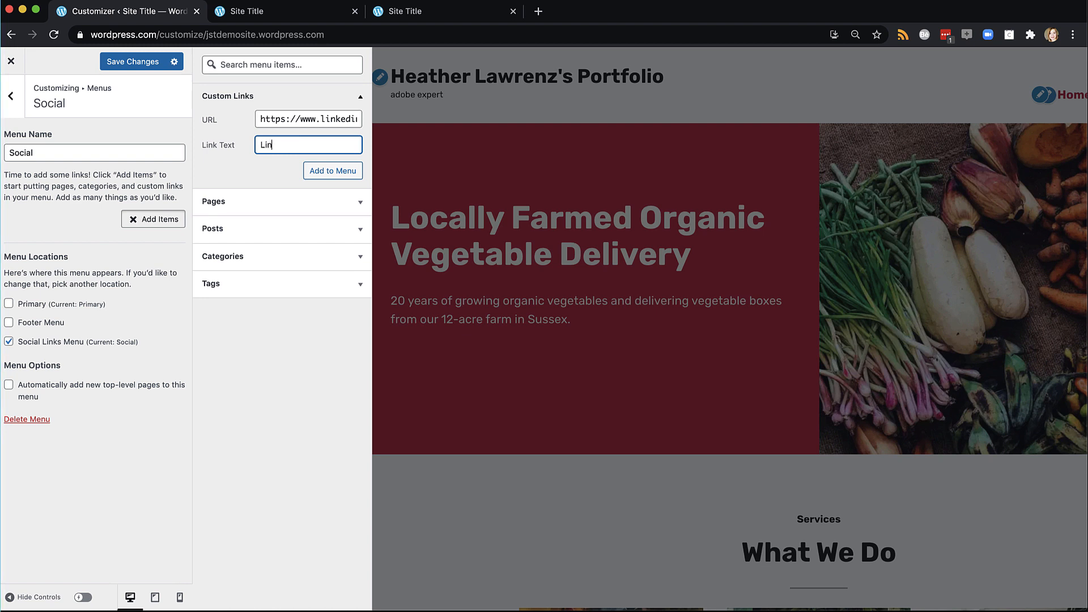
type("kedin")
left_click(333, 170)
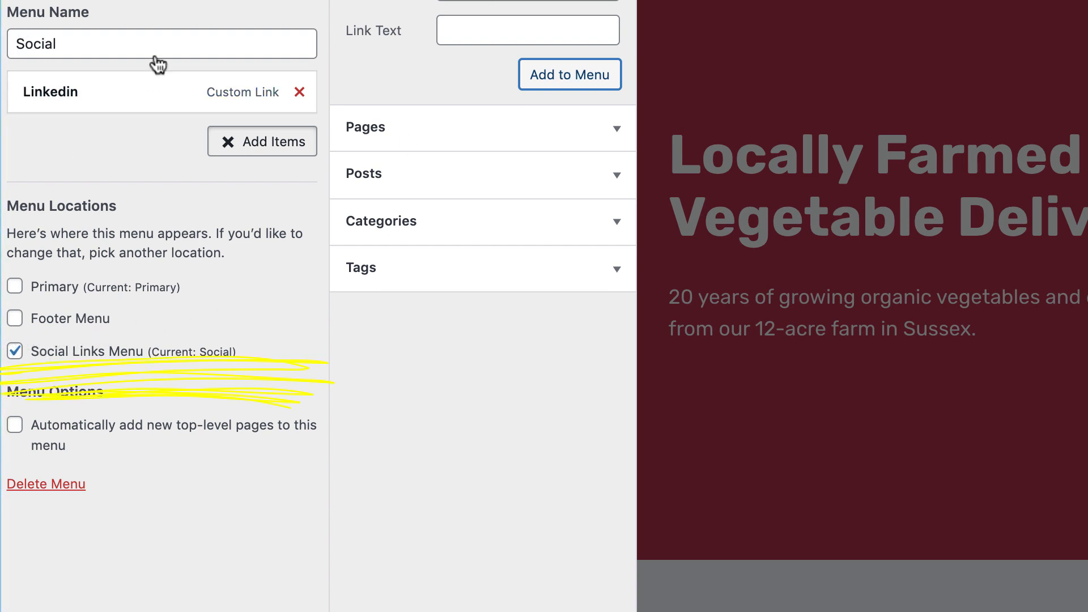
left_click(134, 60)
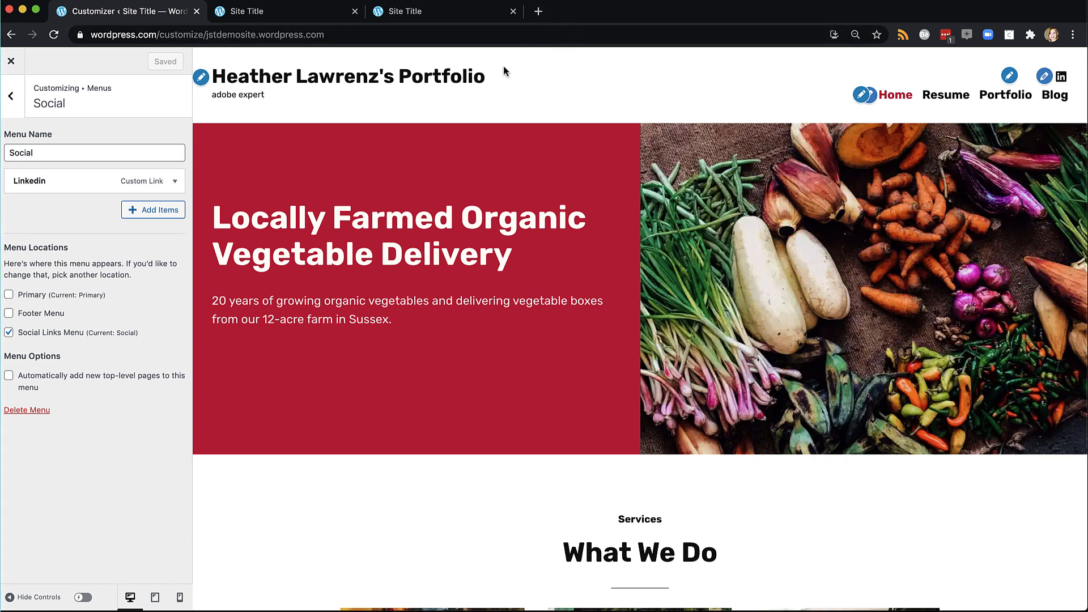
Reset the Social Links Menu location to the Social menu and save the location changes
left_click(11, 98)
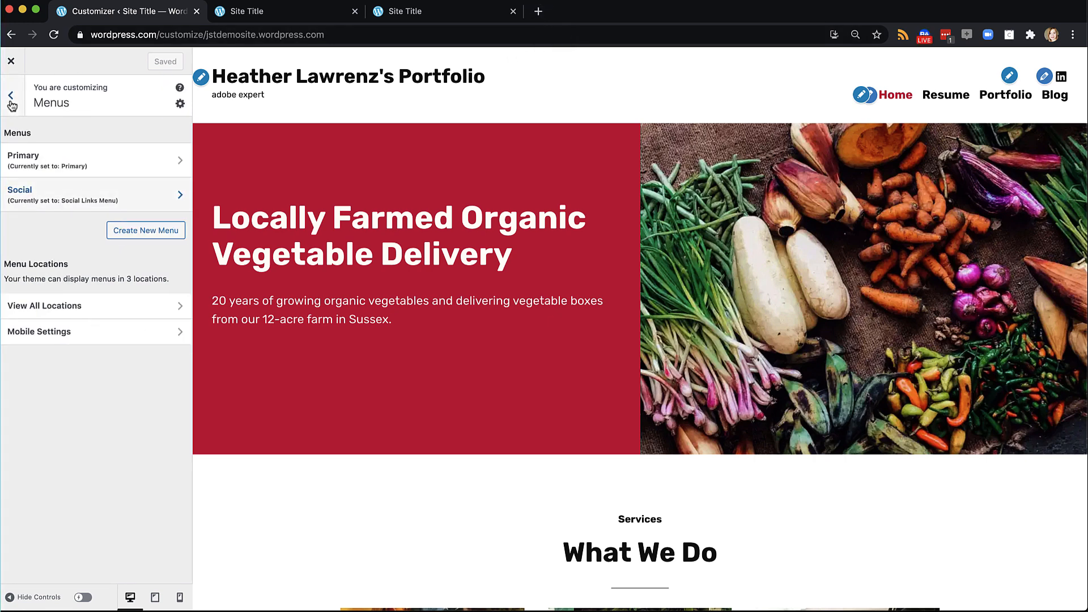
left_click(57, 305)
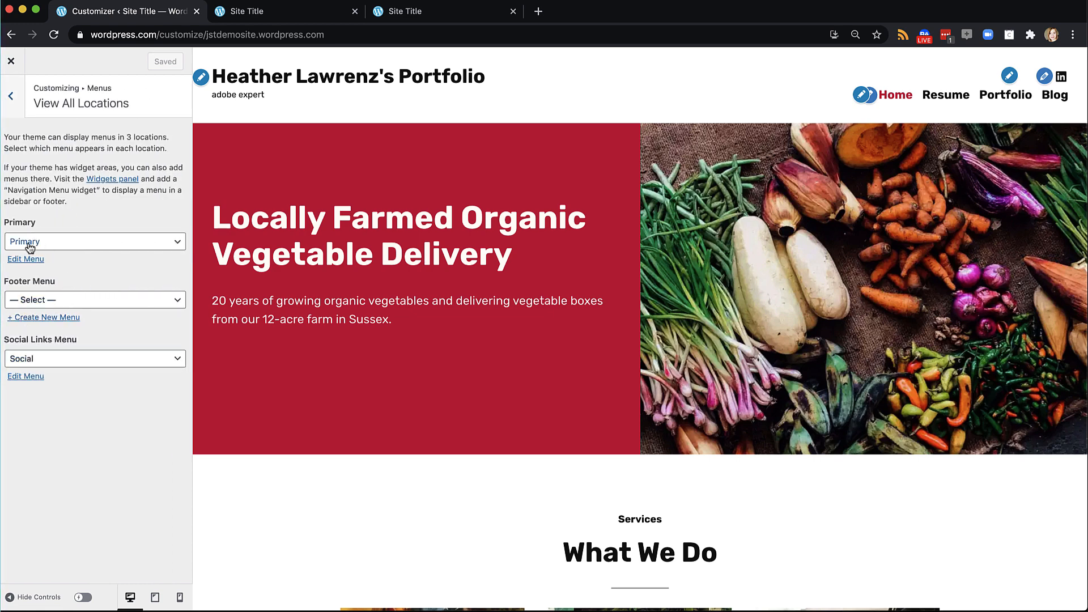
left_click(63, 359)
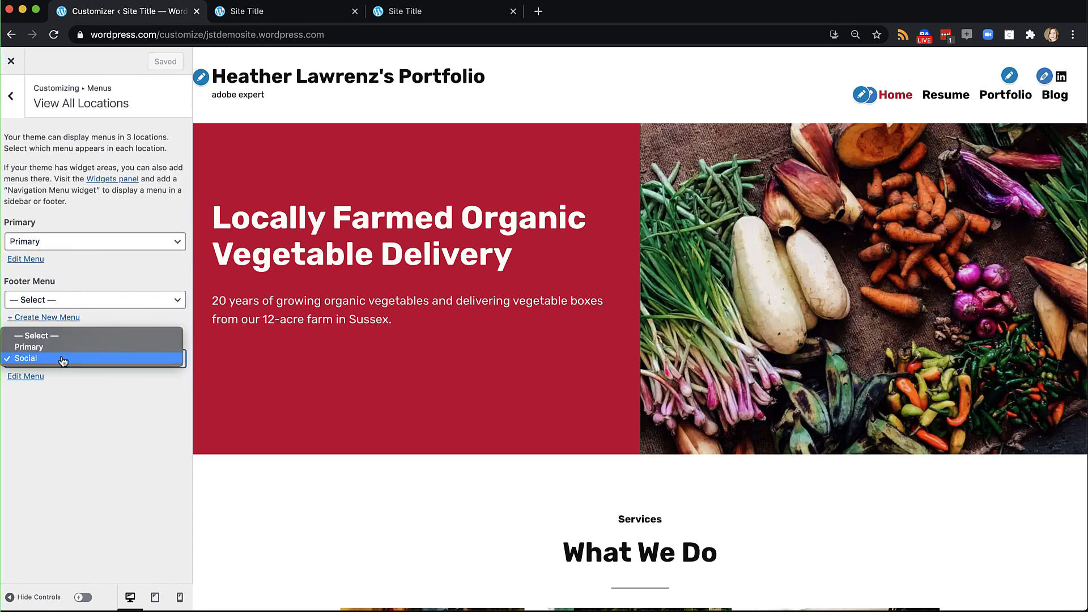
left_click(68, 338)
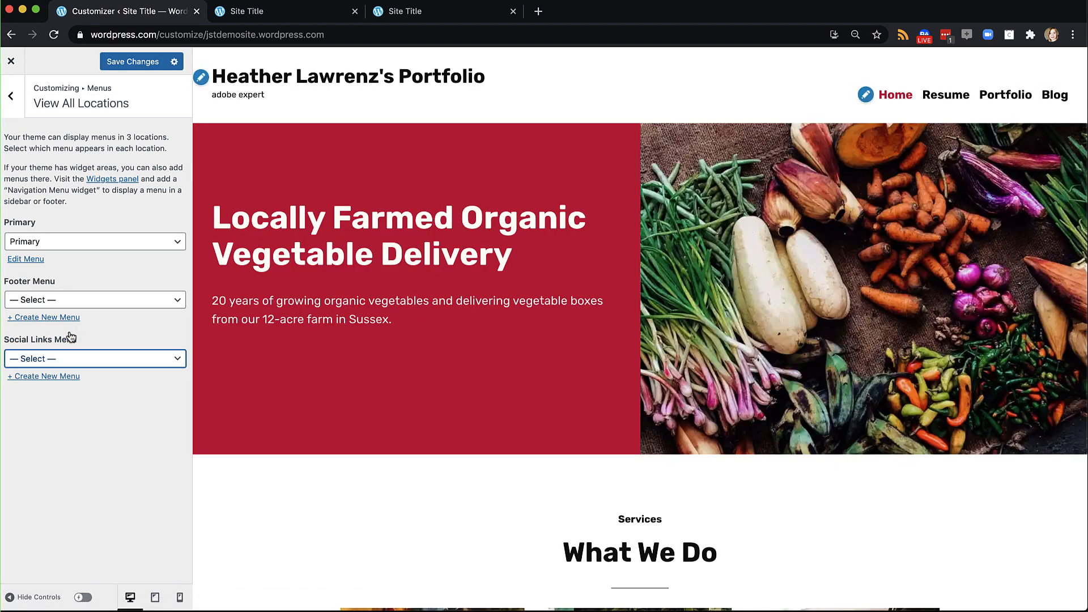
left_click(33, 357)
left_click(35, 371)
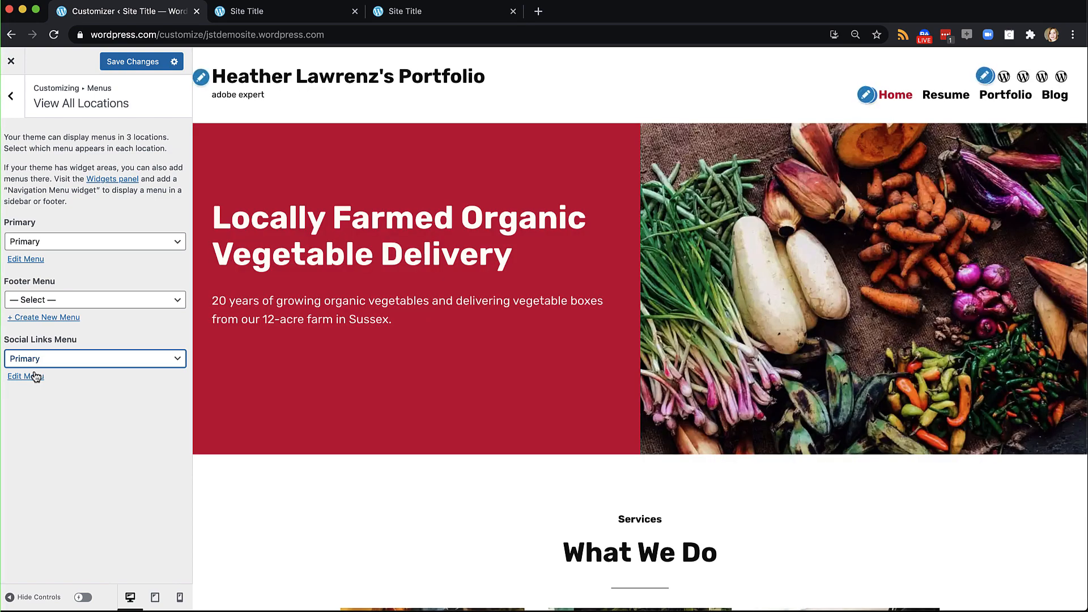
left_click(35, 360)
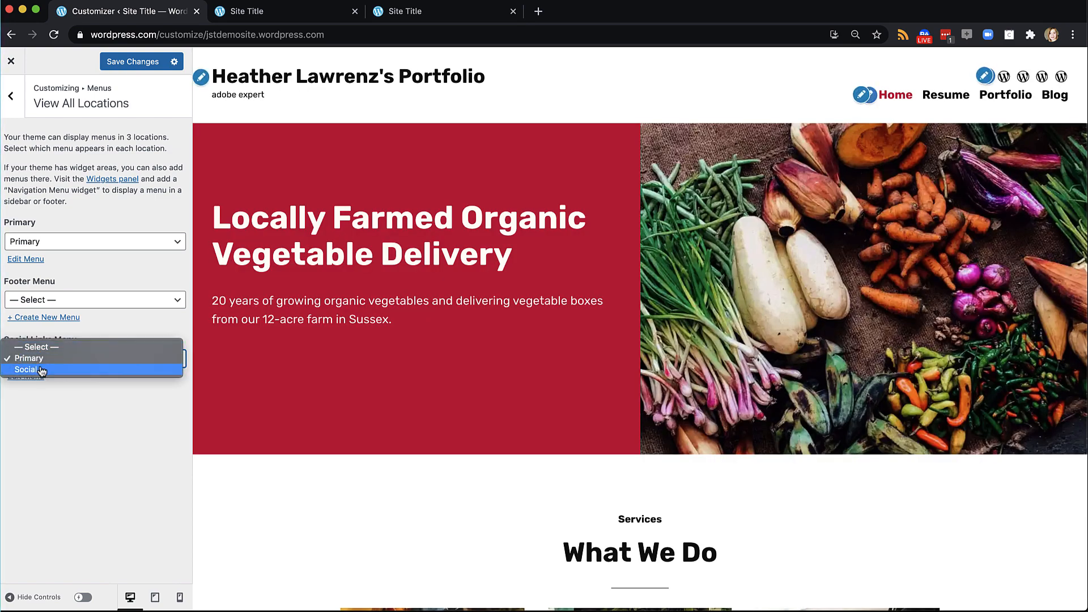
left_click(41, 371)
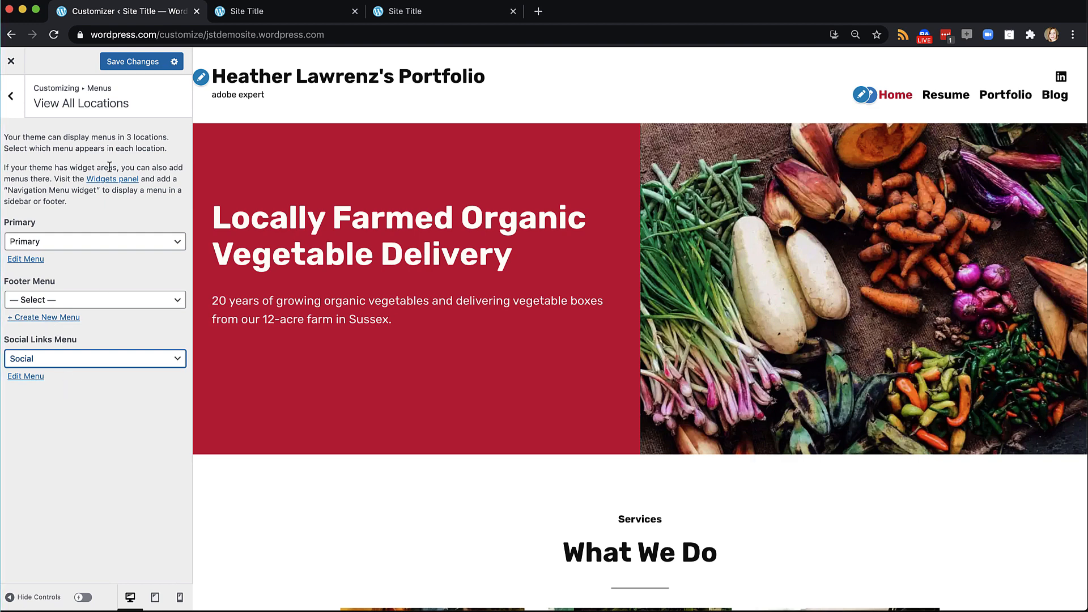
left_click(137, 67)
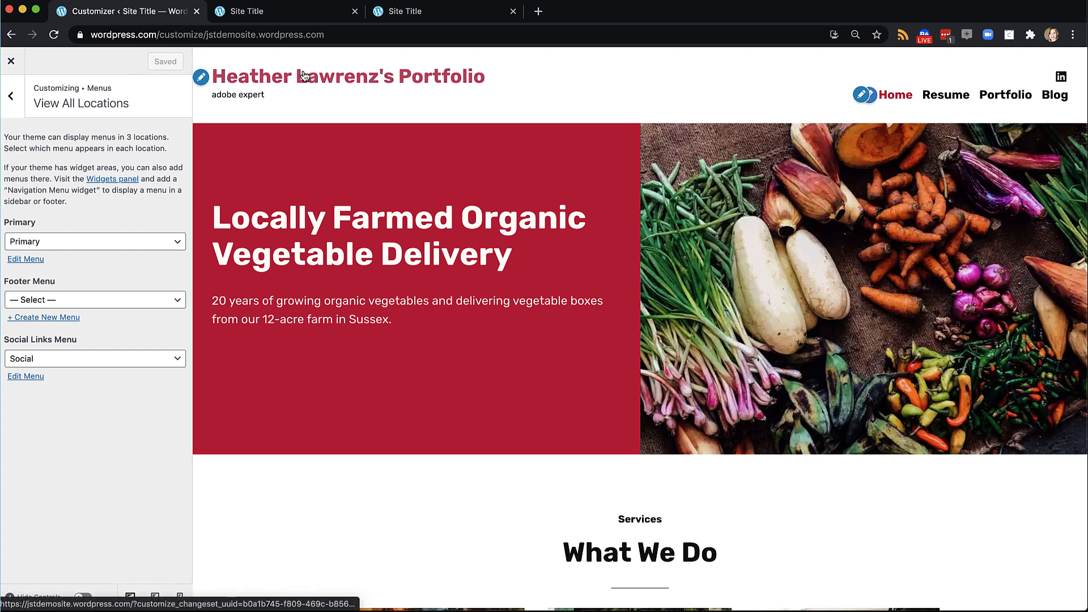
left_click(268, 14)
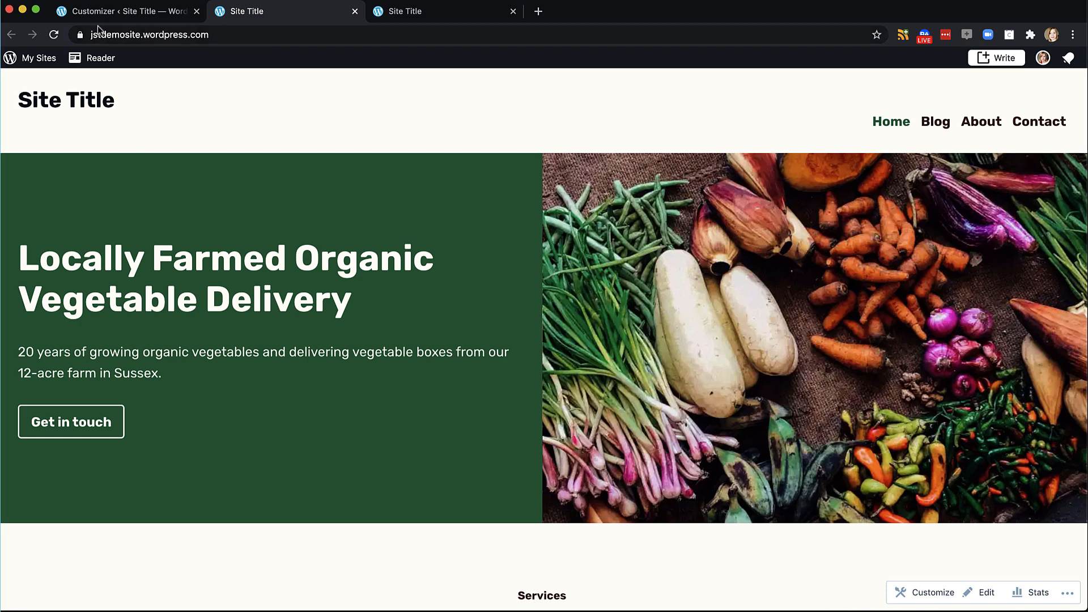
left_click(54, 35)
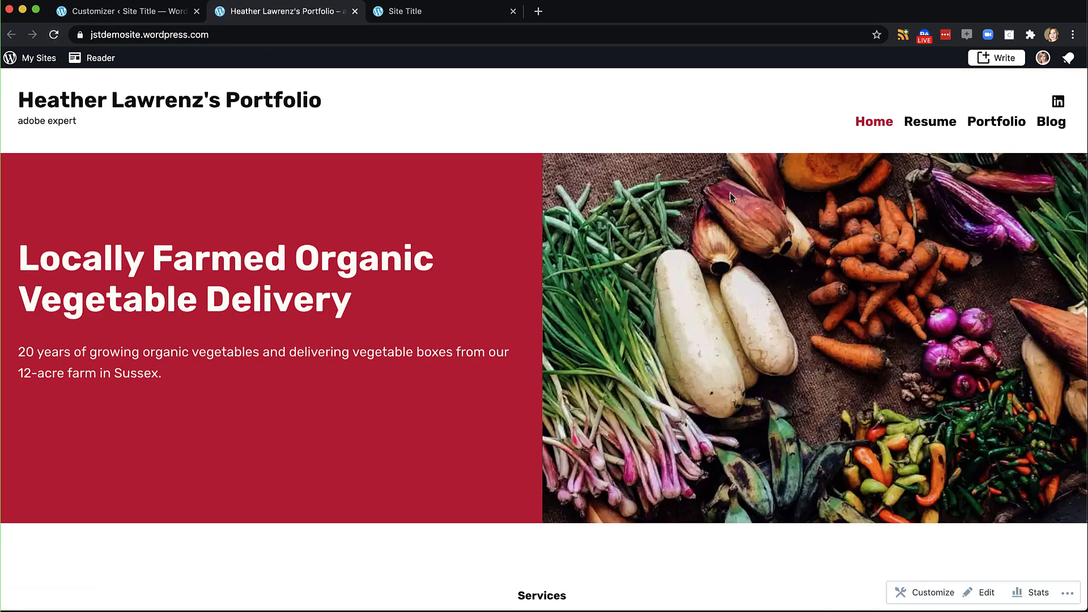
left_click(941, 126)
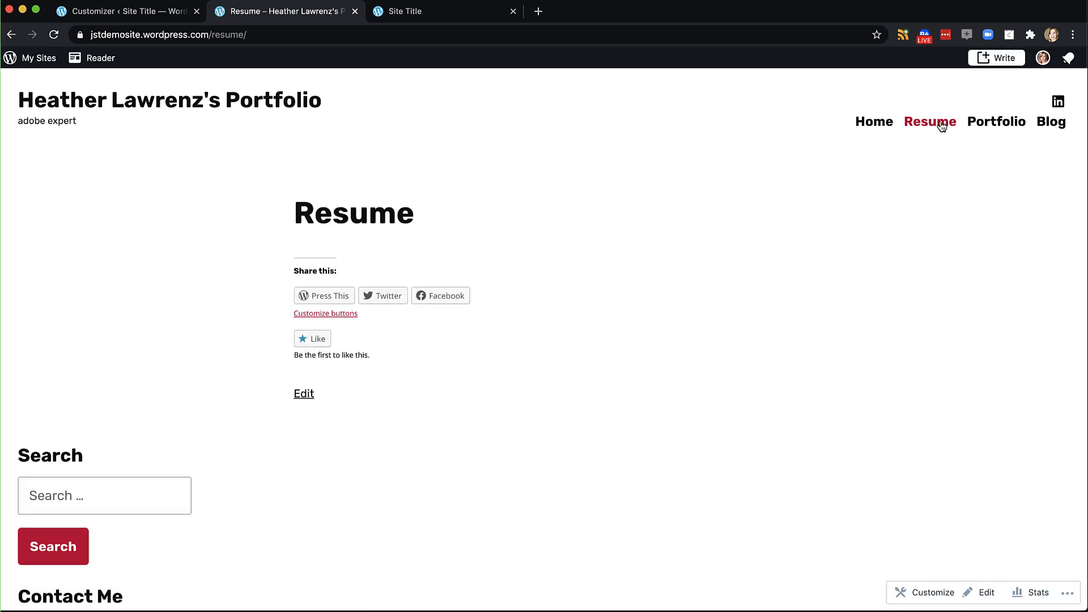
left_click(994, 125)
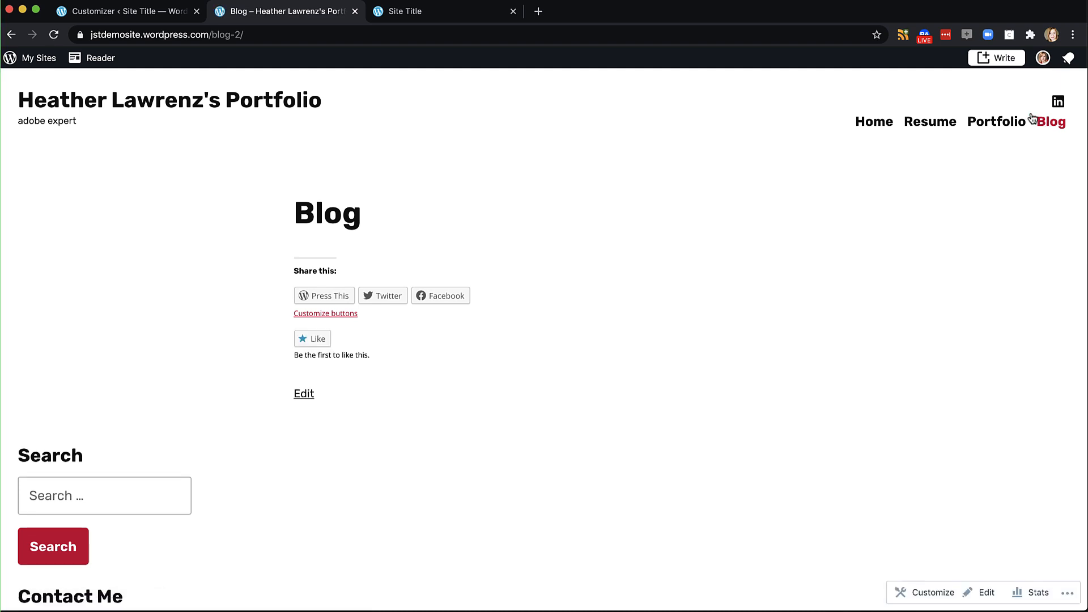
left_click(119, 13)
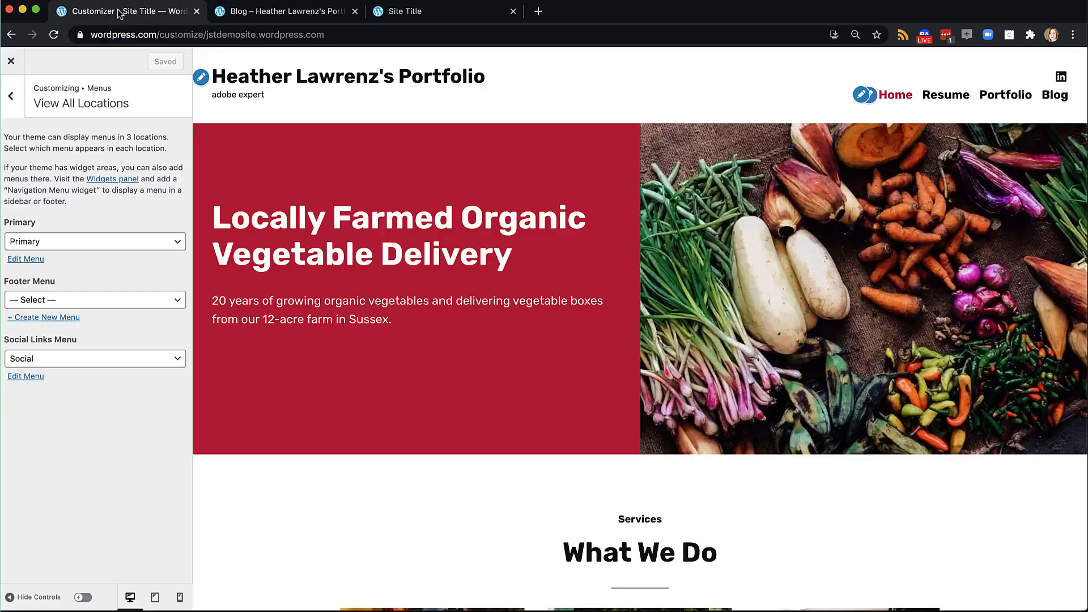
Review the Primary menu items, then close the Customizer to return to the Themes page
left_click(28, 259)
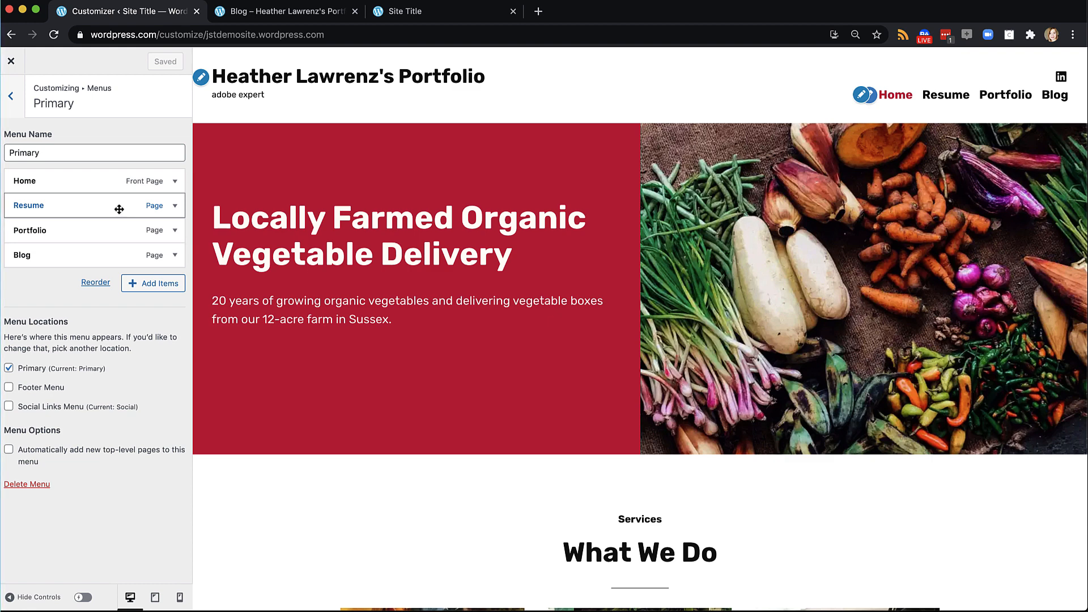
left_click(11, 63)
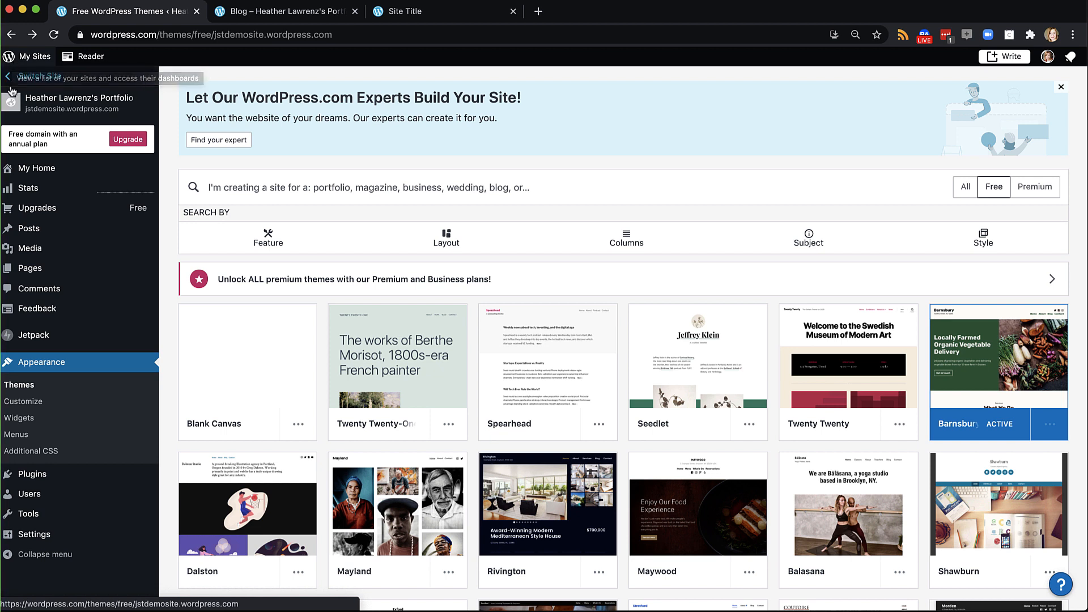
Move the old Blog, Contact and About pages to the trash and start a new page
mouse_move(37, 271)
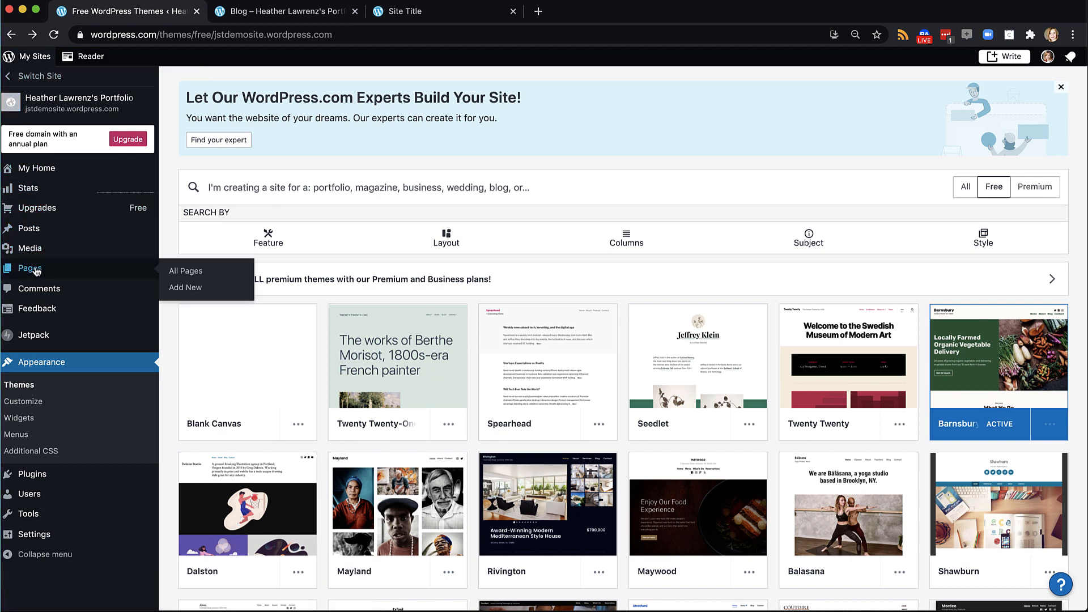
left_click(182, 274)
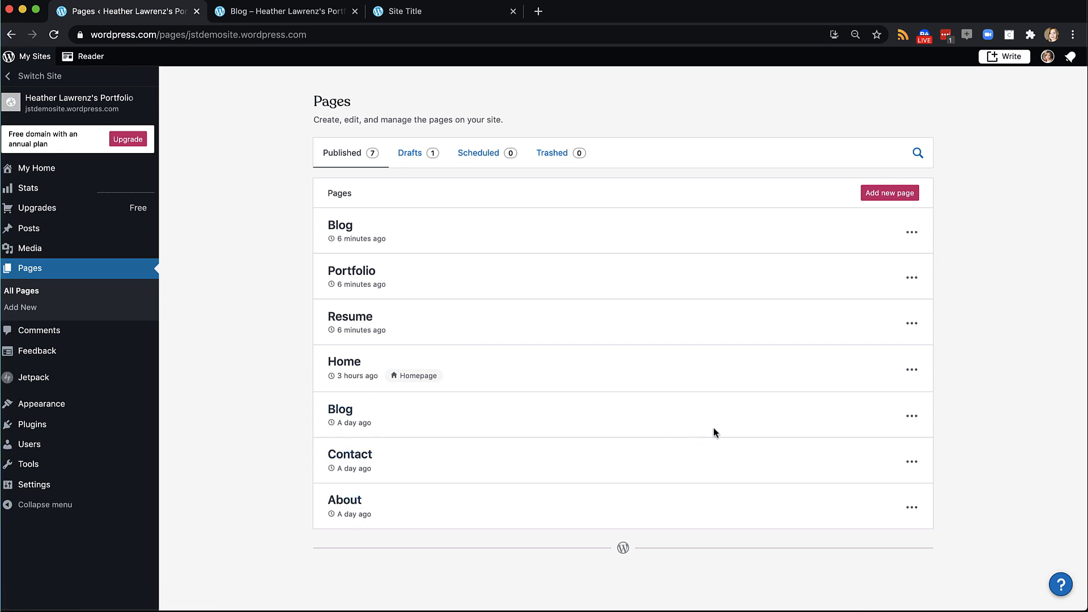
left_click(911, 419)
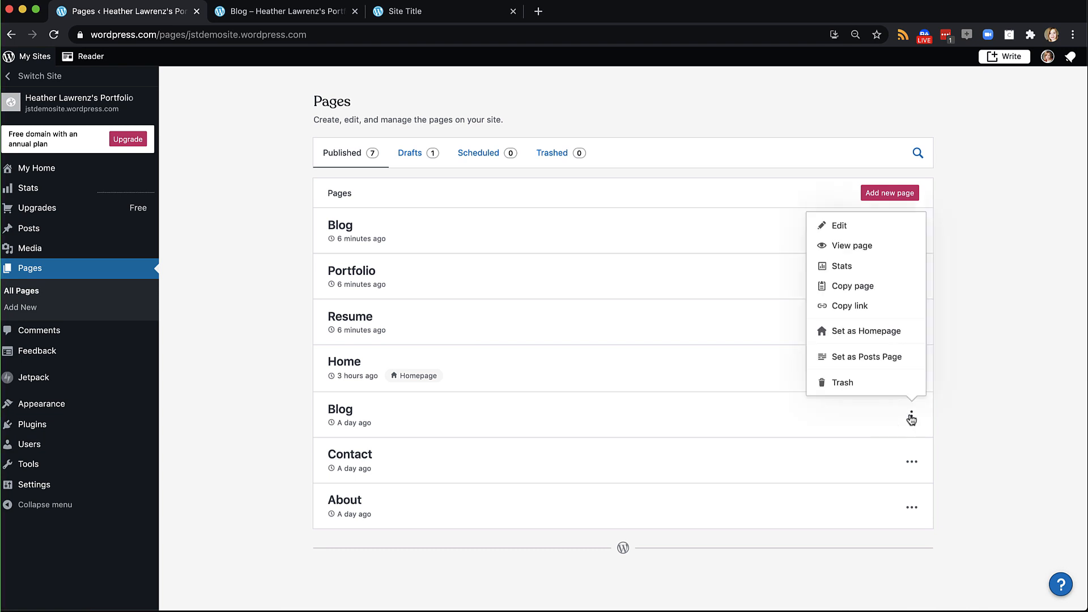
left_click(848, 385)
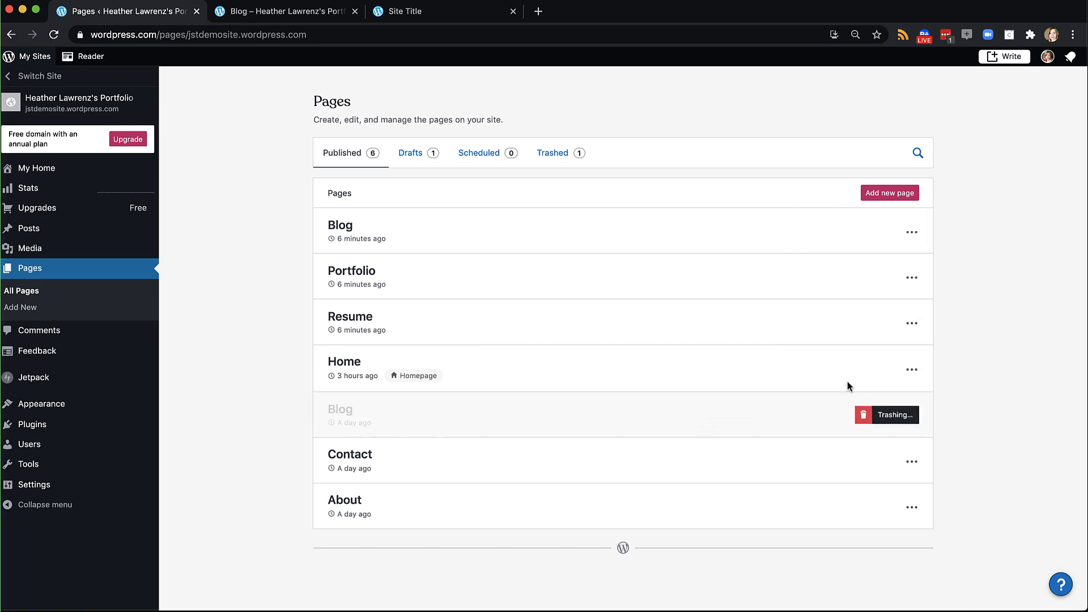
left_click(911, 461)
left_click(877, 434)
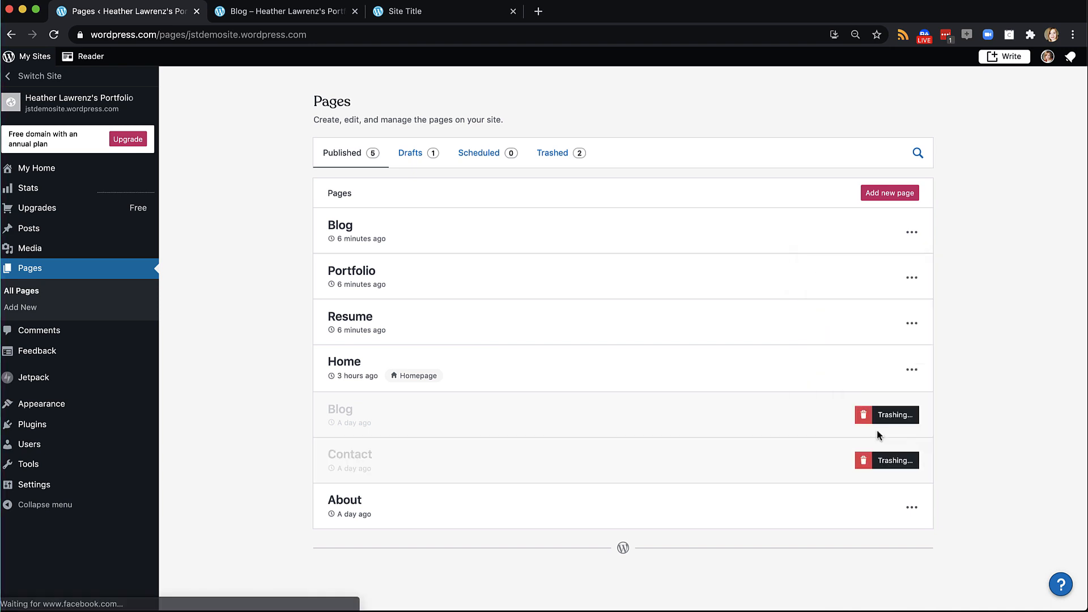
left_click(911, 507)
left_click(873, 475)
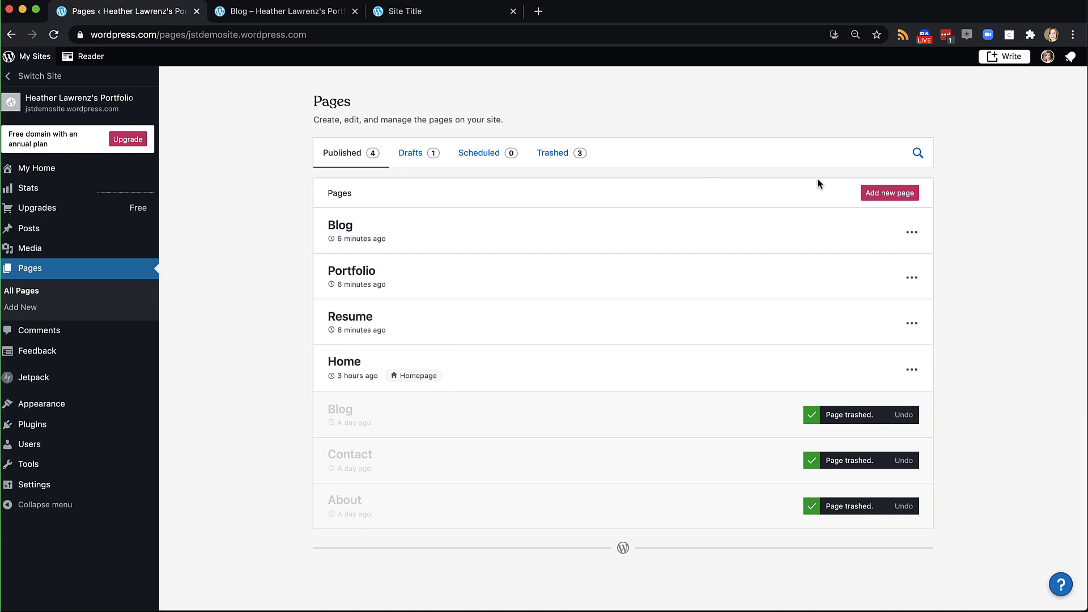
left_click(884, 195)
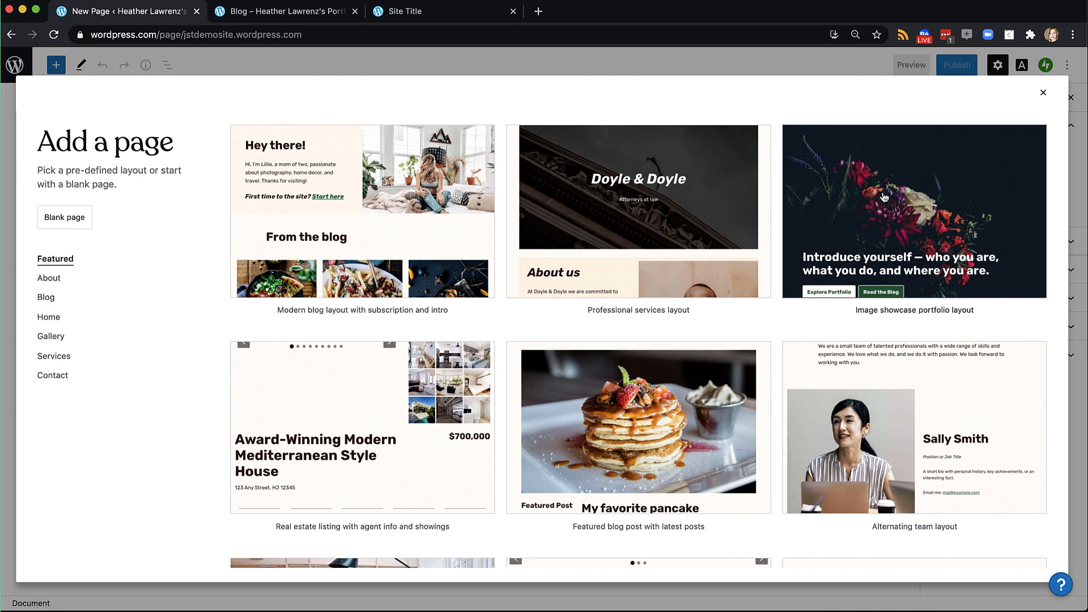
Publish a new About page built from the 'About layout with portrait and social links' layout
left_click(53, 280)
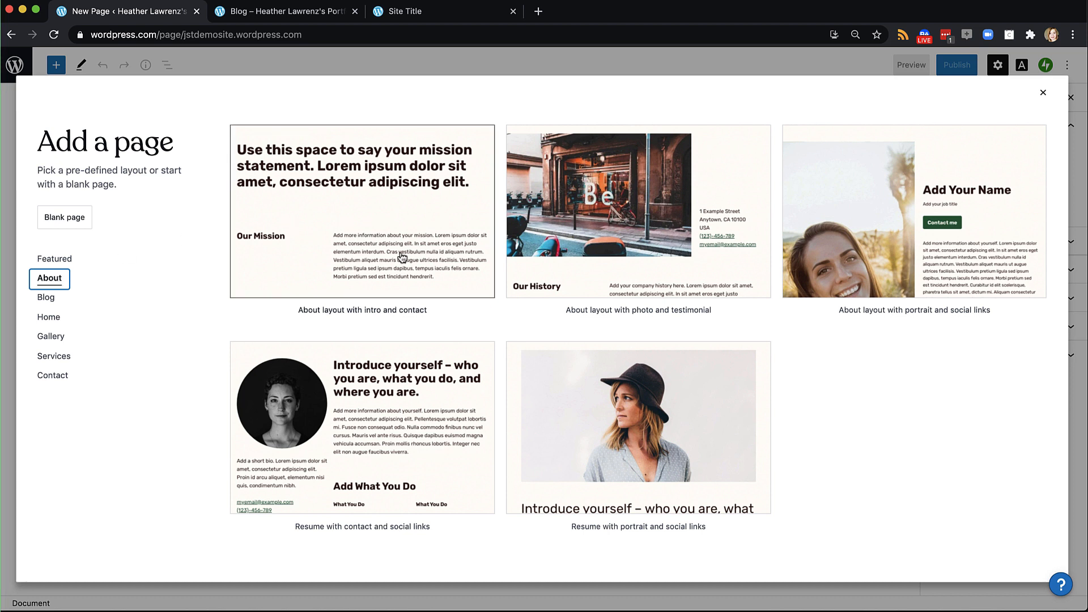
left_click(862, 221)
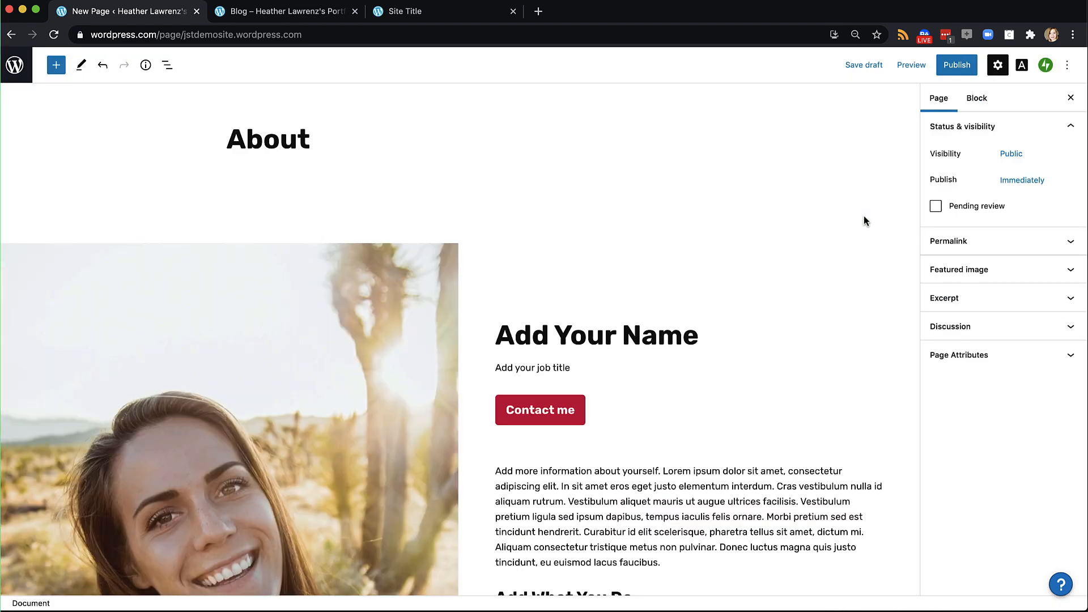
left_click(963, 68)
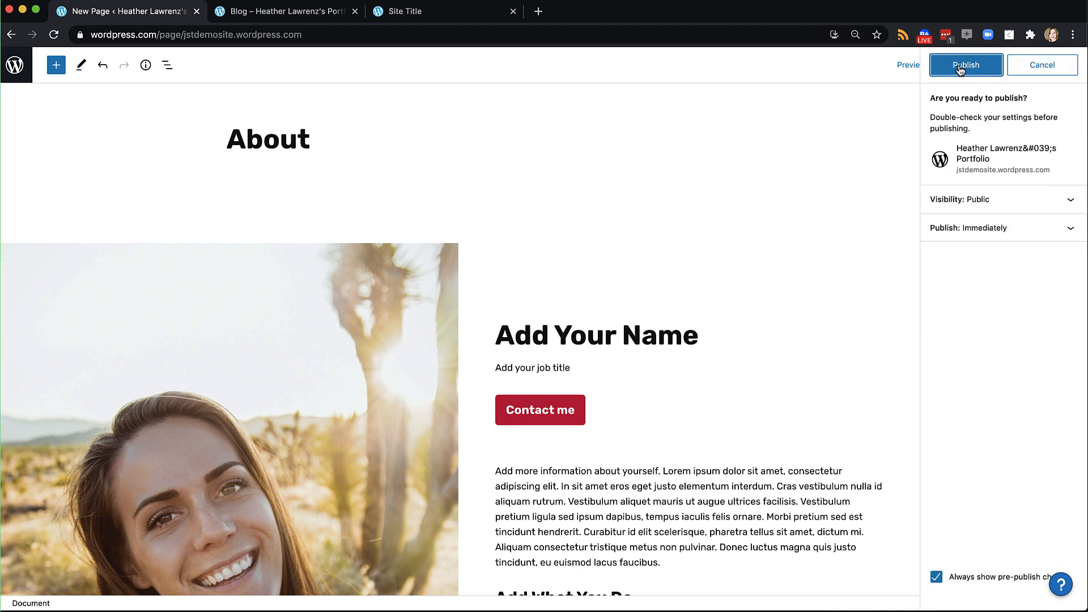
left_click(960, 68)
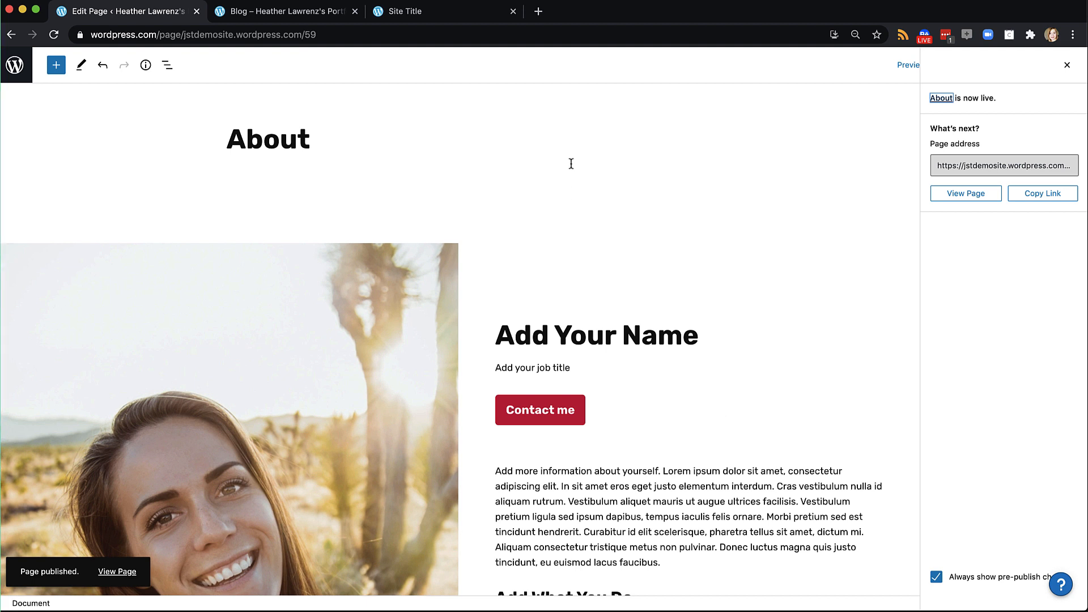
Check the live site's Blog page, then go back to the About page editor
left_click(308, 10)
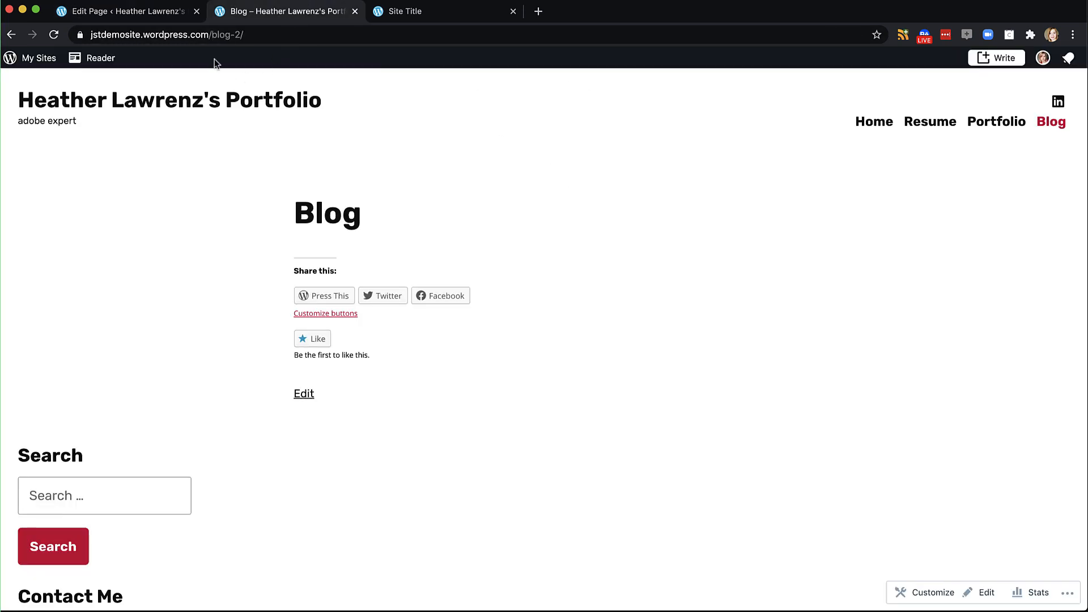
left_click(54, 35)
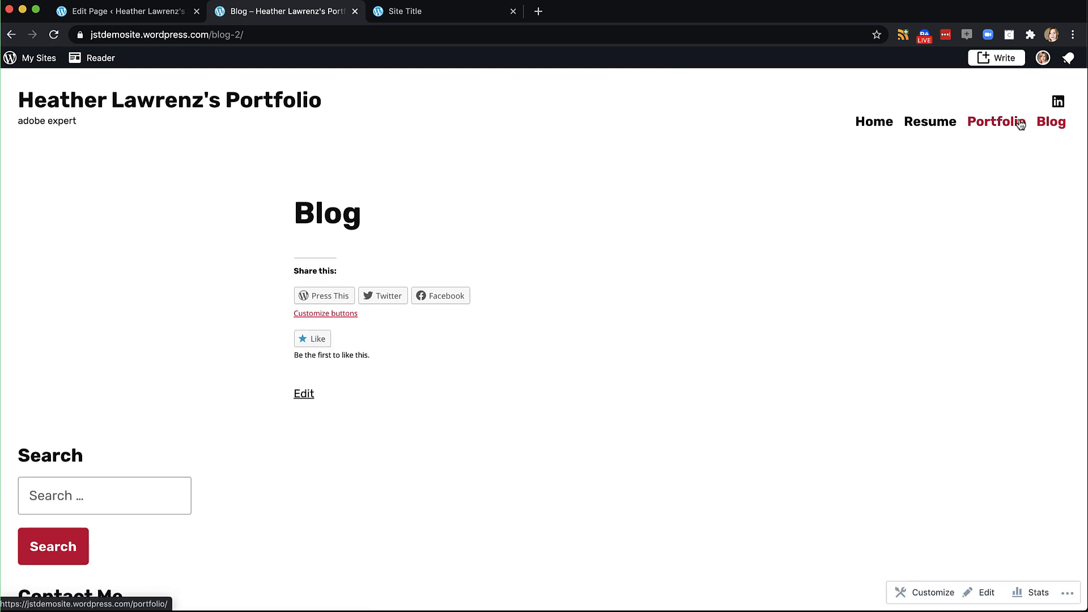
left_click(154, 13)
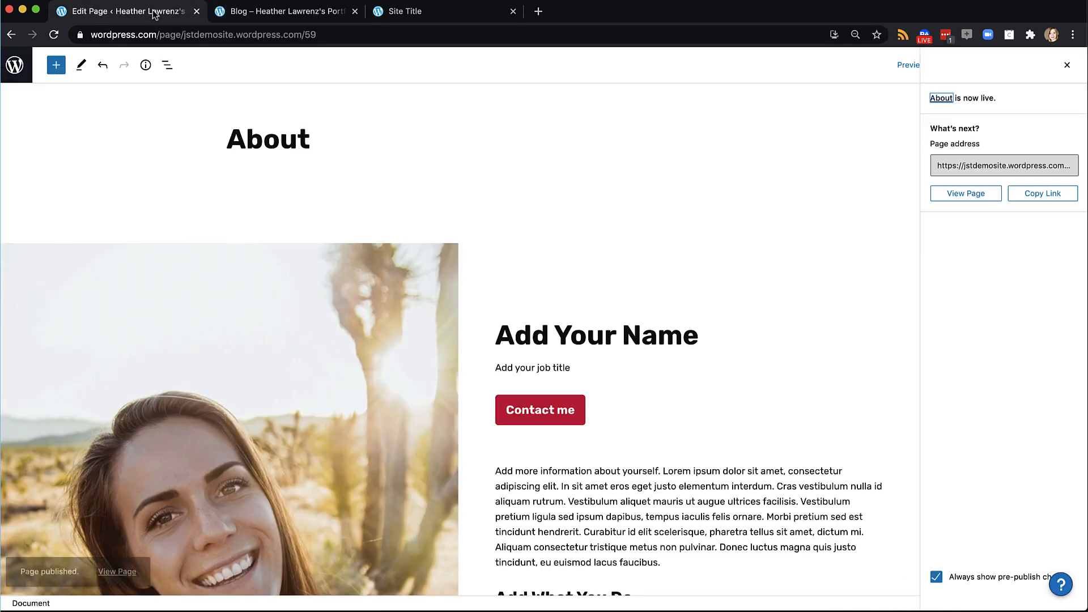
Go from the Pages list to Appearance > Customize for the site
left_click(16, 65)
left_click(26, 100)
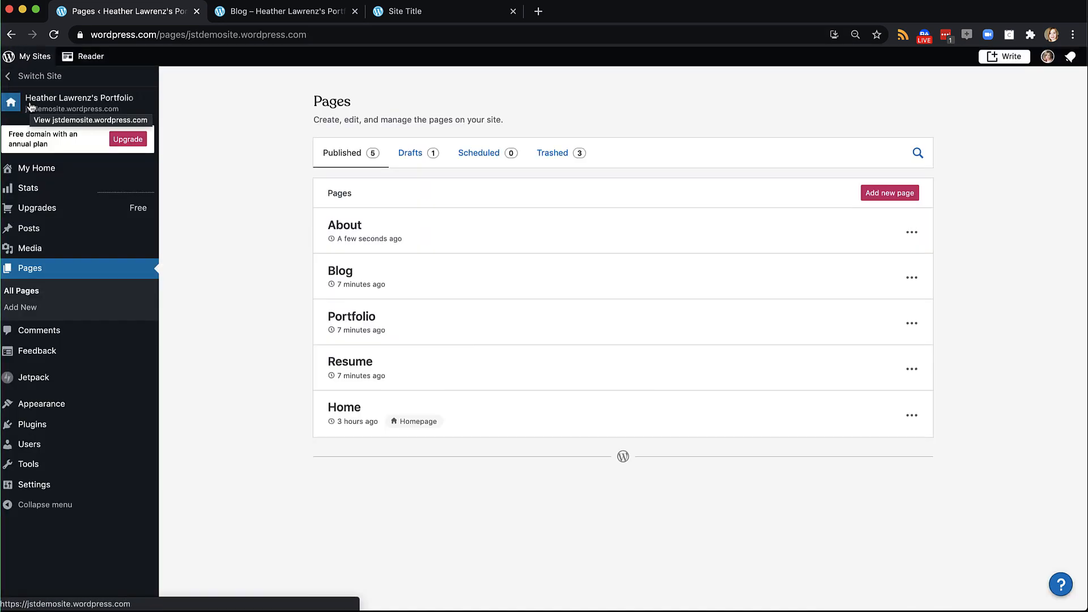
mouse_move(51, 404)
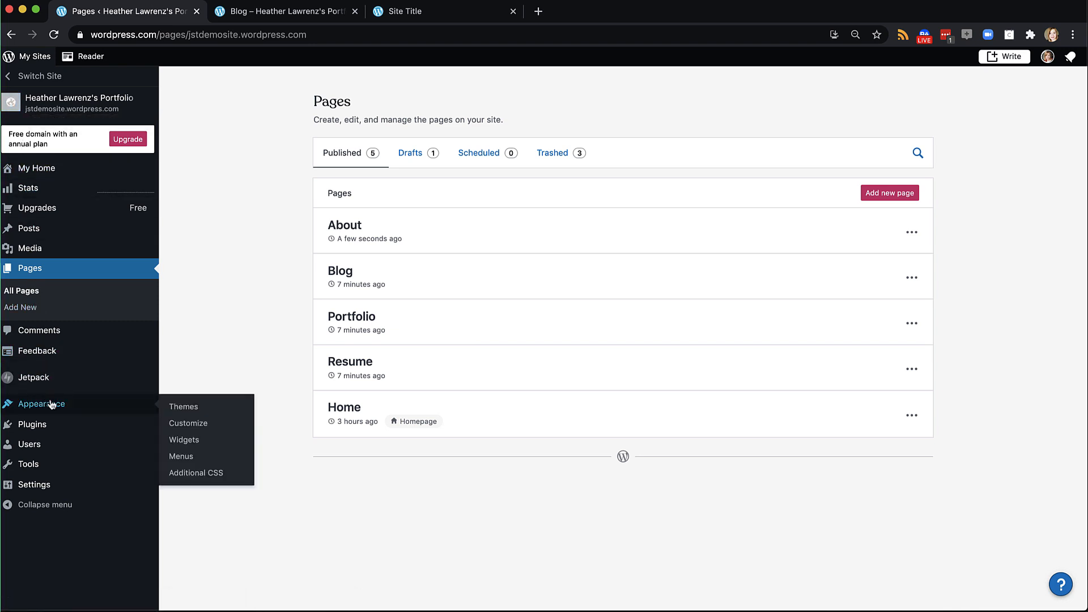
left_click(180, 424)
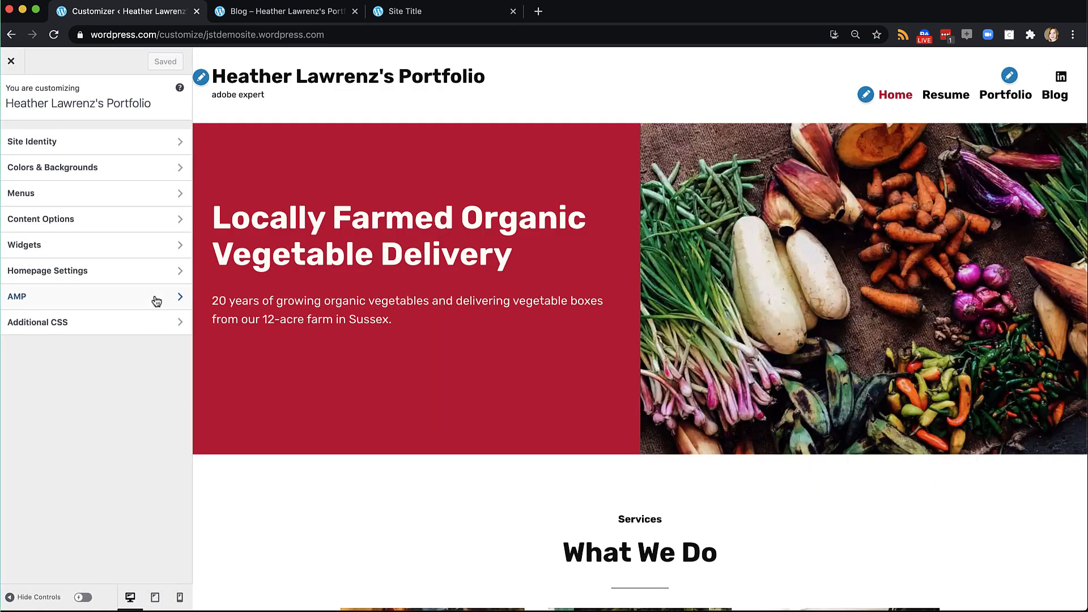
Add the About page to the Primary menu directly after Home and save the menu
left_click(43, 195)
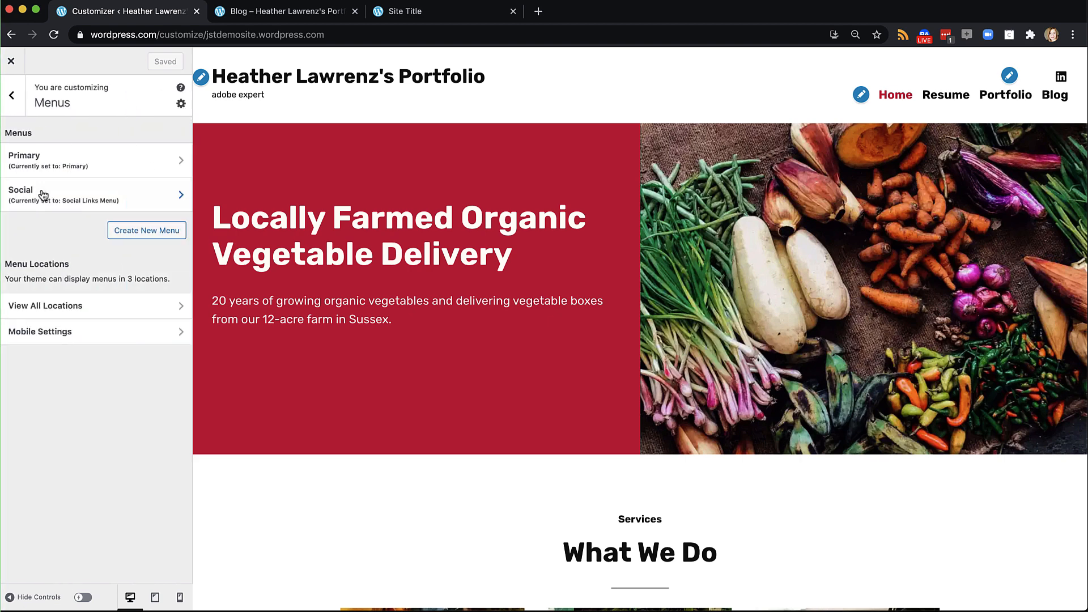
left_click(64, 162)
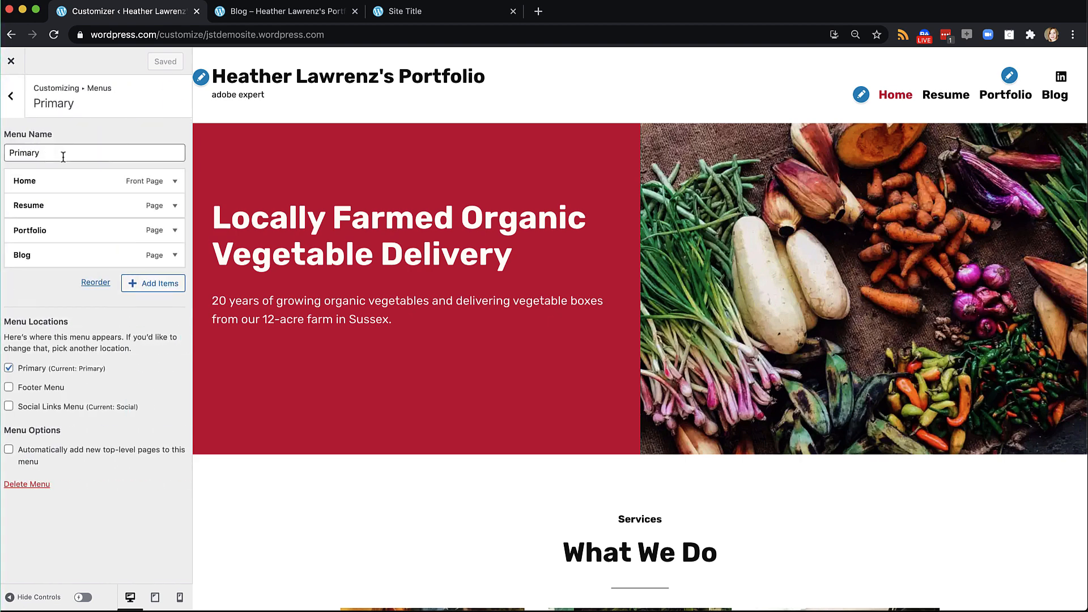
left_click(158, 286)
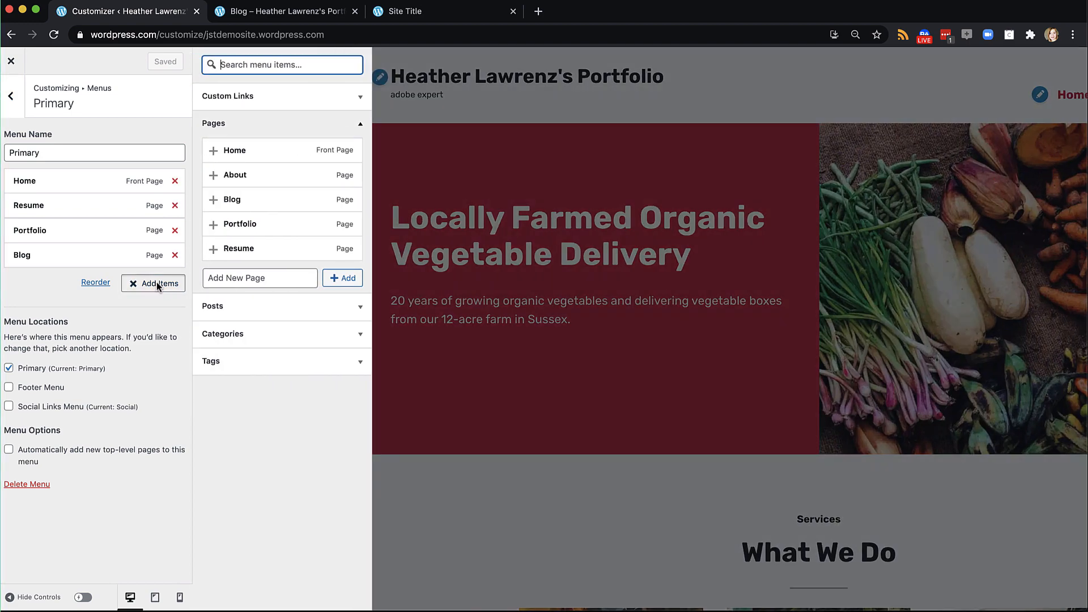
left_click(214, 176)
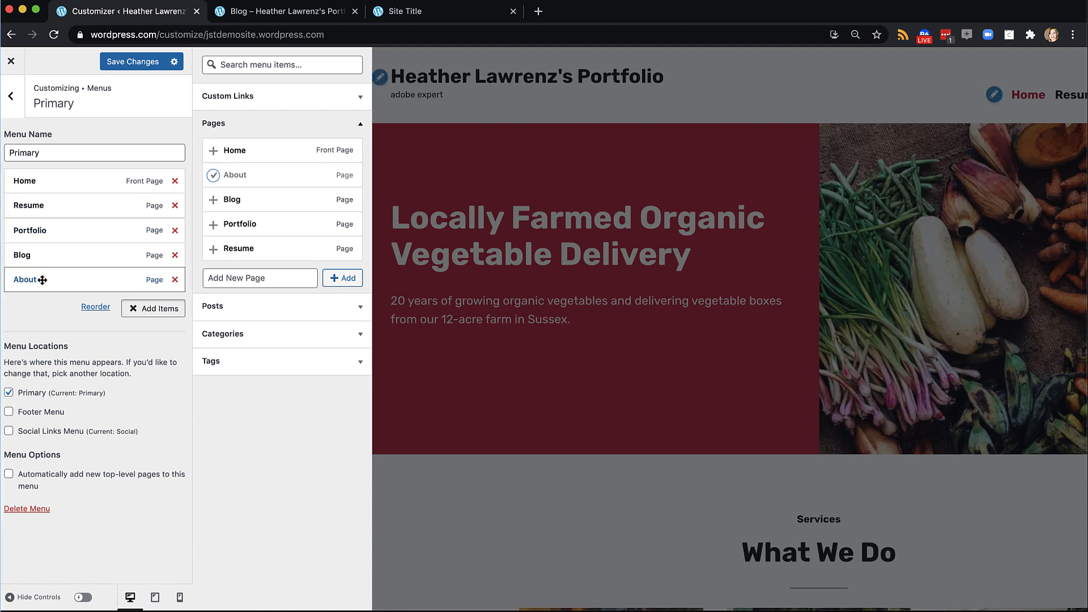
left_click_drag(76, 277, 85, 204)
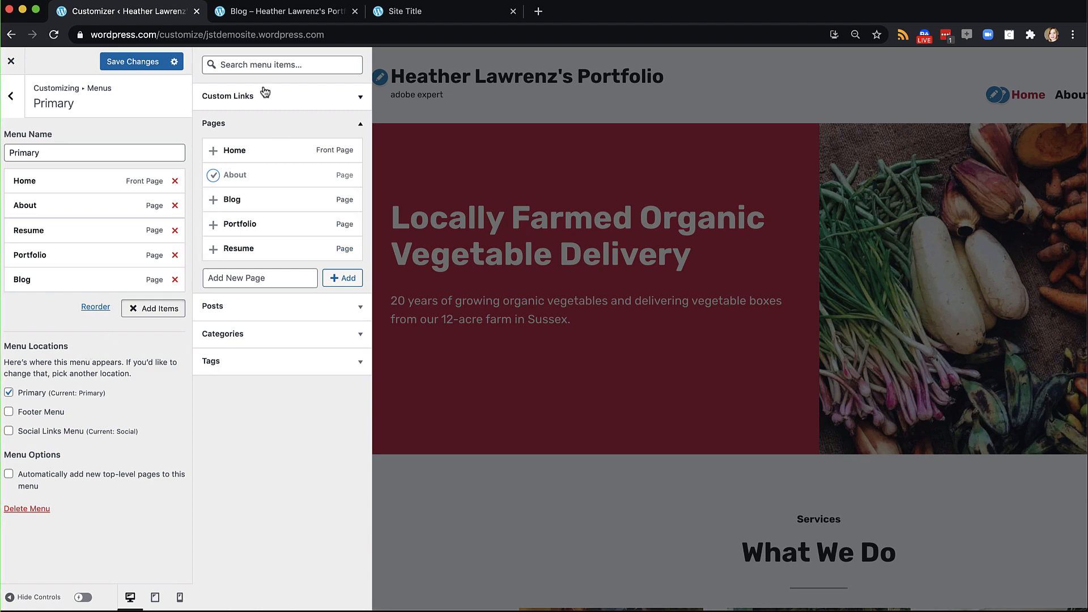
left_click(144, 63)
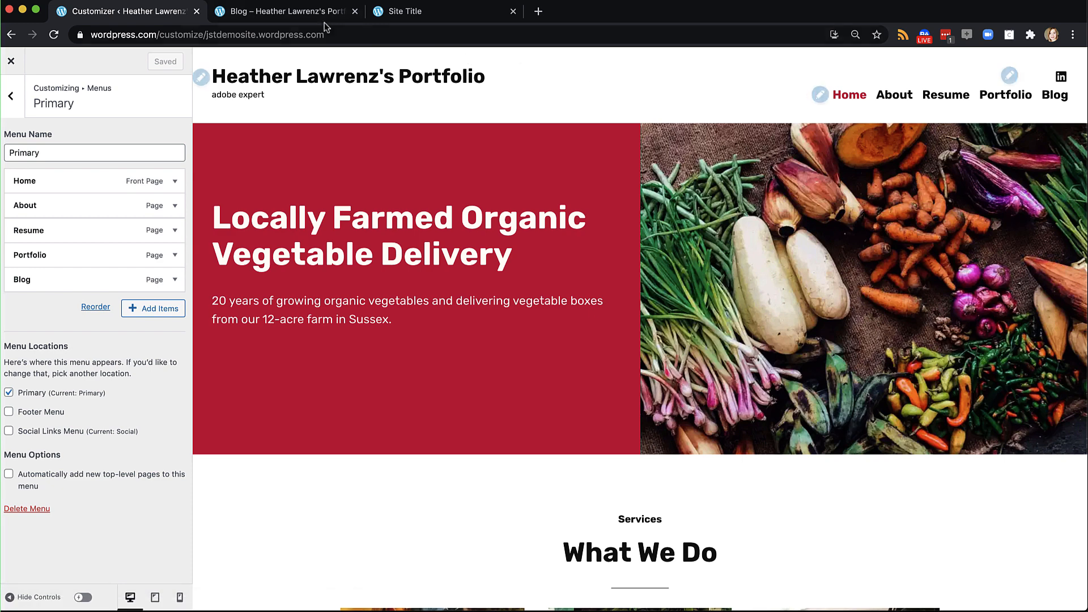
left_click(300, 14)
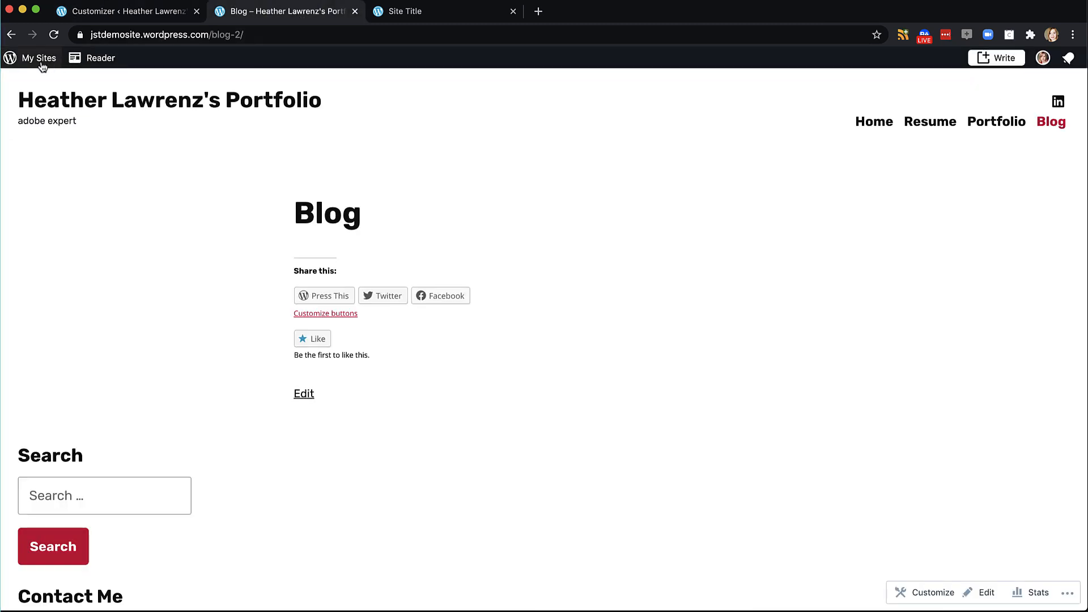
left_click(54, 35)
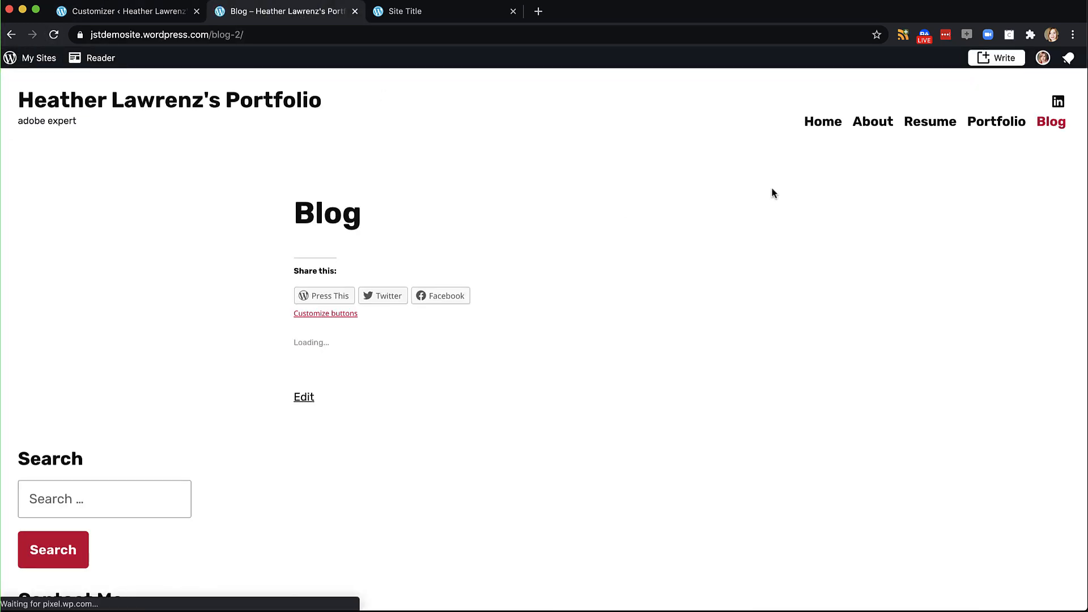
left_click(873, 126)
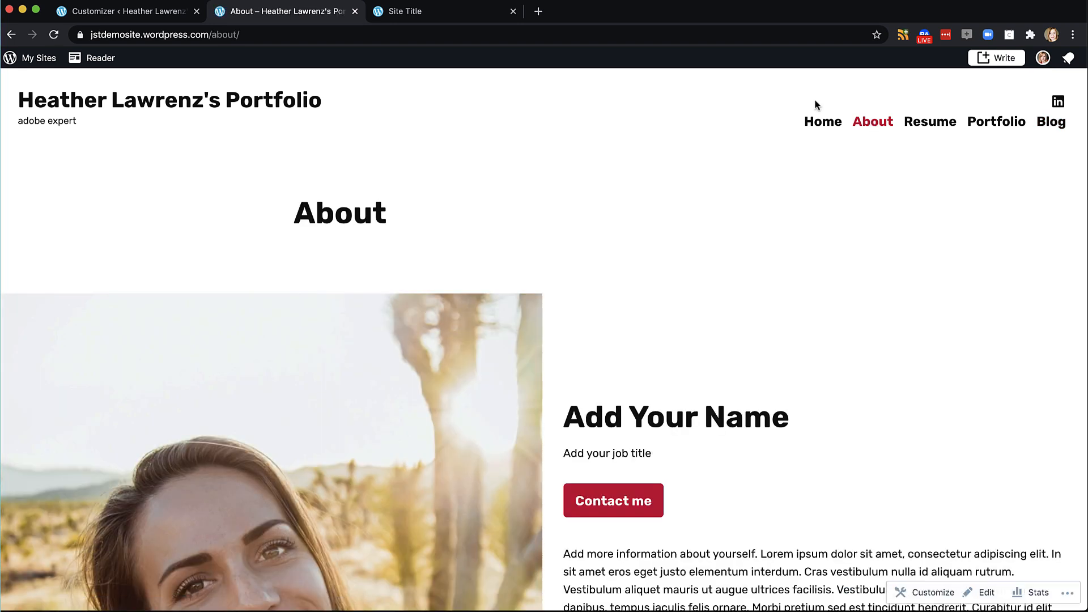
left_click(169, 15)
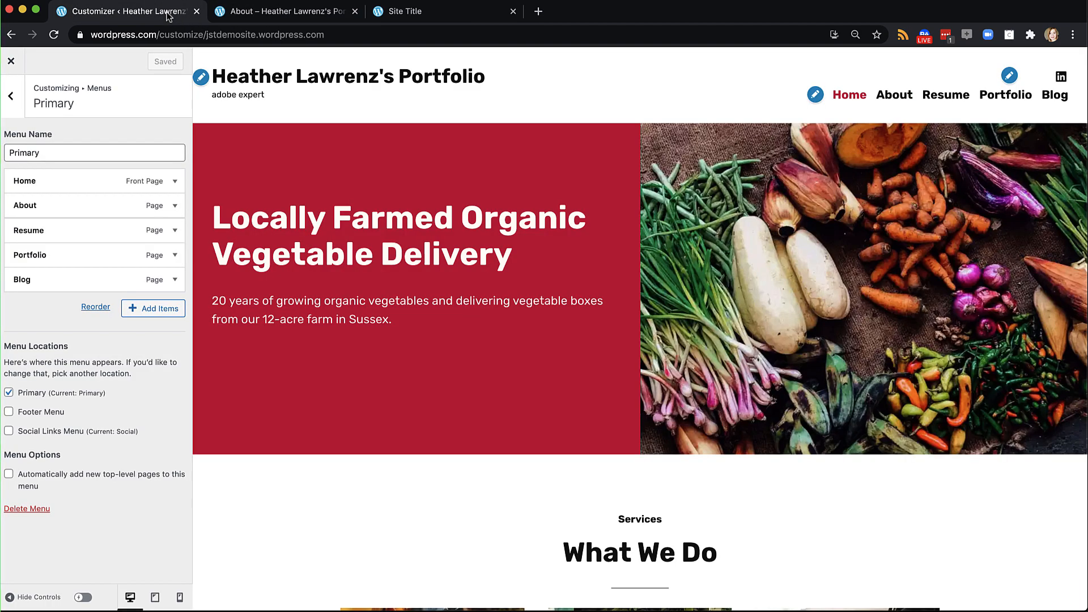
Show the items available to add in the Primary menu editor
left_click(141, 309)
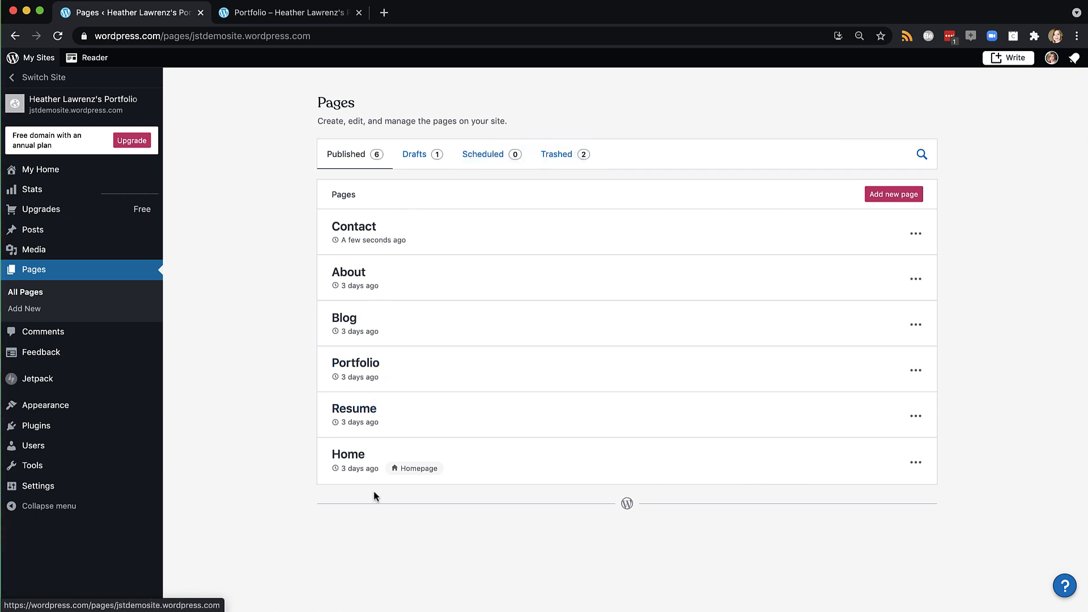
left_click(418, 161)
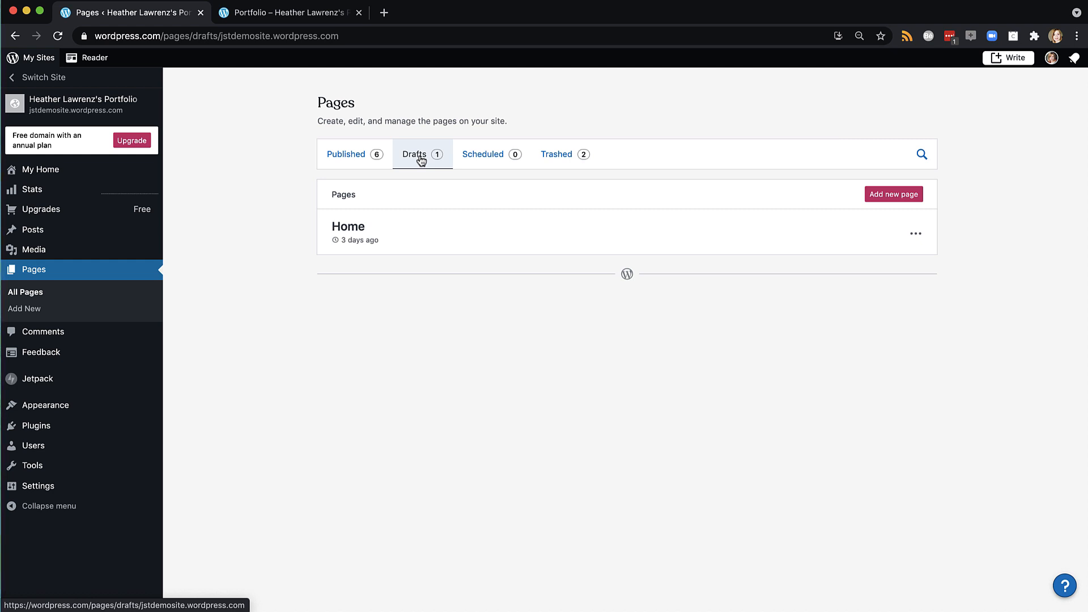
left_click(342, 157)
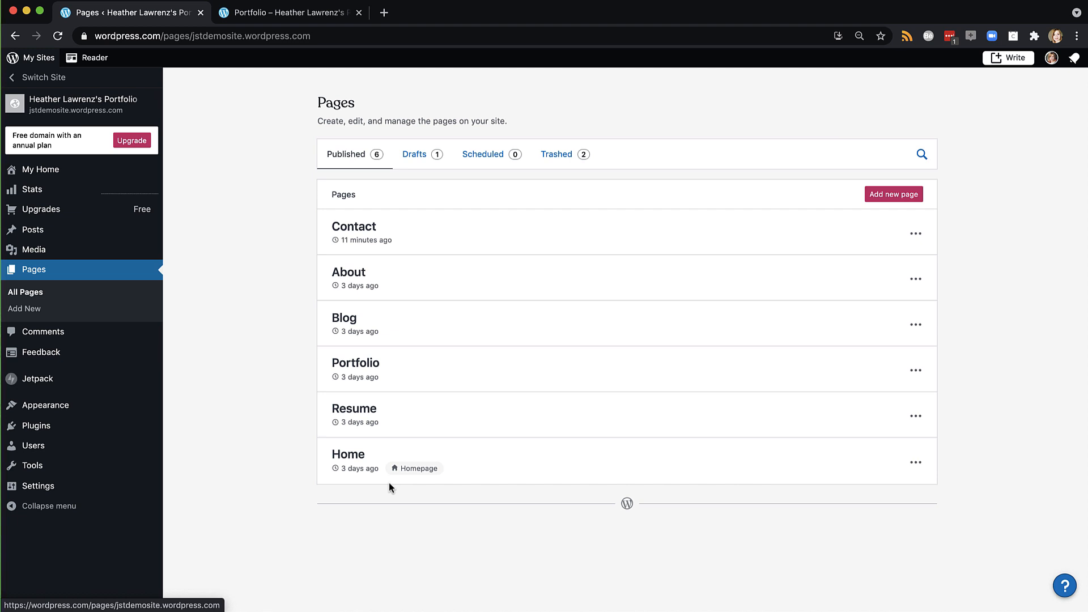
Move the Contact page to the trash and begin a new page
left_click(915, 236)
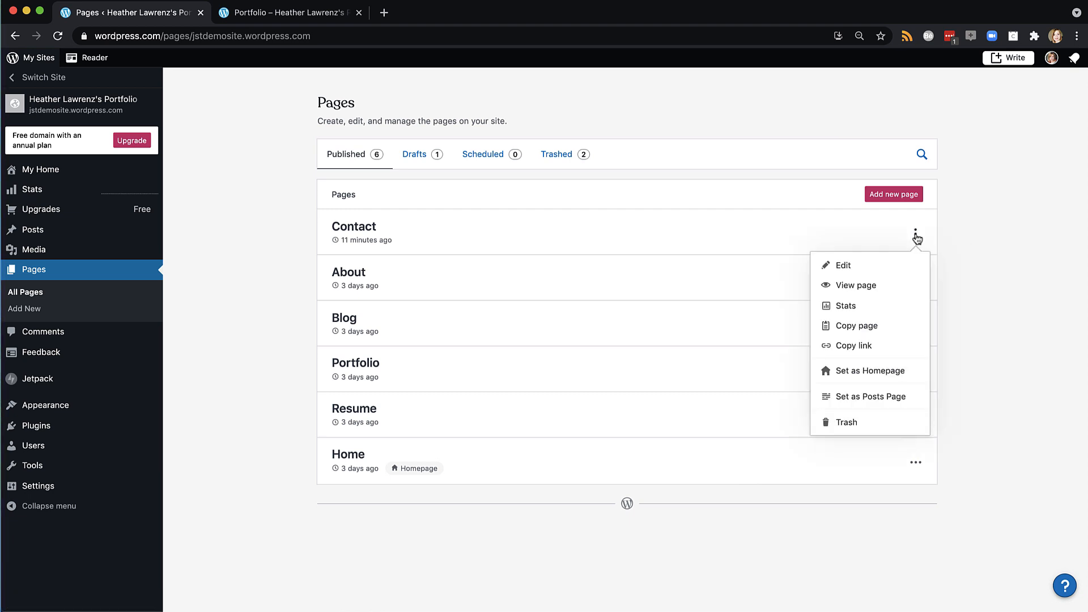
left_click(840, 419)
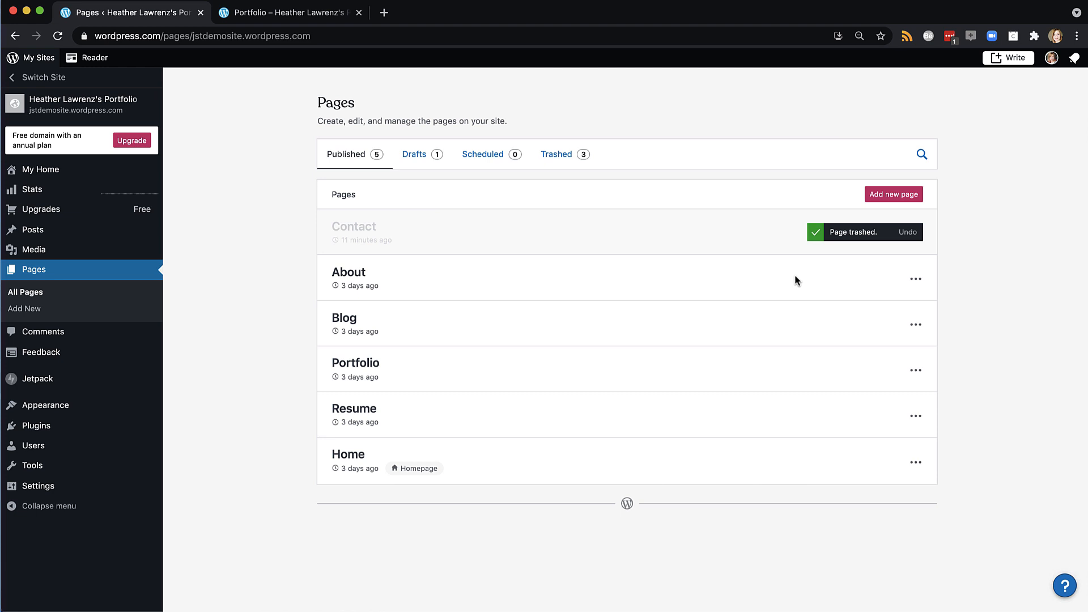
left_click(902, 196)
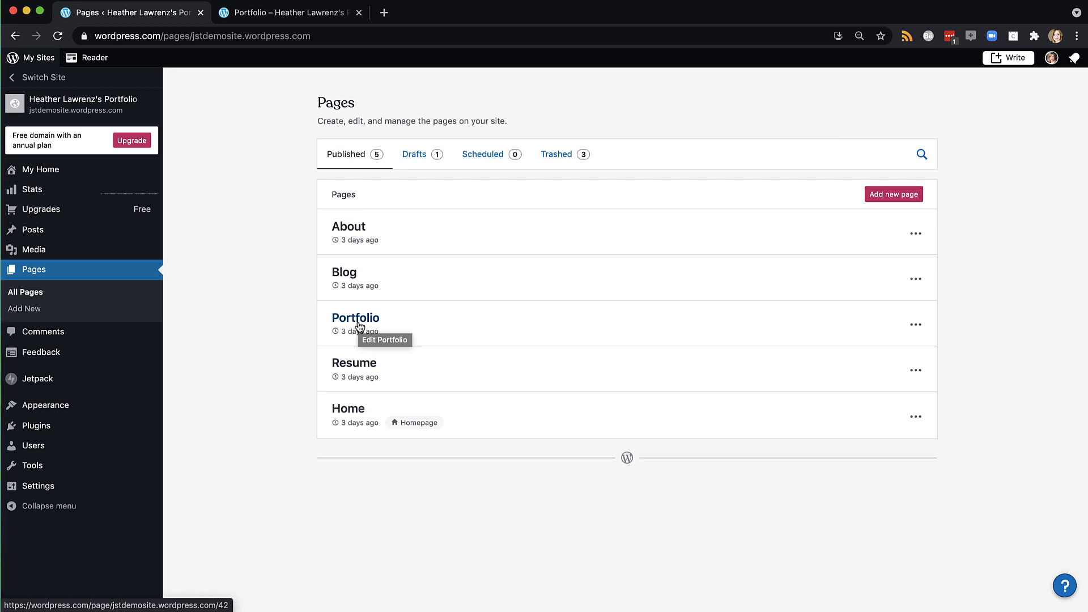
mouse_move(39, 230)
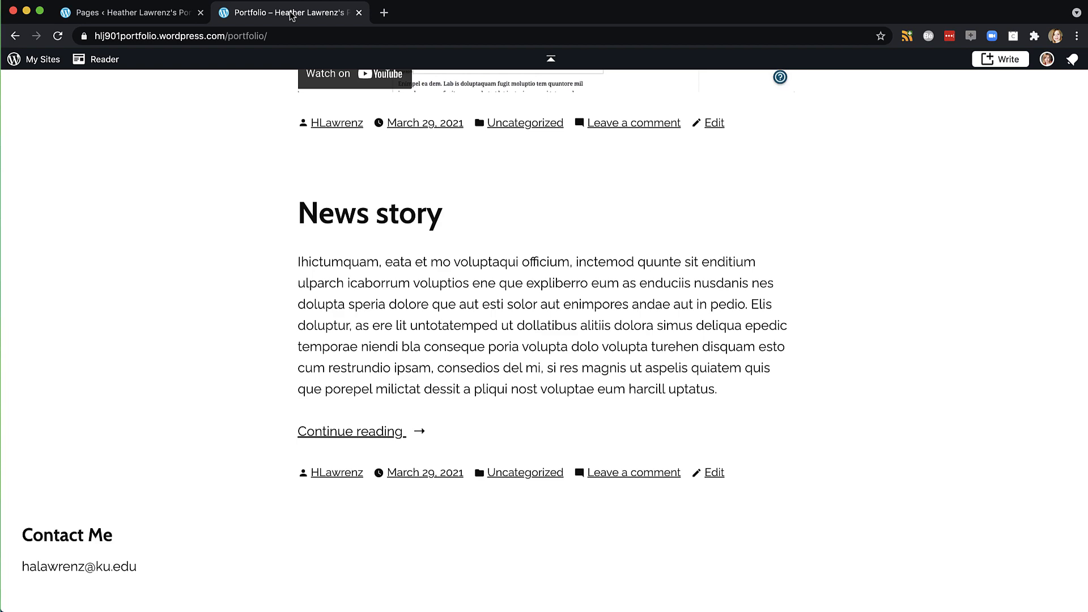
scroll(235, 280, "up", 8)
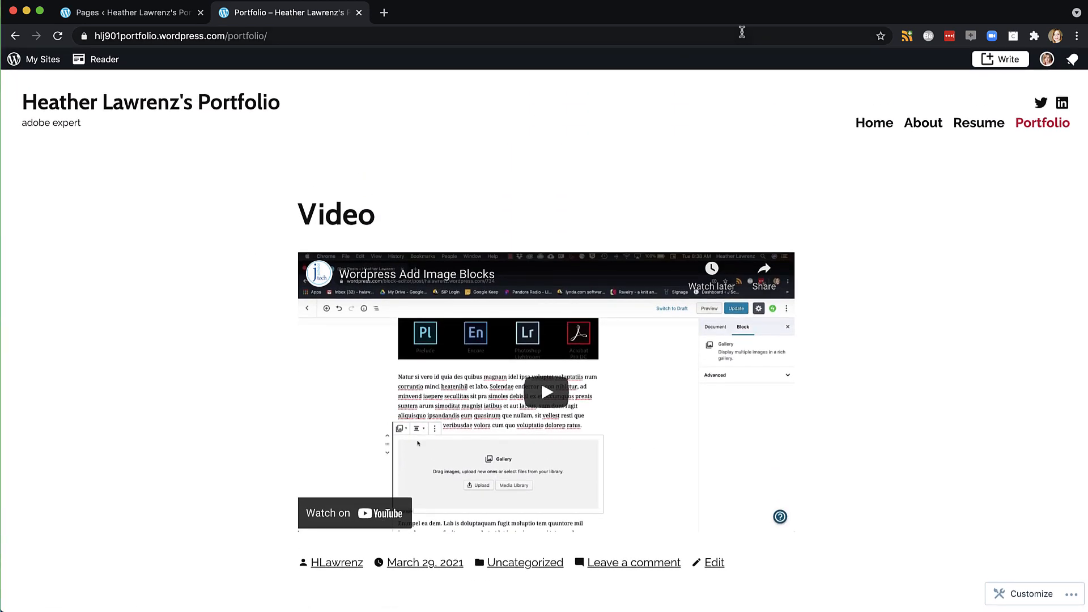
left_click(871, 126)
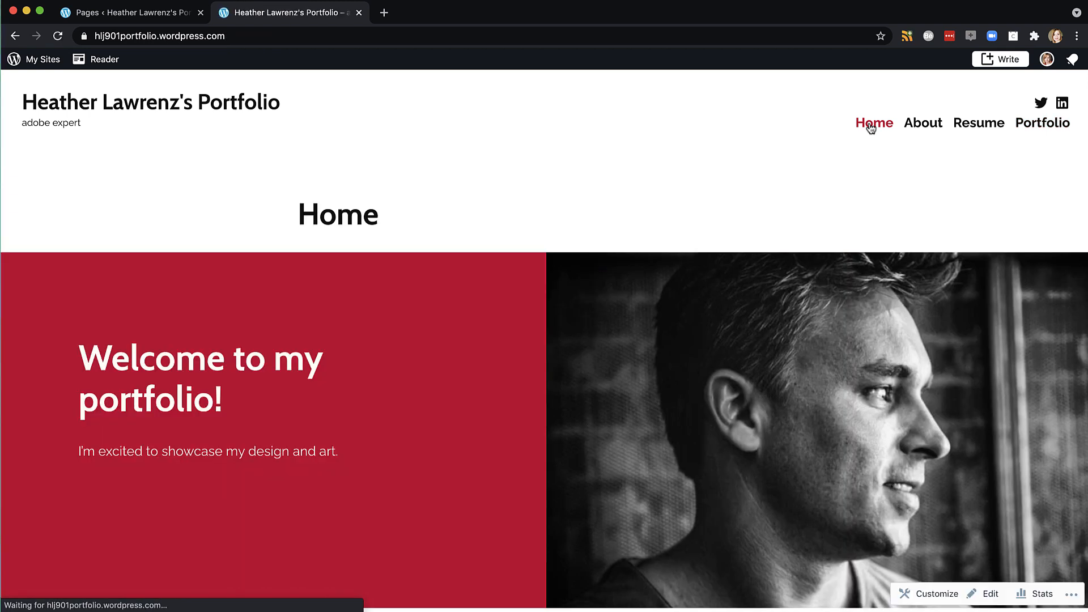
left_click(918, 128)
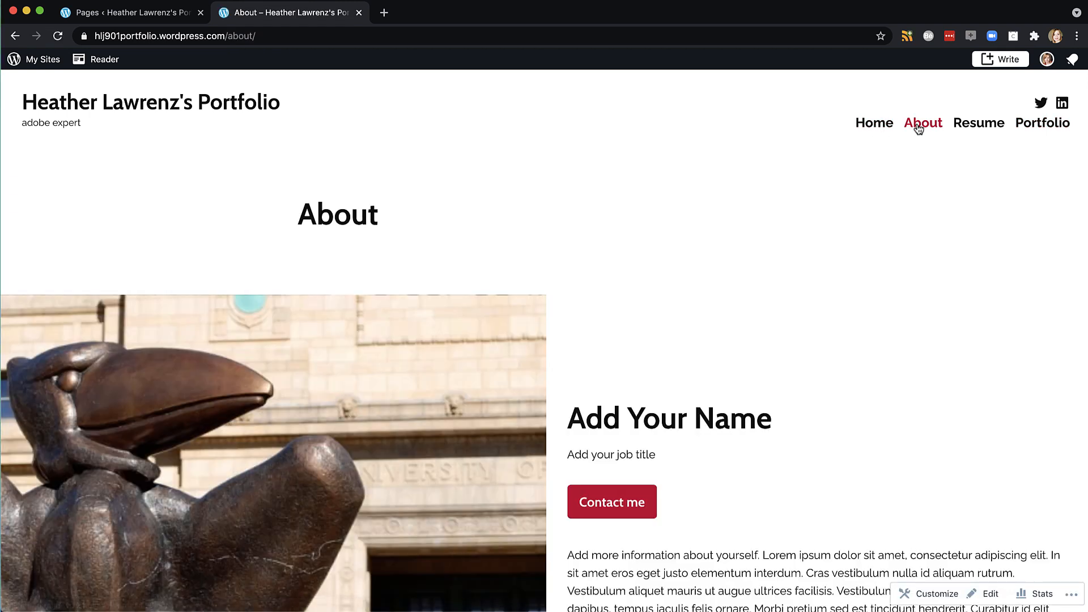
left_click(983, 124)
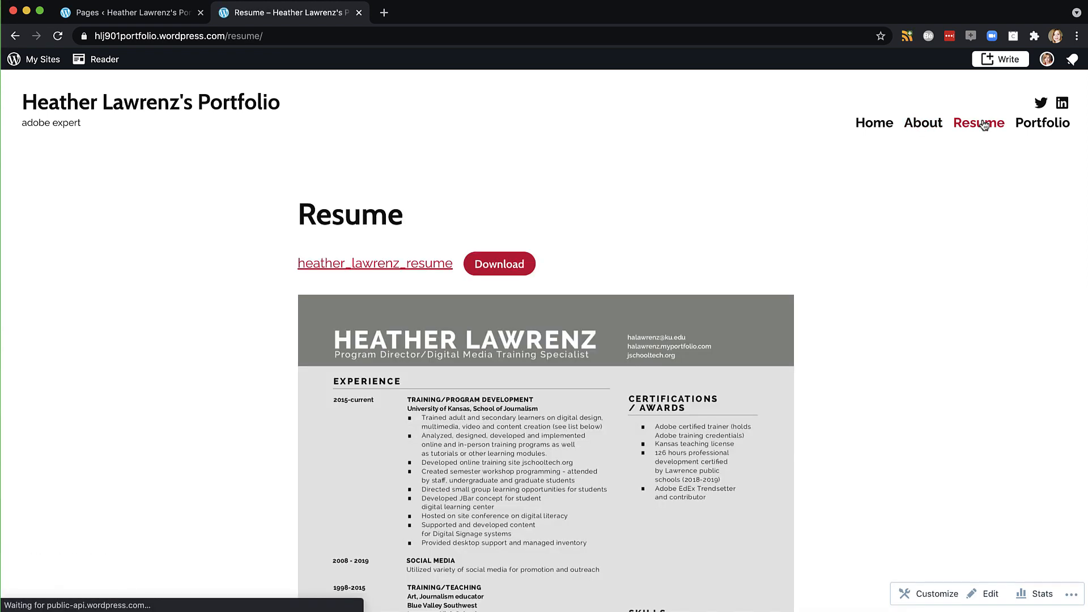
left_click(1042, 130)
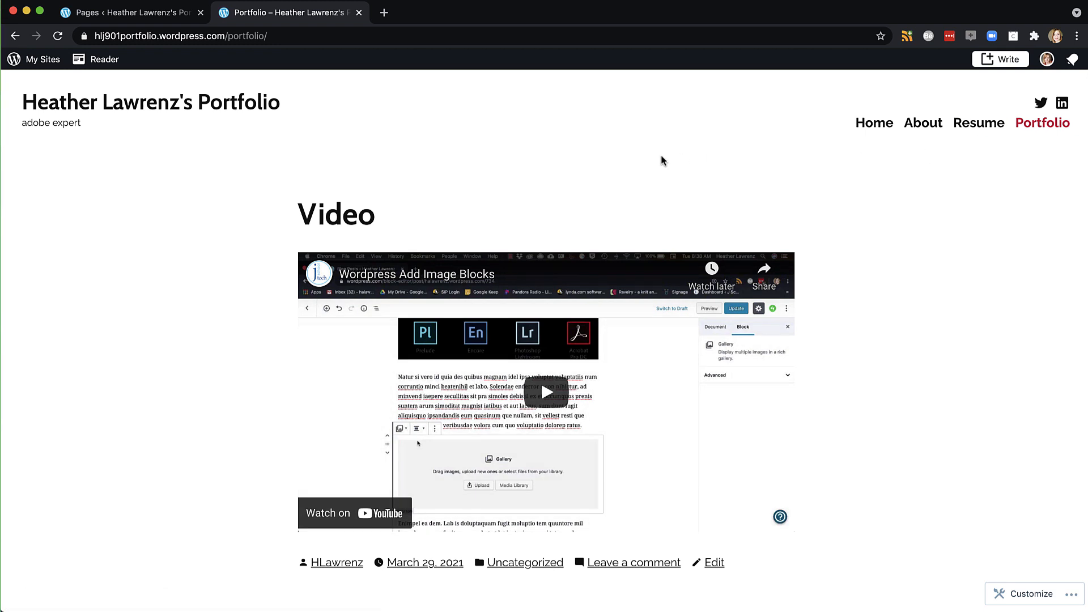
scroll(268, 321, "down", 5)
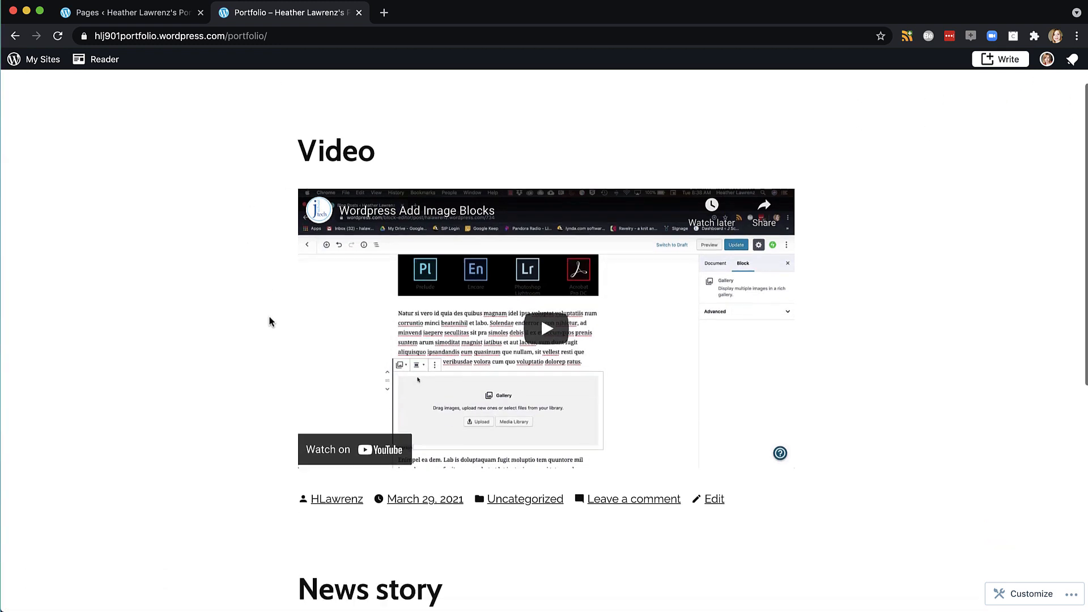
scroll(269, 321, "down", 4)
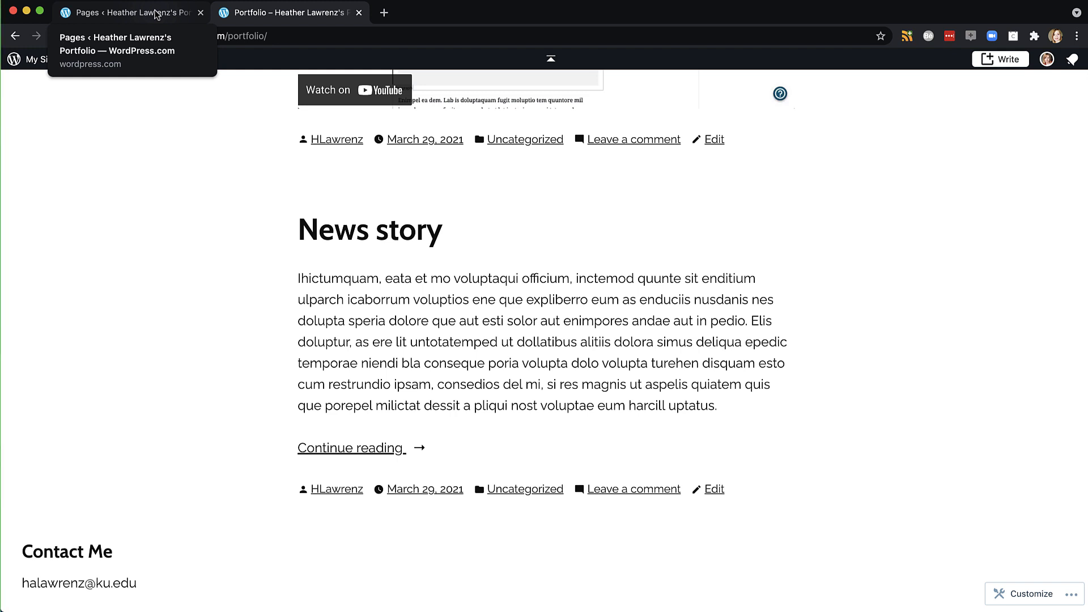
Return to the dashboard Pages list through its browser tab
left_click(157, 14)
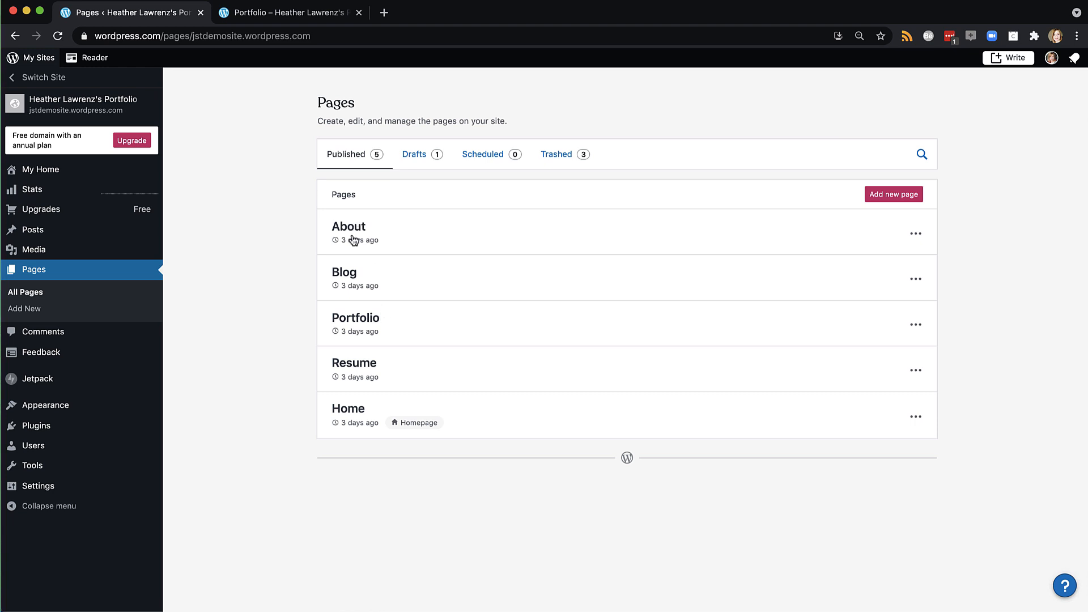
Open the Home, Resume, Portfolio, Blog and About pages in the editor one after another
left_click(349, 416)
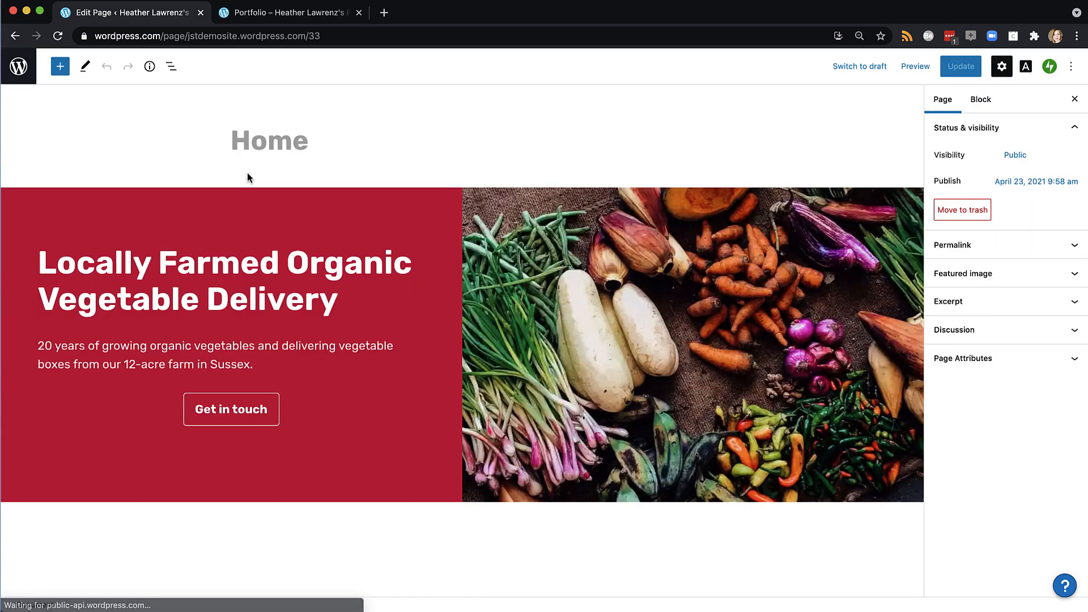
left_click(18, 67)
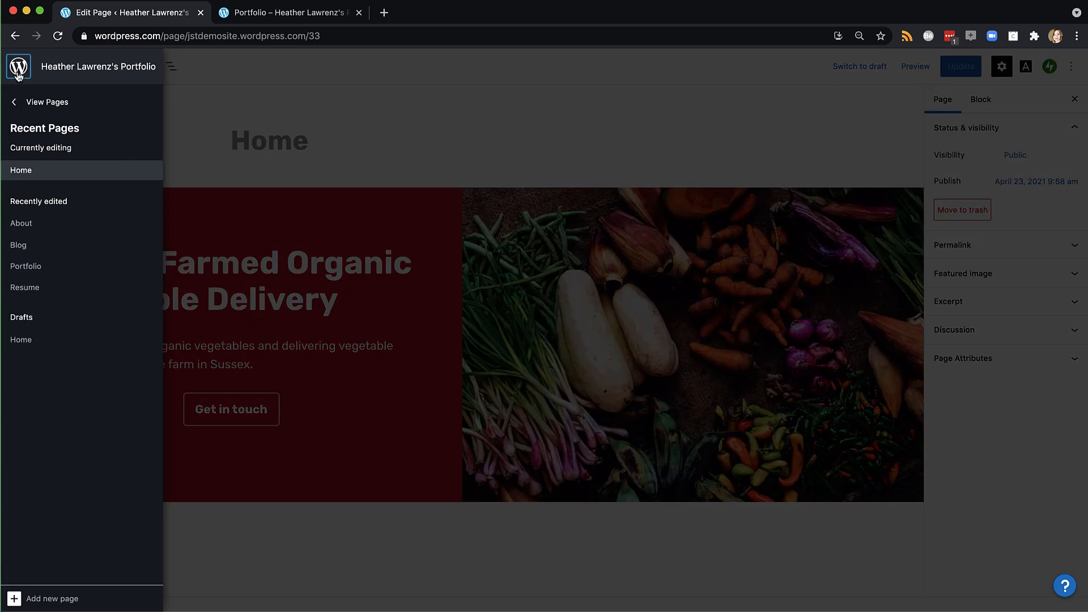
left_click(33, 289)
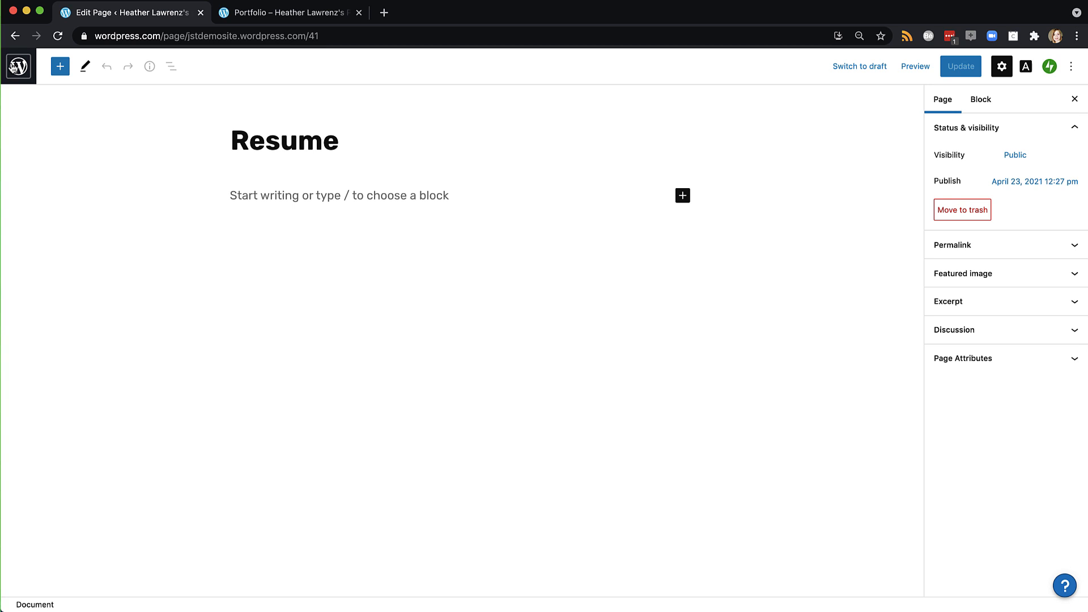
left_click(19, 68)
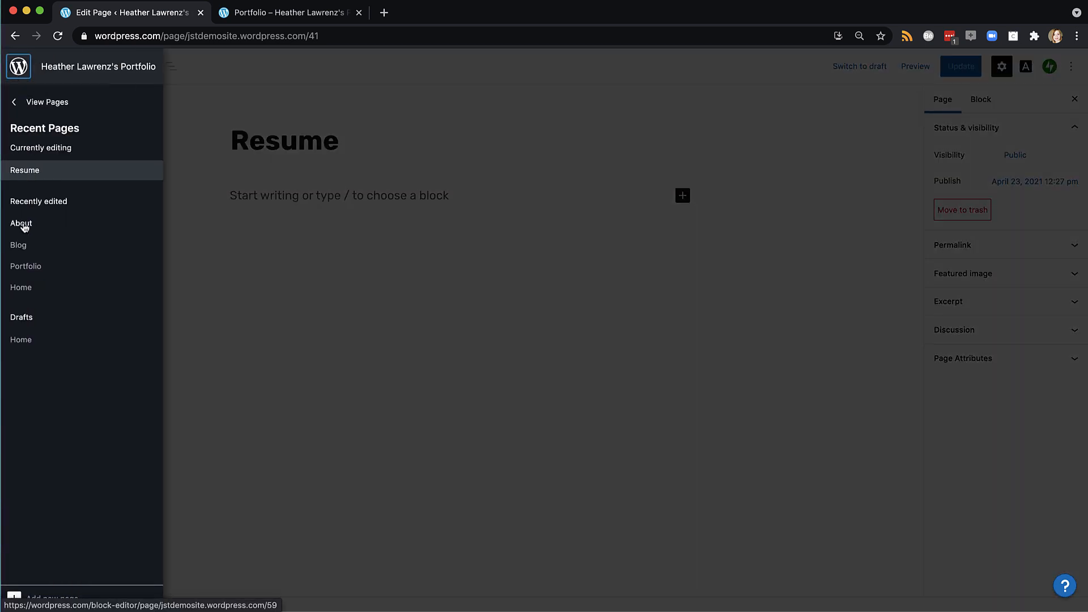
left_click(23, 266)
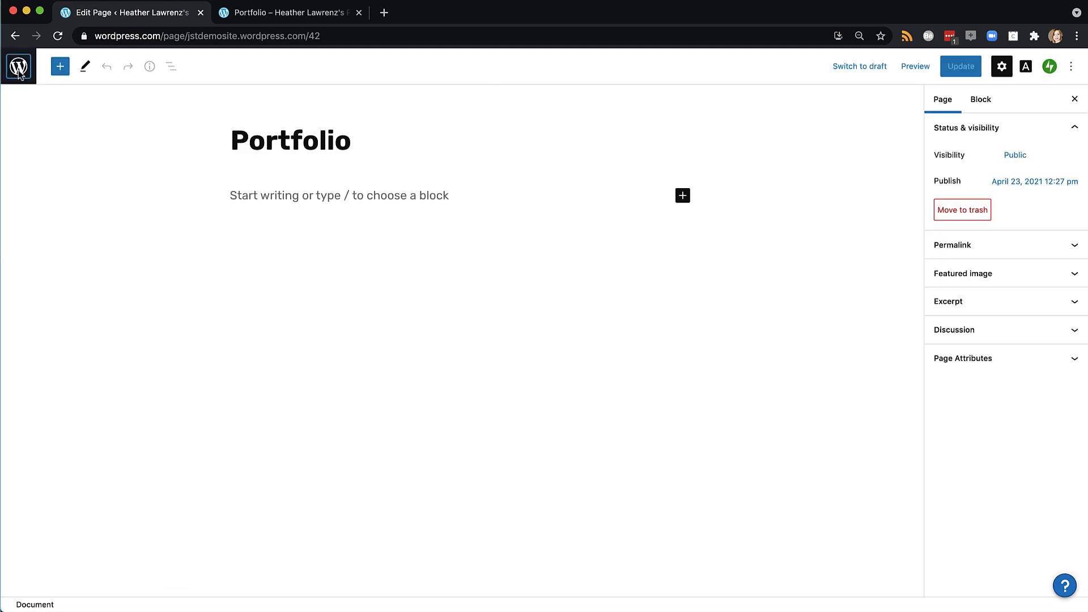
left_click(9, 70)
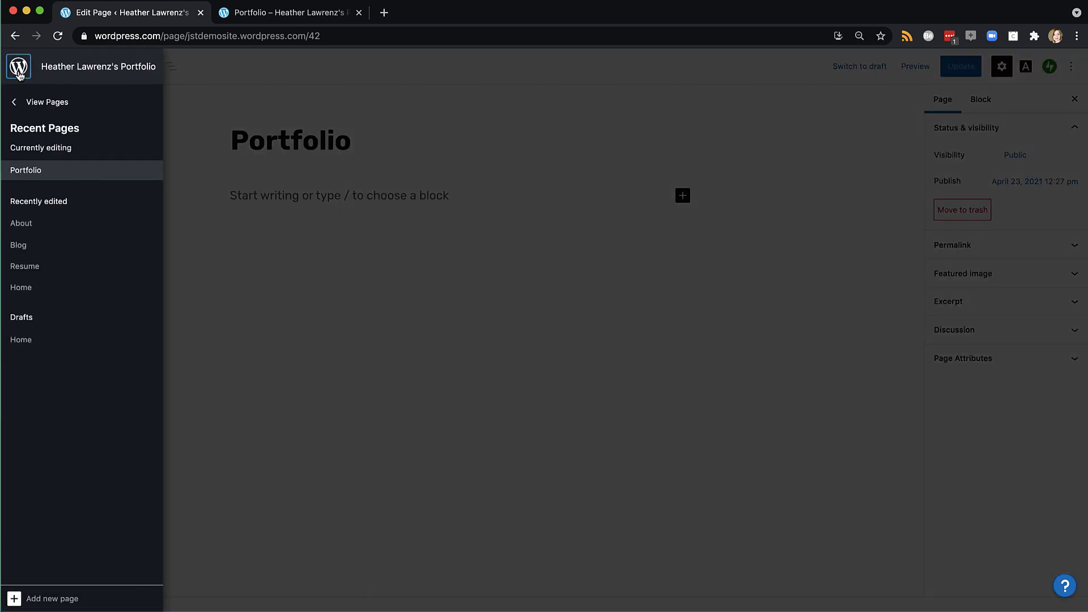
left_click(25, 250)
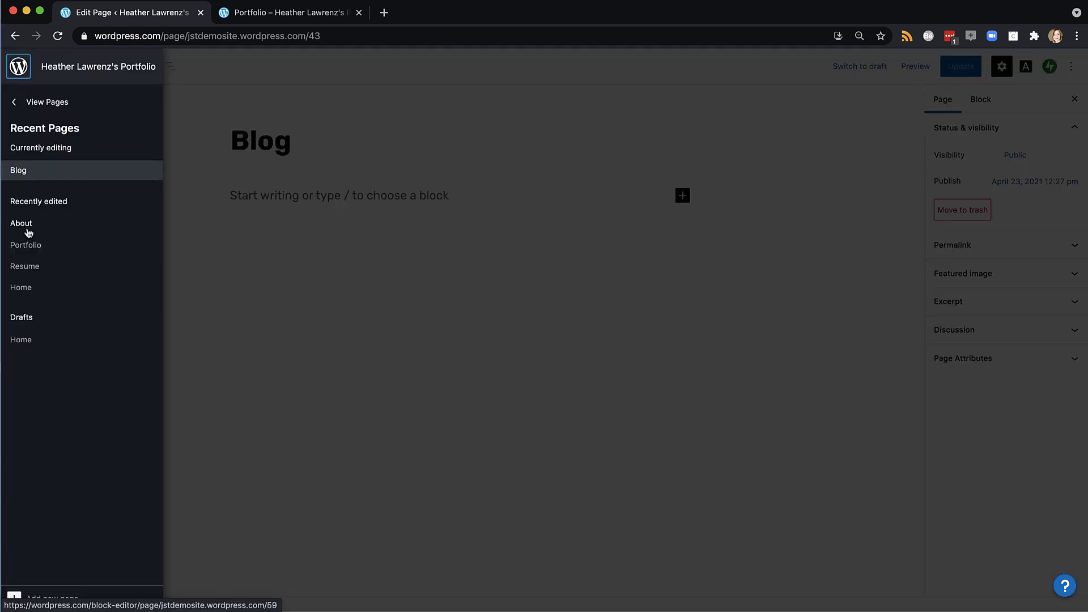
left_click(25, 229)
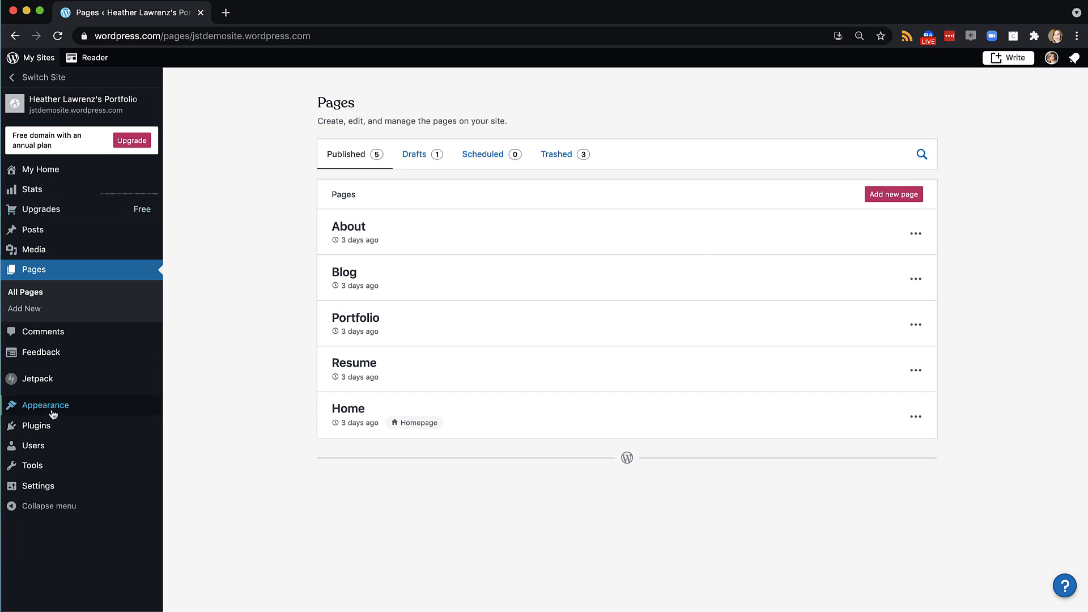
Bring up the Appearance submenu in the dashboard sidebar
mouse_move(139, 414)
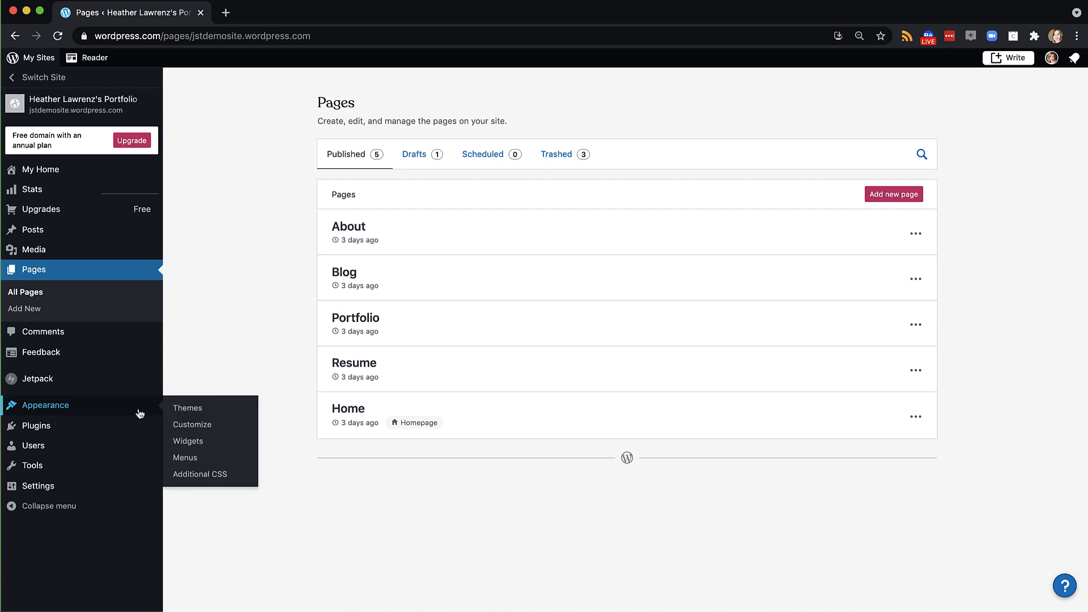
left_click(194, 424)
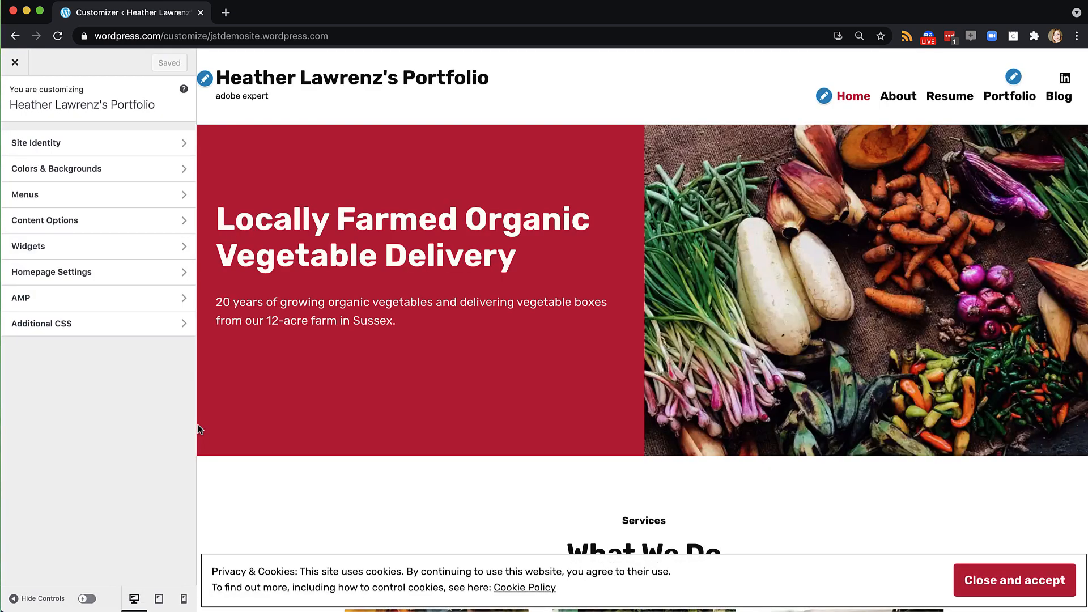
left_click(79, 275)
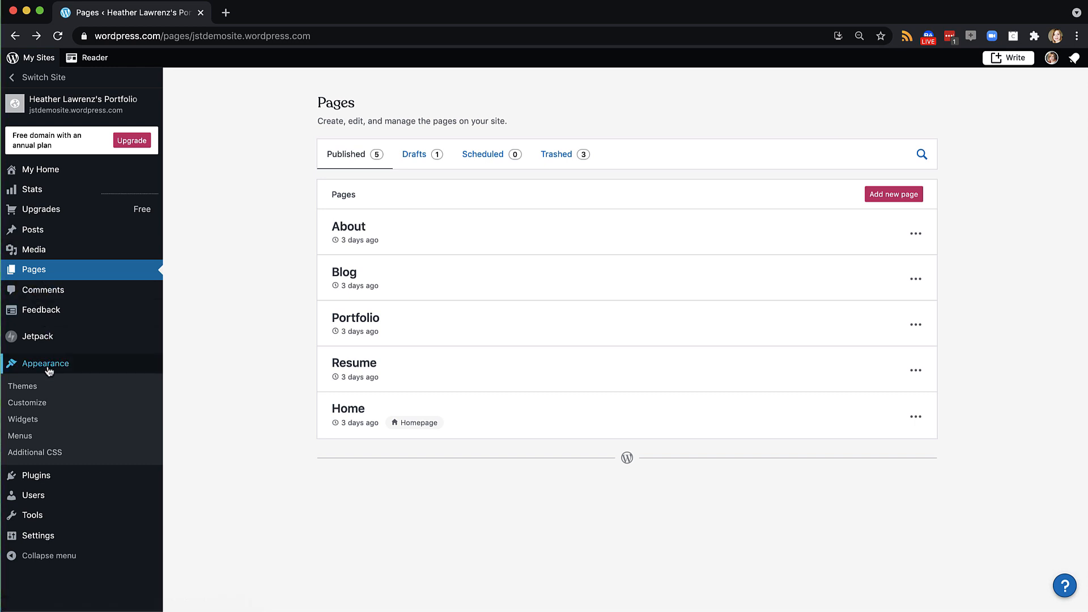
left_click(26, 388)
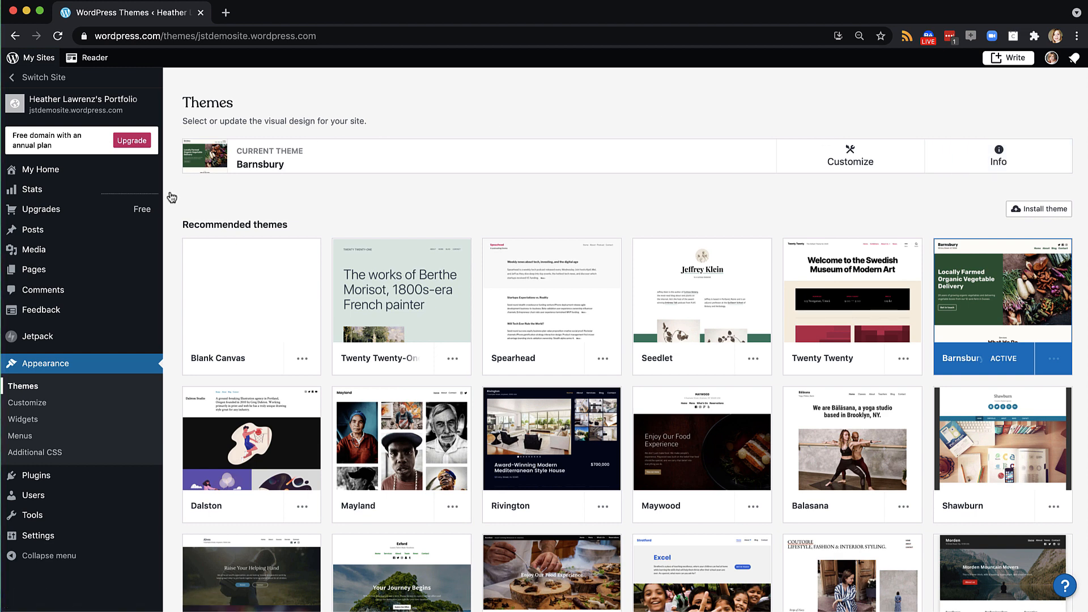
mouse_move(99, 206)
mouse_move(52, 274)
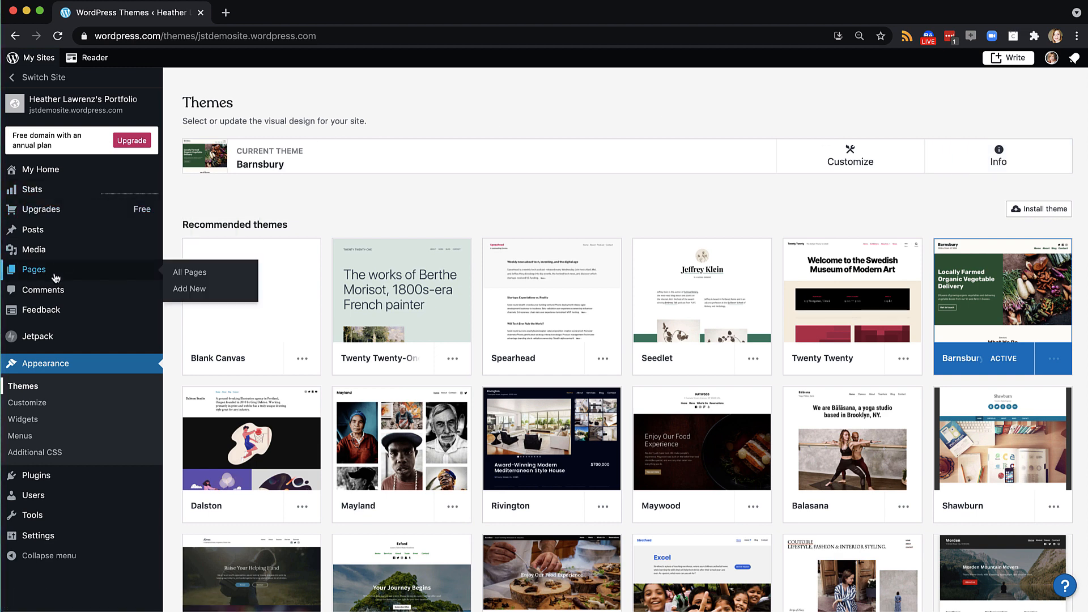
left_click(192, 273)
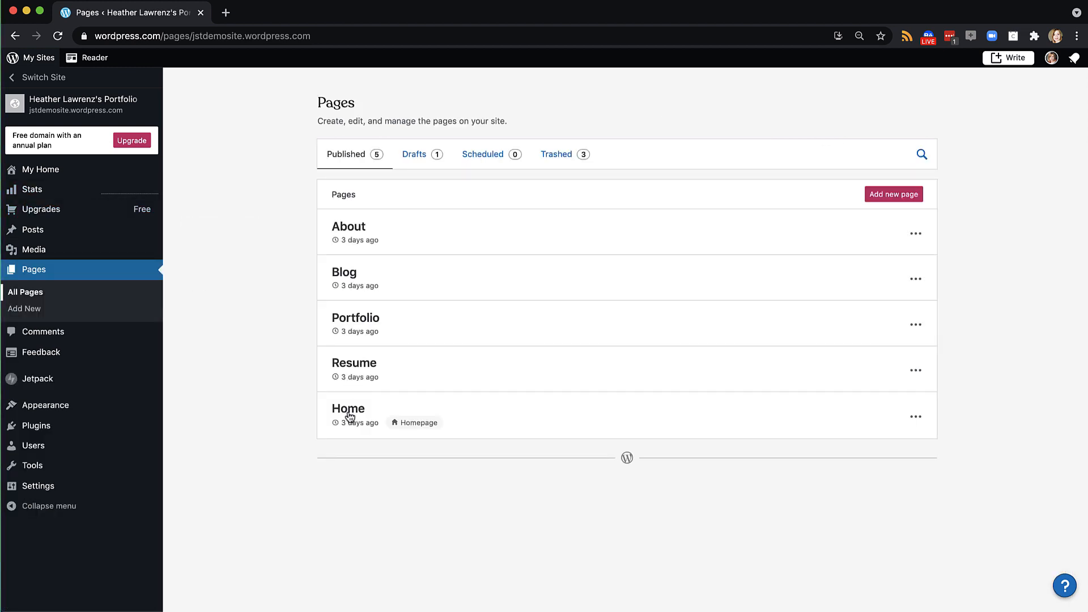
Edit the Home page and look over its vegetable delivery hero and What We Do section
left_click(916, 418)
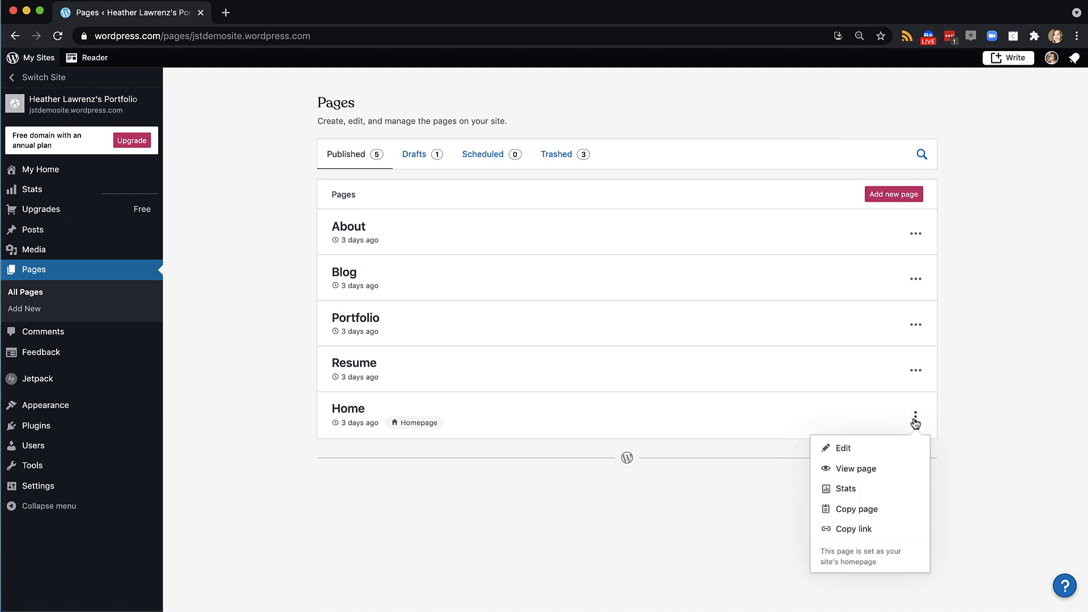
left_click(869, 451)
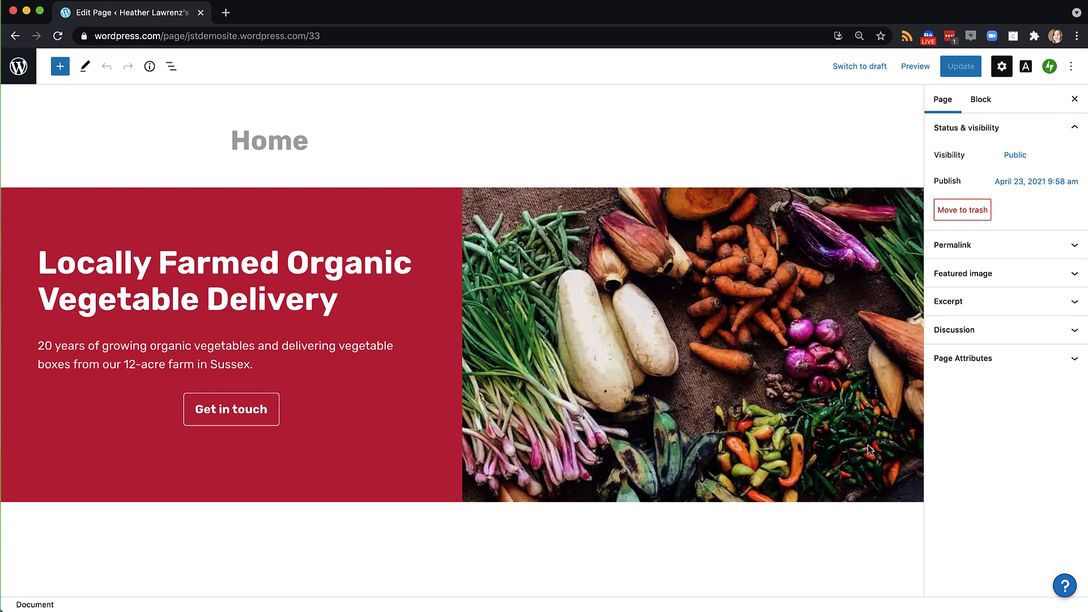
scroll(755, 535, "down", 5)
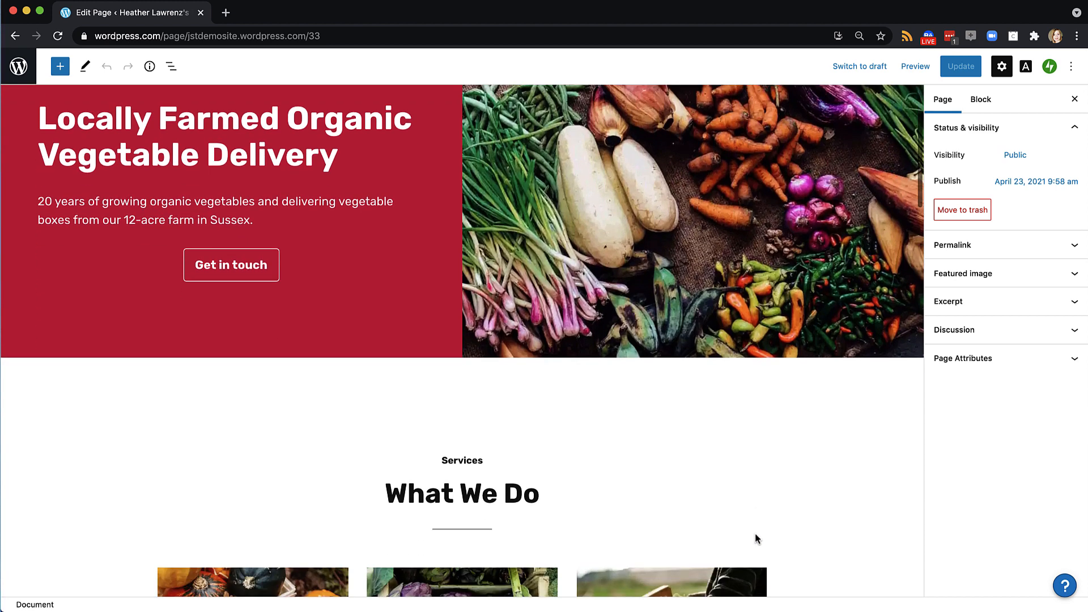
scroll(755, 535, "down", 4)
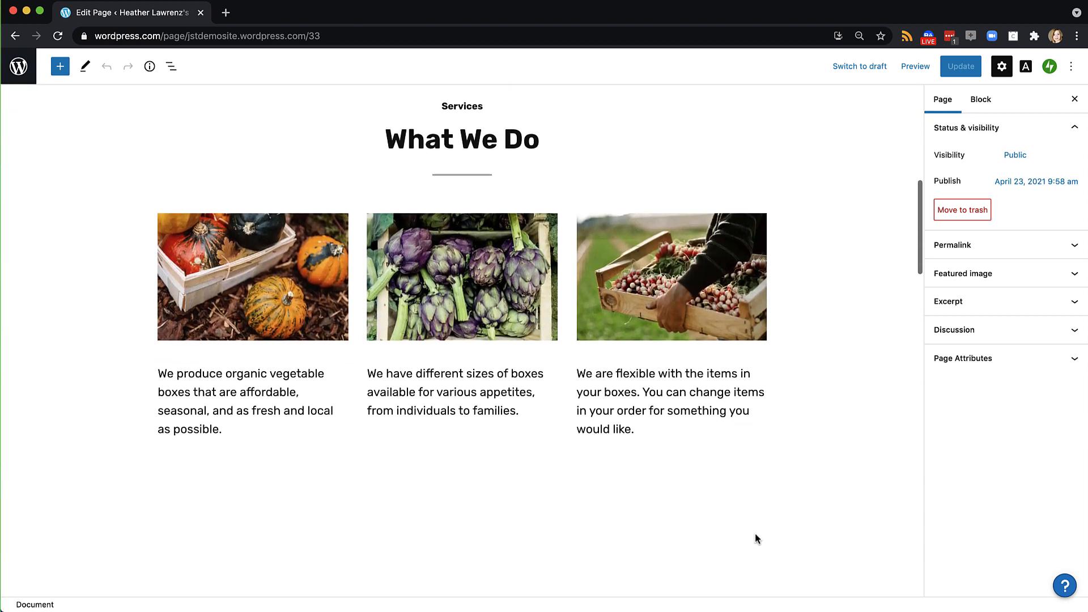
scroll(756, 535, "up", 8)
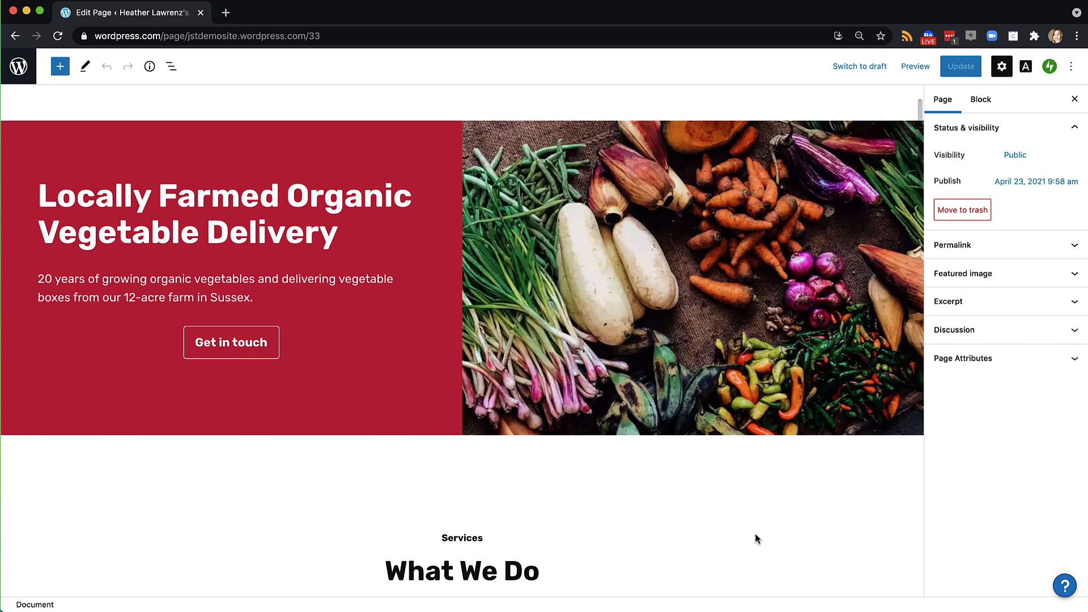
scroll(755, 535, "down", 1)
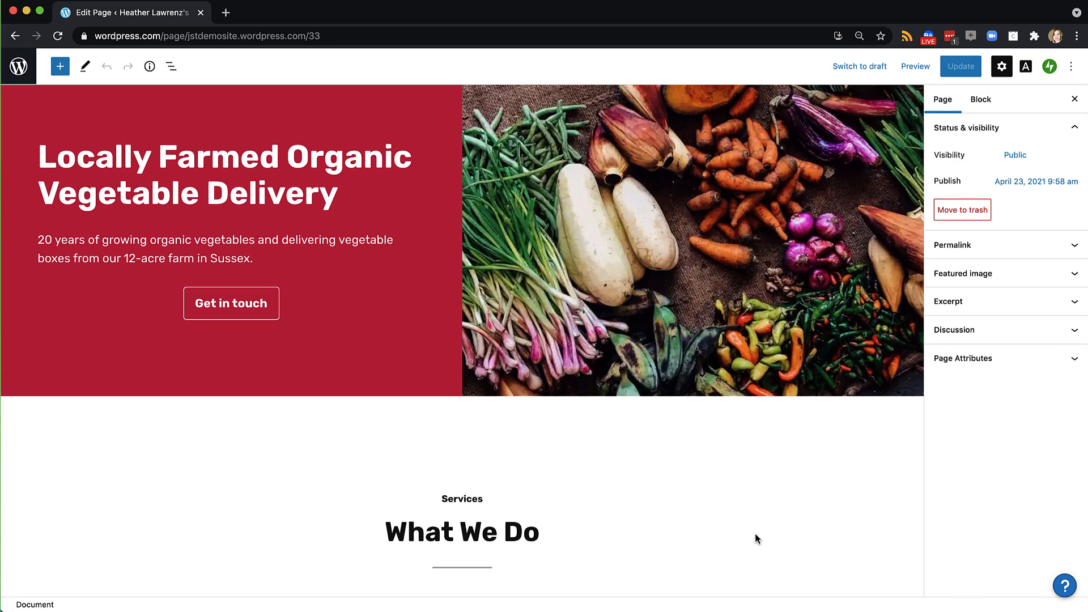
left_click(518, 304)
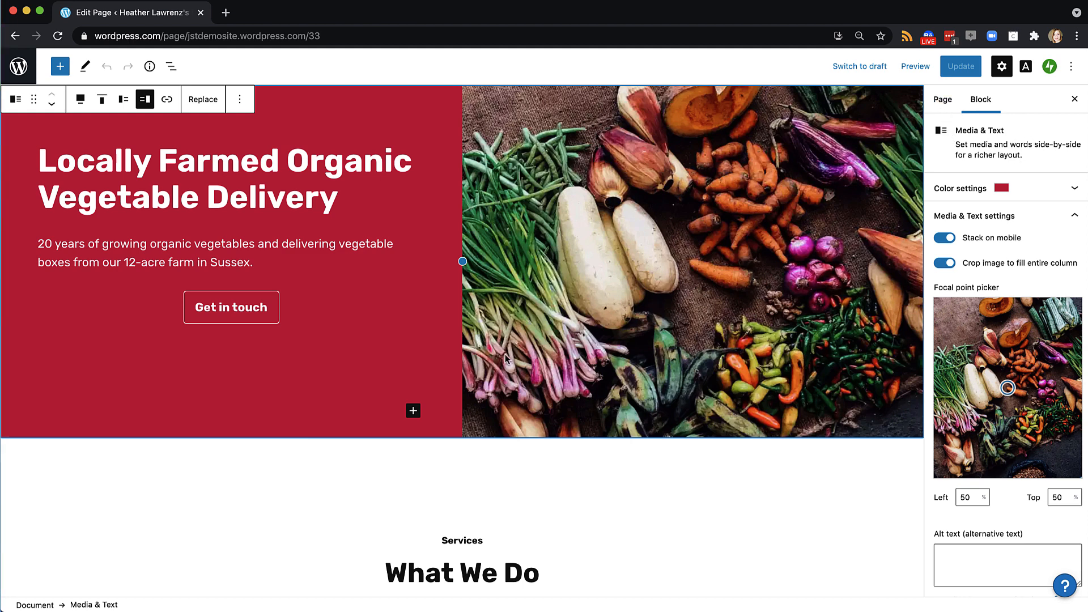
left_click(457, 535)
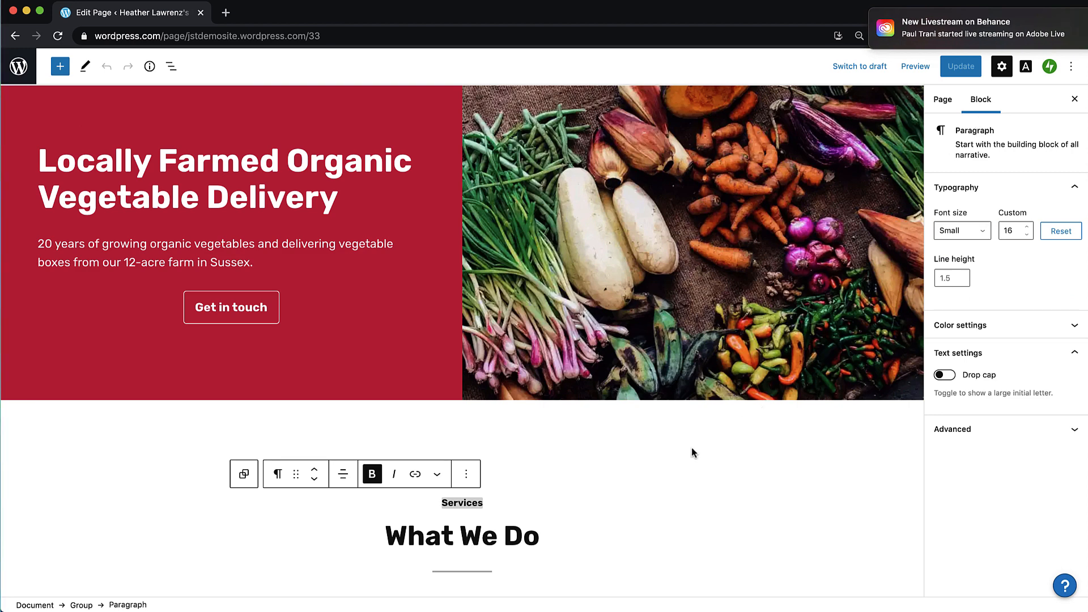
scroll(691, 447, "down", 5)
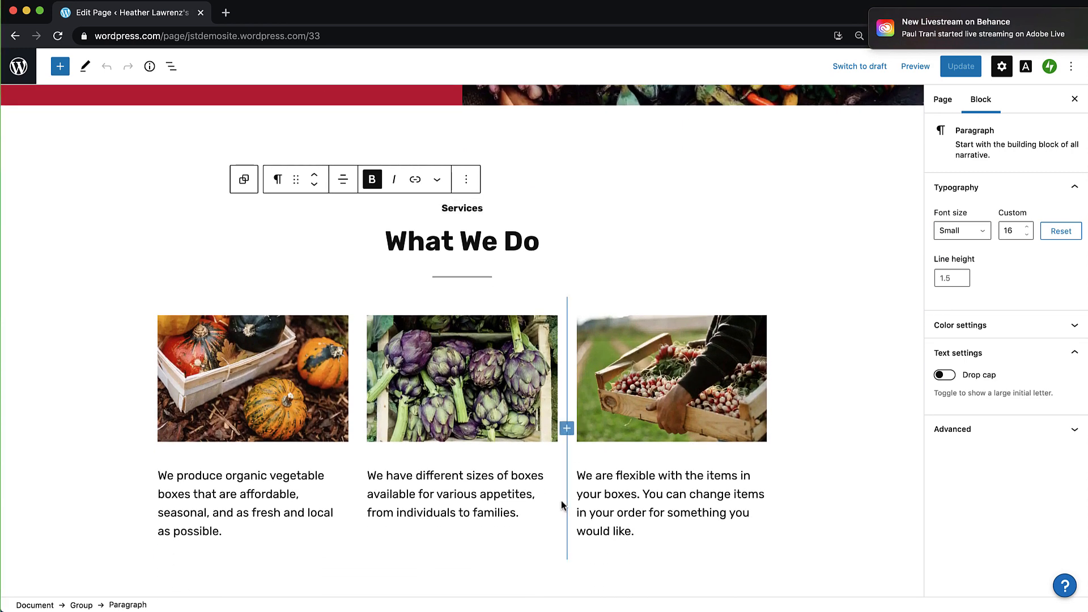
left_click(561, 502)
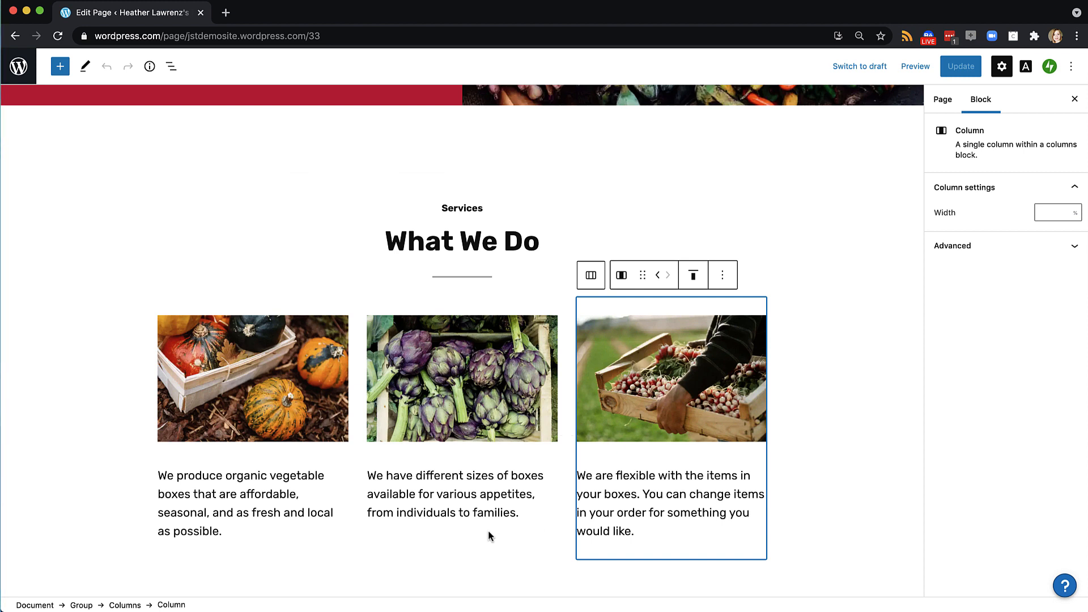
left_click(490, 548)
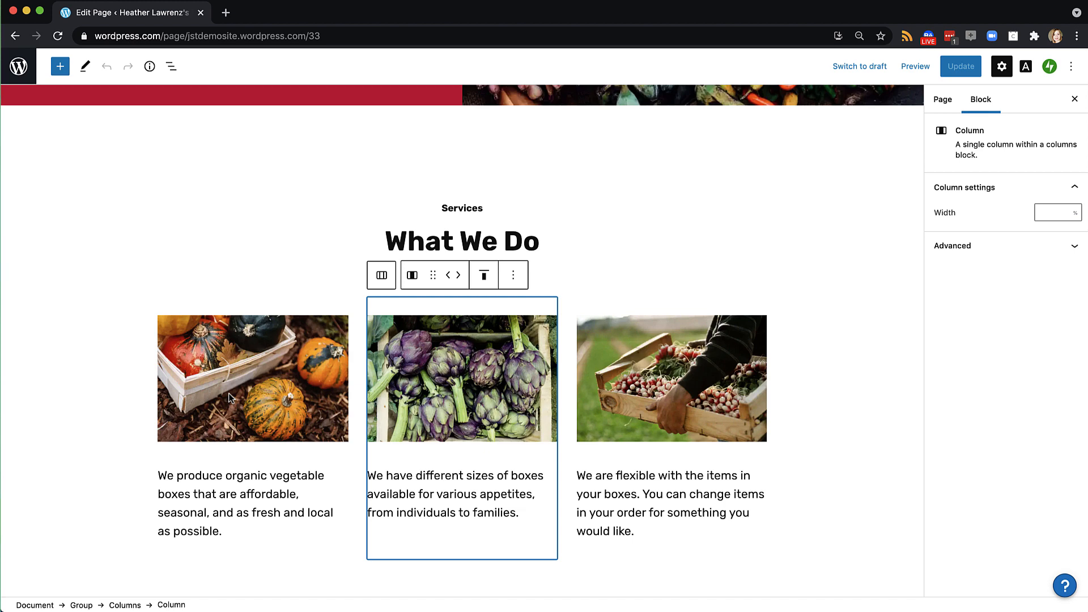
scroll(229, 396, "down", 8)
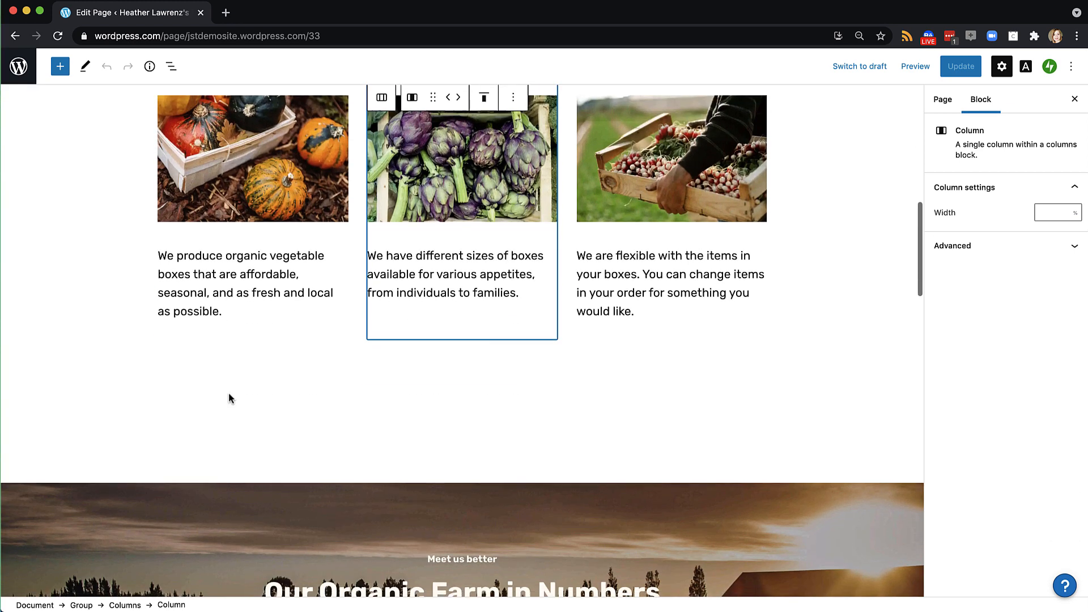
scroll(229, 397, "down", 2)
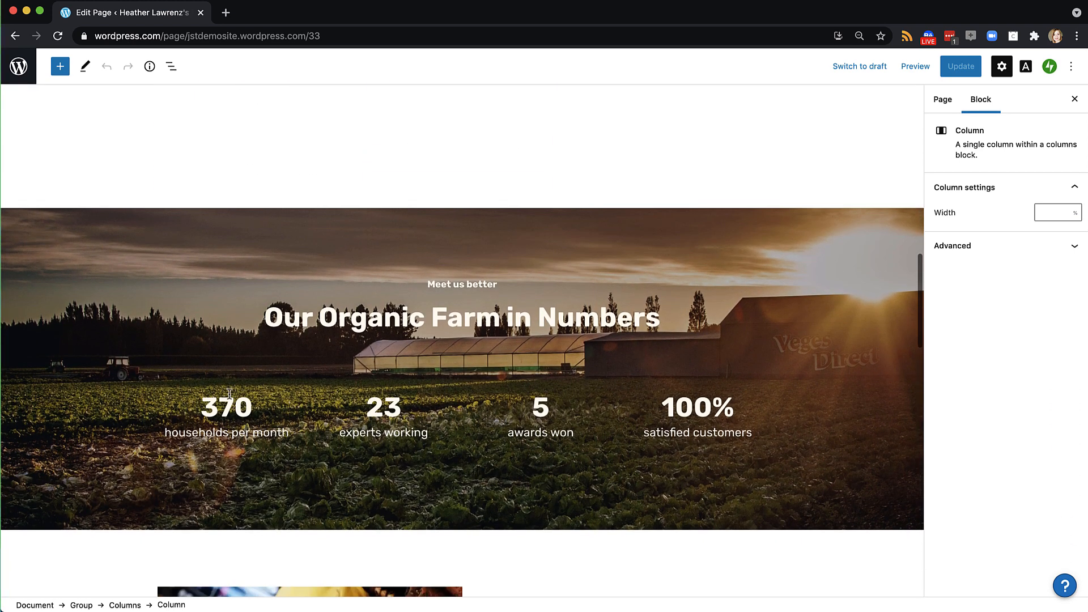
scroll(229, 392, "up", 9)
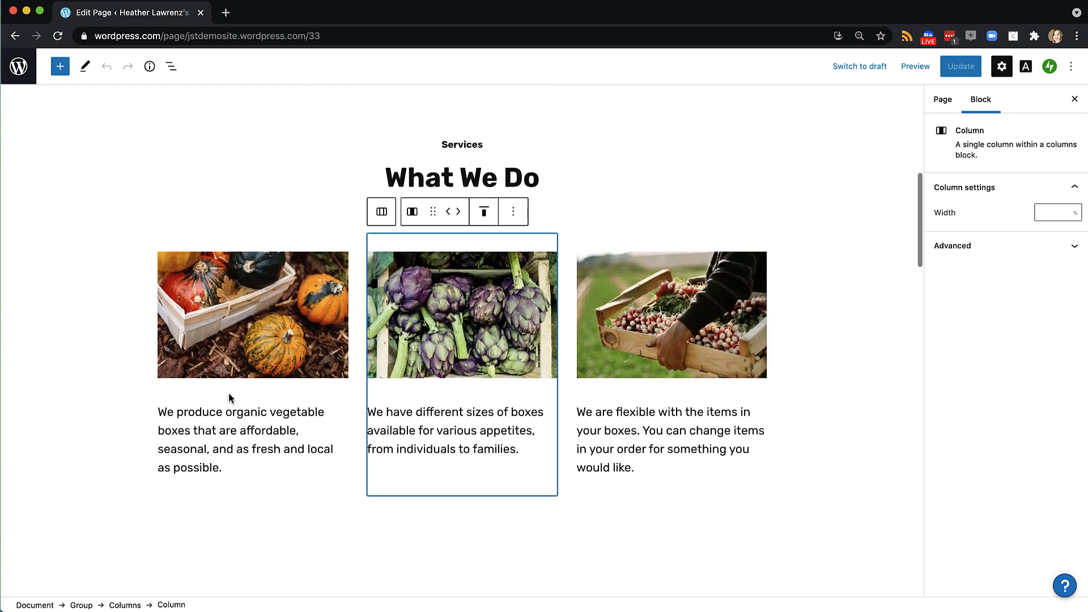
scroll(228, 392, "down", 17)
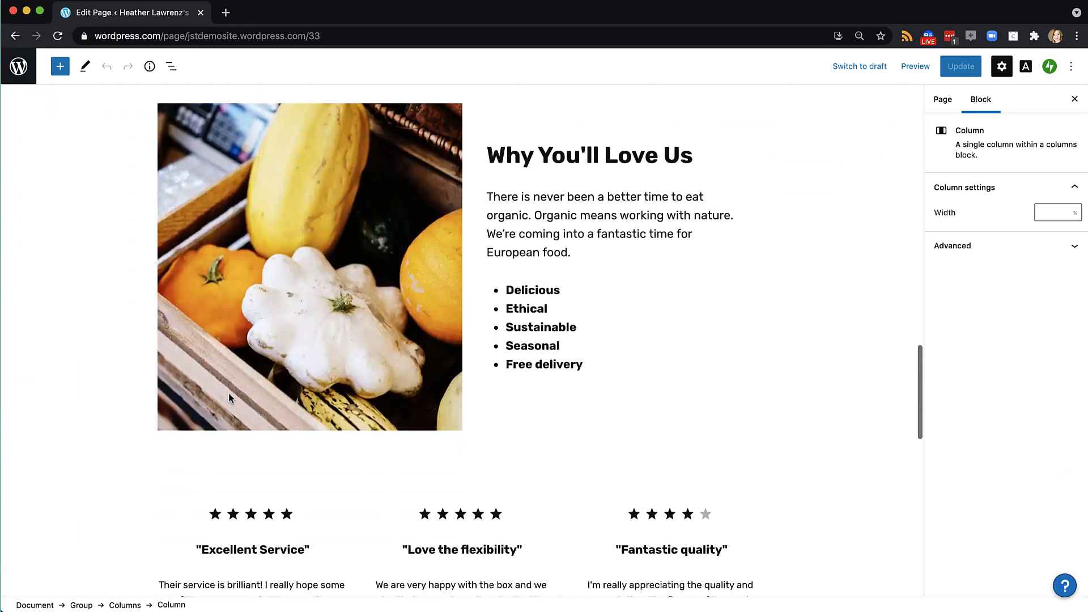
scroll(229, 392, "down", 15)
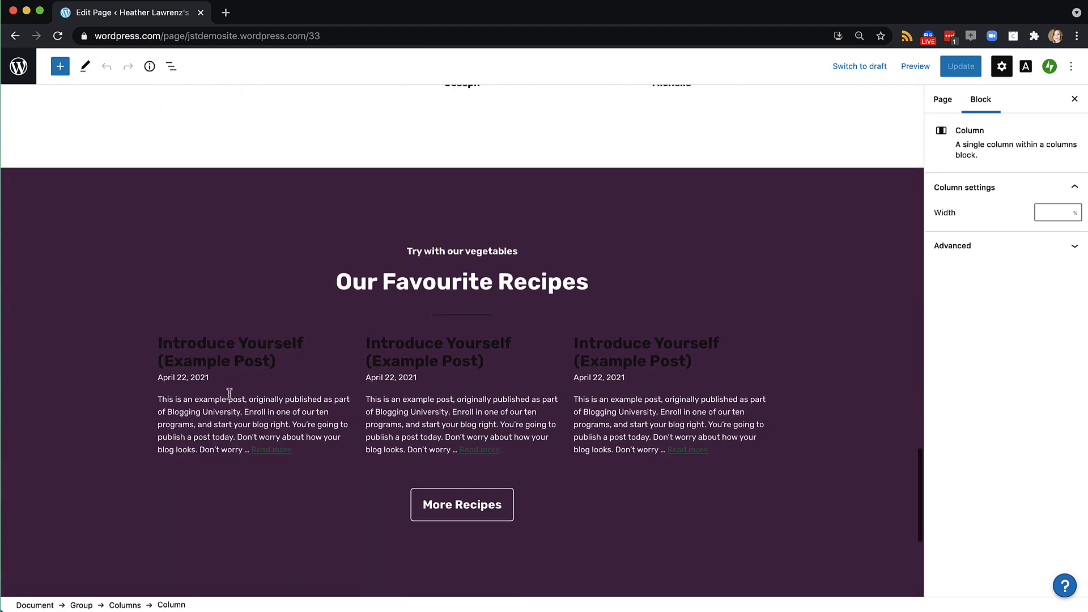
scroll(229, 393, "down", 5)
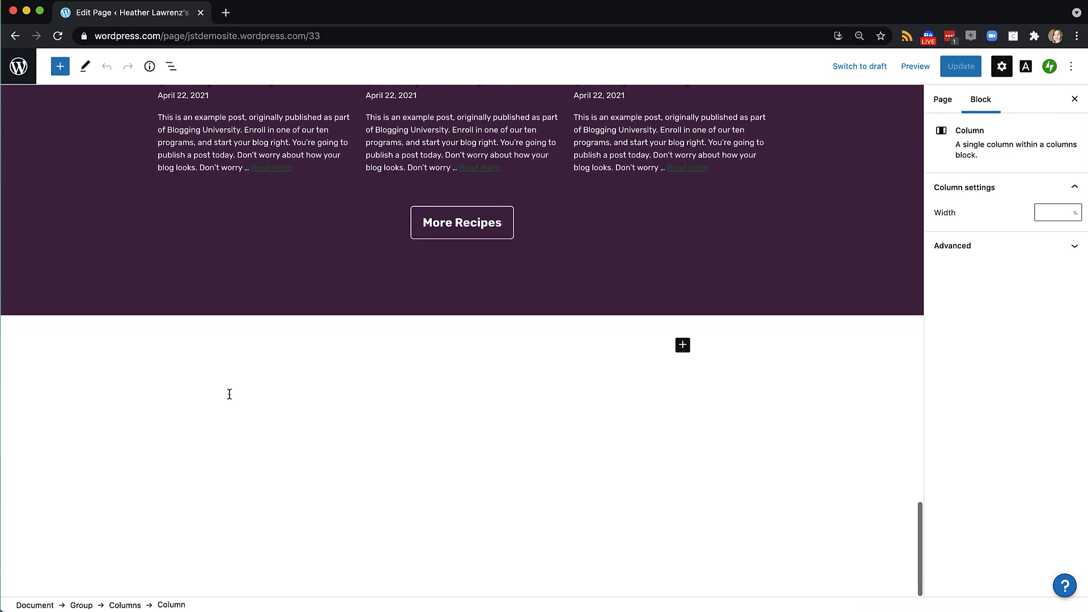
scroll(229, 394, "up", 20)
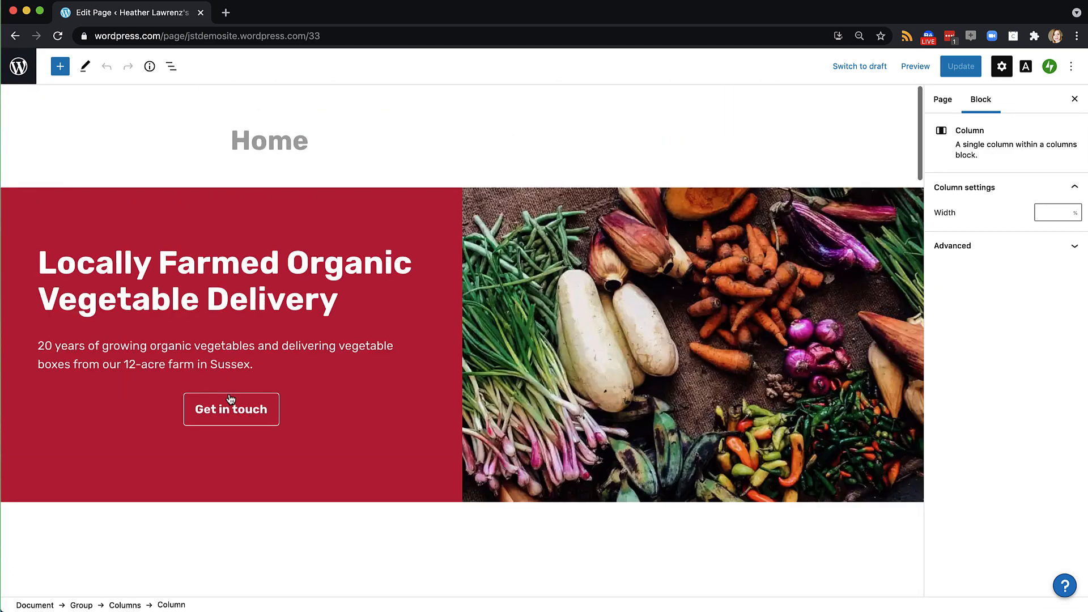
Replace the hero's vegetable photo with the uploaded hector-martinez-EG49vTtKdvl-unsplash.jpg laptop-and-cameras photo
left_click(491, 298)
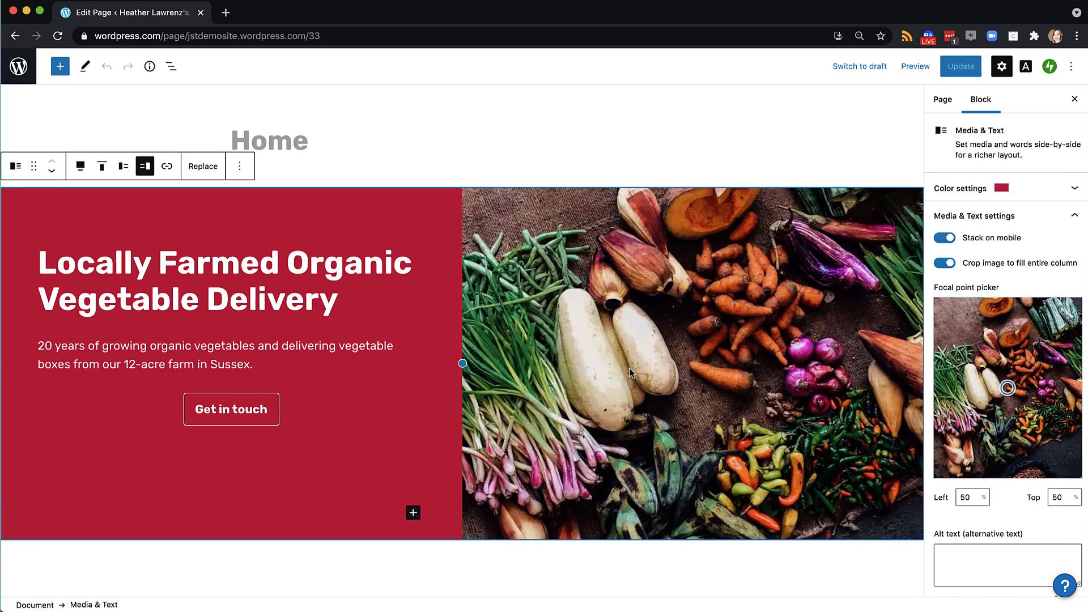
left_click(201, 168)
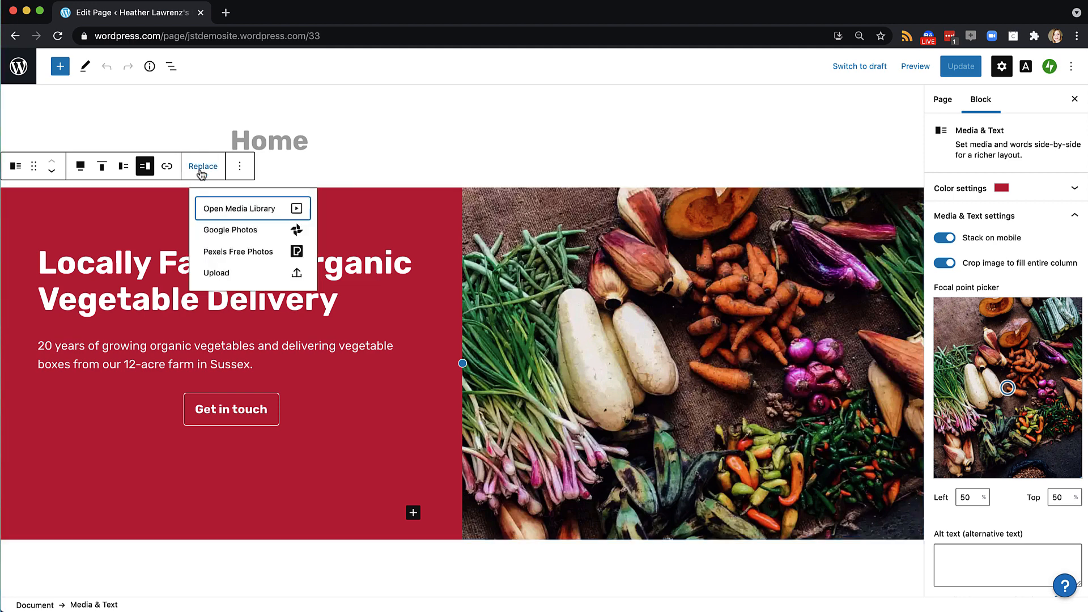
left_click(219, 275)
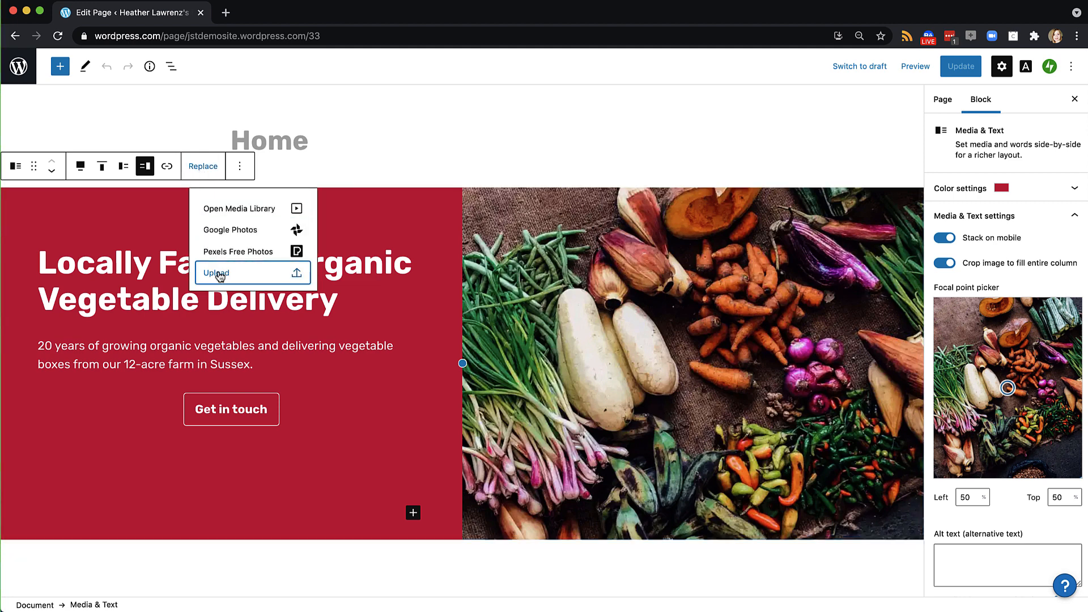
left_click(600, 149)
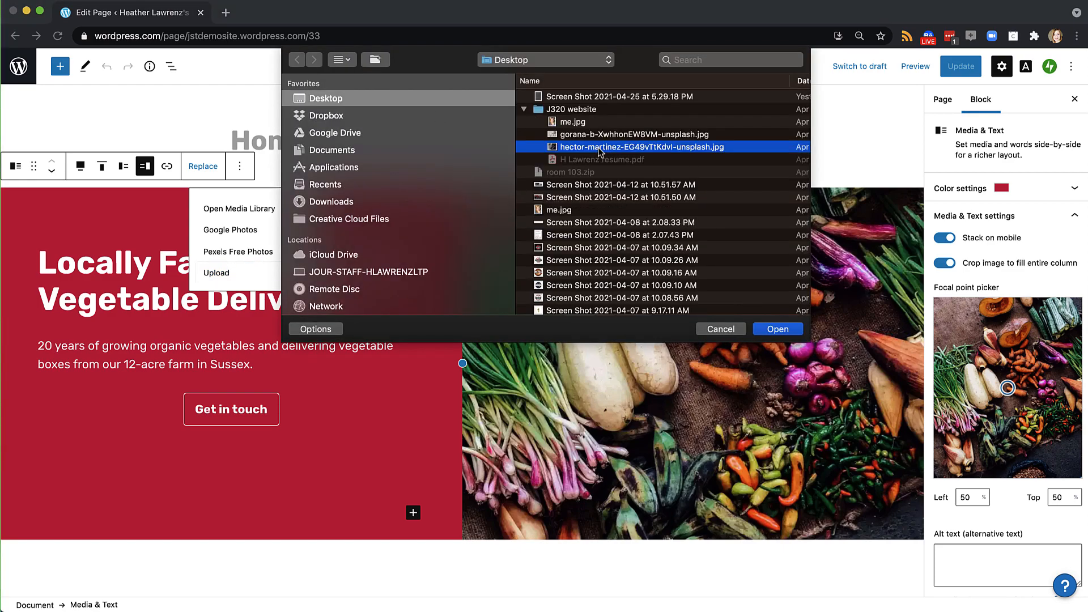
key("space")
key("space")
left_click(602, 136)
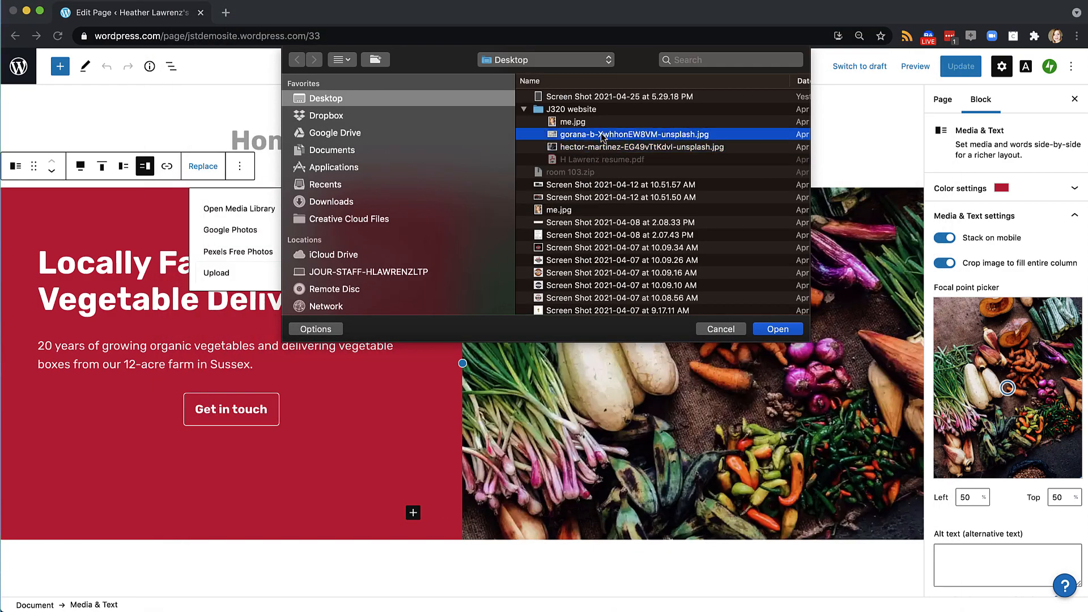
key("space")
key("space")
left_click(601, 149)
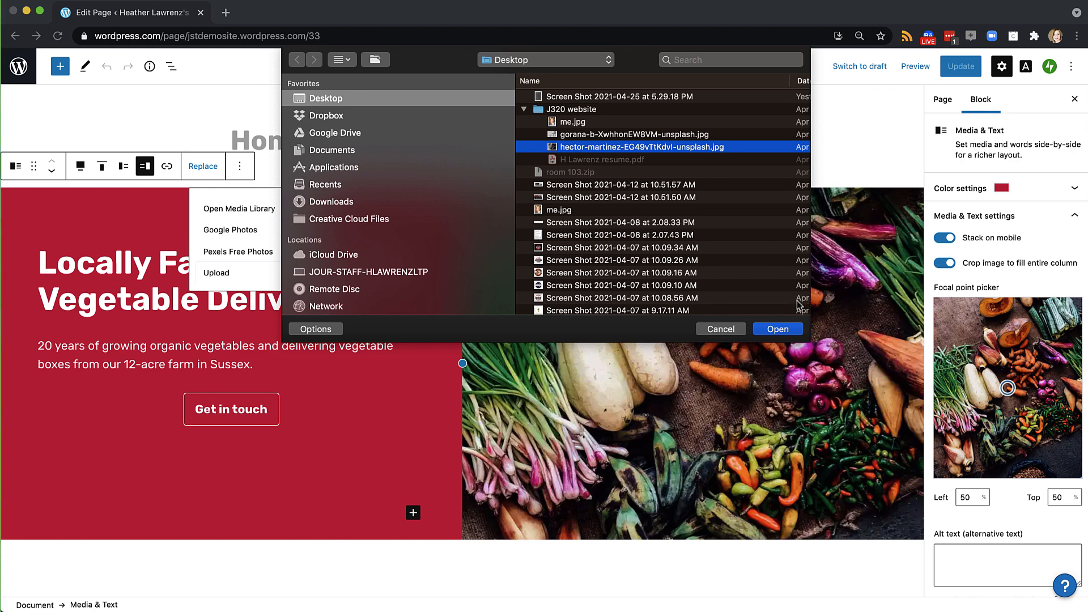
left_click(775, 330)
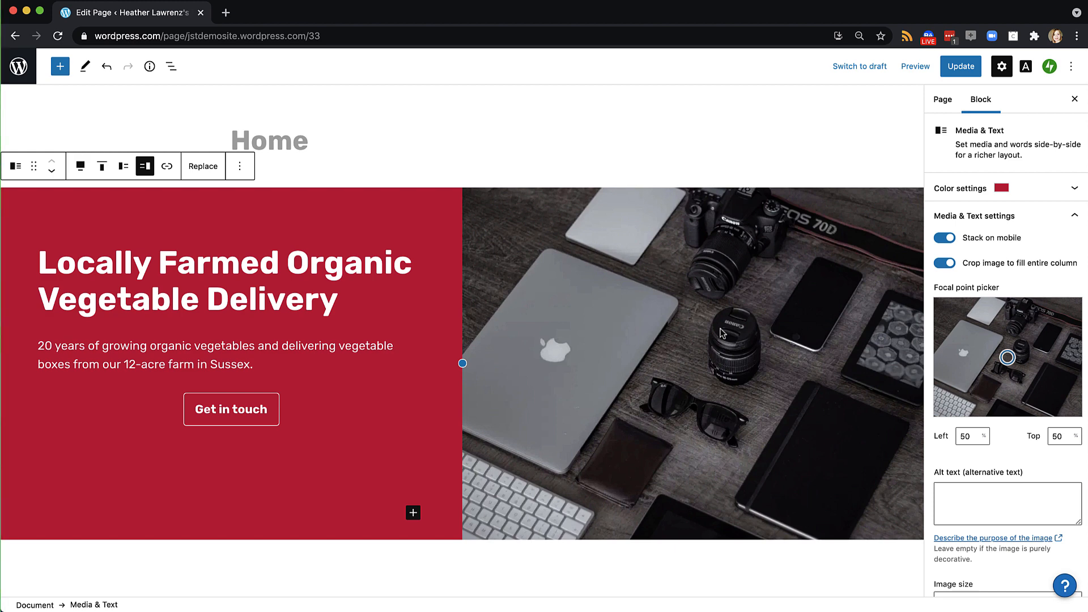
Change the hero heading to 'Welcome to my portfolio' and the paragraph to 'One sentence professional identity statement.'
left_click(339, 300)
left_click_drag(339, 300, 32, 268)
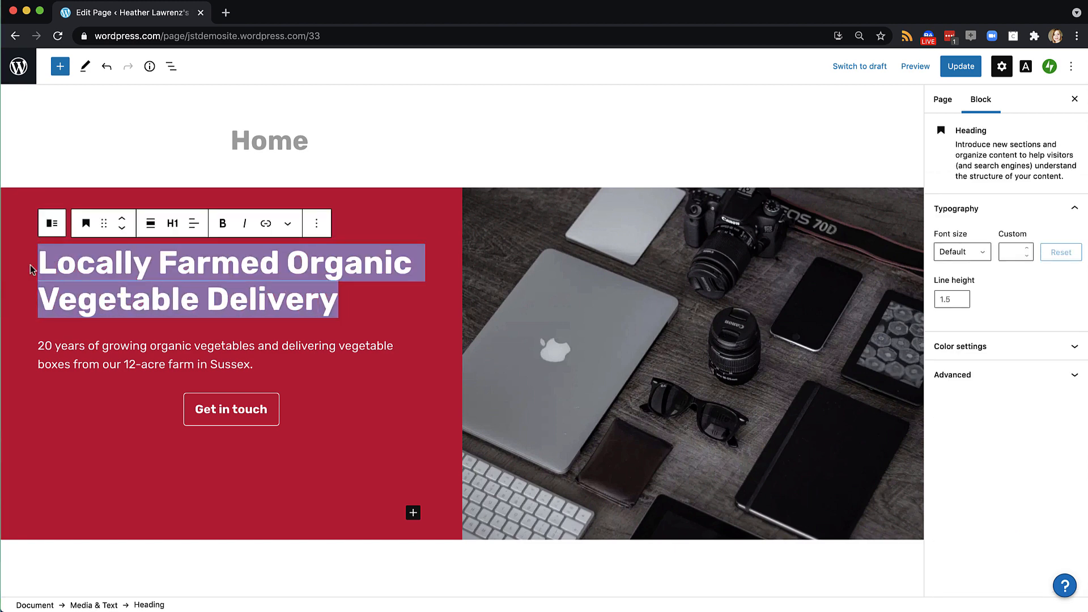
type("Weo")
key("BackSpace")
type("lcome to my portf")
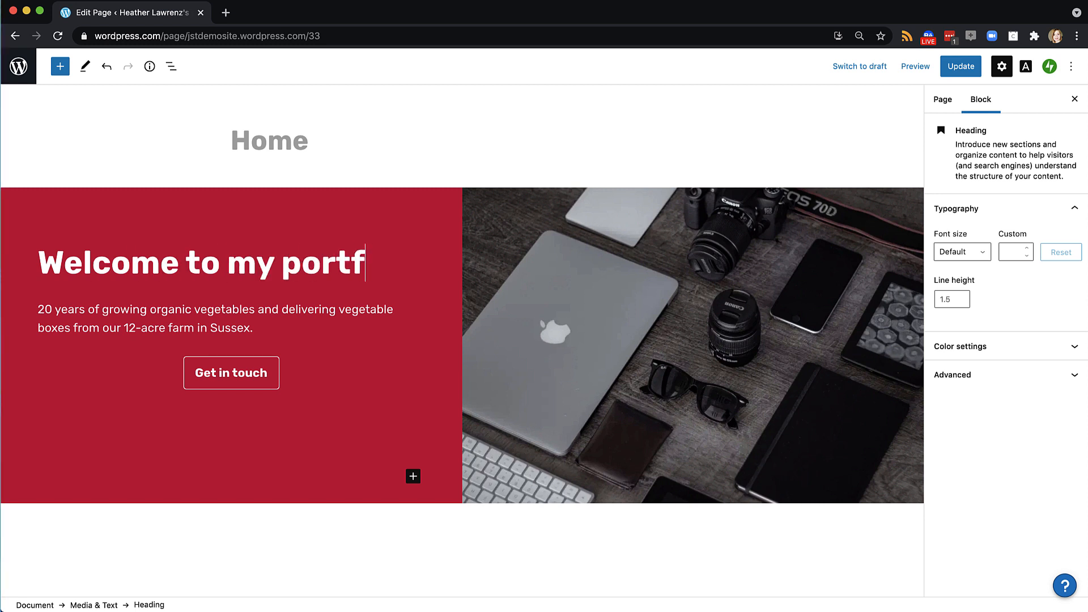
type("olio")
left_click_drag(254, 328, 38, 311)
type("One sentence ")
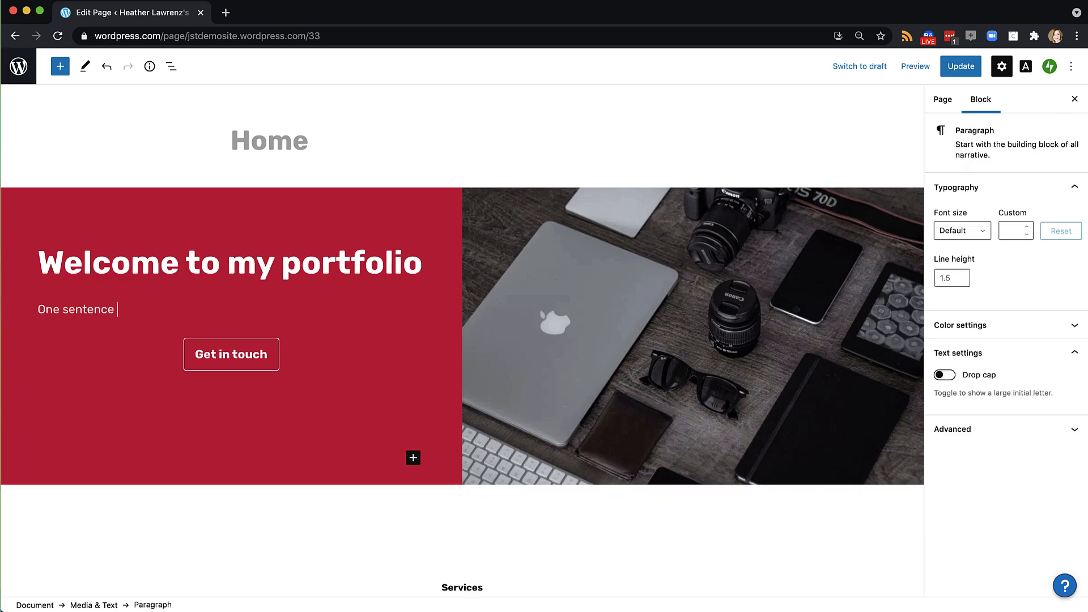
type("professional identity statement.")
Relabel the Get in touch button 'View my resume' and link it to the Resume page instead of /contact
left_click(233, 354)
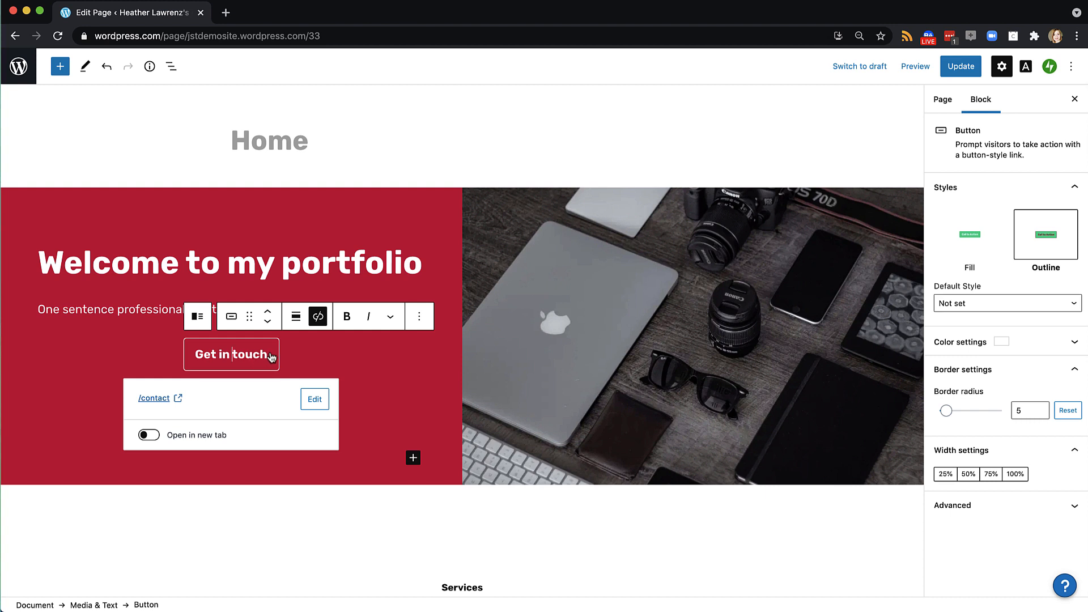
left_click_drag(267, 357, 197, 357)
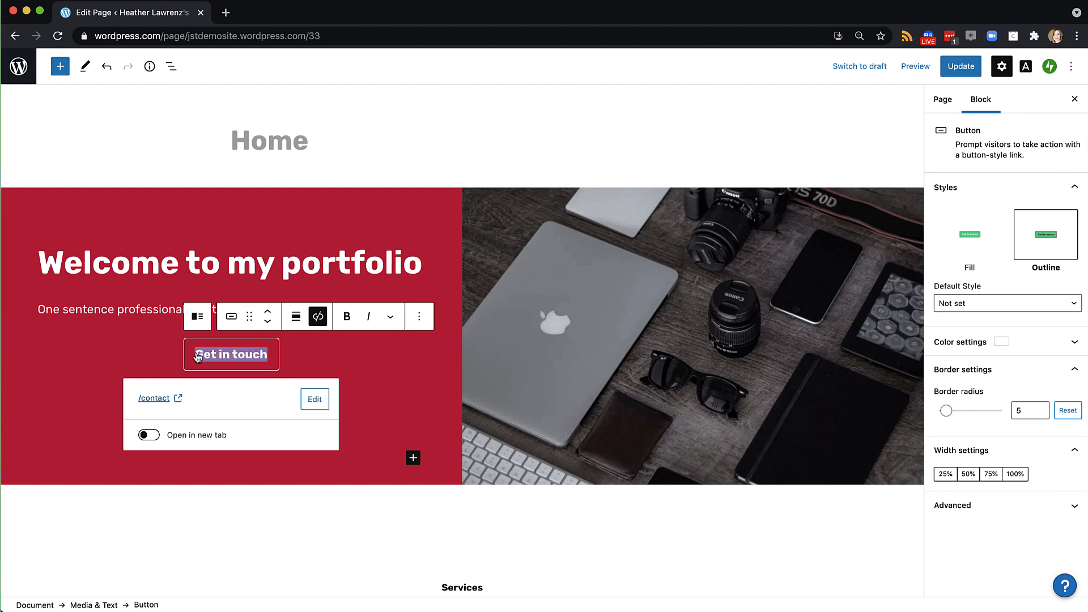
type("View my resume")
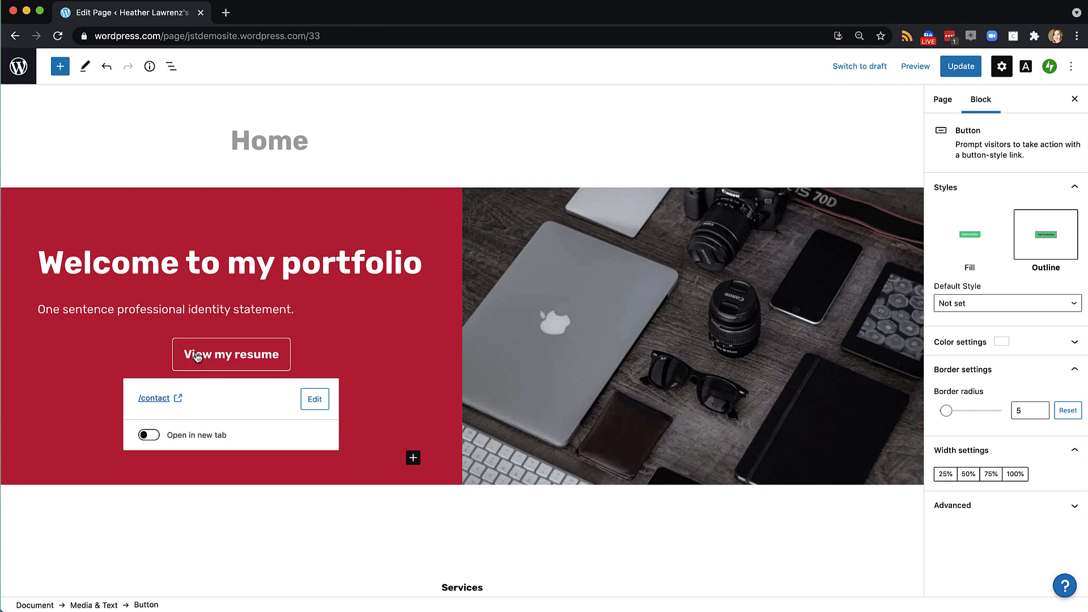
left_click(315, 400)
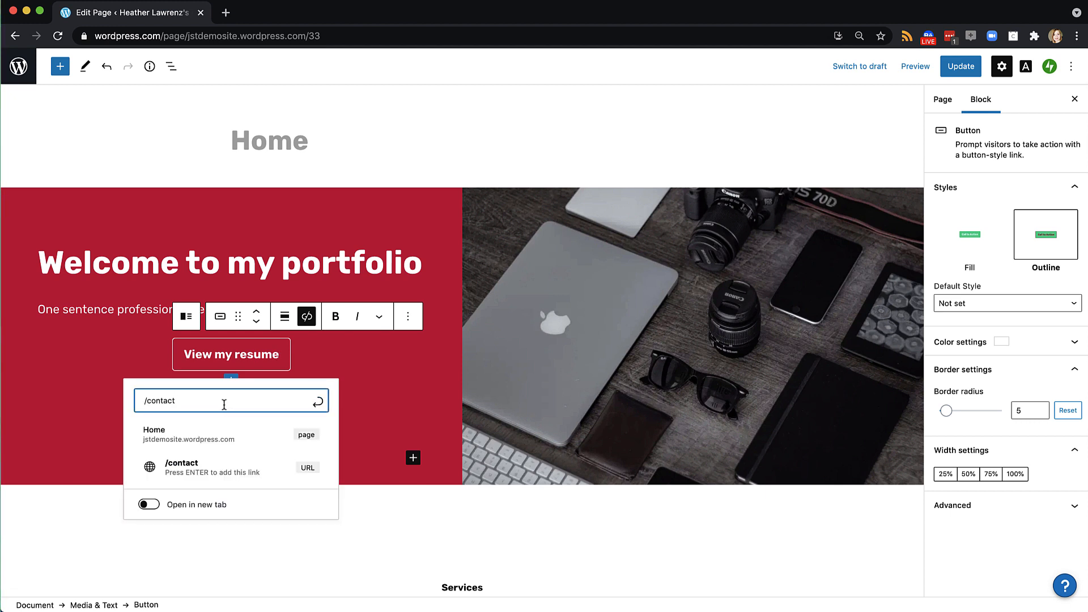
left_click_drag(225, 404, 104, 403)
type("res")
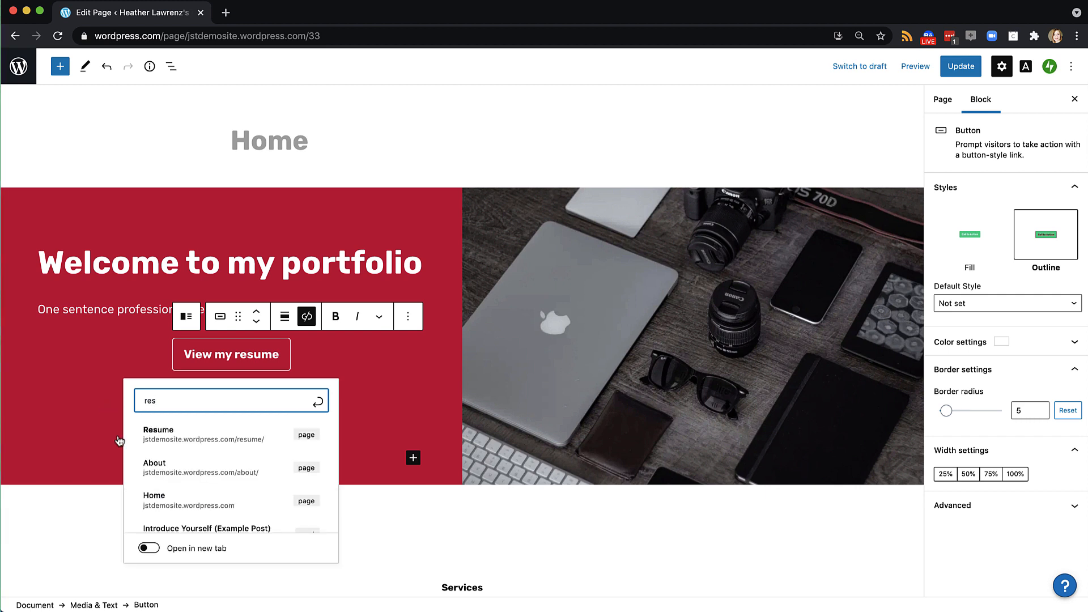
left_click(154, 436)
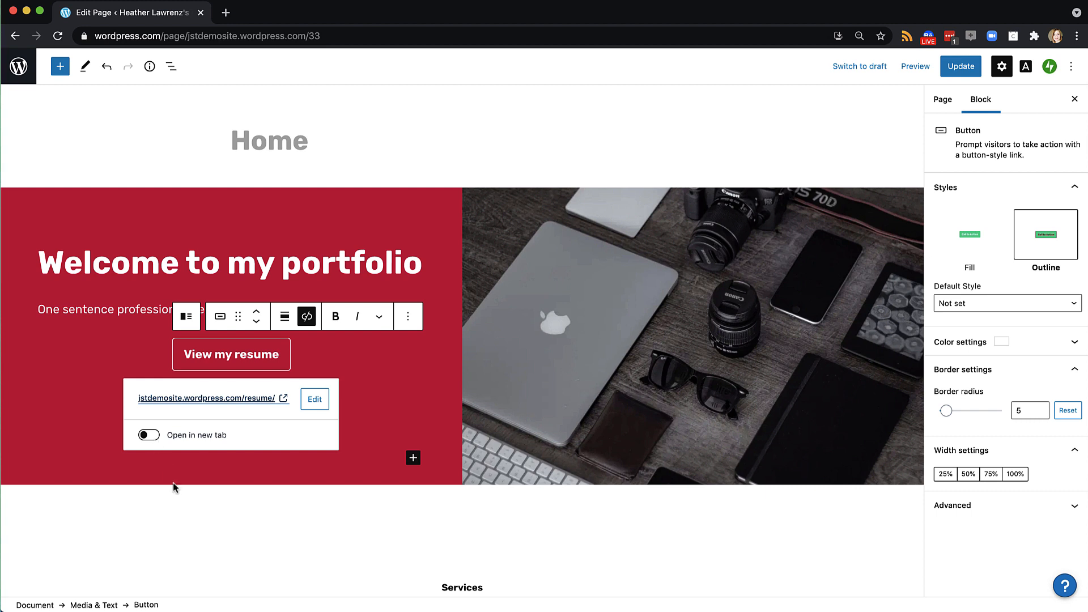
left_click(176, 497)
Show the colour settings of the hero's Media & Text block
left_click(363, 207)
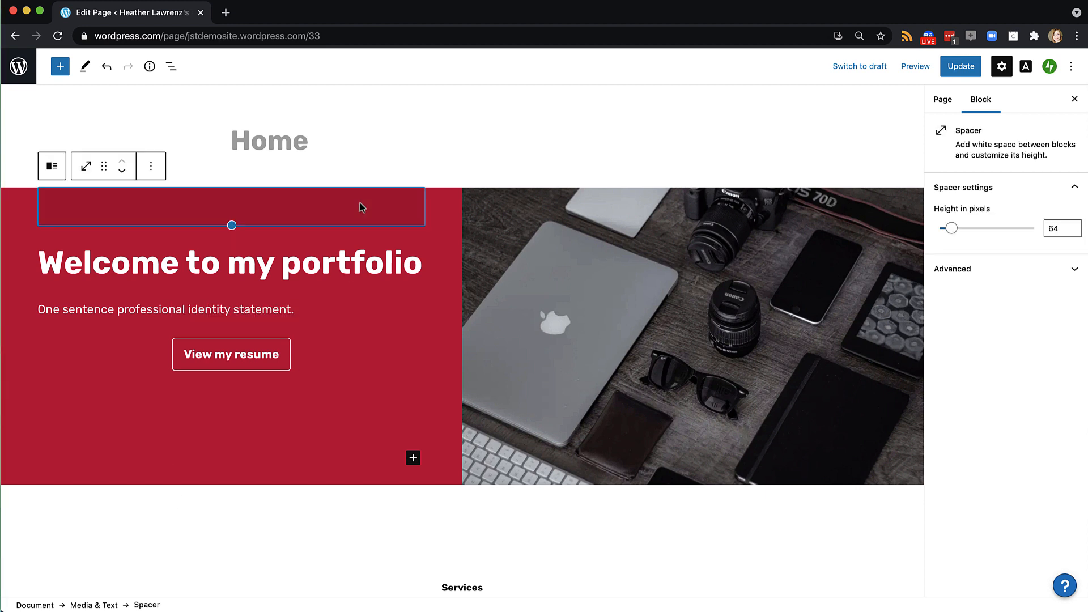
left_click(443, 233)
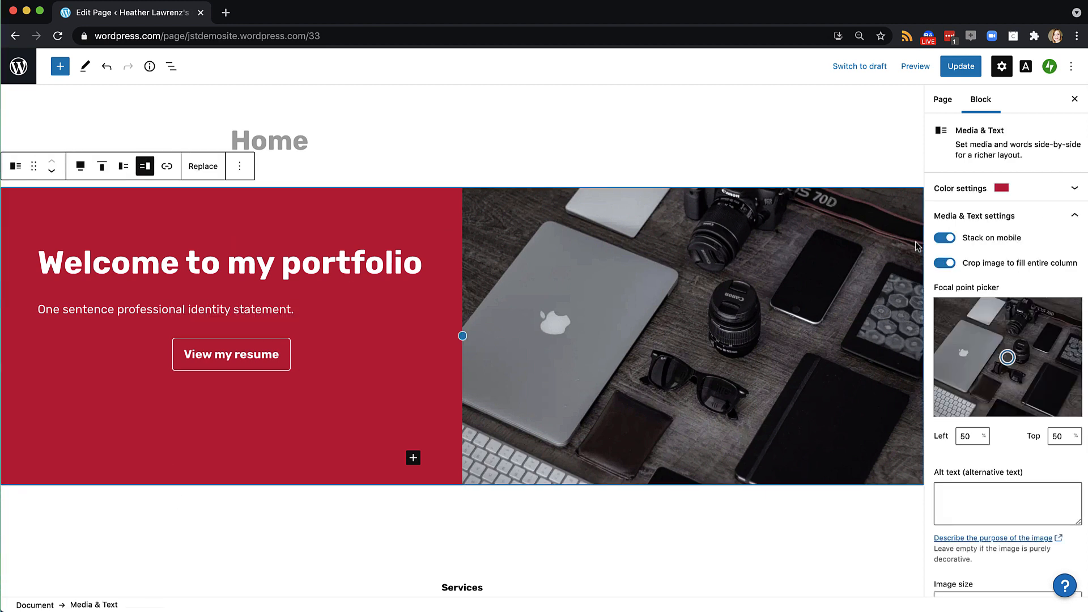
left_click(1075, 188)
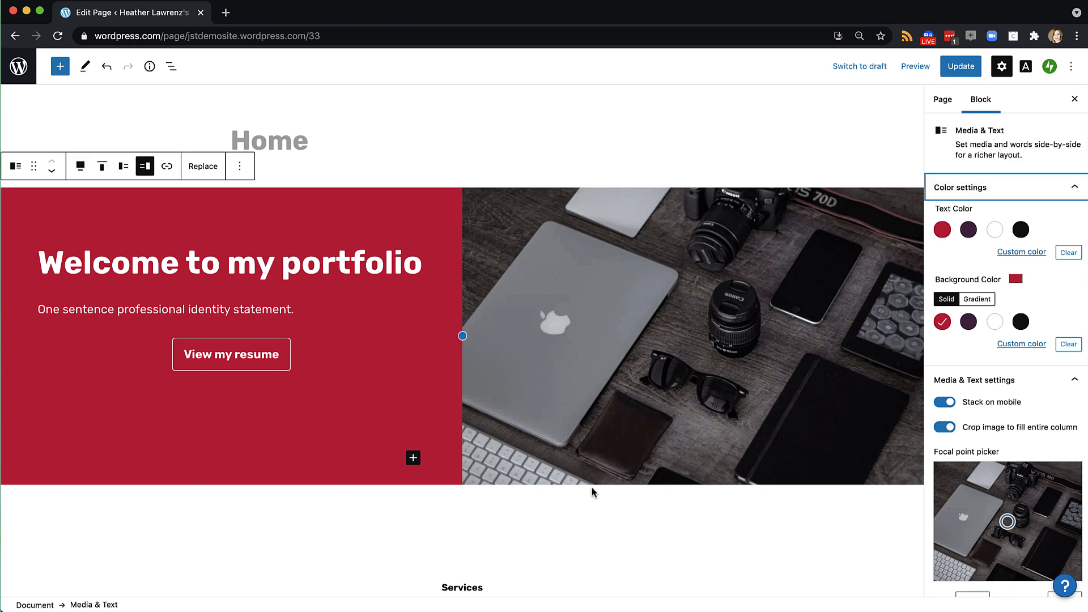
Change the services label to 'My work' and the 'What We Do' heading to 'Take a look at my collected work'
left_click(591, 517)
scroll(591, 517, "down", 6)
double_click(467, 225)
type("My work")
left_click_drag(539, 261, 393, 265)
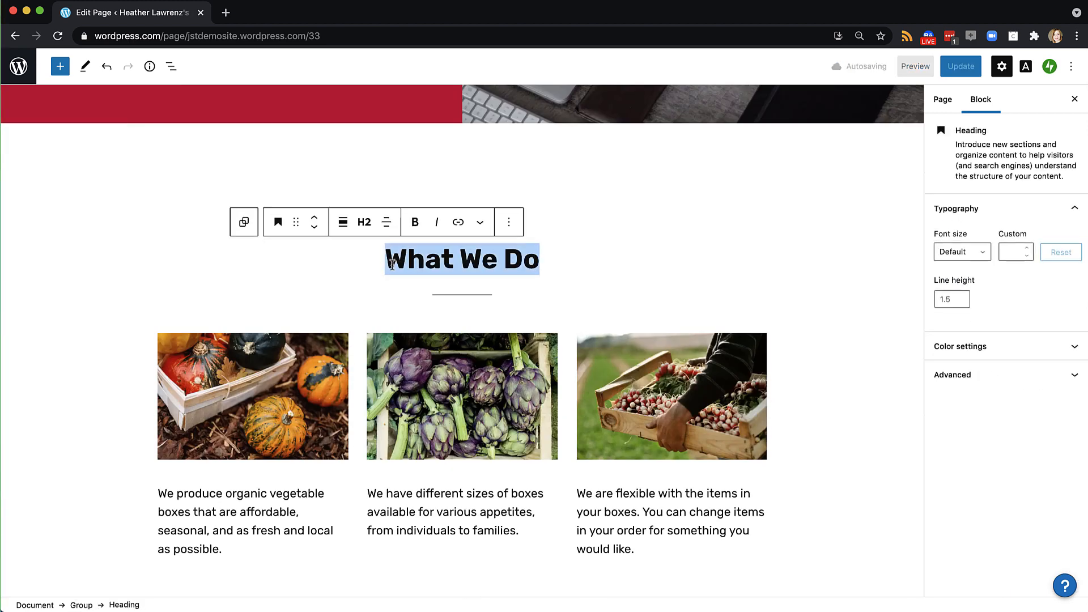
type("Take a look at my collected work")
left_click(301, 491)
scroll(283, 396, "down", 2)
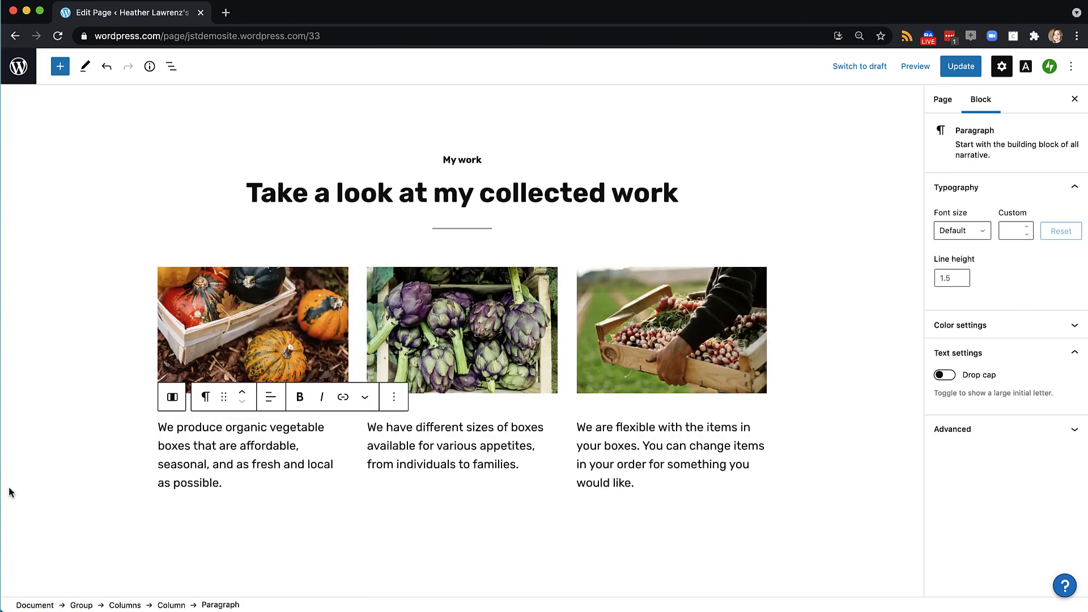
left_click_drag(230, 484, 154, 435)
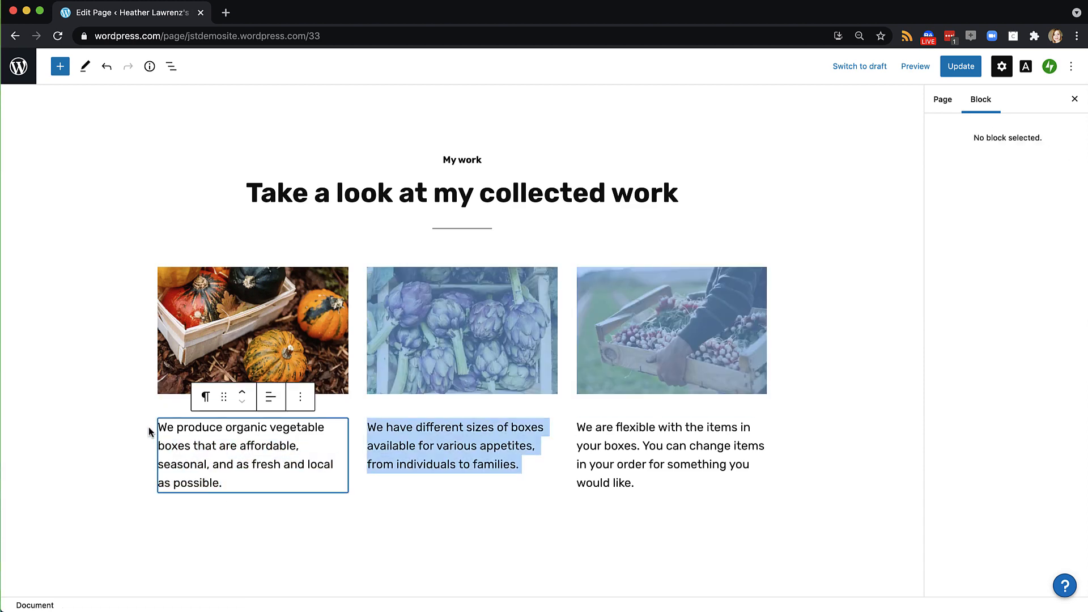
Replace the first column's pumpkin image with an uploaded notebook-and-laptop photo
left_click(213, 372)
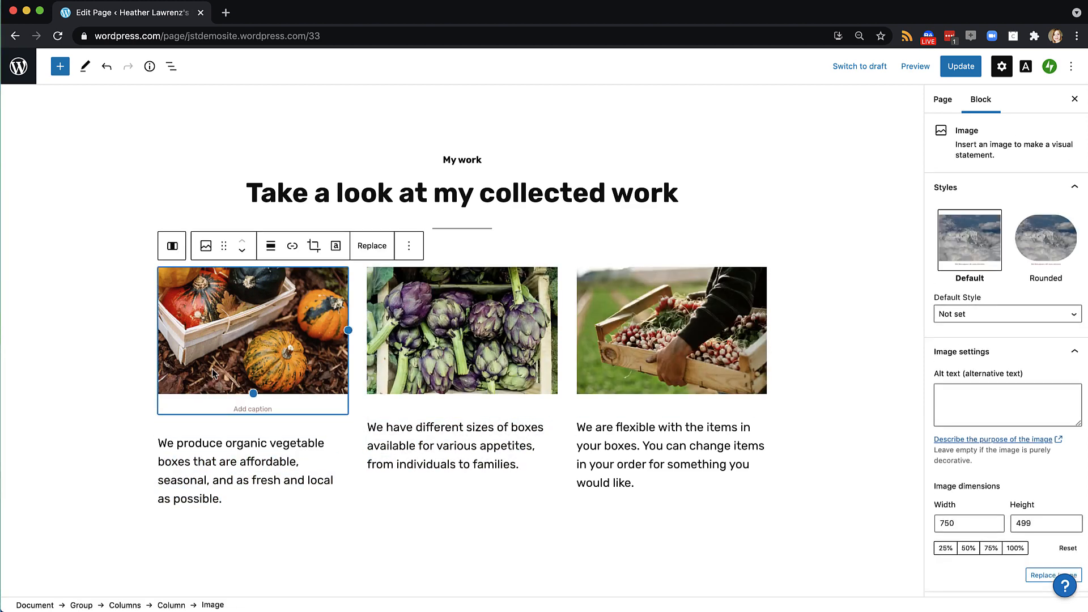
left_click(380, 247)
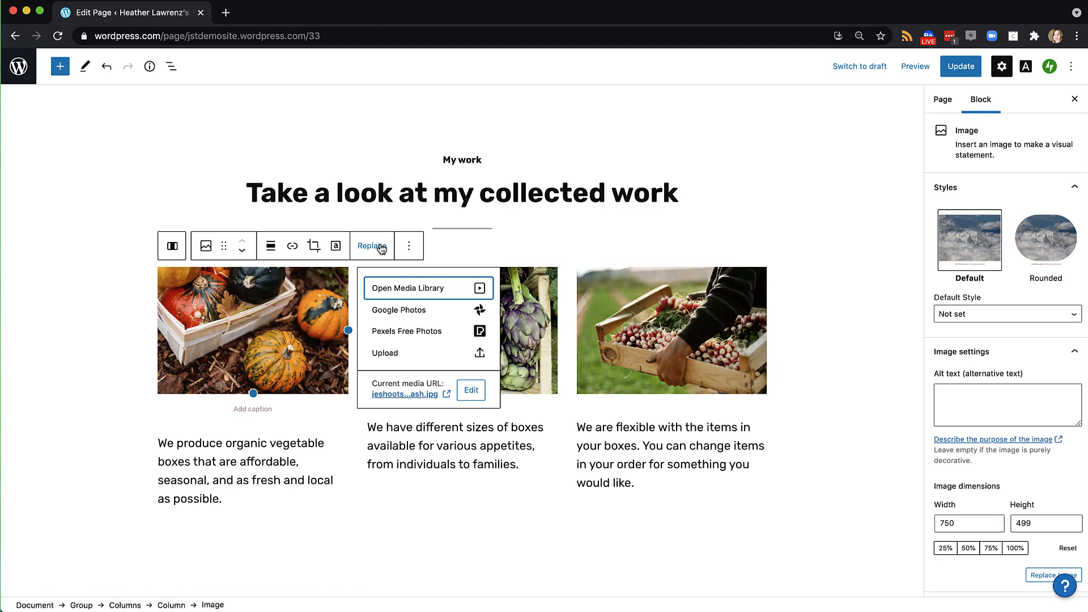
left_click(395, 359)
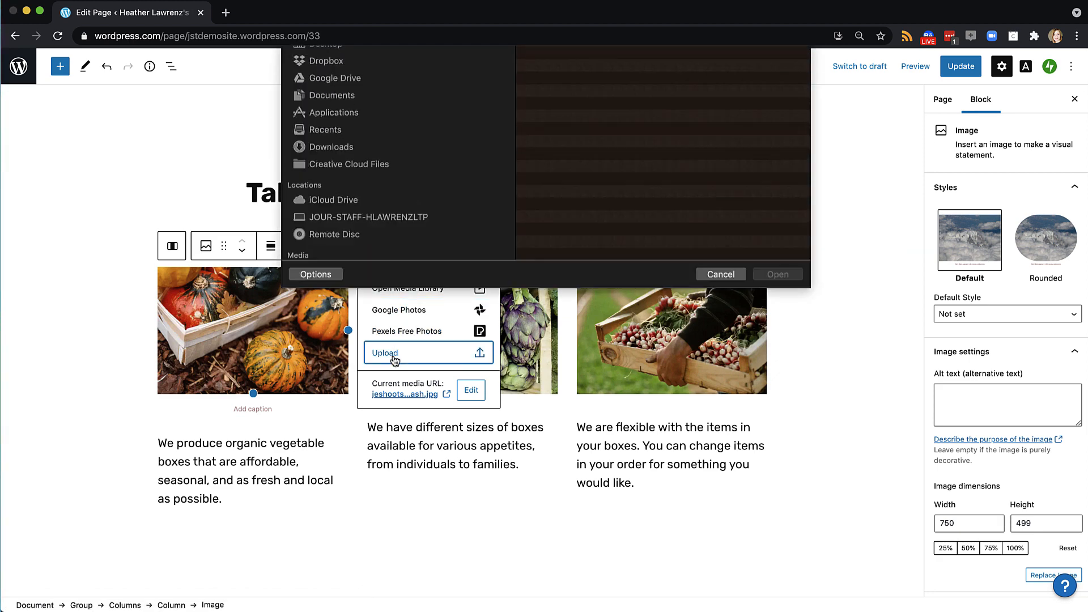
left_click(607, 110)
left_click(777, 329)
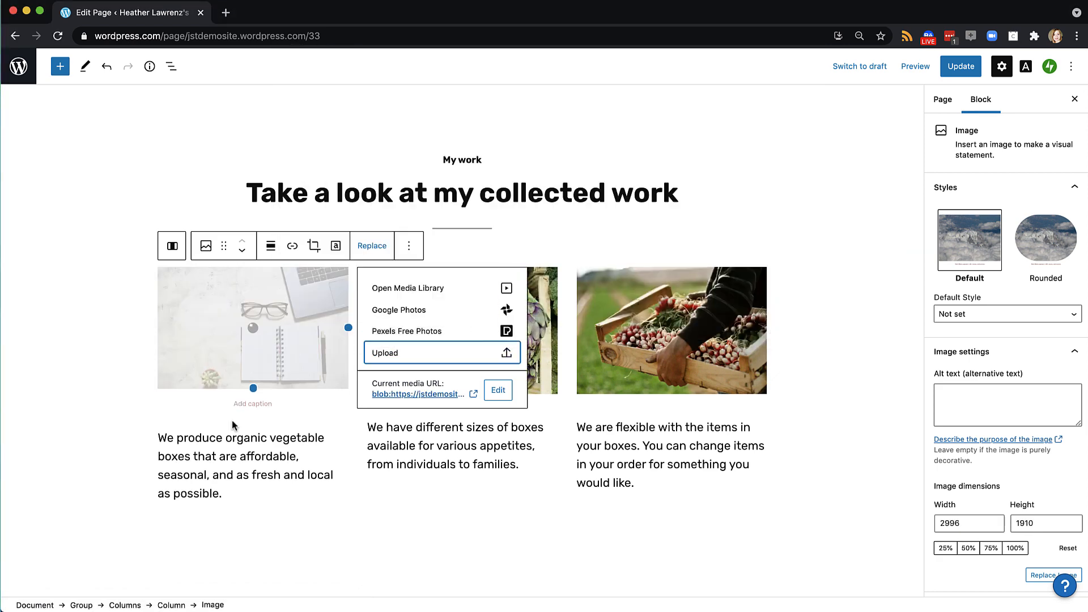
Rewrite the first column's paragraph about technology and link 'Go to my blog.' to the Blog page
left_click_drag(225, 479, 159, 425)
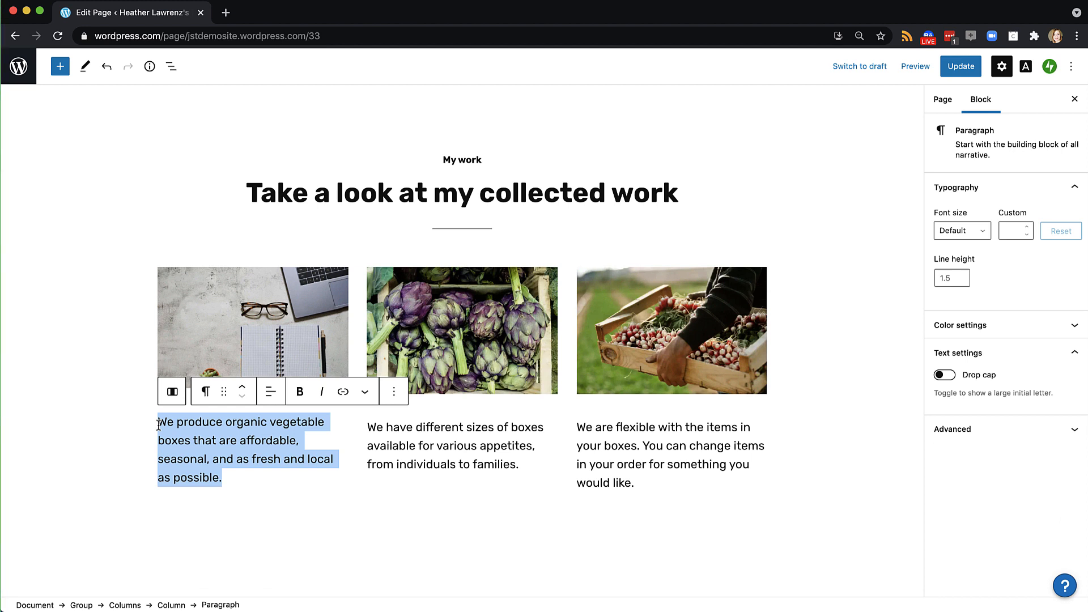
type("Technology spaces are always in flux - read some of my thoughts about the ")
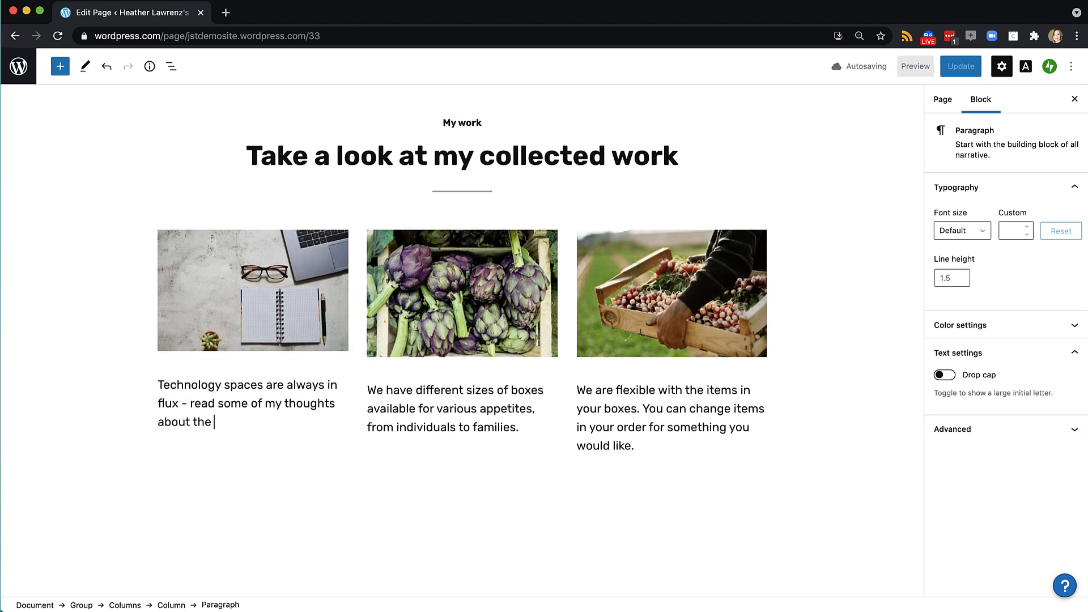
type("juncture of technology and creativity. Go to my blog.")
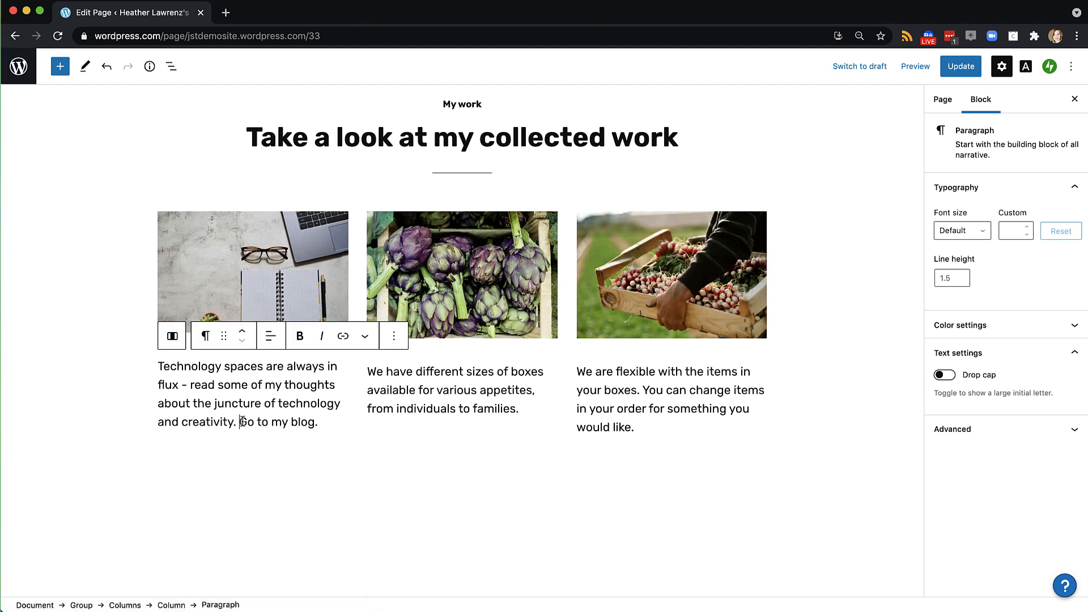
left_click_drag(240, 422, 318, 429)
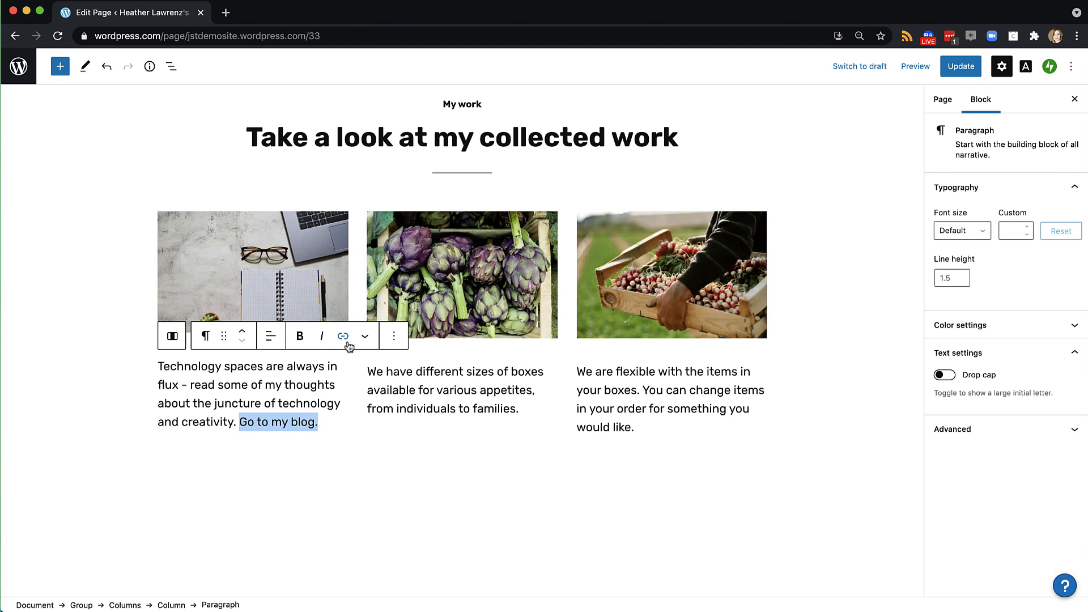
left_click(344, 337)
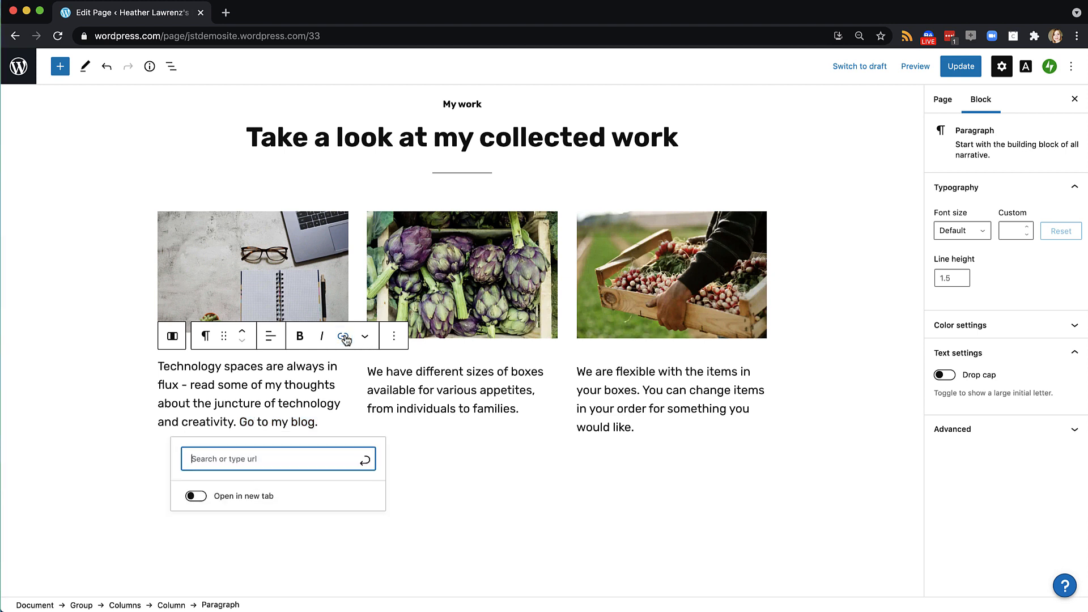
type("blog")
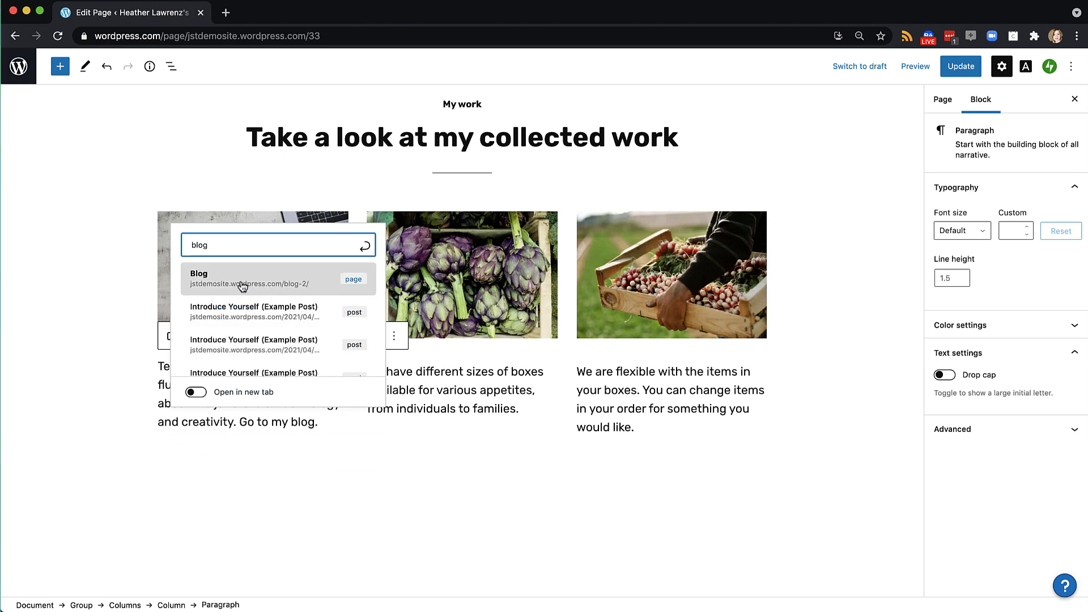
left_click(241, 285)
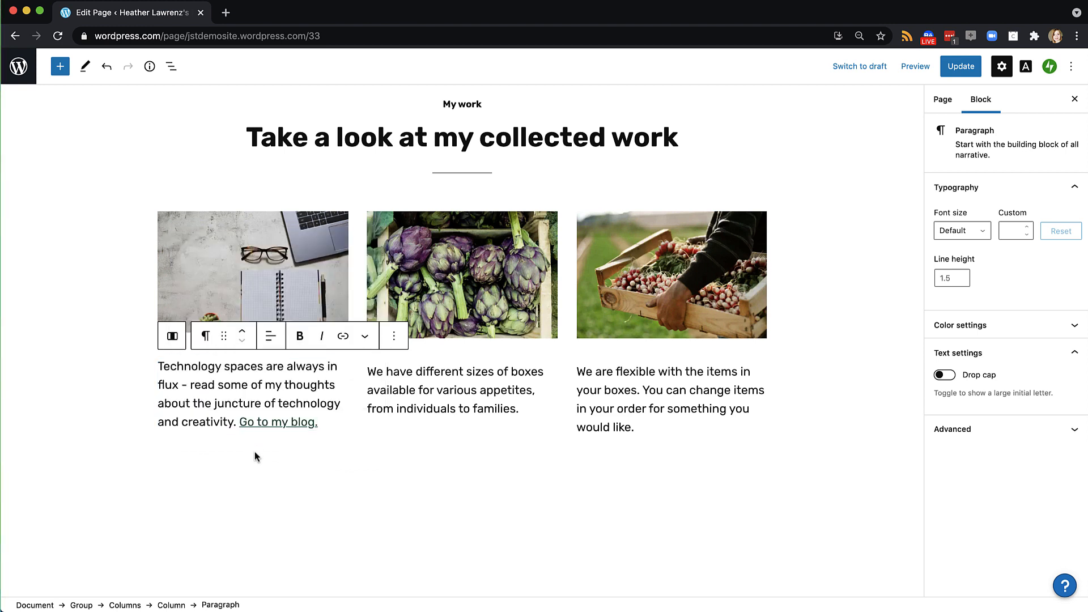
scroll(255, 456, "up", 2)
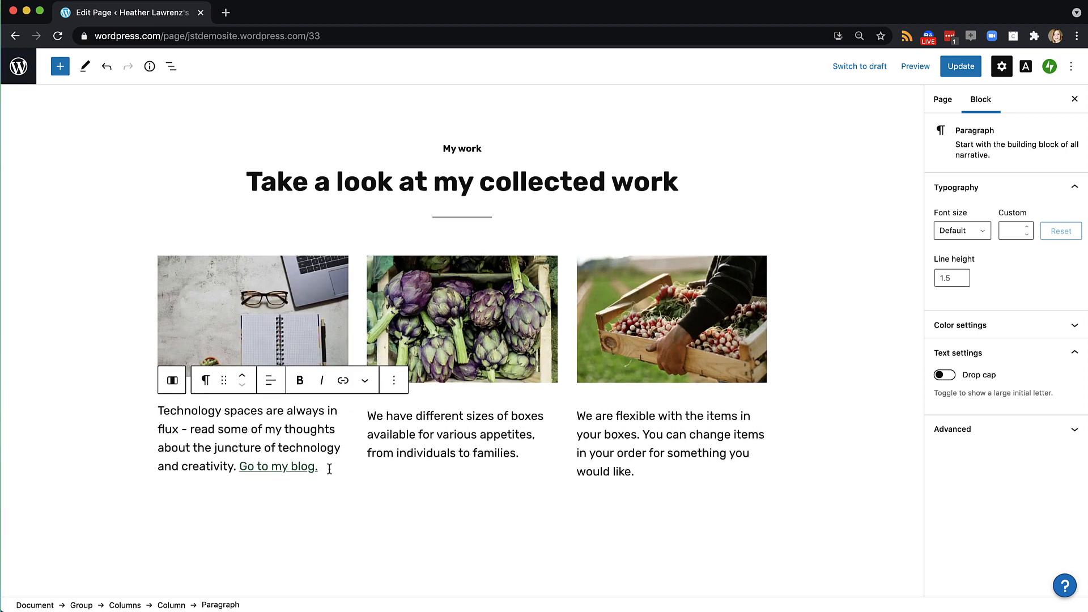
key("Return")
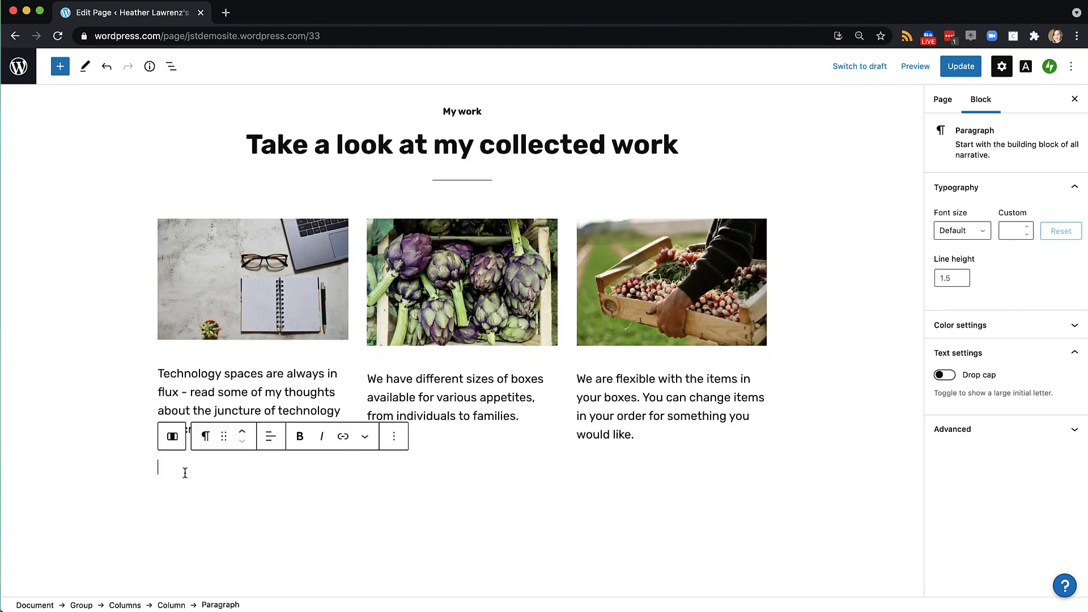
Add a Buttons block labelled 'Go to blog' and link it to the Blog page
left_click(60, 66)
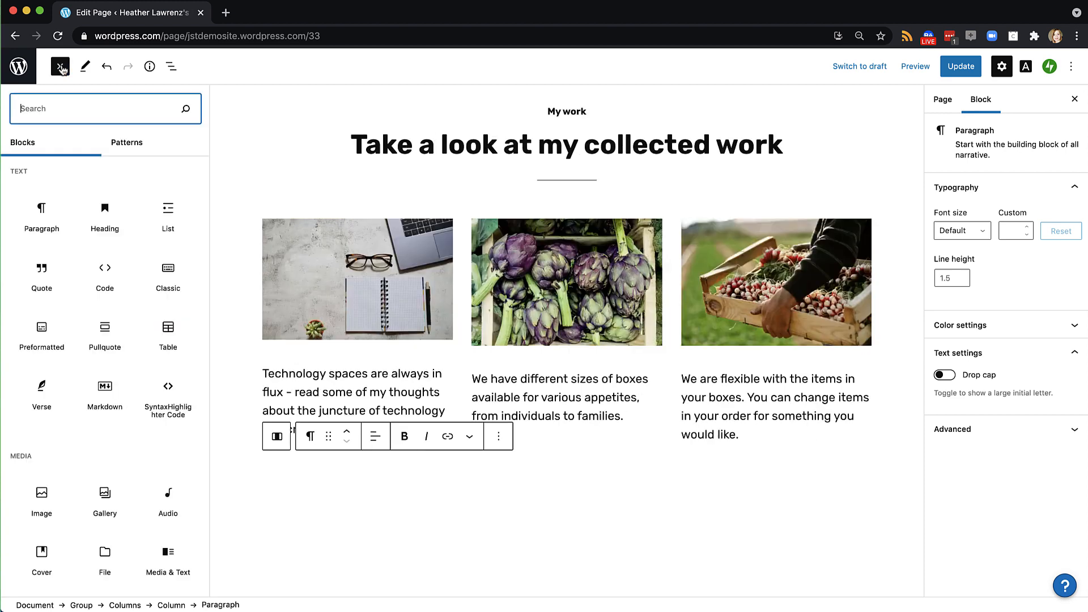
type("butt")
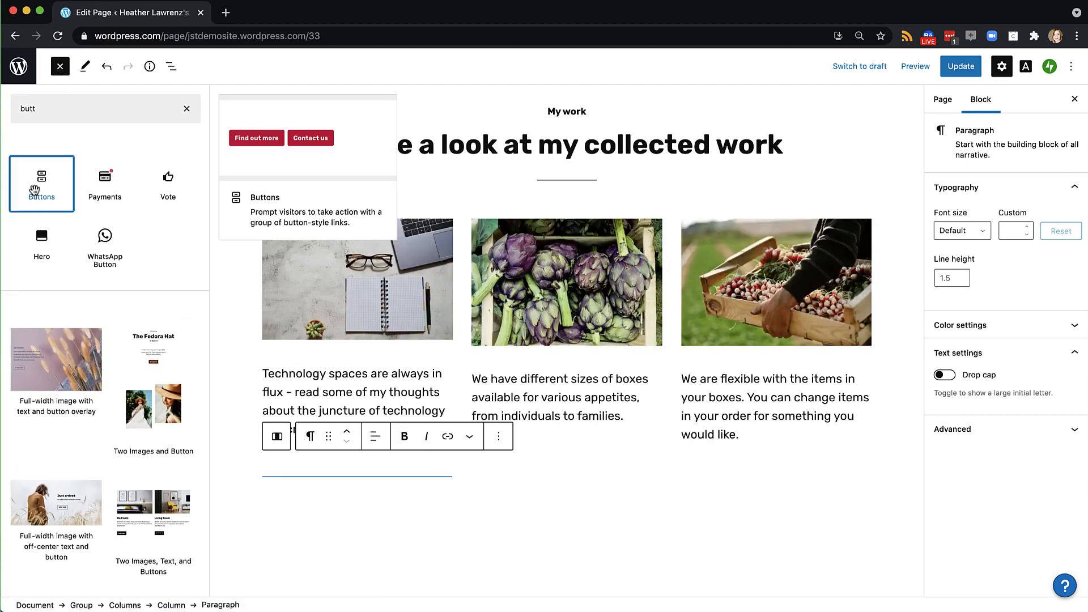
left_click(44, 177)
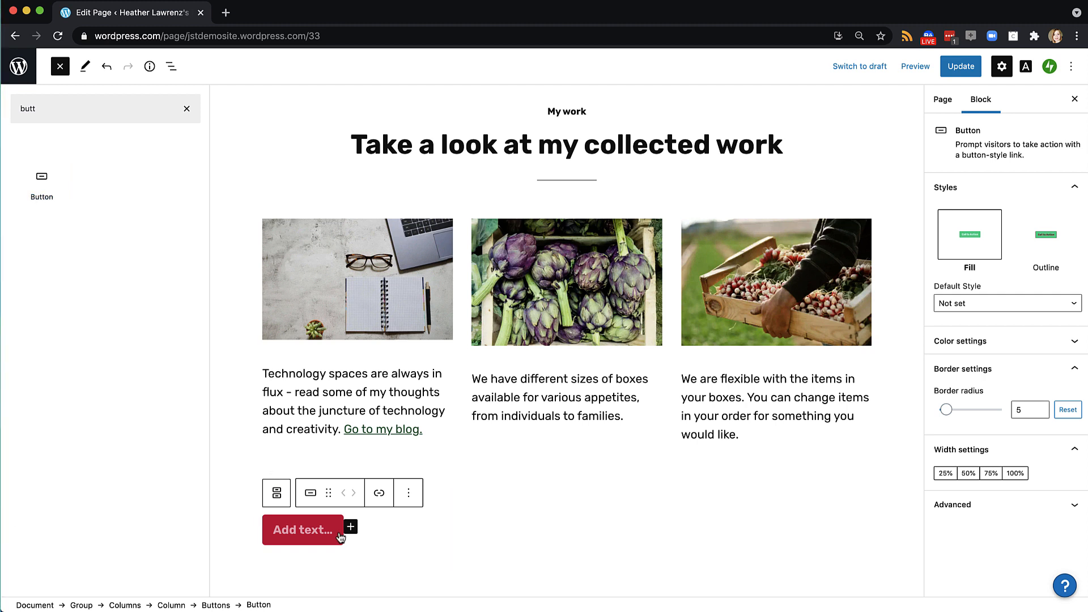
left_click(318, 530)
type("Go to blog")
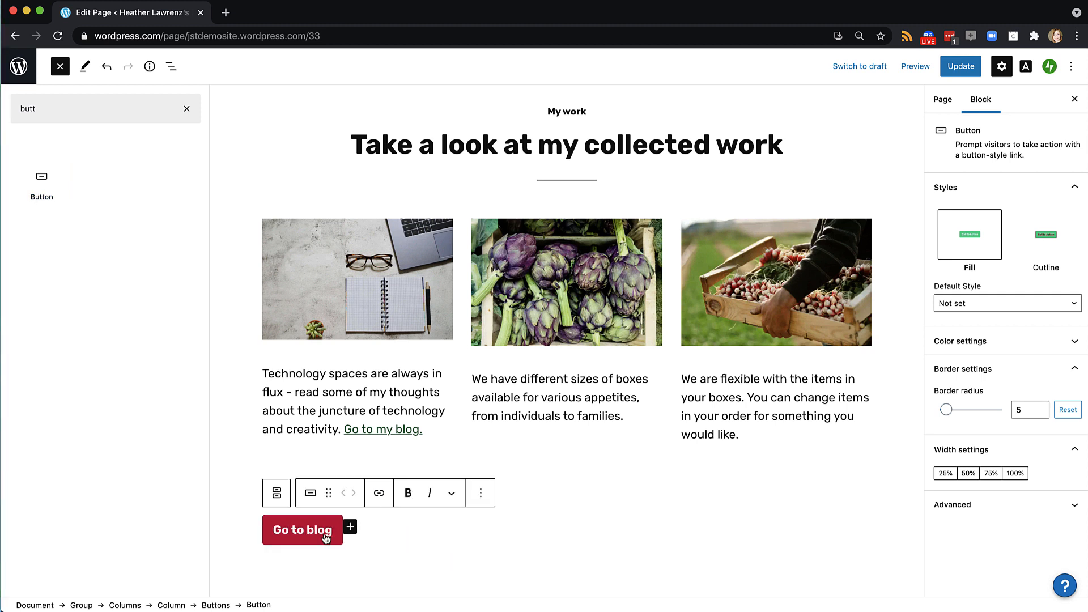
left_click(379, 493)
type("bl")
left_click(290, 411)
left_click(456, 536)
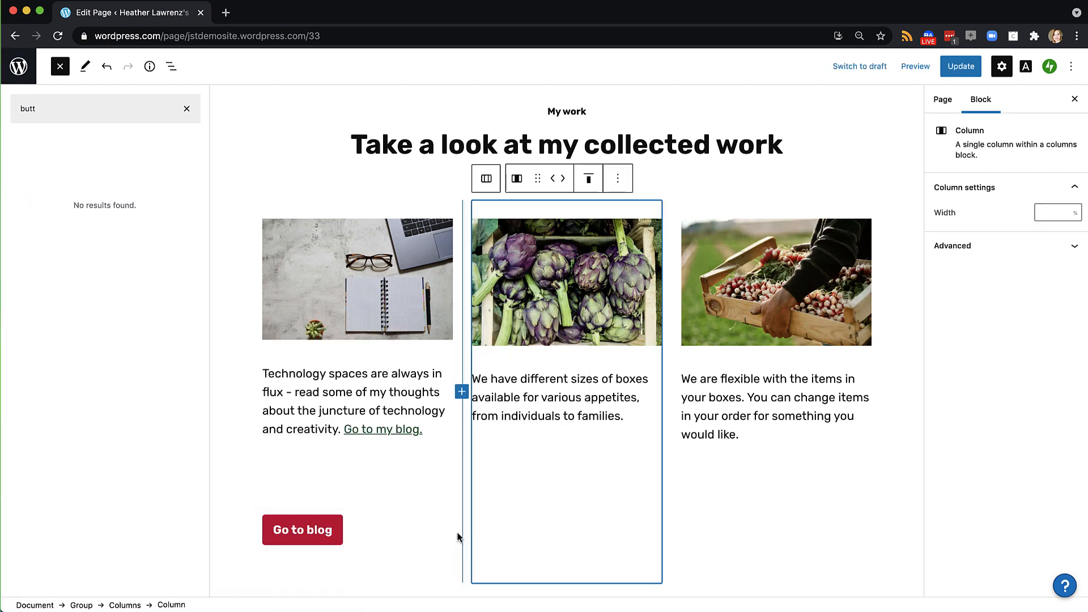
left_click(305, 536)
Keep the Go to blog button's Fill style and set its width to 100%
left_click(1046, 233)
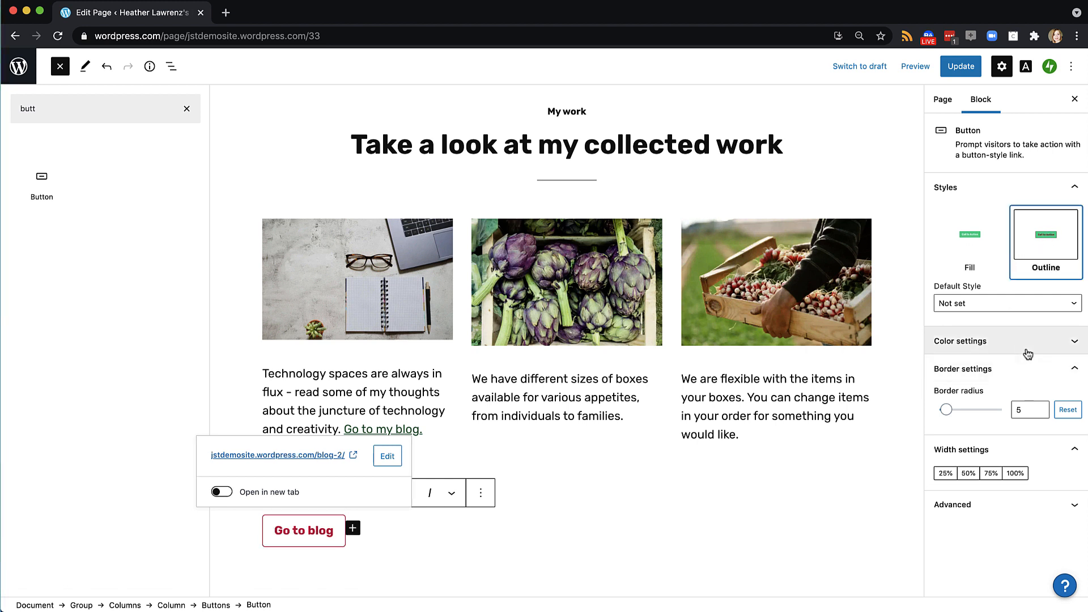
left_click(975, 235)
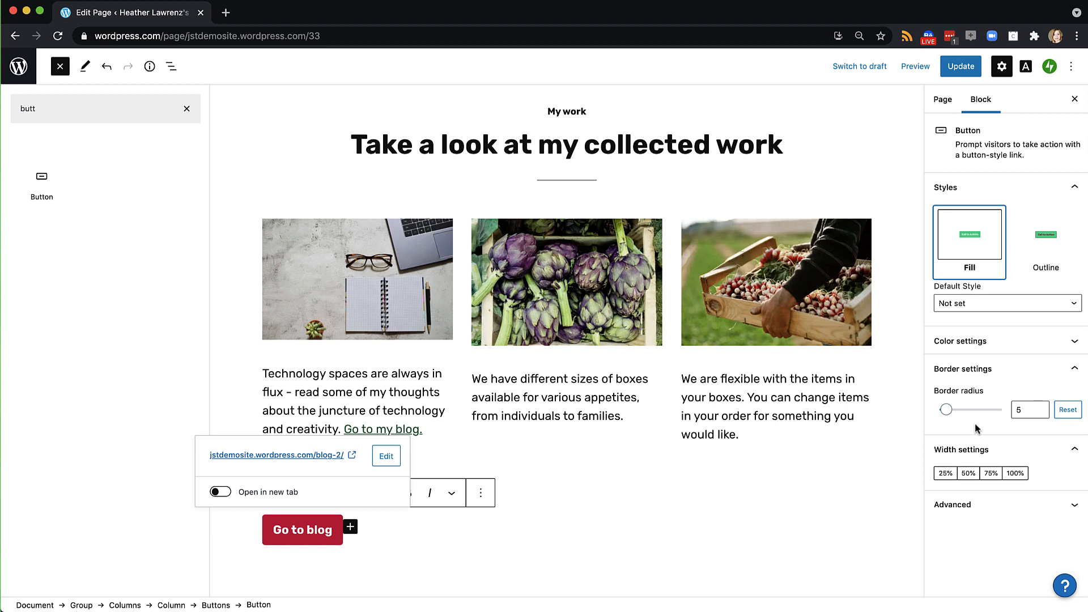
left_click(969, 474)
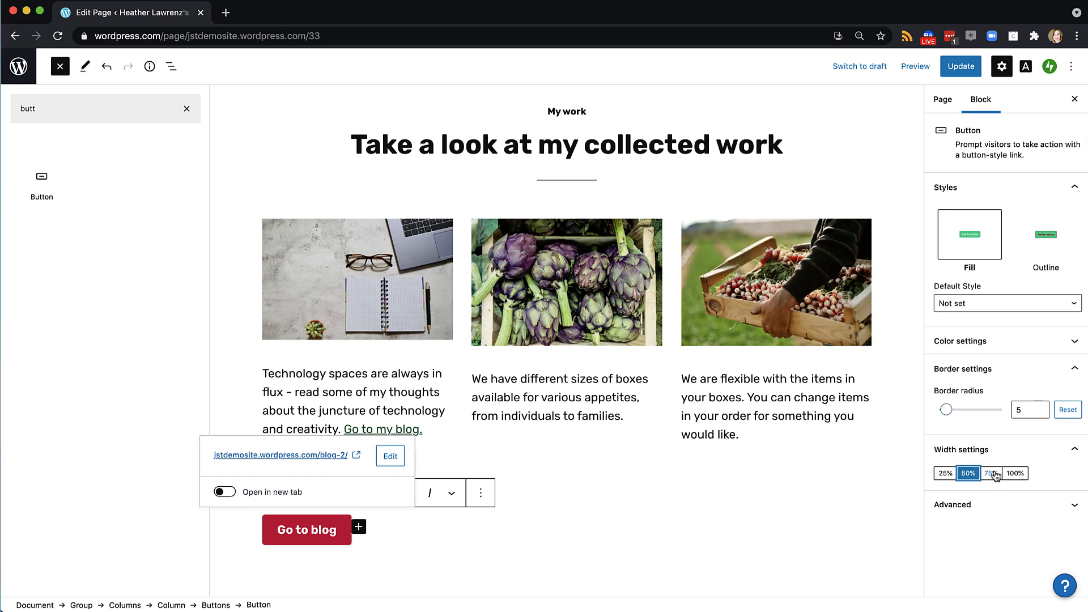
left_click(993, 474)
left_click(1014, 473)
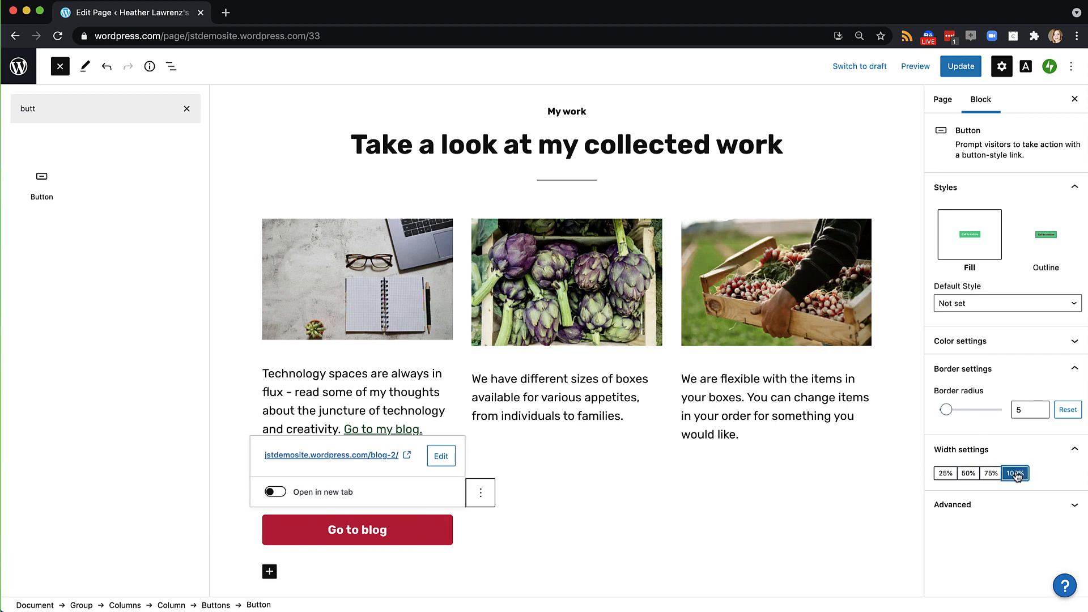
left_click(369, 390)
left_click(355, 474)
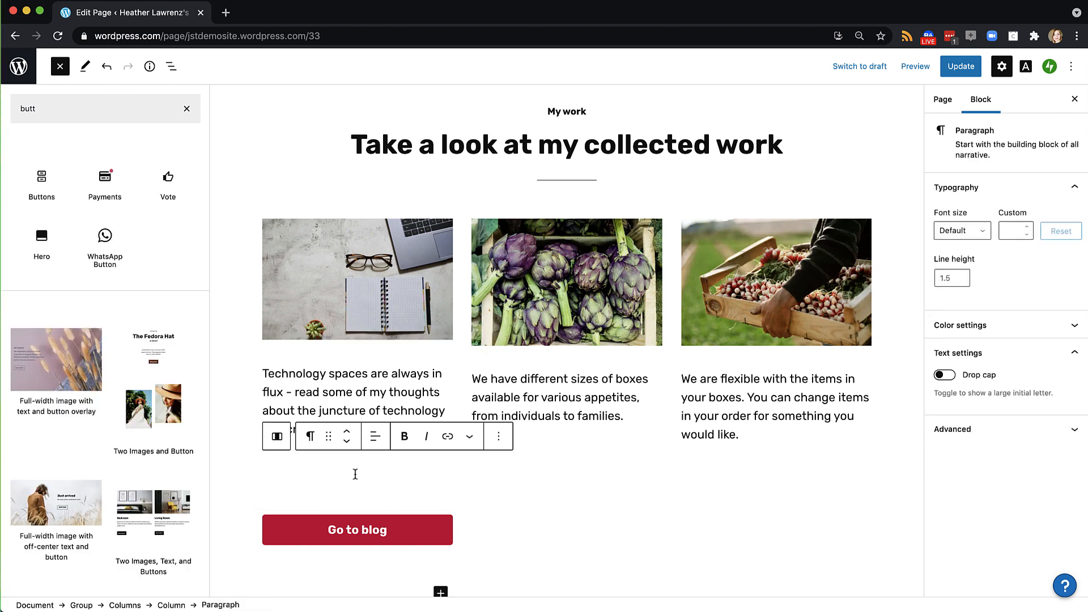
Delete the empty paragraph above the Go to blog button, then browse and clear a 'text' block search
key("BackSpace")
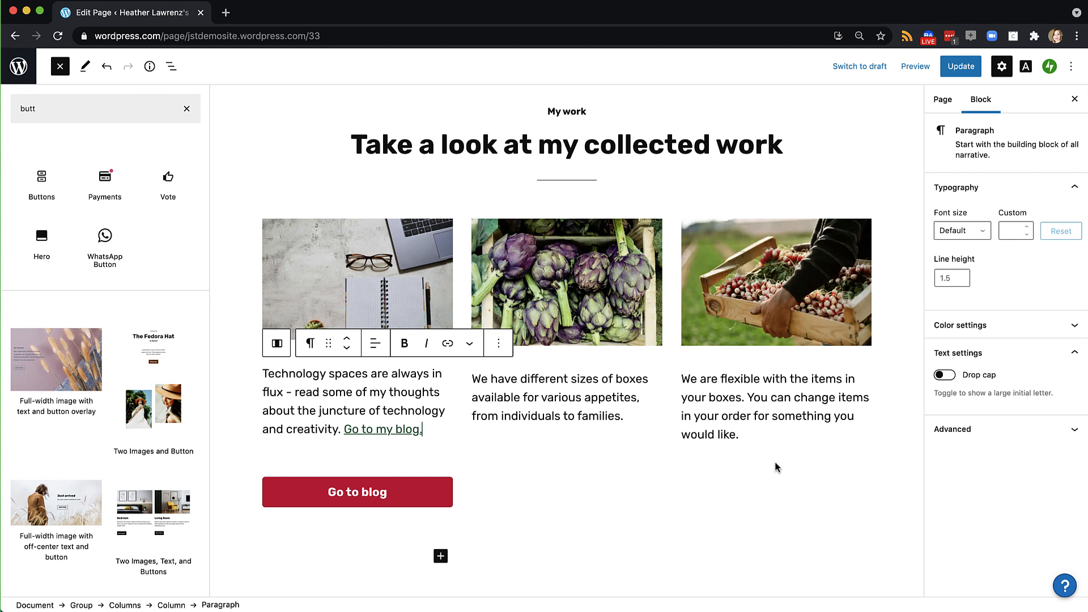
scroll(776, 467, "down", 1)
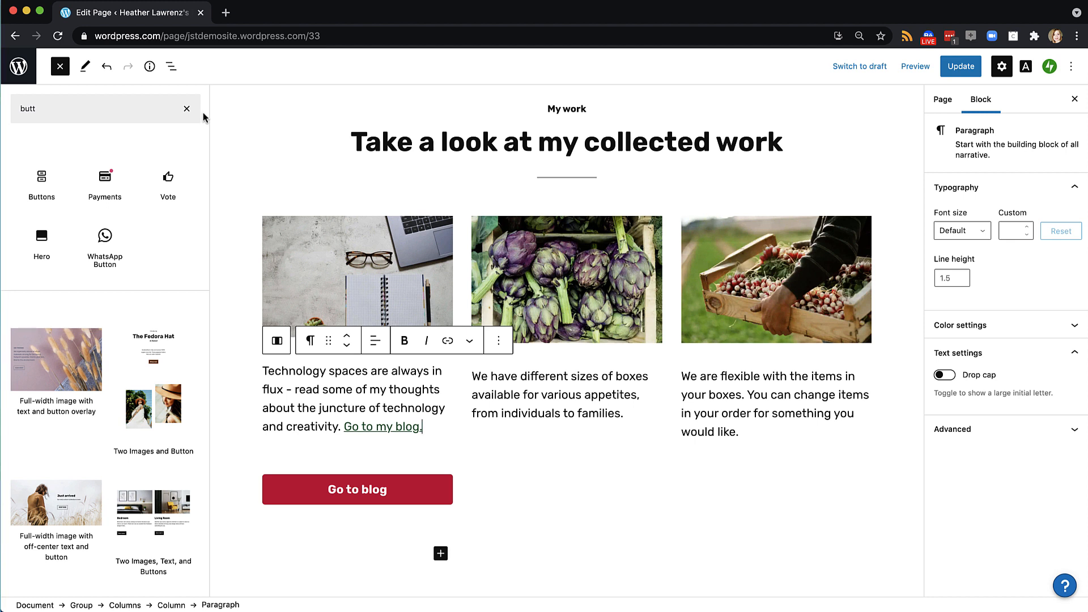
triple_click(105, 114)
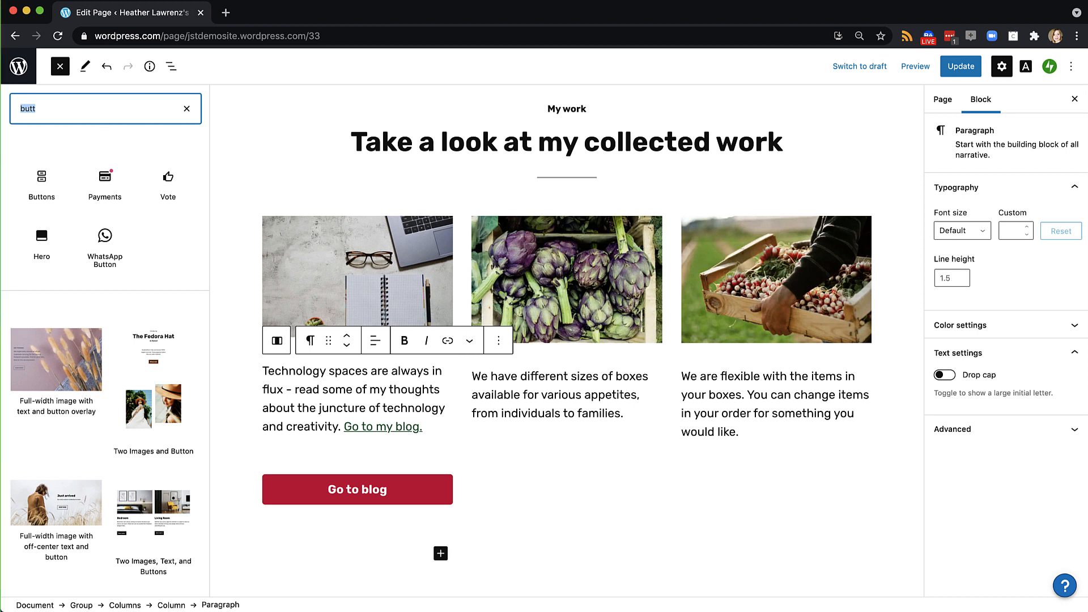
type("text")
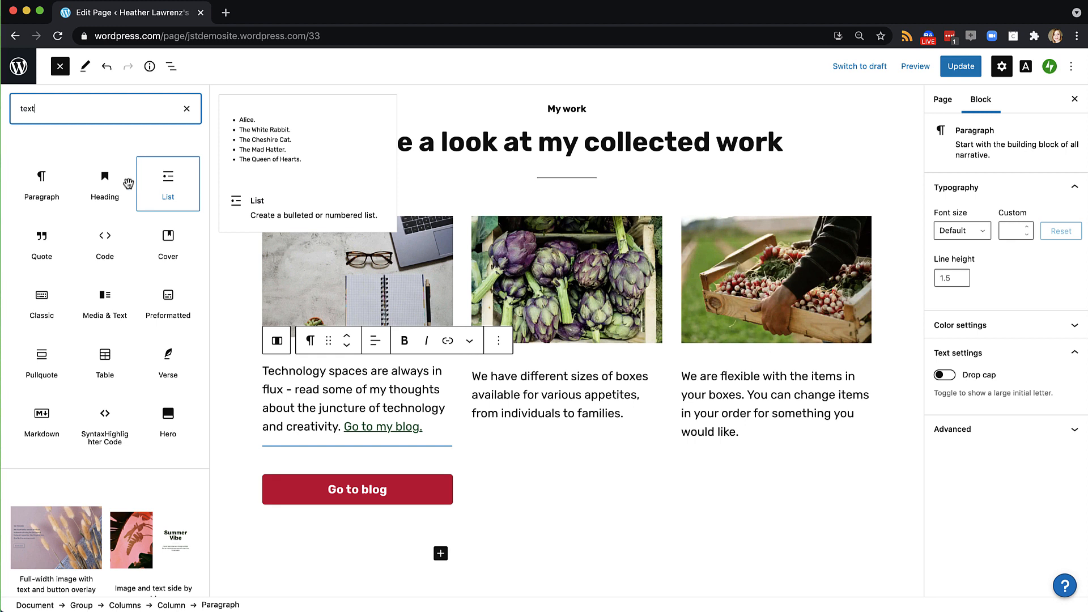
mouse_move(92, 197)
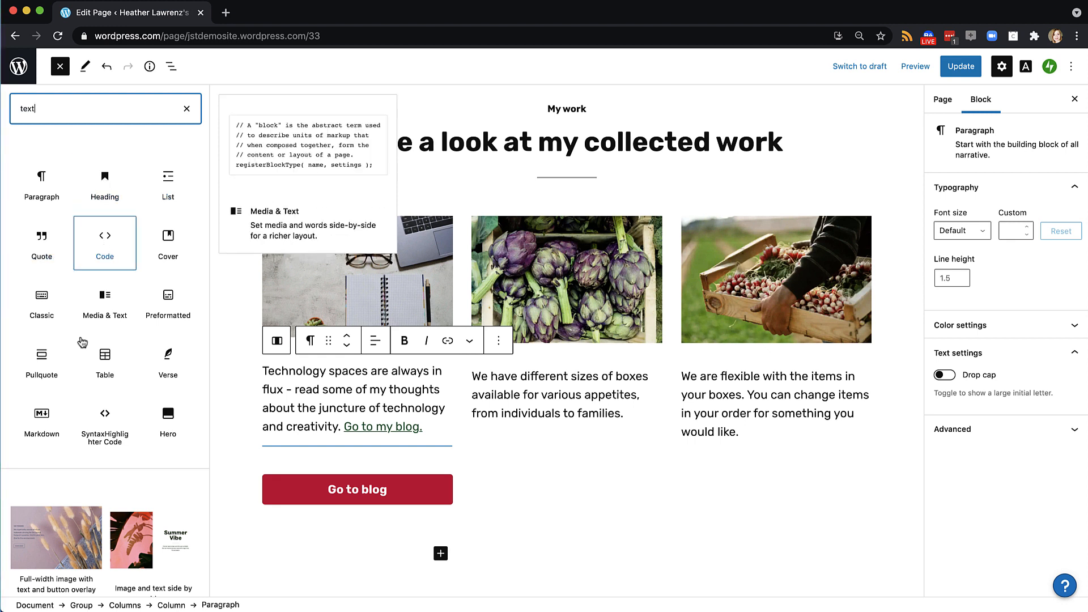
scroll(75, 412, "down", 2)
scroll(75, 411, "down", 4)
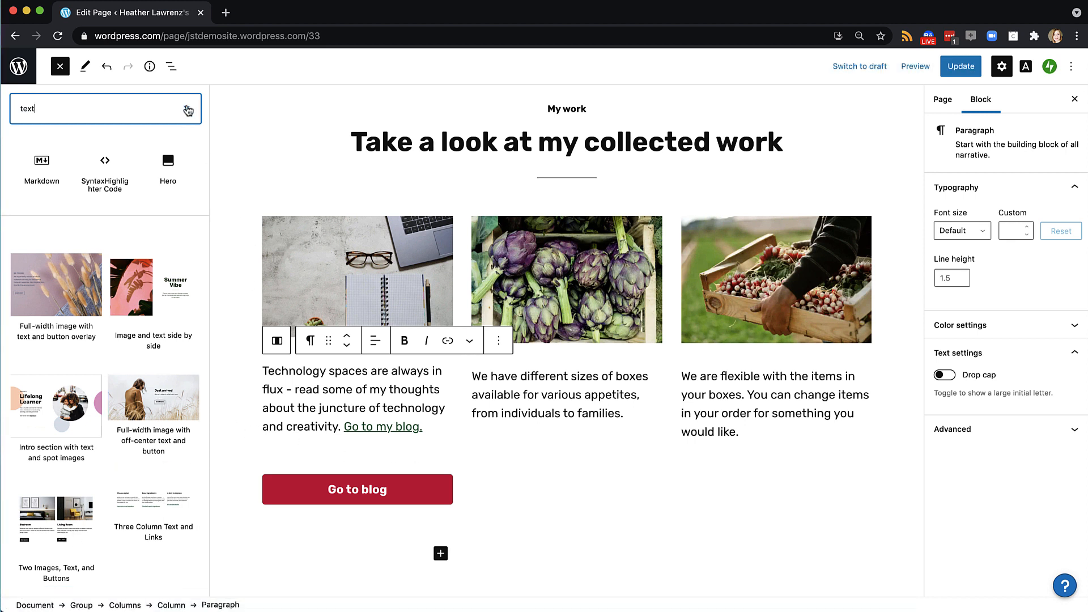
left_click(186, 109)
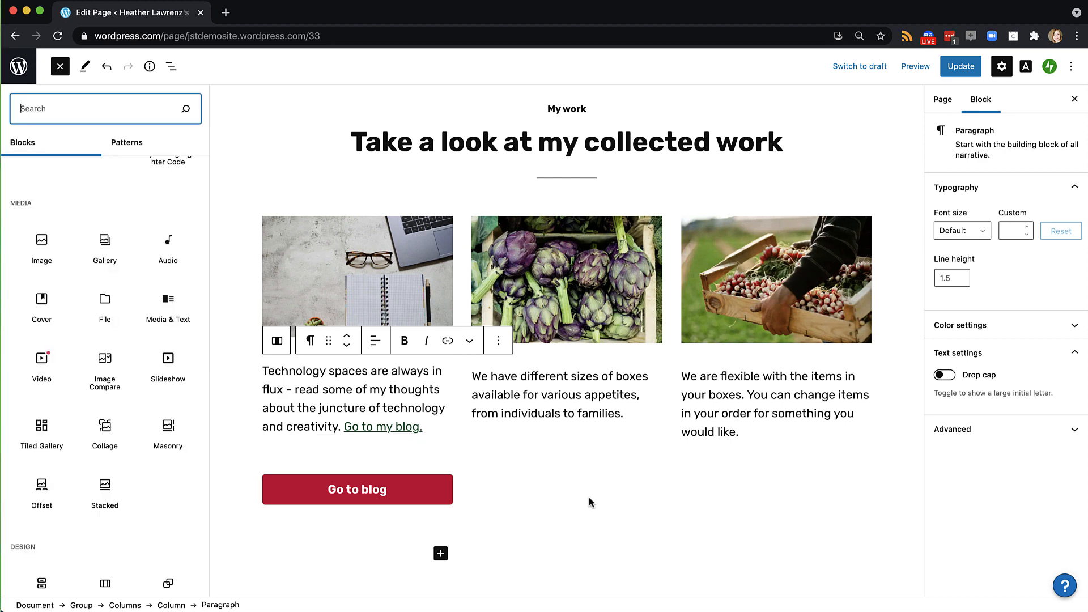
Remove the farm-numbers Cover section from the Home page
scroll(589, 497, "down", 2)
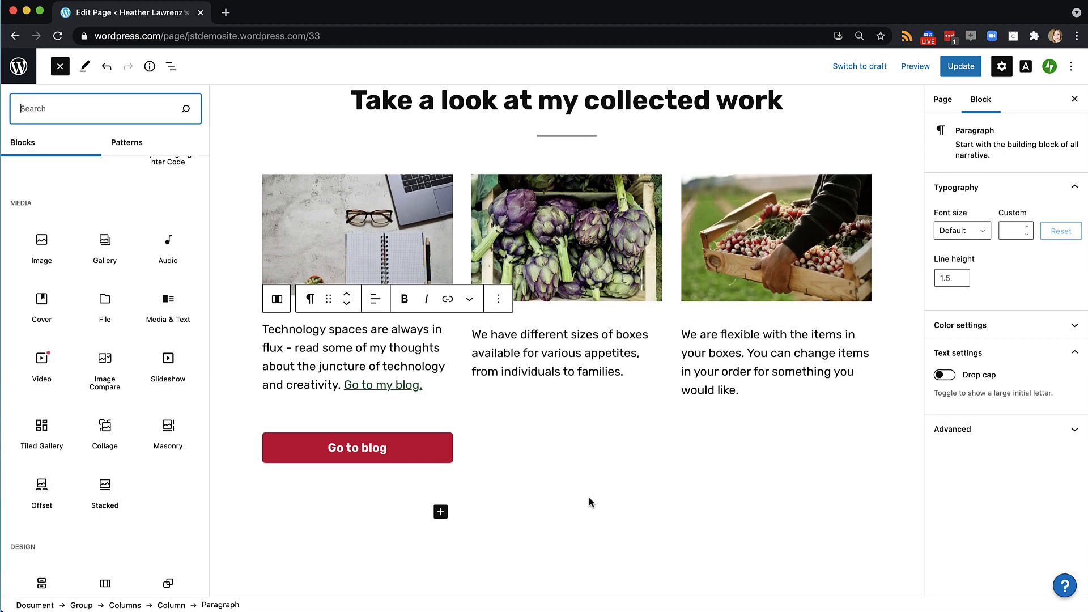
scroll(589, 498, "down", 3)
scroll(589, 498, "up", 6)
scroll(589, 498, "up", 5)
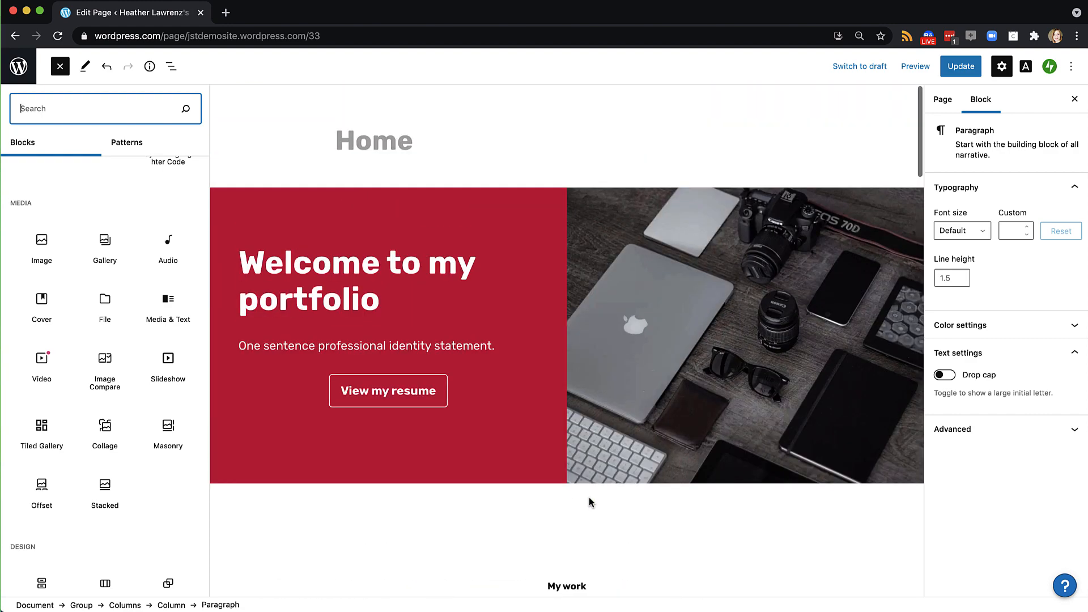
scroll(589, 497, "down", 4)
scroll(589, 500, "down", 10)
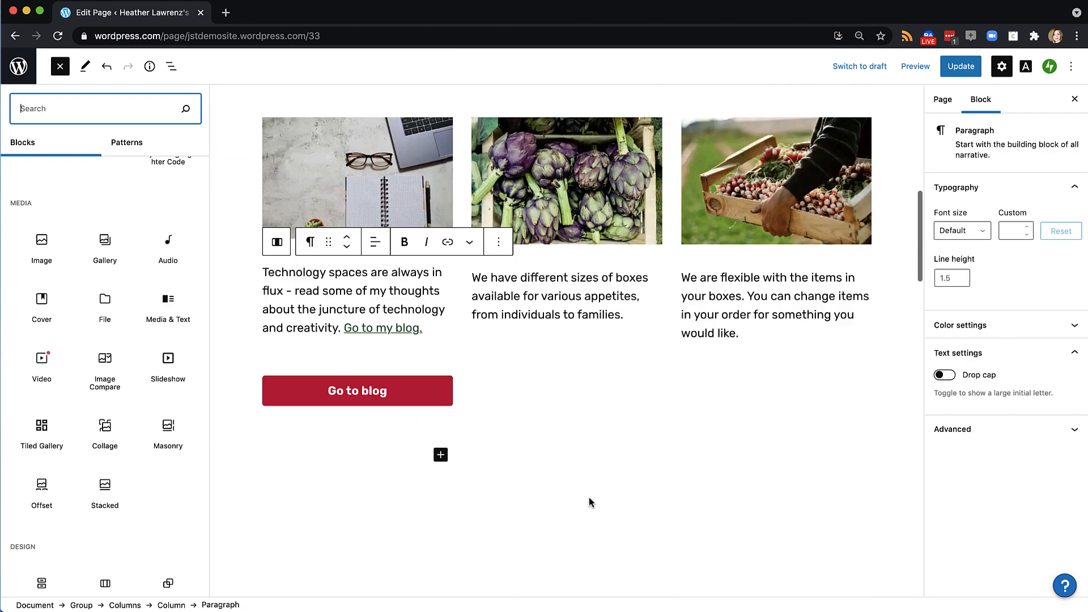
left_click(669, 392)
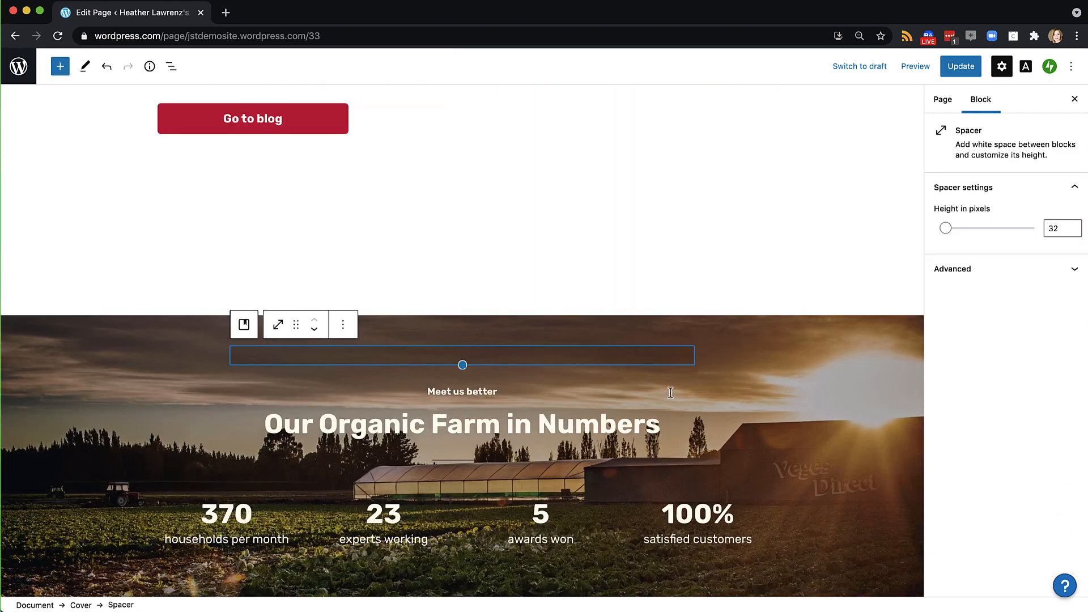
left_click(777, 355)
scroll(776, 355, "down", 1)
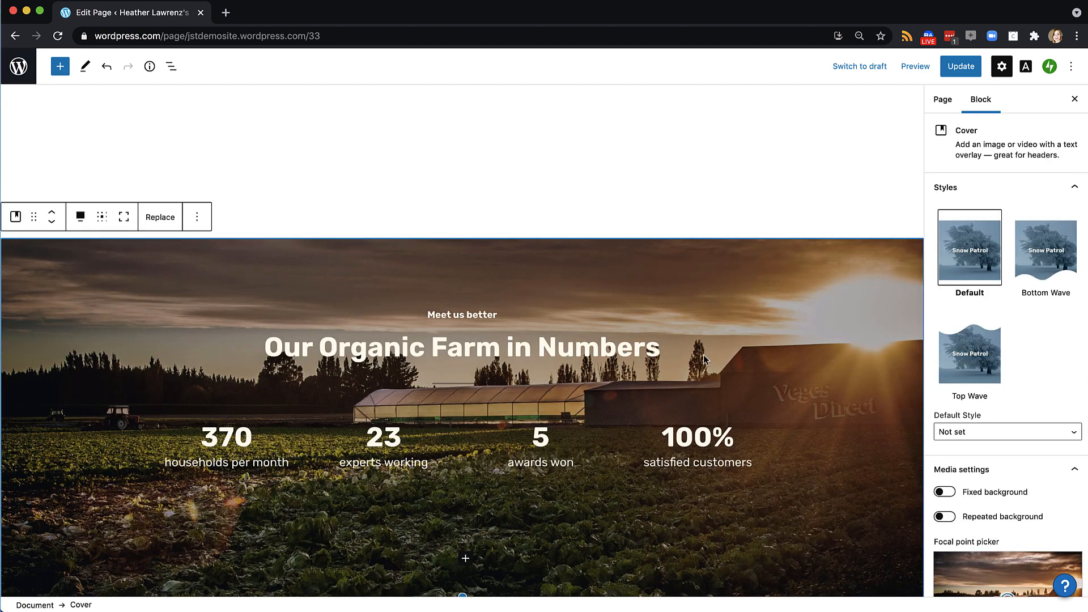
left_click(197, 220)
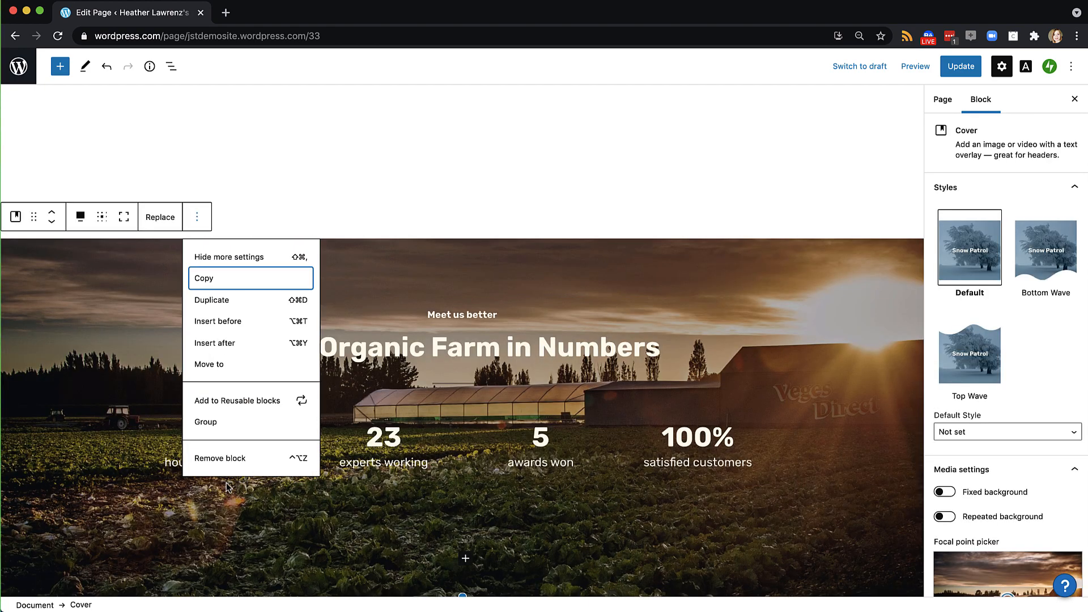
left_click(225, 456)
Remove the Why You'll Love Us section and the spacer above the testimonials
scroll(226, 454, "down", 8)
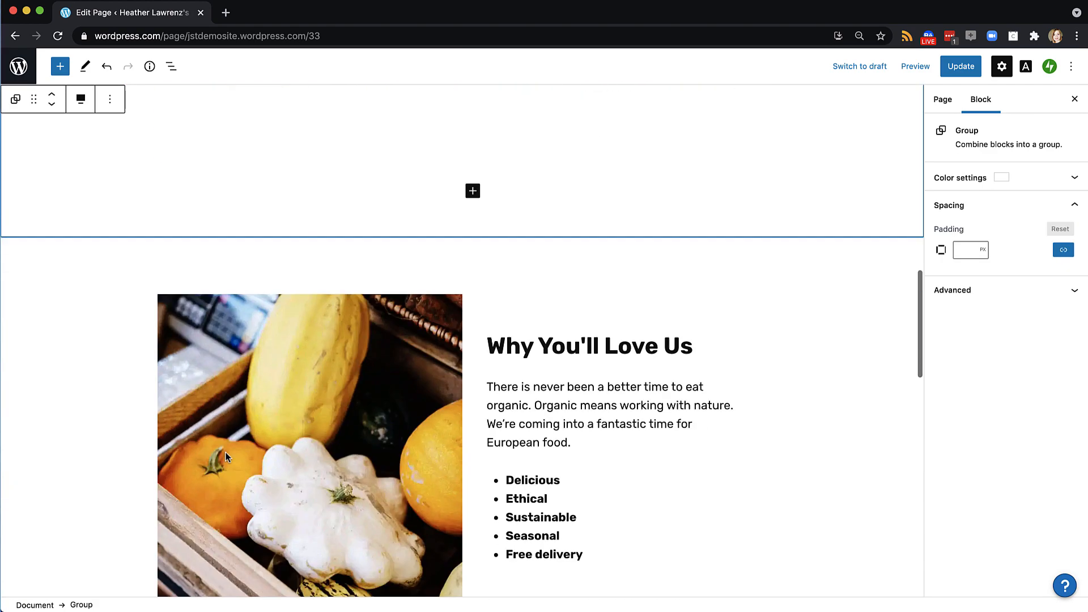
left_click(427, 317)
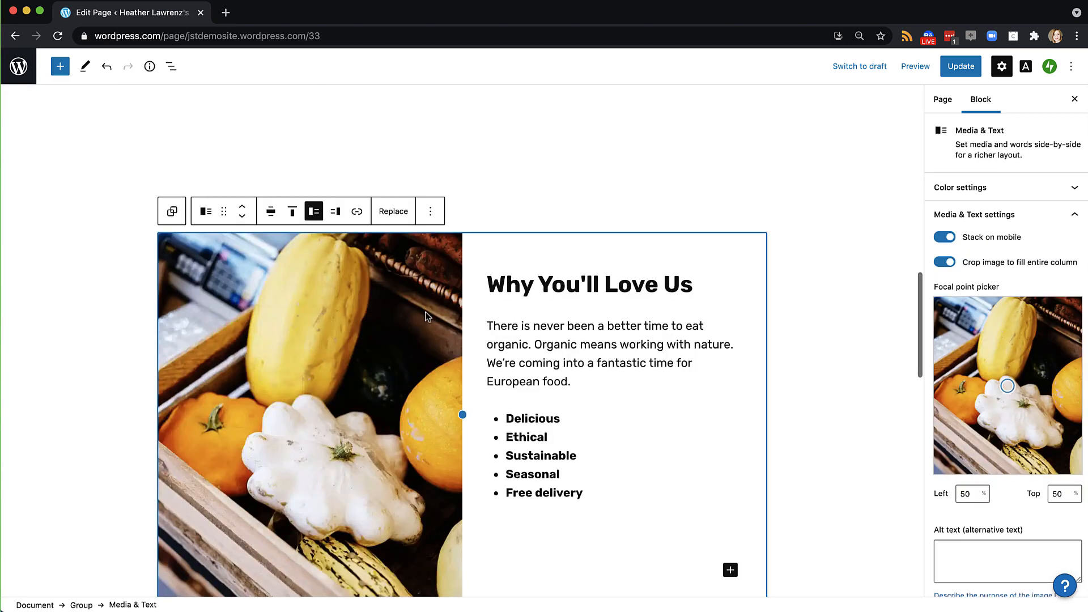
left_click(432, 211)
left_click(456, 451)
scroll(459, 457, "up", 1)
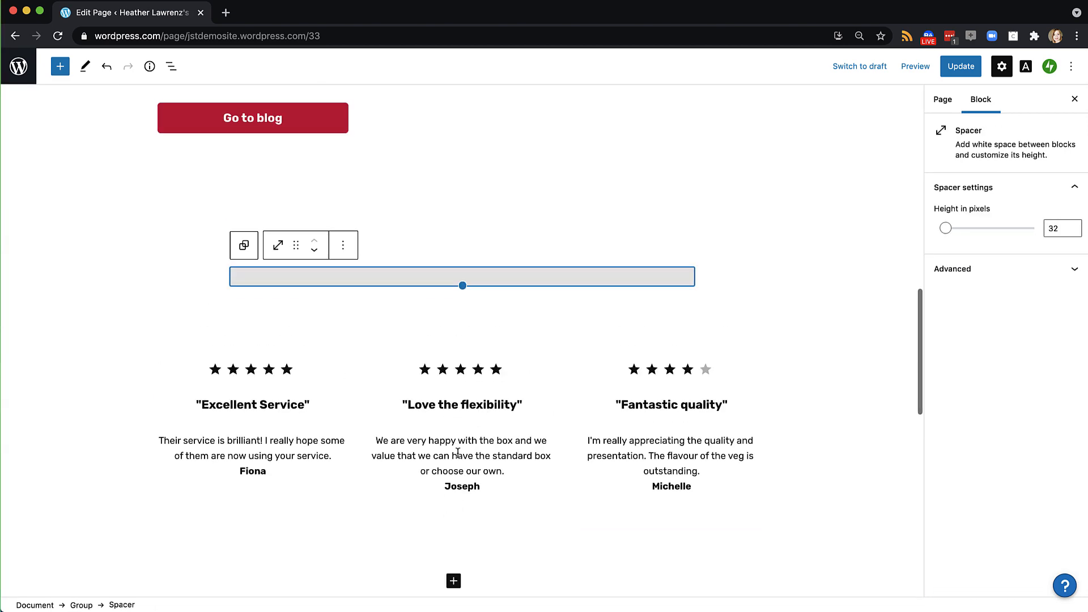
left_click(347, 246)
left_click(364, 507)
Remove the testimonial columns and the purple Our Favourite Recipes section
left_click(331, 311)
key("ctrl+alt+z")
key("ctrl+alt+z")
key("ctrl+alt+z")
key("ctrl+alt+z")
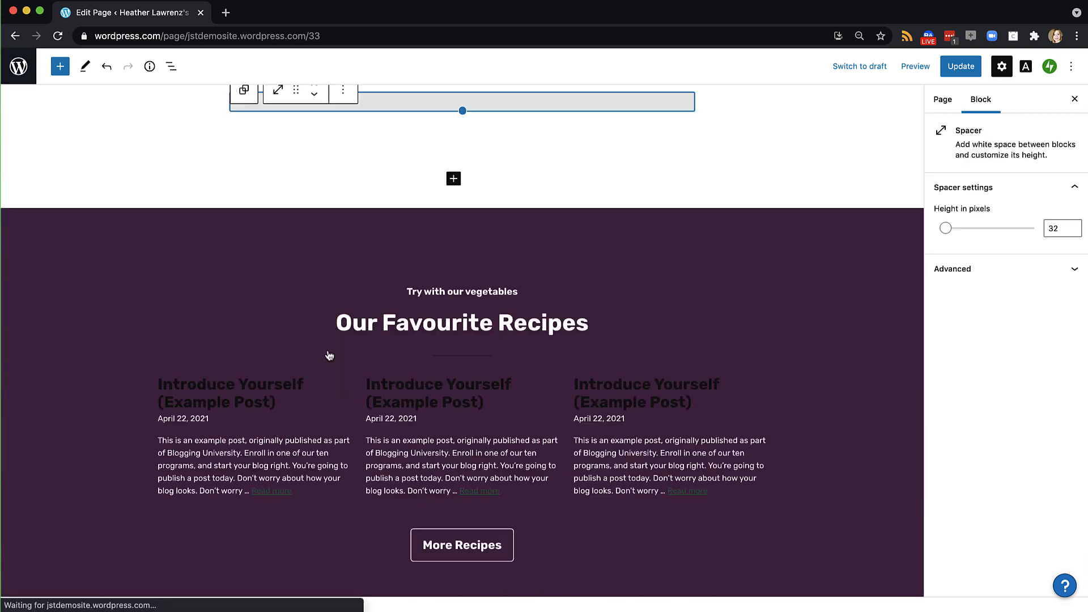
scroll(329, 356, "down", 2)
left_click(116, 249)
left_click(109, 106)
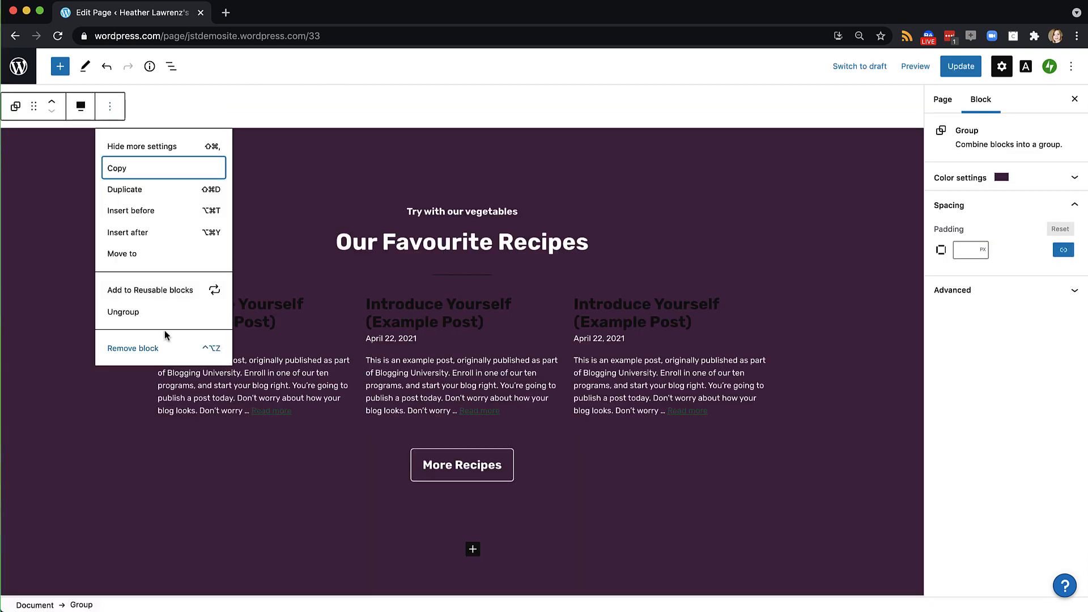
left_click(163, 345)
scroll(312, 313, "up", 20)
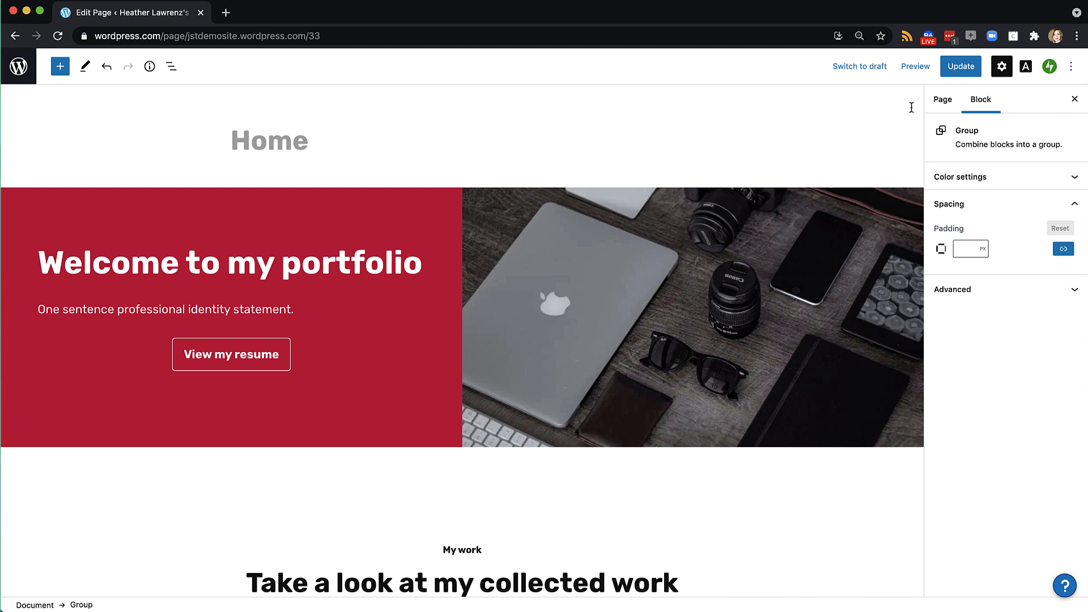
Update the Home page, review it on the live site, then return to the editor
left_click(954, 71)
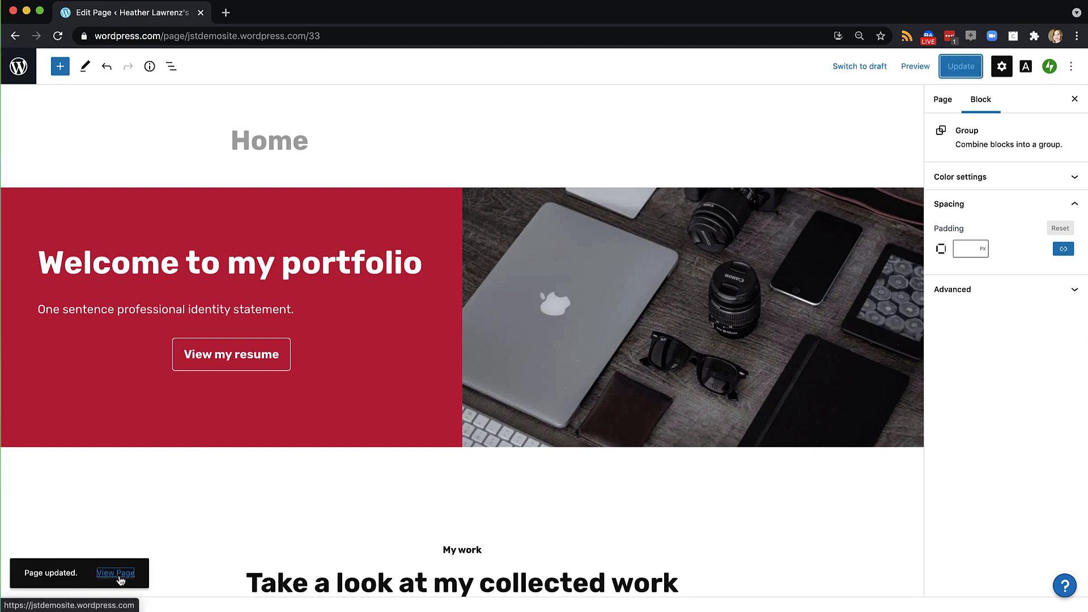
left_click(117, 574)
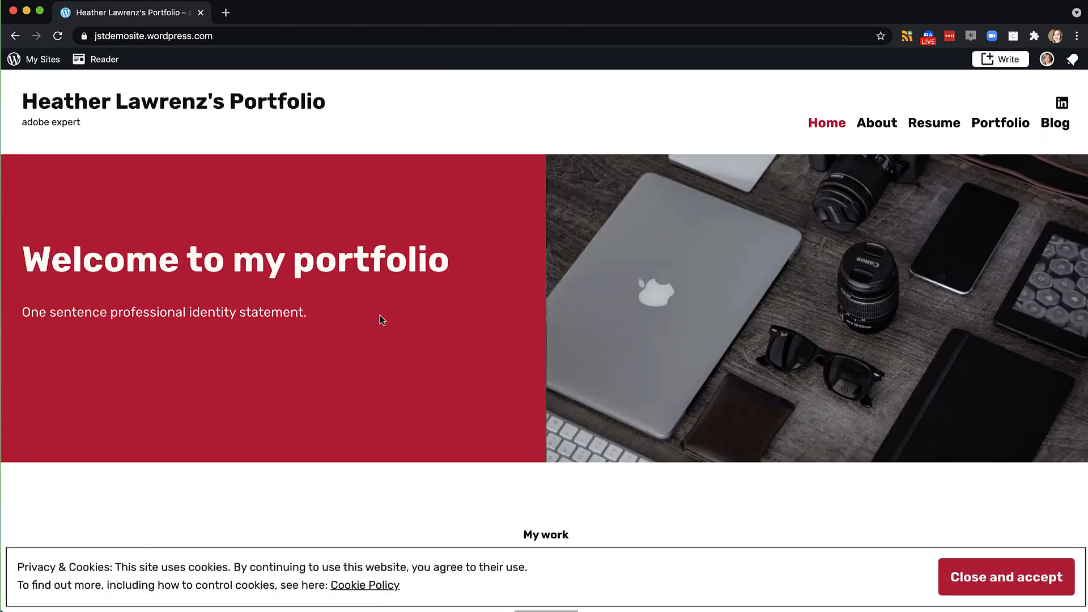
scroll(381, 315, "down", 1)
left_click(972, 577)
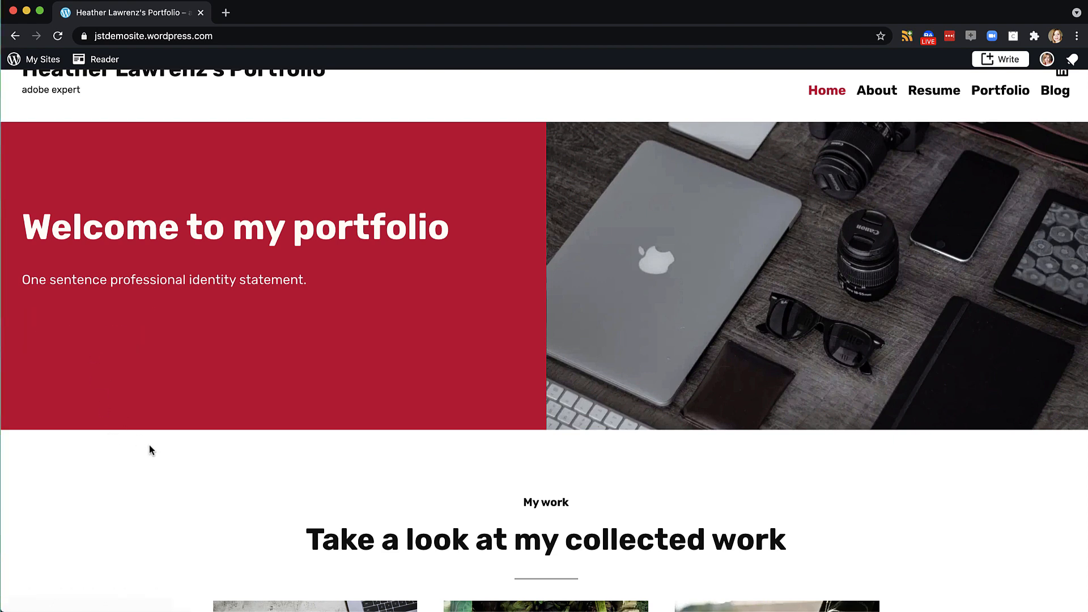
scroll(148, 444, "down", 8)
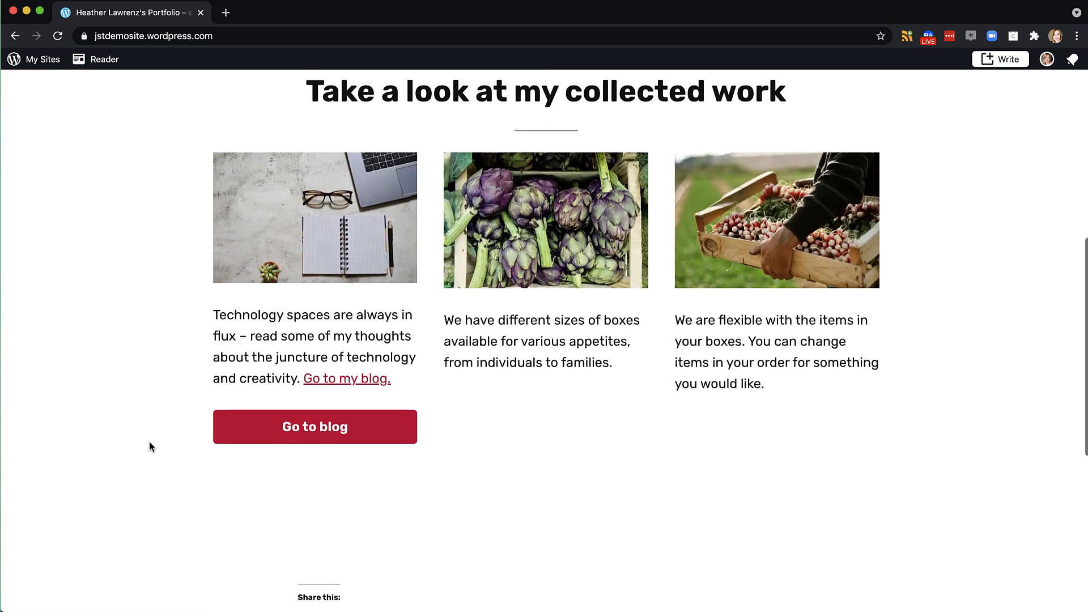
scroll(438, 464, "down", 7)
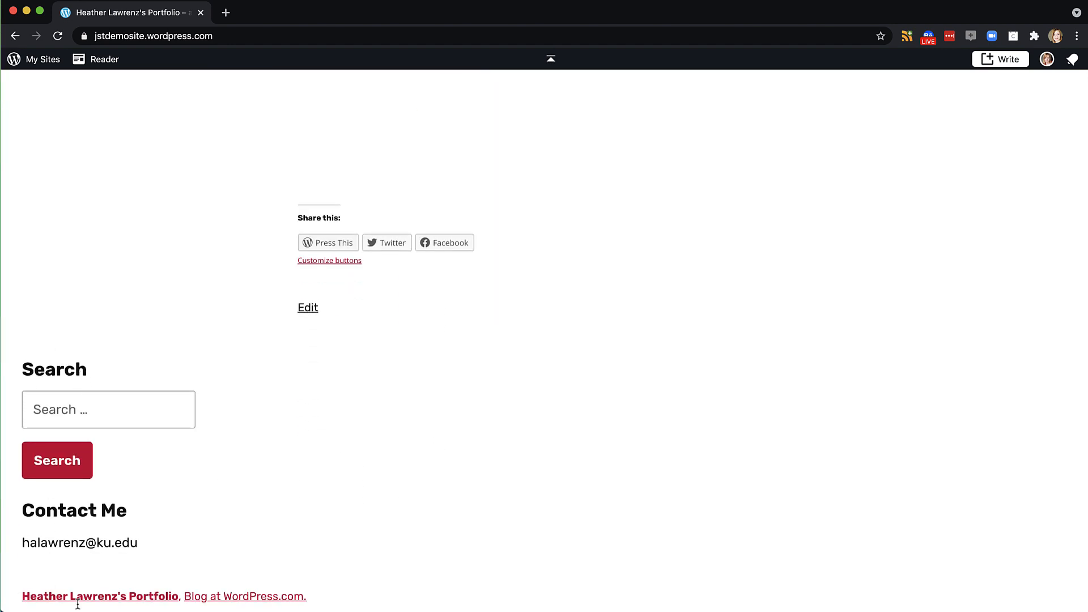
scroll(144, 497, "up", 20)
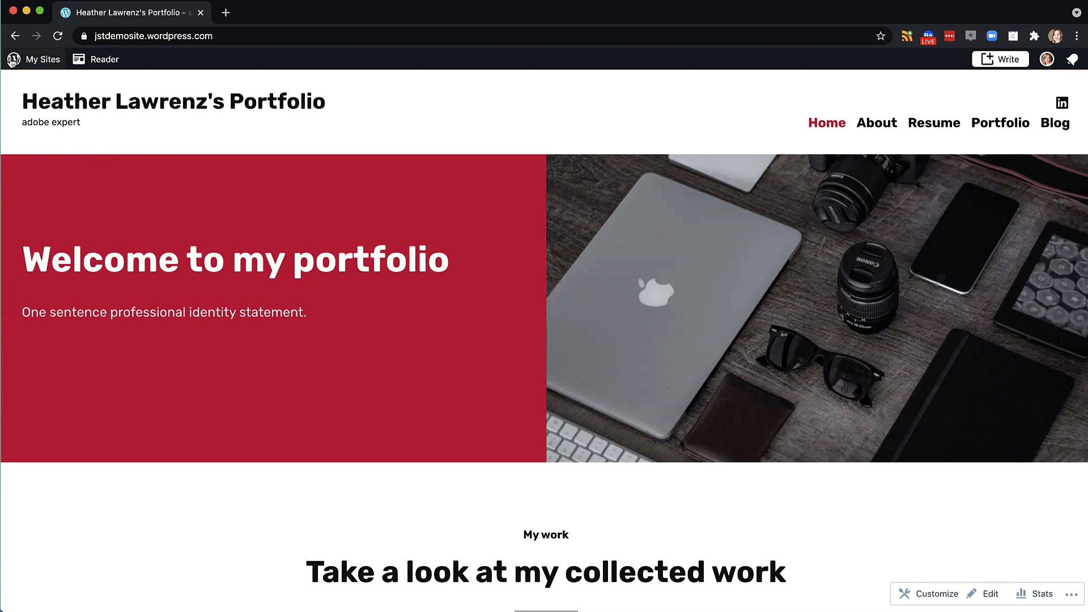
left_click(16, 36)
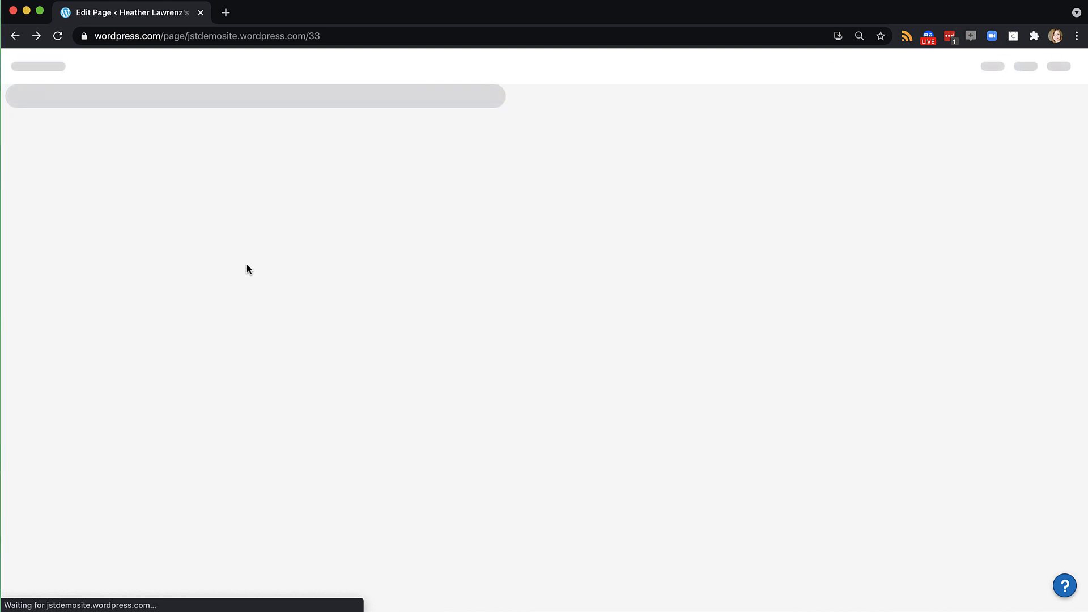
Give the View my resume button a dark purple Secondary background and Fill style, then update and preview
left_click(282, 363)
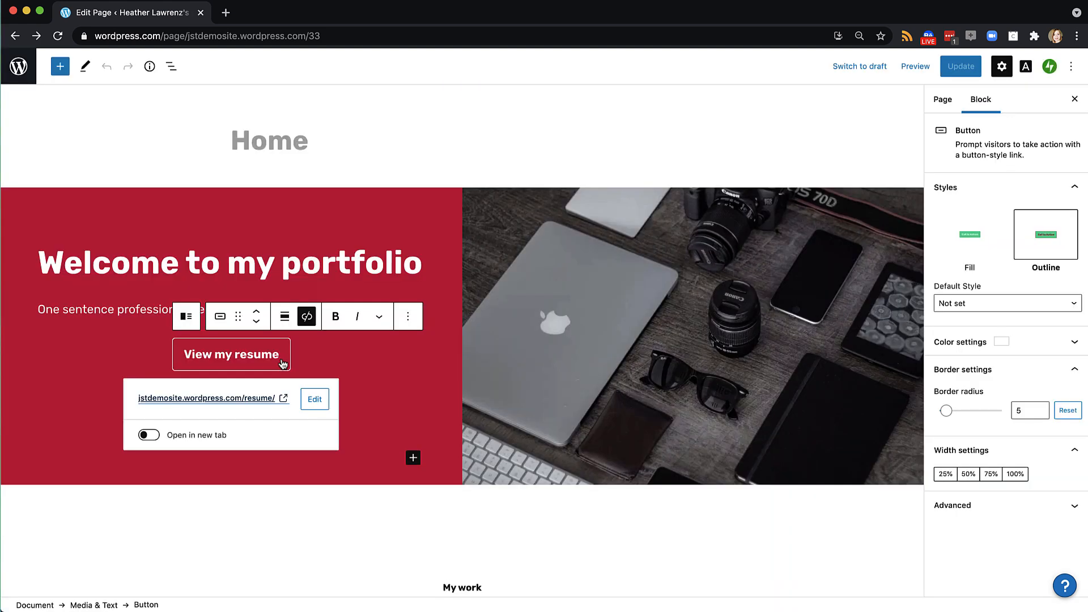
left_click(1066, 342)
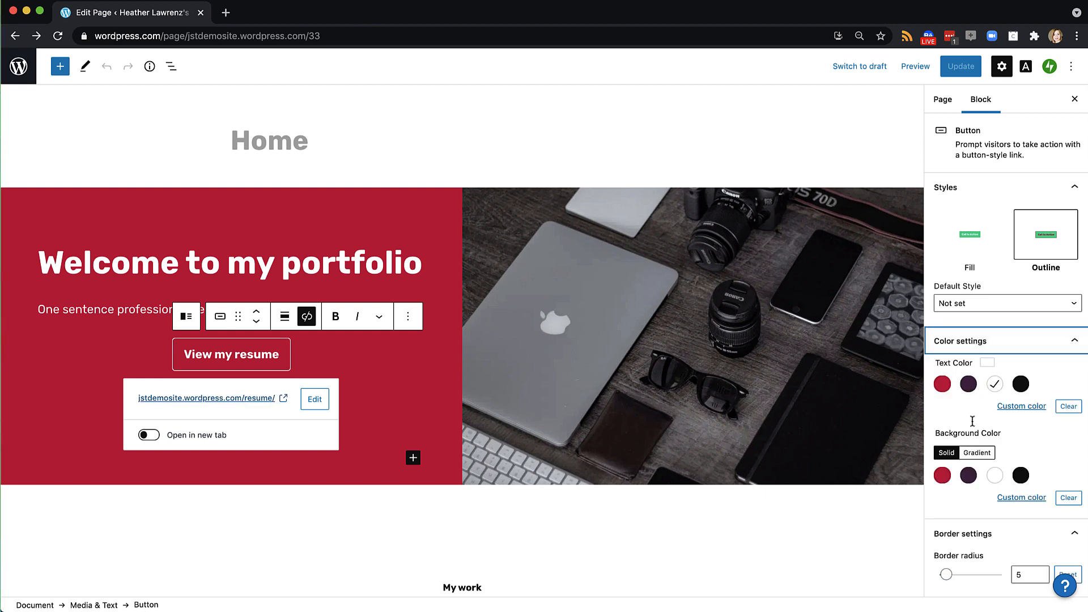
left_click(968, 476)
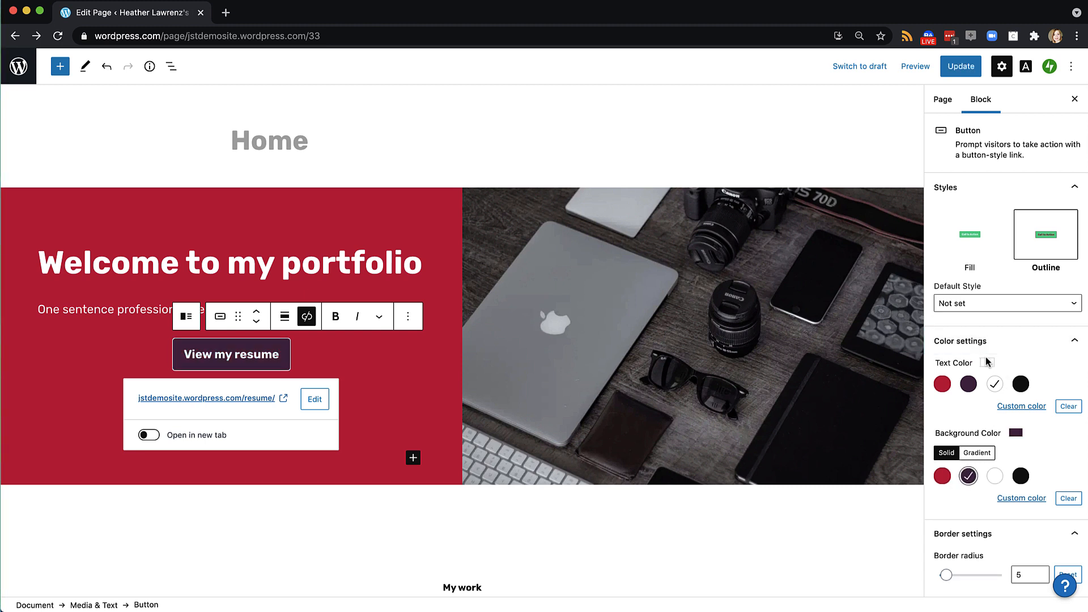
left_click(969, 240)
scroll(861, 517, "down", 7)
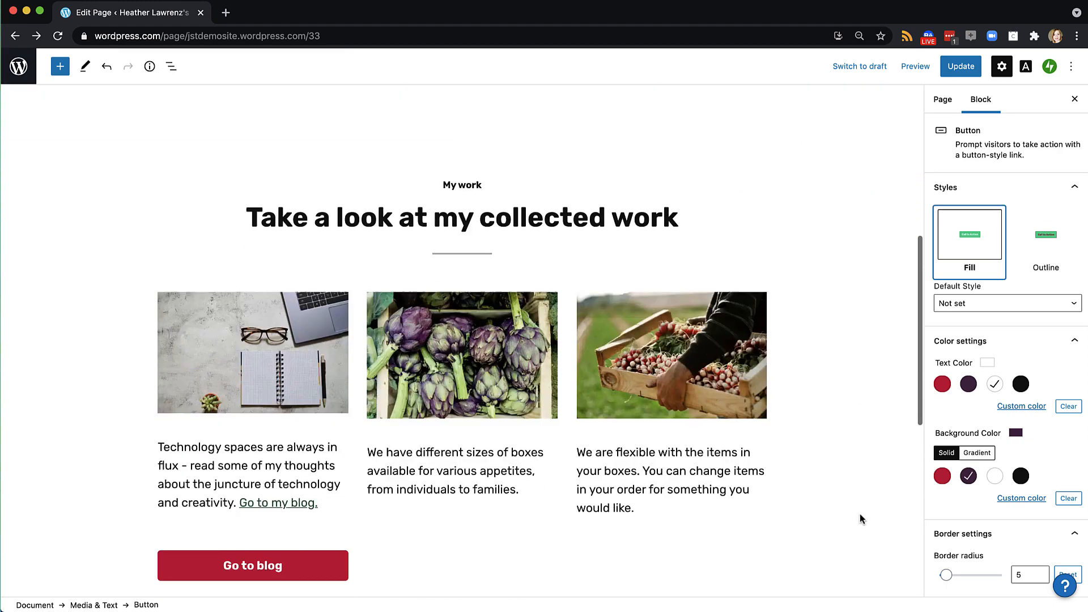
scroll(861, 517, "up", 7)
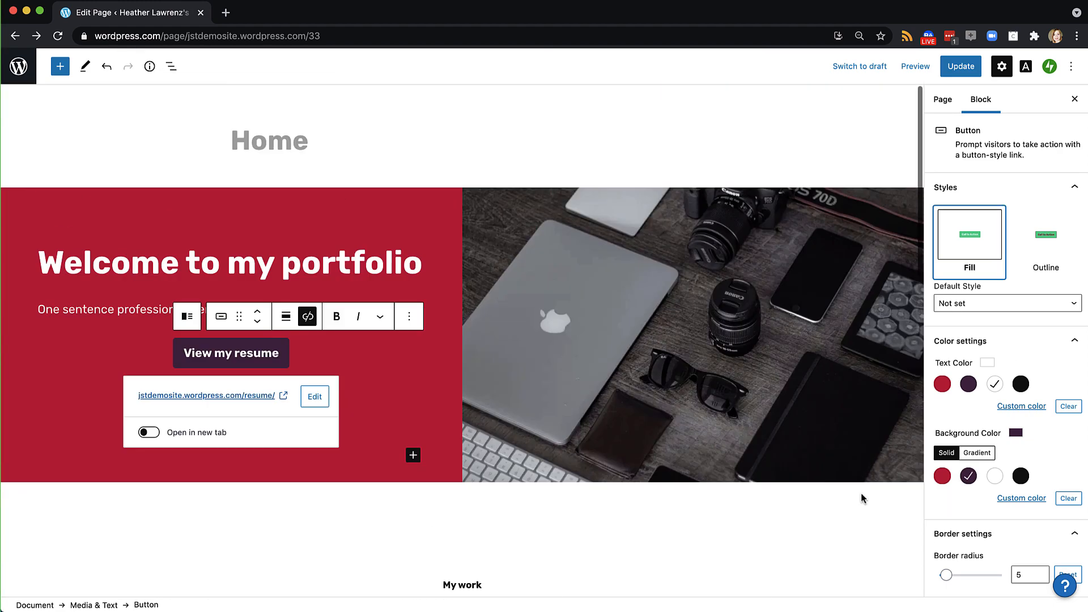
left_click(961, 67)
left_click(915, 67)
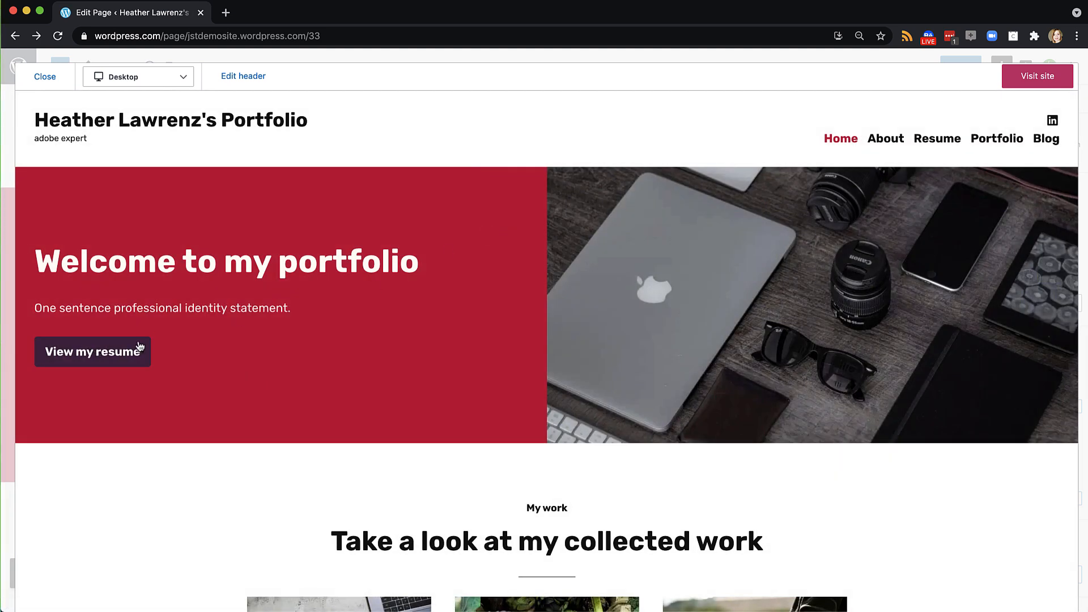
left_click(165, 81)
left_click(143, 126)
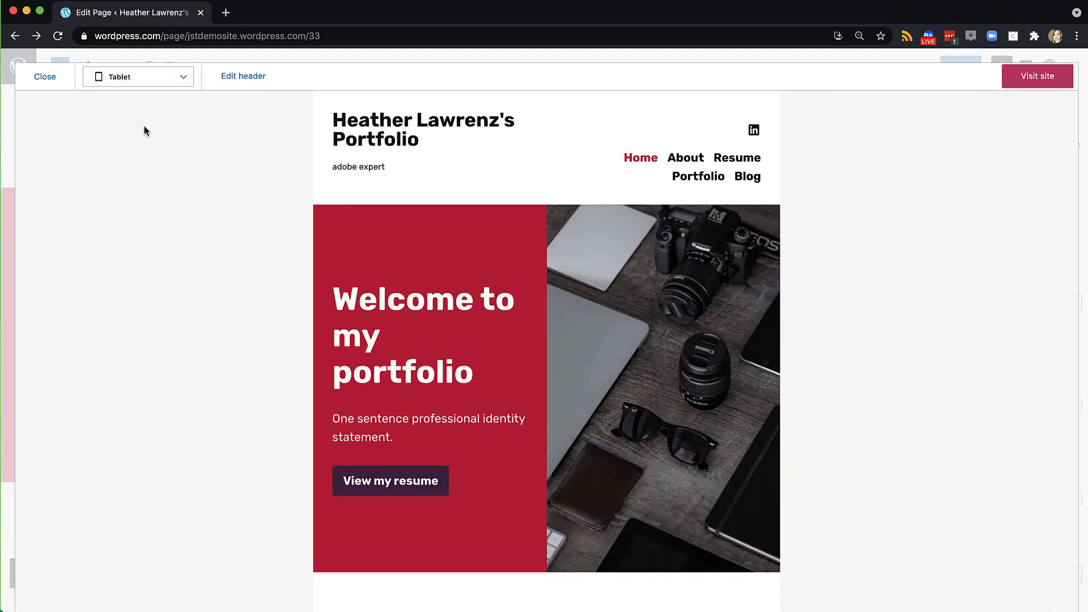
left_click(150, 77)
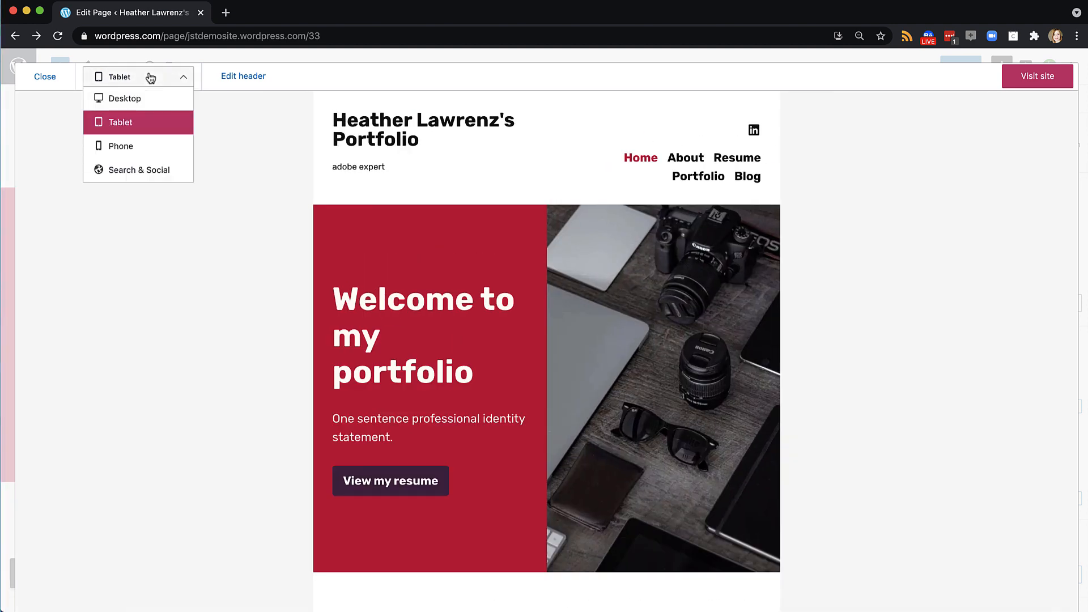
left_click(141, 77)
left_click(43, 79)
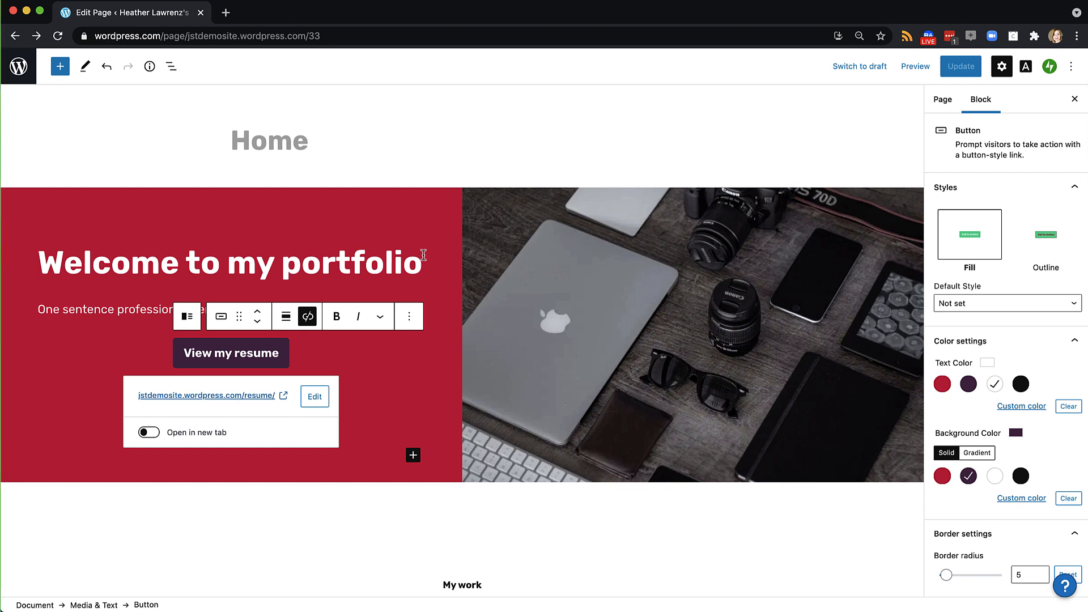
scroll(423, 255, "down", 1)
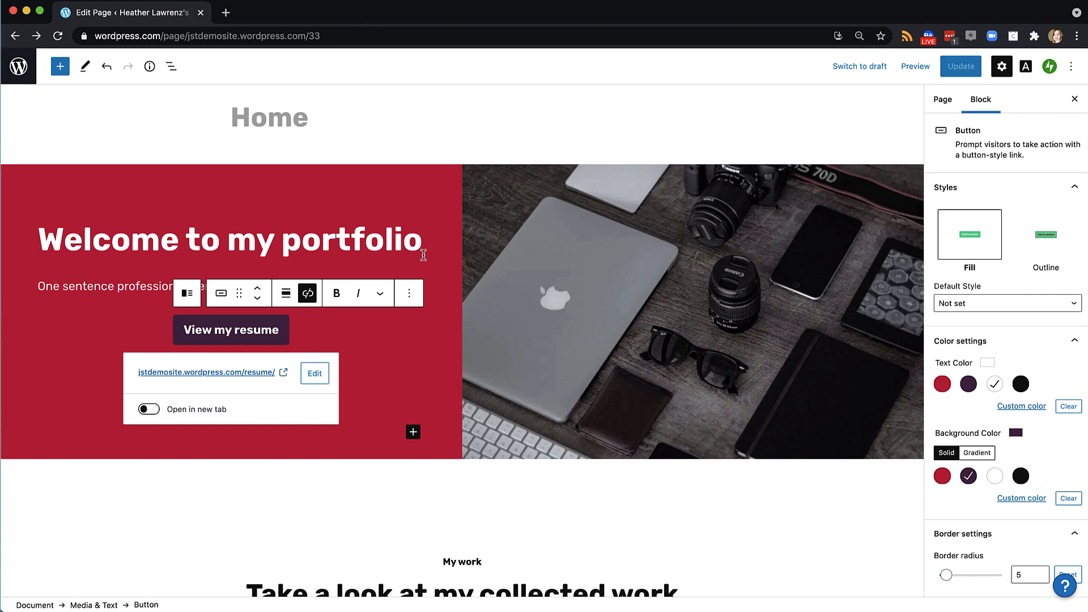
scroll(423, 256, "down", 20)
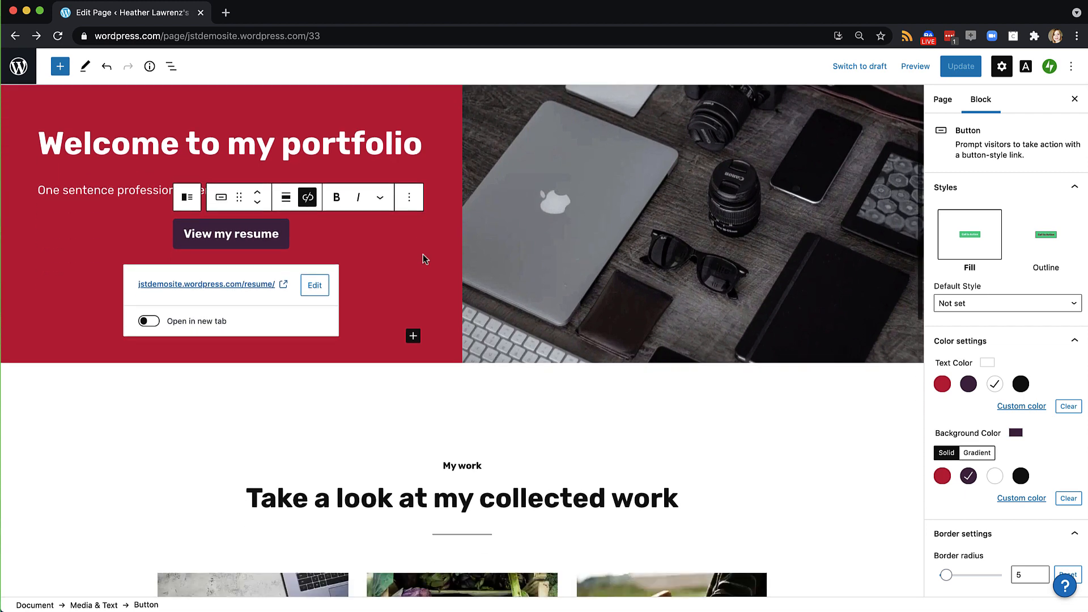
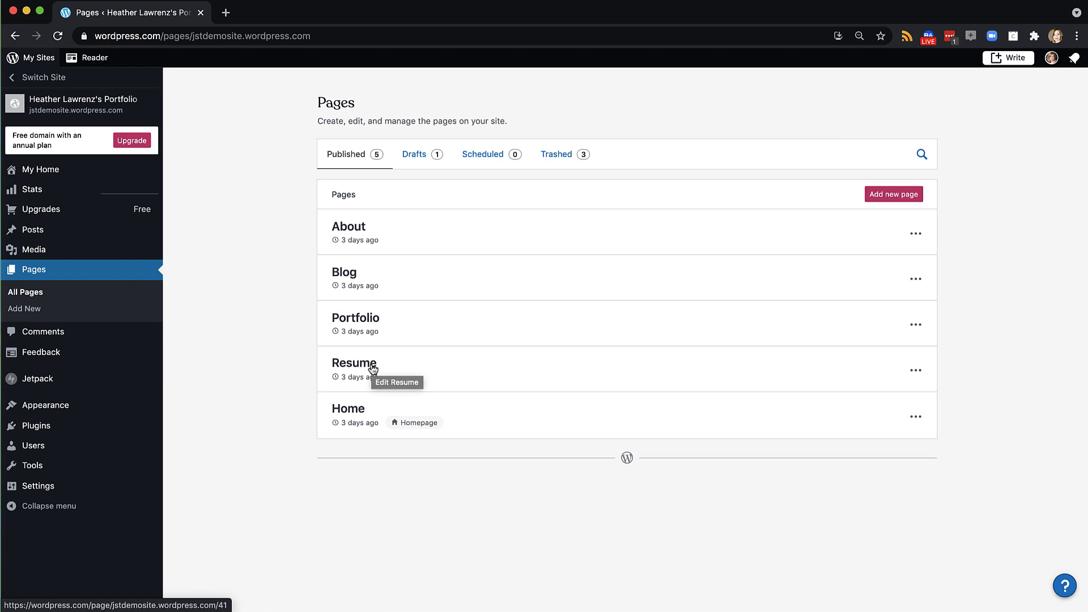
Create a new page from the About portrait resume layout and title it About Me
left_click(882, 195)
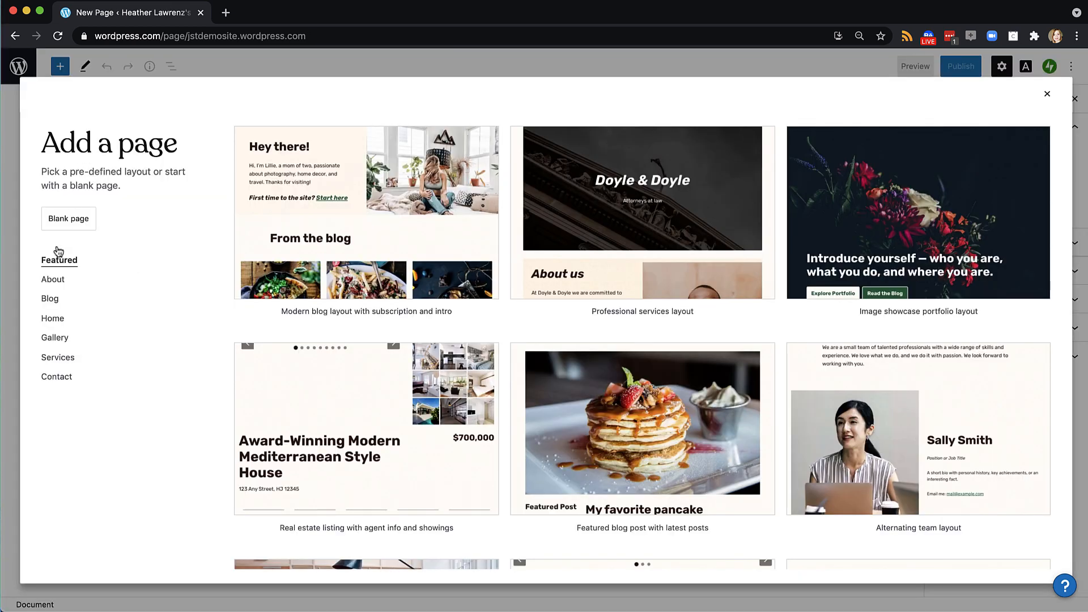
left_click(51, 283)
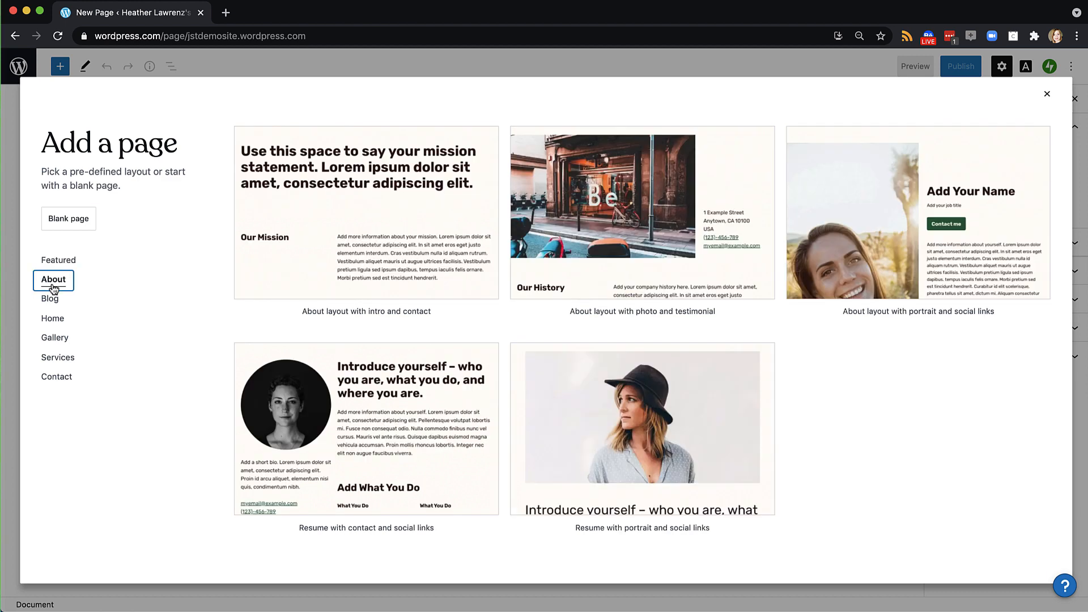
left_click(701, 444)
left_click(391, 143)
type("Me")
Publish the About Me page and return to the Pages list
left_click(961, 67)
left_click(963, 67)
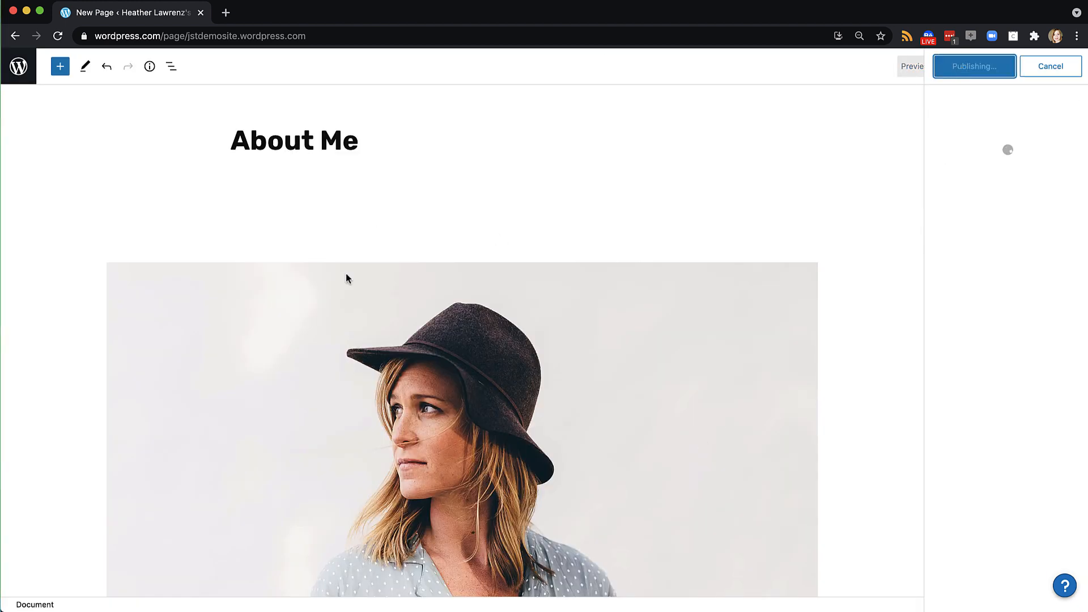
left_click(19, 67)
left_click(17, 102)
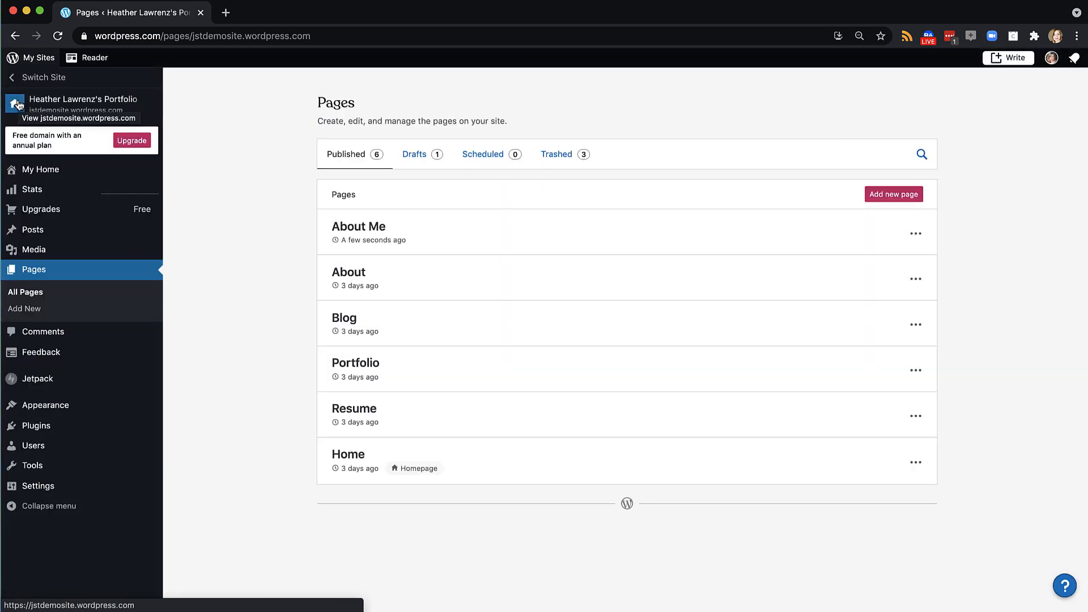
mouse_move(44, 412)
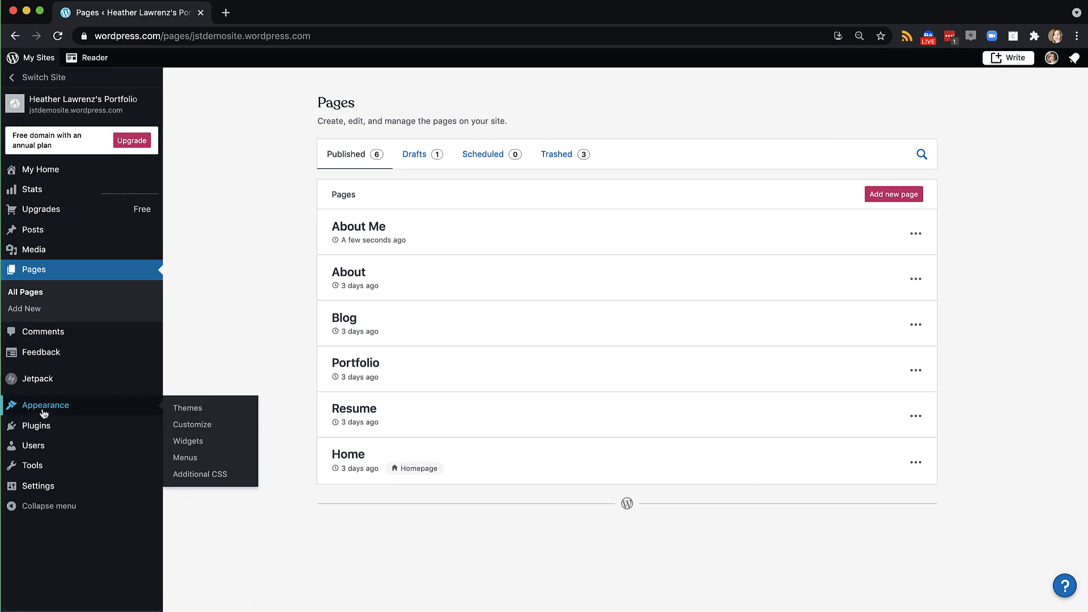
Look over the Primary menu and its list of addable items
left_click(187, 458)
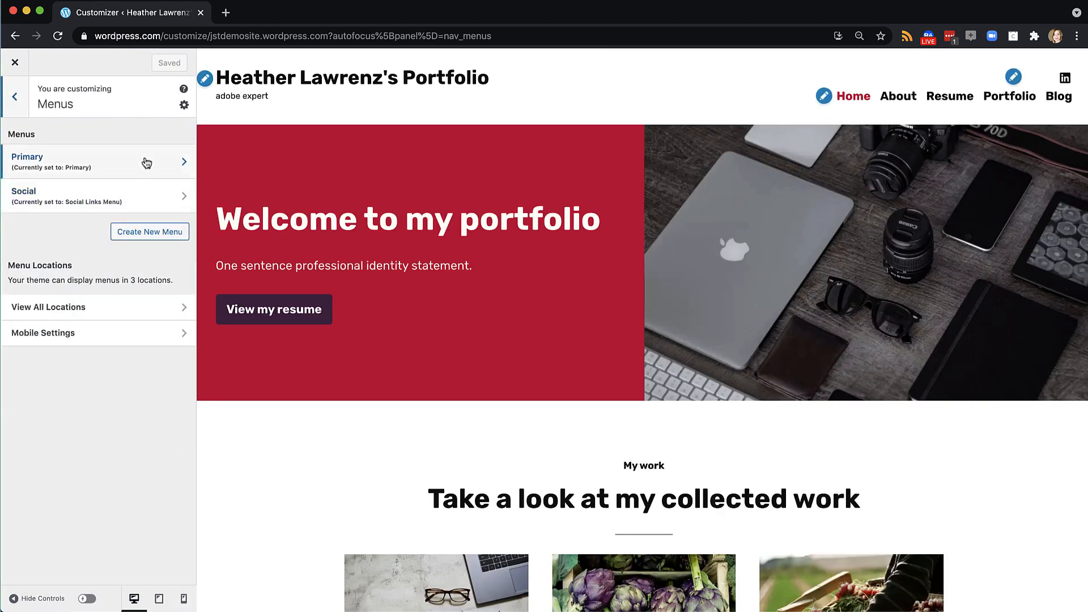
left_click(121, 163)
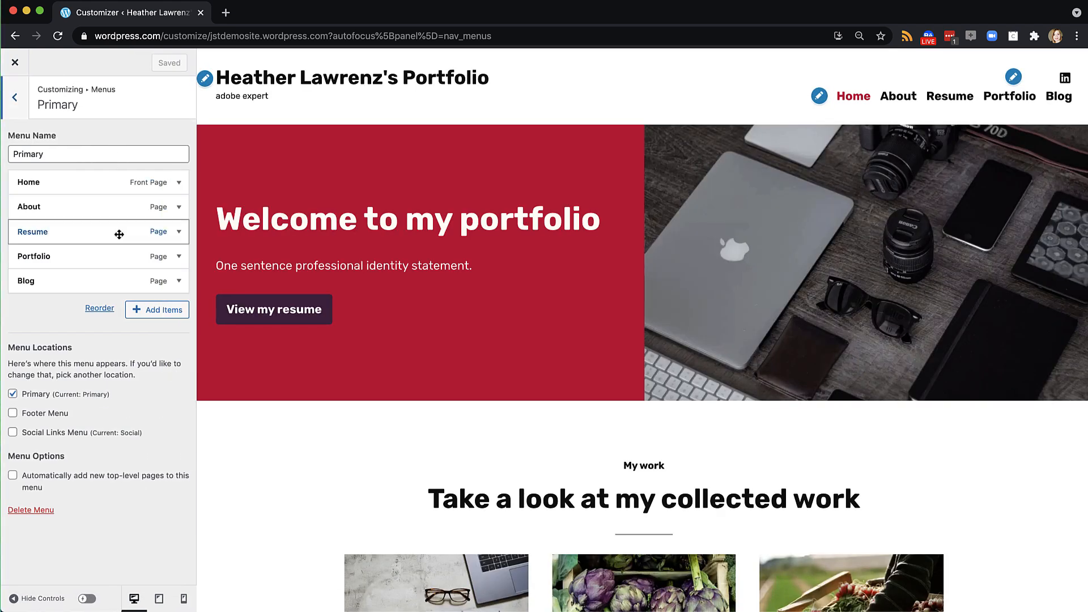
left_click(147, 311)
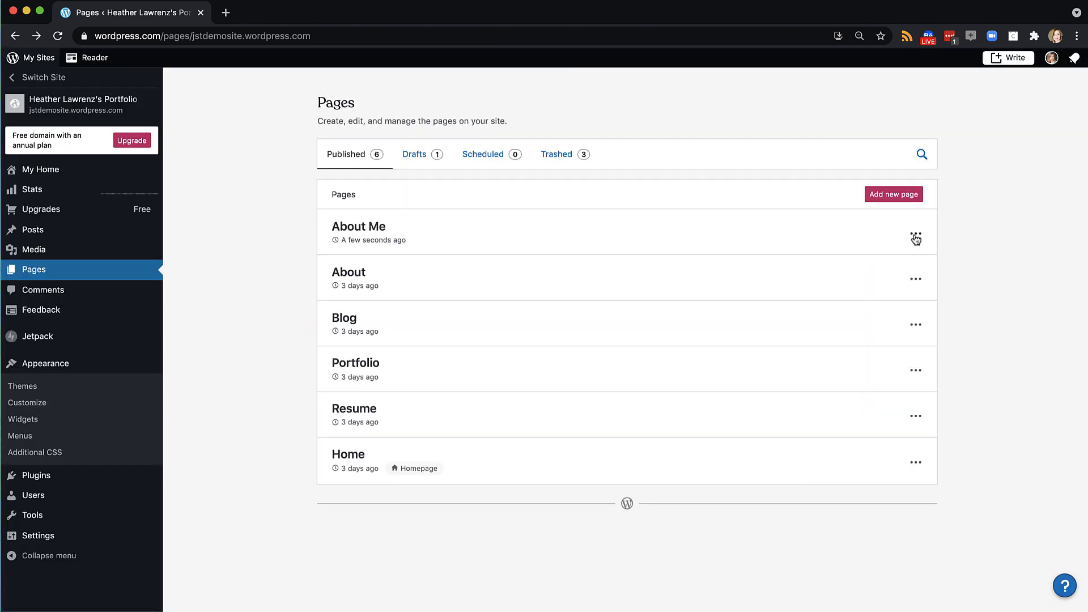
Trash the About Me page and open the existing About page for editing
left_click(916, 239)
left_click(841, 419)
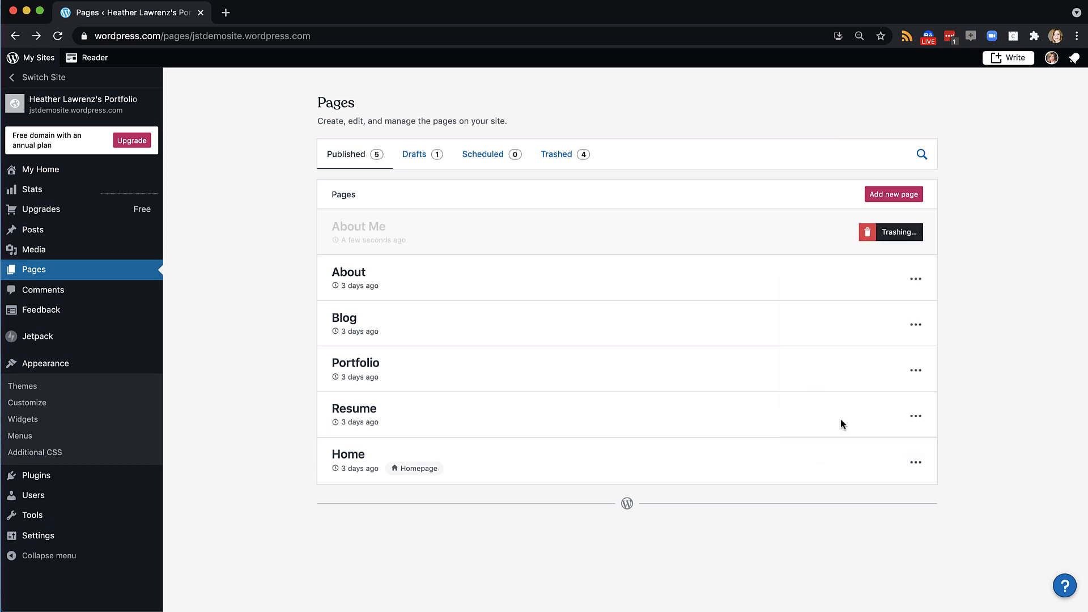
left_click(915, 278)
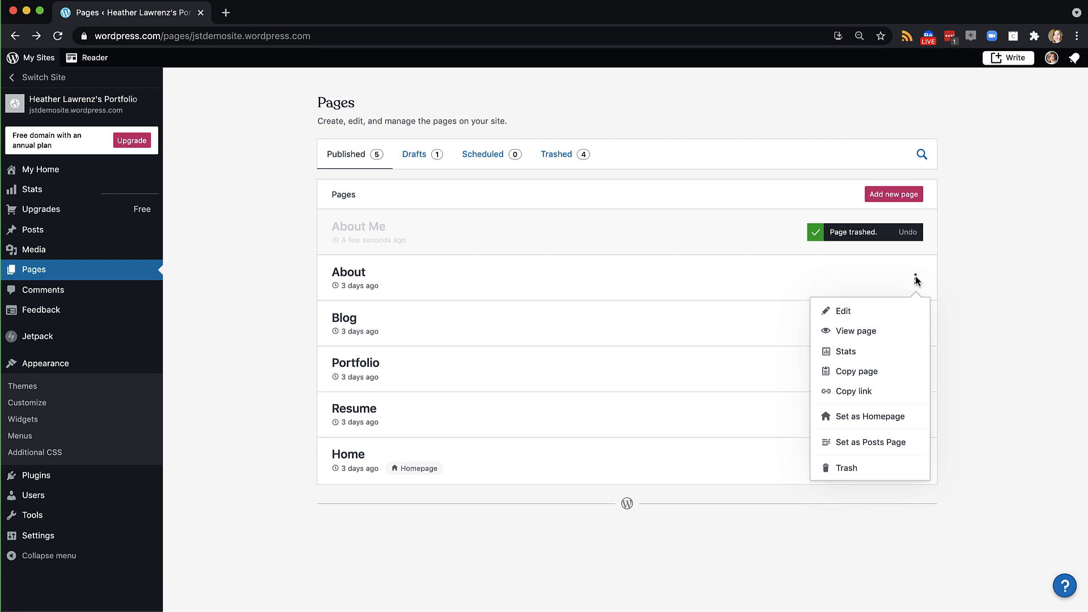
left_click(848, 311)
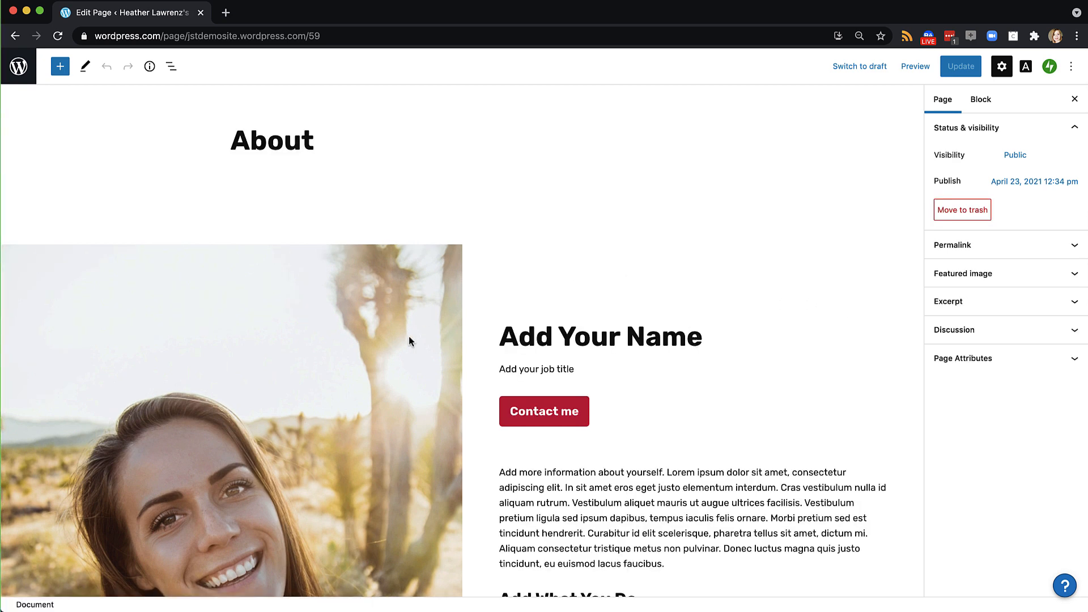
Replace the Media & Text block's portrait with an uploaded me.jpg photo
scroll(383, 347, "down", 5)
left_click(383, 348)
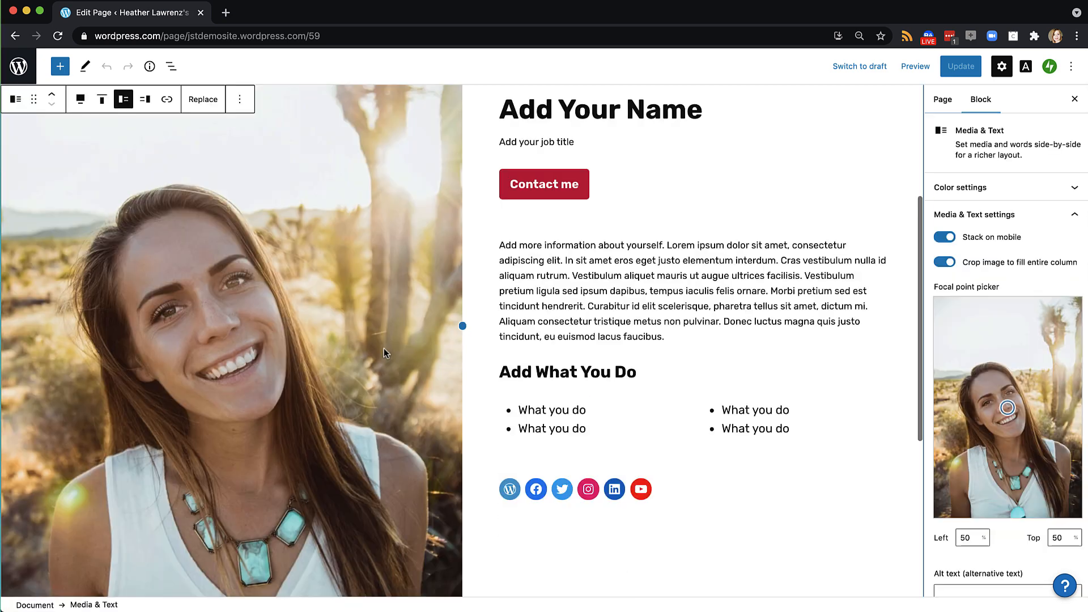
left_click(211, 103)
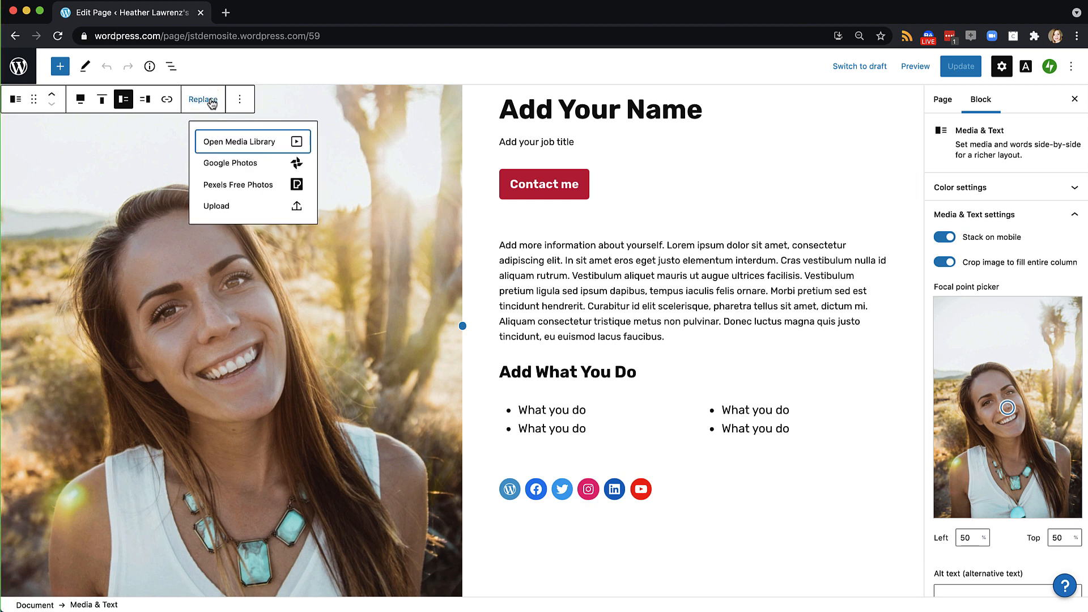
left_click(218, 206)
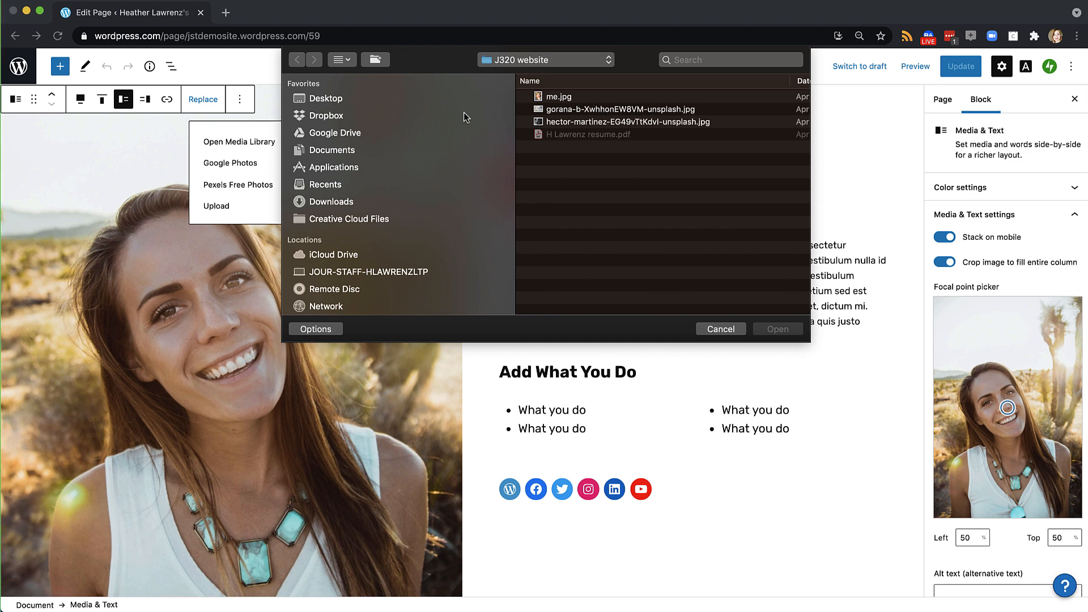
left_click(547, 99)
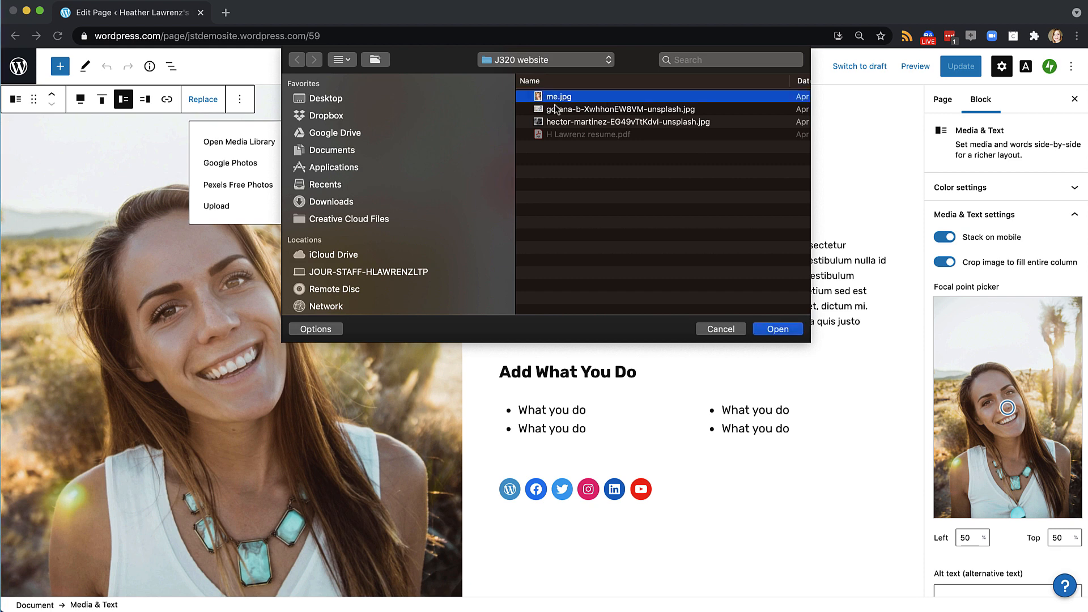
left_click(777, 328)
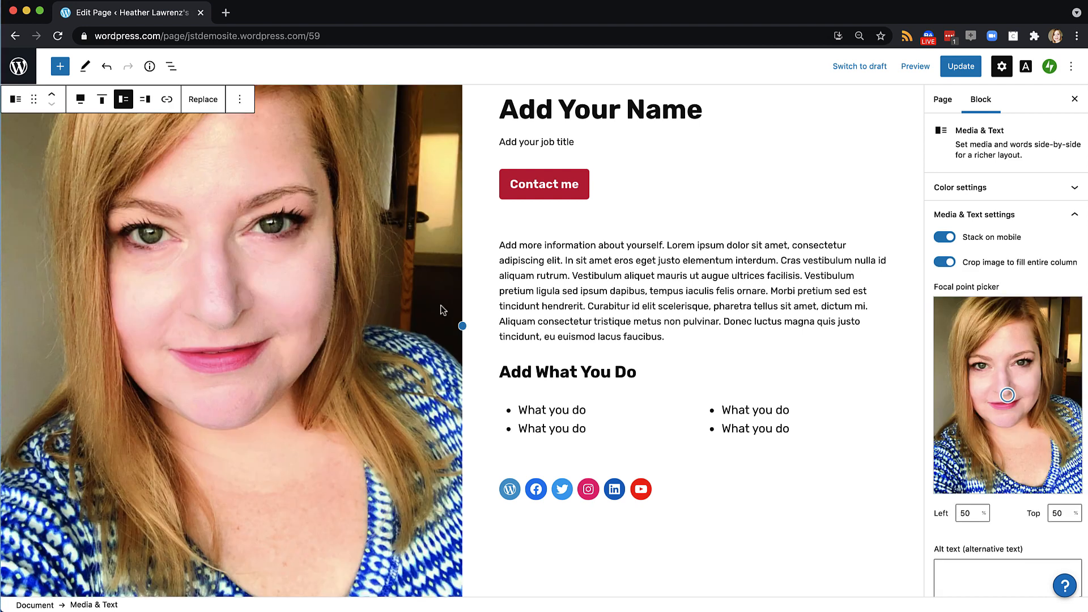
Replace the Add Your Name heading with the owner's name and fill in the job title
scroll(440, 305, "down", 2)
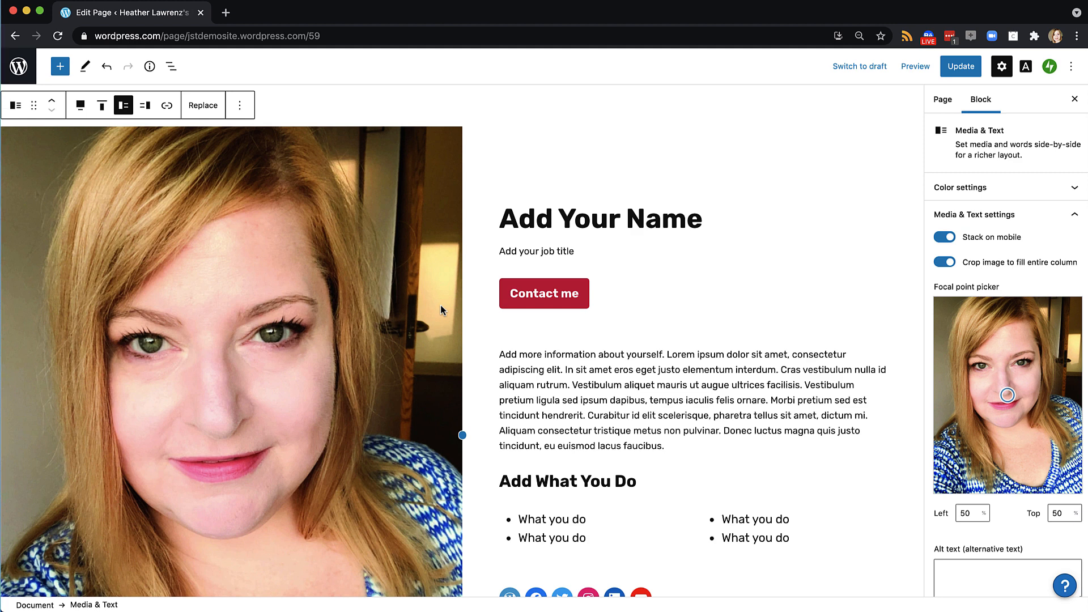
triple_click(623, 219)
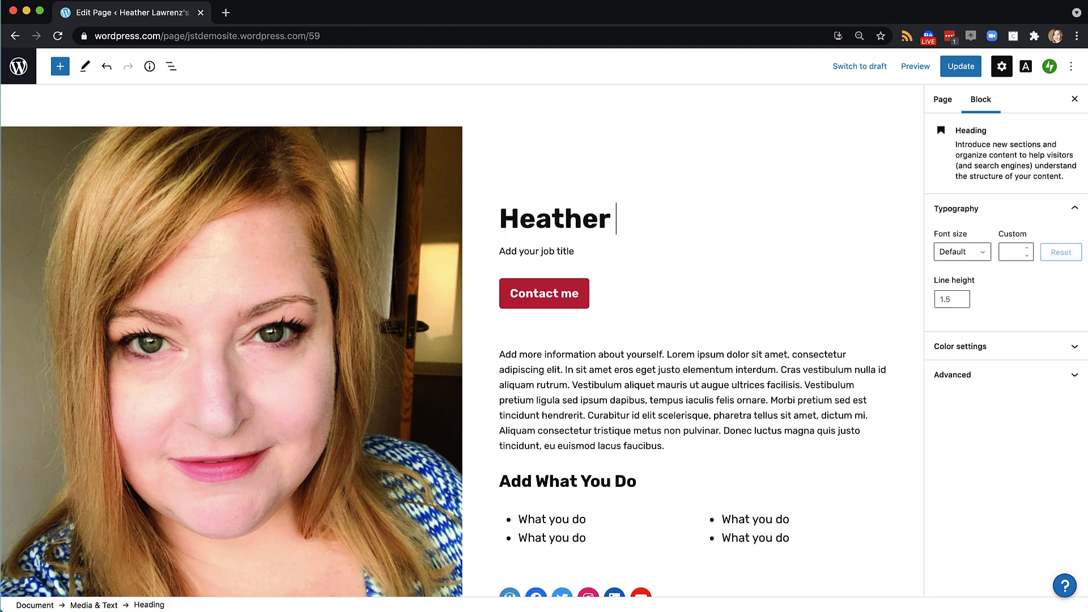
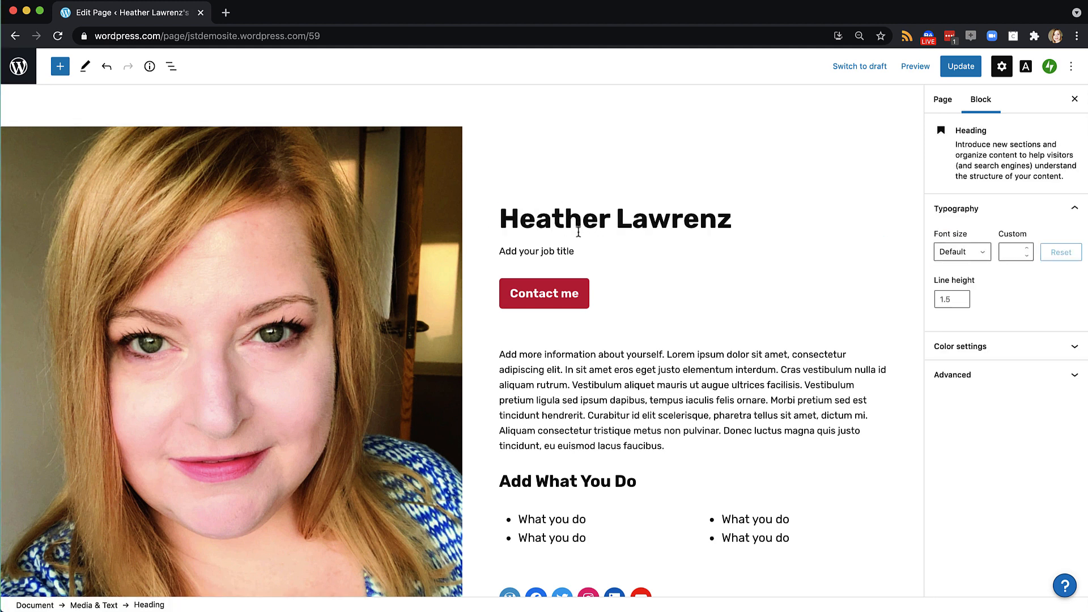
left_click_drag(574, 251, 494, 253)
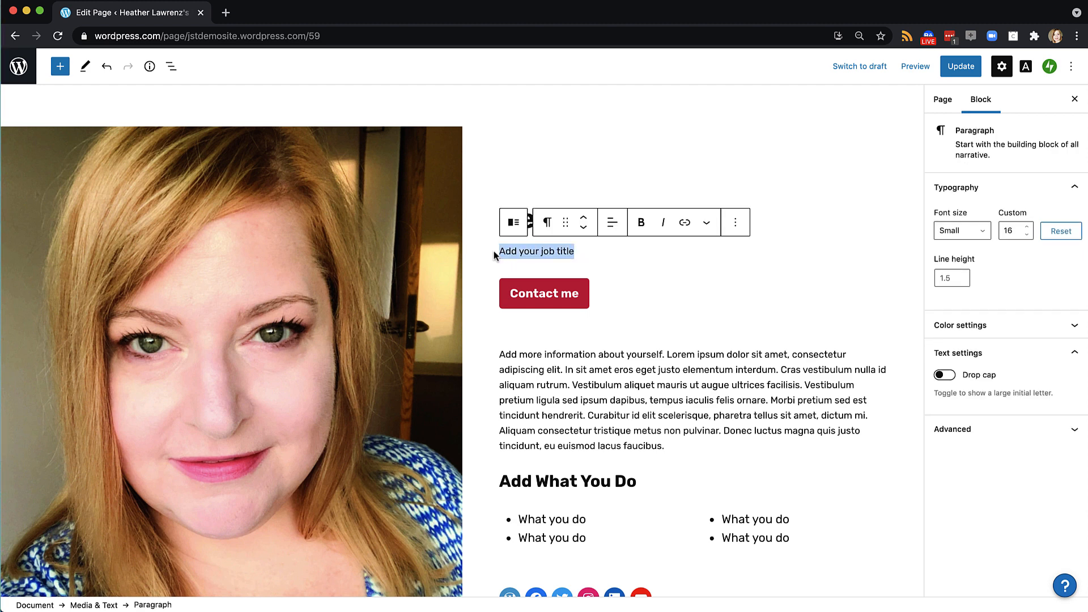
type("Digital marketer")
Relabel the Contact me button as 'Email me at address here'
left_click(517, 302)
left_click_drag(580, 295, 508, 294)
type("Email me at address here")
Select the lorem ipsum paragraph text, then clear the selection
left_click(763, 394)
scroll(763, 393, "down", 2)
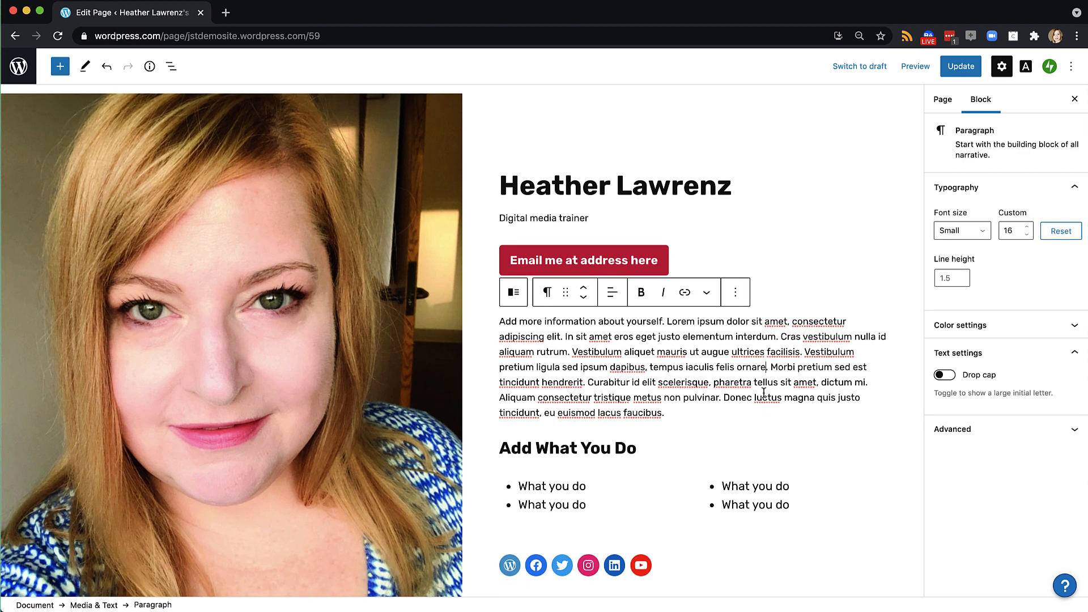
left_click_drag(666, 413, 482, 323)
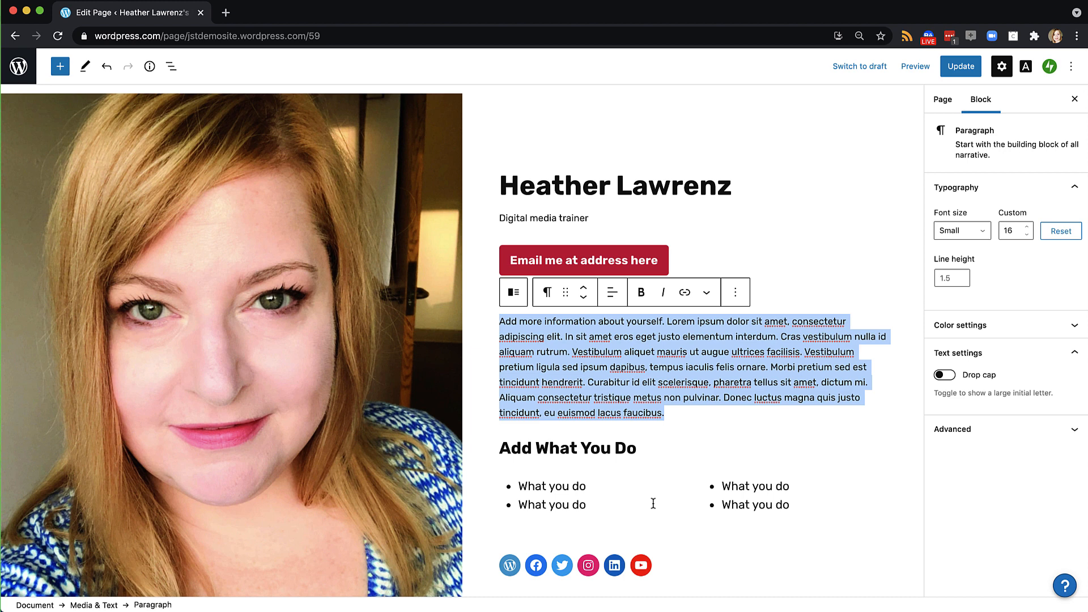
scroll(653, 503, "down", 2)
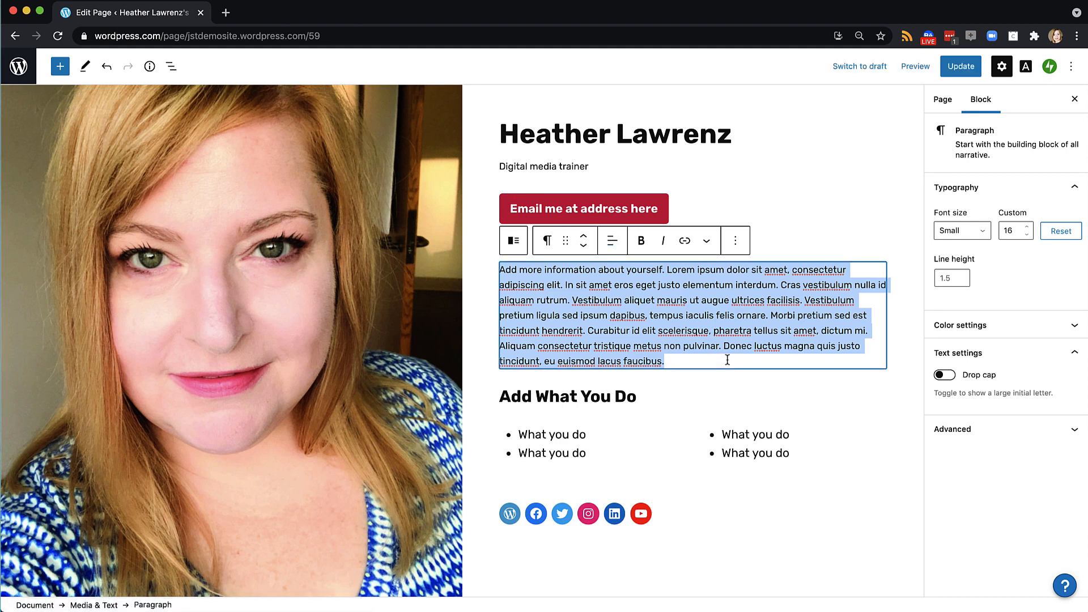
left_click(707, 356)
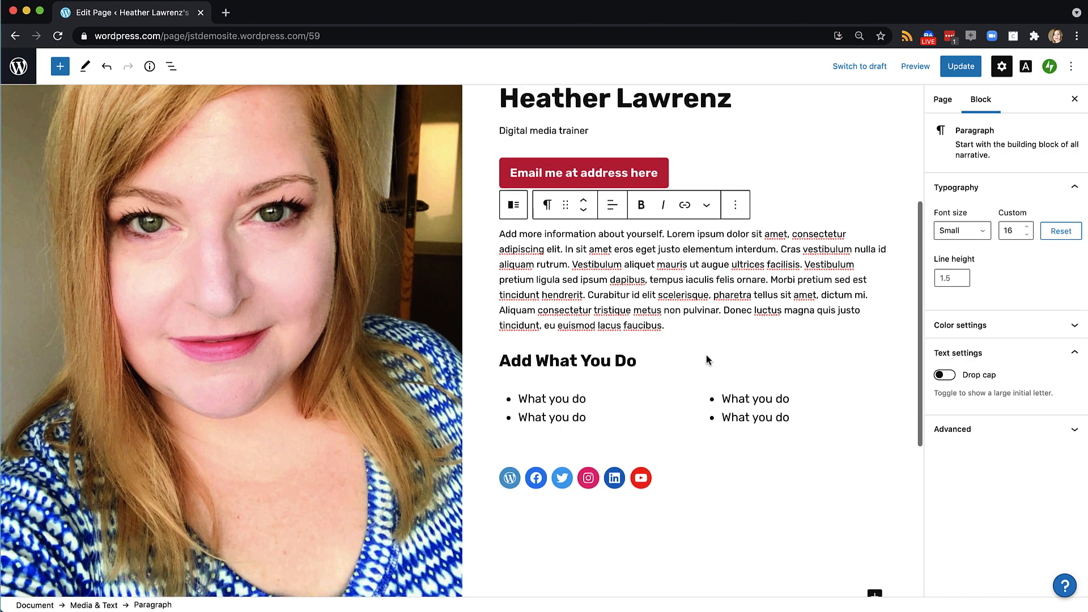
scroll(706, 355, "down", 6)
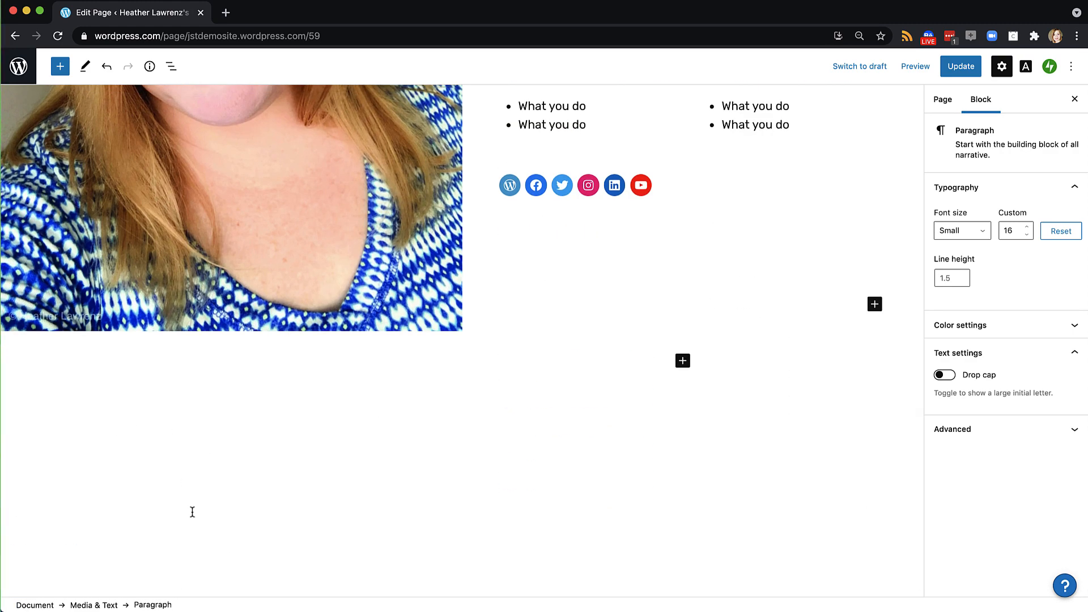
Remove the WordPress and Facebook icons from the social icons block
scroll(191, 511, "up", 5)
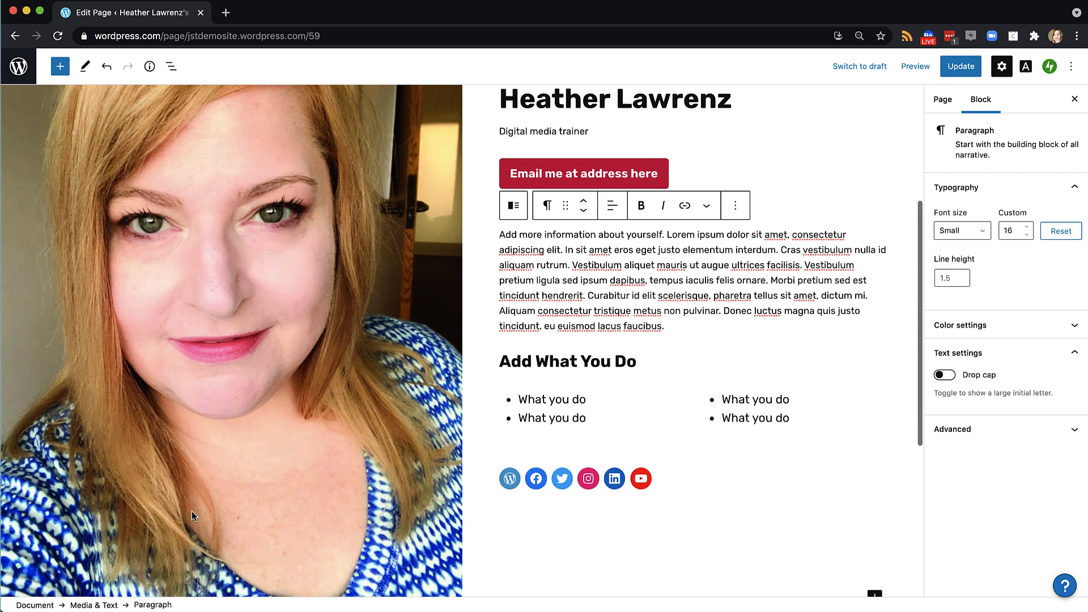
left_click(510, 480)
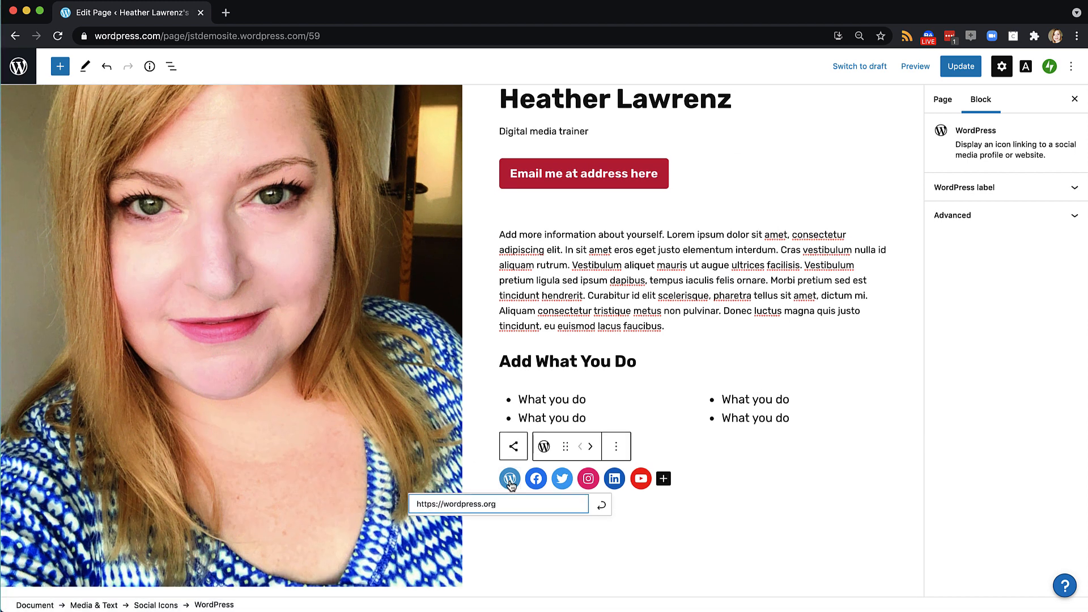
left_click(615, 446)
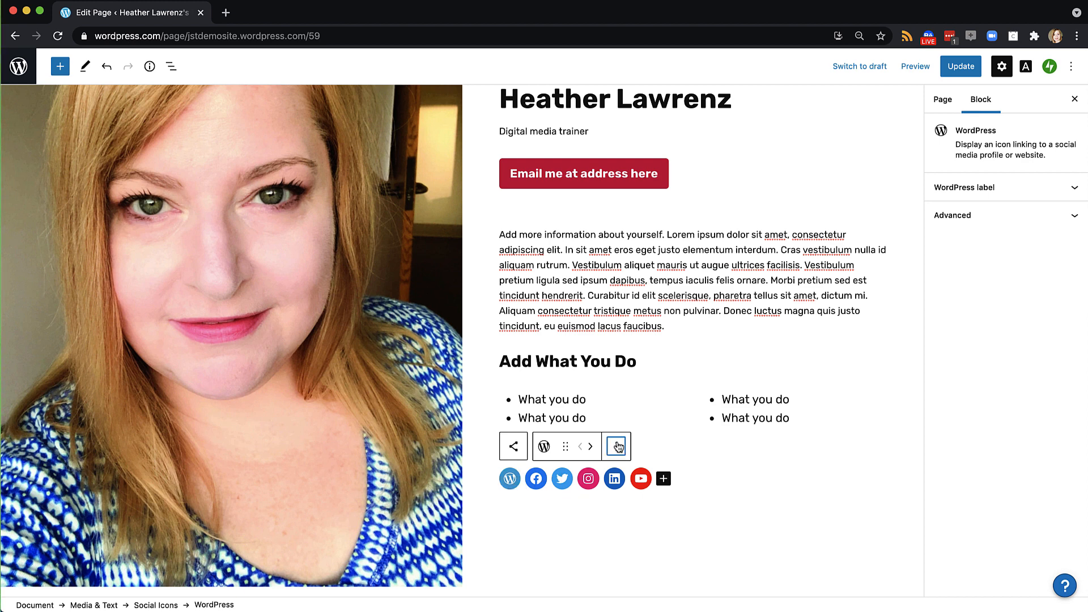
left_click(627, 588)
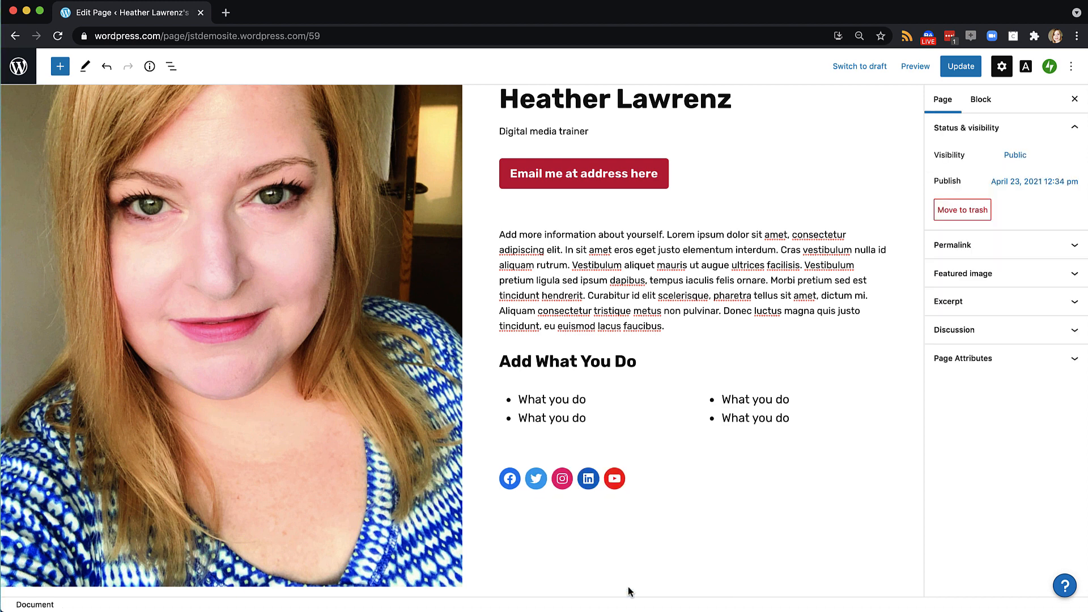
left_click(519, 477)
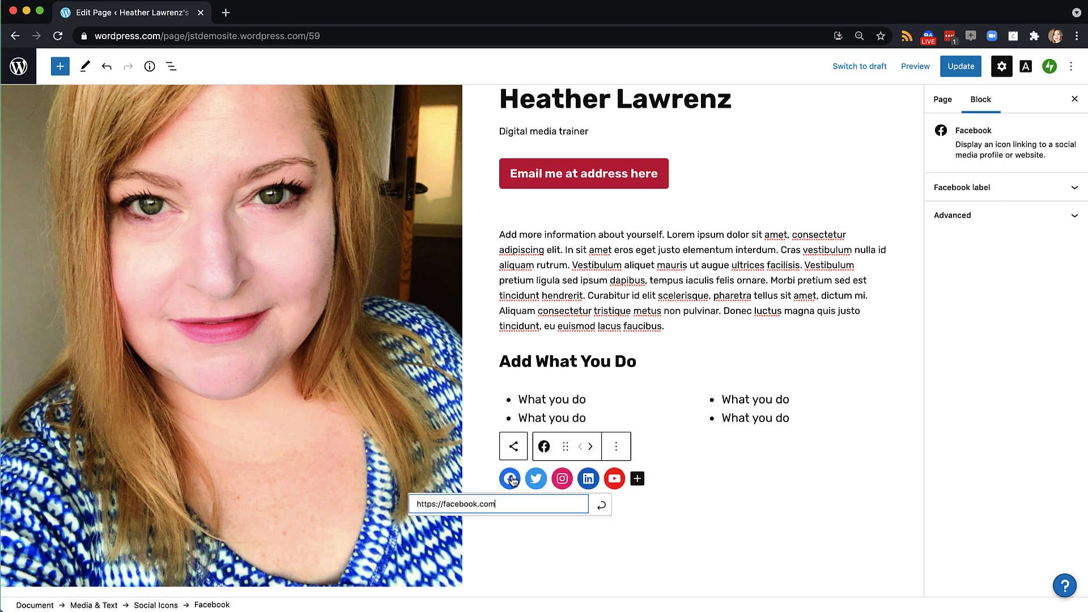
left_click(616, 447)
left_click(632, 587)
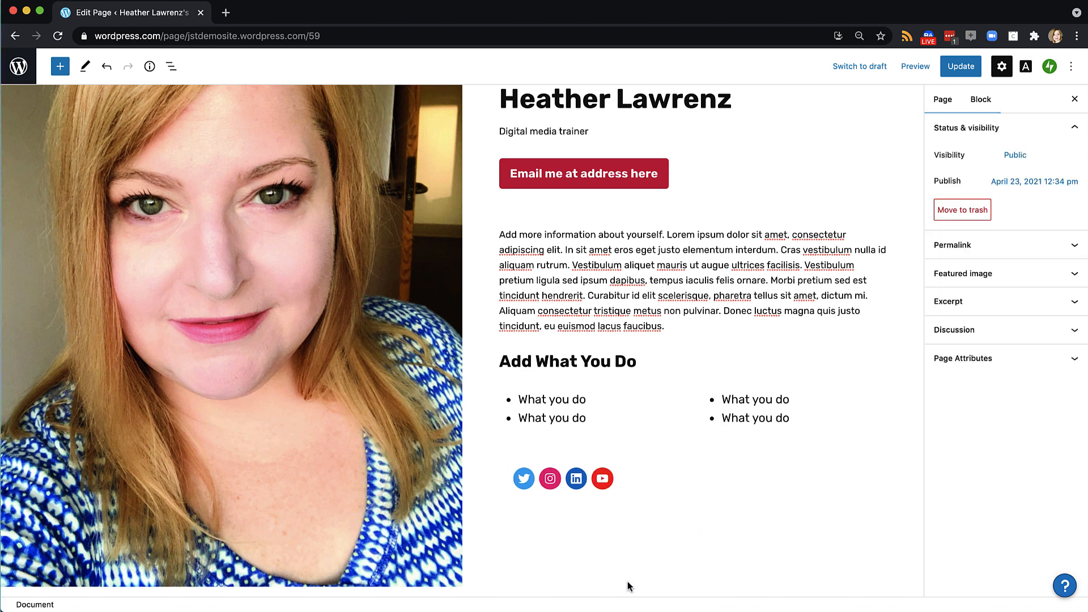
Check the Twitter icon's options, then update the About page
left_click(510, 479)
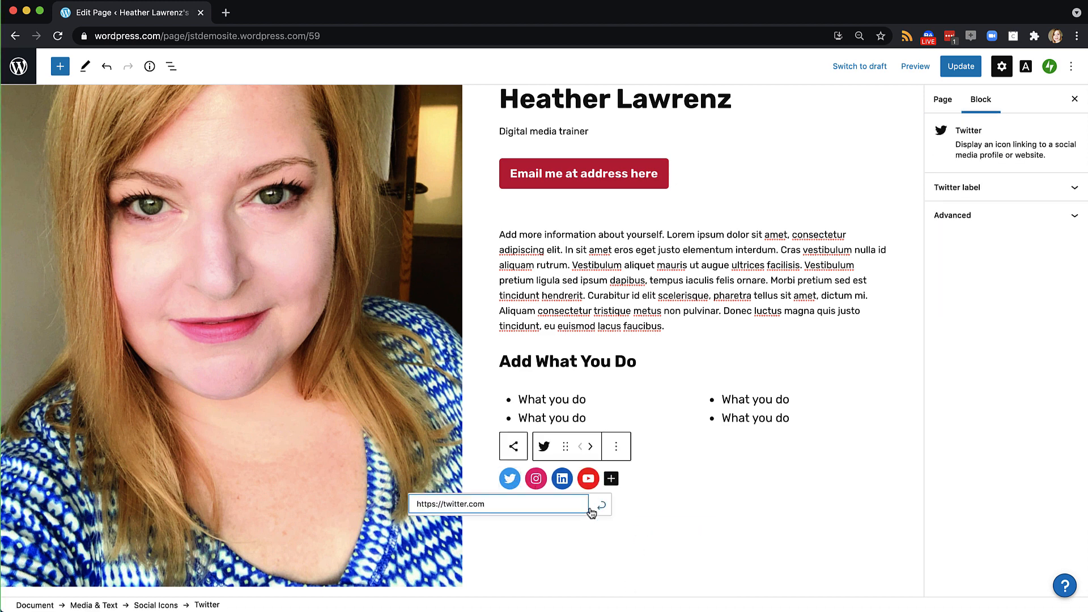
left_click(617, 449)
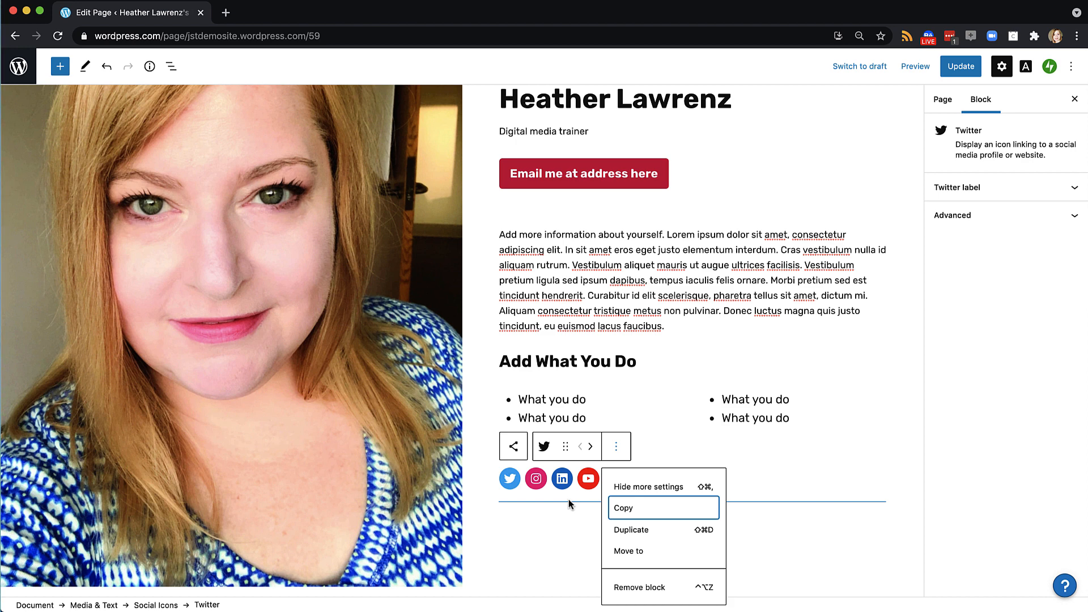
scroll(569, 502, "up", 3)
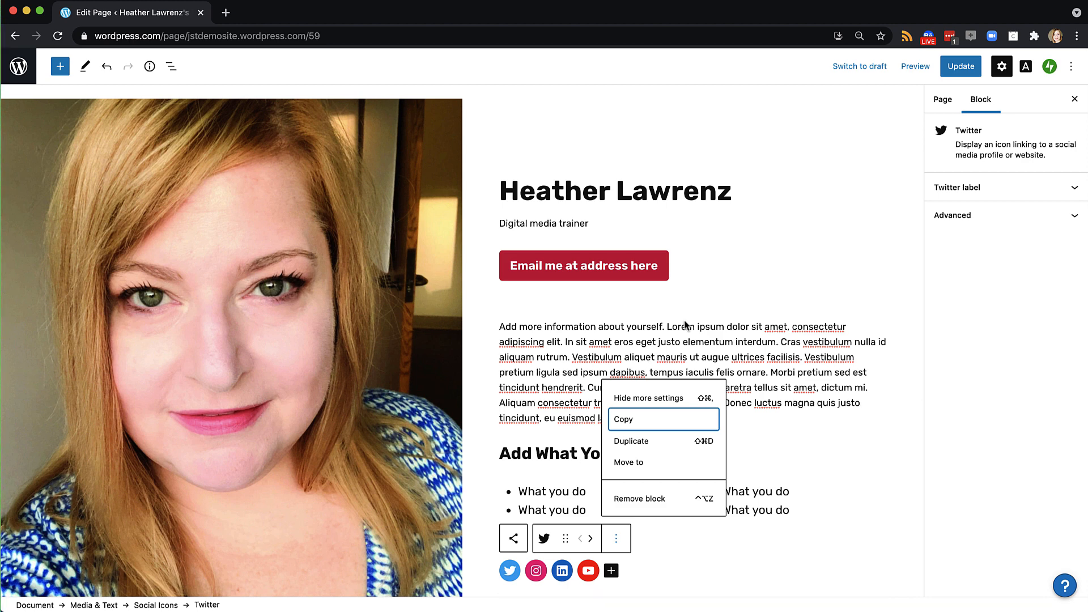
left_click(966, 70)
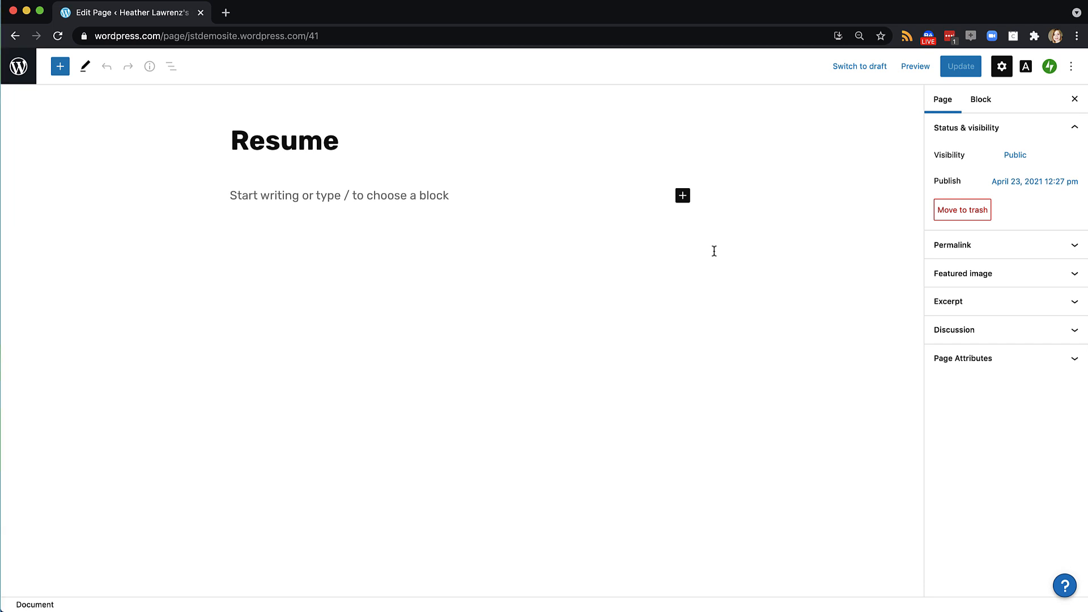
Open the resume PDF from the J320 website folder in Preview
left_click(62, 609)
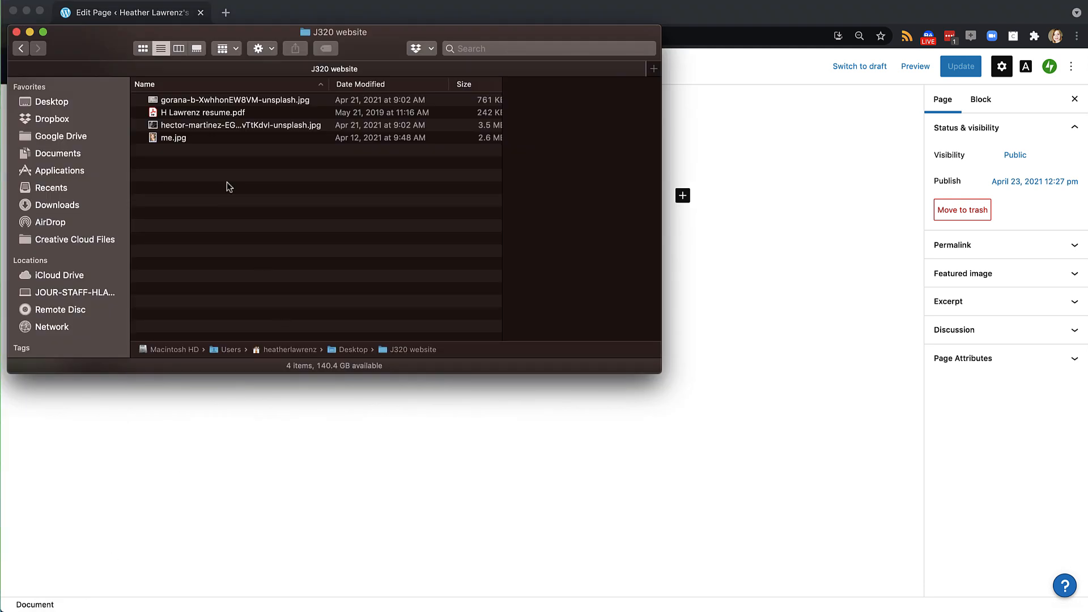
left_click(183, 113)
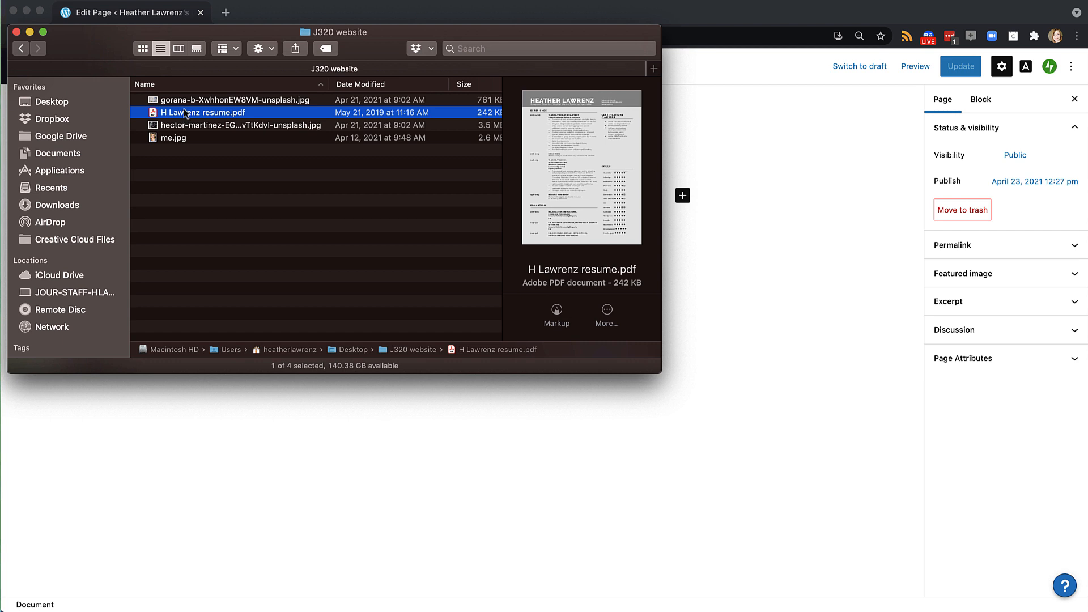
right_click(185, 112)
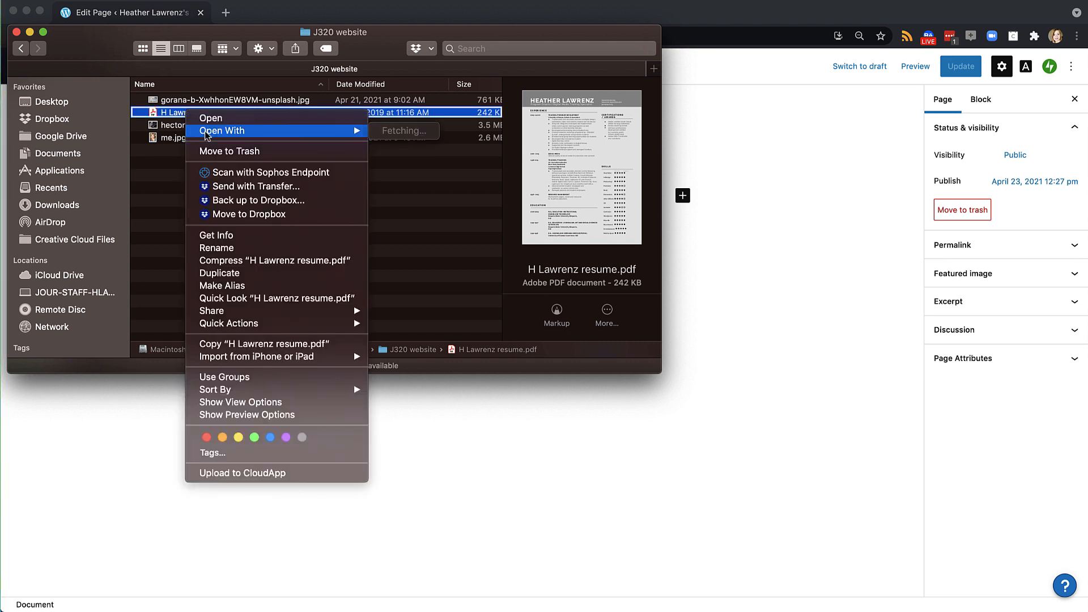
left_click(206, 134)
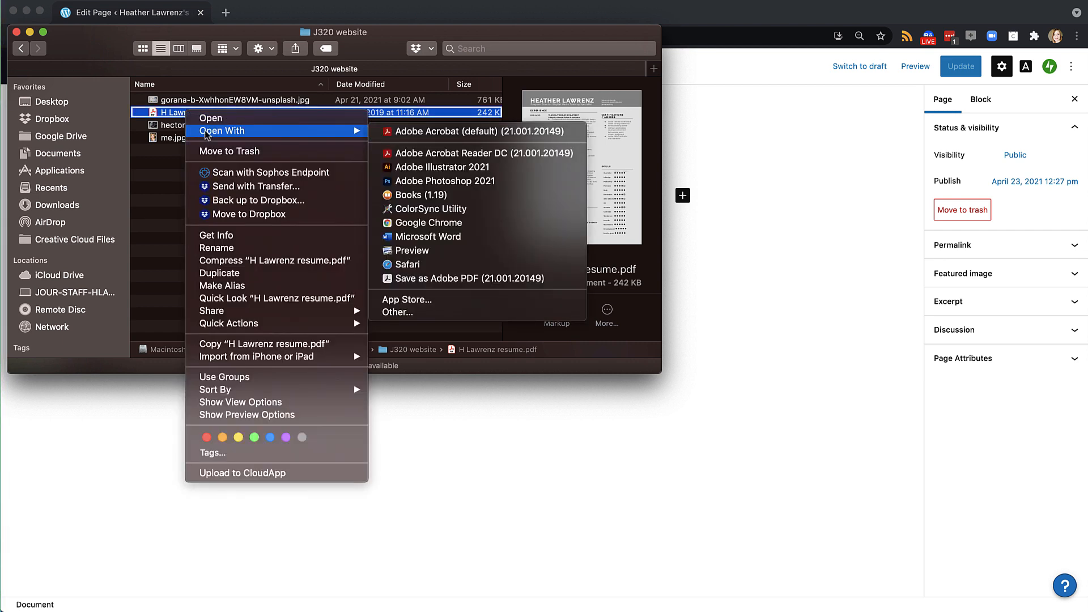
left_click(400, 252)
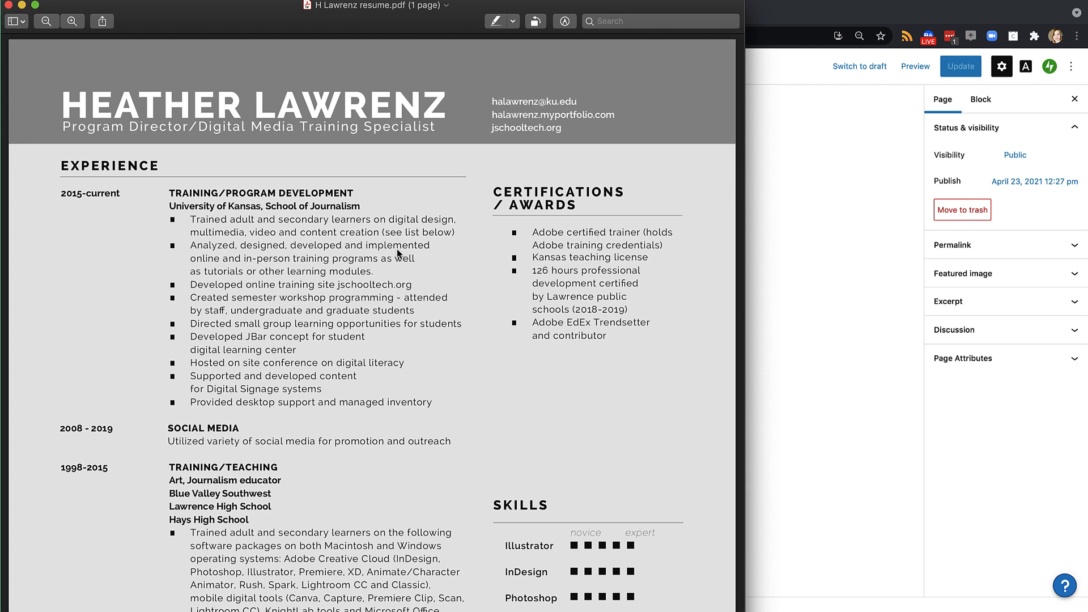
Export the resume as a JPEG into the J320 website folder
left_click(87, 0)
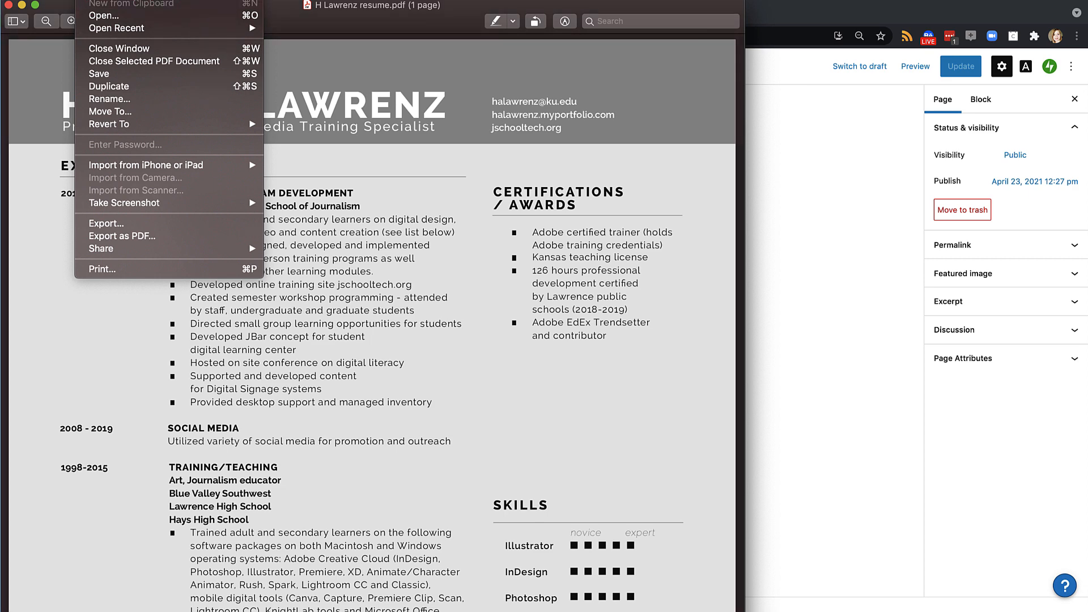
left_click(119, 226)
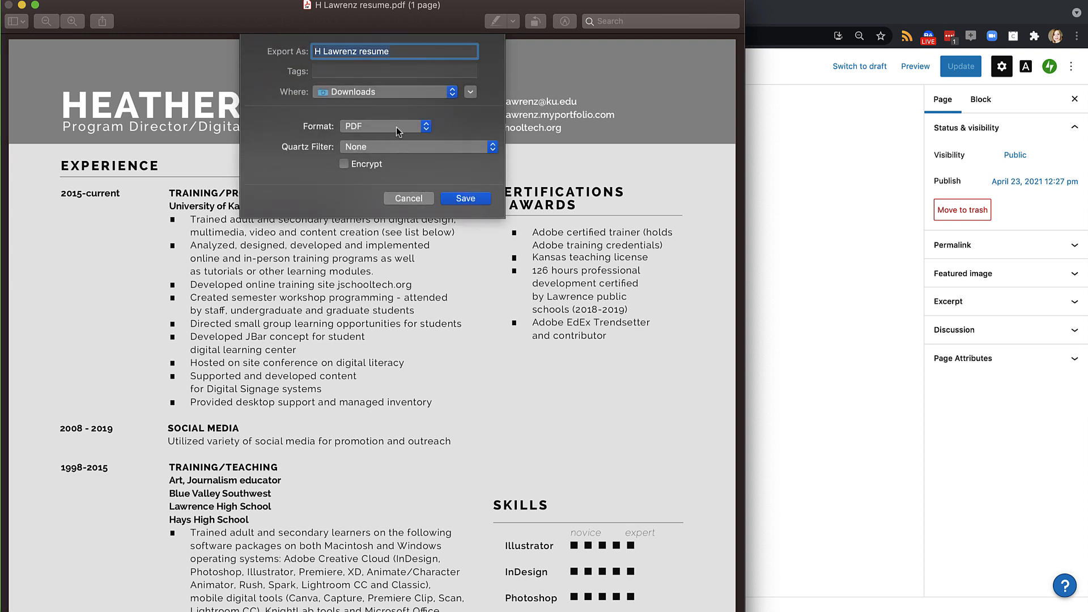
left_click(396, 127)
left_click(393, 94)
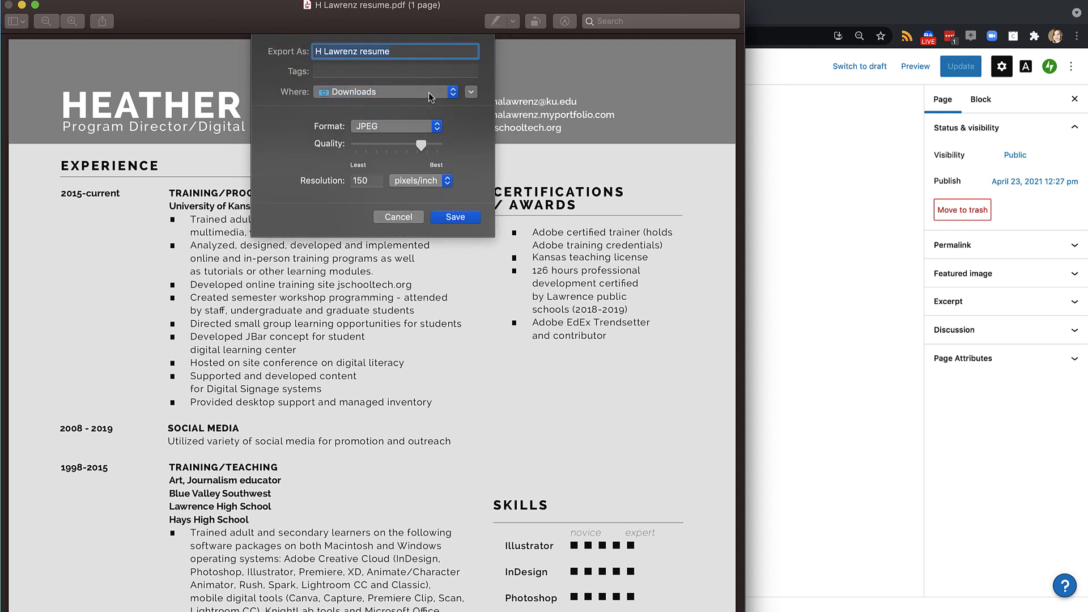
left_click(428, 93)
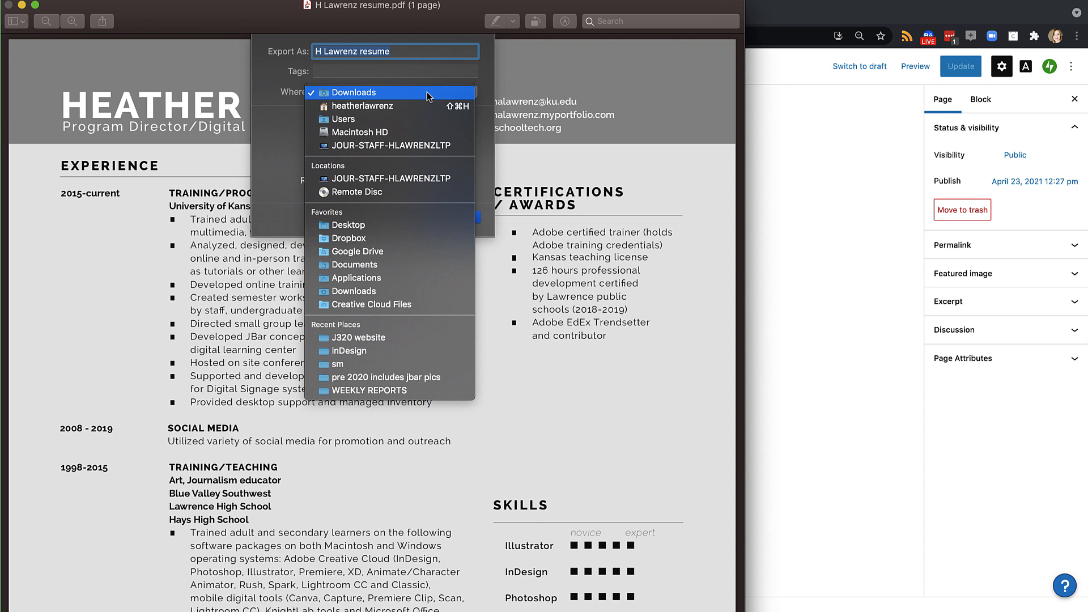
left_click(342, 338)
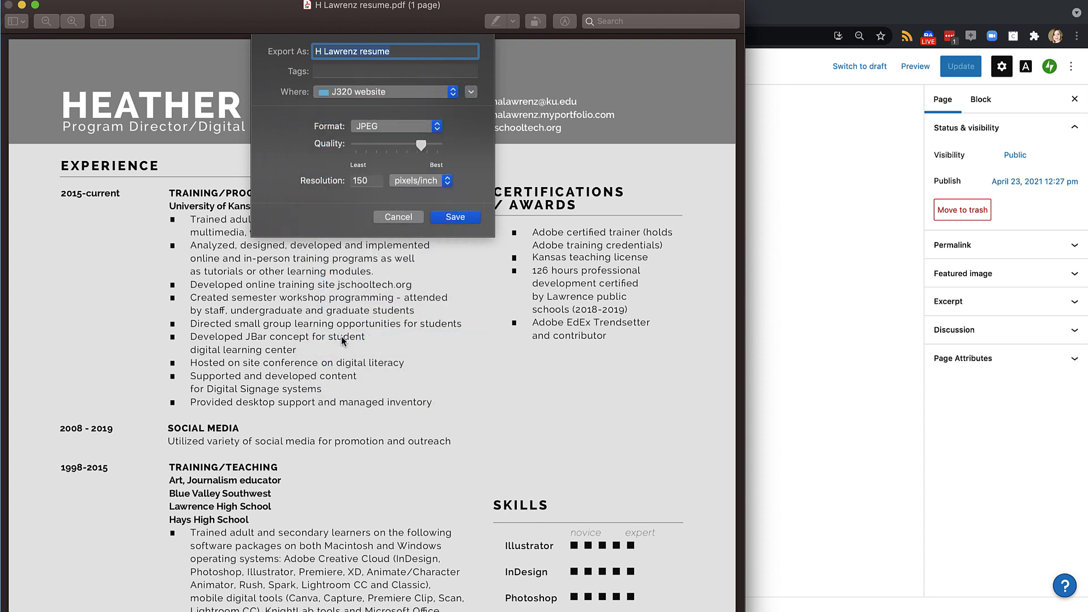
left_click(464, 220)
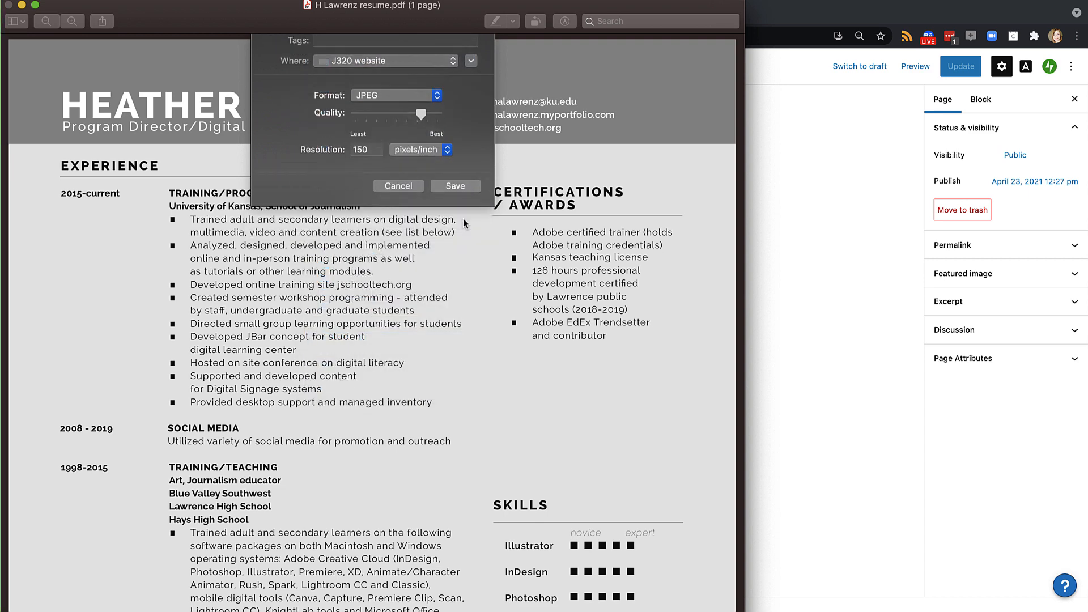
Compare the new JPEG with the original PDF in Finder, then return to Preview
left_click(54, 611)
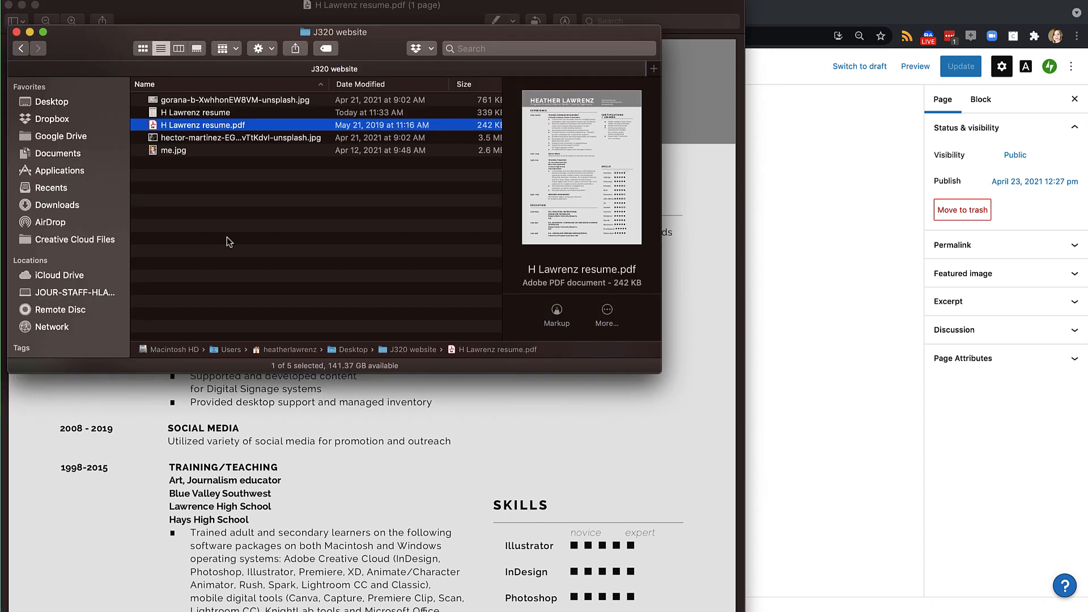
left_click(206, 112)
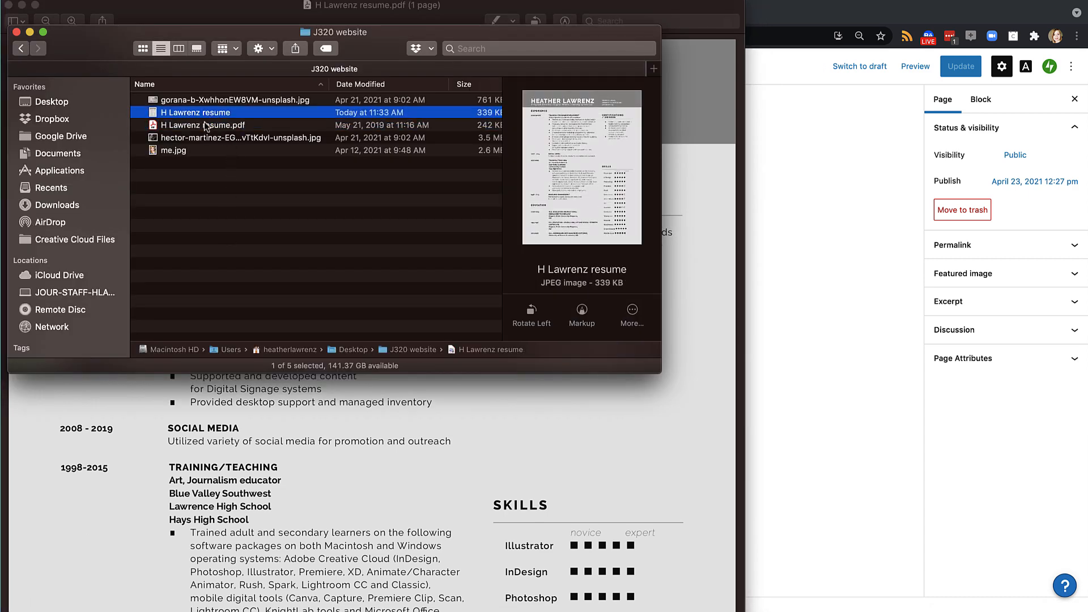
left_click(205, 126)
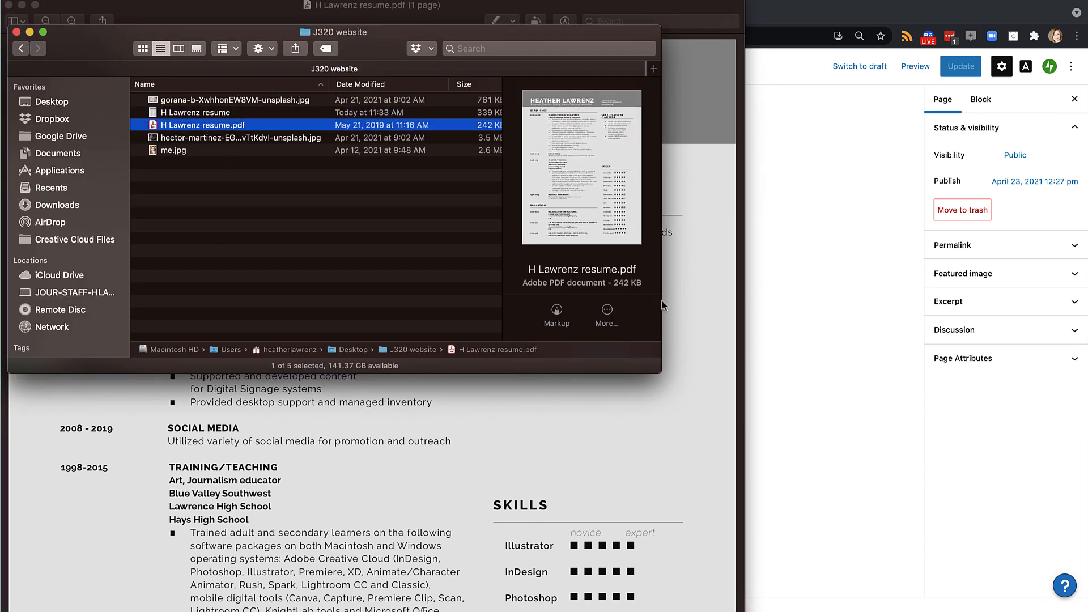
left_click(703, 290)
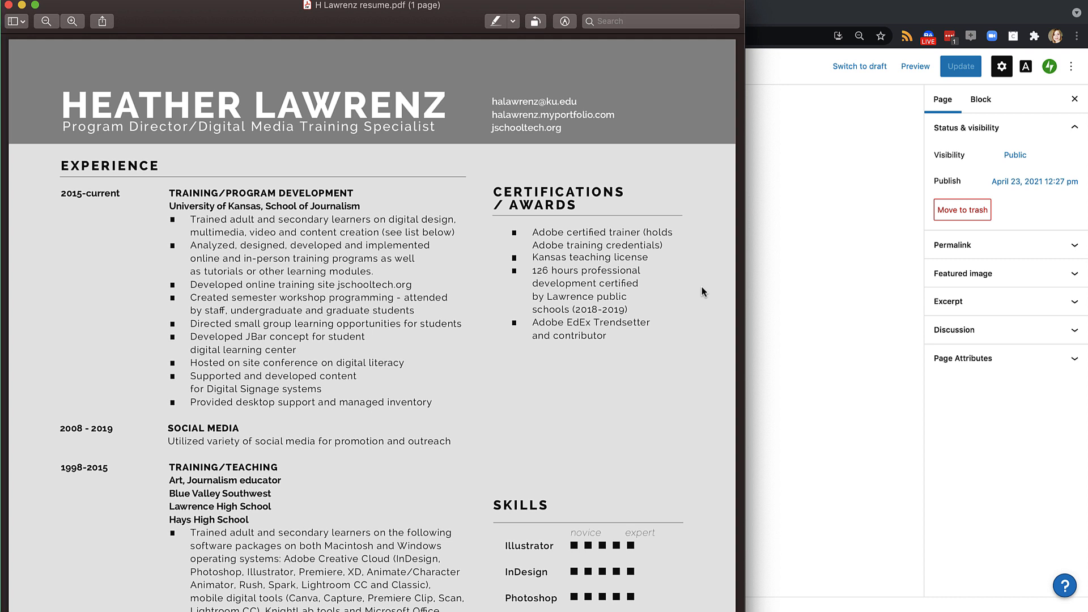
Add the paragraph 'View my resume or click the button to download a PDF.' to the Resume page
left_click(844, 251)
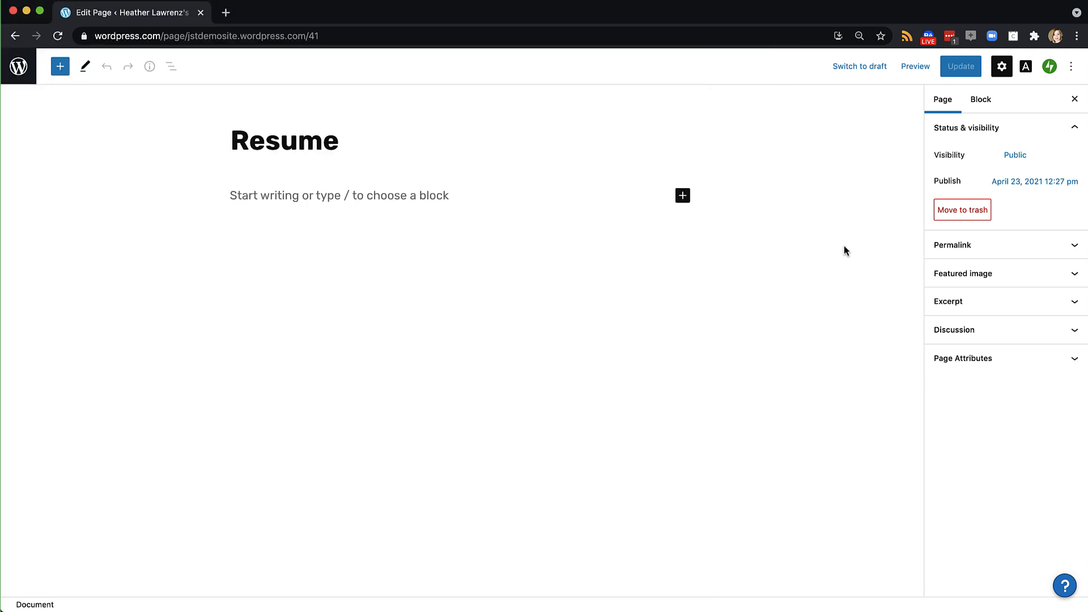
left_click(433, 205)
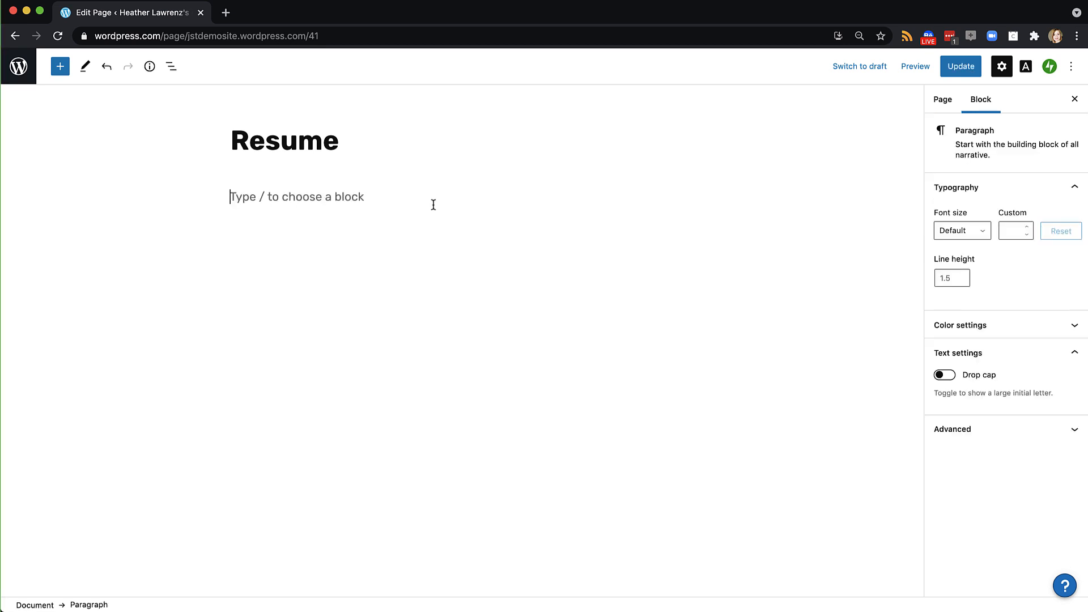
type("View my resume or click the button to download a PDF")
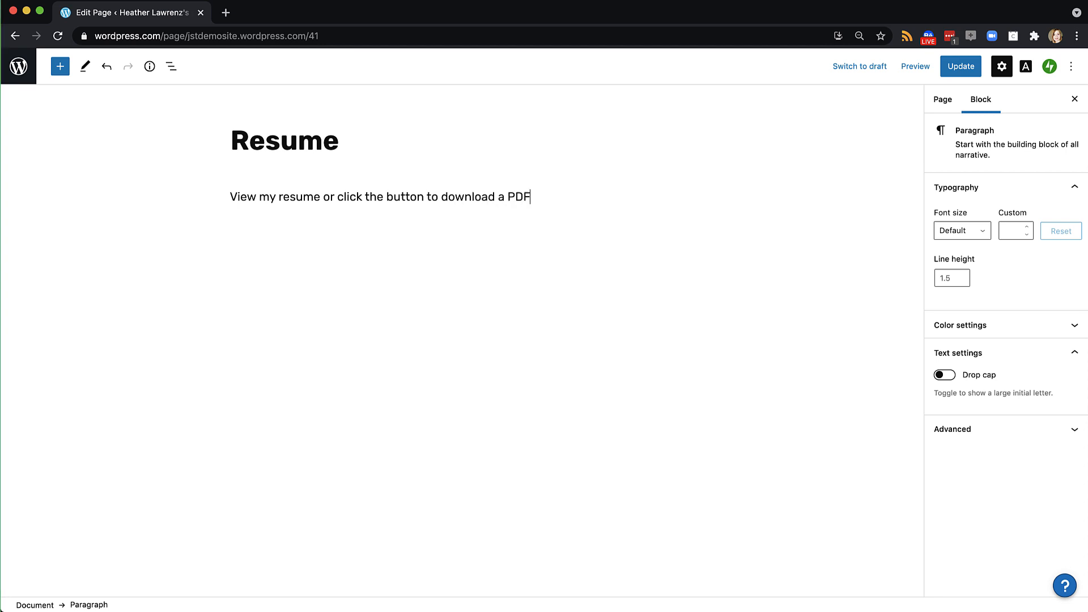
type(".")
key("Return")
Insert an Image block with the resume JPEG and start an empty block below the paragraph
left_click(60, 67)
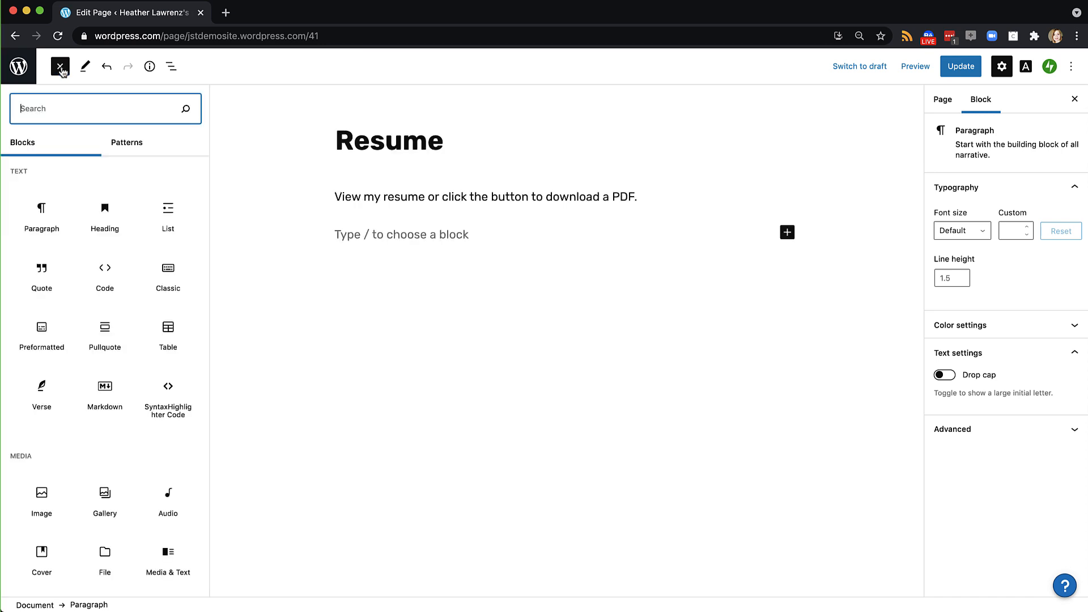
type("image")
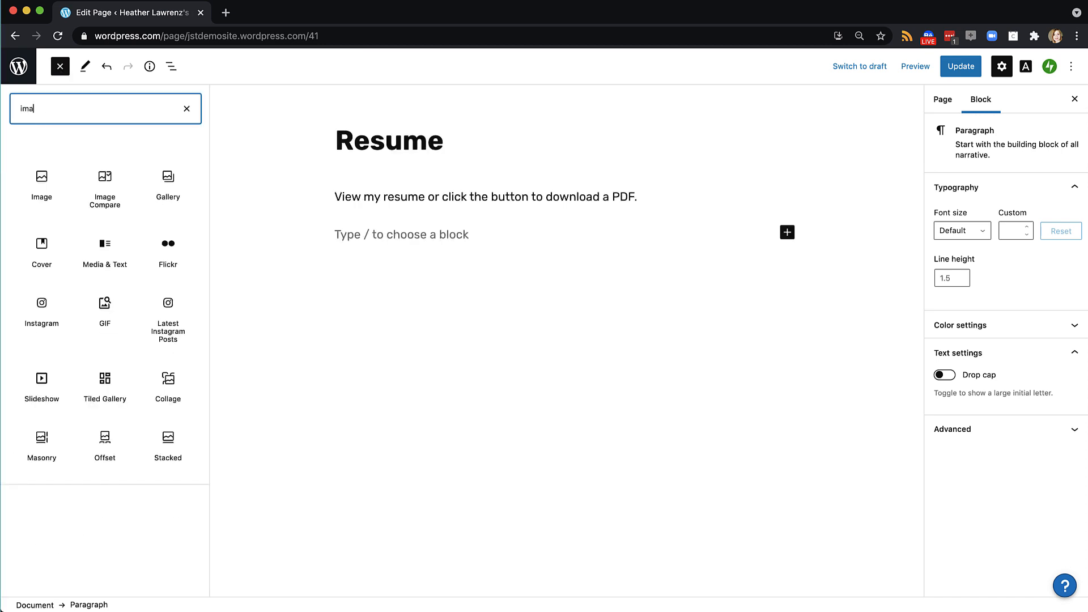
left_click(42, 180)
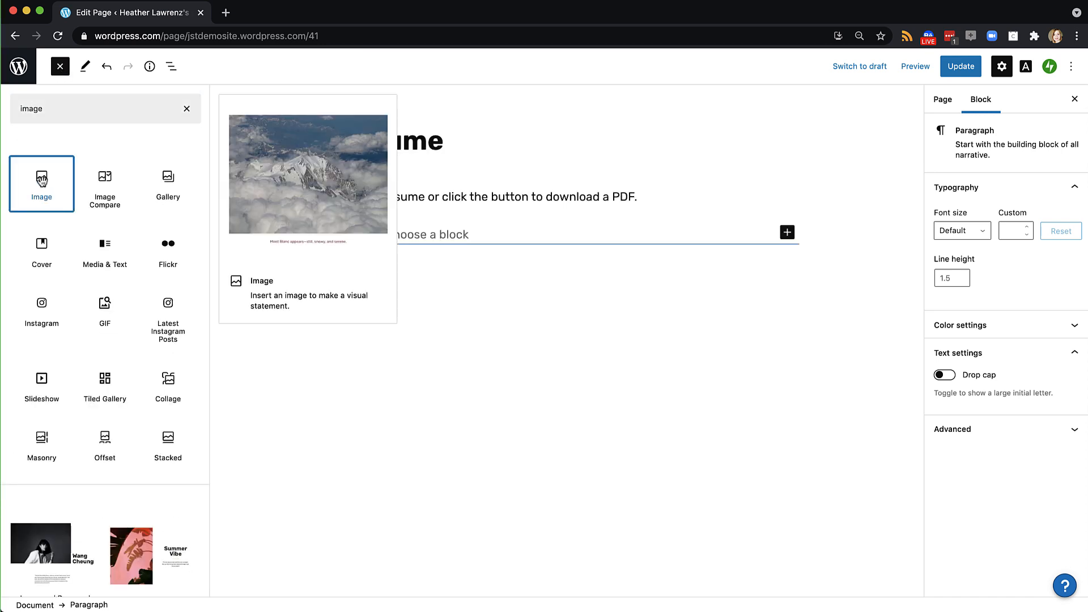
left_click(366, 307)
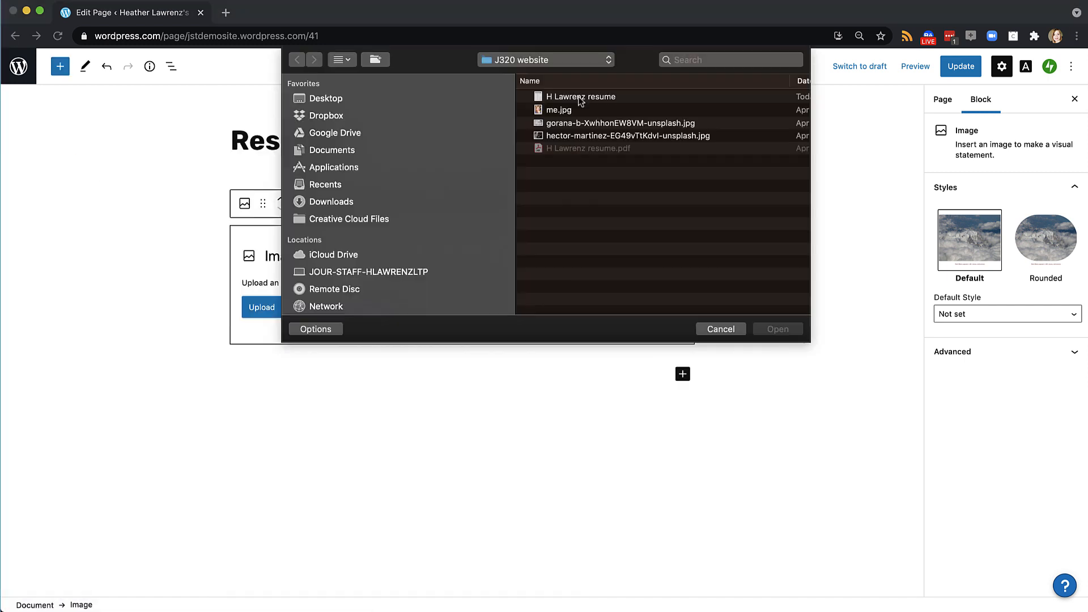
left_click(580, 98)
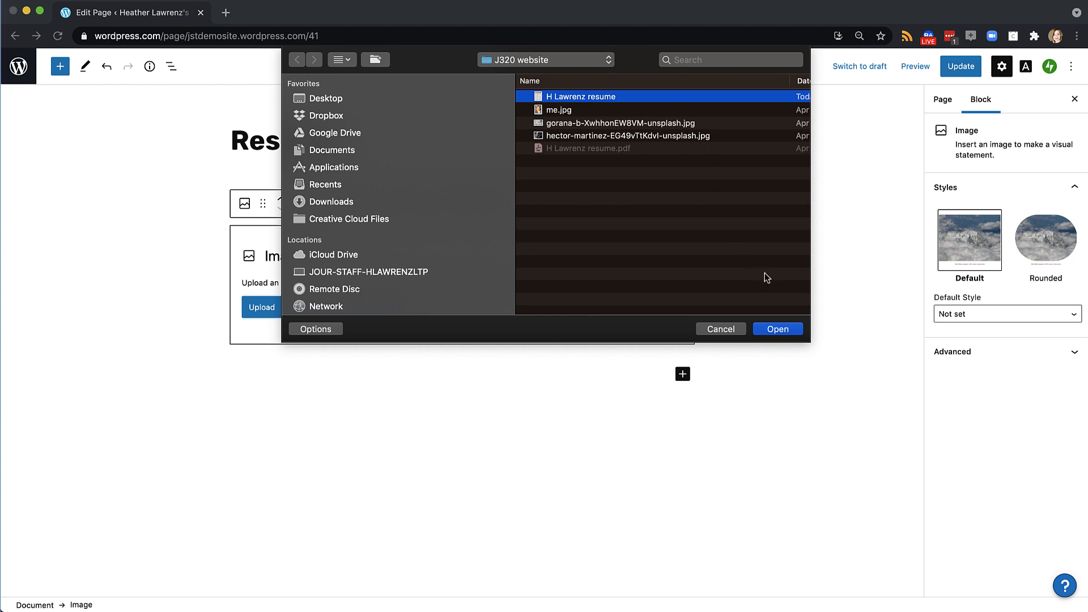
left_click(777, 329)
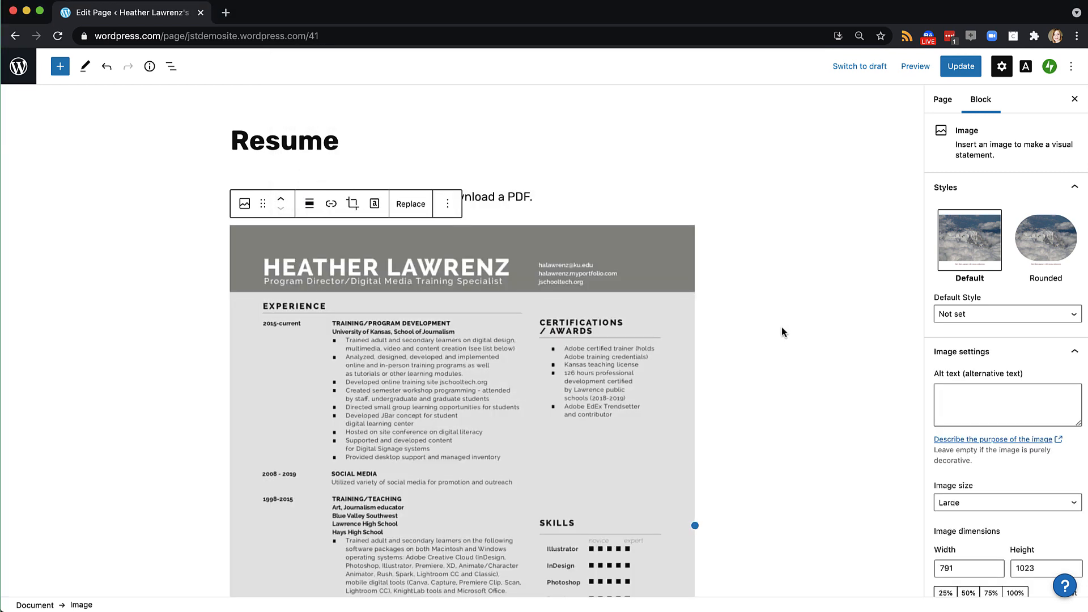
left_click(553, 195)
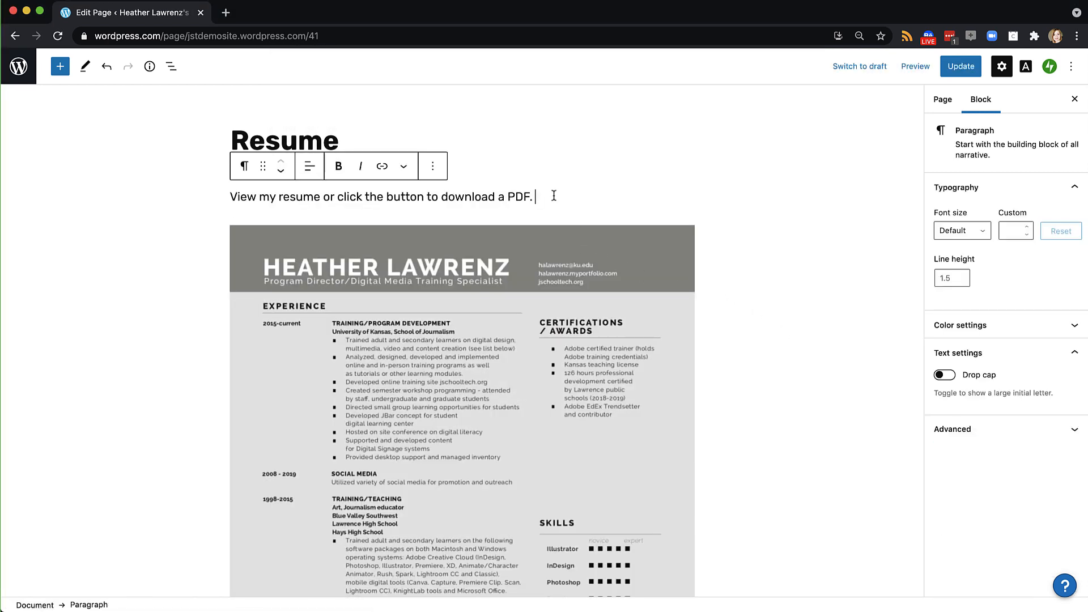
key("Return")
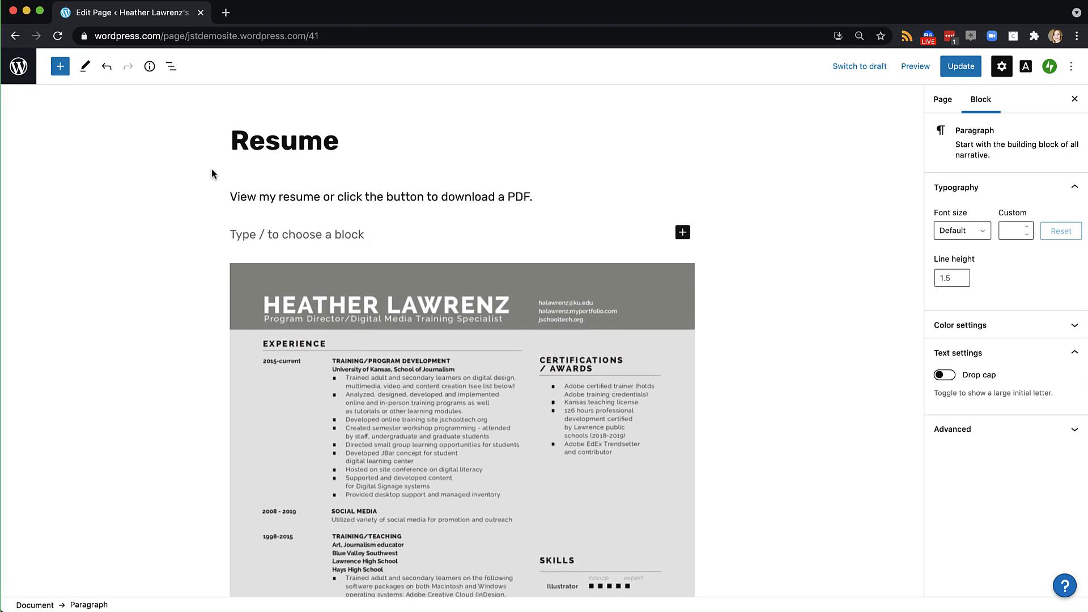
Add a File block that uploads the resume PDF from the J320 website folder
left_click(60, 67)
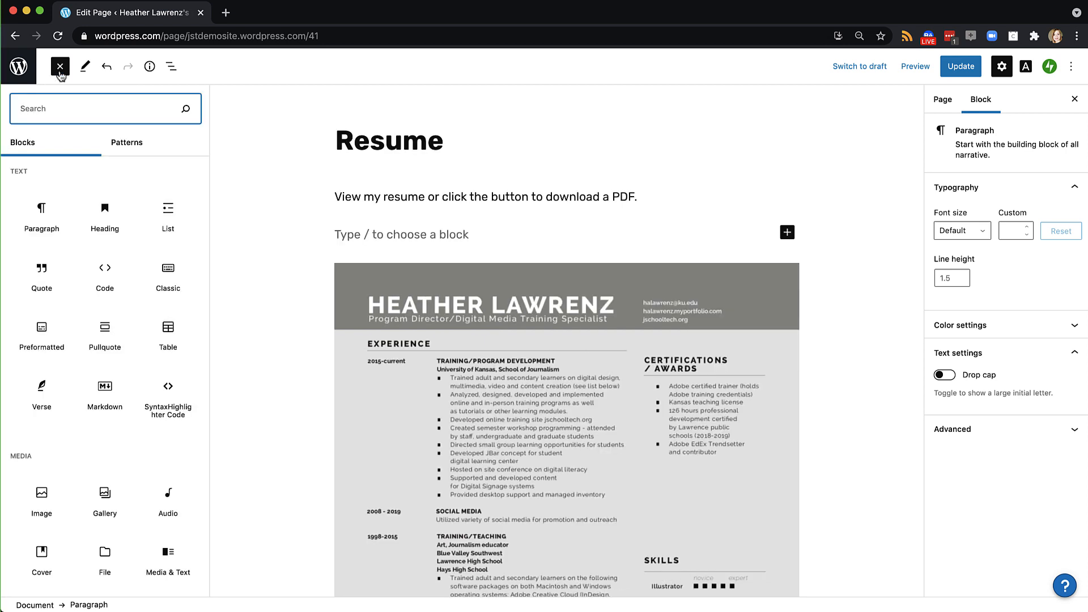
type("file")
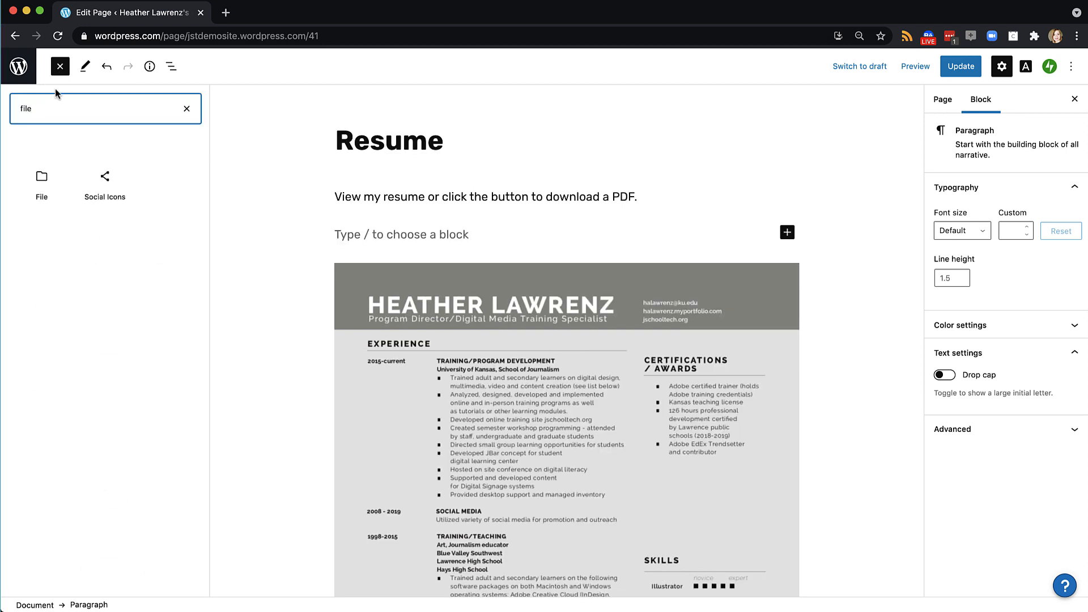
left_click(46, 185)
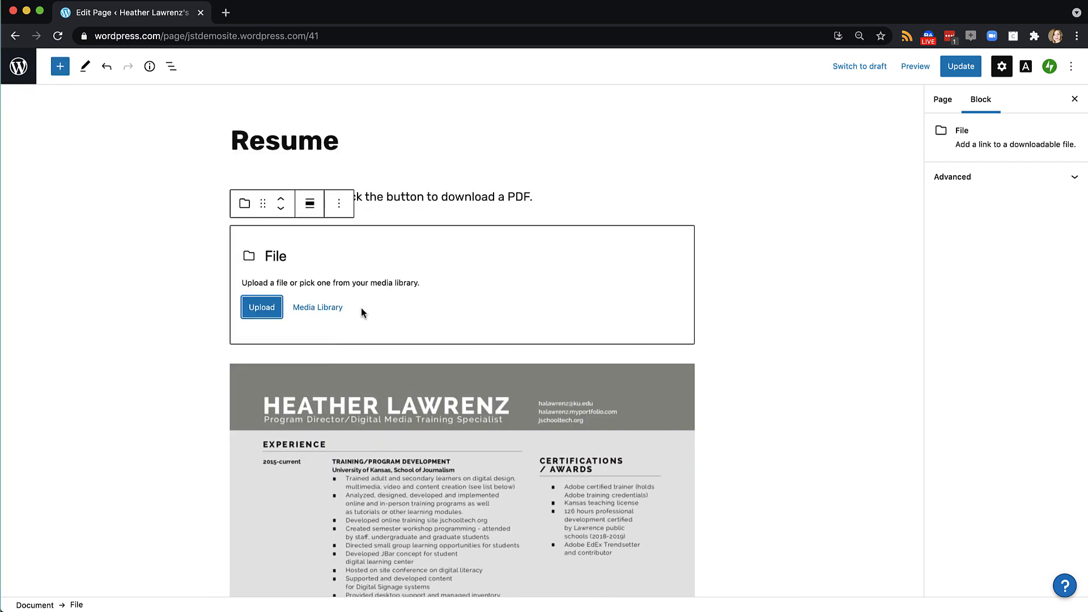
left_click(263, 309)
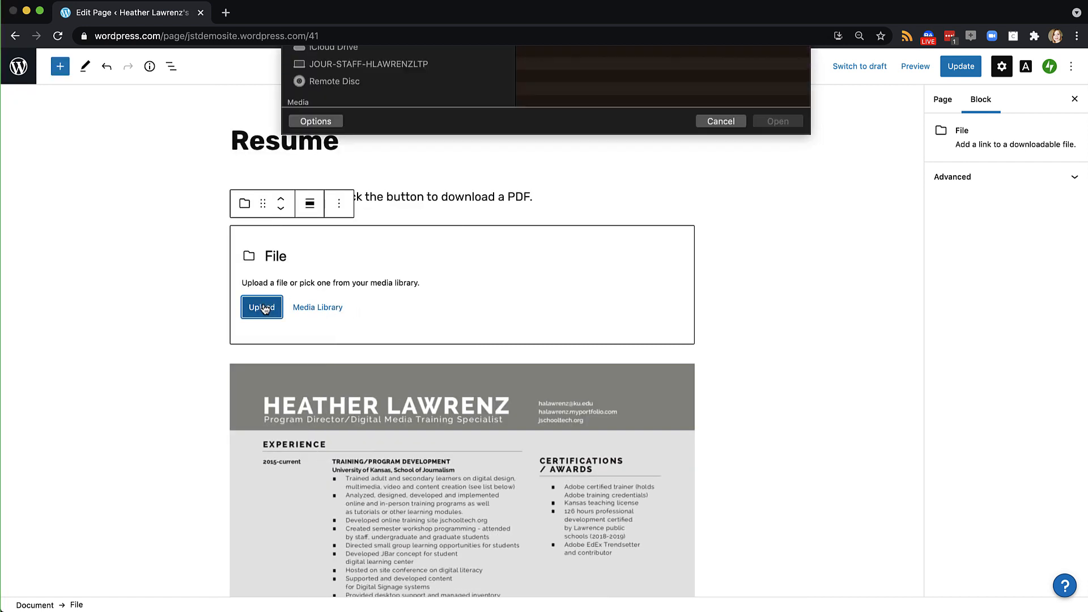
left_click(569, 148)
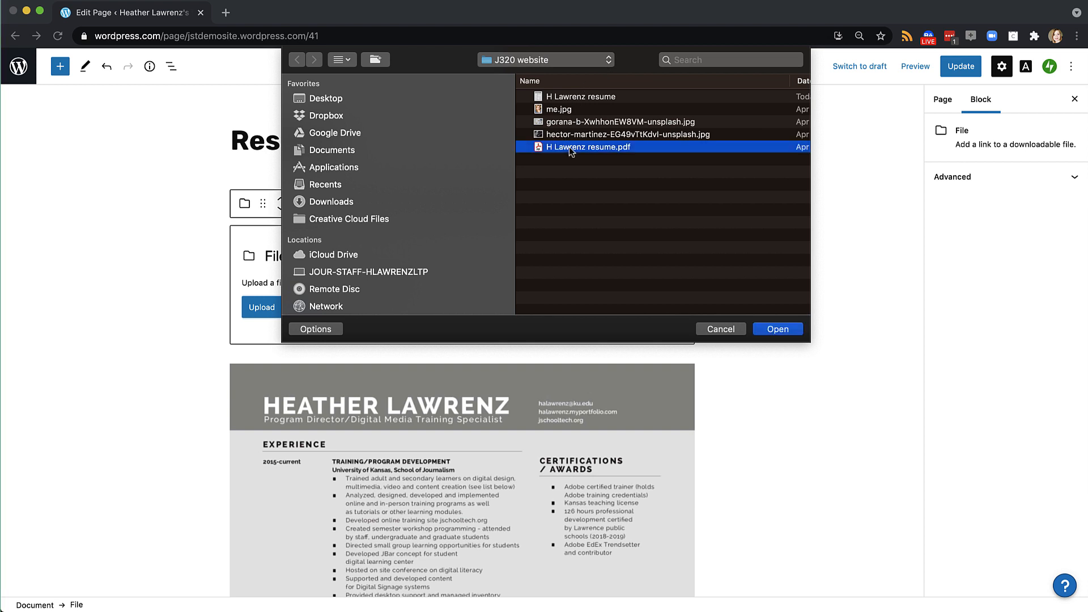
left_click(777, 328)
left_click(877, 141)
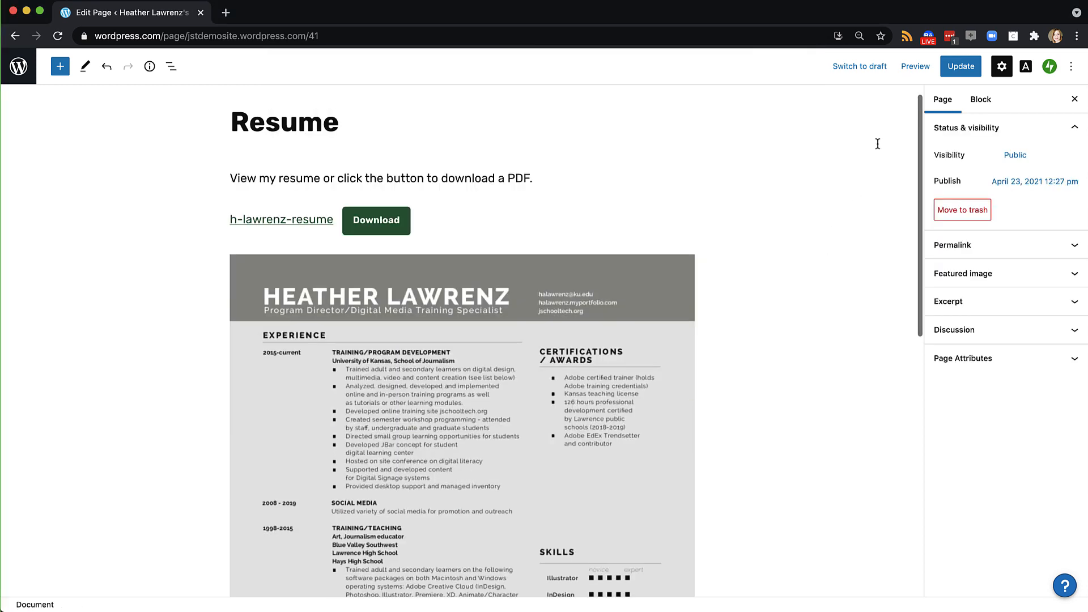
Preview the Resume page, close the preview, and update the page
left_click(919, 67)
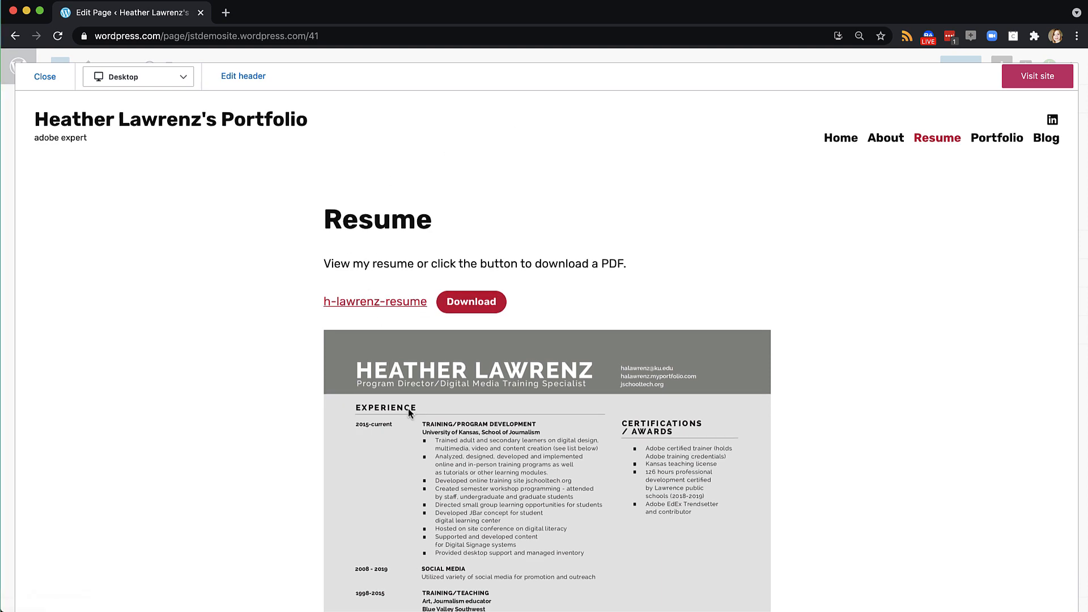
scroll(408, 408, "down", 7)
scroll(407, 408, "up", 7)
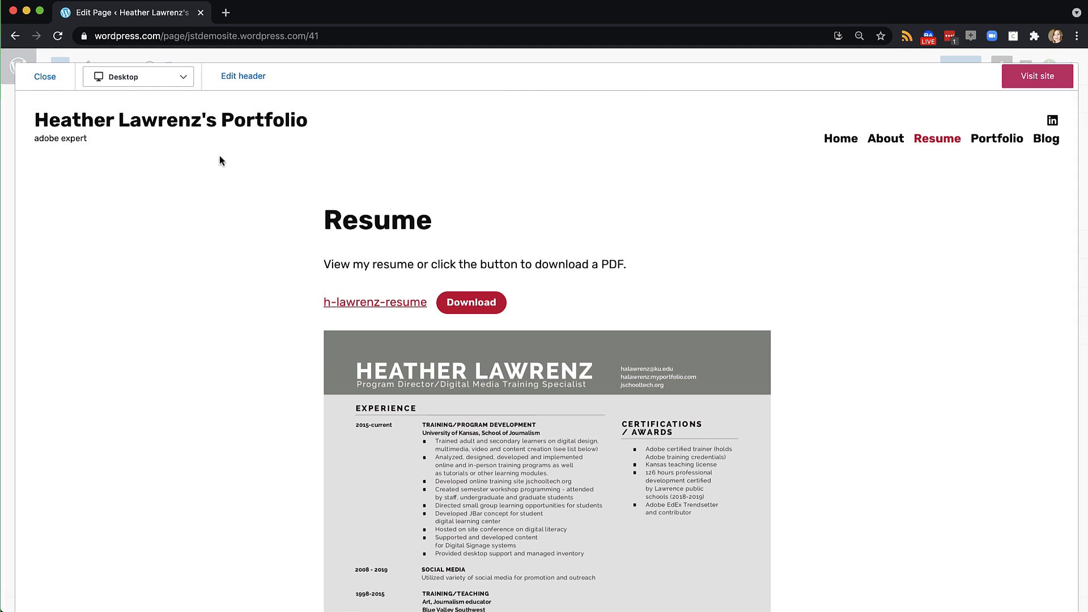
left_click(45, 79)
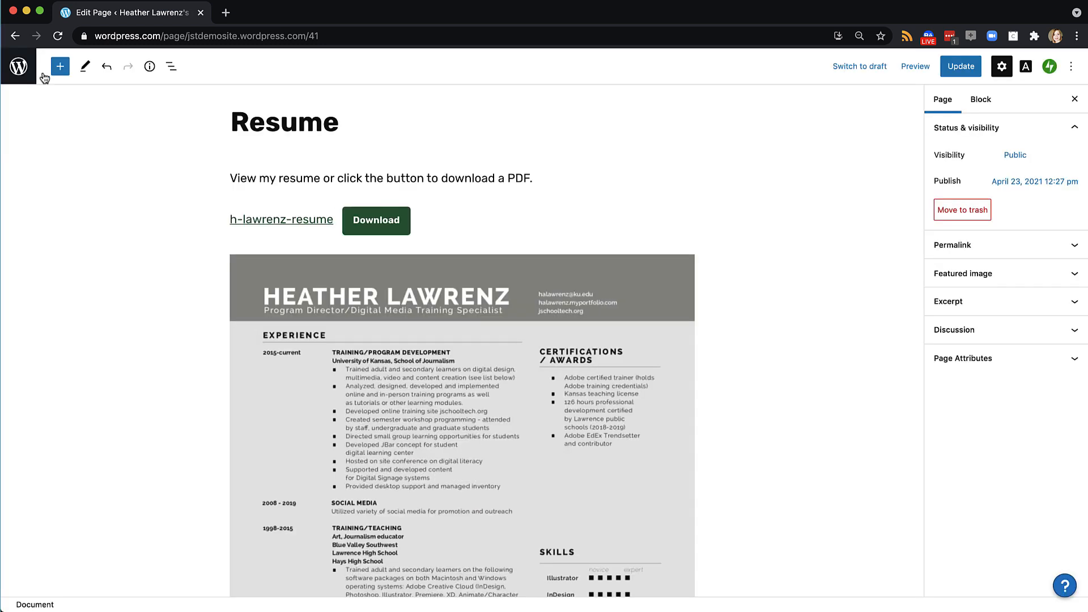
left_click(967, 67)
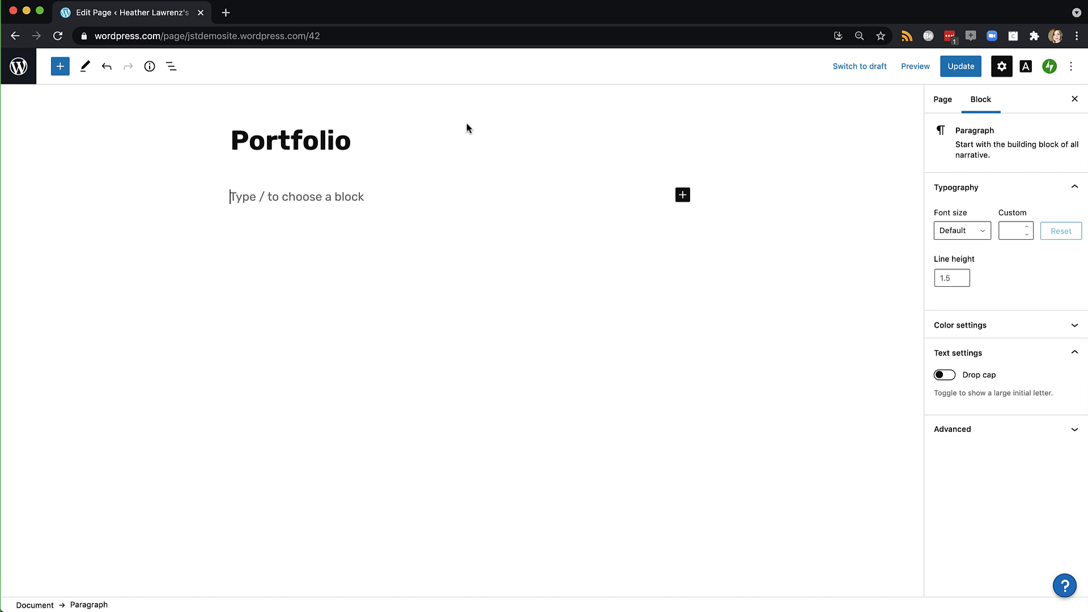
left_click(60, 67)
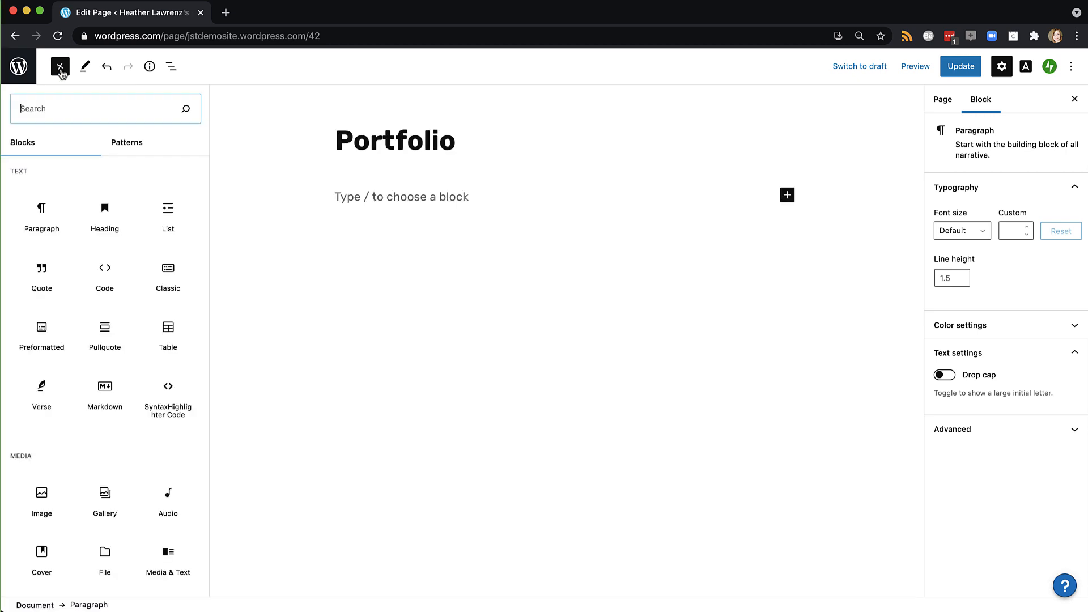
type("text")
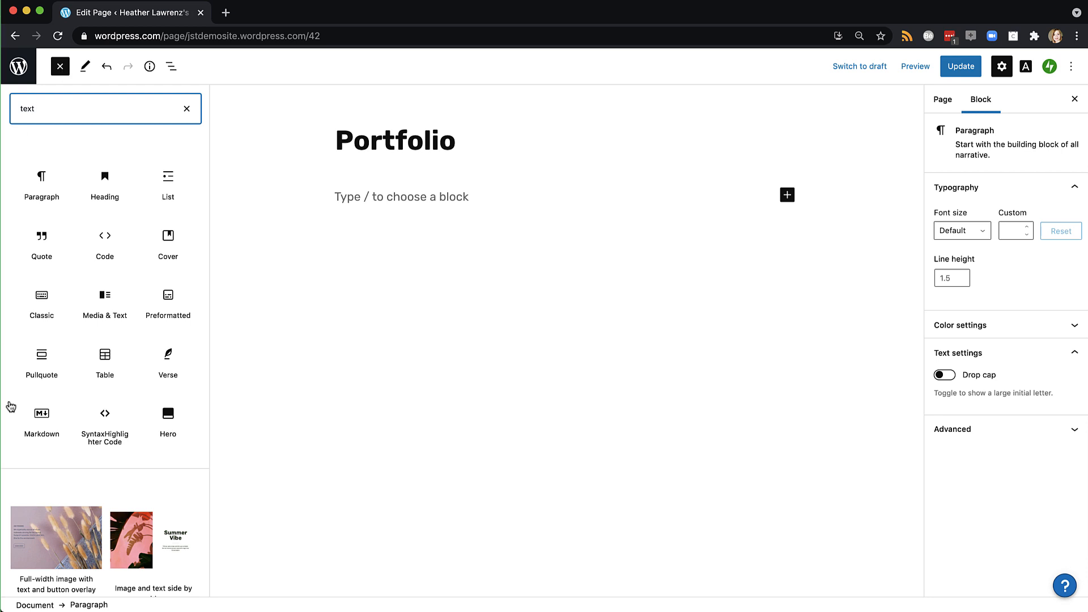
scroll(60, 475, "down", 3)
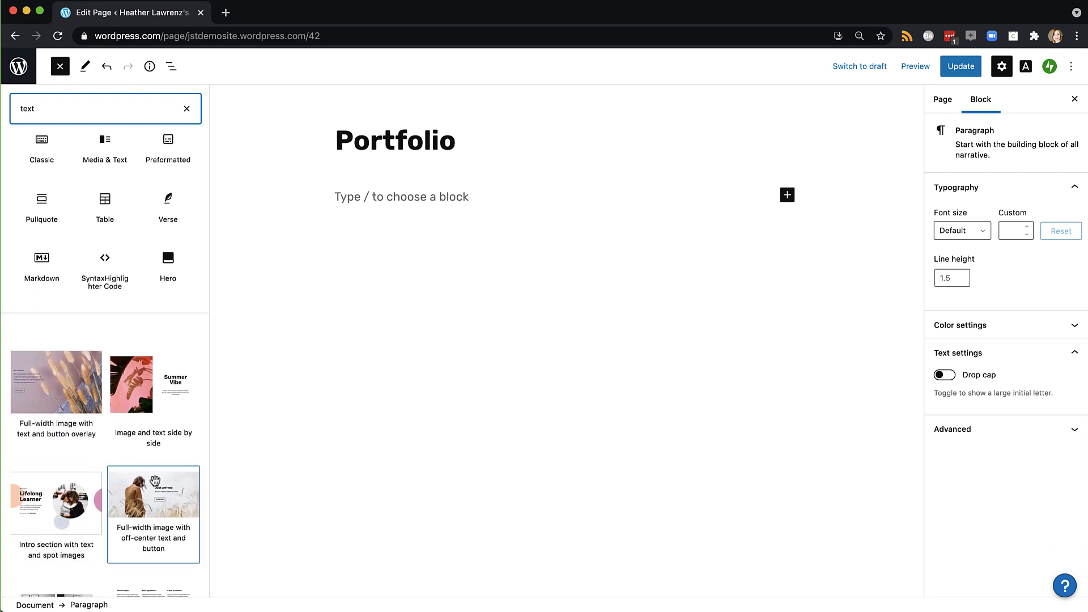
scroll(155, 481, "down", 2)
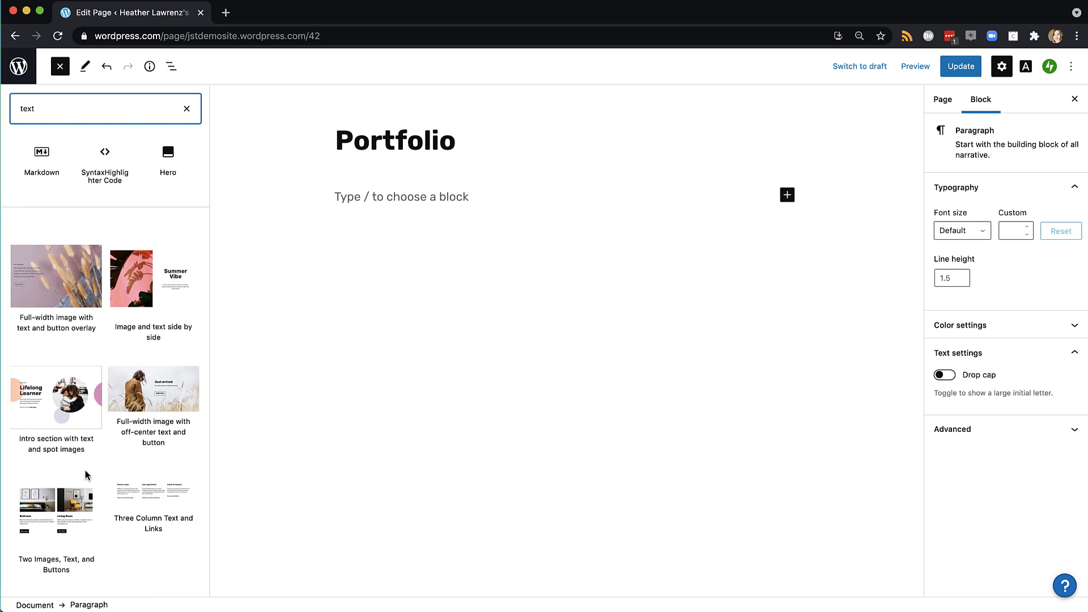
scroll(87, 474, "down", 3)
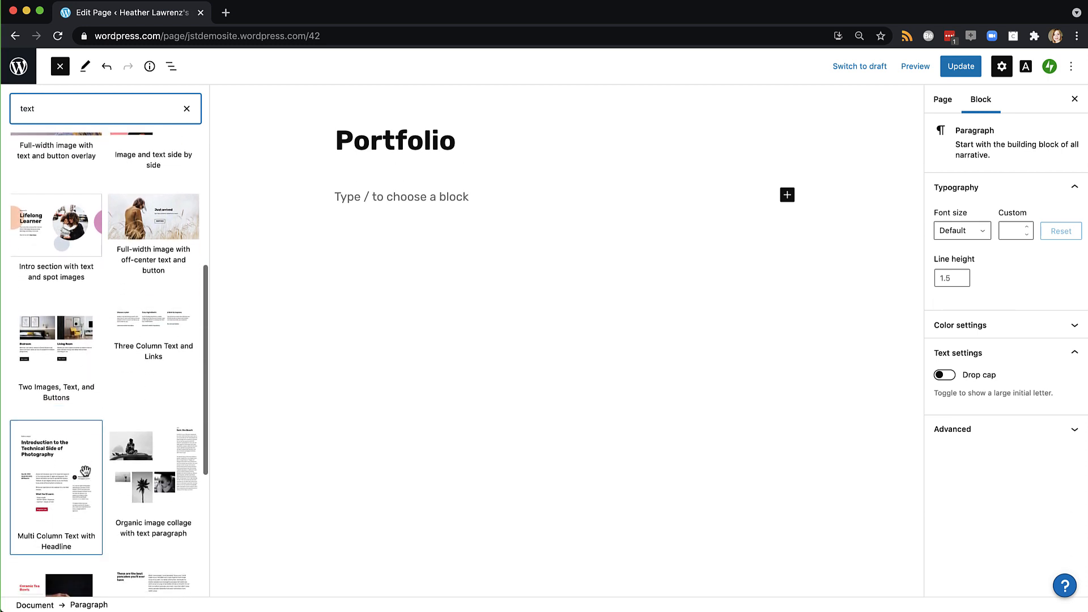
scroll(85, 471, "down", 3)
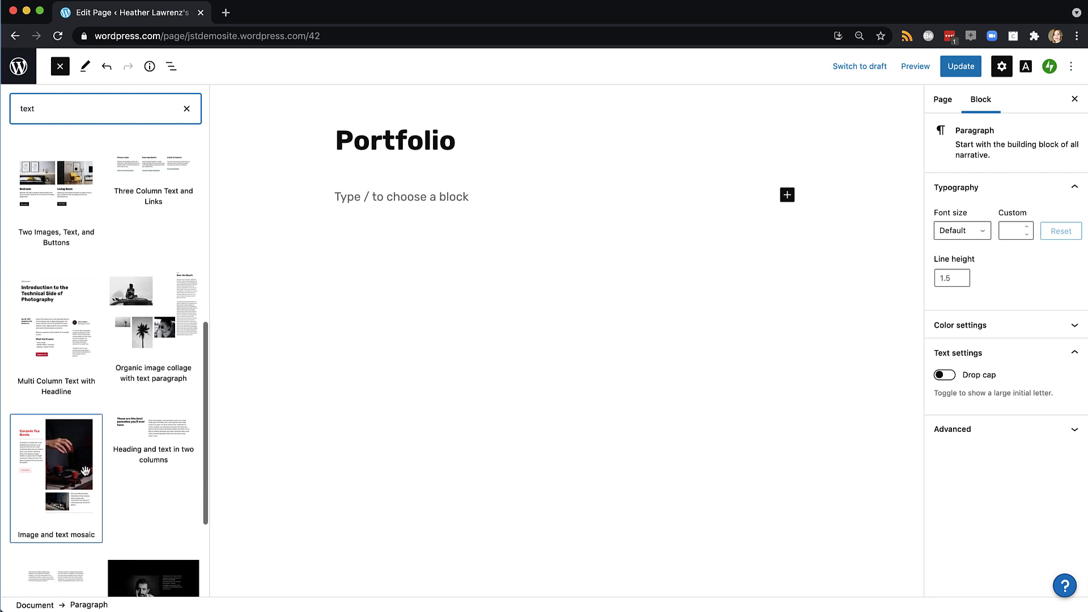
scroll(85, 471, "down", 1)
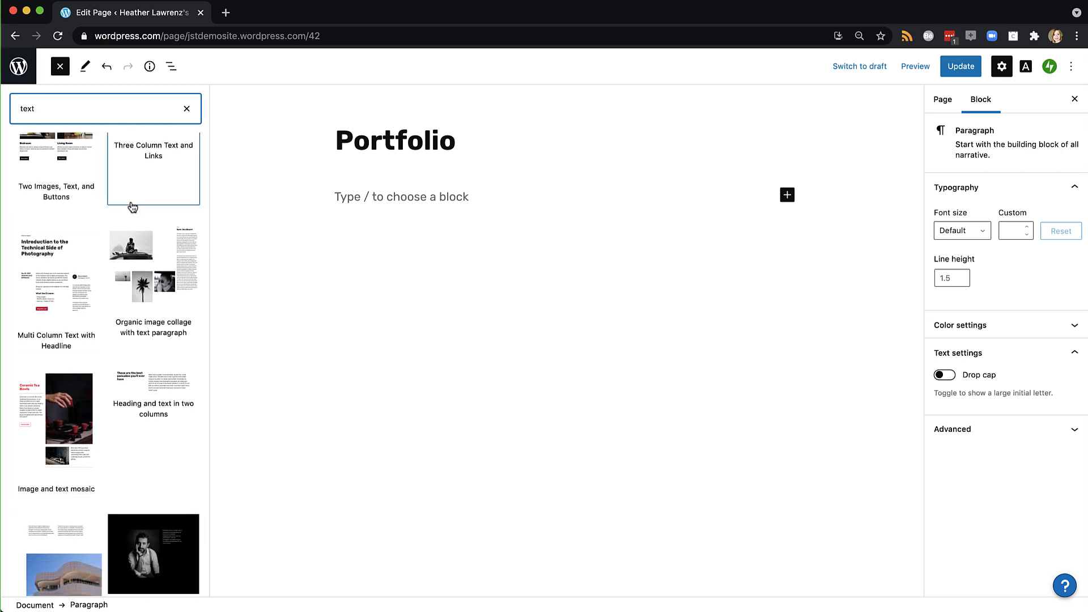
left_click(432, 197)
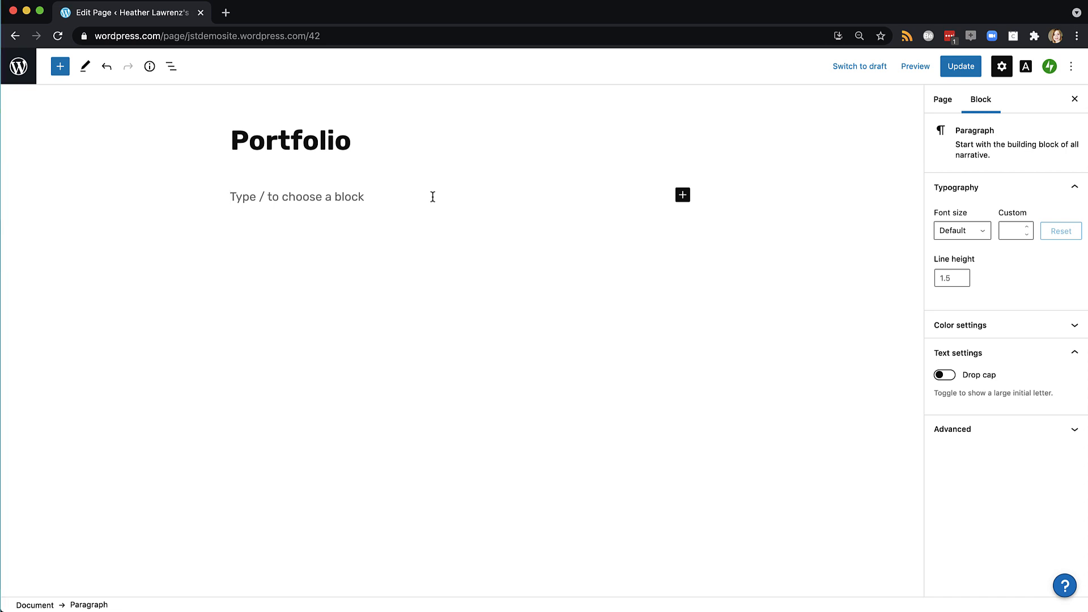
Write 'Clear statement' as the Portfolio page's first paragraph and start a new block
type("Clear state")
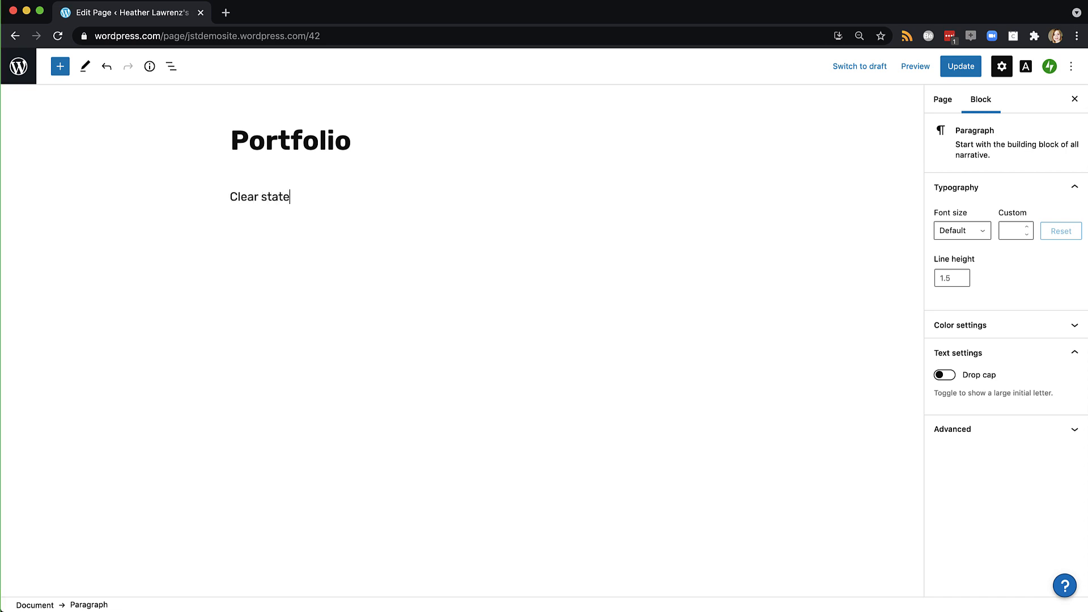
type("ment")
key("Return")
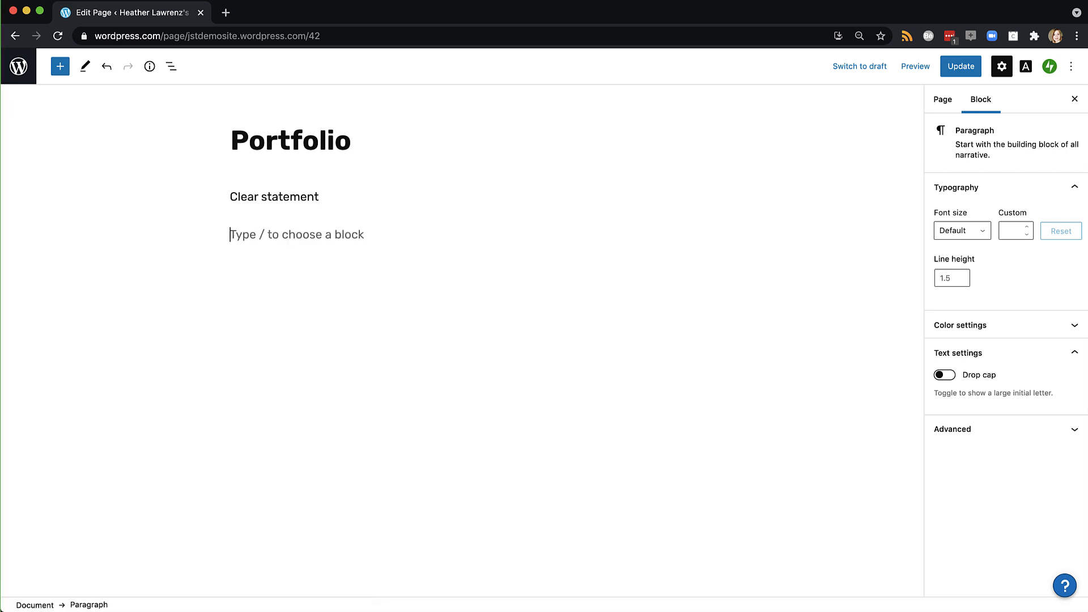
Add a Buttons block with a button labelled 'Writing category'
left_click(60, 66)
type("butt")
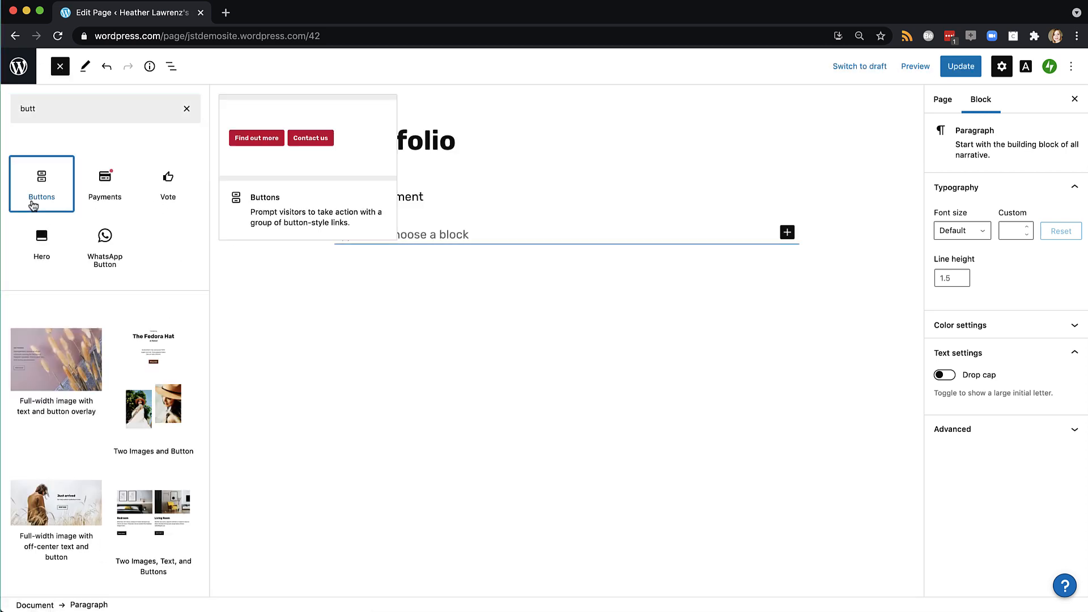
left_click(56, 185)
type("Writing categori")
key("BackSpace")
type("y")
left_click(457, 307)
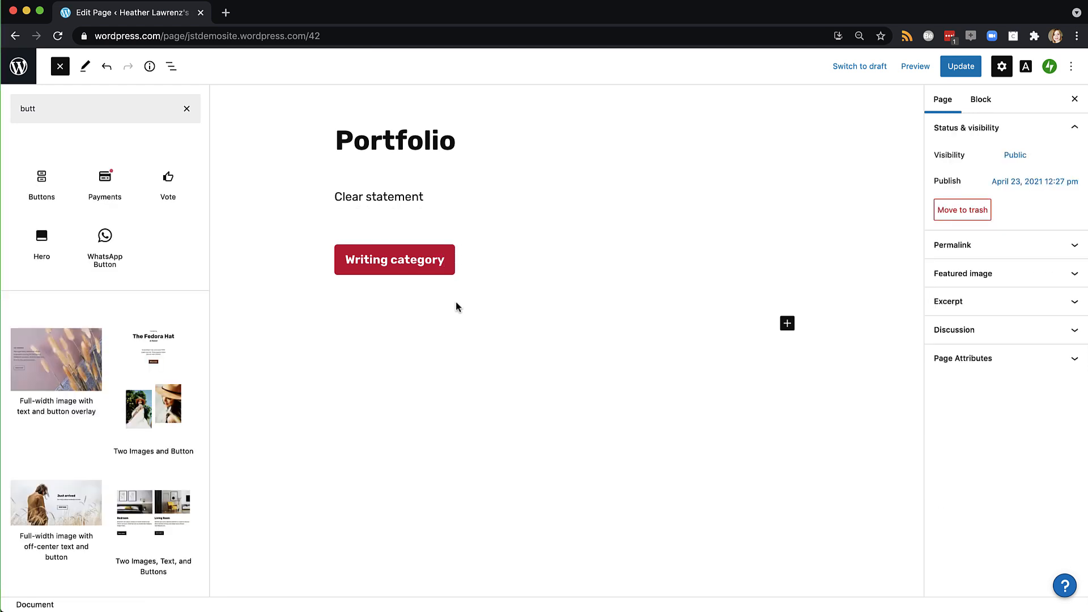
Add a 'Work / internships overview' paragraph below Clear statement, update the page, and show recent pages
left_click(454, 192)
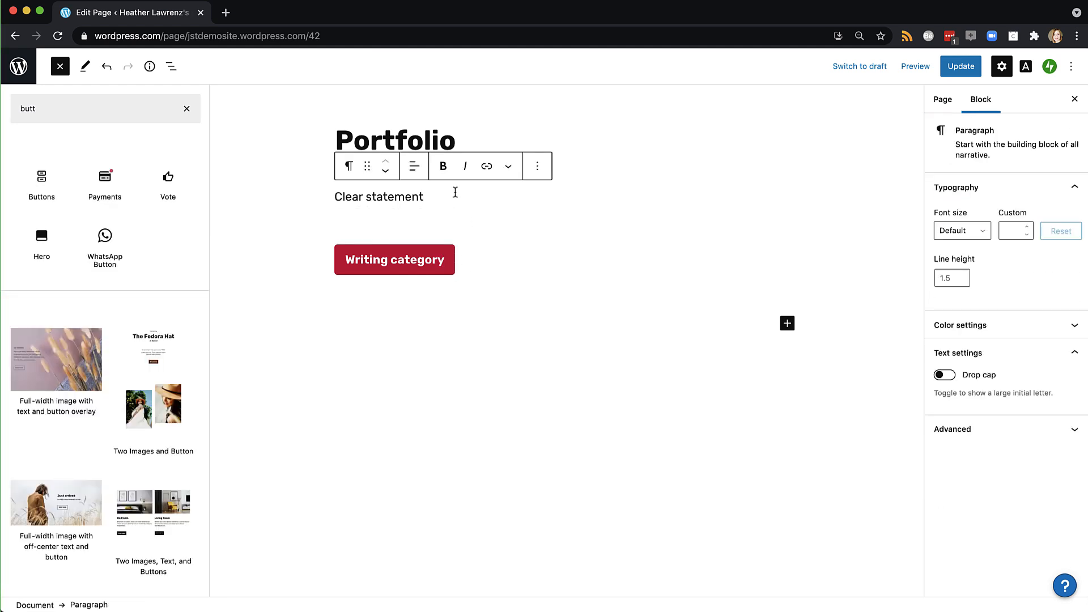
key("Return")
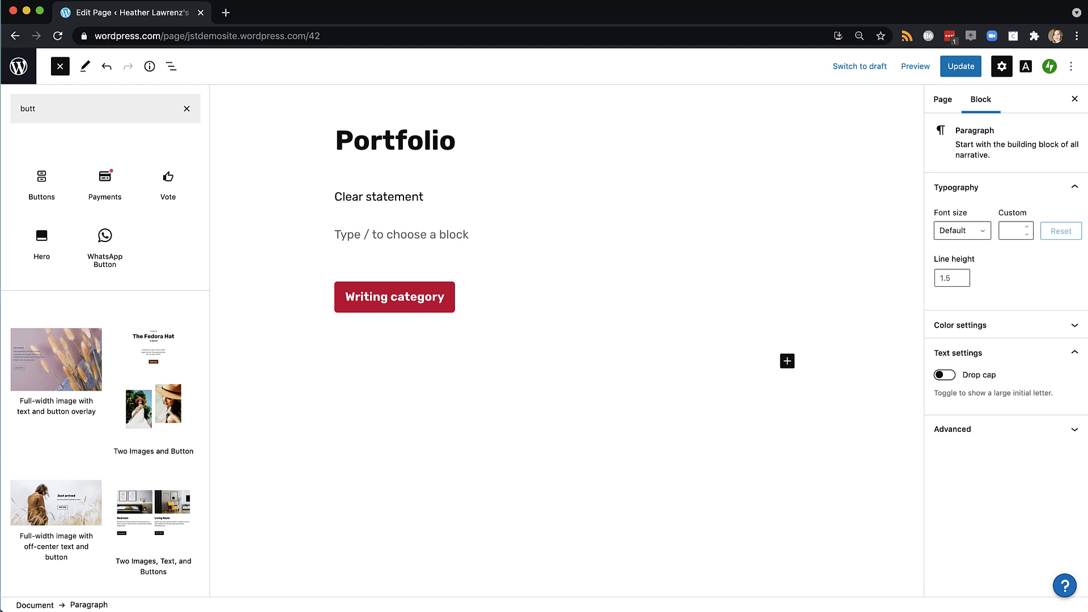
type("Work / intenrshi")
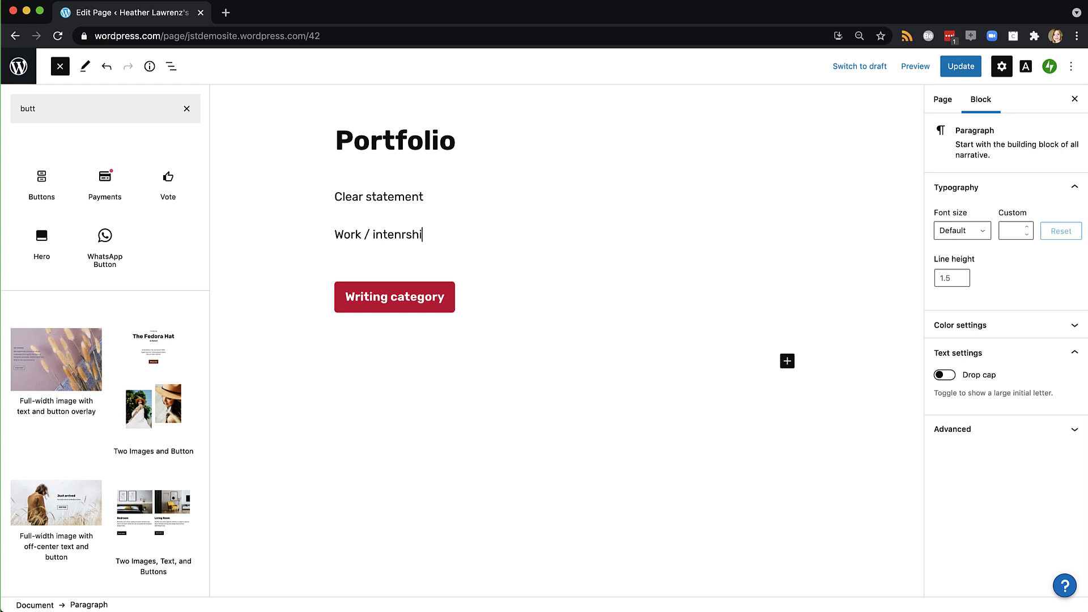
key("BackSpace")
key("BackSpace")
key("BackSpace")
key("BackSpace")
key("BackSpace")
type("rnships overview")
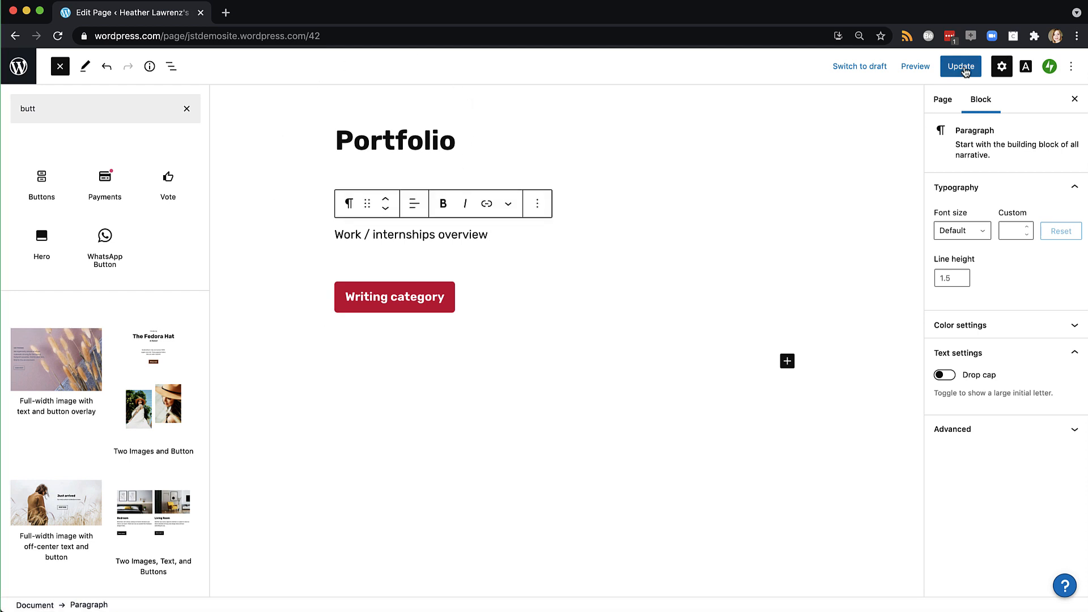
left_click(953, 69)
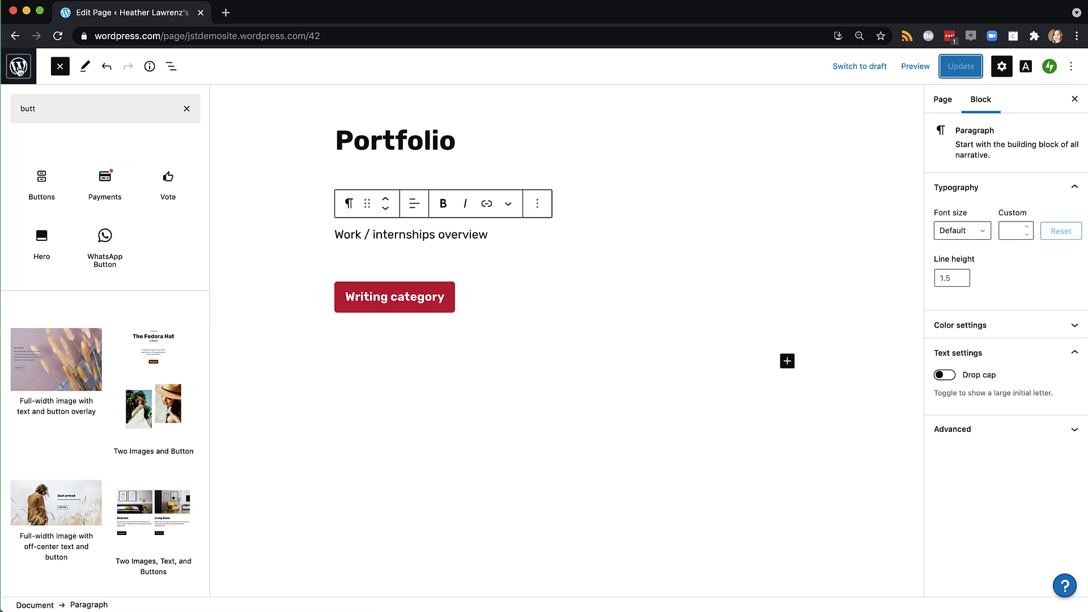
left_click(19, 67)
Move both example posts from the All Posts list to the trash
left_click(28, 103)
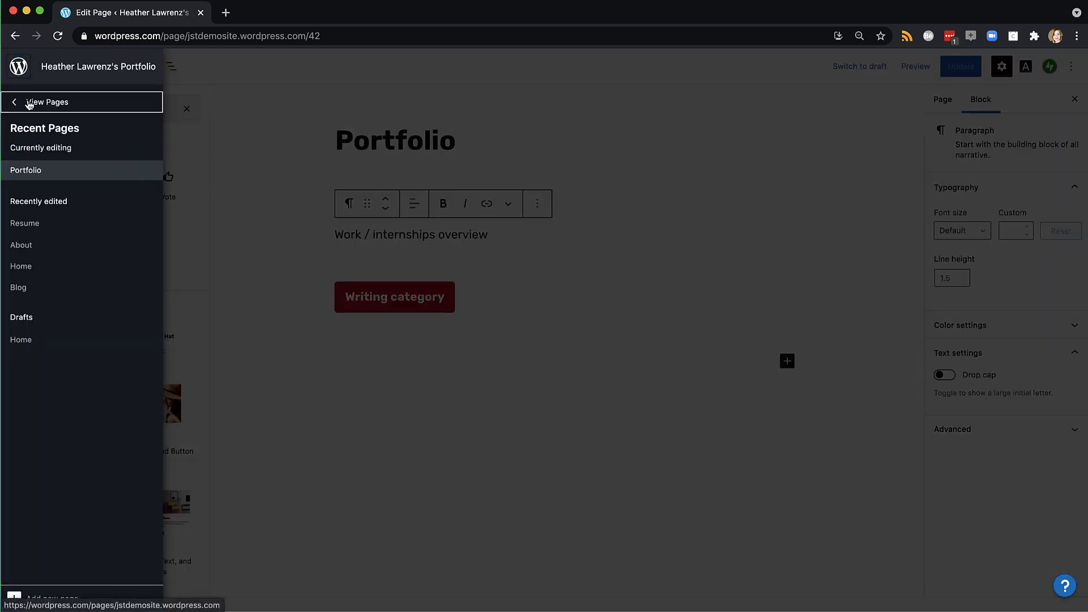
mouse_move(34, 231)
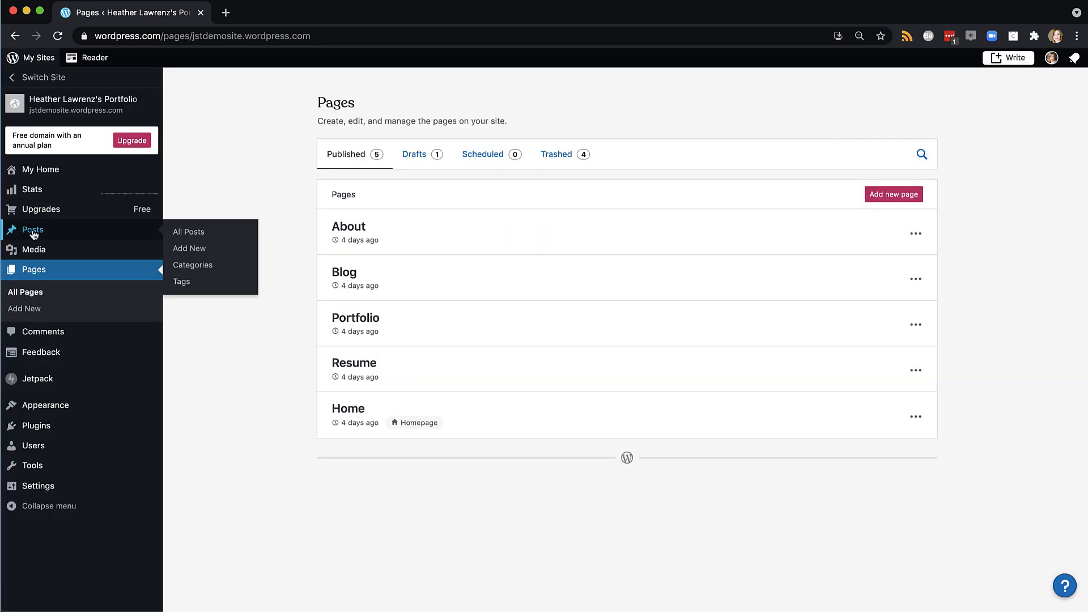
left_click(205, 232)
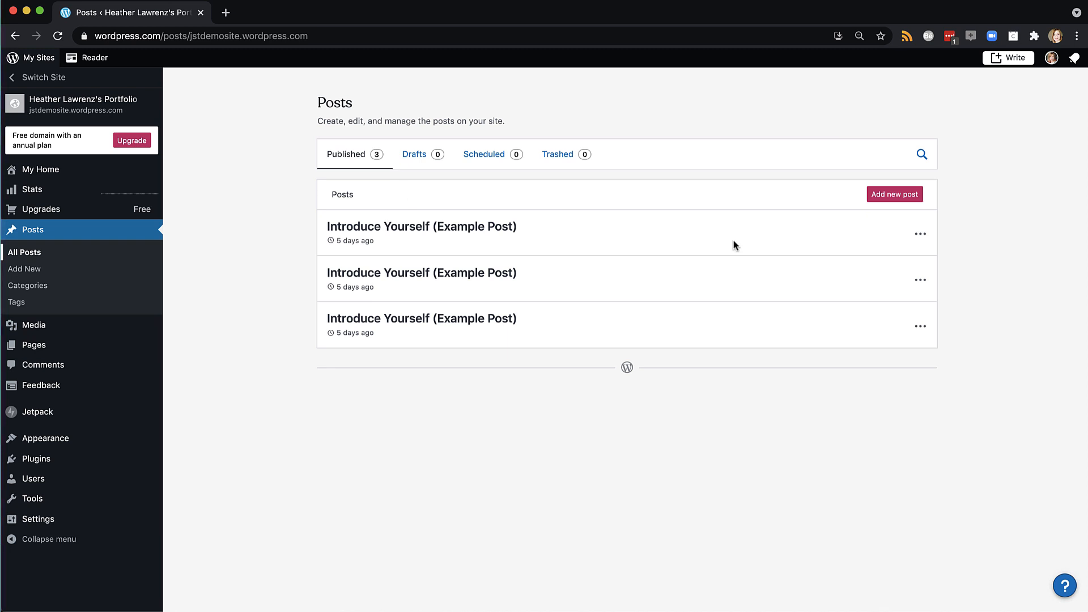
left_click(920, 234)
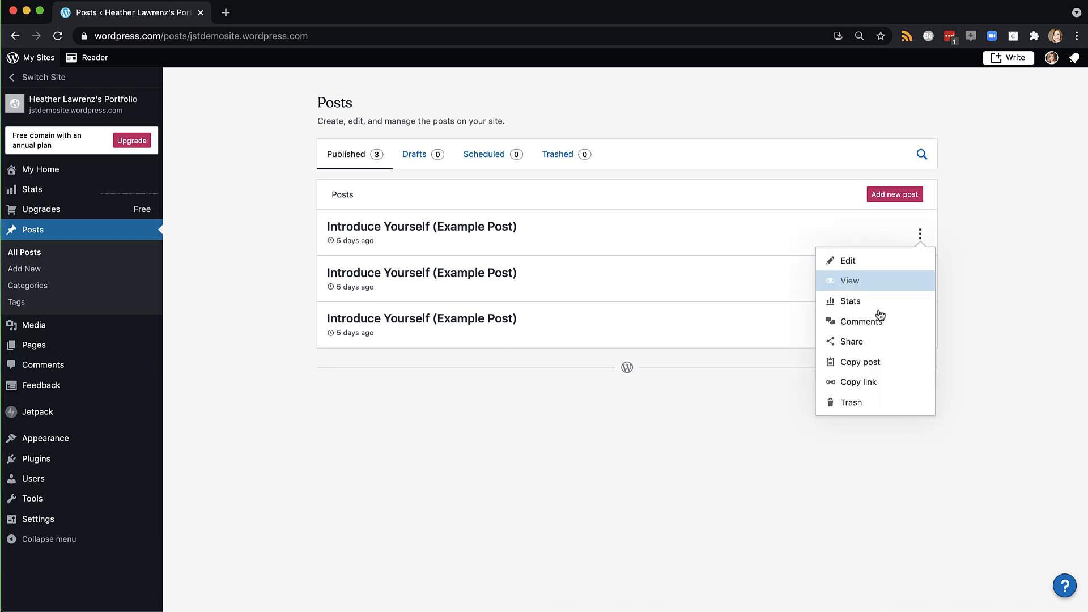
left_click(854, 404)
left_click(920, 240)
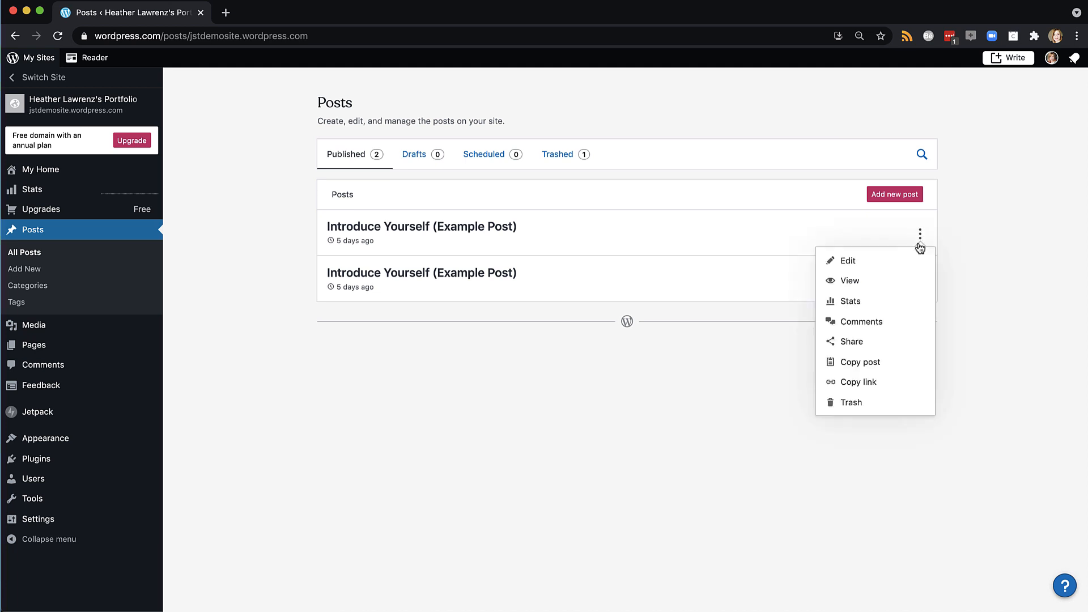
left_click(854, 403)
Start a blank new post and select all of the story text in Word
left_click(895, 196)
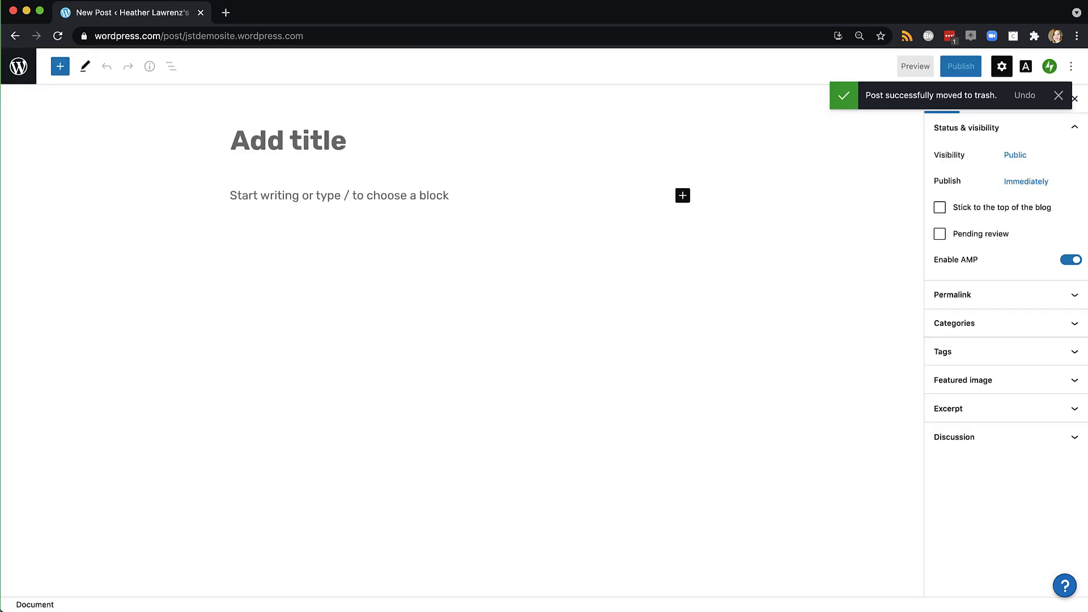
left_click(860, 609)
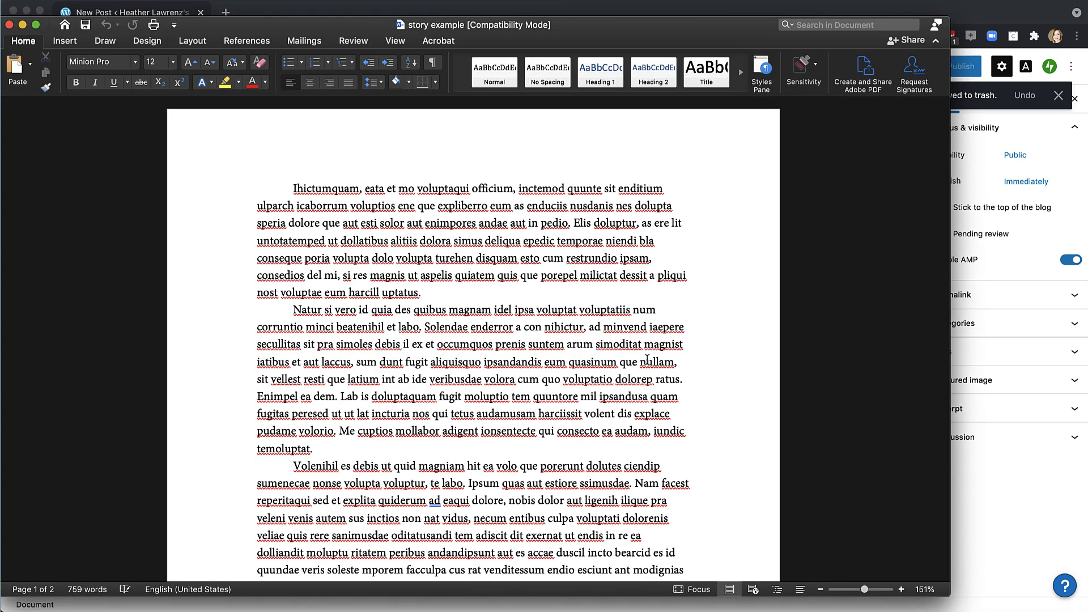
key("super+a")
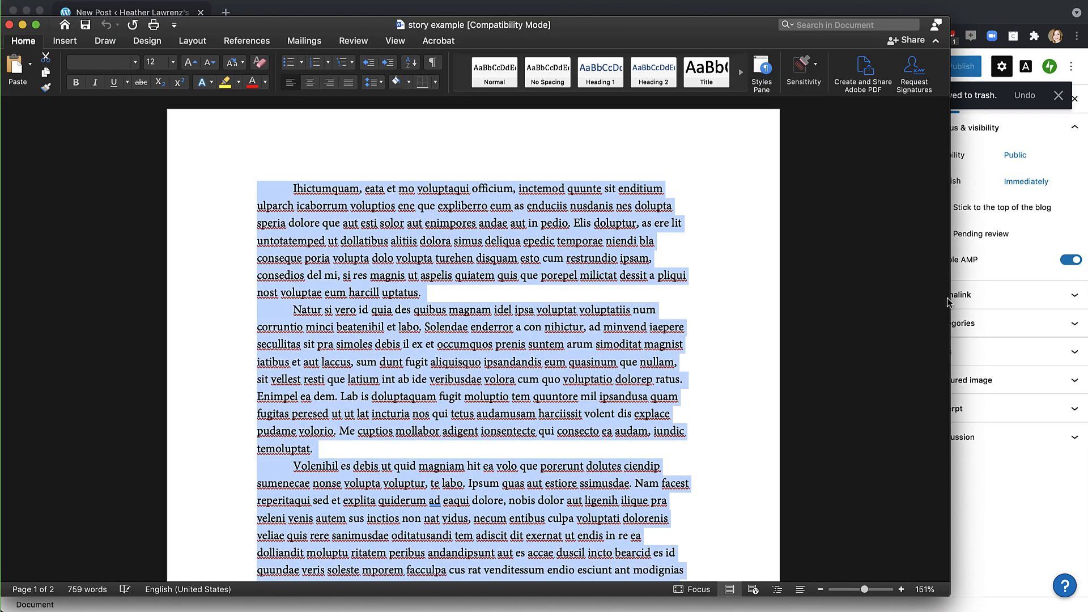
left_click(979, 471)
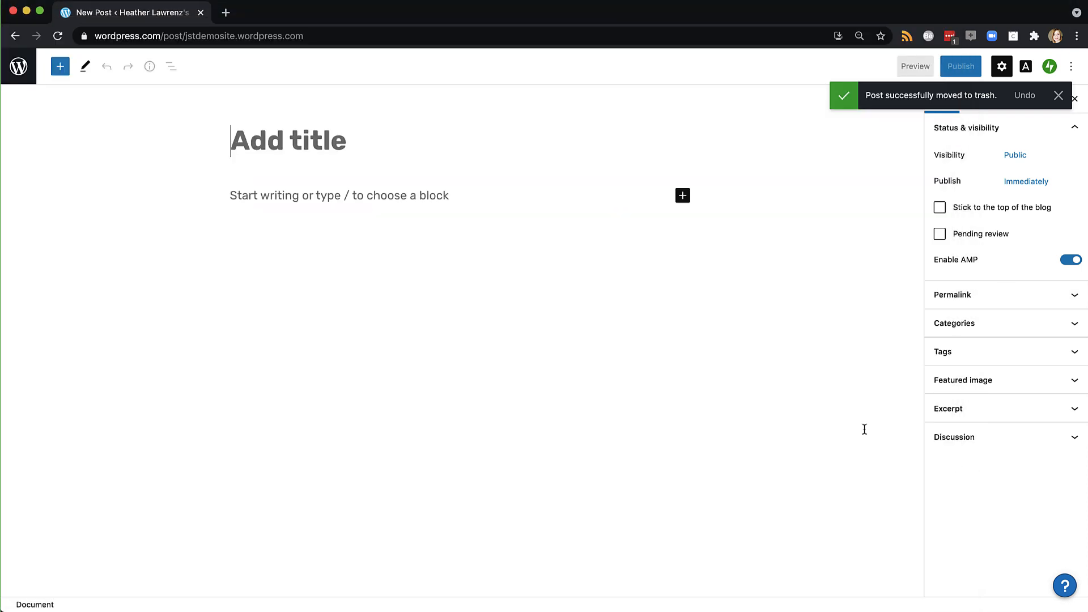
Paste the copied story text into the empty post body
left_click(264, 201)
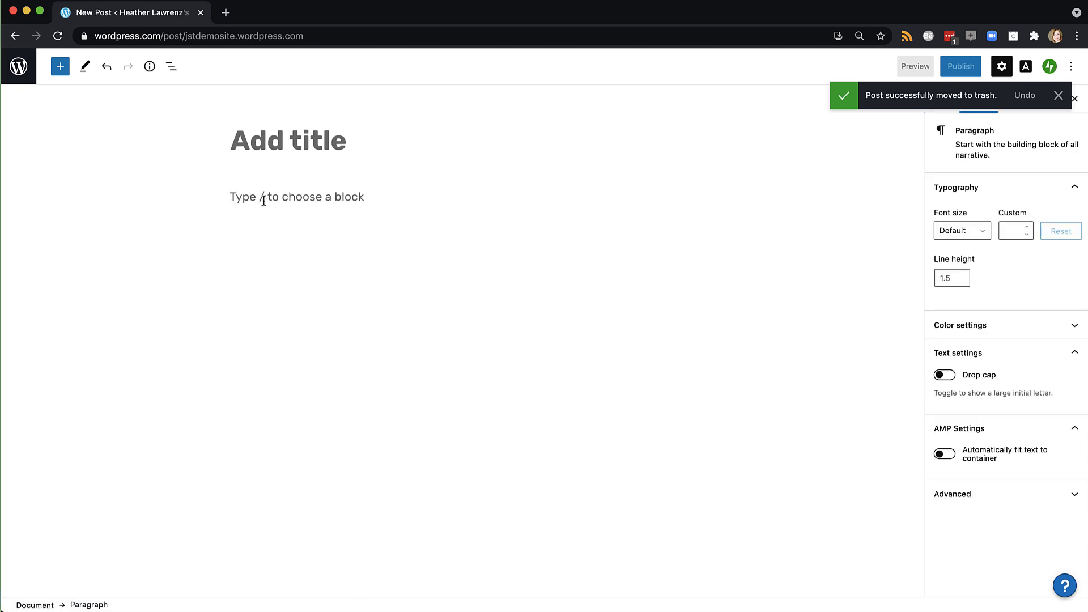
key("super+v")
scroll(264, 204, "up", 10)
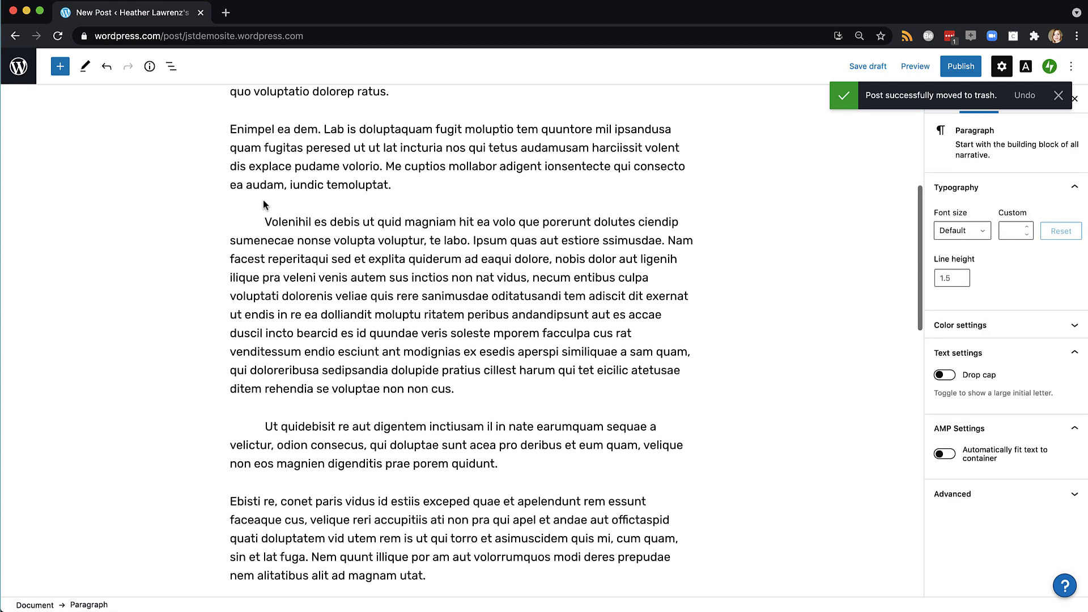
scroll(264, 204, "down", 10)
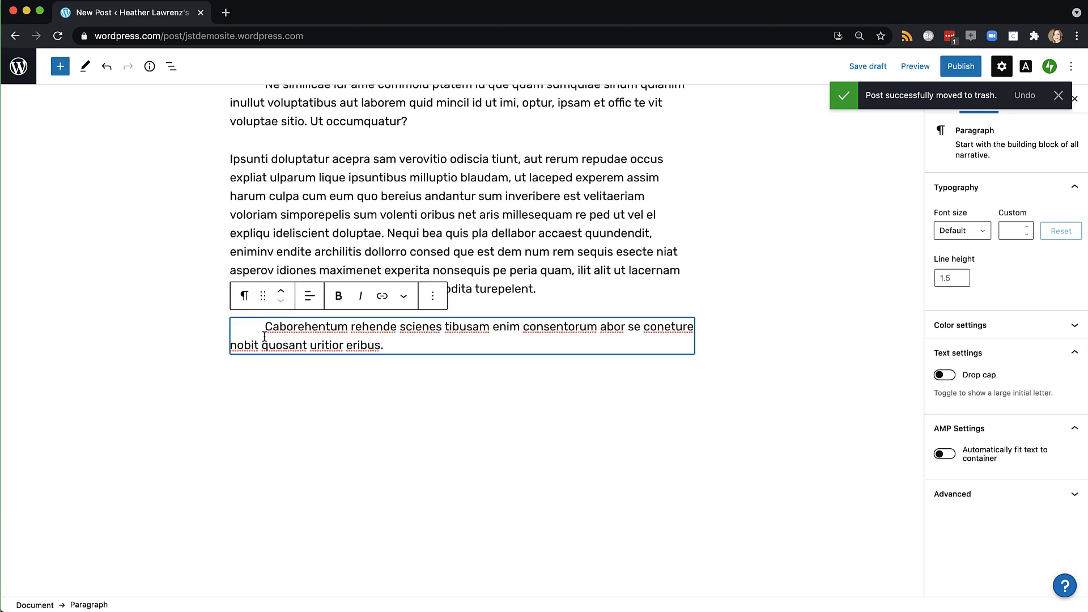
Remove the leading indents before Caborehentum, Ne similicae, Sed ullestia and Ut quidebisit
left_click_drag(264, 337, 205, 332)
key("BackSpace")
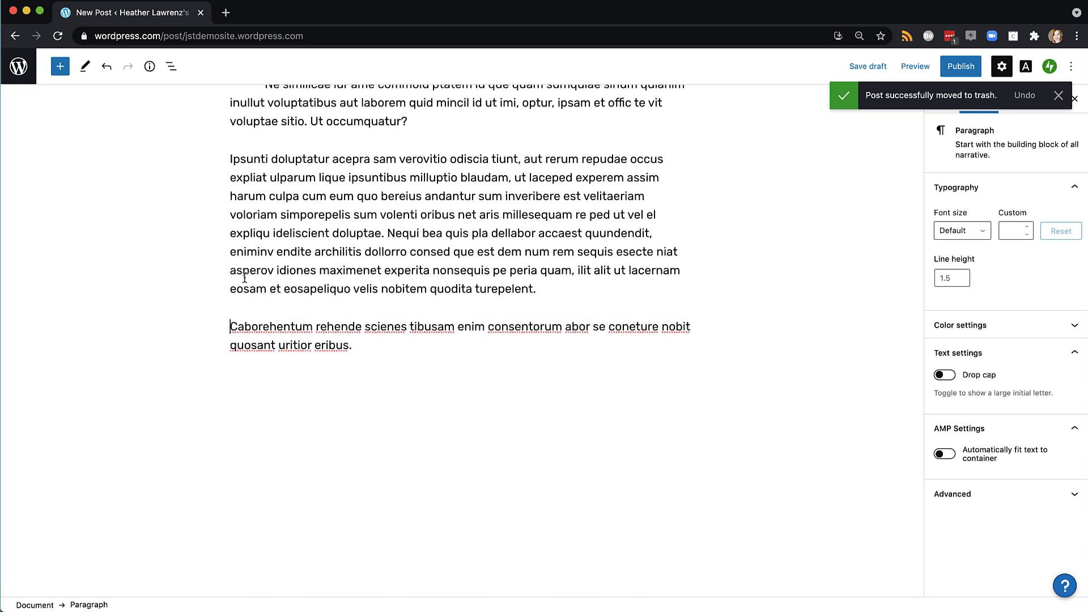
scroll(269, 235, "up", 3)
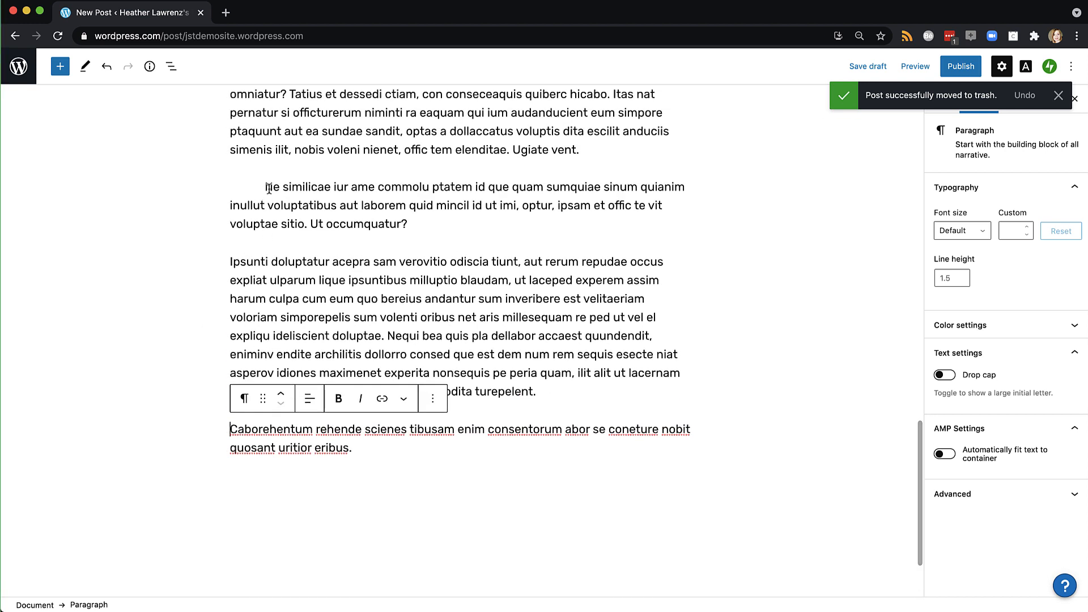
left_click_drag(269, 188, 213, 189)
key("BackSpace")
scroll(214, 188, "up", 6)
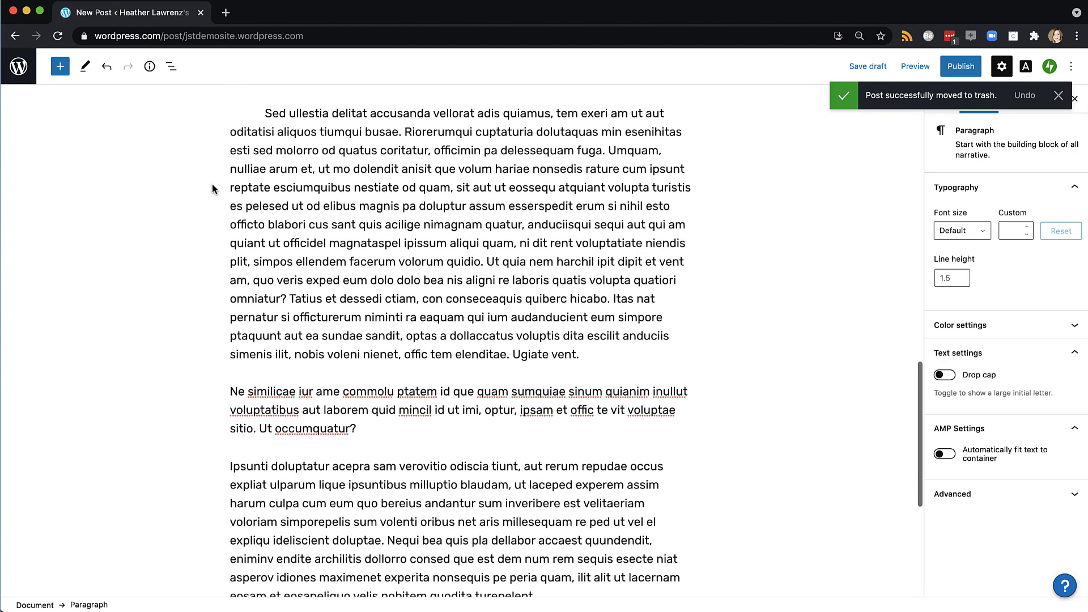
left_click_drag(265, 115, 193, 122)
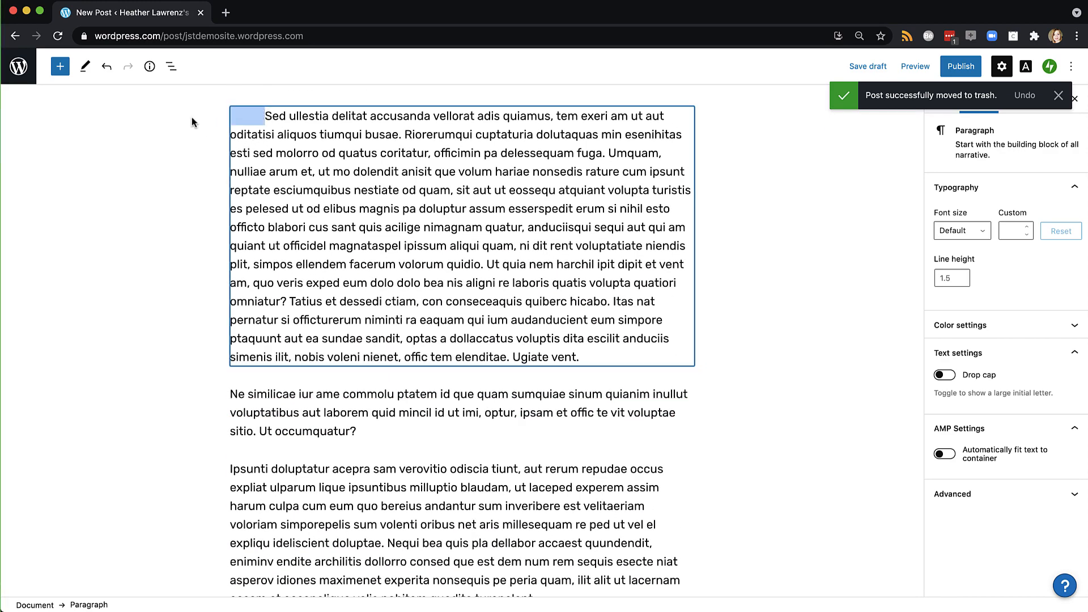
key("BackSpace")
scroll(192, 122, "up", 15)
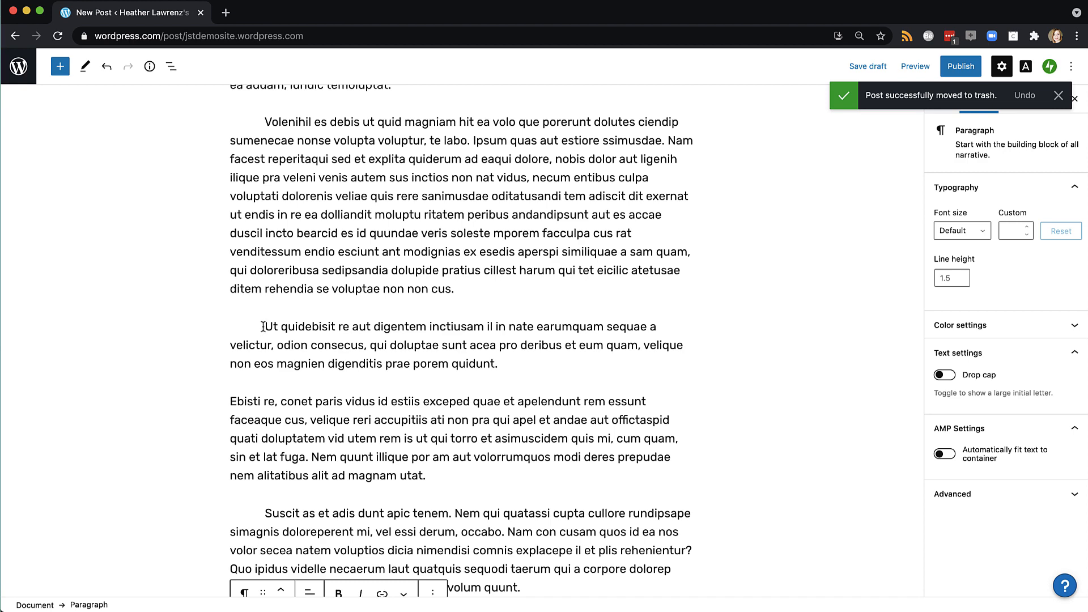
left_click_drag(262, 327, 229, 327)
key("BackSpace")
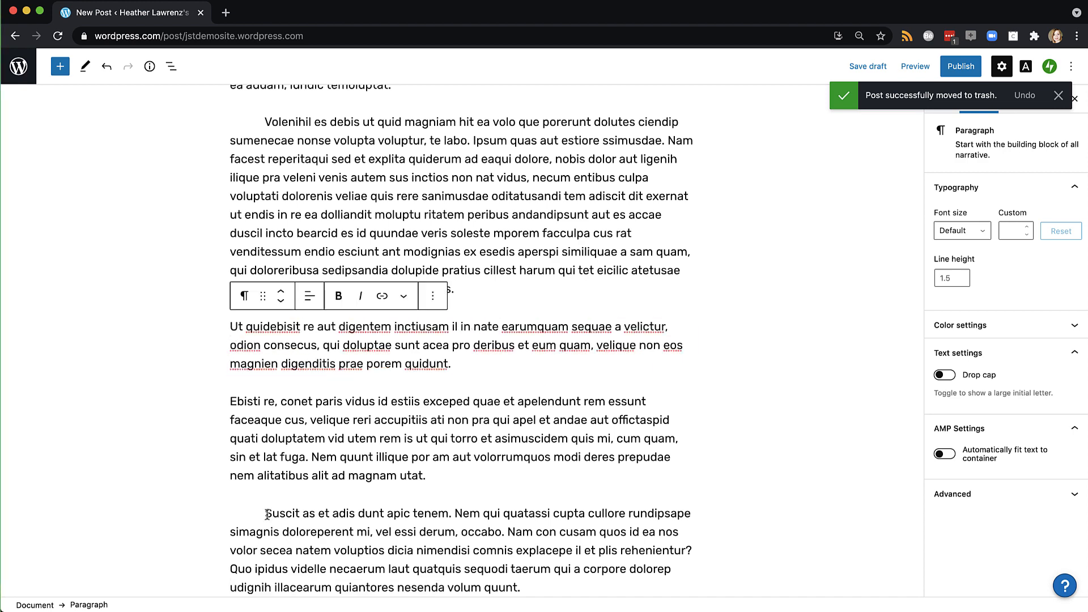
Remove the leading indents before Suscit, Volenihil, Natur and Ihictumquam
left_click_drag(266, 514, 225, 512)
key("BackSpace")
scroll(226, 512, "up", 3)
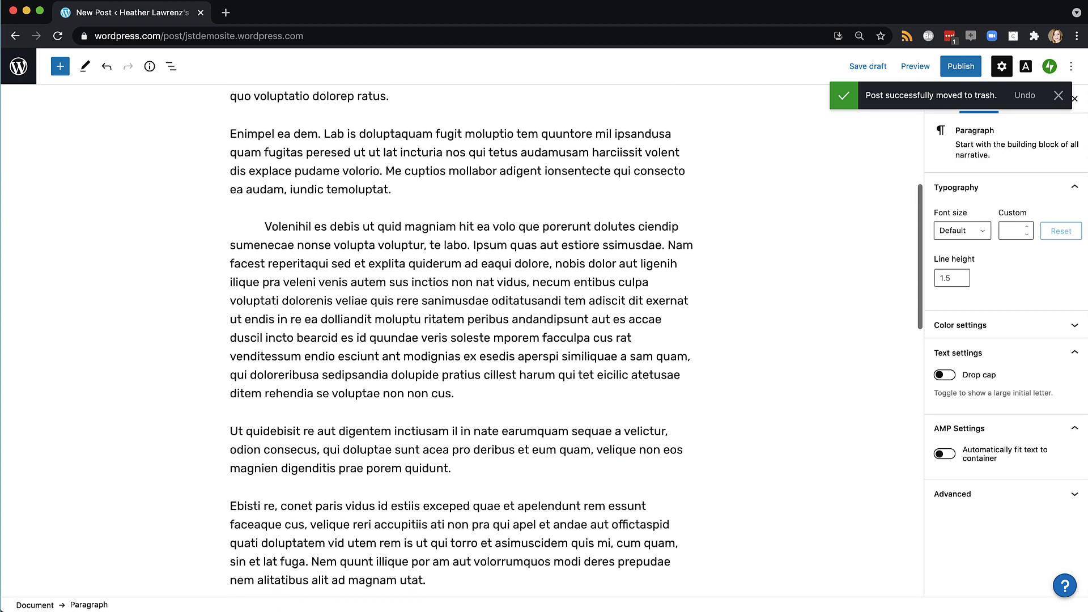
scroll(461, 340, "up", 1)
left_click_drag(266, 234, 229, 234)
key("BackSpace")
scroll(268, 170, "up", 1)
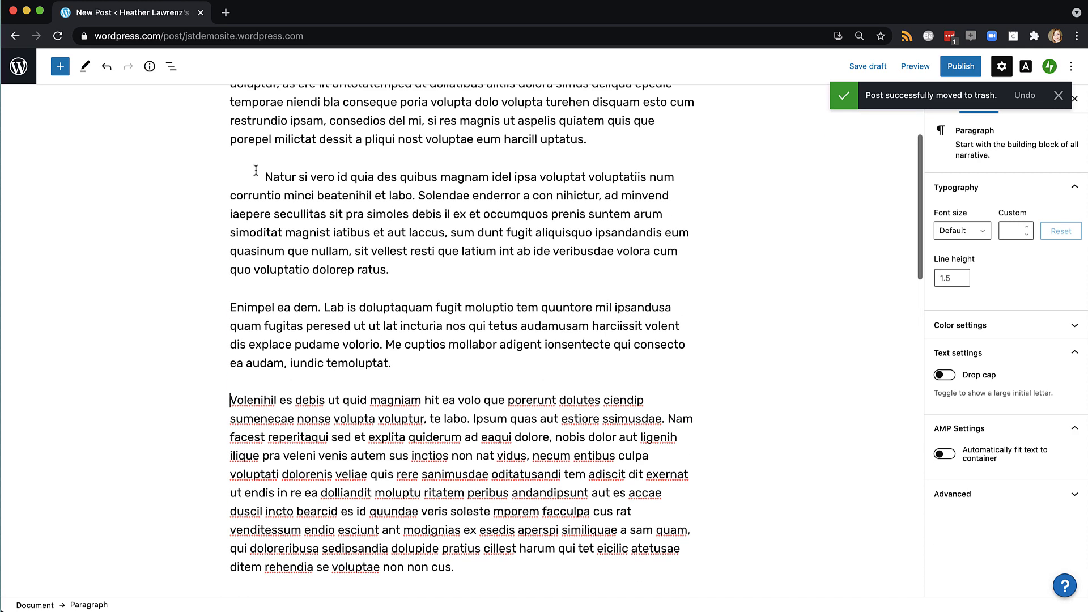
left_click_drag(265, 176, 230, 180)
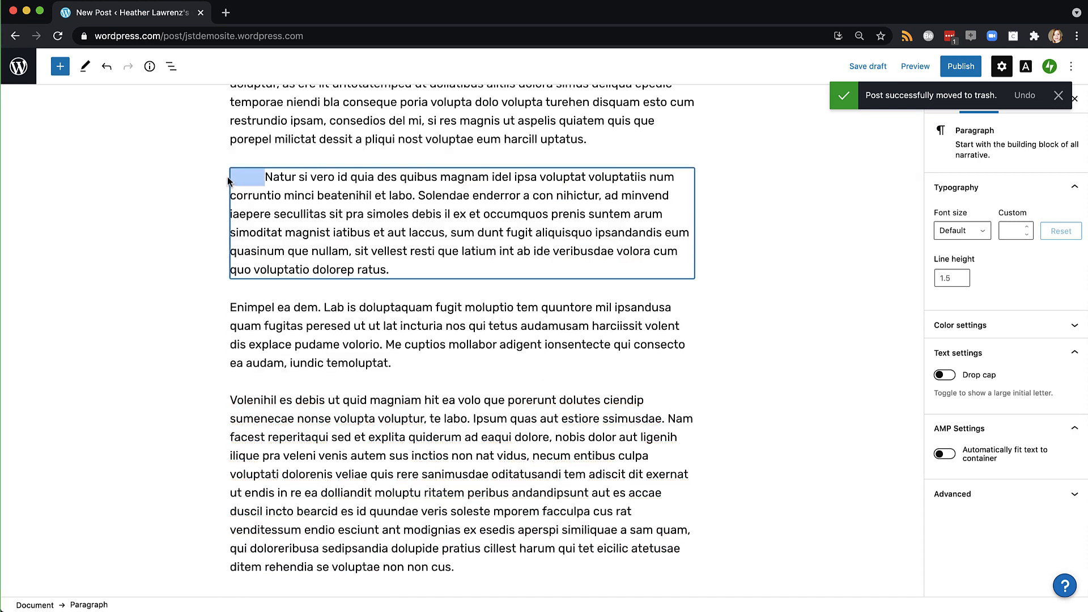
key("BackSpace")
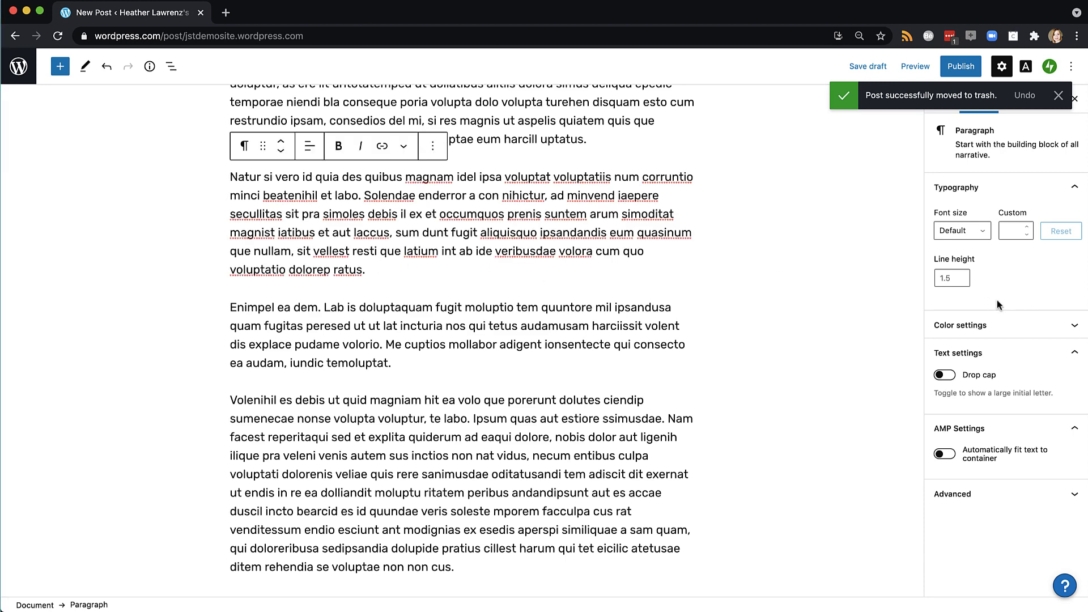
scroll(567, 255, "up", 5)
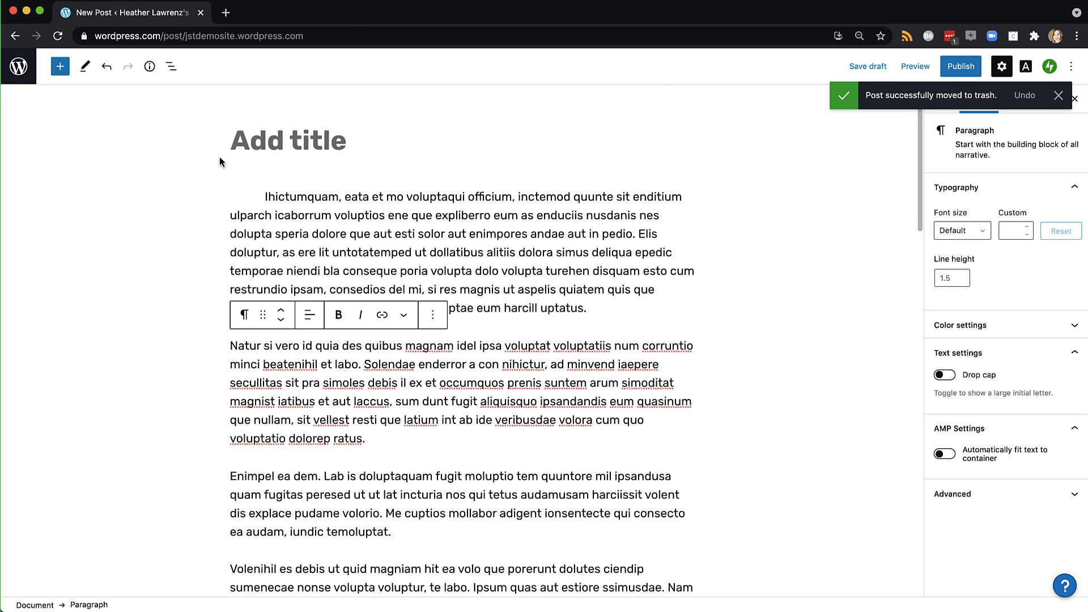
left_click_drag(262, 198, 230, 198)
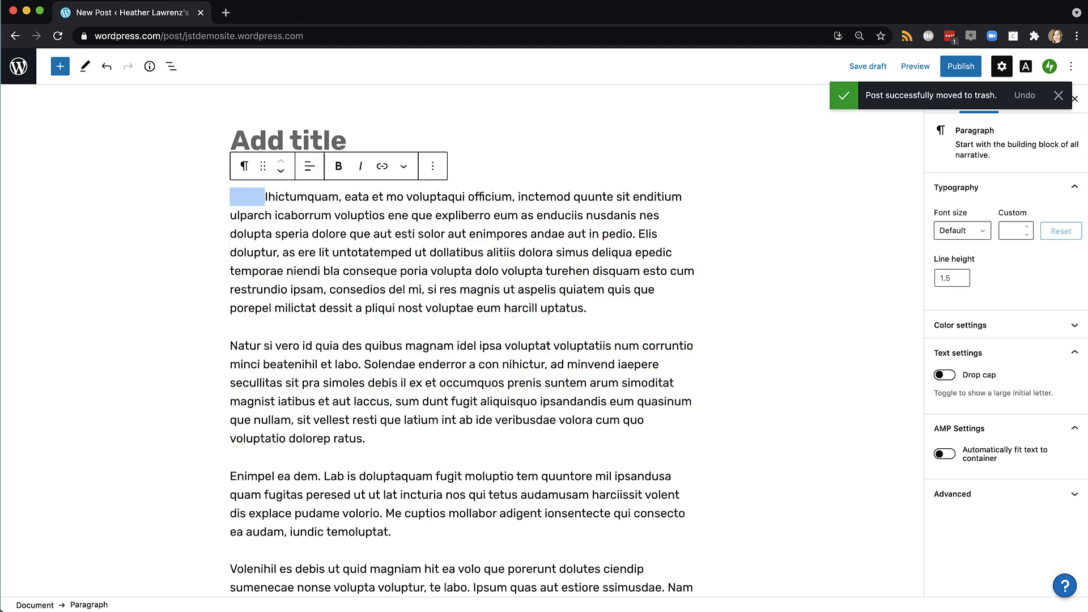
key("BackSpace")
Set the first paragraph's line height to 1.5
key("super+a")
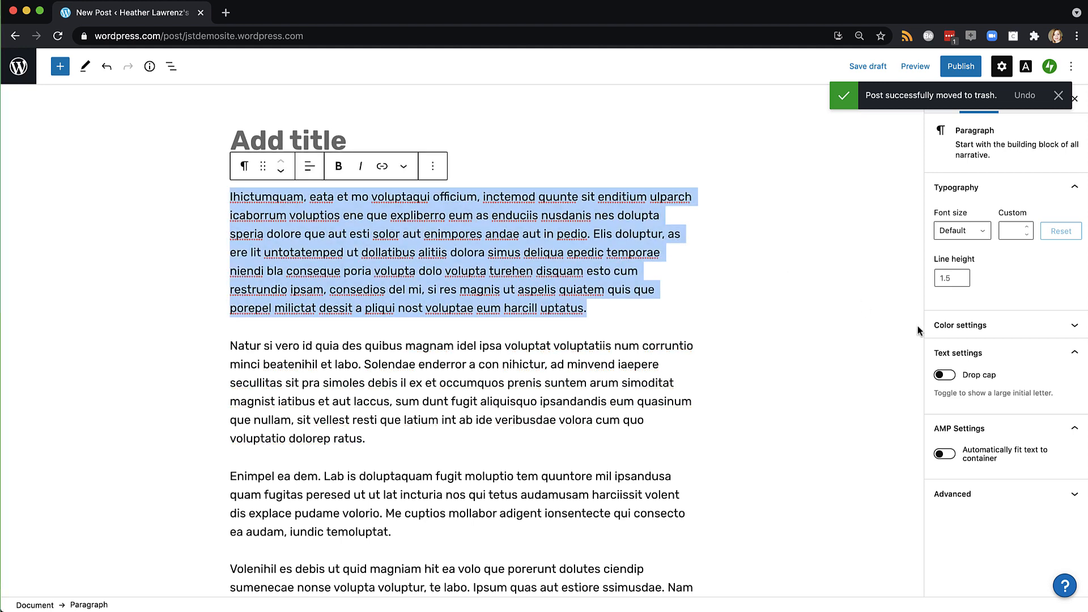
left_click(952, 281)
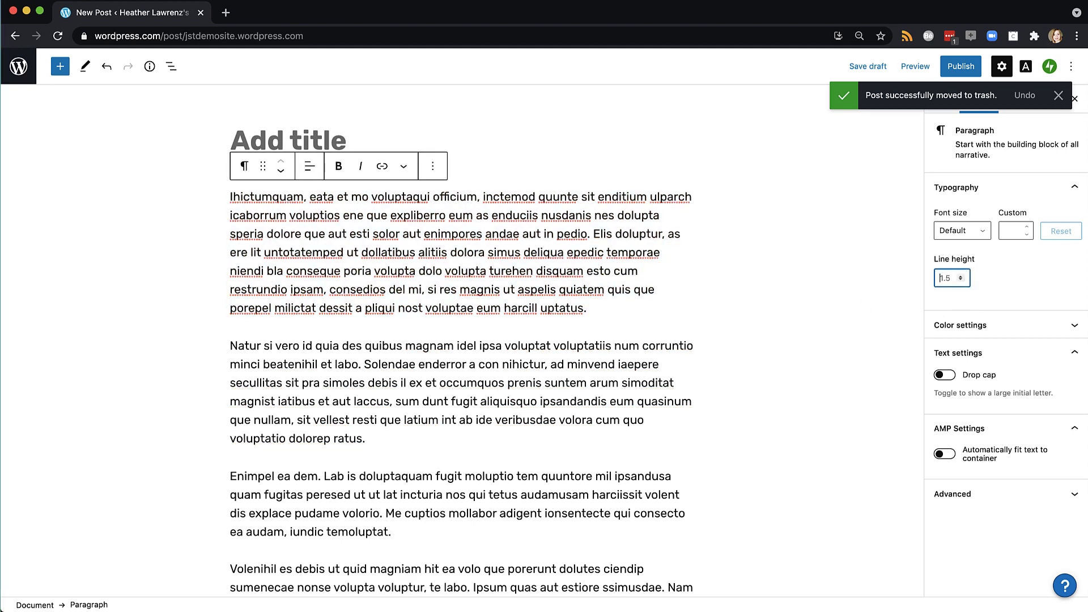
type("1")
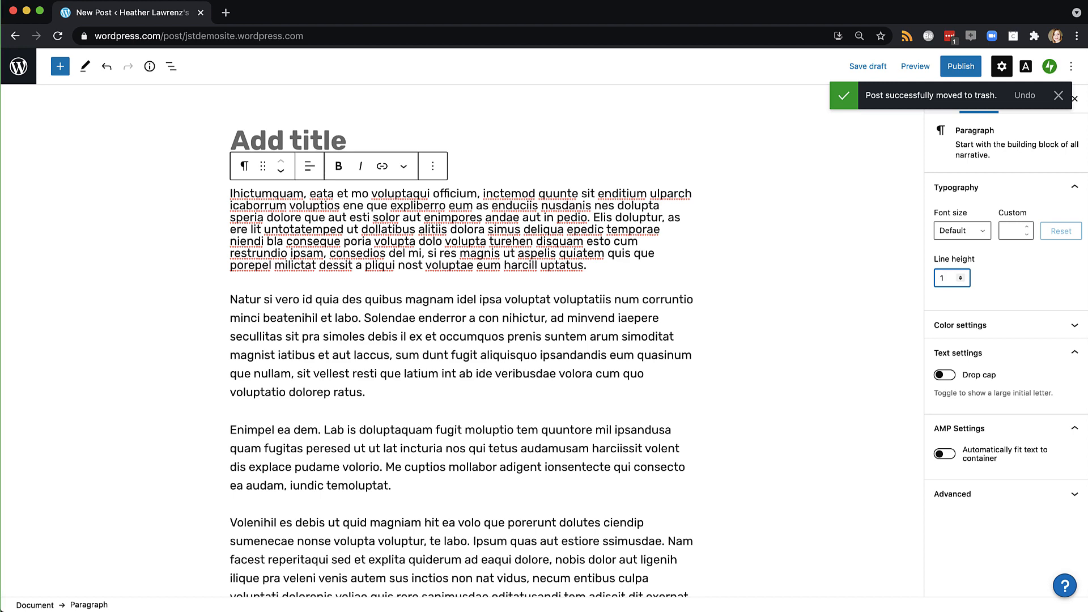
type(".5")
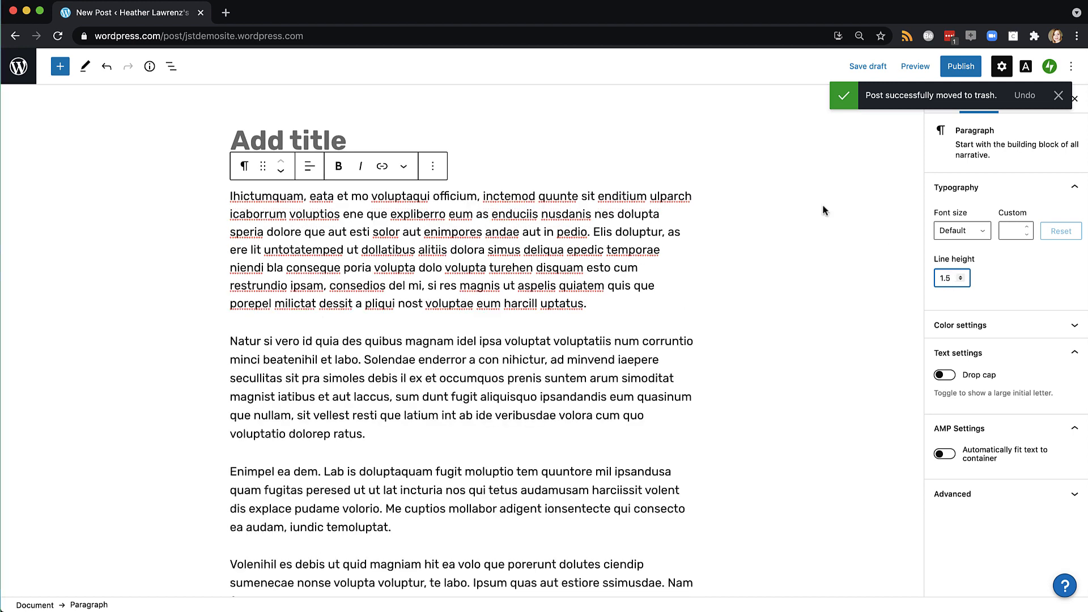
Title the new post 'Writing Sample 1'
left_click(645, 153)
type("Writ")
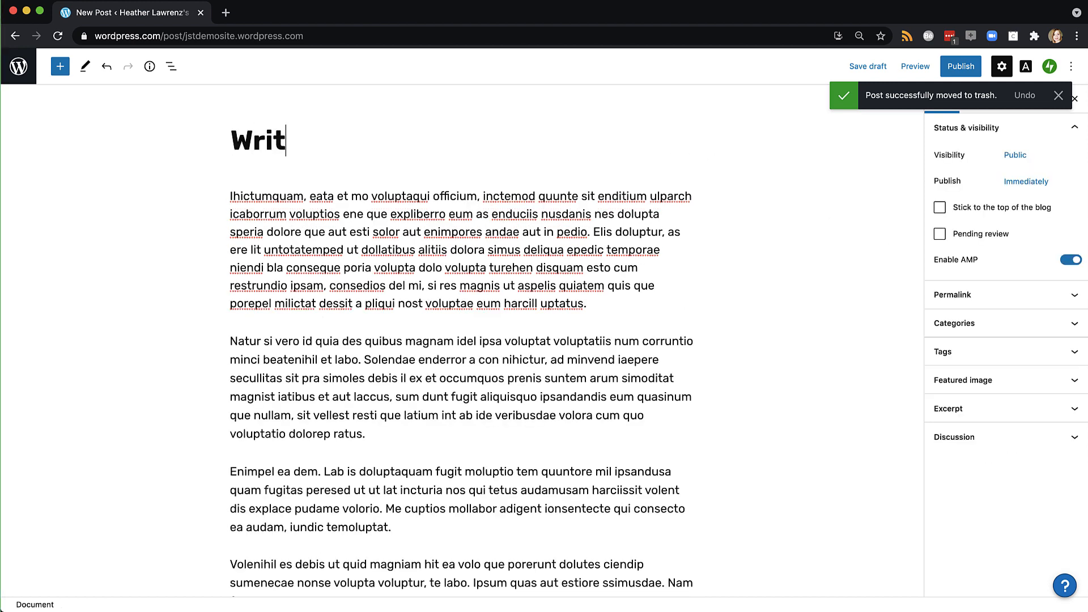
type("ing Sample")
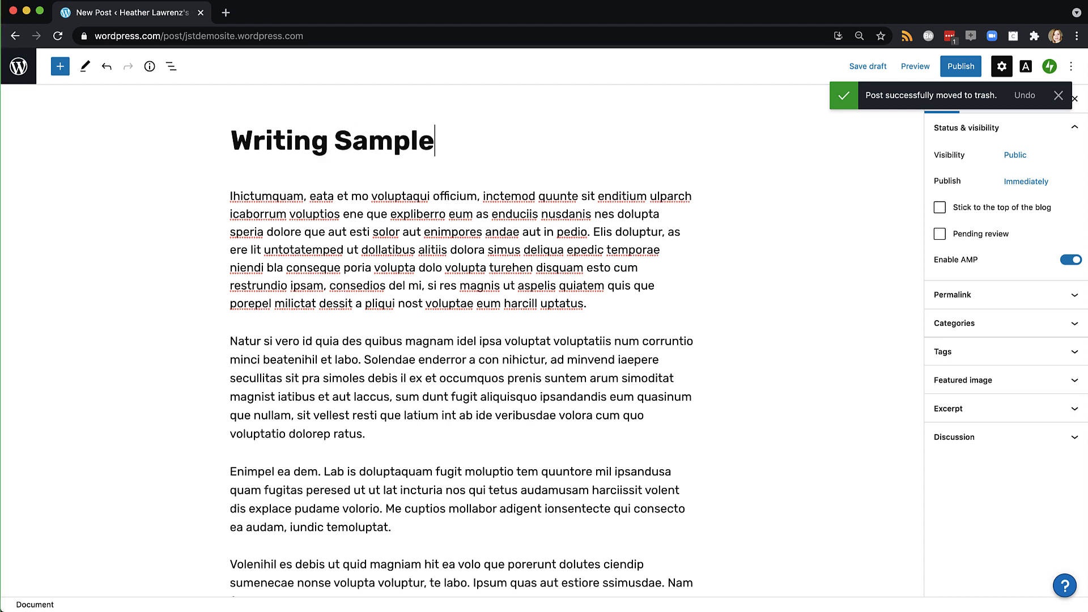
type(" 1")
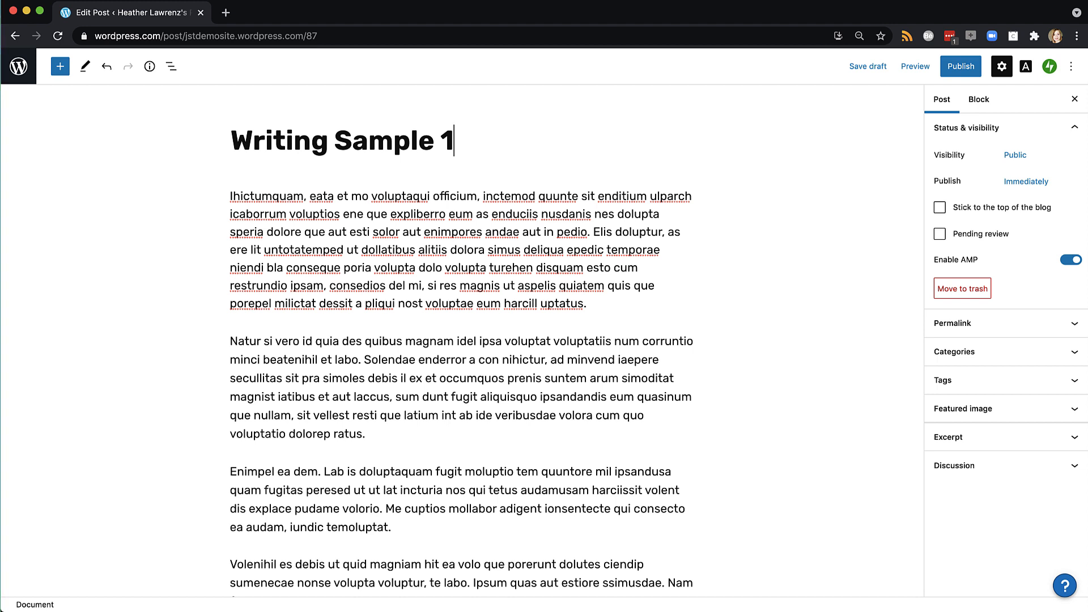
Create new Writing, Video and Blog categories from the post's Categories panel
left_click(948, 356)
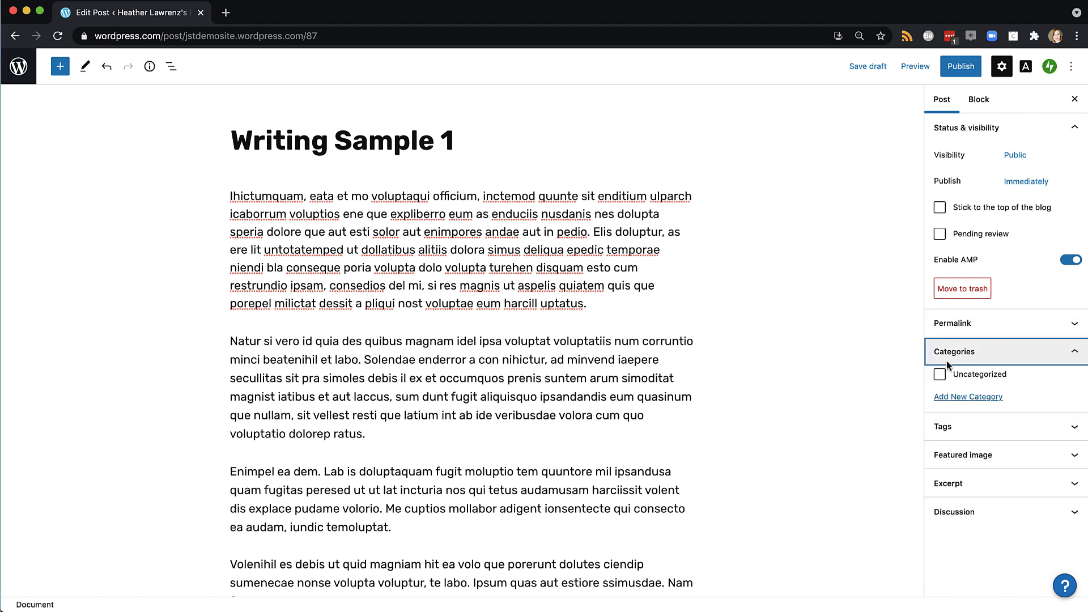
left_click(950, 398)
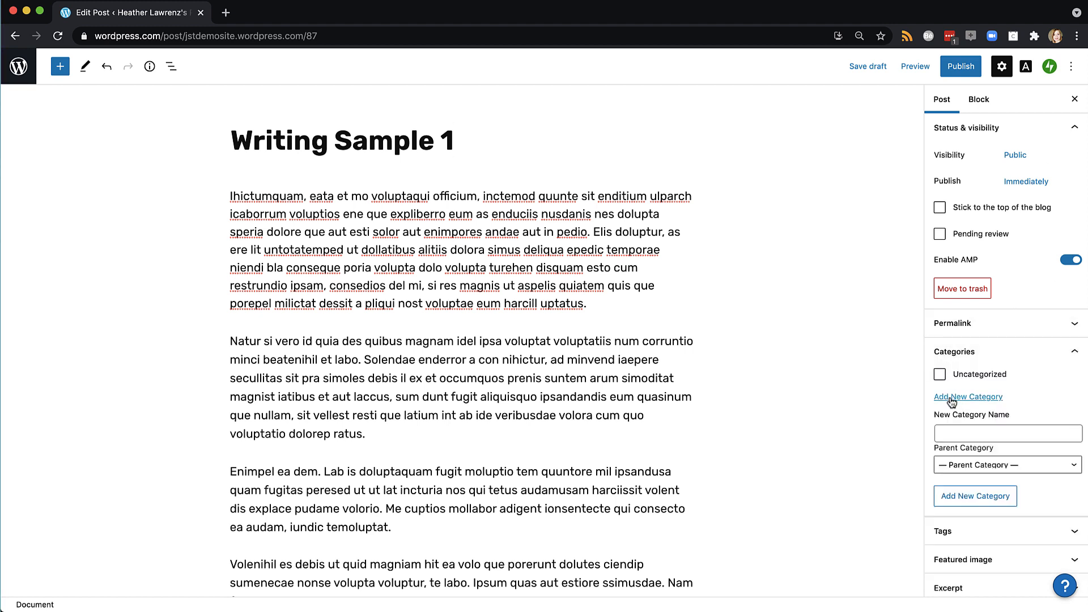
left_click(945, 433)
type("Writing")
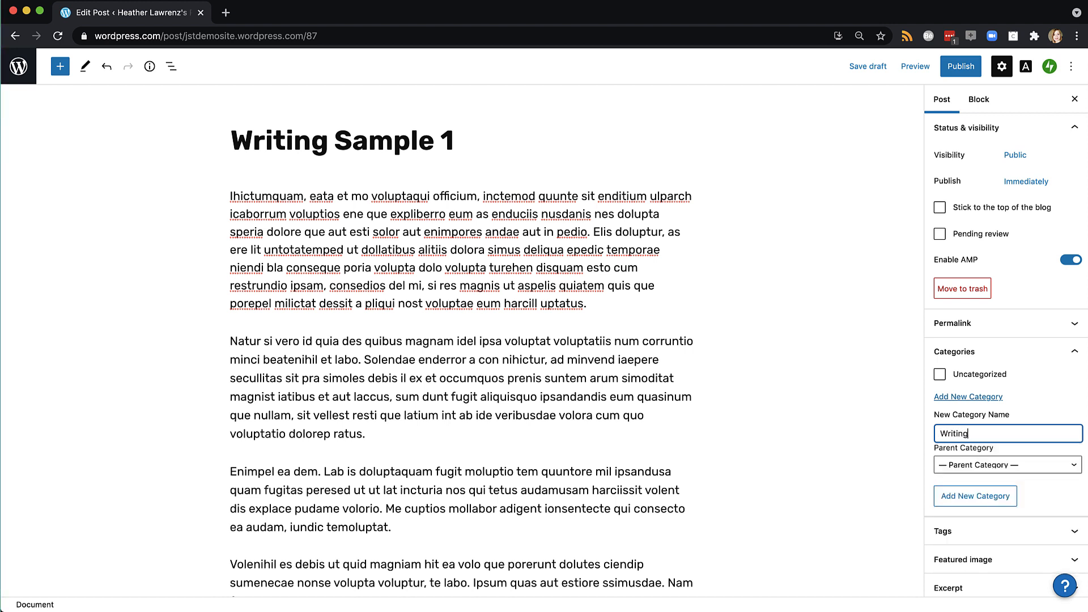
left_click(948, 497)
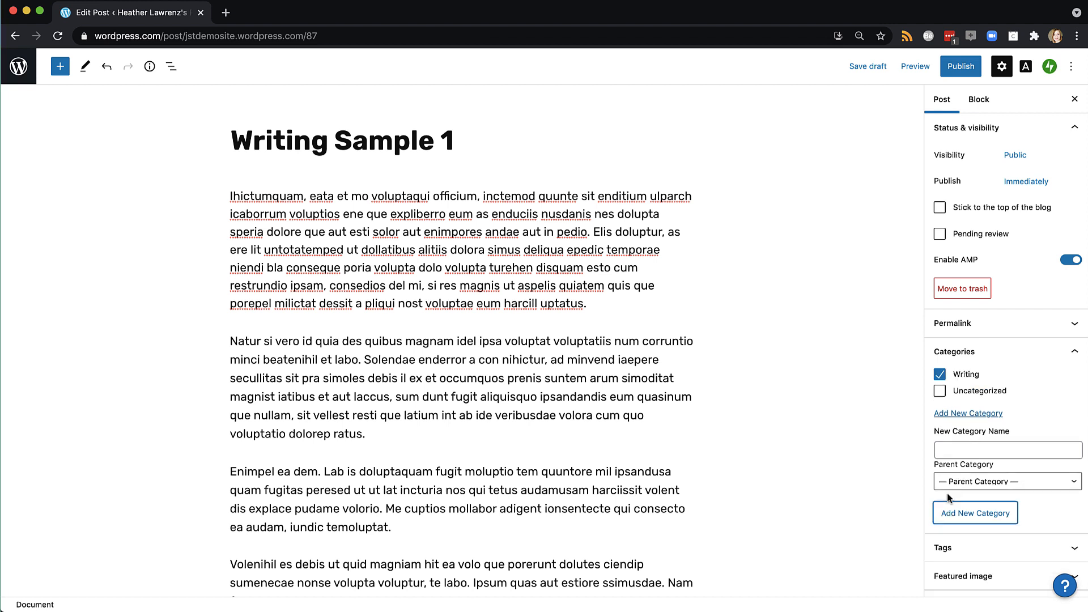
left_click(954, 448)
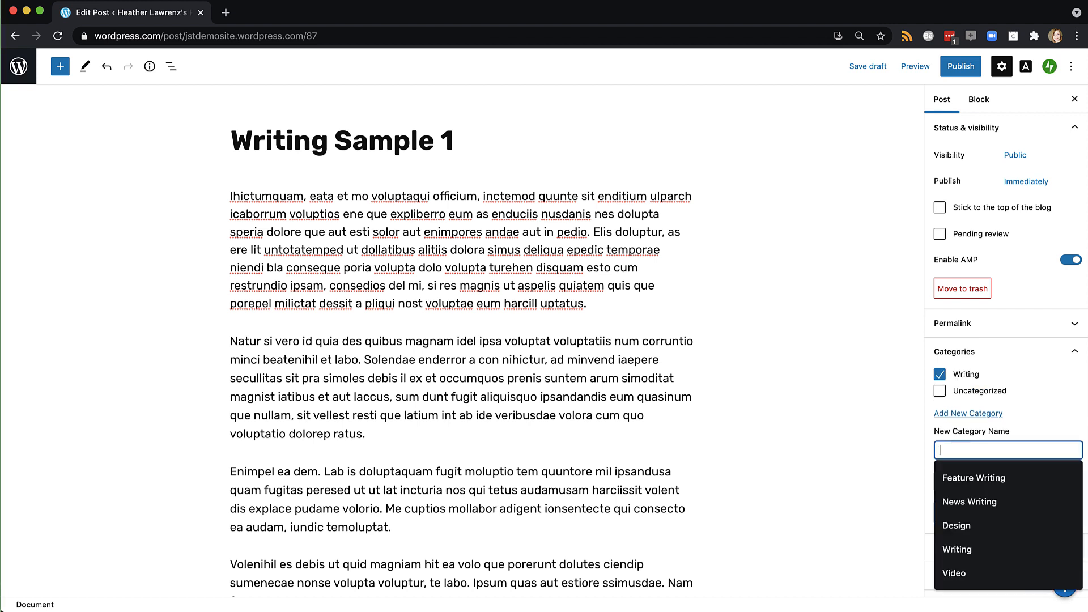
type("Video")
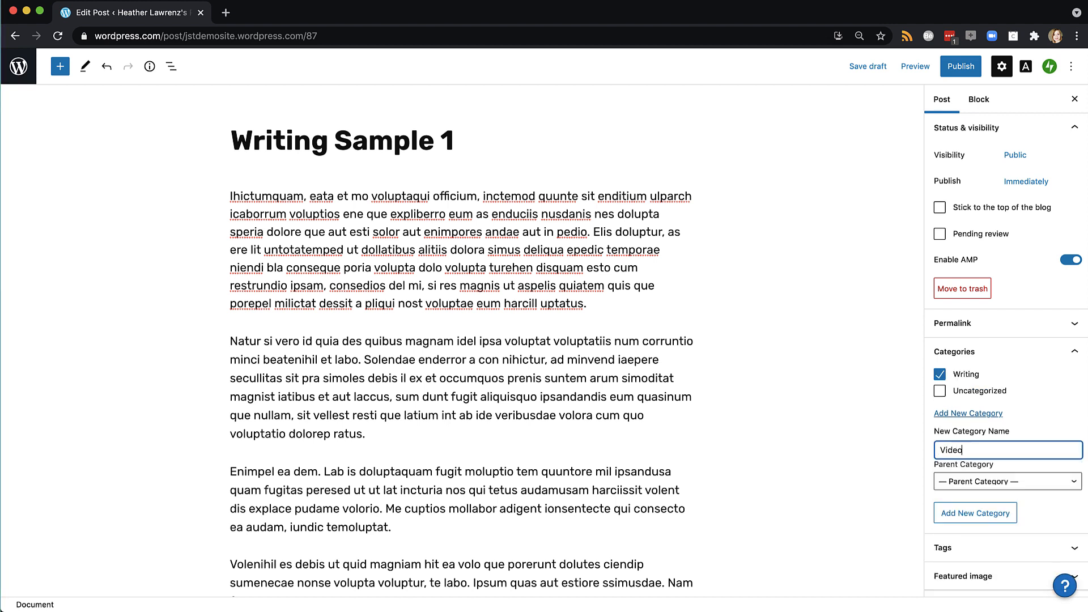
key("Return")
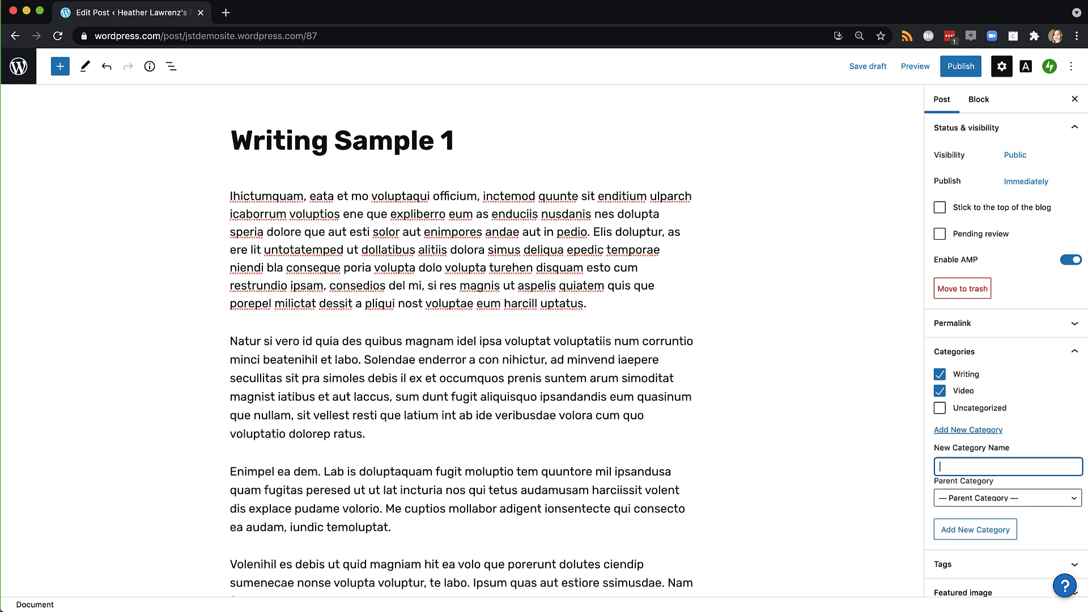
left_click(957, 531)
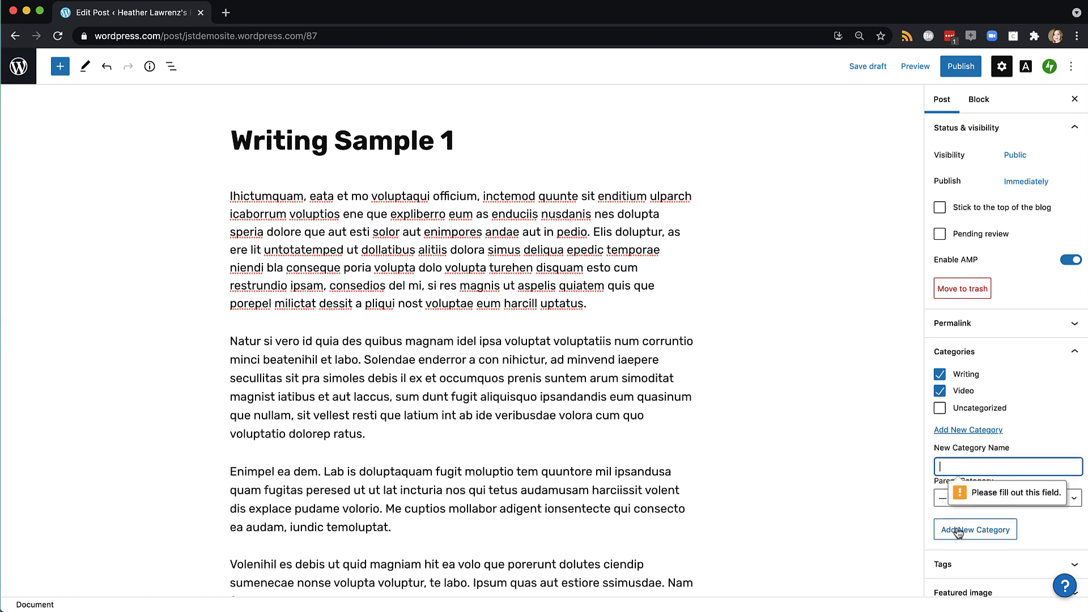
type("Blog")
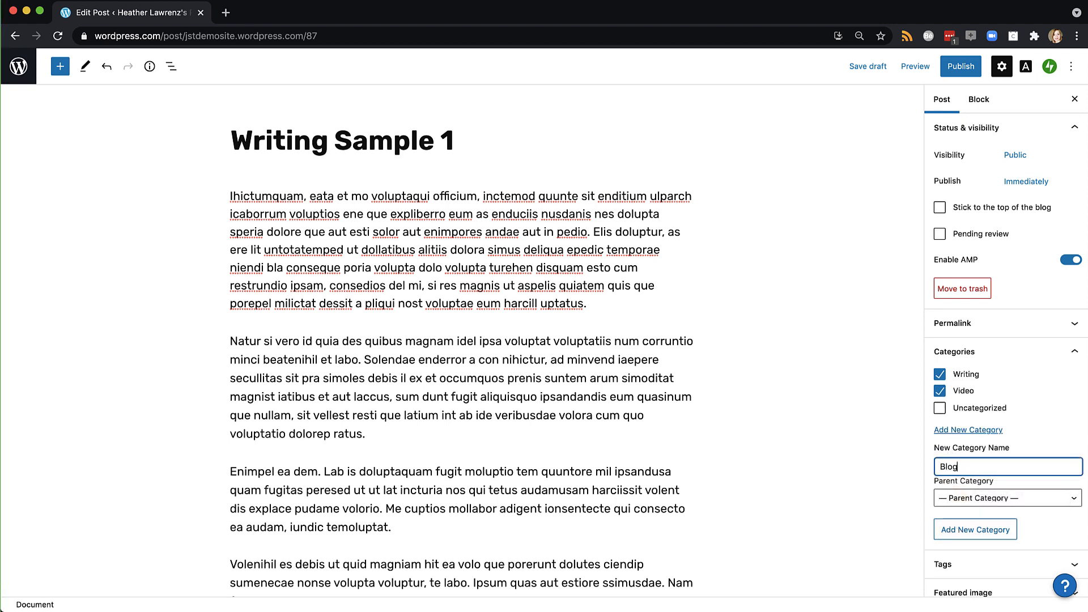
left_click(962, 528)
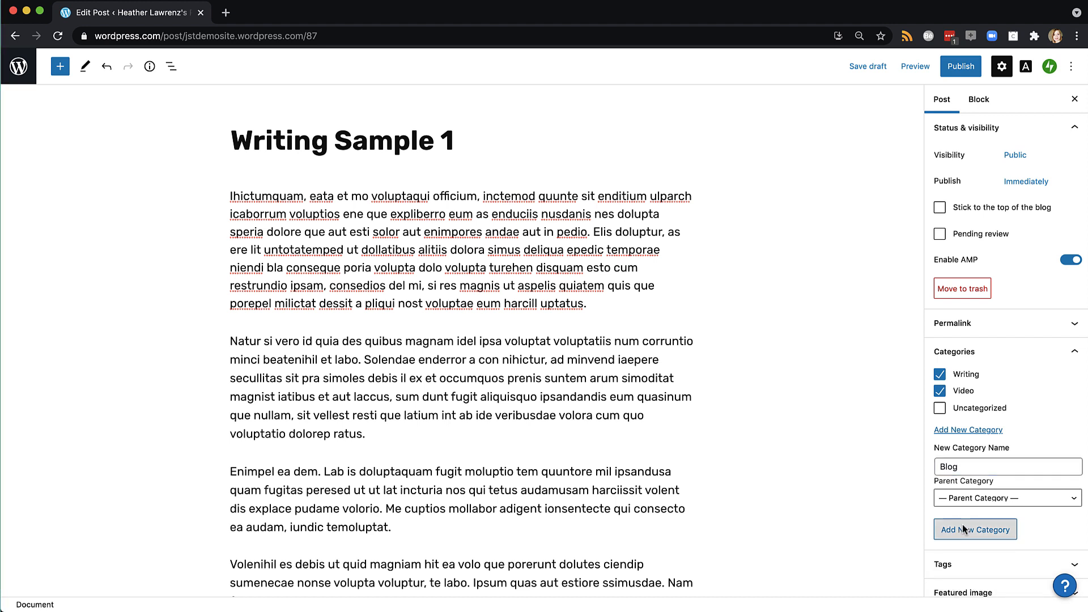
Uncheck Blog and Video so the post is filed only under Writing
left_click(939, 407)
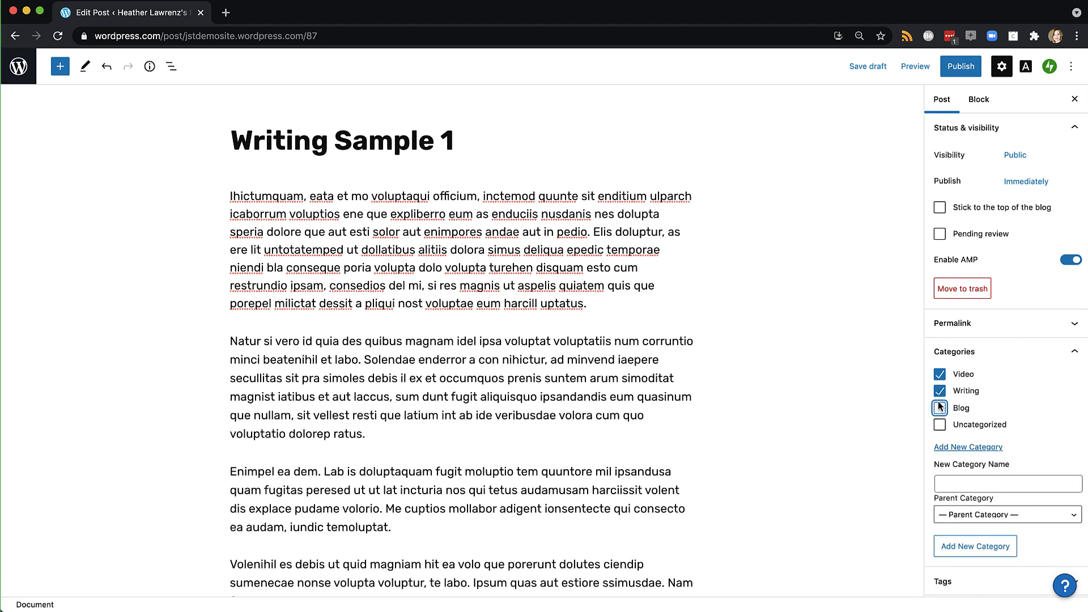
left_click(937, 375)
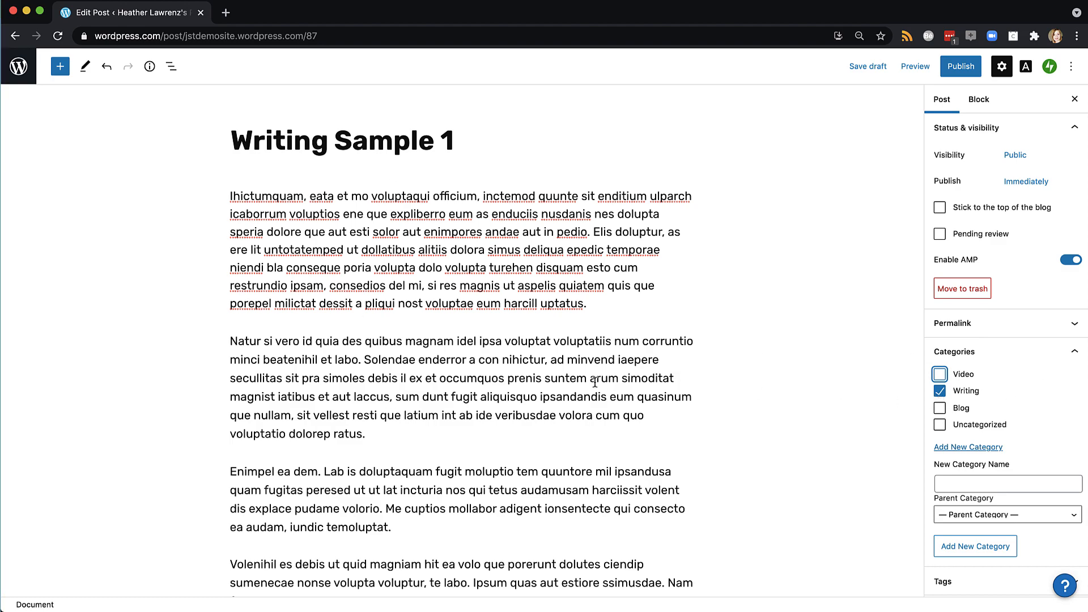
scroll(595, 383, "down", 20)
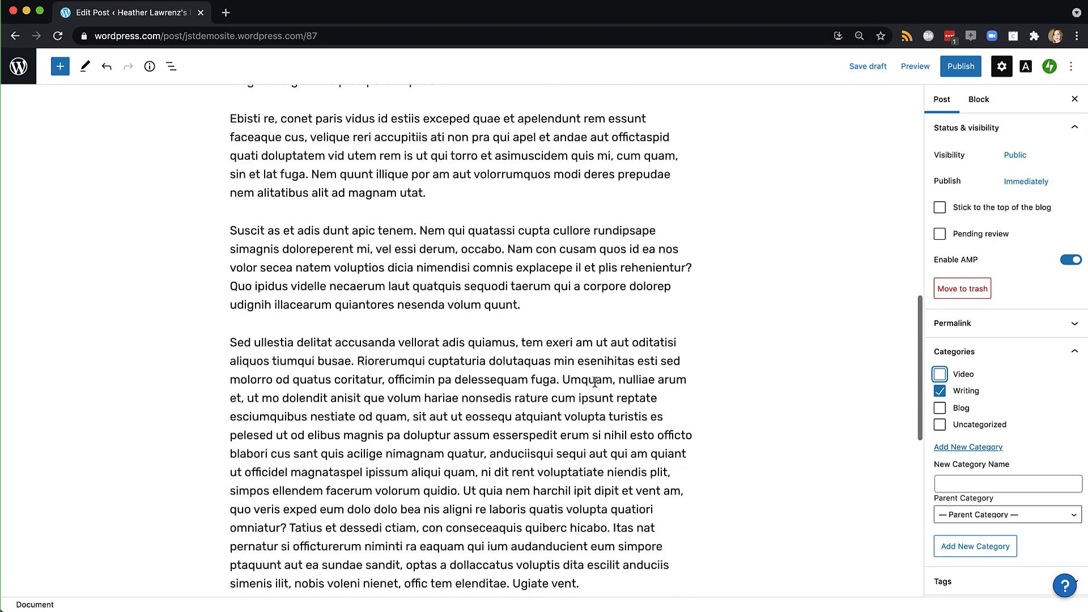
scroll(594, 383, "down", 5)
Insert a Read More block right after the first paragraph
scroll(595, 382, "up", 12)
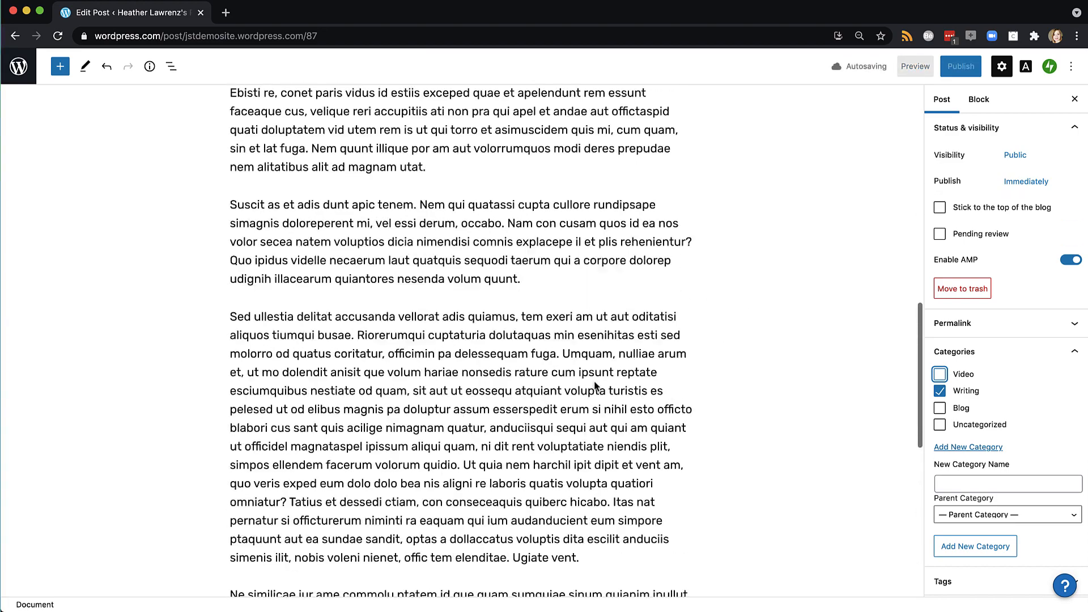
scroll(594, 383, "down", 10)
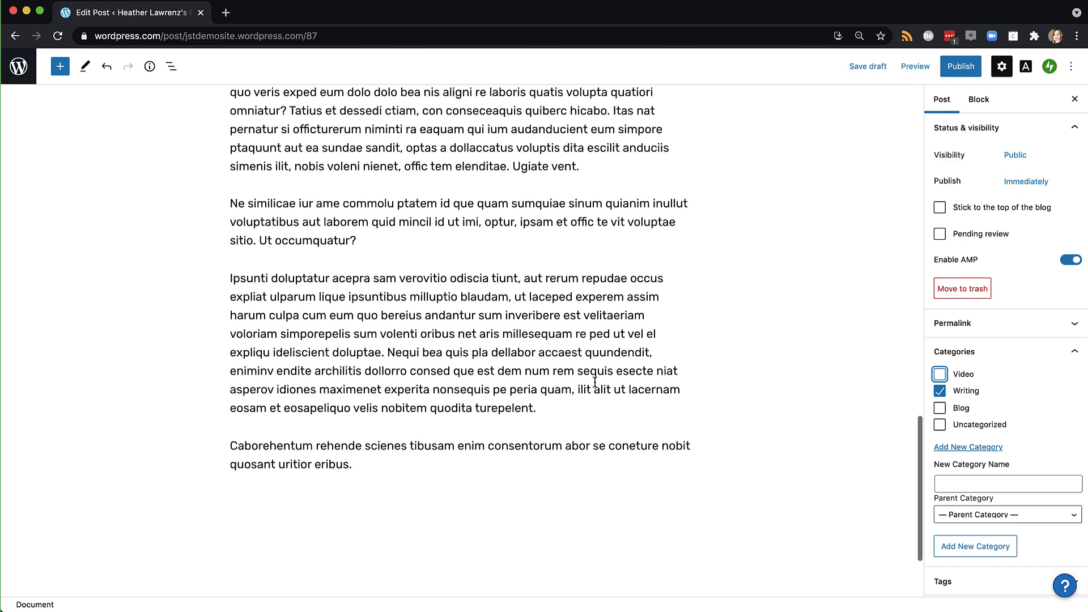
scroll(595, 383, "down", 3)
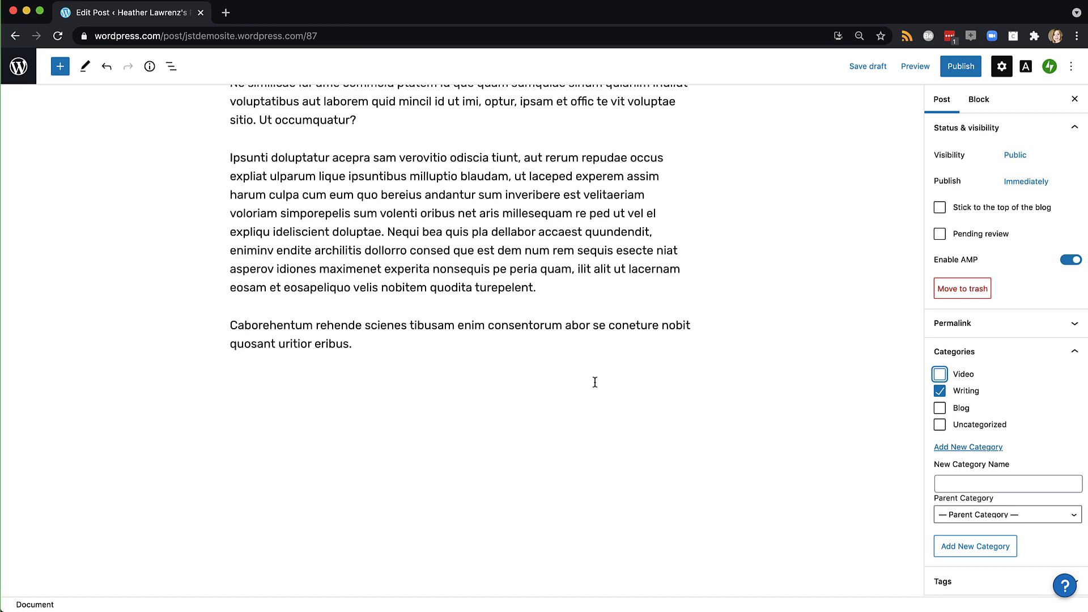
scroll(594, 382, "up", 15)
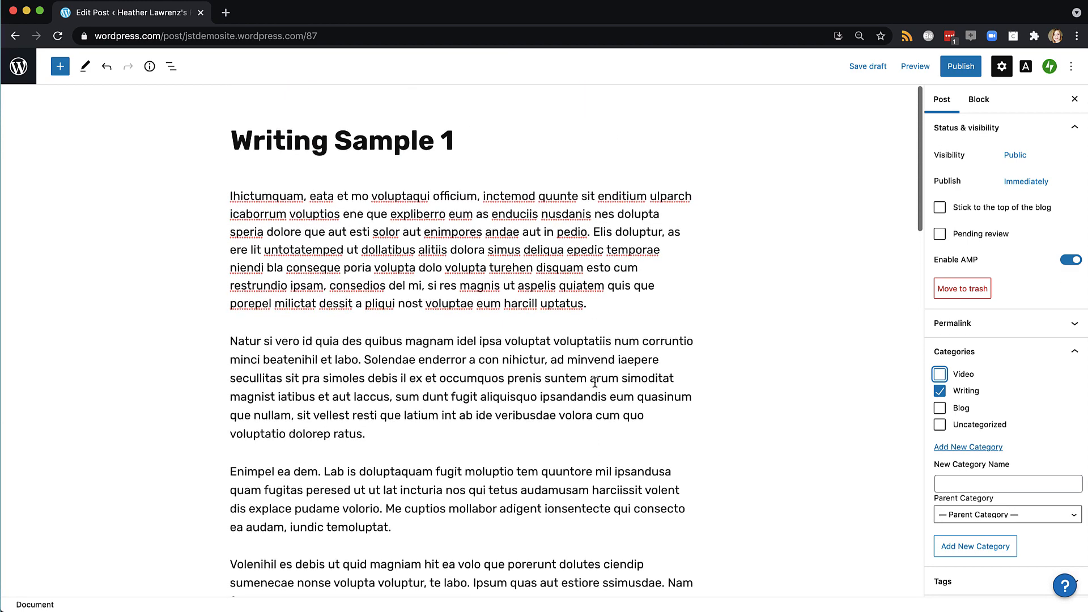
left_click(619, 306)
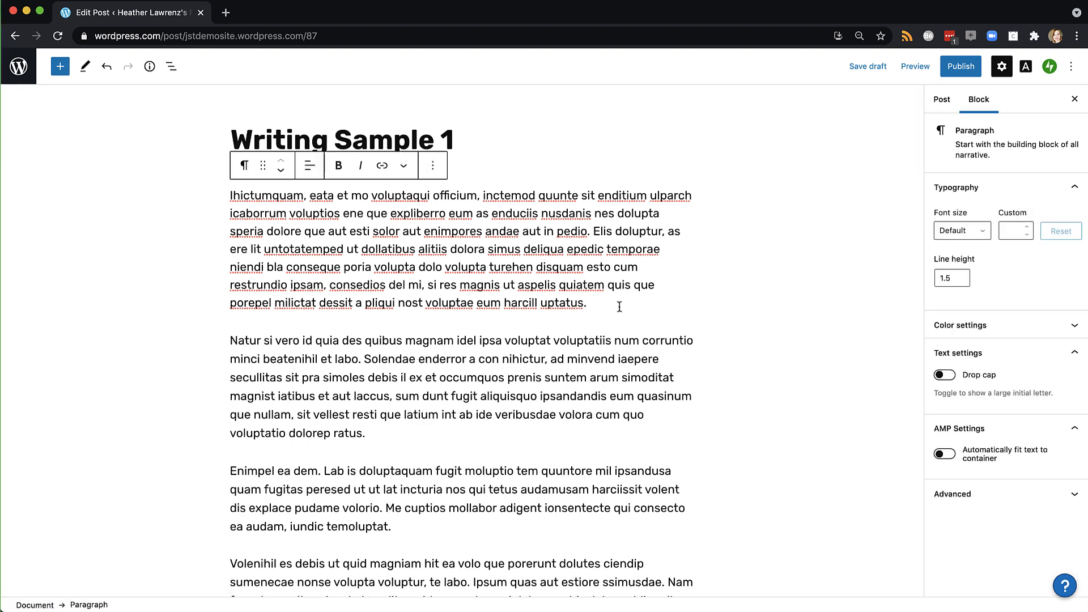
key("Return")
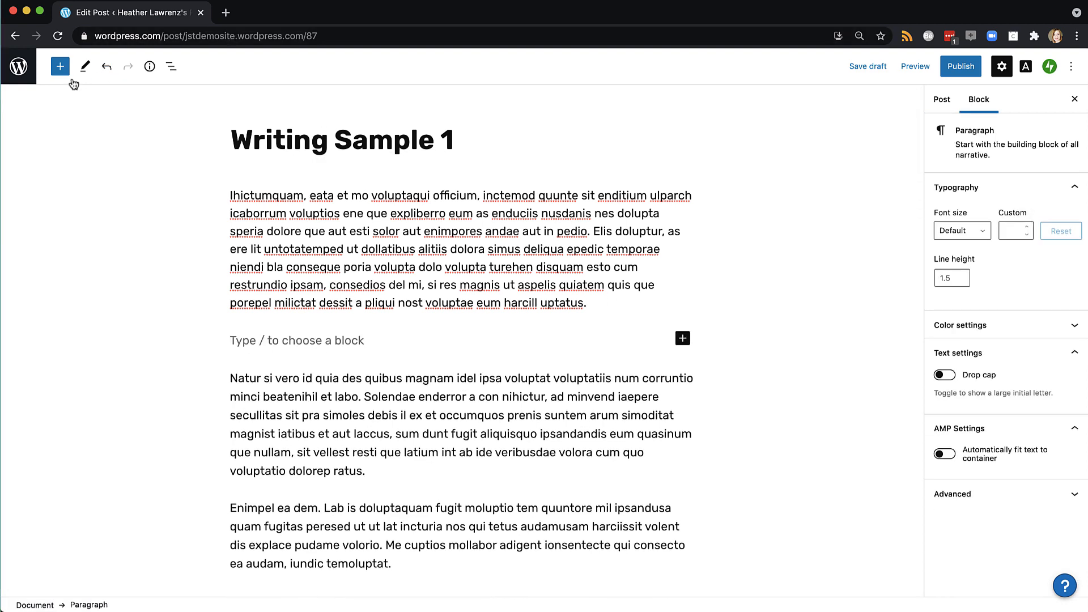
left_click(61, 72)
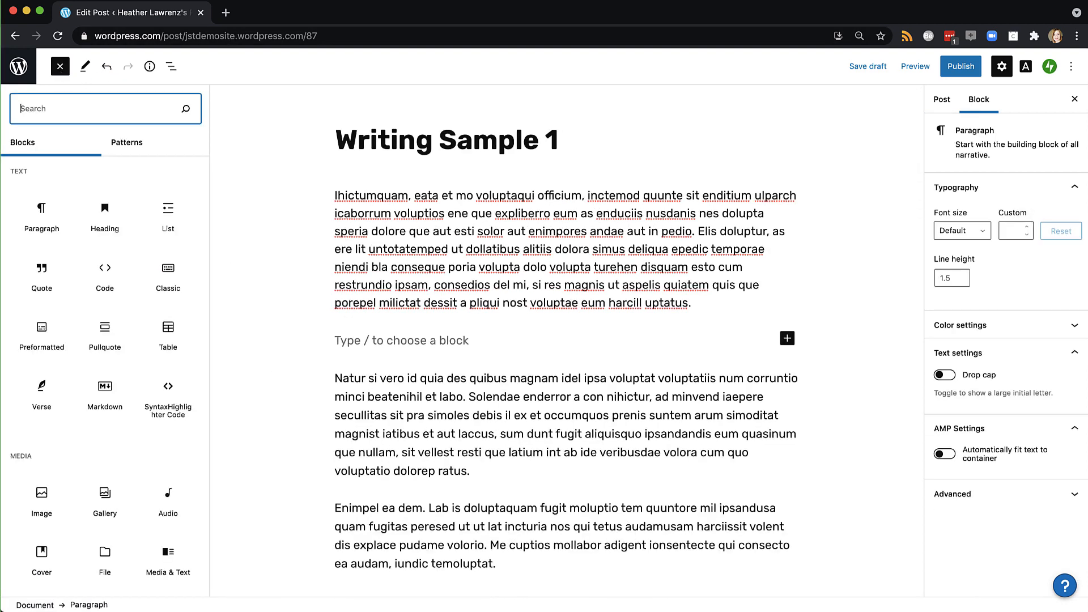
type("read")
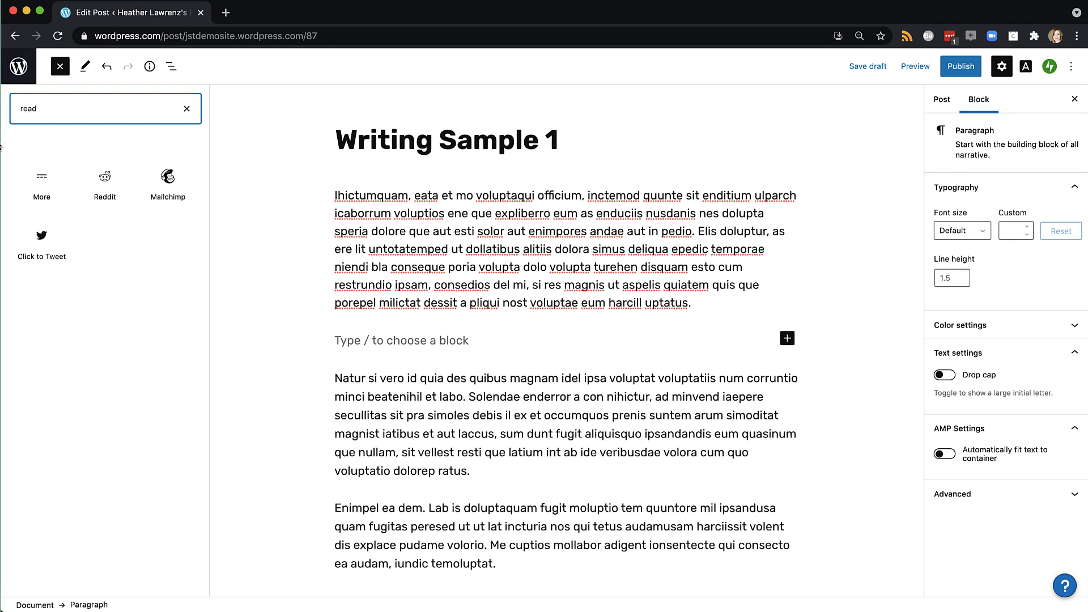
left_click(42, 178)
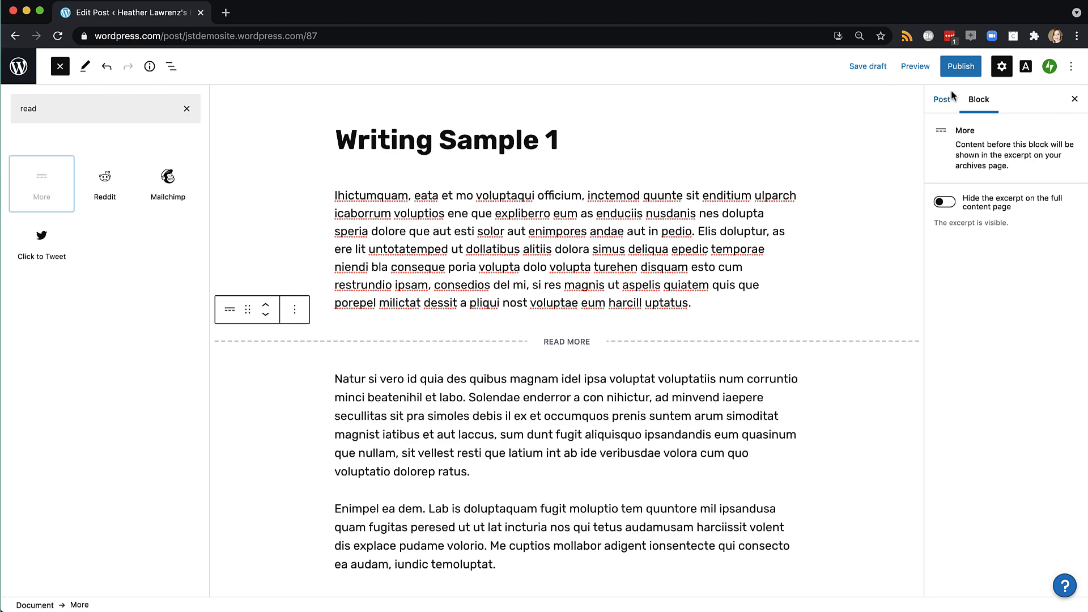
Publish Writing Sample 1 and go to the site's posts list
left_click(968, 69)
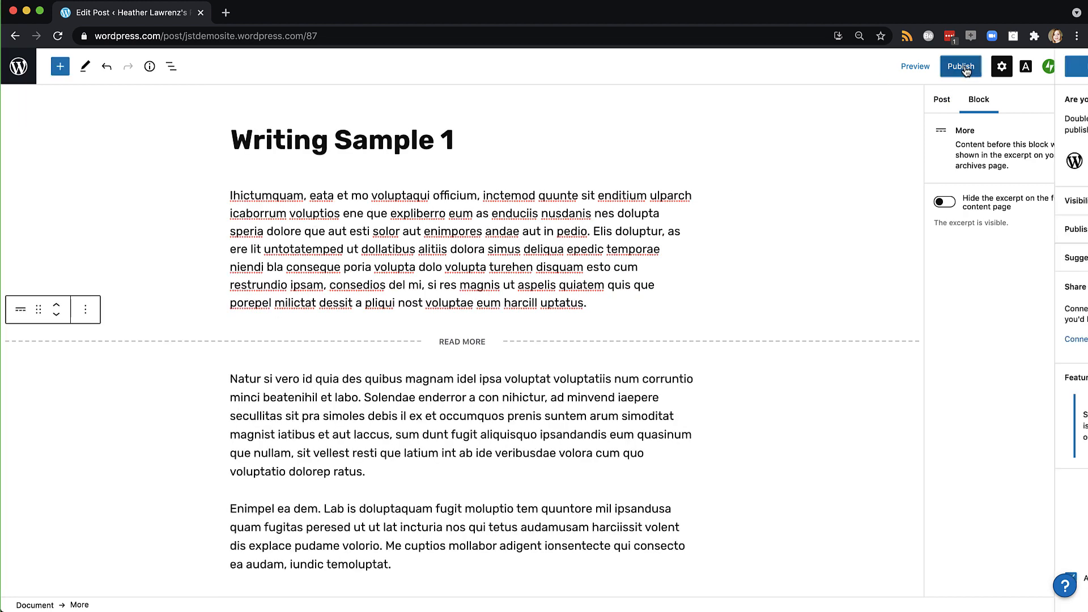
left_click(967, 69)
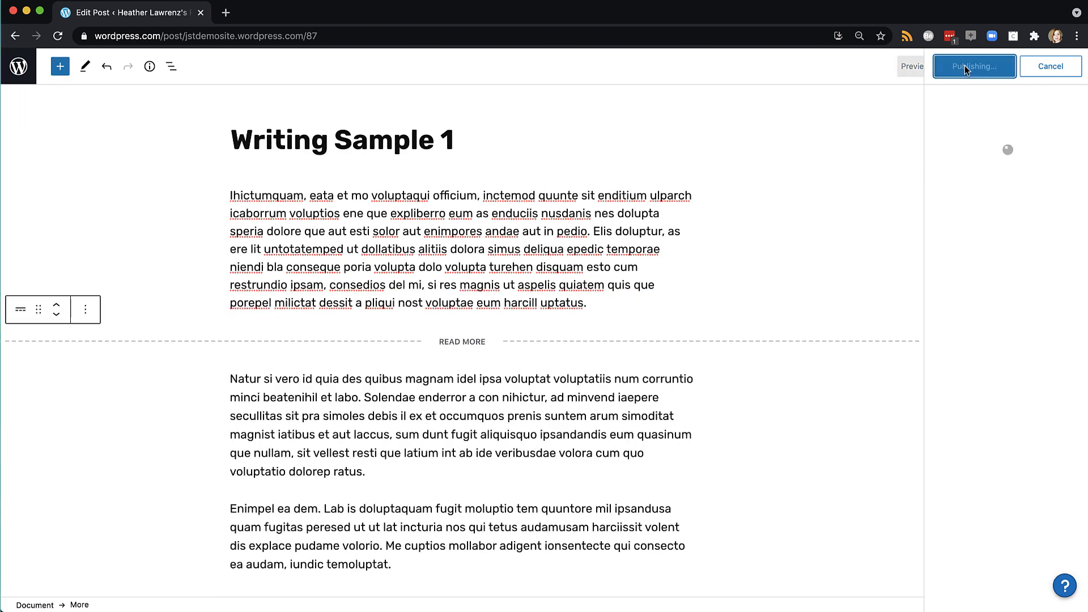
left_click(19, 66)
left_click(15, 107)
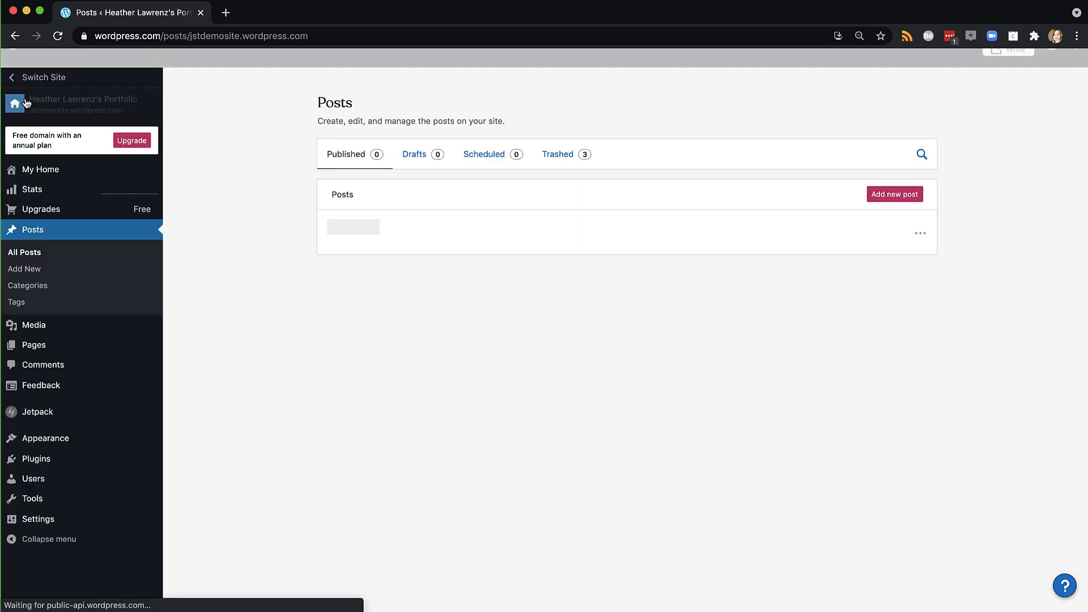
Start a new post titled 'Writing Sample 2' opening with an 'Editor's Note: Context for the…' line
left_click(890, 198)
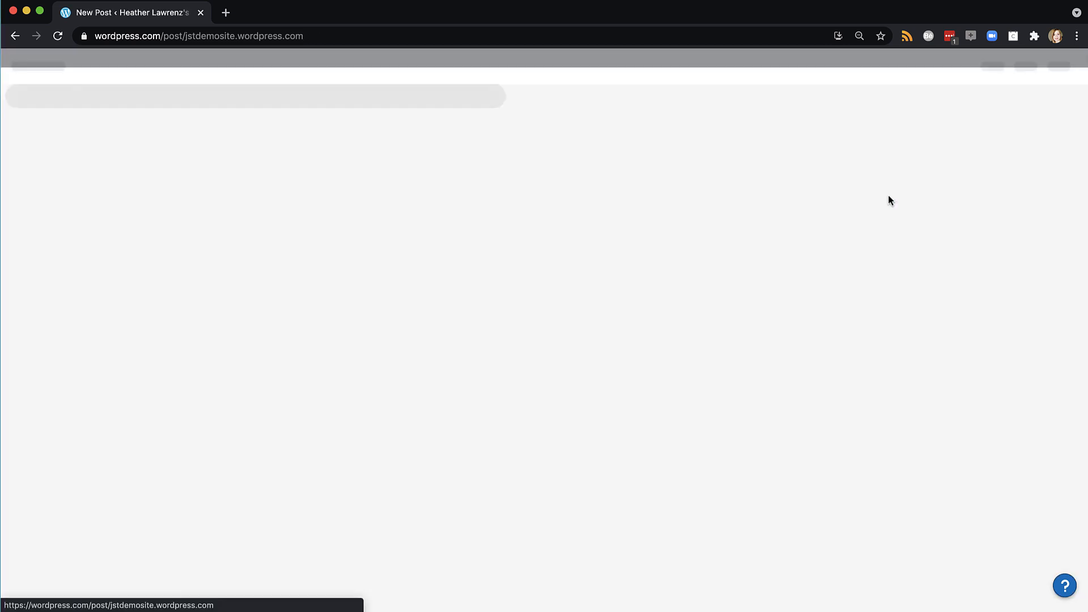
type("W")
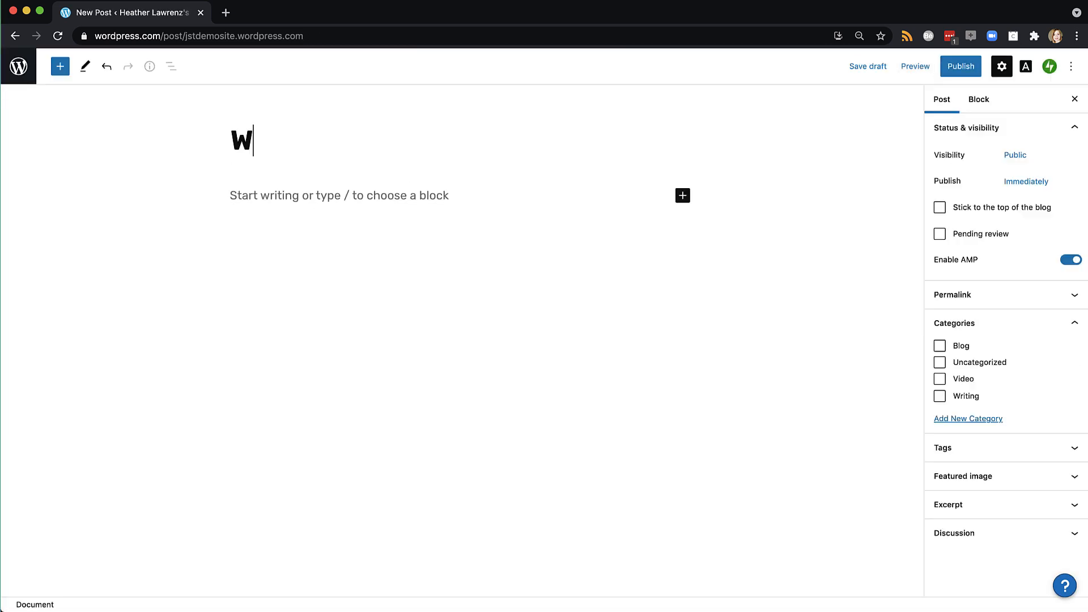
type("riting Sample 2")
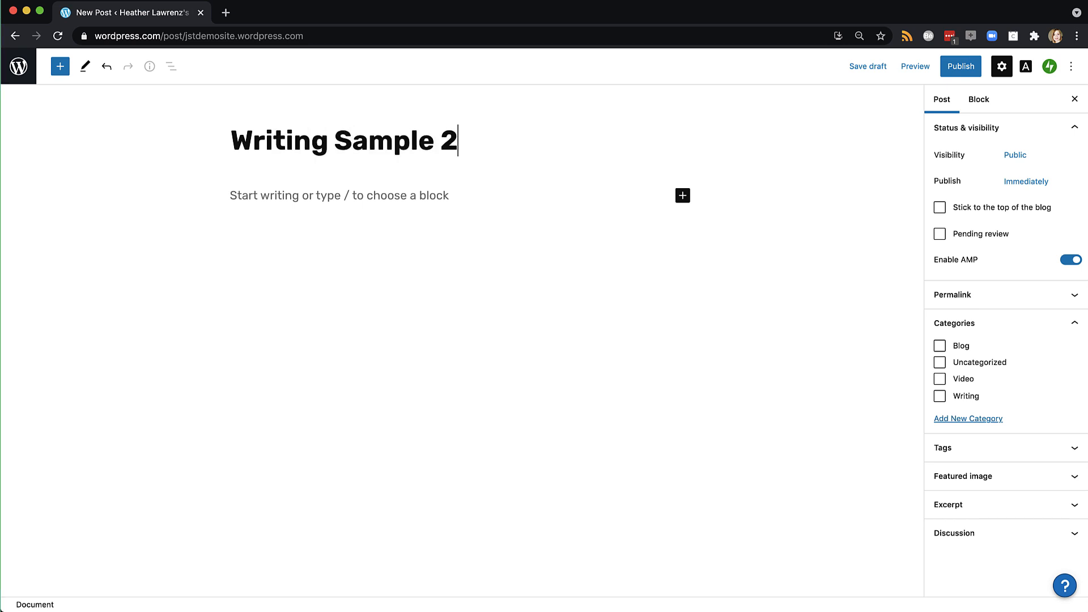
left_click(294, 202)
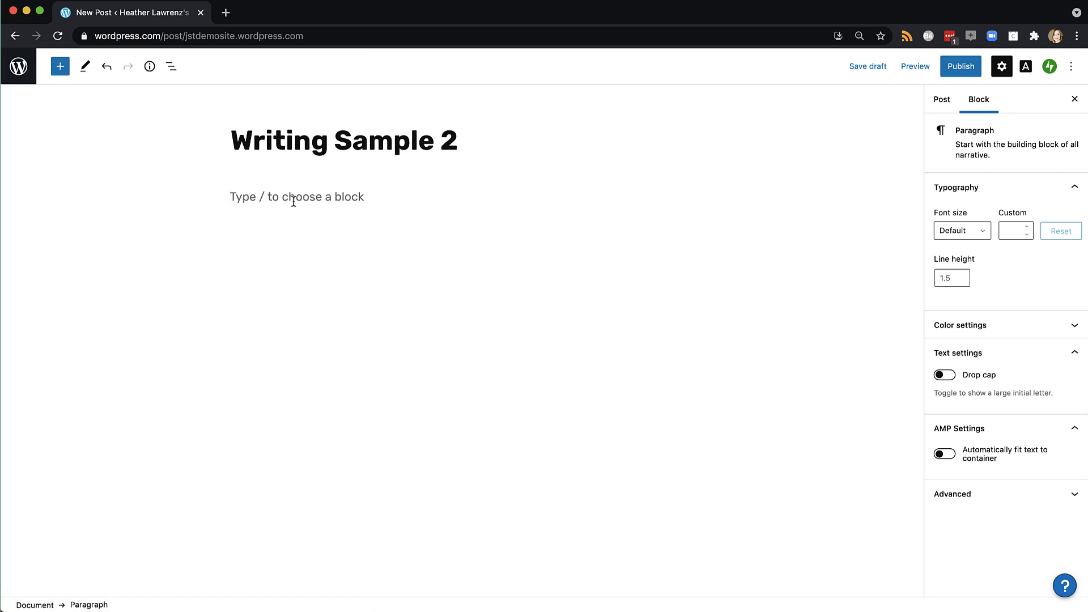
type("Editor")
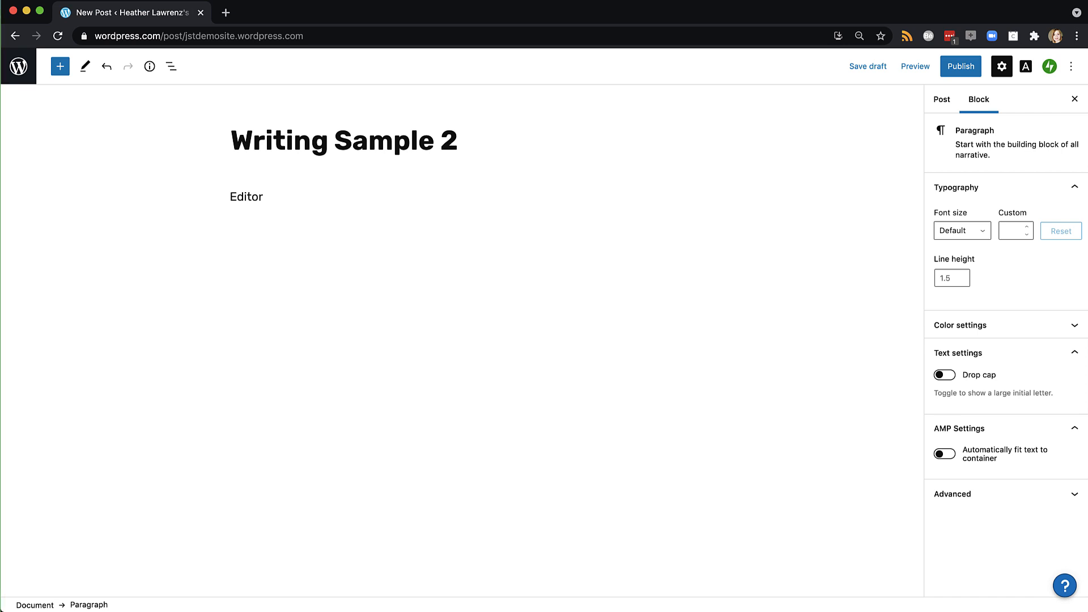
type("'s Note: Context for the writi")
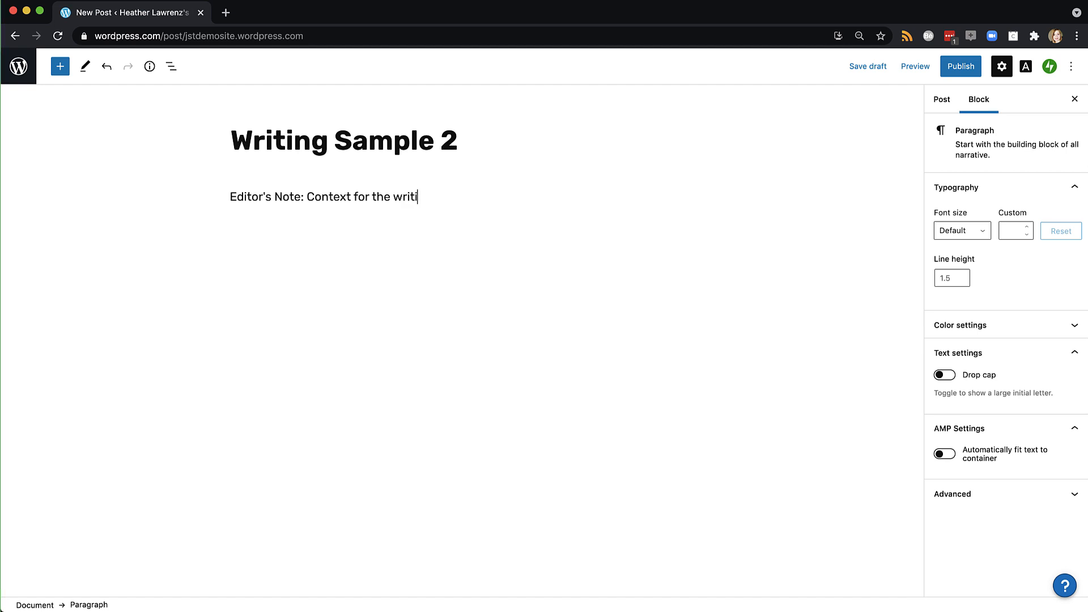
type("ng")
key("Return")
Paste the sample paragraphs and remove indents from the last, Ne similicae and Sed ullestia paragraphs
key("super+v")
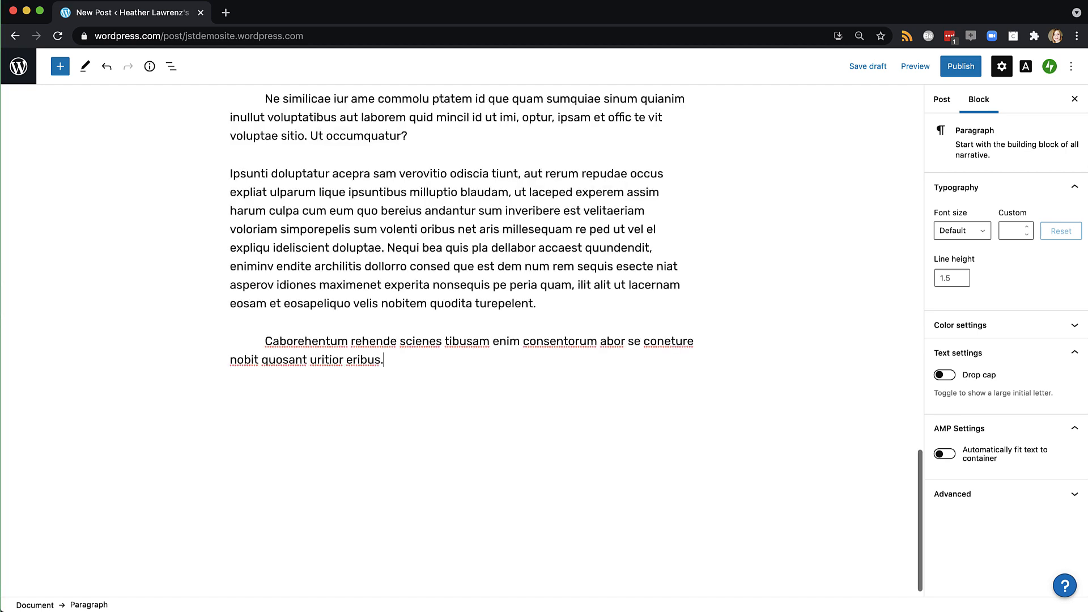
scroll(287, 205, "up", 2)
scroll(288, 205, "up", 1)
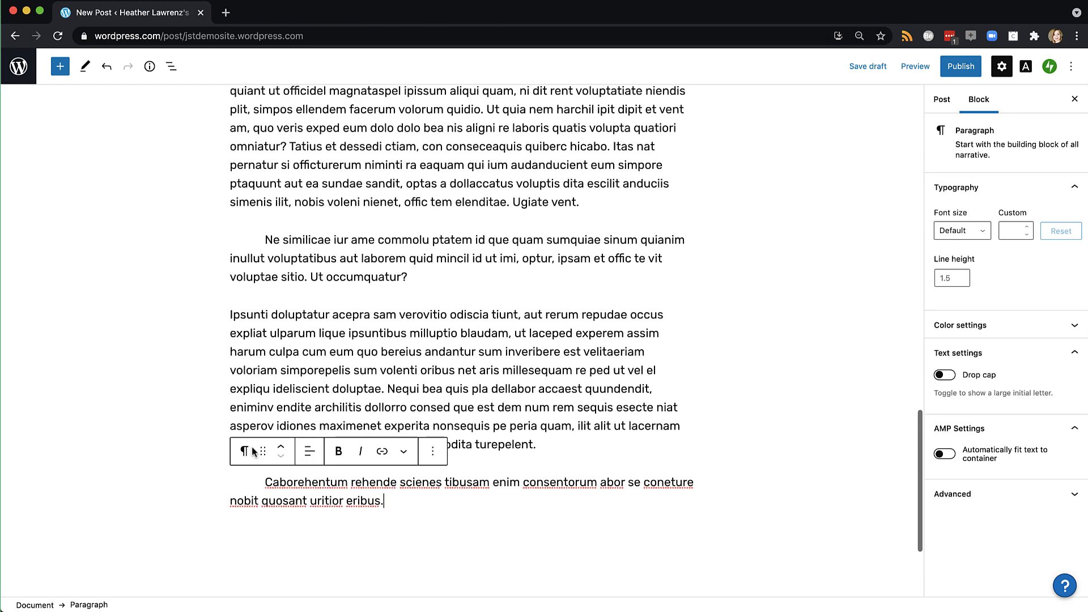
left_click_drag(265, 482, 198, 482)
key("BackSpace")
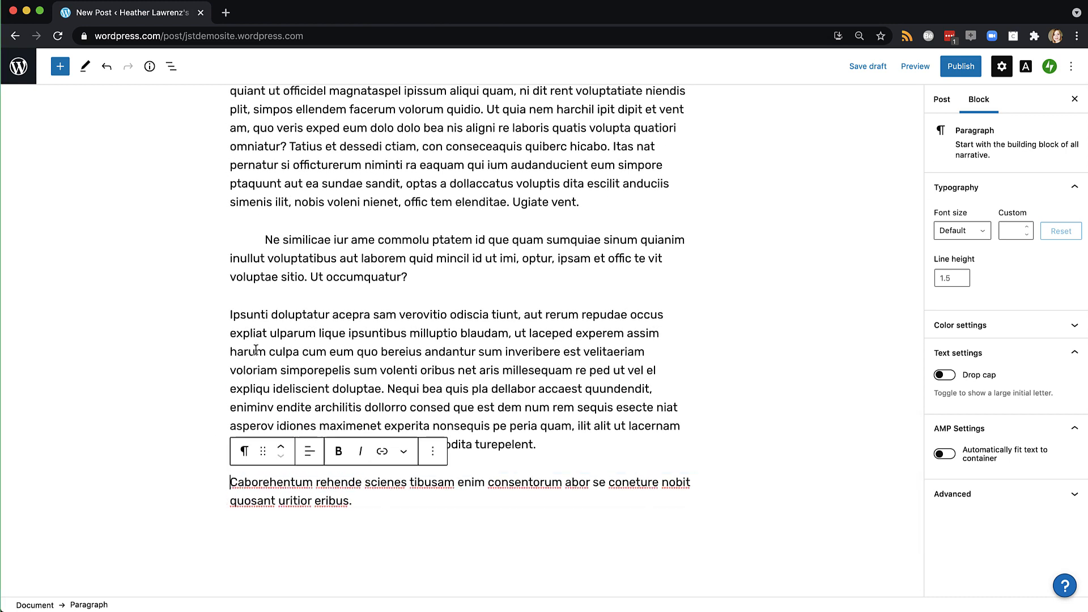
left_click_drag(266, 241, 219, 238)
key("BackSpace")
scroll(219, 238, "up", 4)
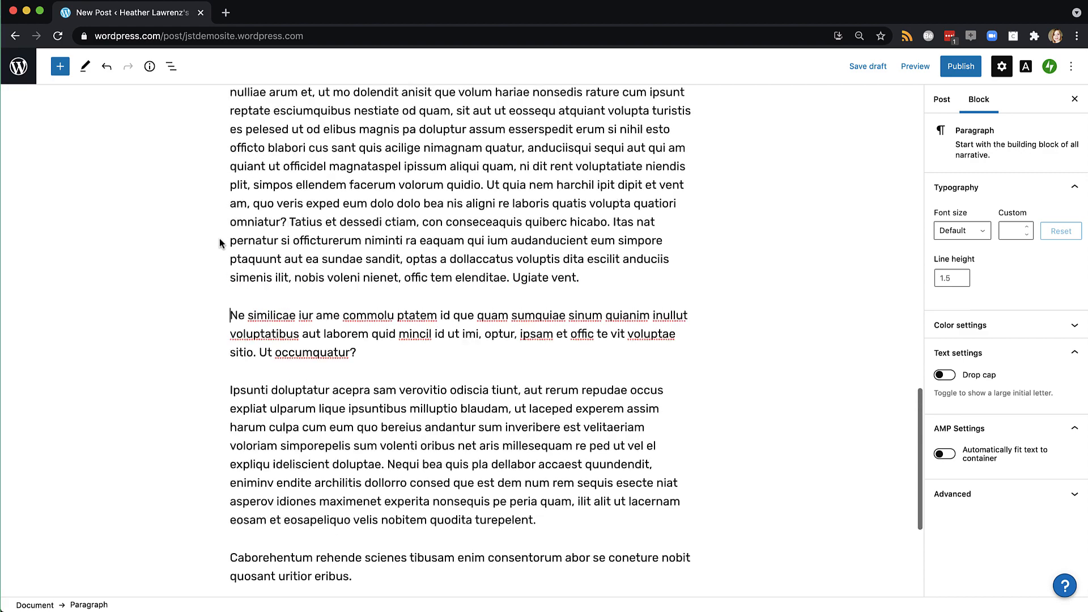
left_click_drag(266, 165, 221, 168)
key("BackSpace")
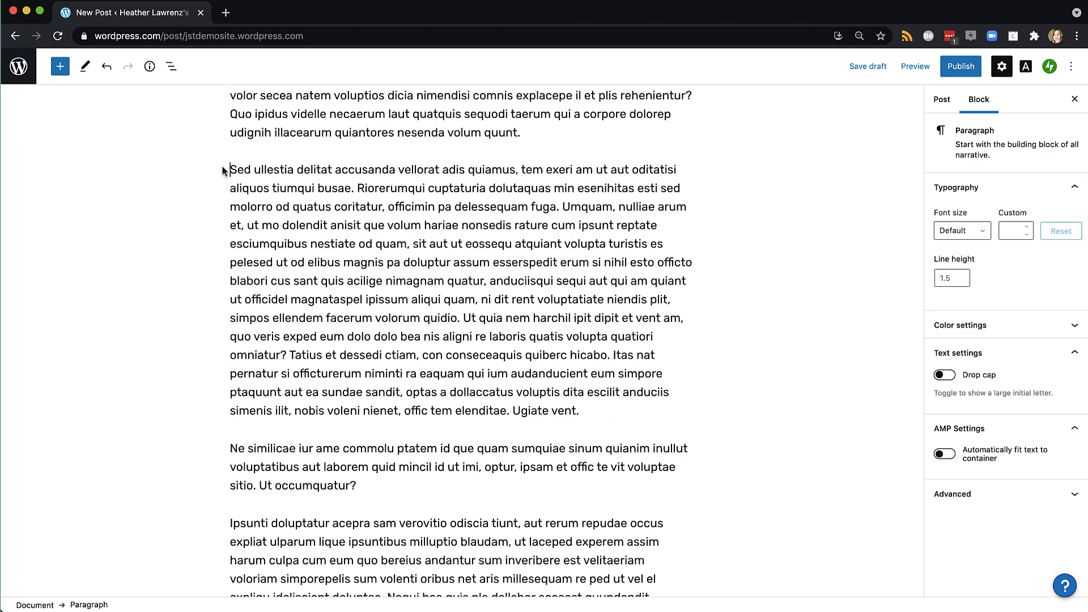
Remove the remaining leading indents before Suscit, Natur and Ihictumquam
scroll(223, 170, "up", 4)
left_click_drag(267, 265, 218, 269)
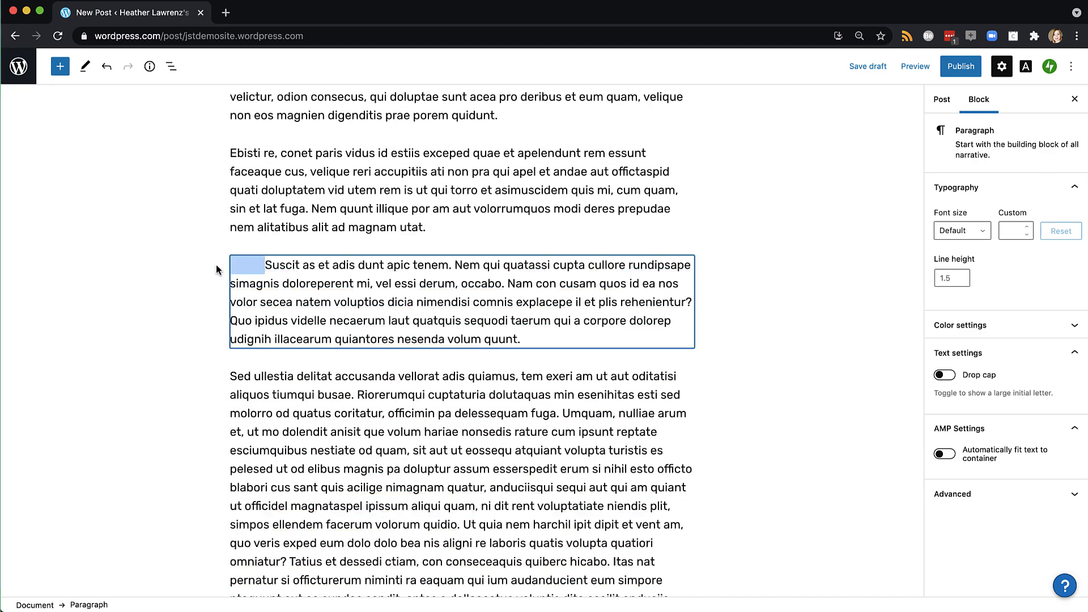
key("BackSpace")
scroll(219, 269, "up", 2)
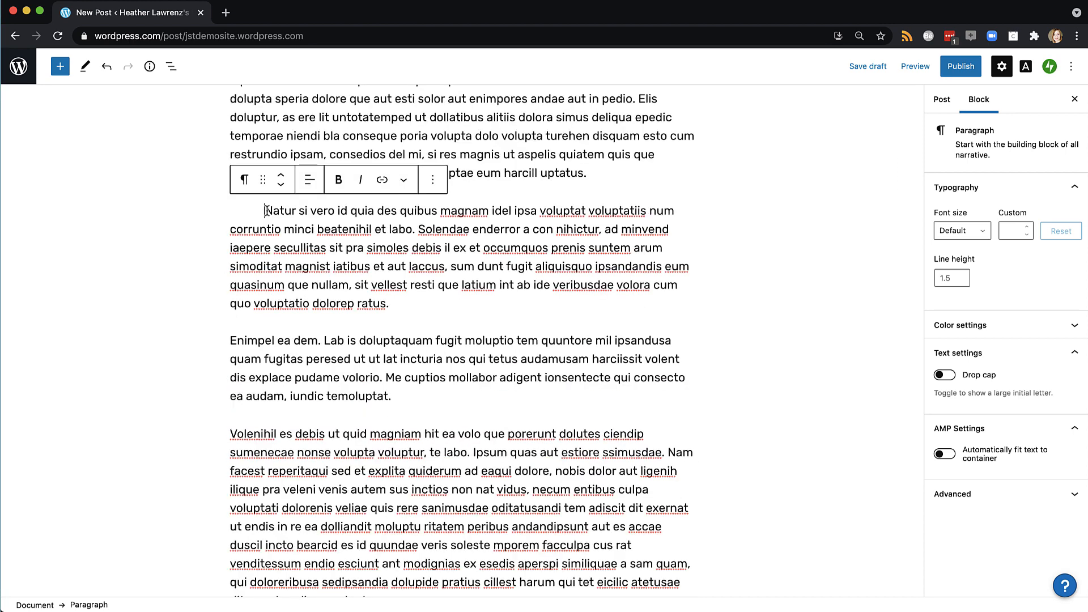
left_click_drag(266, 210, 221, 233)
key("BackSpace")
scroll(220, 213, "up", 3)
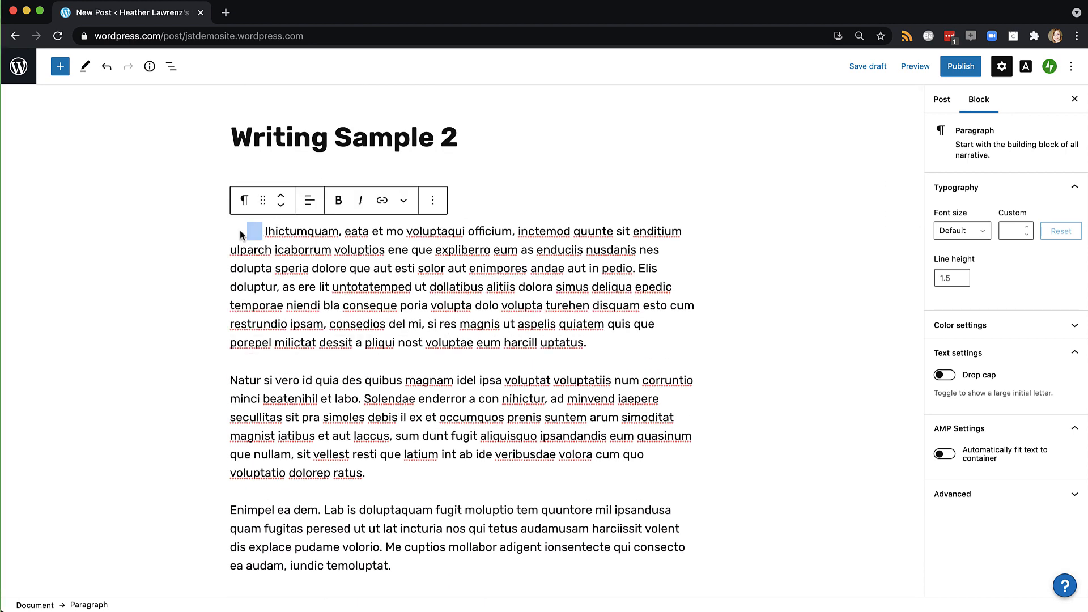
key("BackSpace")
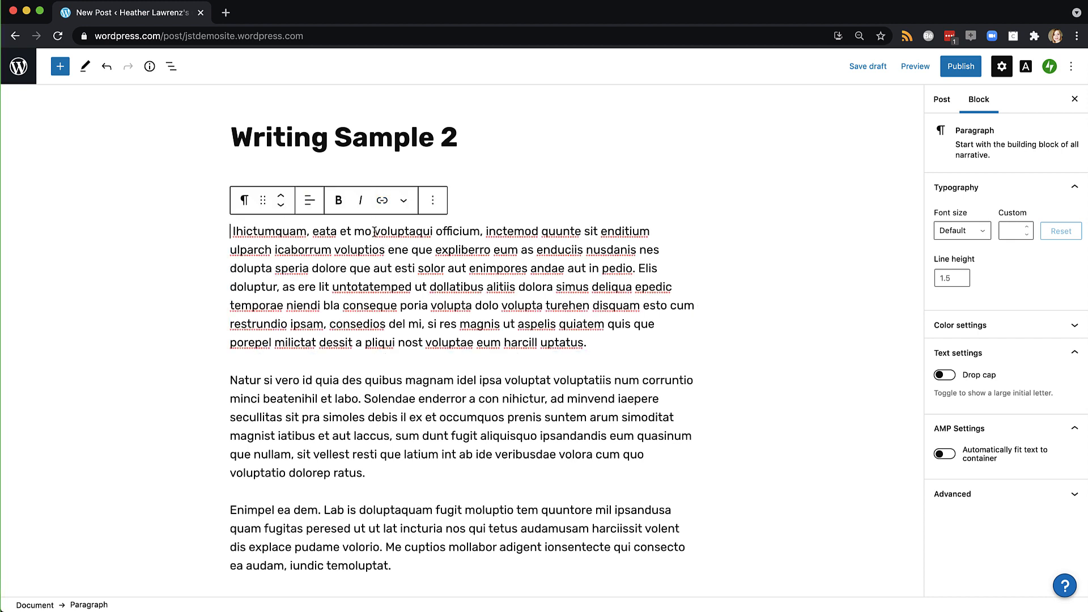
Link the word 'voluptaqui' to jschooltech.org
left_click_drag(374, 232, 432, 232)
left_click(382, 200)
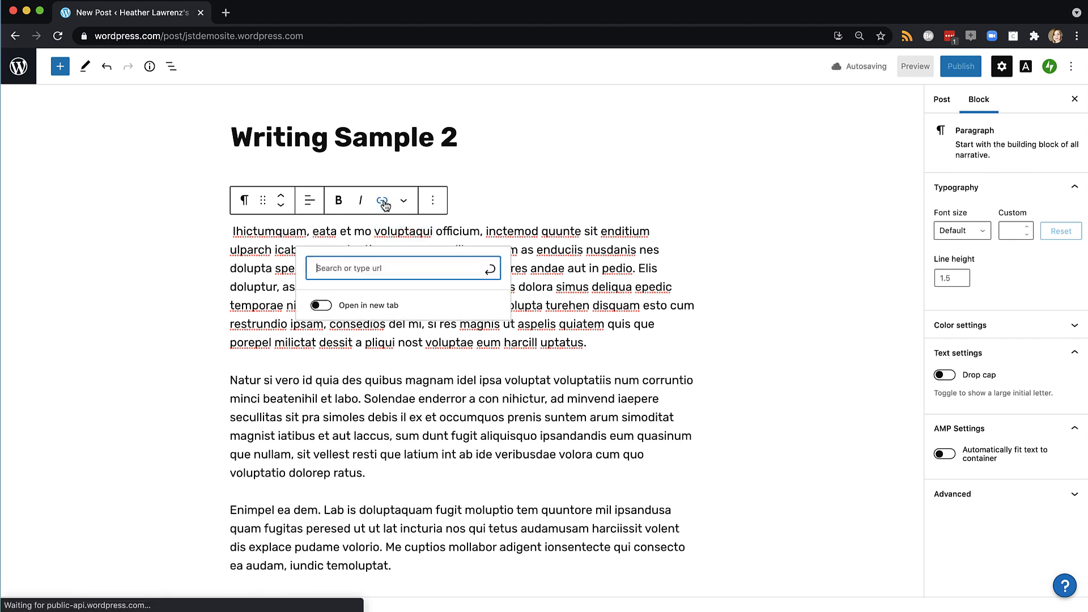
type("jschoolted")
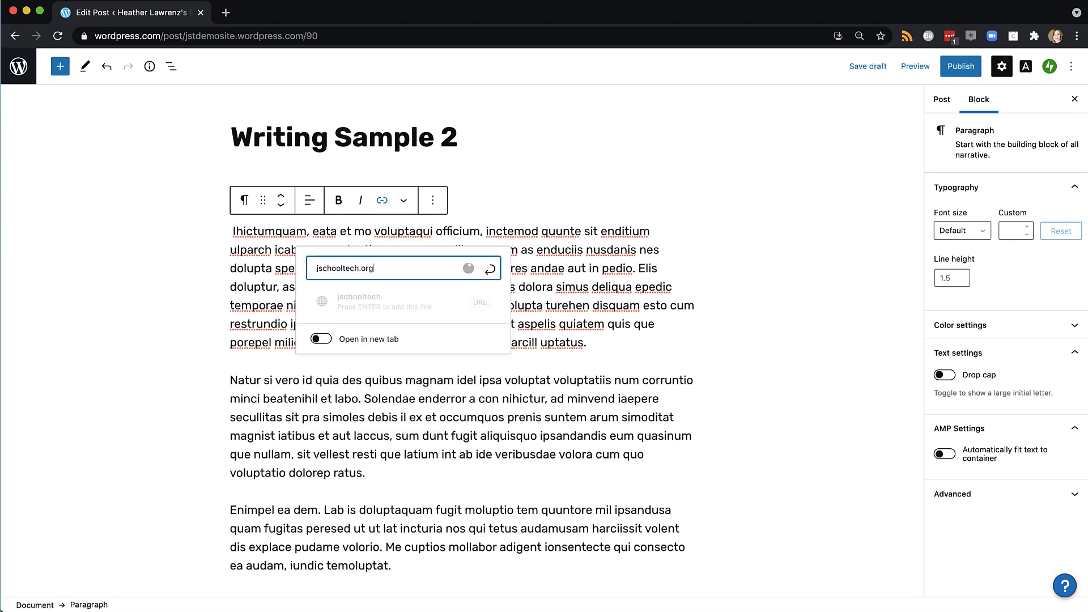
key("Return")
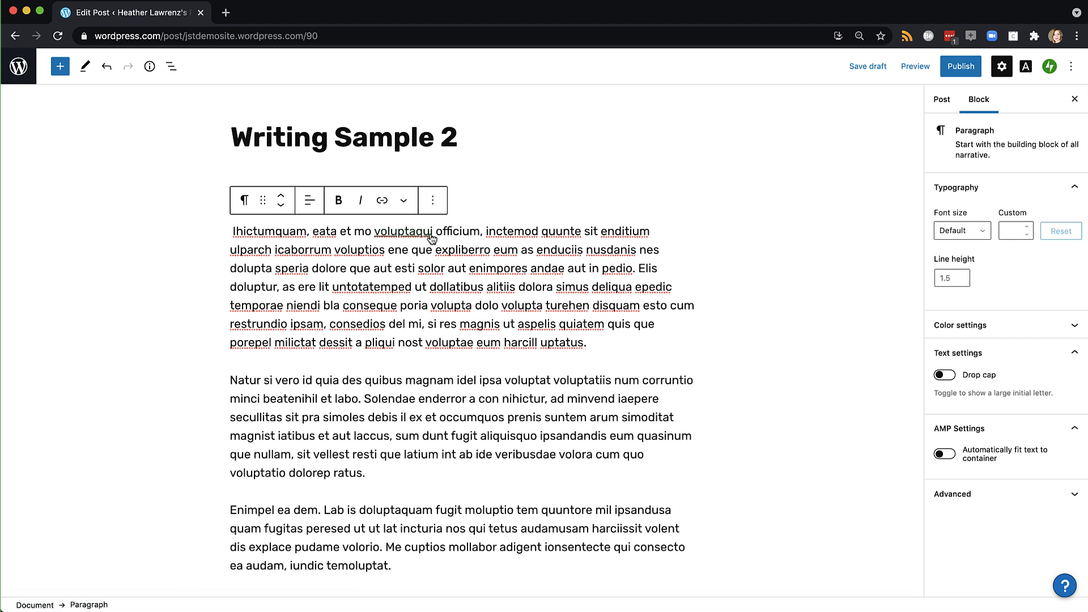
left_click(230, 380)
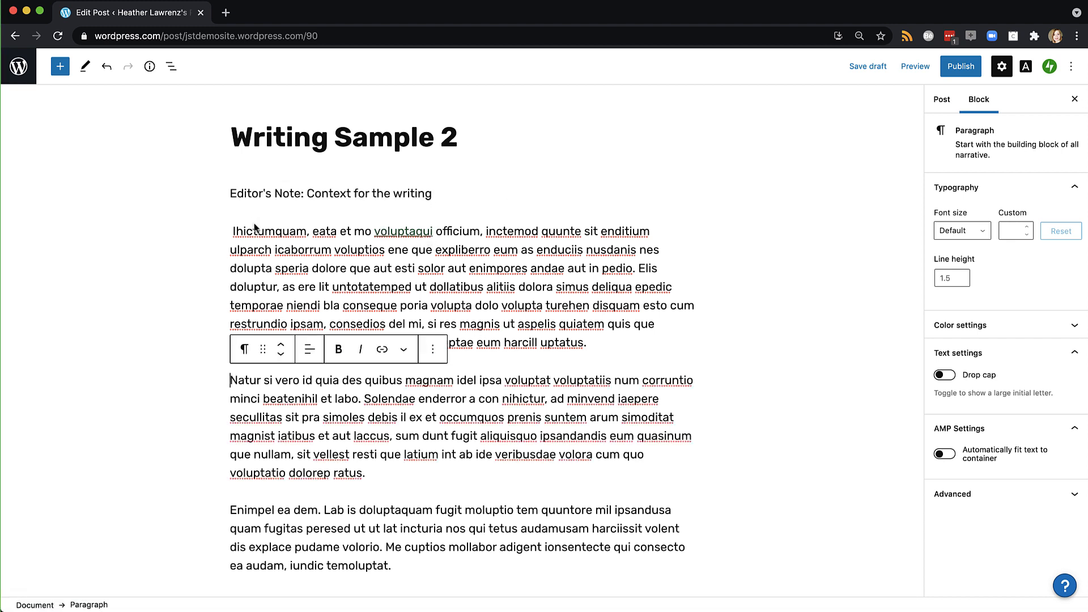
Insert an Image block below the Natur paragraph using the glasses-and-laptop photo from the media library
left_click(60, 67)
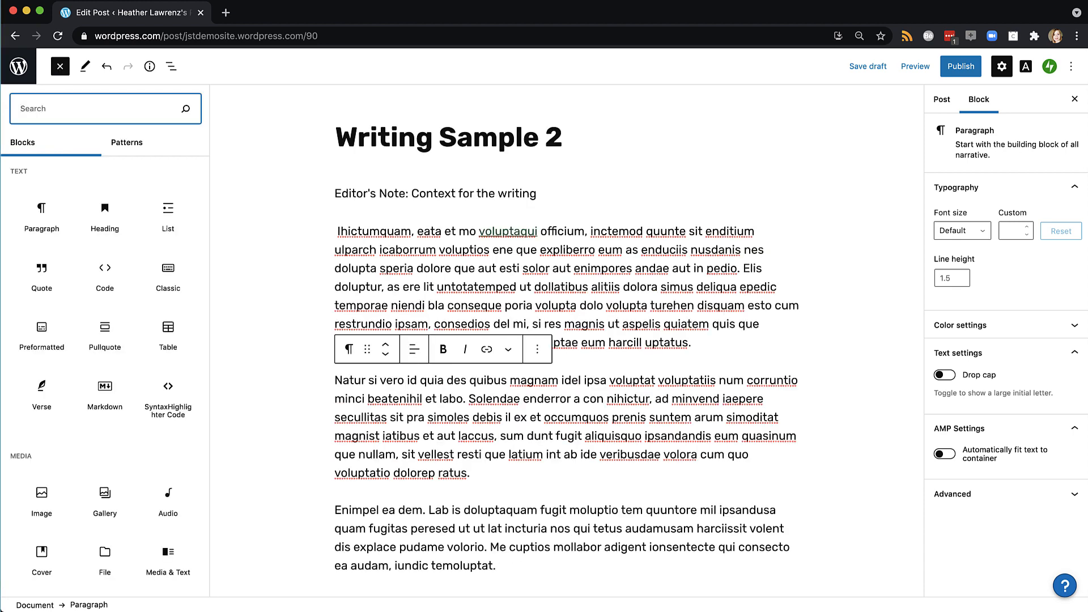
type("image")
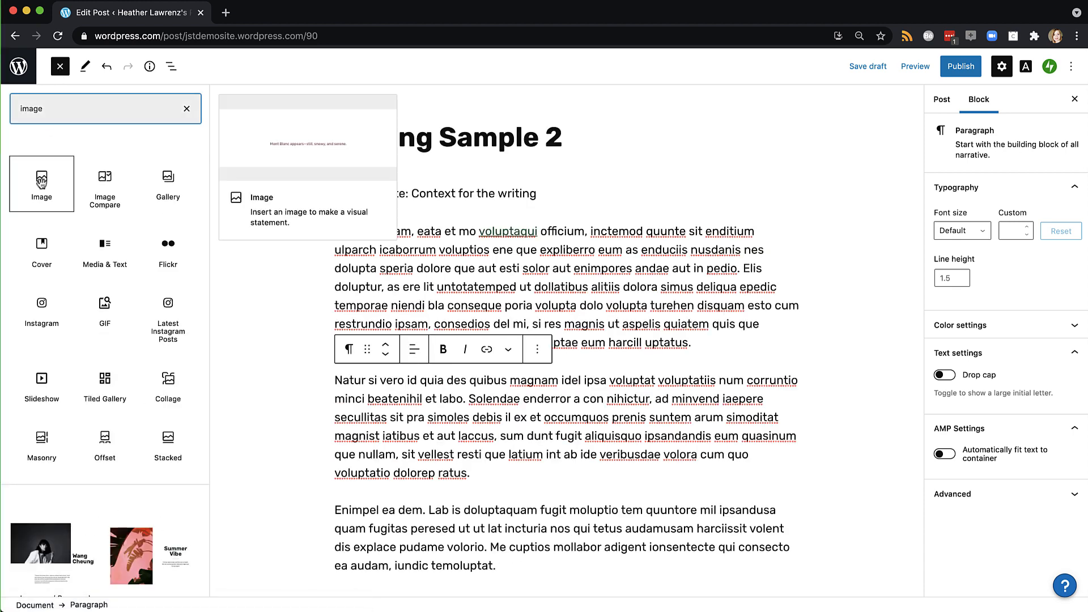
left_click(42, 181)
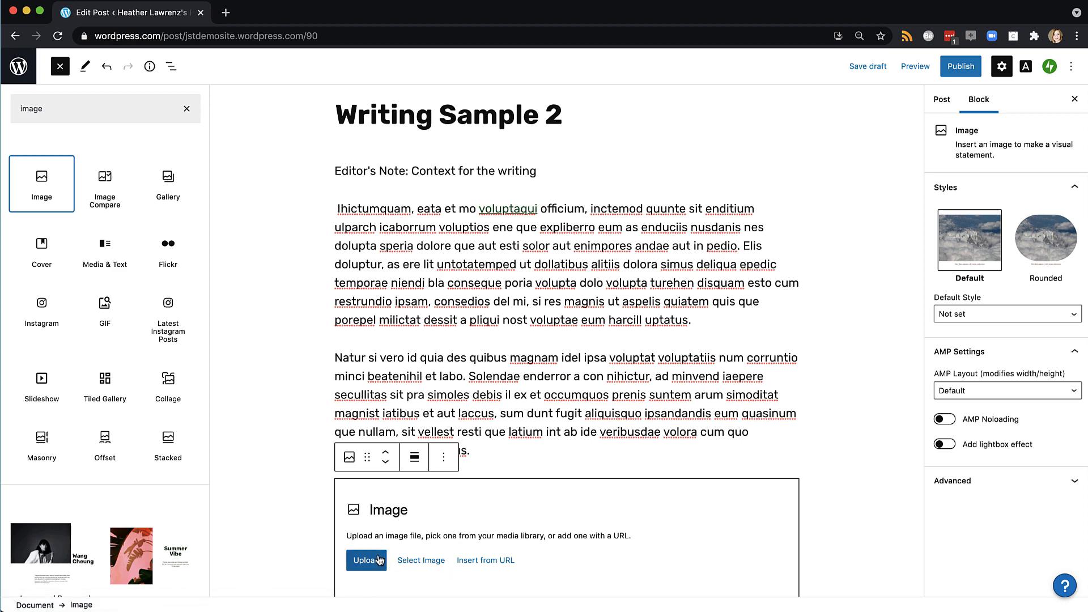
left_click(428, 561)
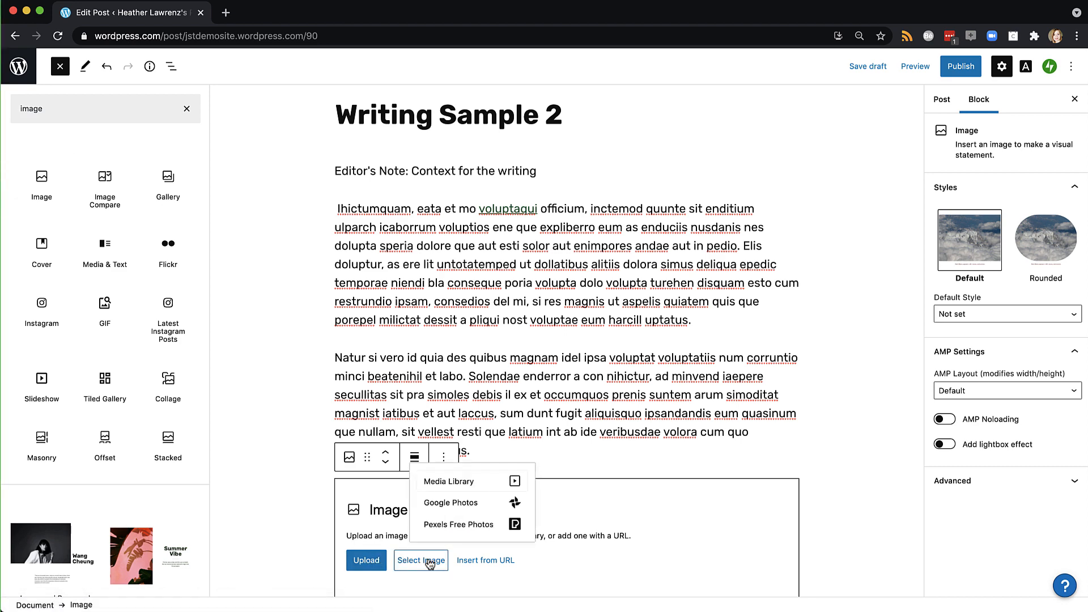
left_click(469, 484)
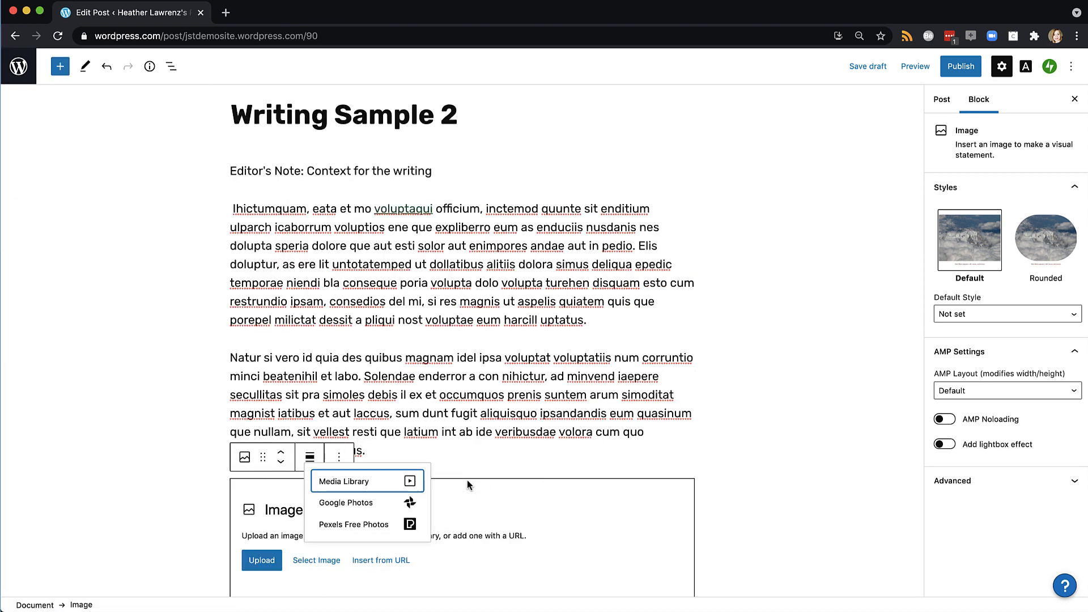
left_click(373, 483)
double_click(401, 255)
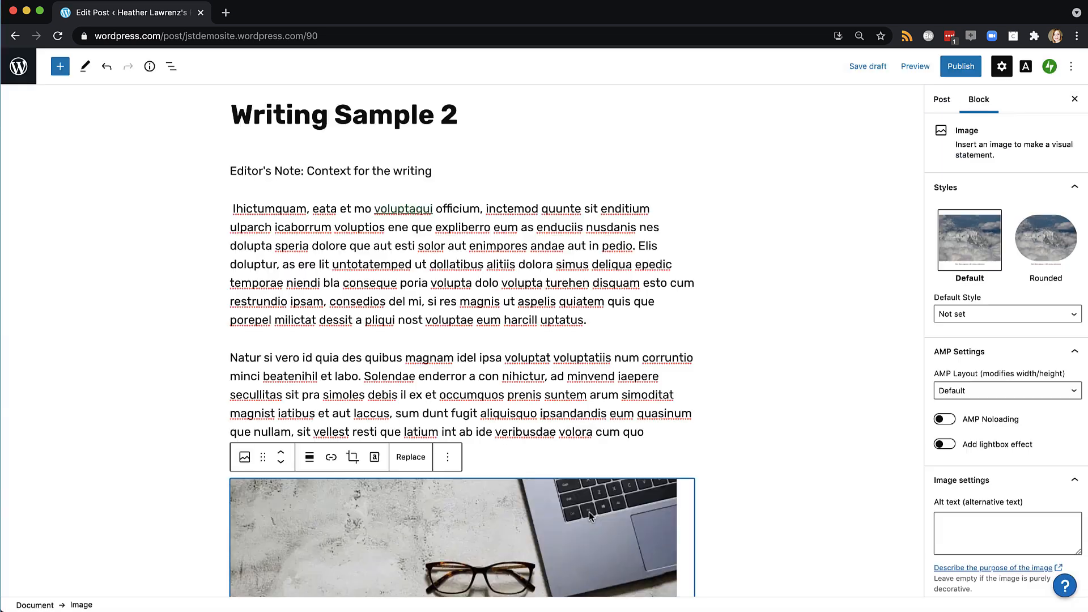
Shrink the photo to about two-thirds width and align it right
scroll(589, 516, "down", 10)
scroll(589, 516, "up", 2)
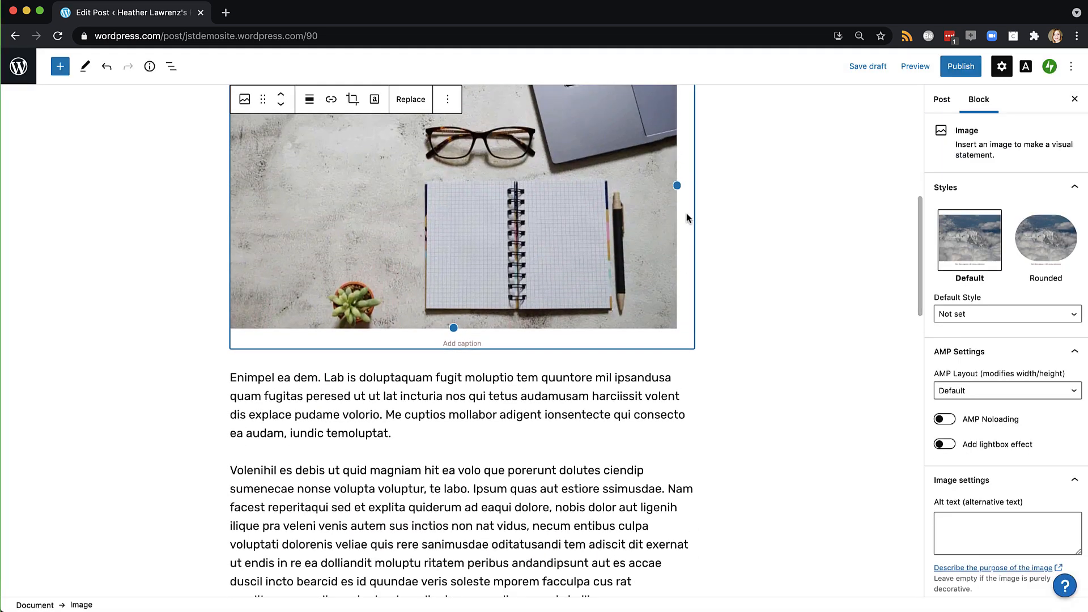
left_click_drag(676, 185, 531, 141)
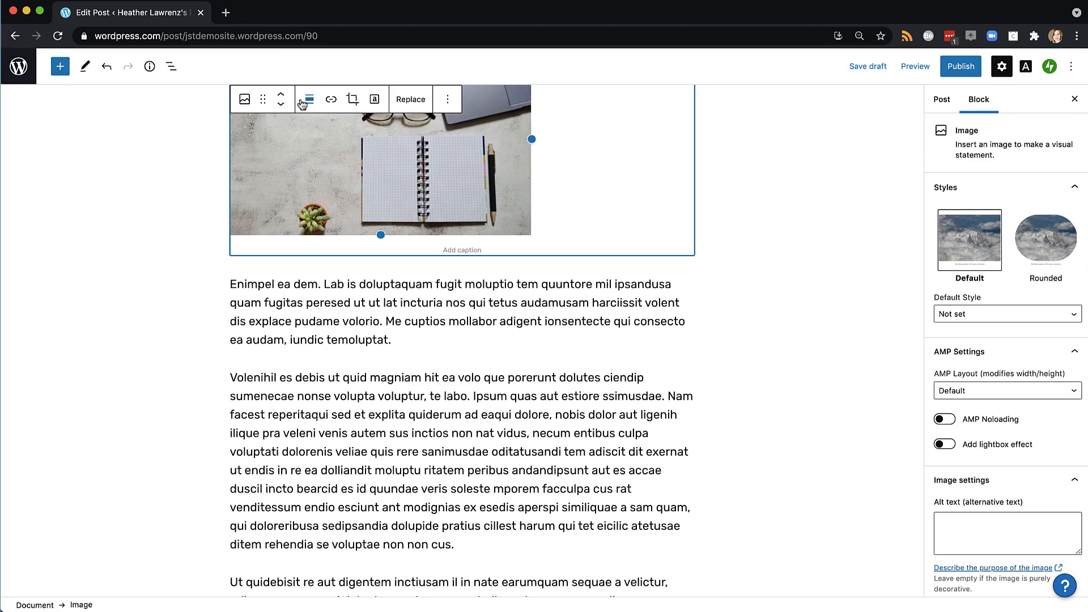
left_click(303, 101)
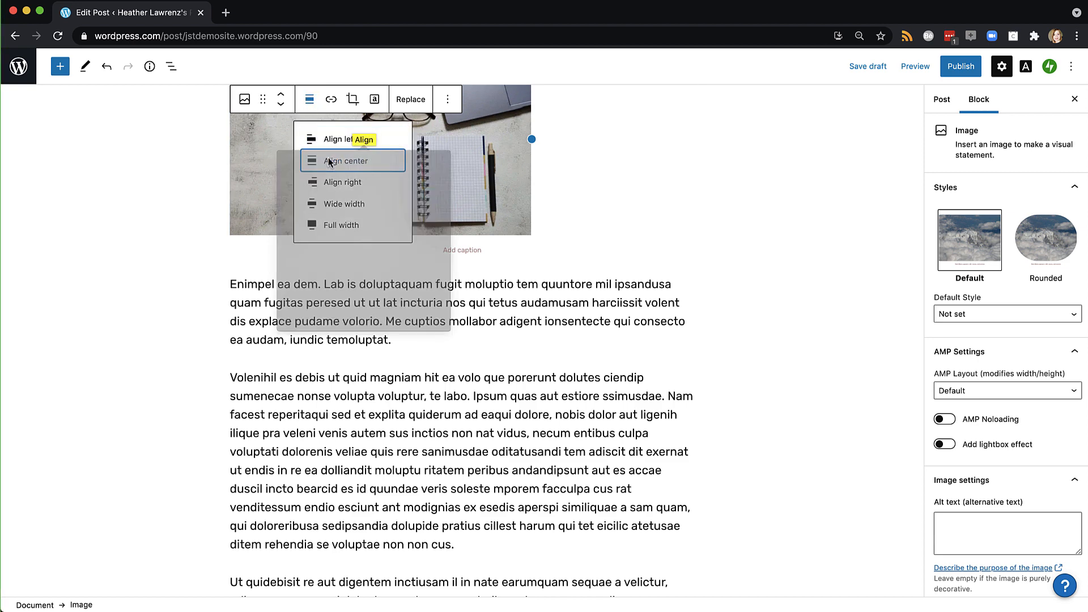
left_click(343, 182)
Caption the photo 'Caption info'
left_click(526, 347)
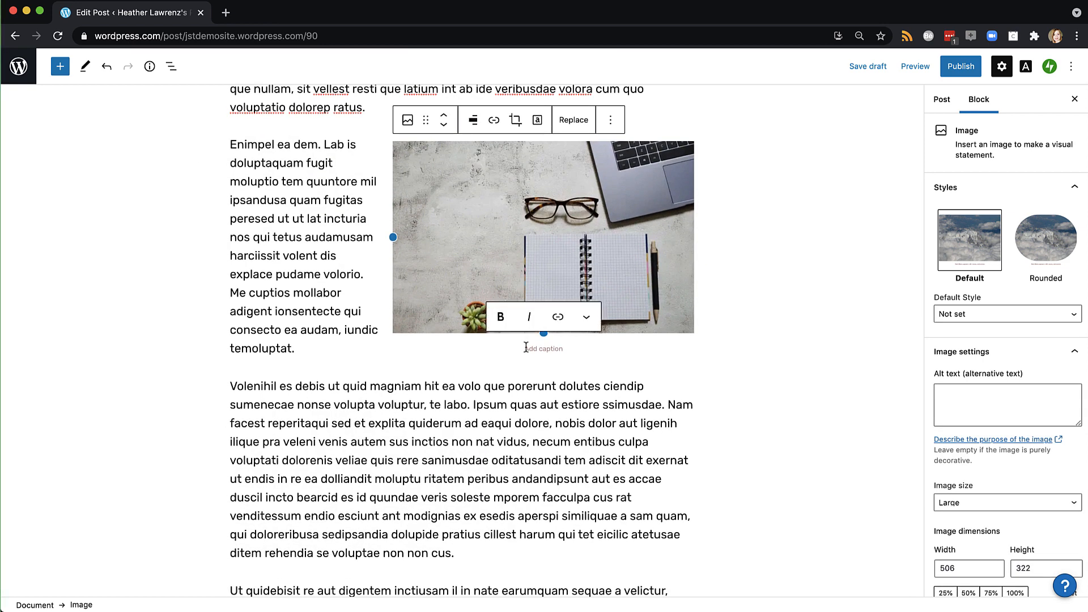
type("Caption")
type("info")
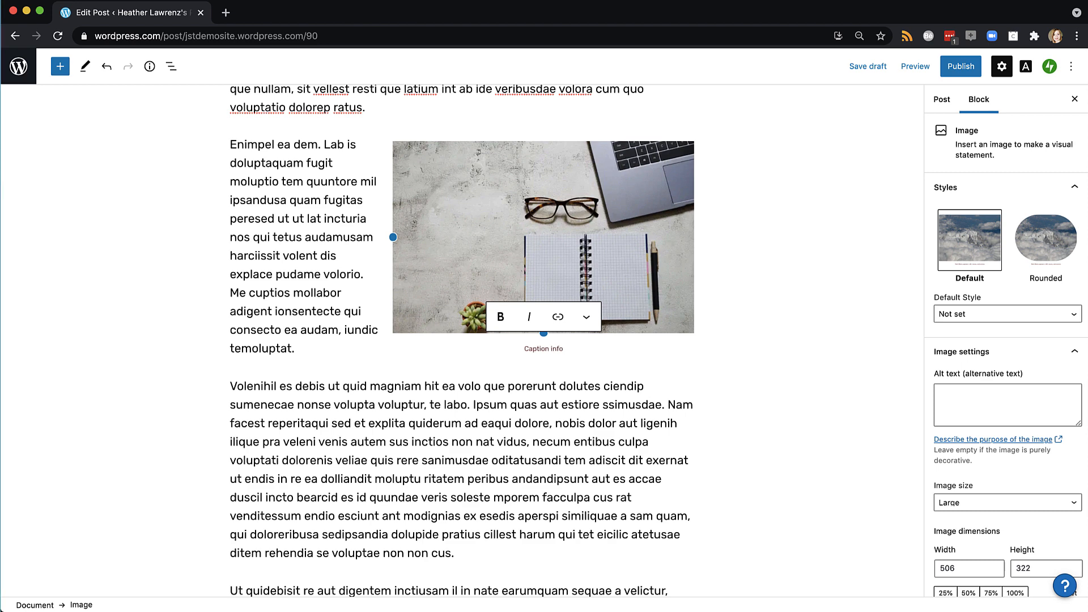
left_click(559, 441)
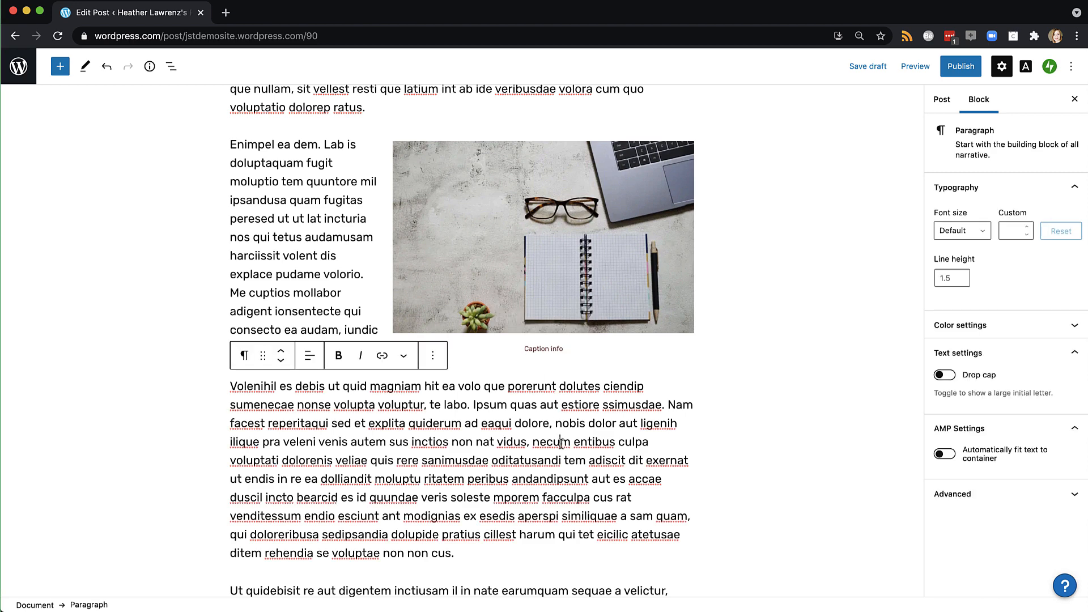
scroll(559, 438, "up", 4)
scroll(559, 438, "up", 3)
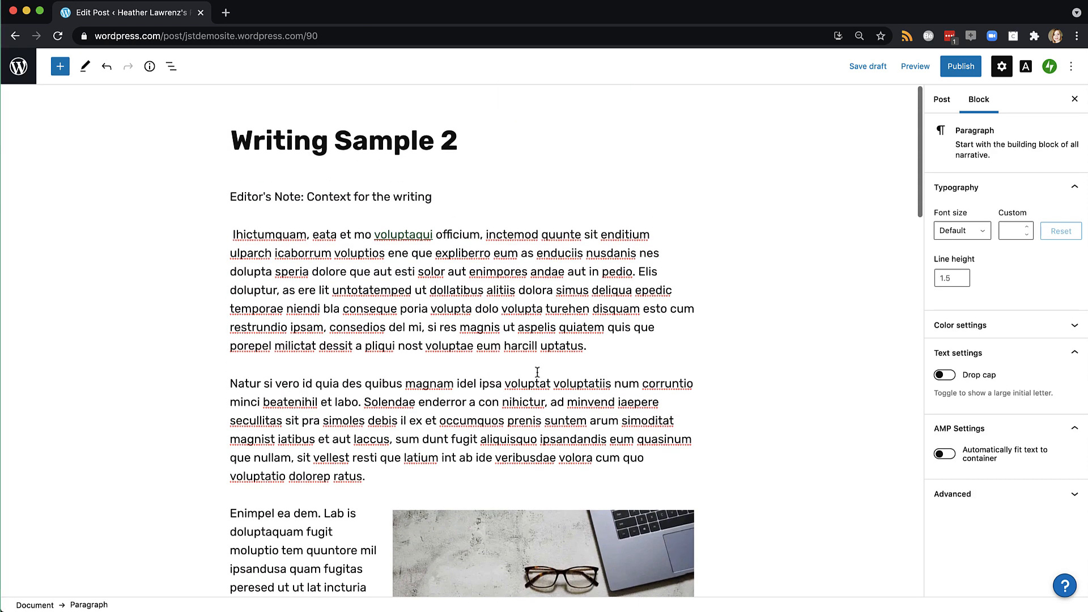
left_click(510, 436)
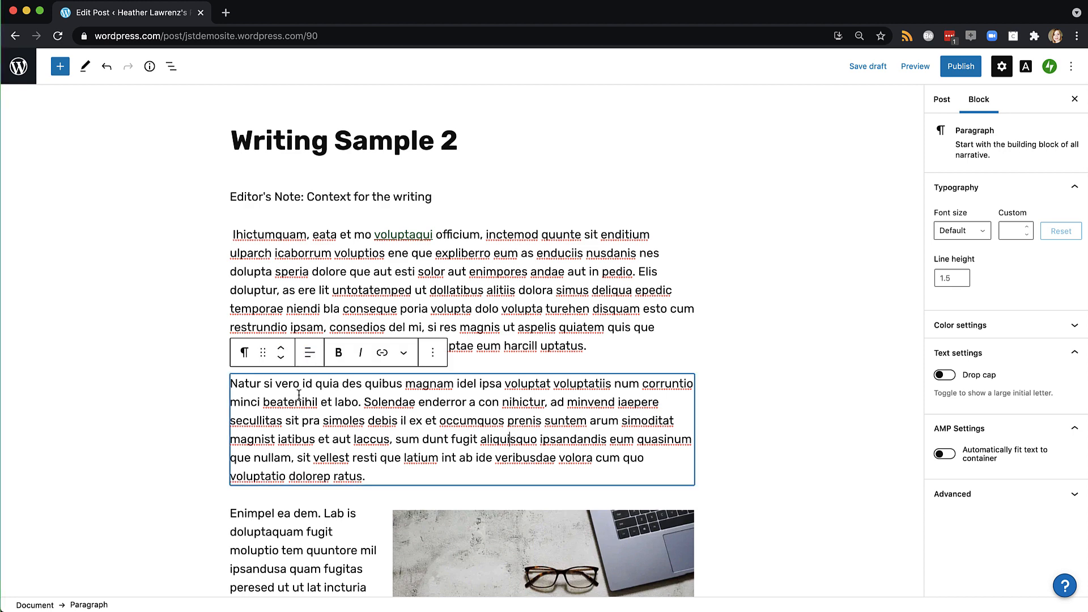
Move the captioned photo down beside the Volenihil paragraph and show the Post settings
left_click(443, 532)
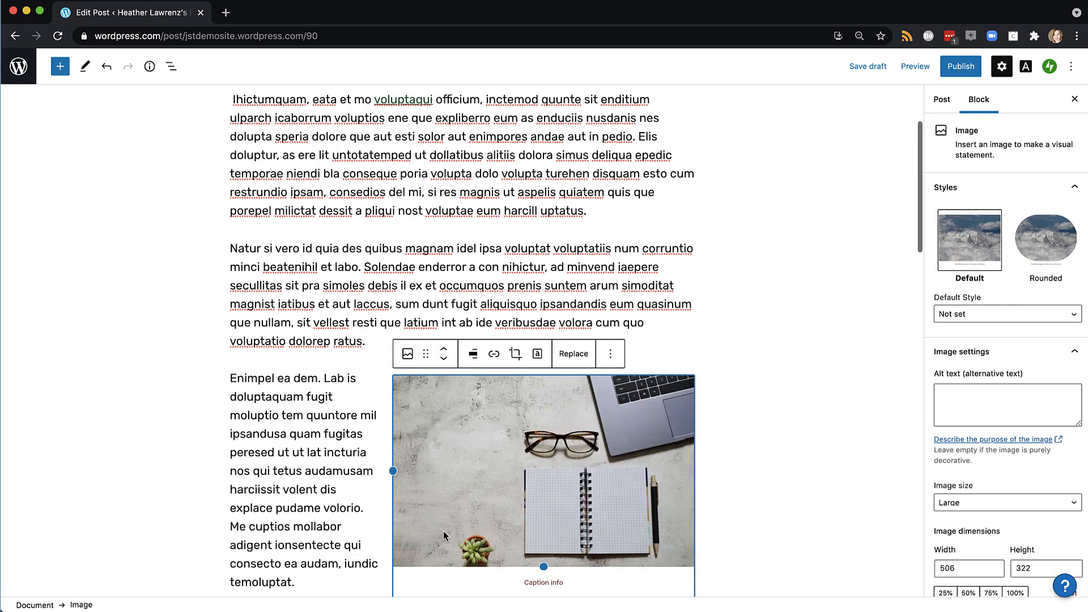
left_click(443, 350)
left_click(444, 361)
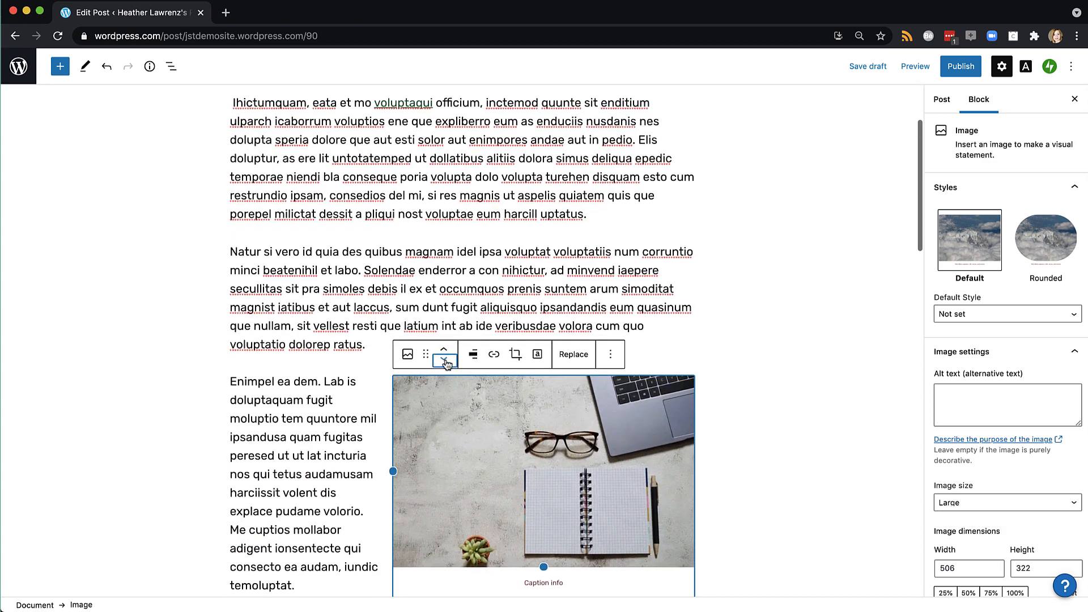
left_click(444, 361)
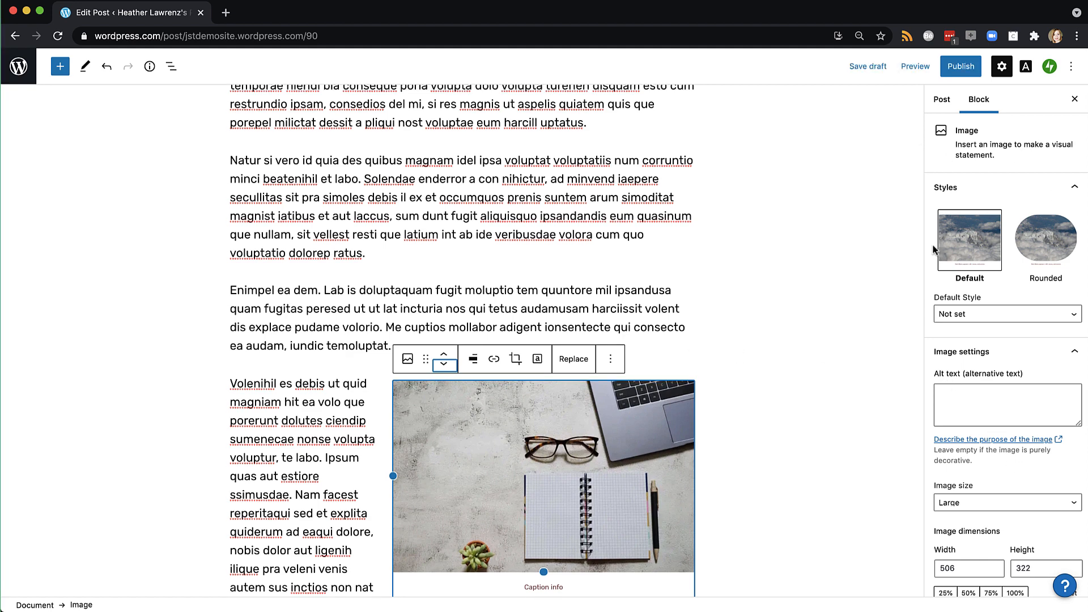
left_click(941, 100)
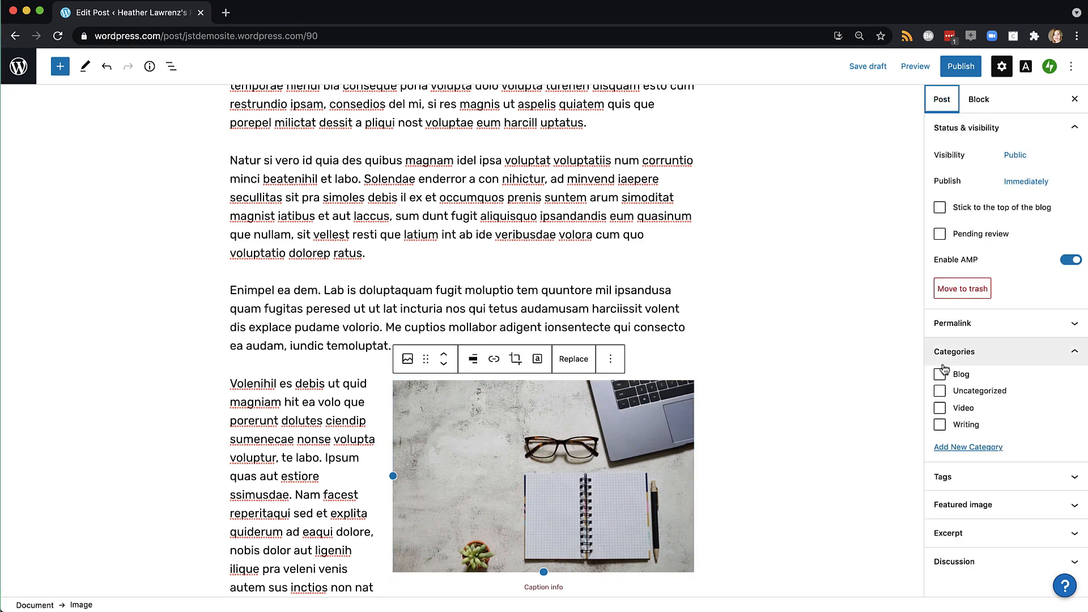
File Writing Sample 2 under Writing, add a Read More break after paragraph one, and publish
left_click(939, 425)
scroll(816, 375, "up", 5)
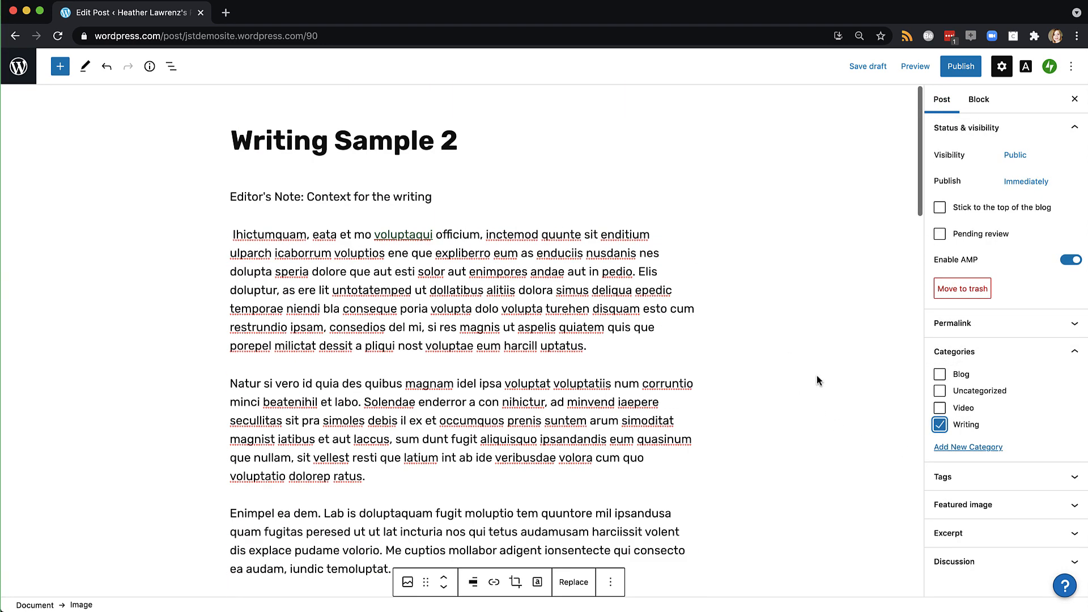
left_click(620, 344)
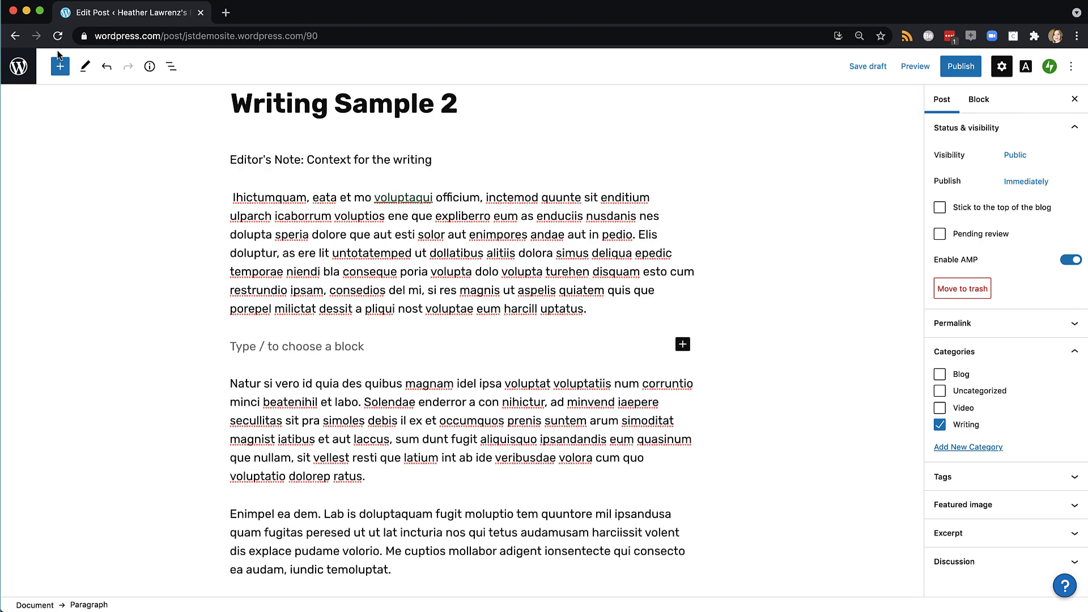
left_click(59, 66)
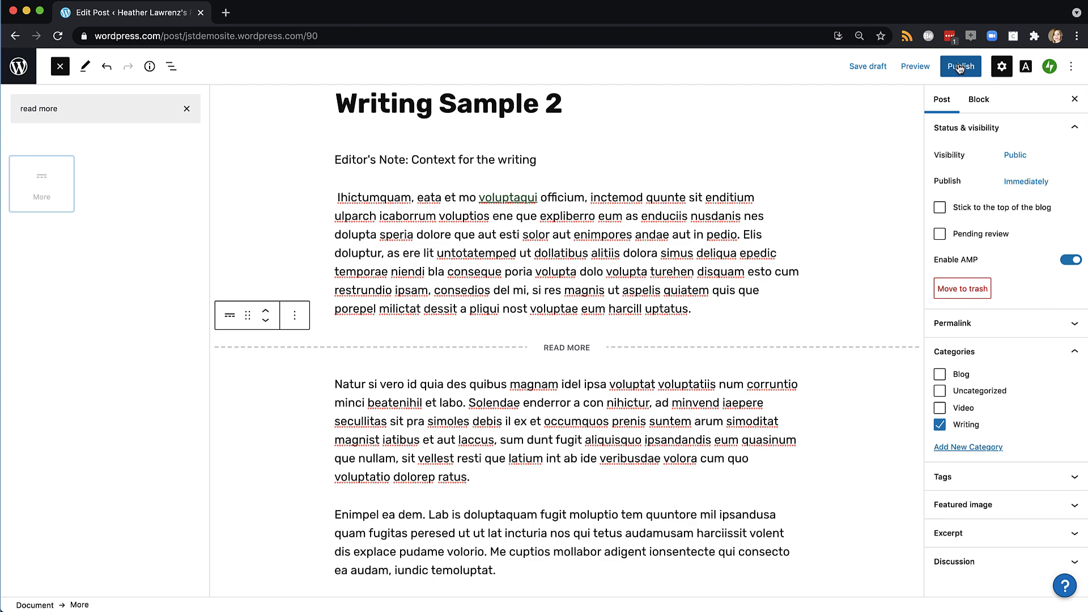
left_click(959, 66)
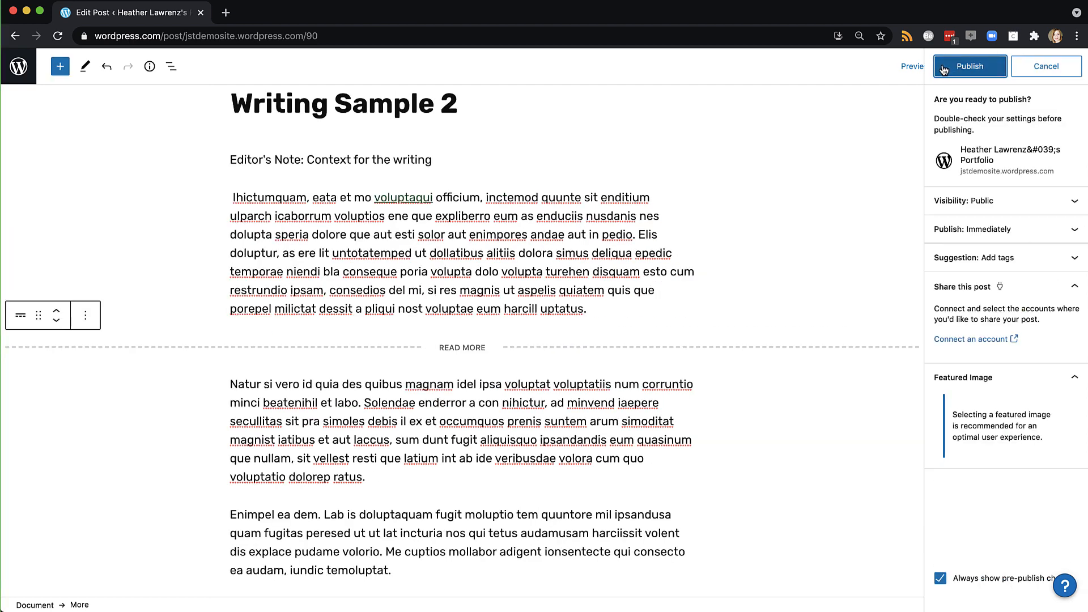
left_click(944, 68)
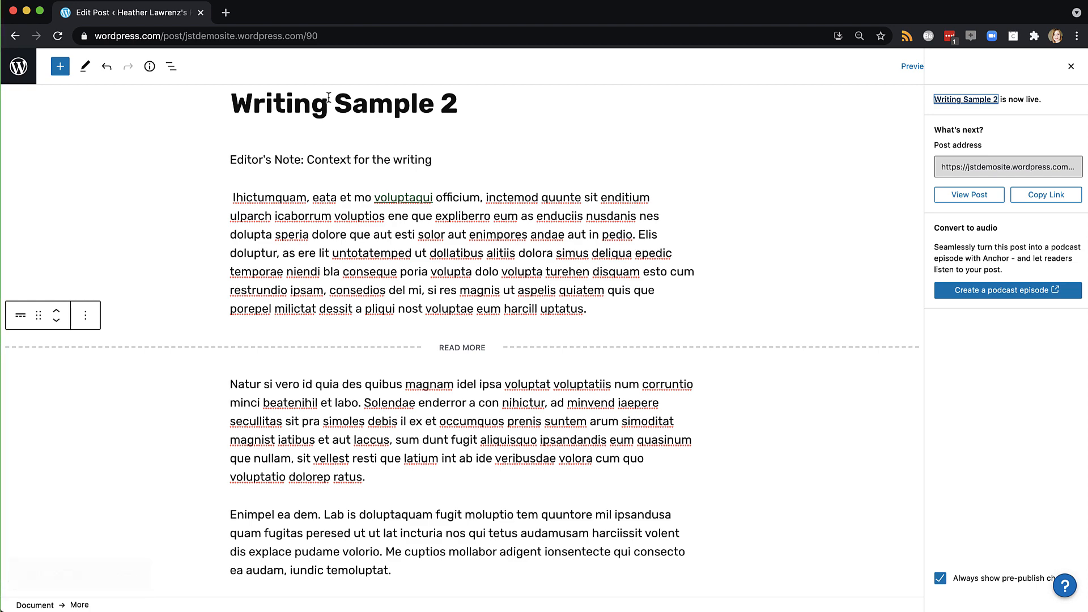
Start a new post titled 'Video' with a sentence describing the independent video project
left_click(18, 66)
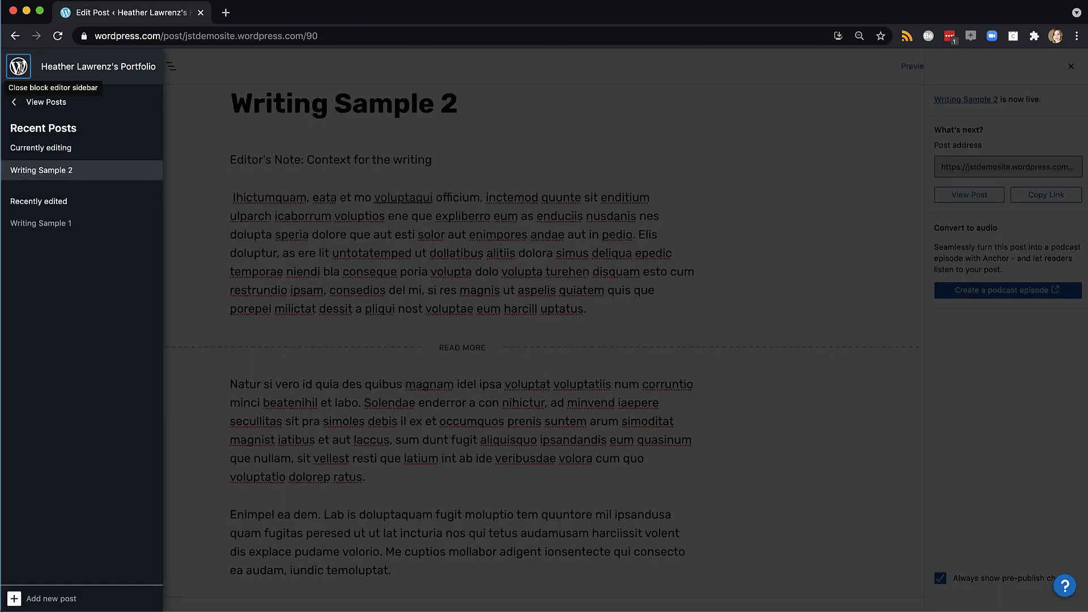
left_click(25, 102)
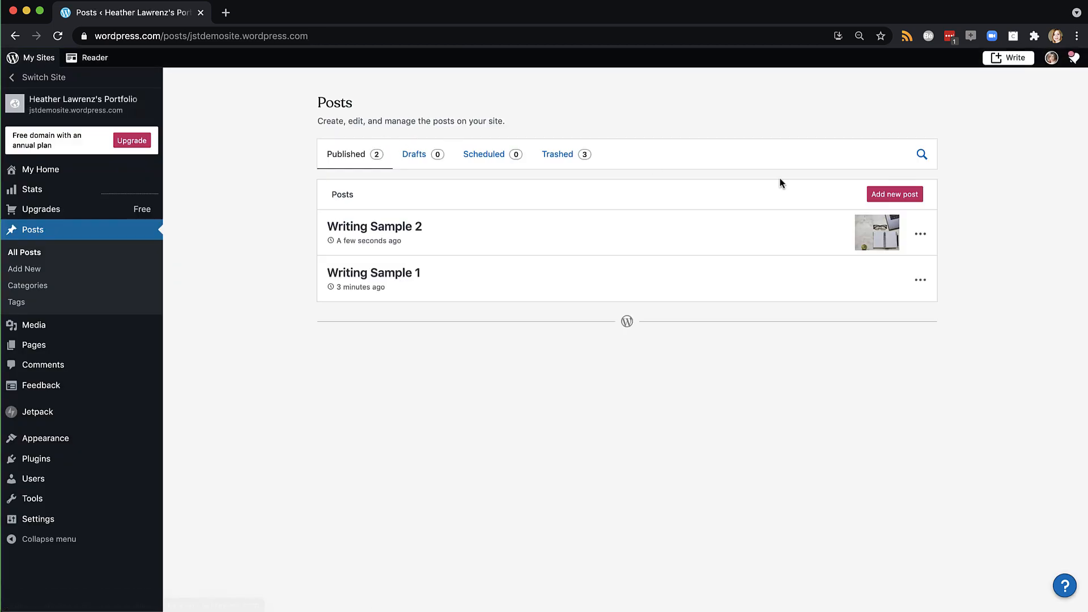
left_click(880, 193)
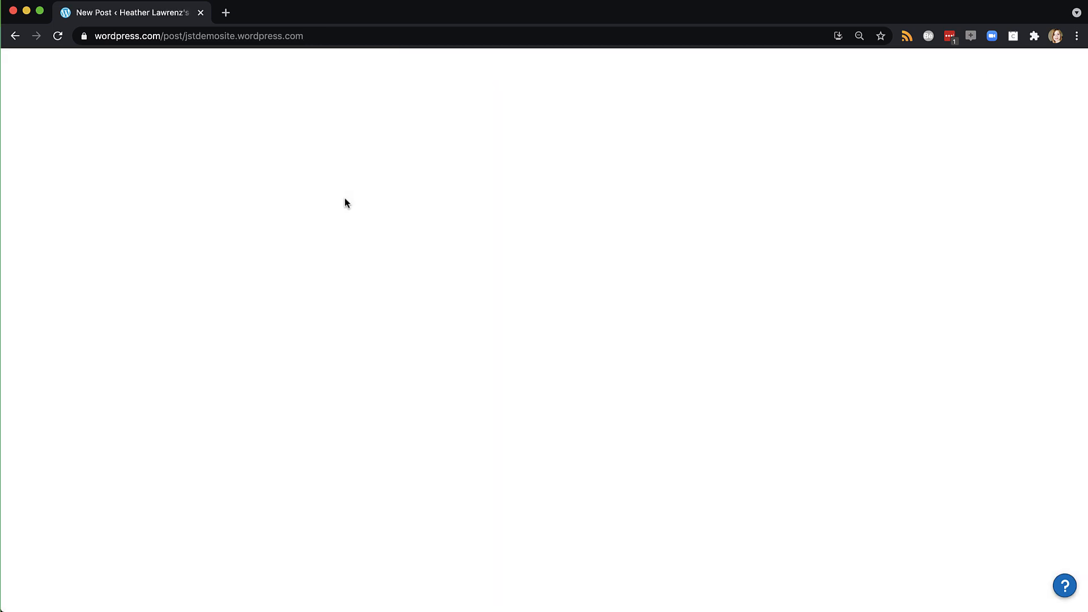
type("Video")
left_click(334, 195)
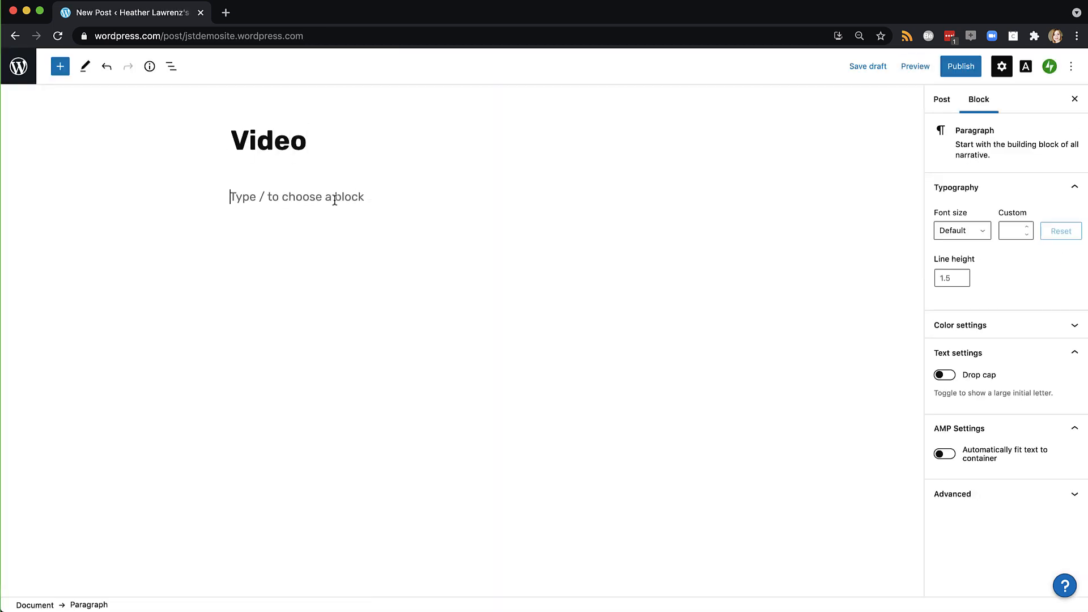
type("This video was created as an independent project ")
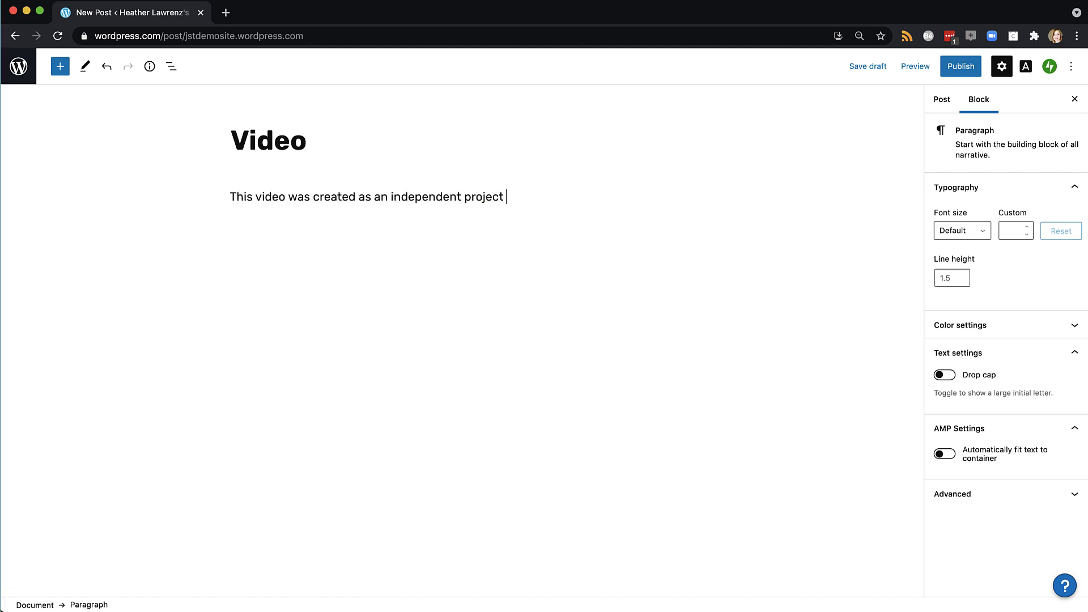
type("to experiment with skills from a basic video course I took.")
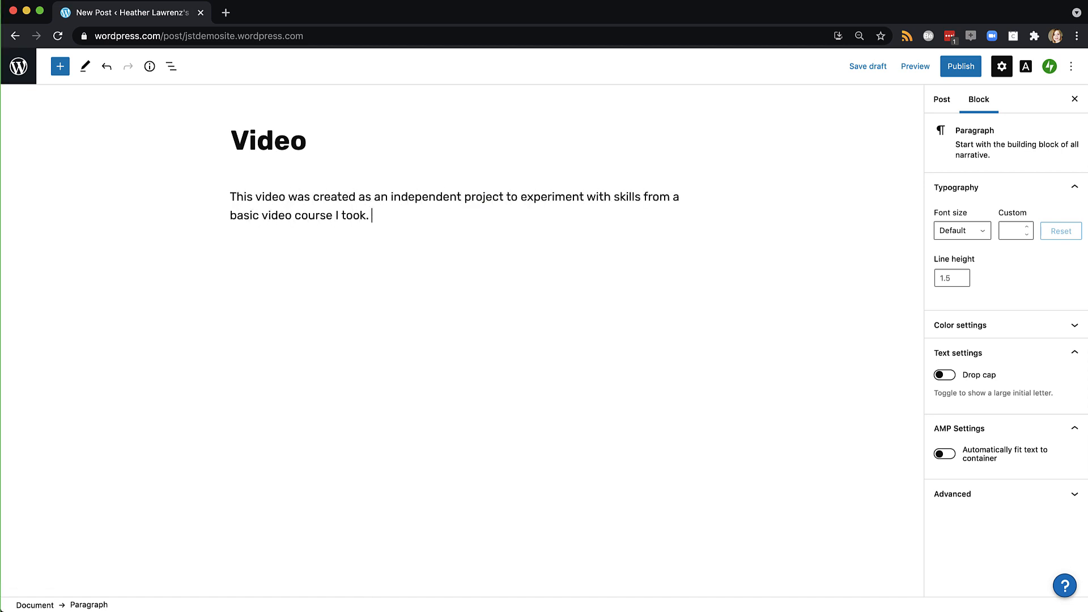
key("Return")
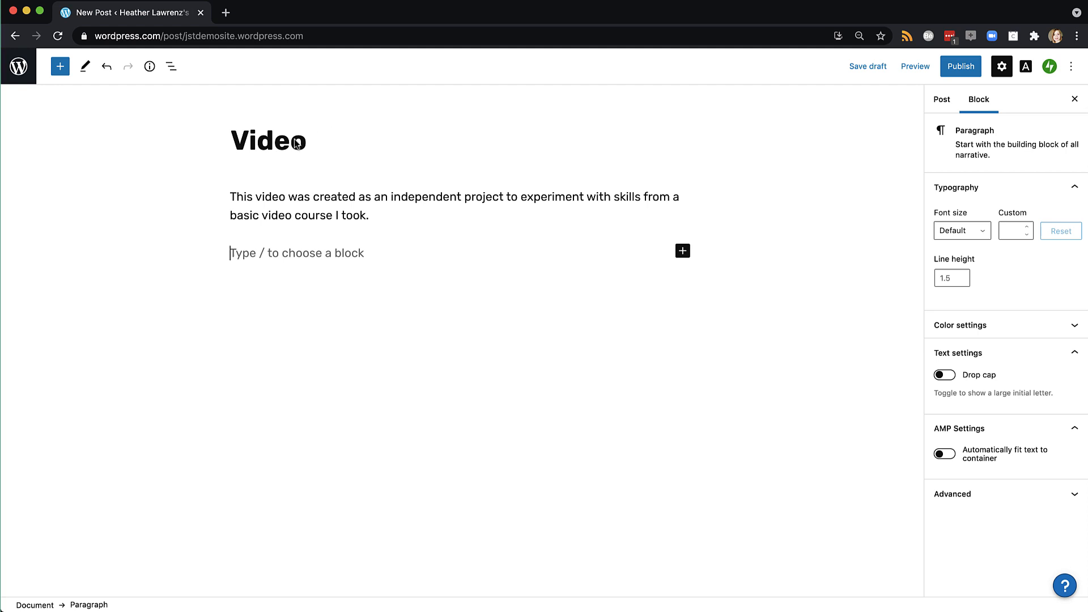
Turn the description sentence into an H5 heading
left_click(371, 215)
left_click_drag(371, 216, 232, 204)
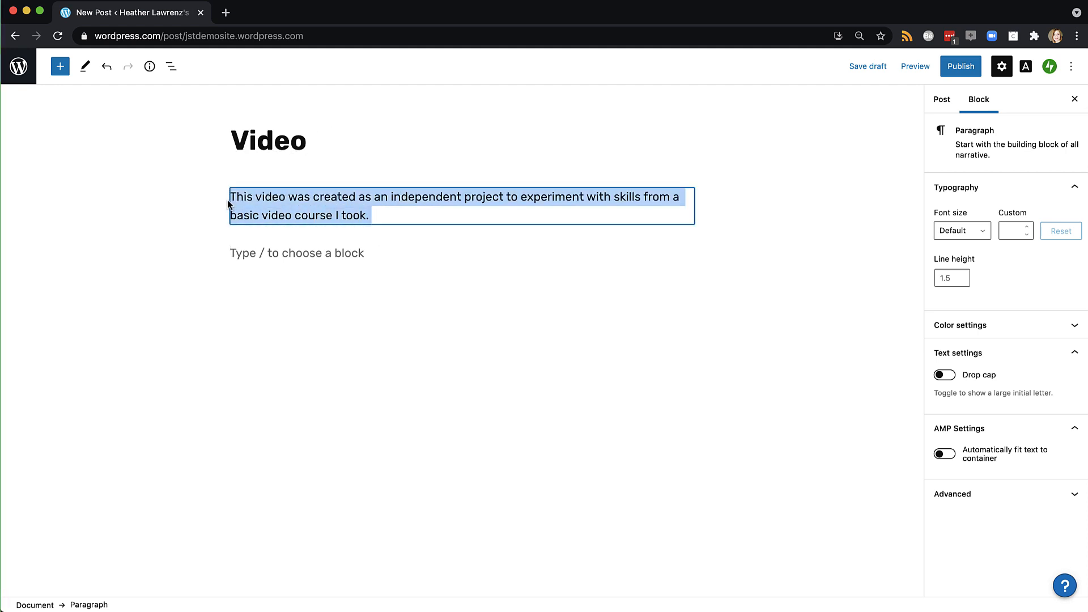
left_click(244, 167)
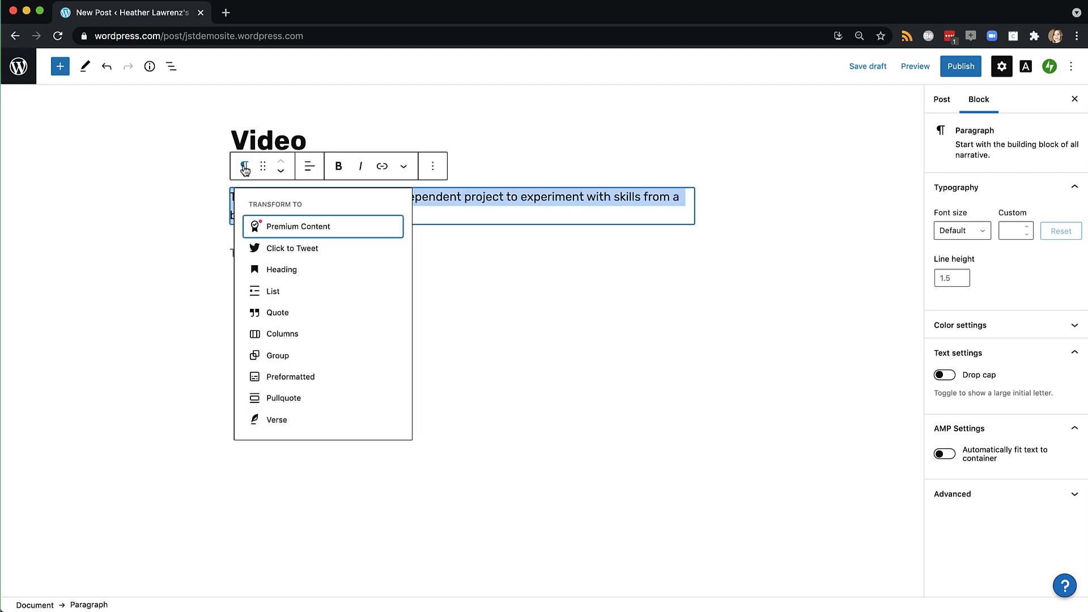
left_click(282, 270)
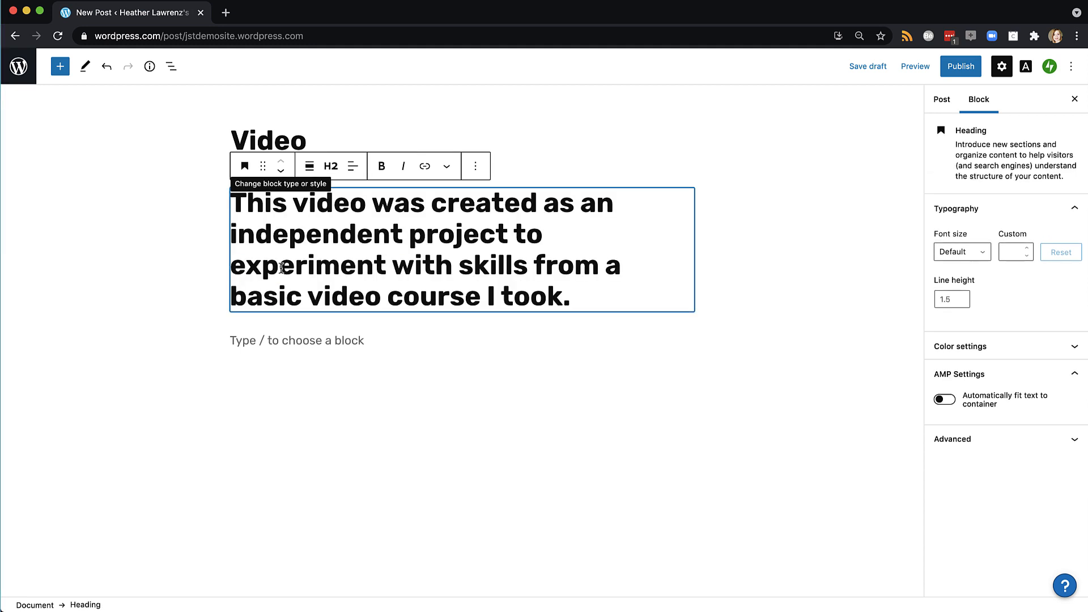
left_click(331, 166)
left_click(418, 203)
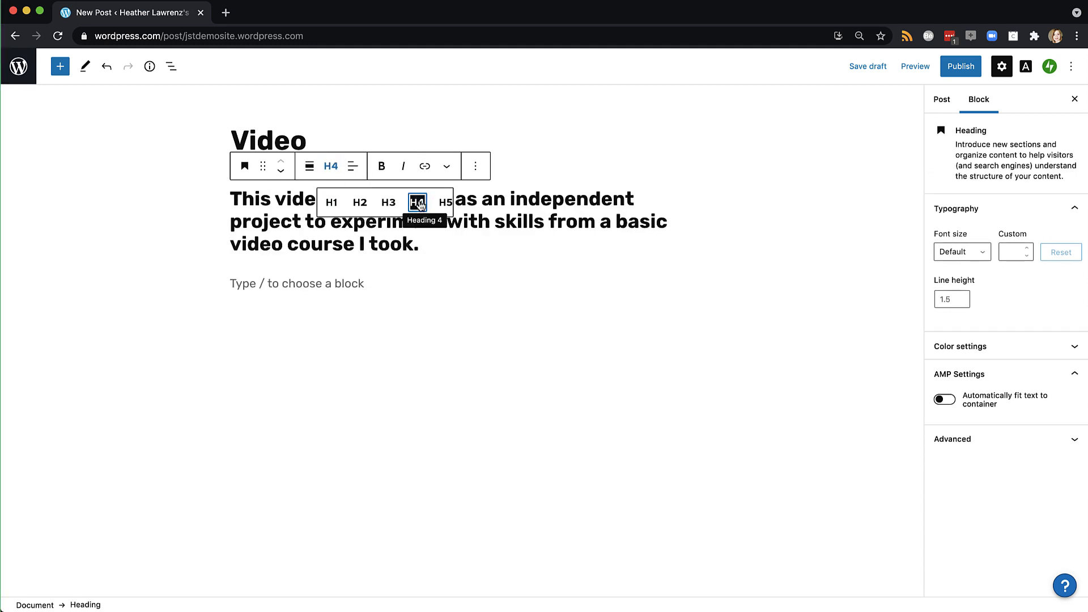
left_click(331, 166)
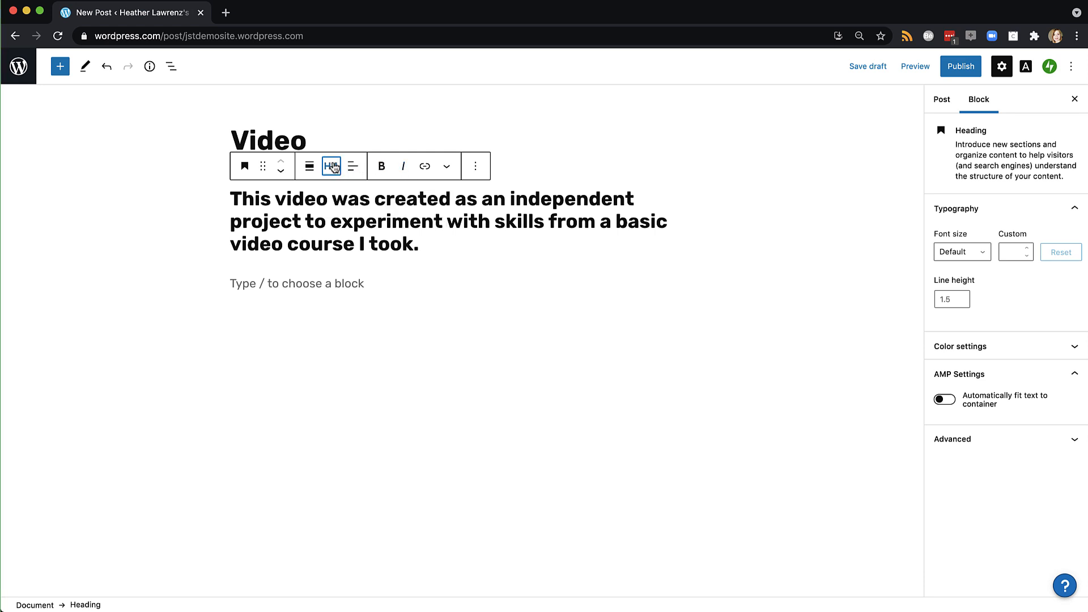
left_click(331, 166)
left_click(445, 205)
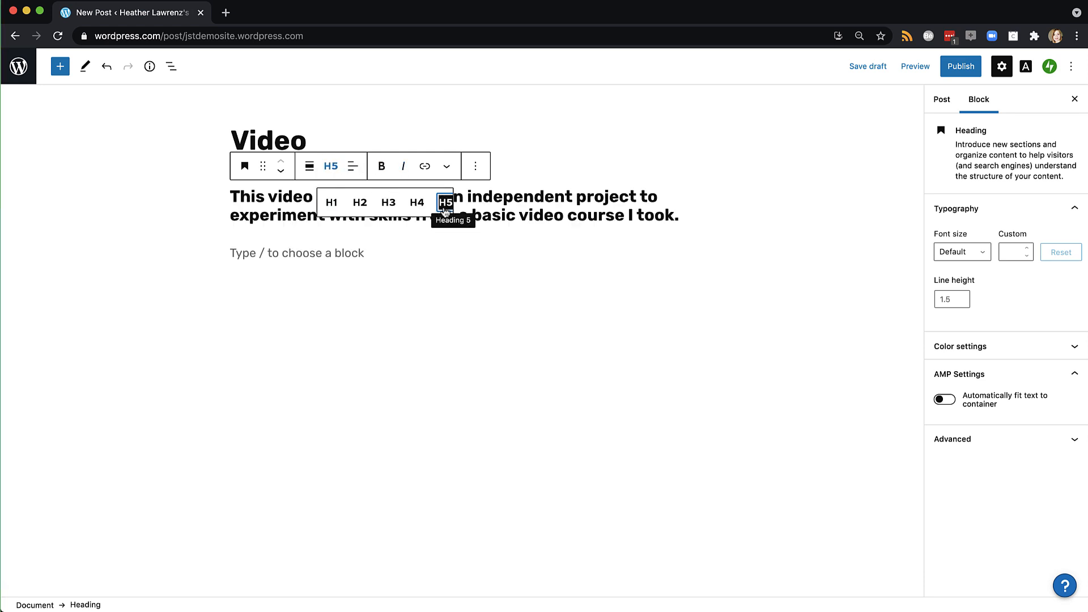
left_click(539, 216)
left_click(307, 255)
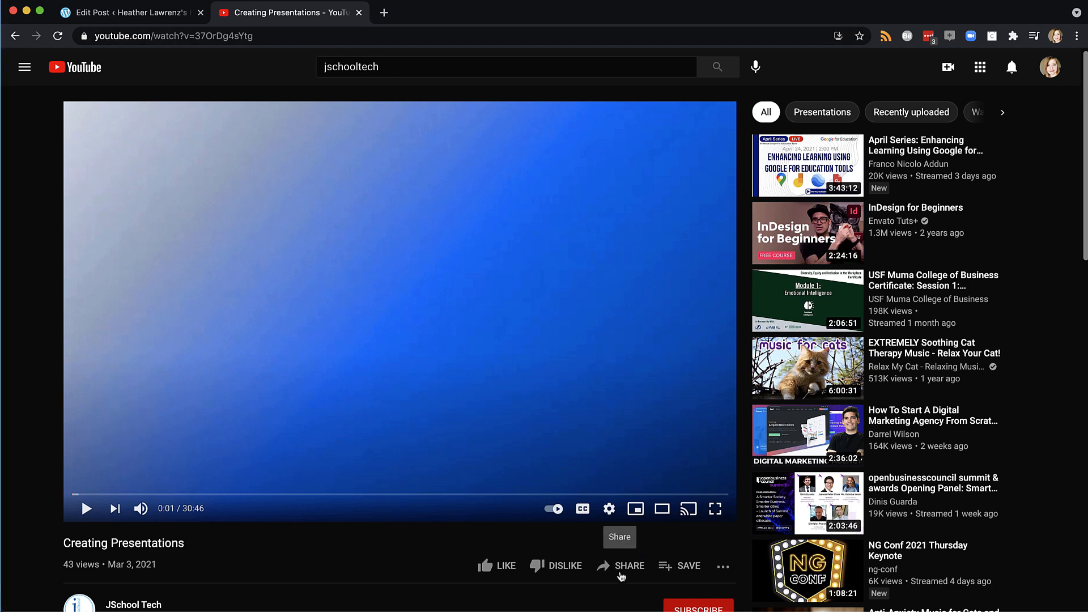
Copy the Creating Presentations video's YouTube share link and return to the WordPress editor
left_click(623, 565)
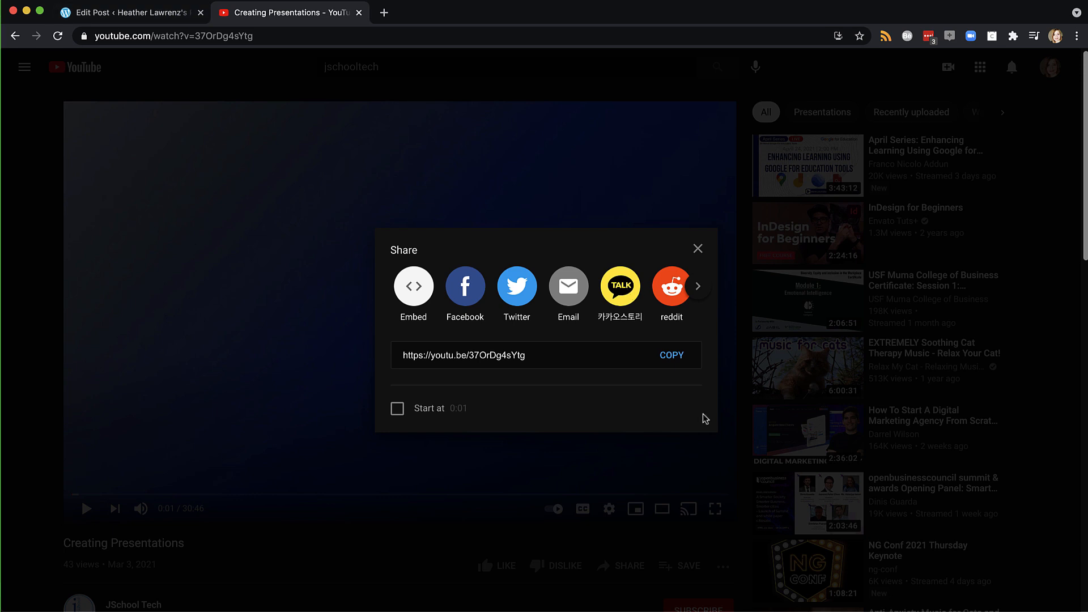
left_click(674, 354)
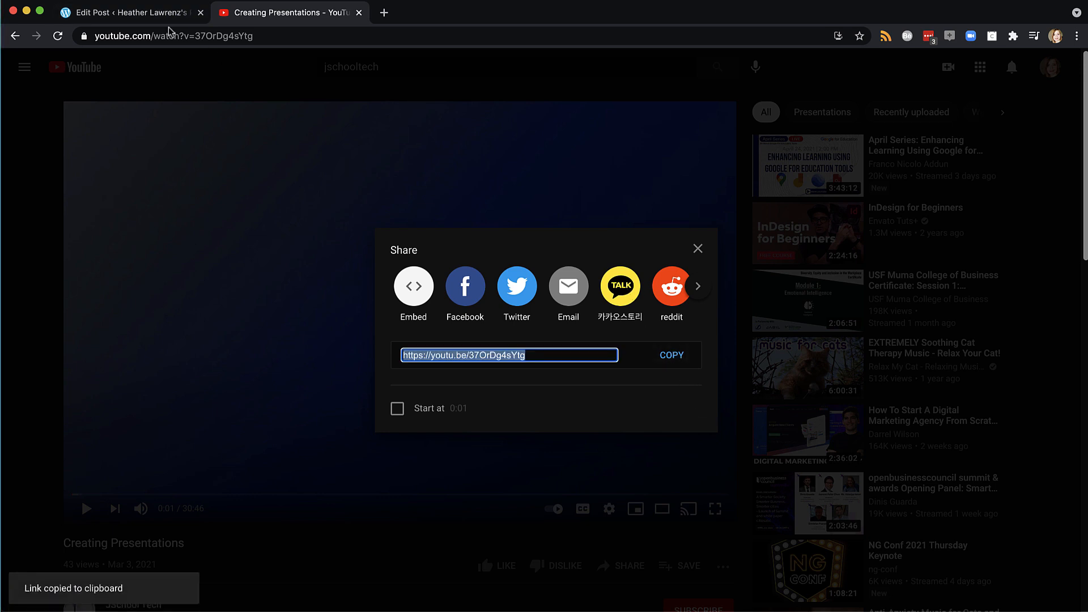
left_click(129, 12)
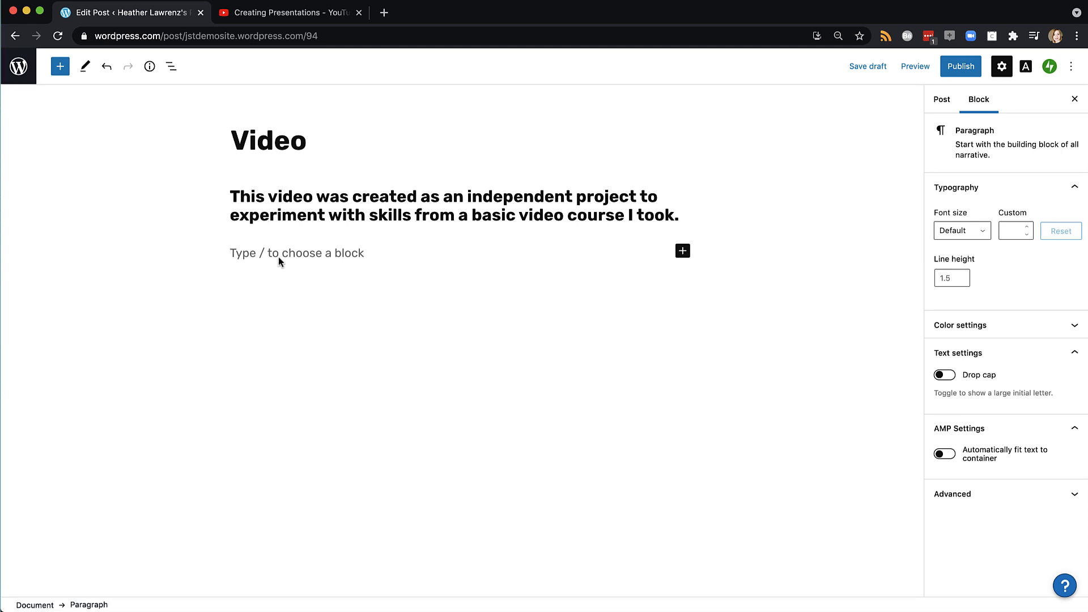
Embed the copied Creating Presentations link with a YouTube block below the heading
left_click(60, 67)
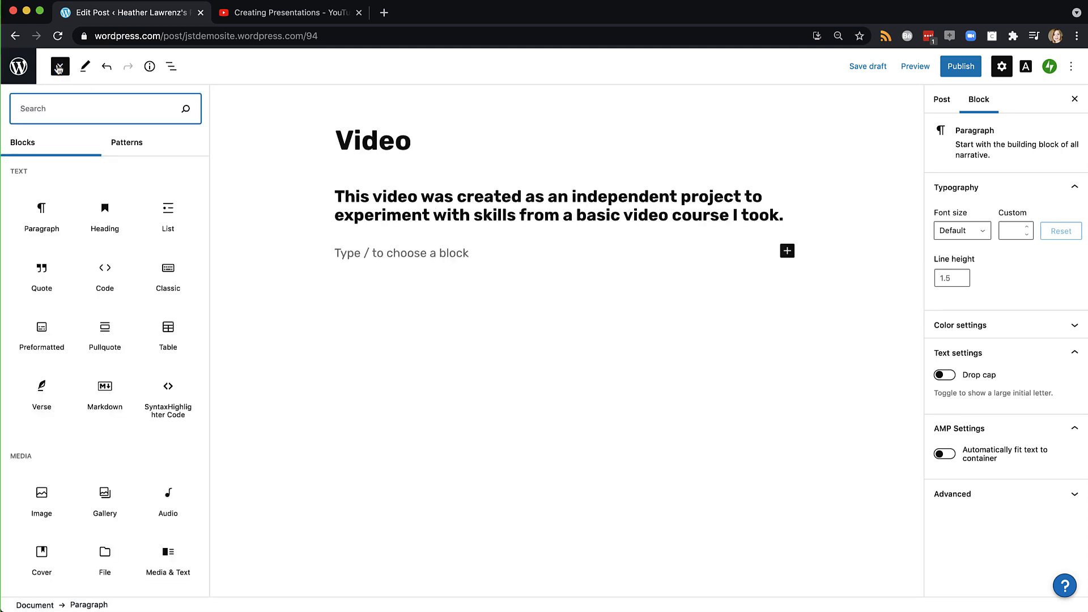
type("video")
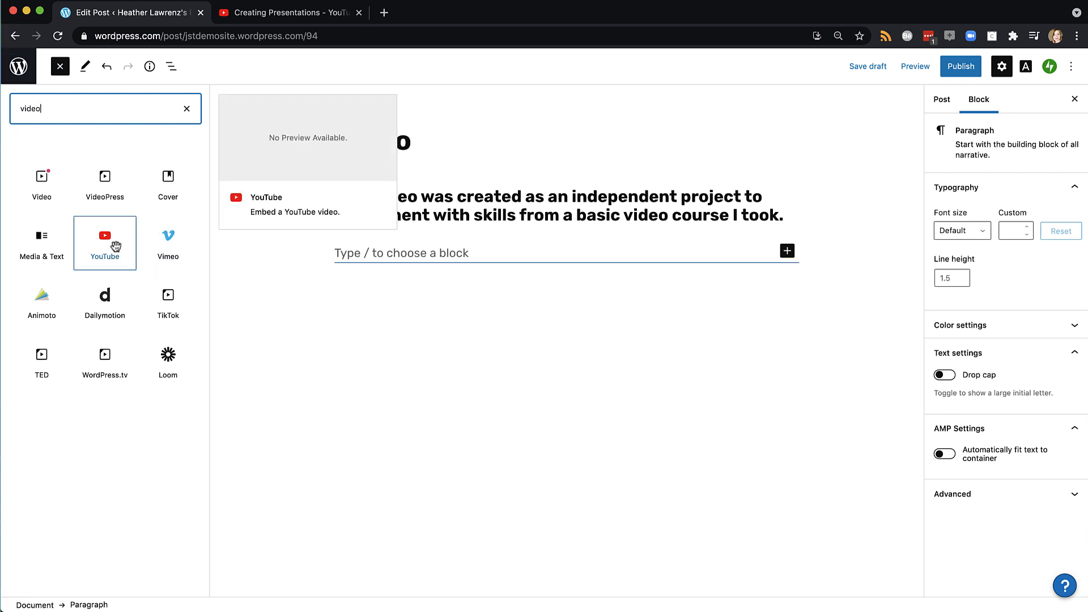
left_click(116, 246)
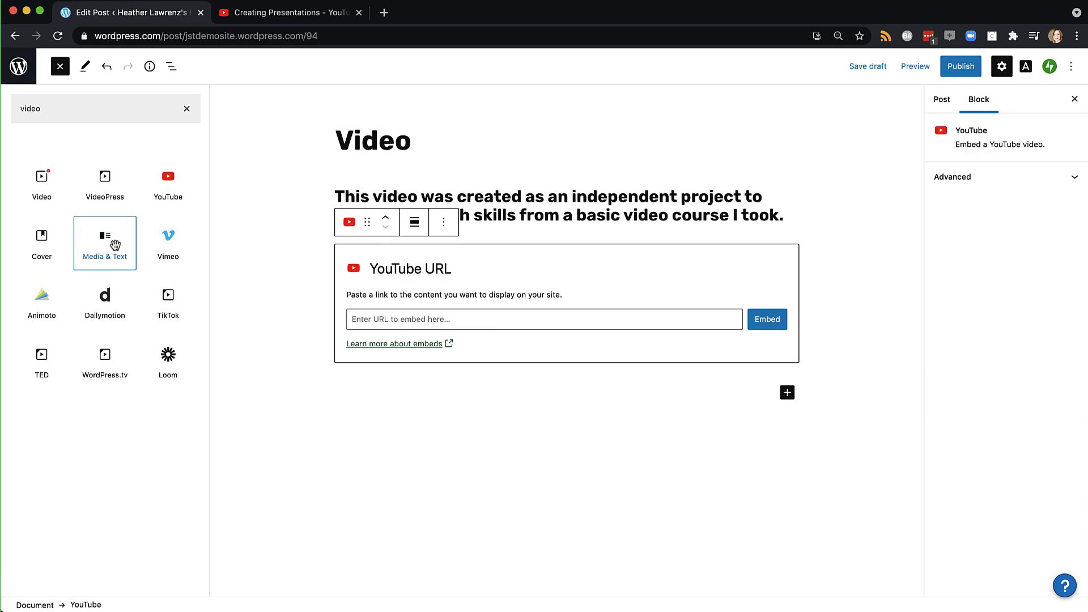
left_click(390, 322)
key("super+v")
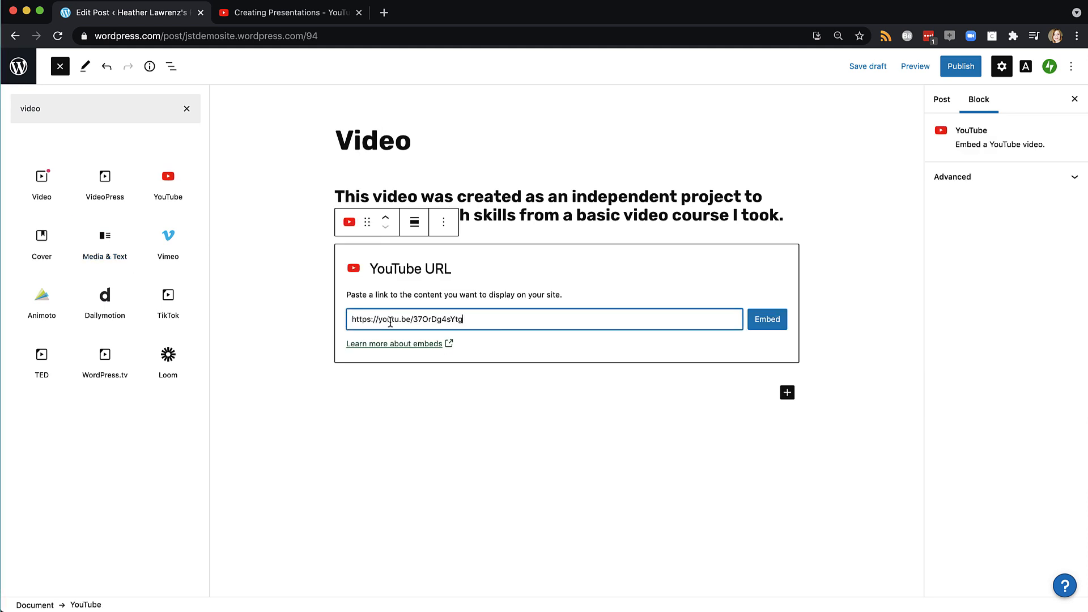
left_click(766, 320)
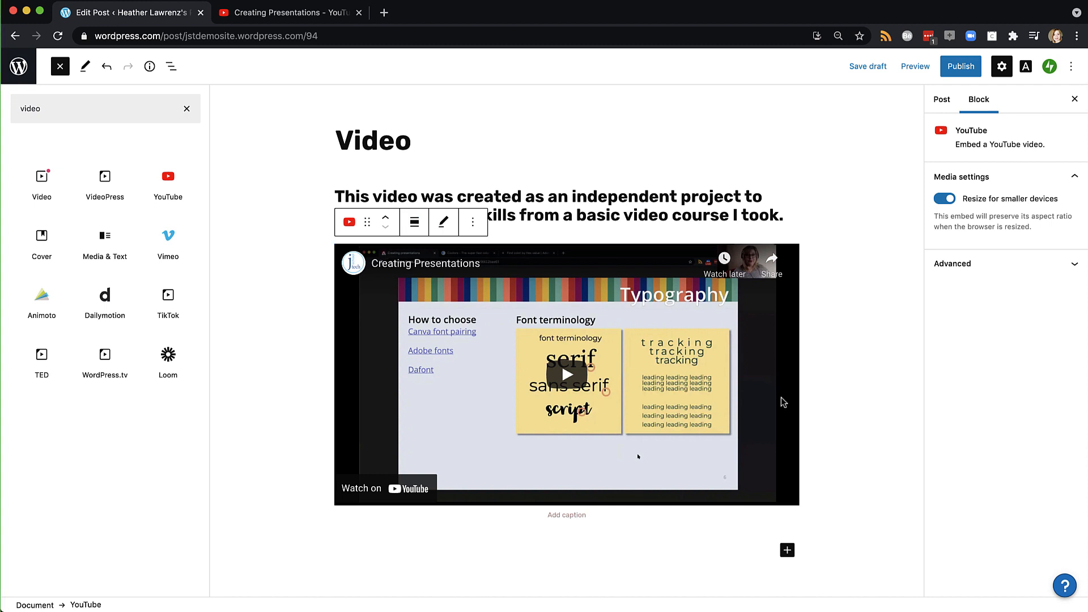
File the Video post under the Video category and publish it
left_click(940, 100)
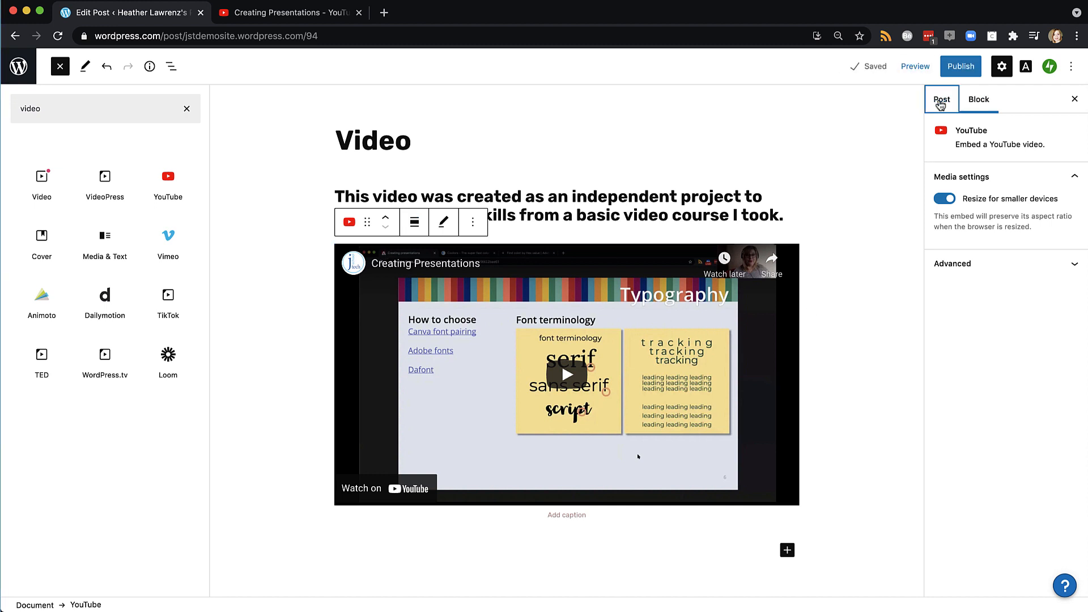
left_click(939, 409)
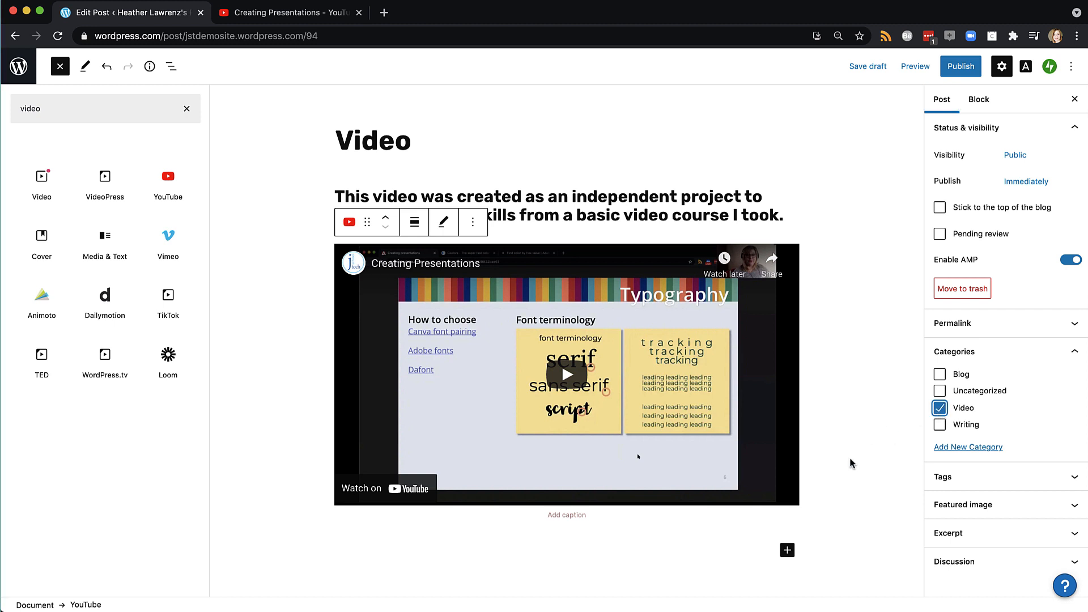
left_click(959, 66)
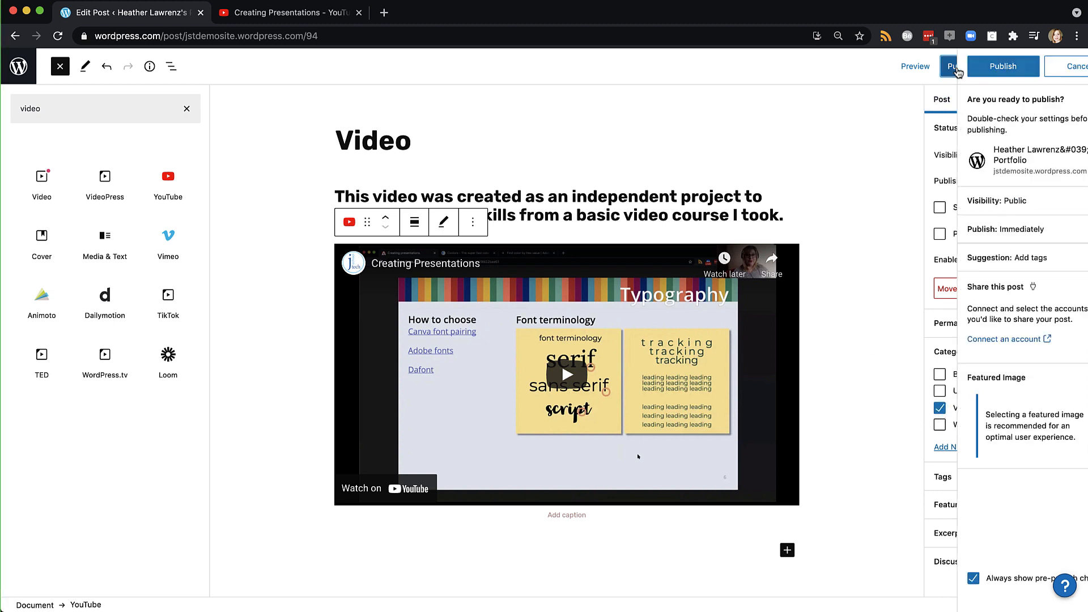
left_click(957, 68)
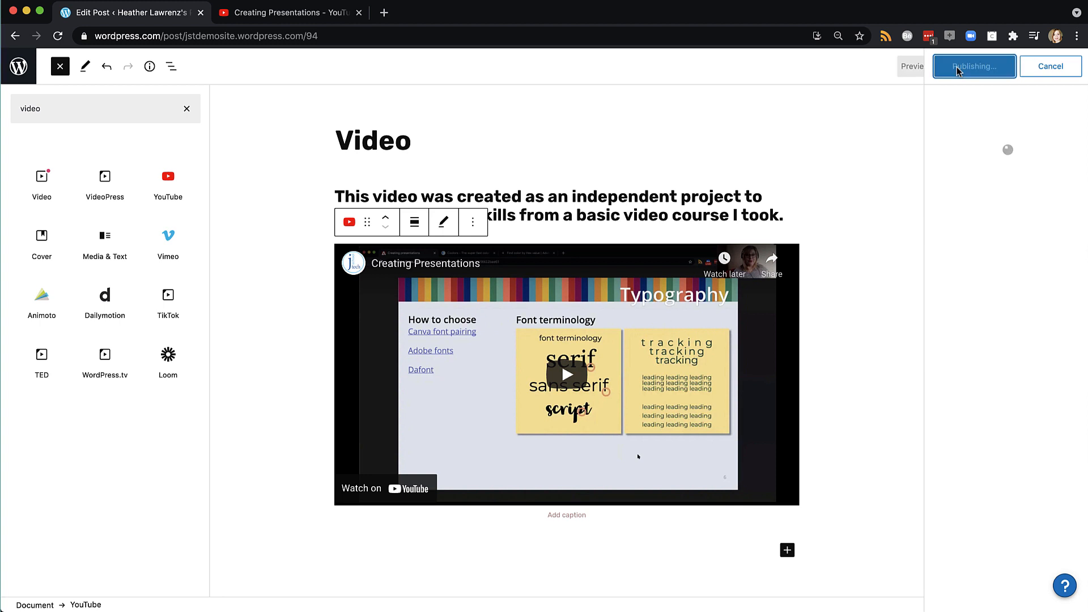
Start a new blank post from the Posts list
left_click(19, 66)
left_click(24, 108)
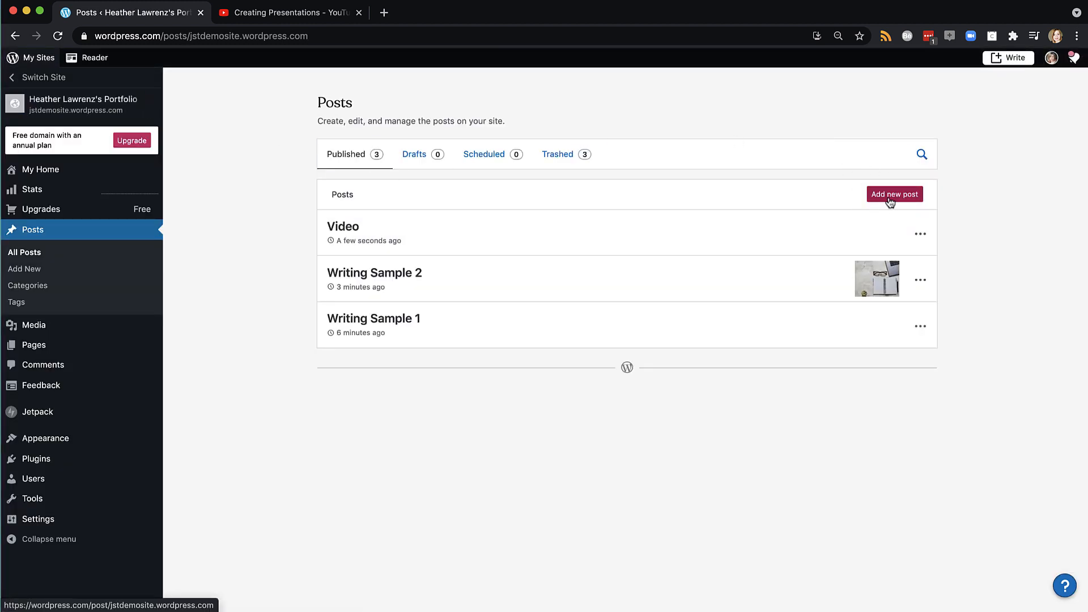
left_click(888, 199)
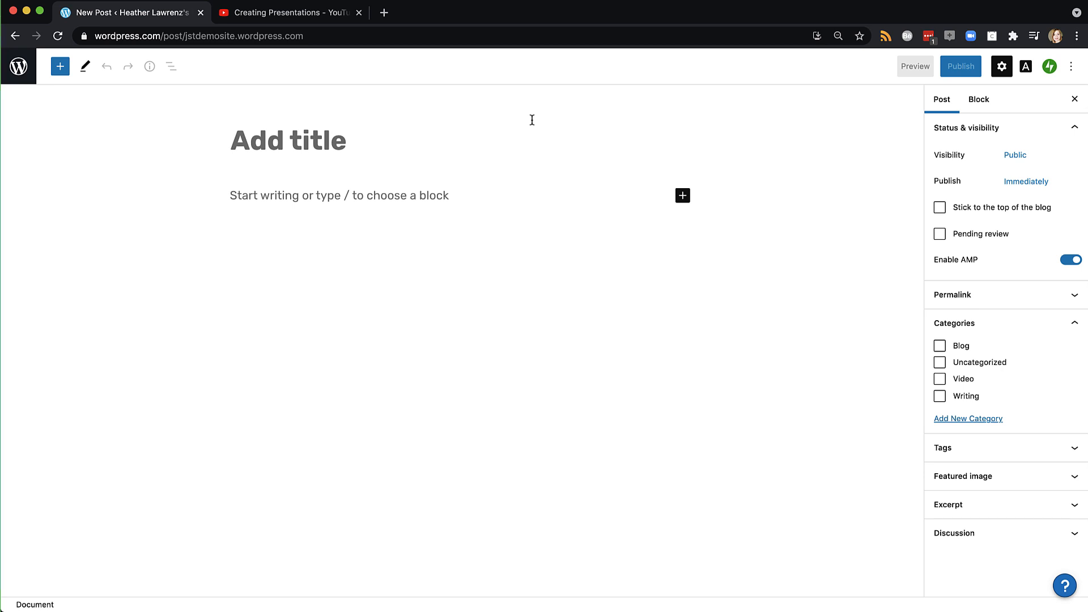
Title the new post 'Photography' and write an 'Intro/context' line followed by an empty paragraph
type("Photogr")
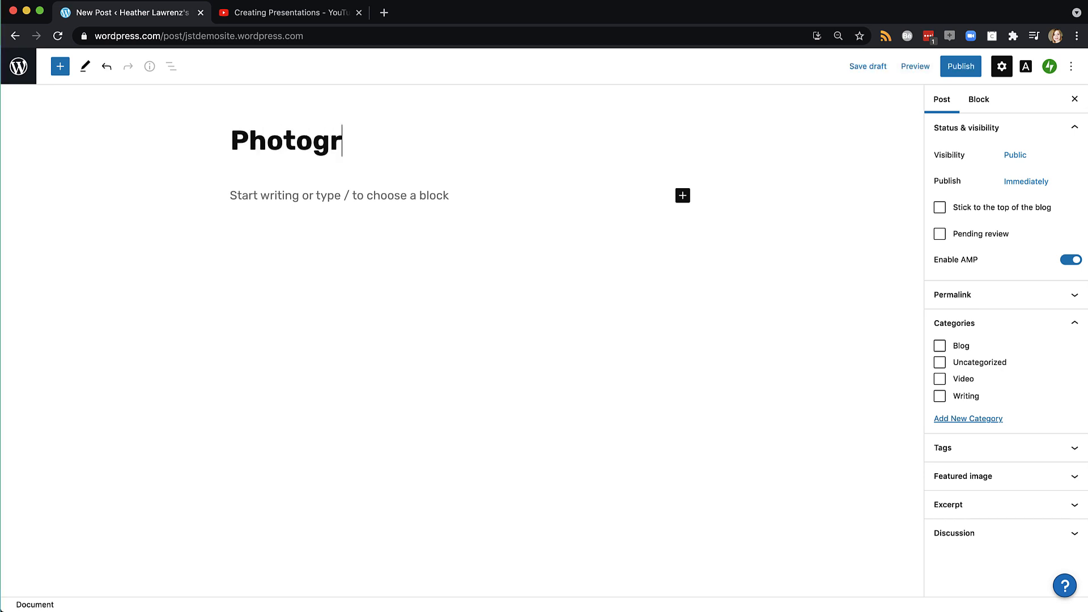
type("aphy")
left_click(459, 197)
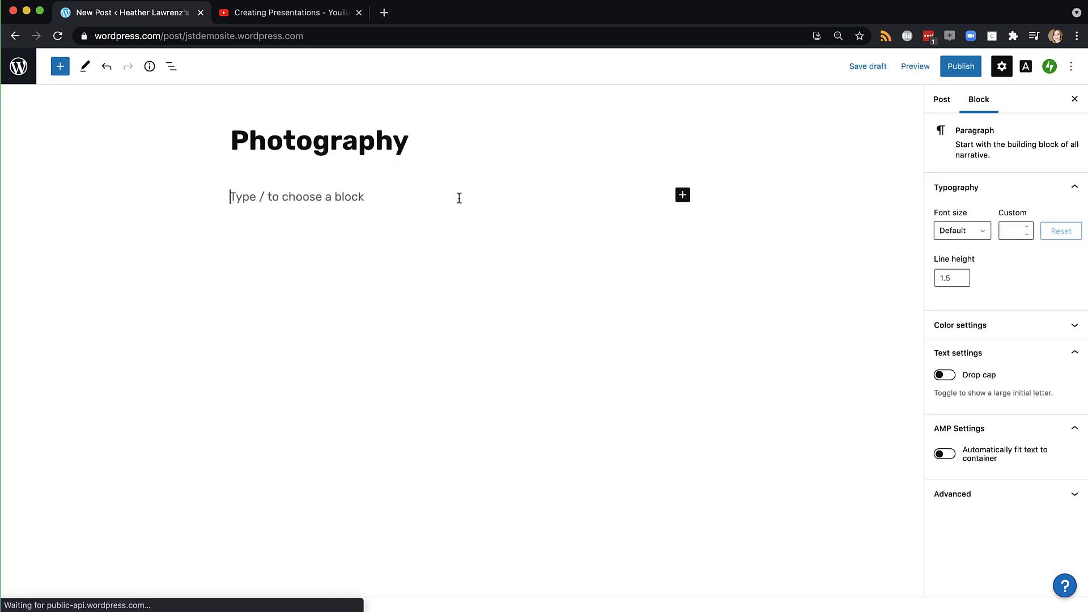
type("Intro")
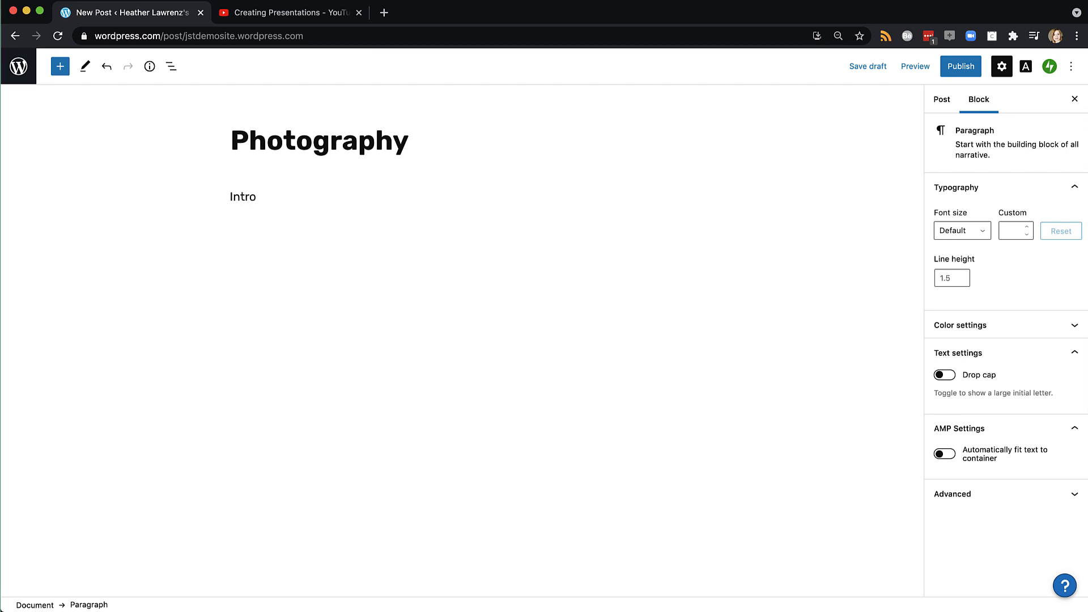
type("/context")
key("Return")
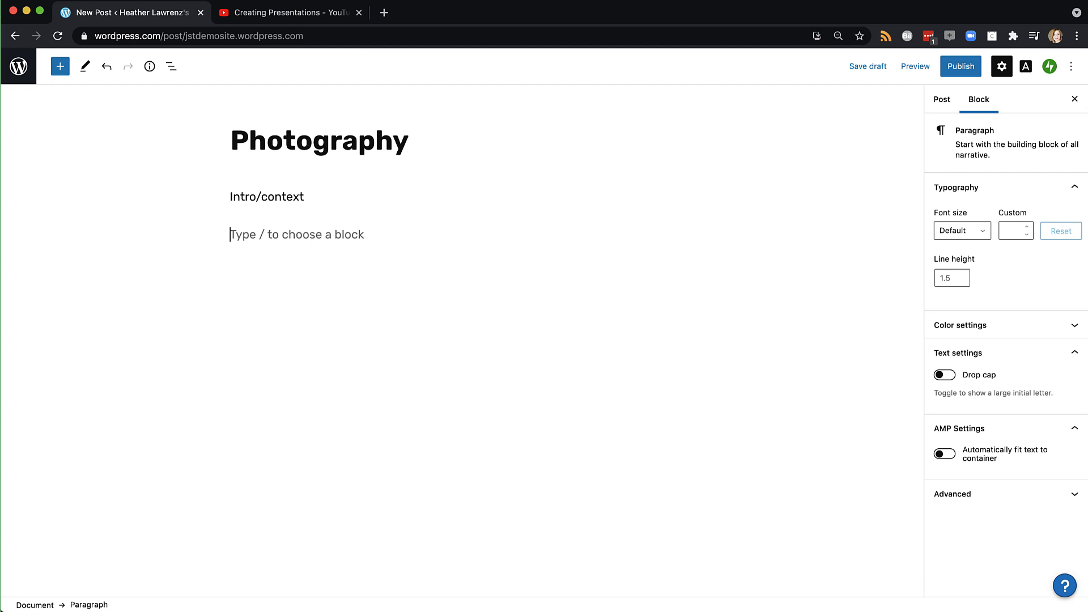
Search the block inserter for images, then close it without adding a block
left_click(61, 66)
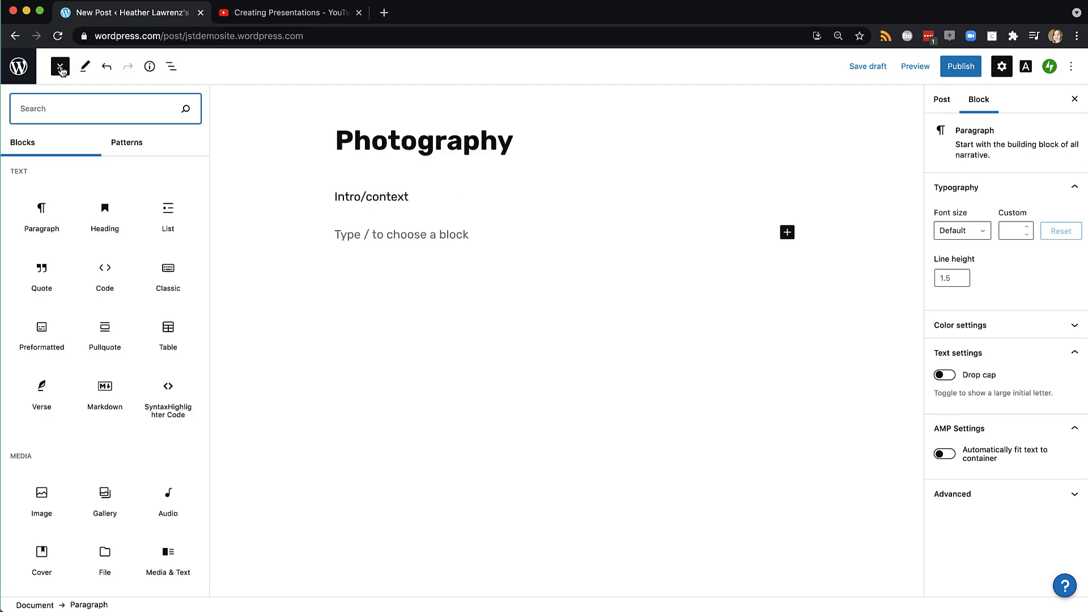
type("images")
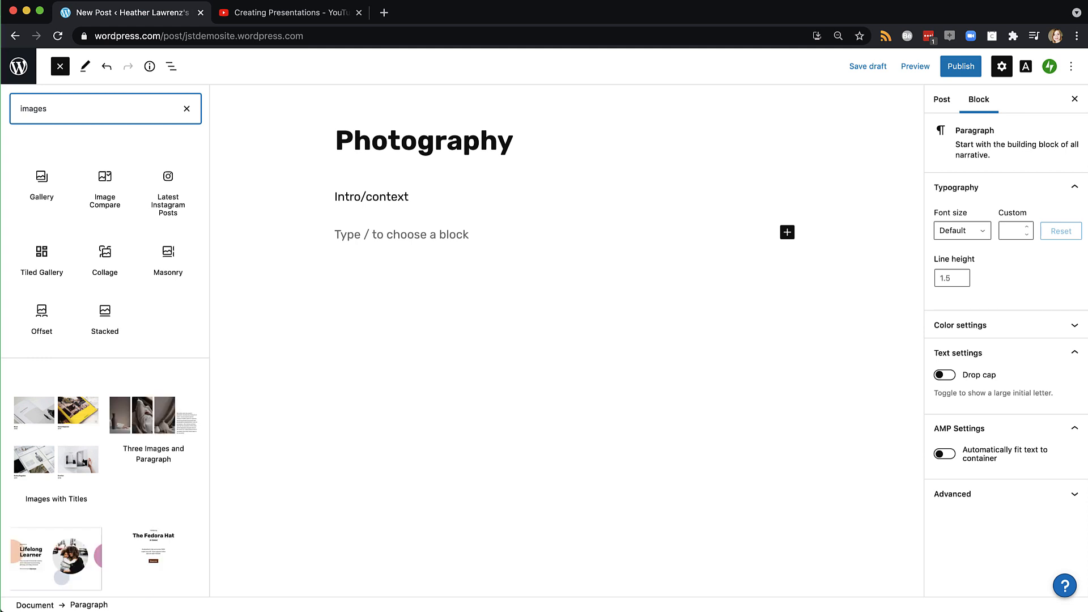
mouse_move(35, 256)
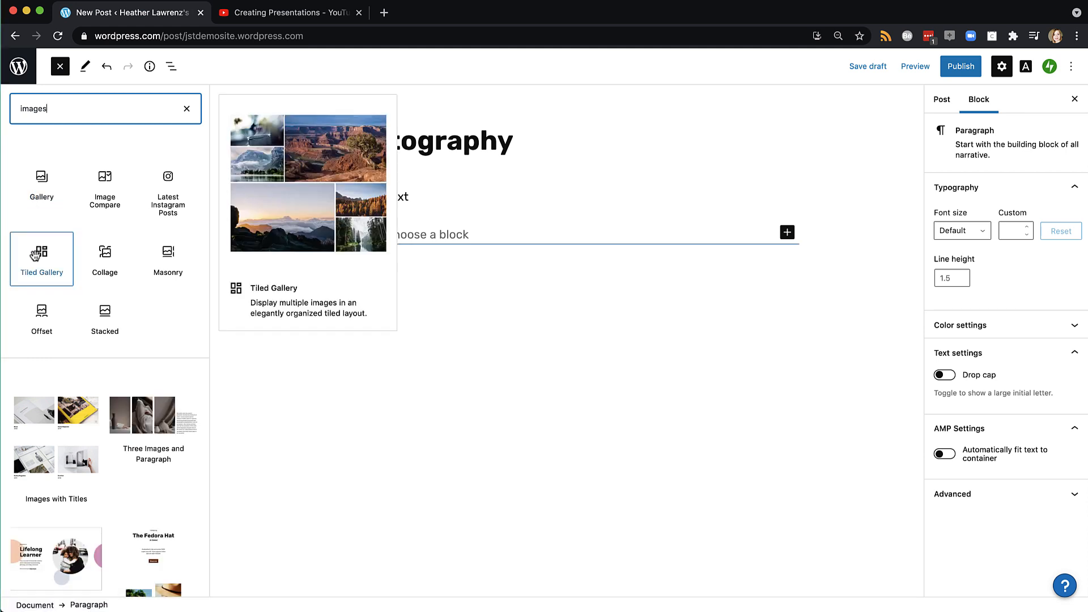
mouse_move(42, 189)
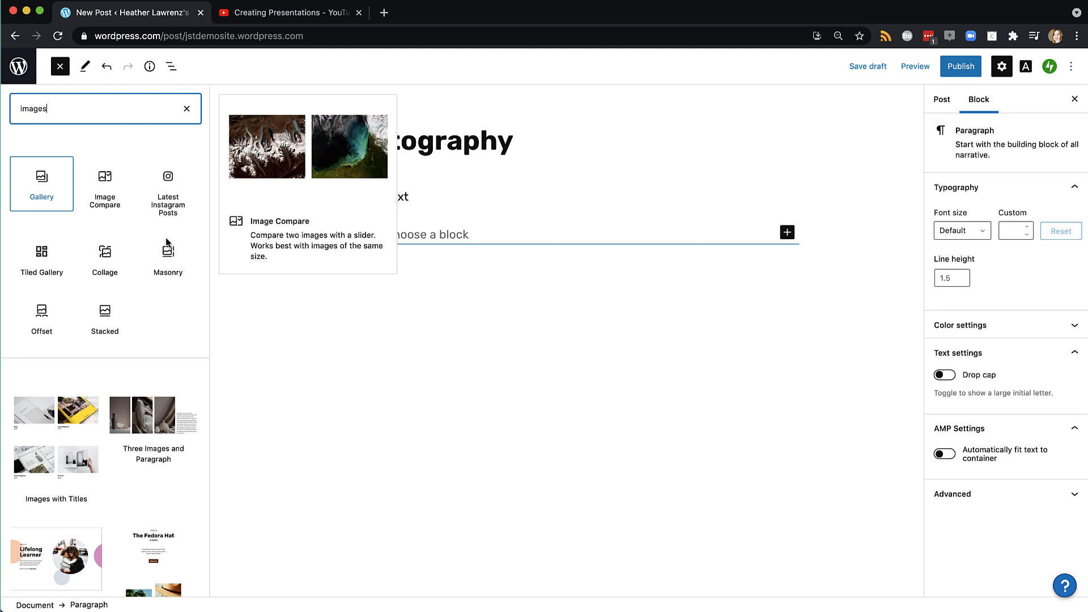
left_click(392, 362)
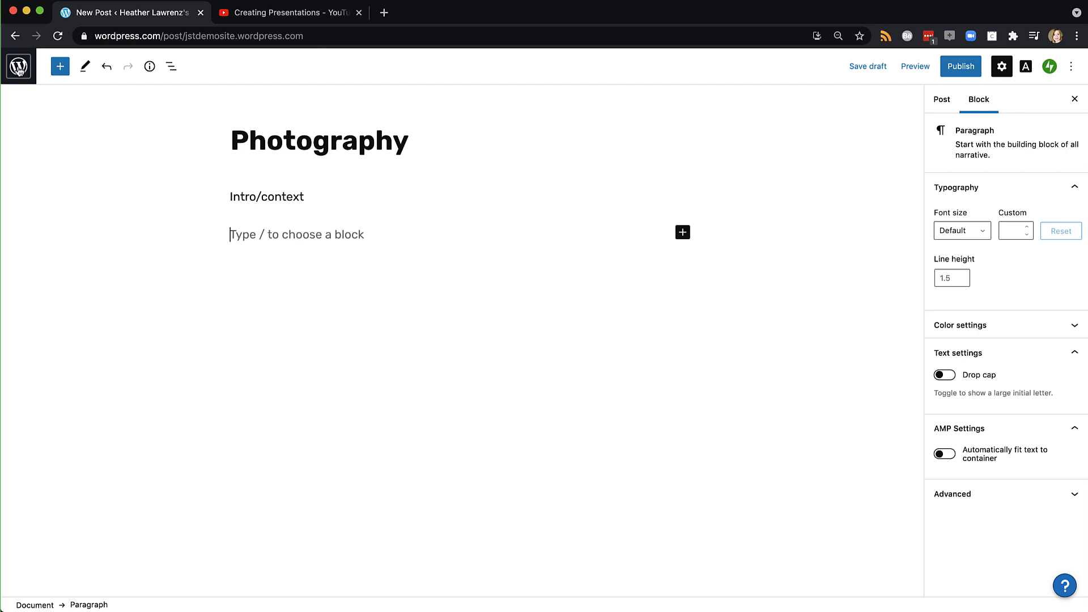
Leave the unsaved Photography post for the Posts list, confirming the leave-page warning
left_click(18, 66)
left_click(28, 102)
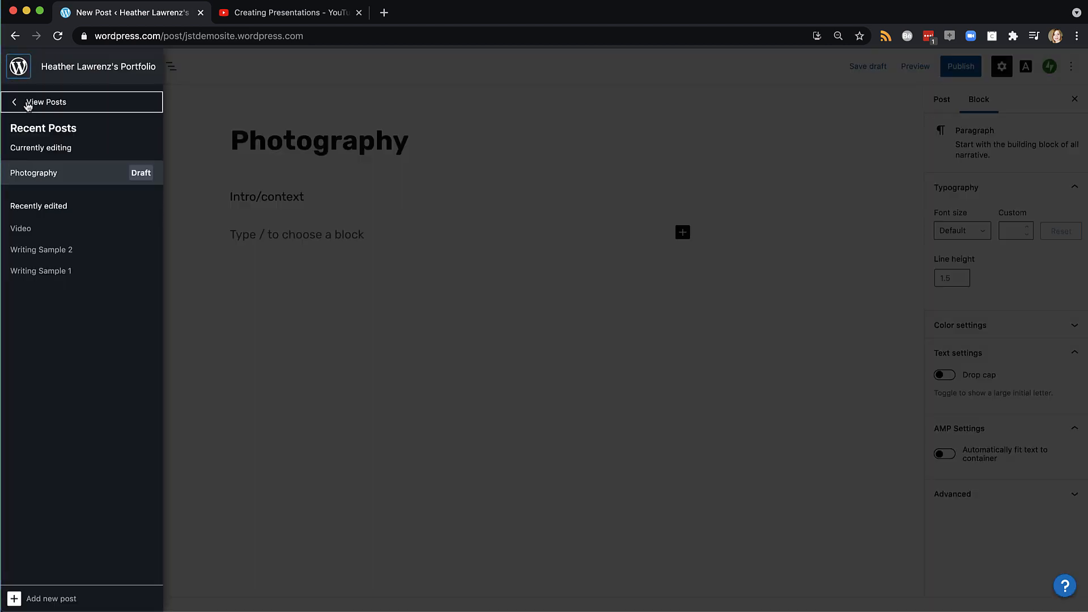
left_click(646, 124)
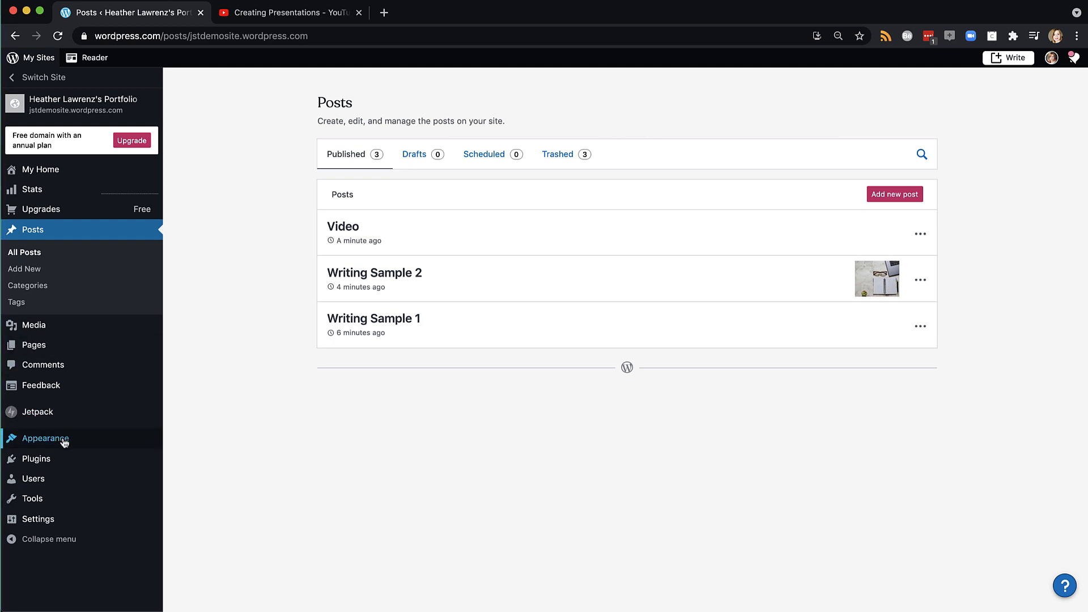
Add the Writing and Video categories to the Primary menu in the Customizer
mouse_move(64, 440)
left_click(207, 459)
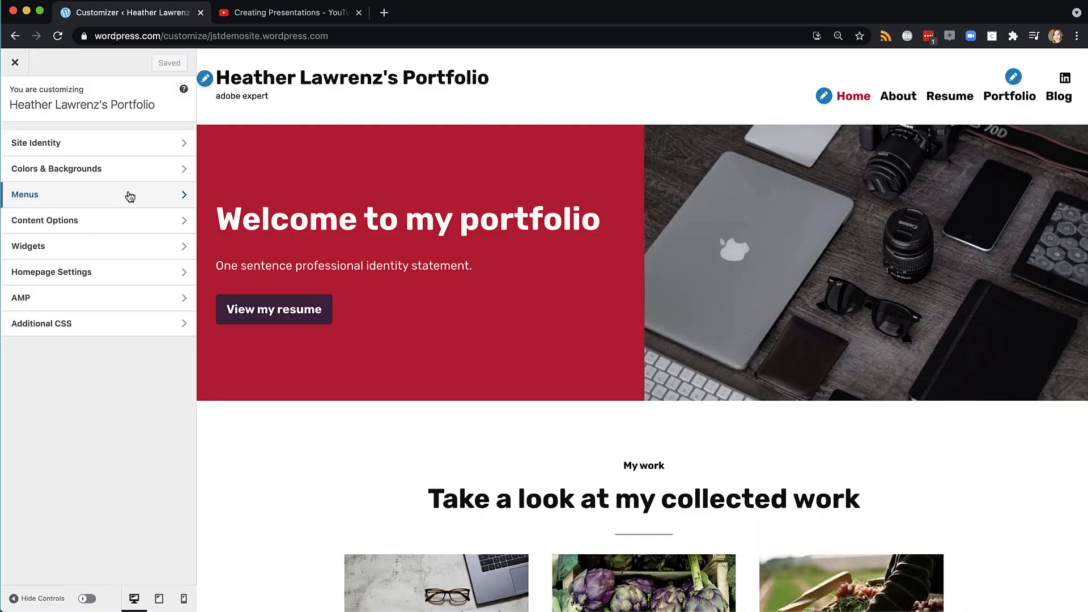
left_click(128, 194)
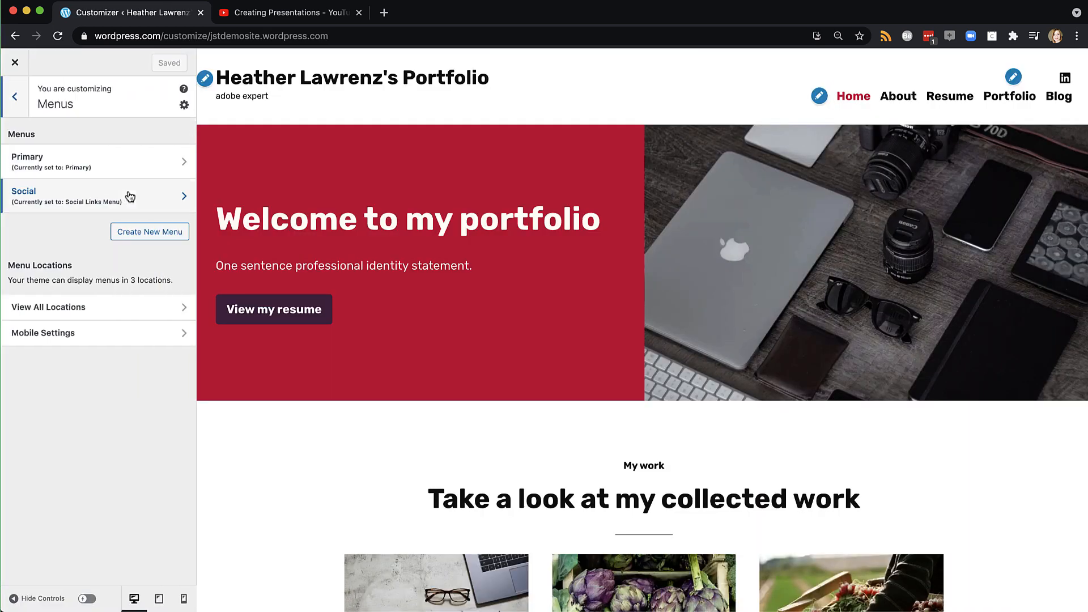
left_click(131, 161)
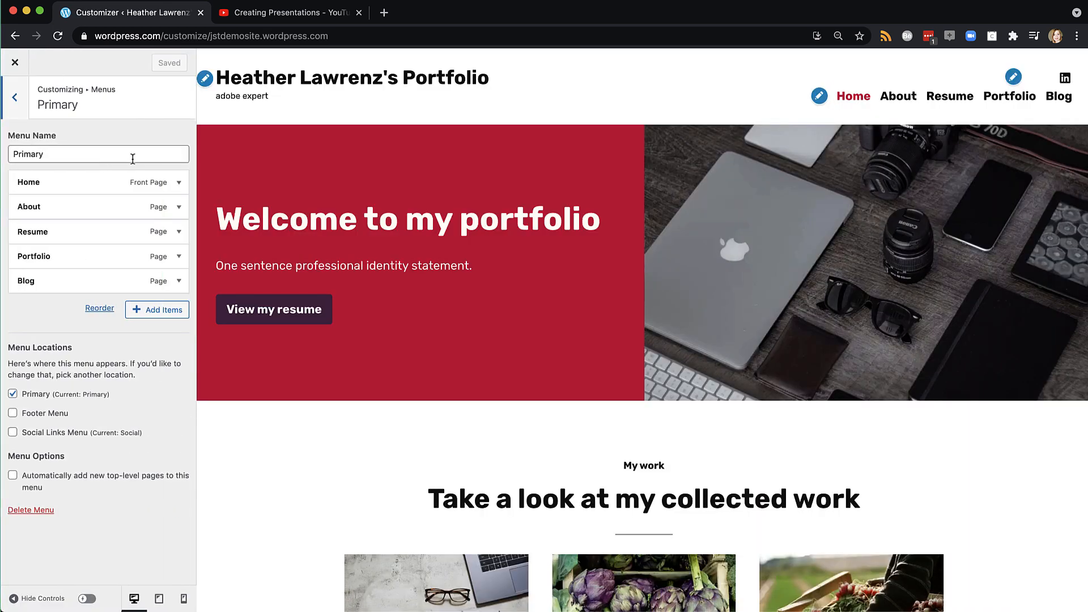
left_click(154, 317)
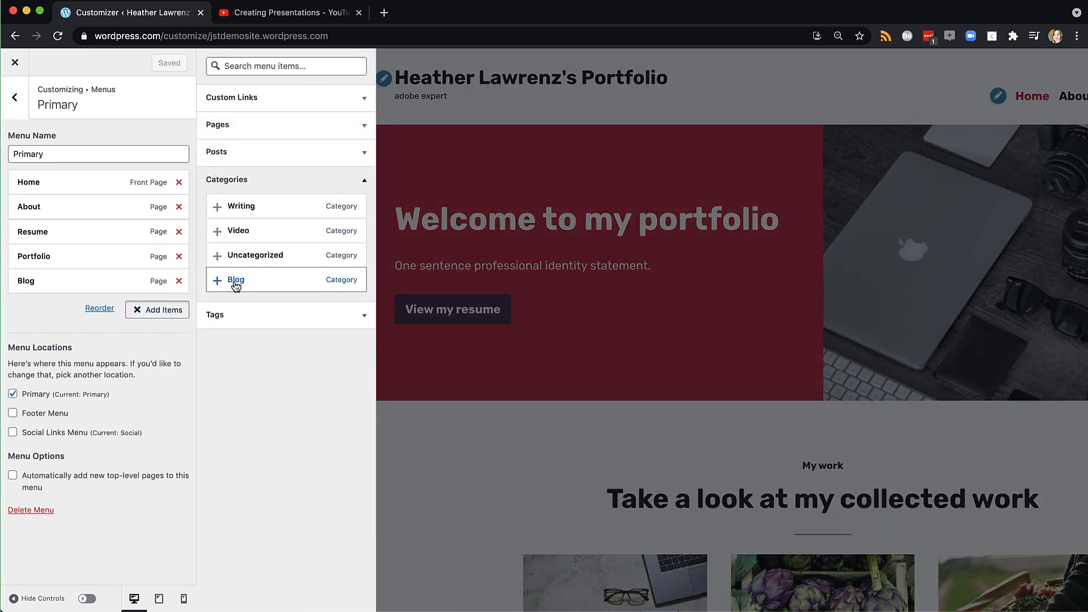
left_click(217, 208)
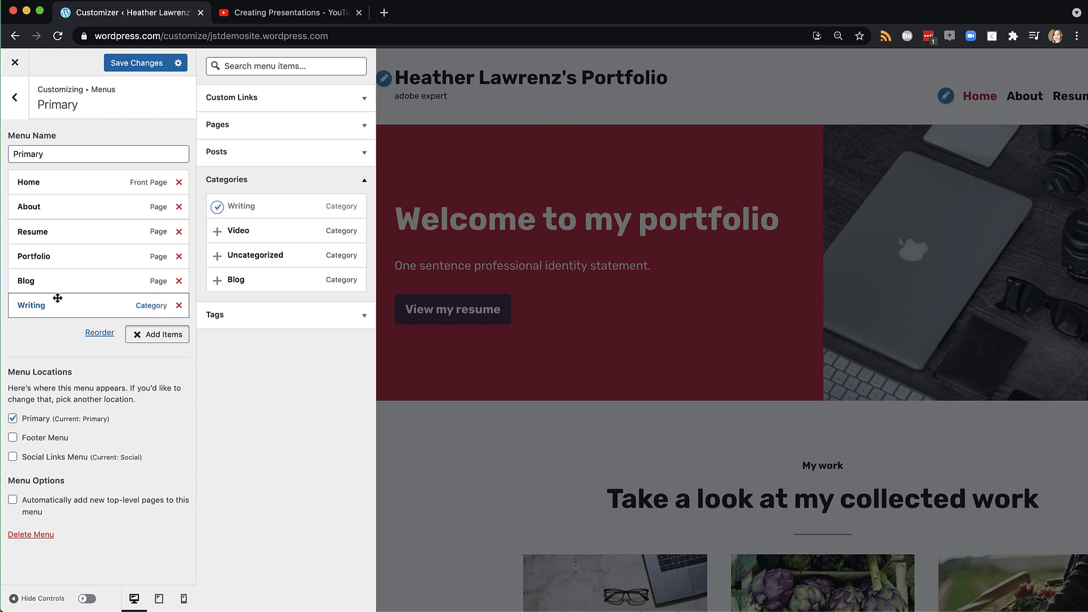
left_click(217, 231)
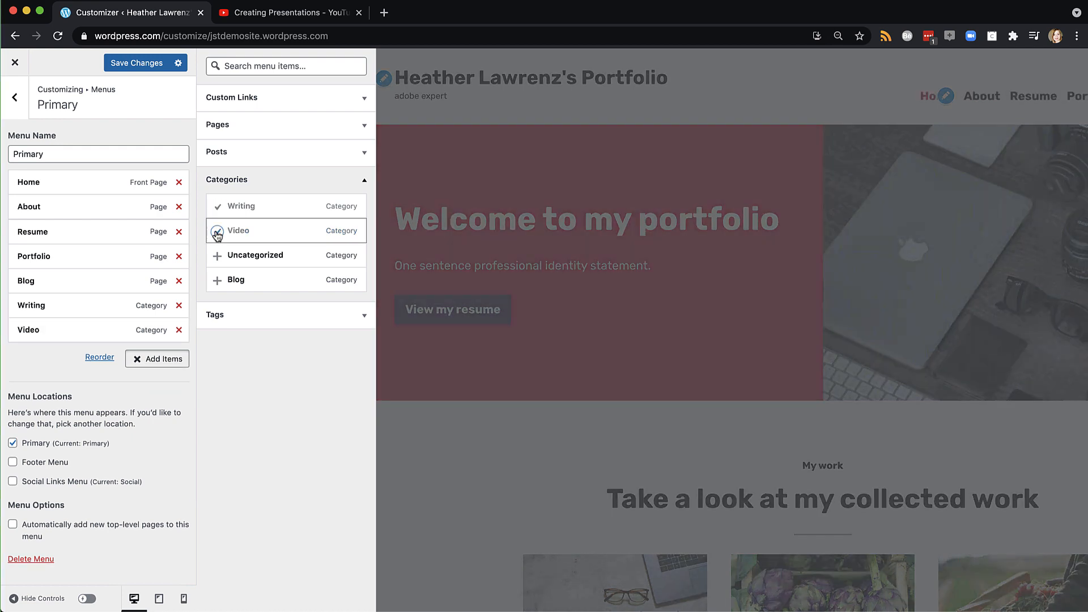
Nest Writing and Video under Portfolio, above Blog, and save the menu changes
left_click_drag(39, 306, 48, 281)
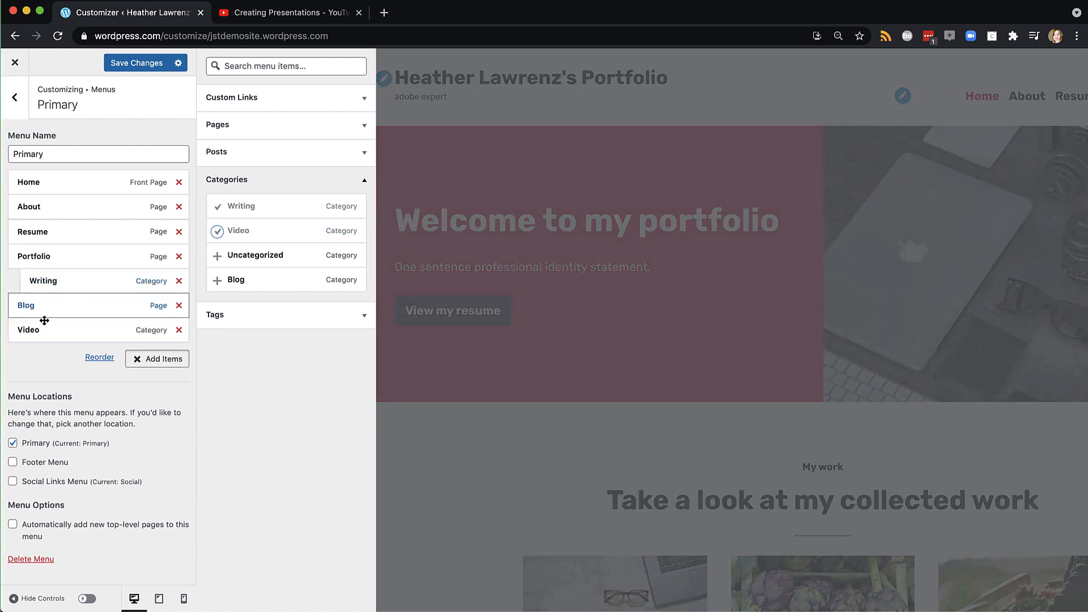
left_click_drag(43, 330, 53, 302)
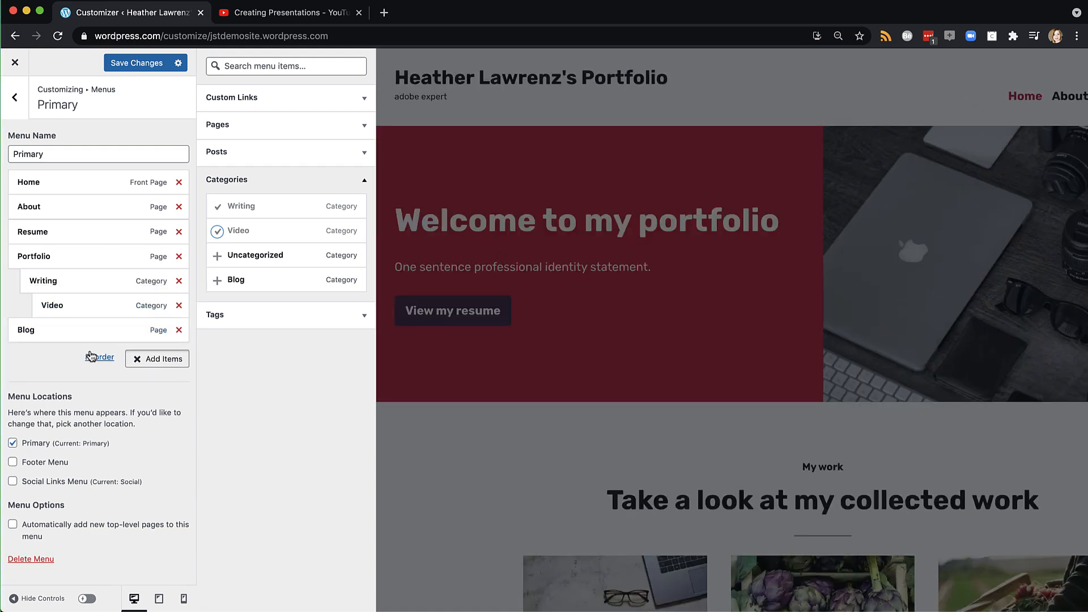
left_click(100, 357)
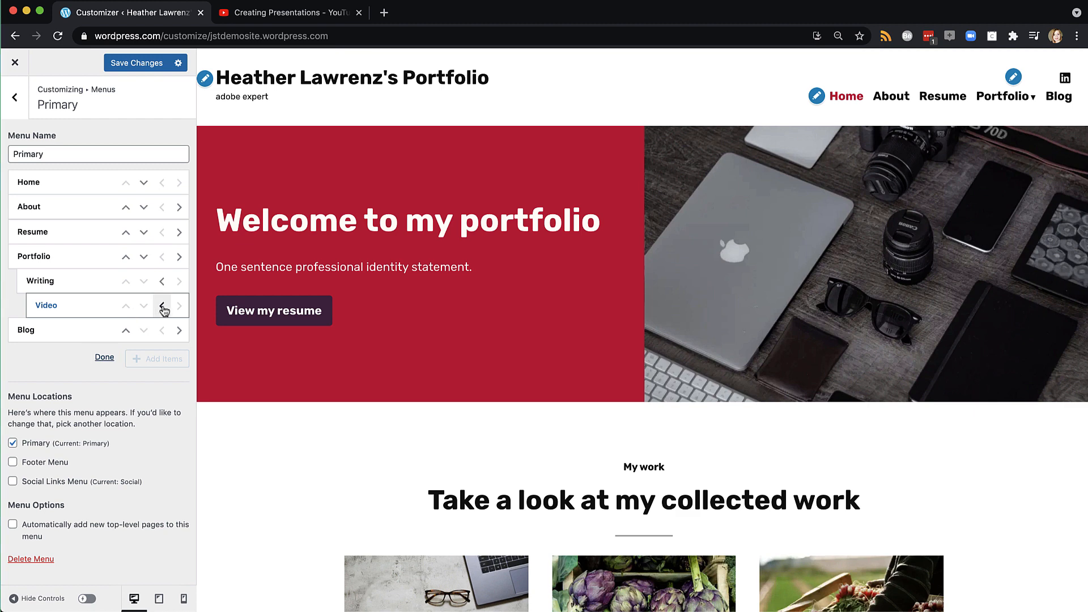
left_click(163, 306)
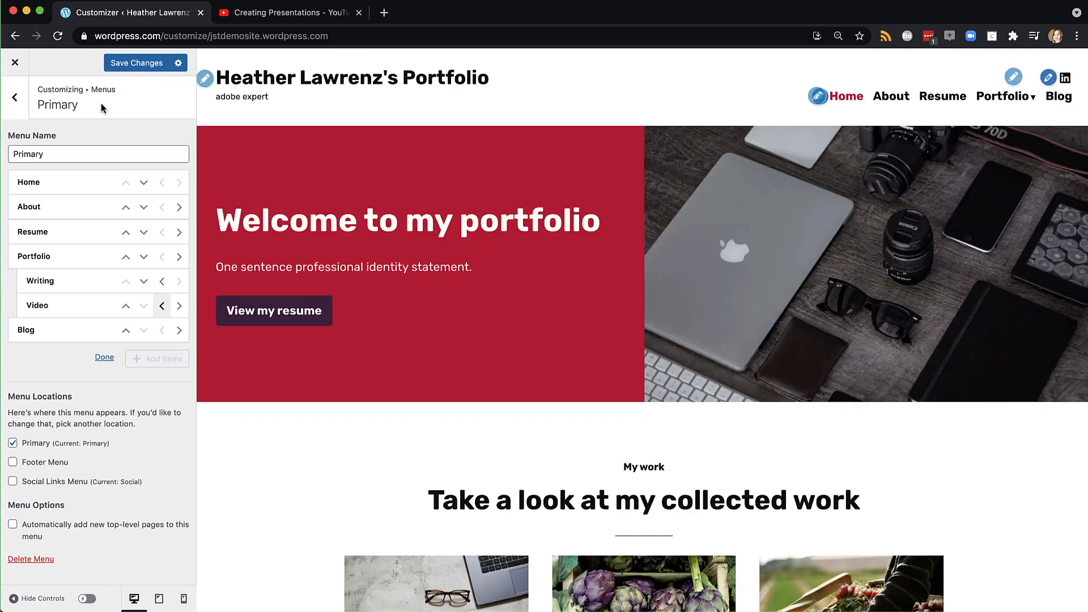
left_click(142, 63)
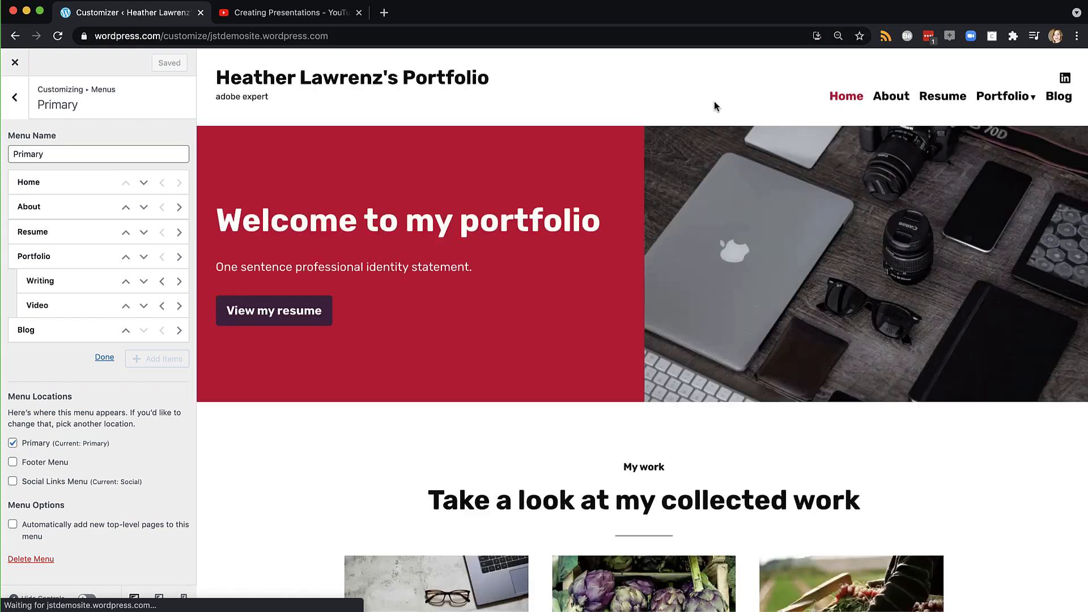
In the preview, view the Writing archive and Writing Sample 2, then open Portfolio for editing
mouse_move(1038, 109)
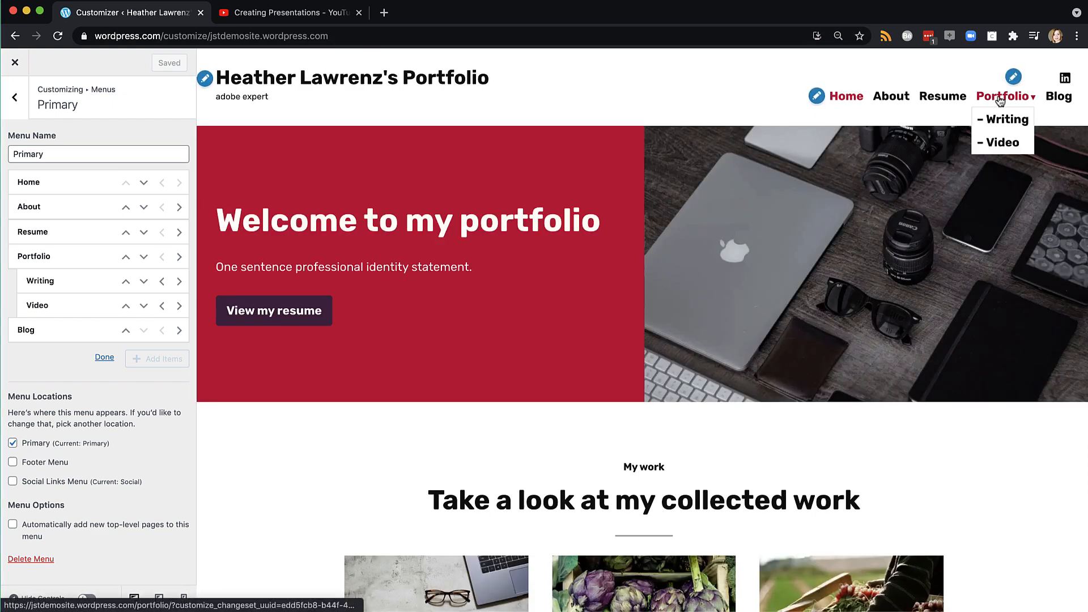
left_click(999, 126)
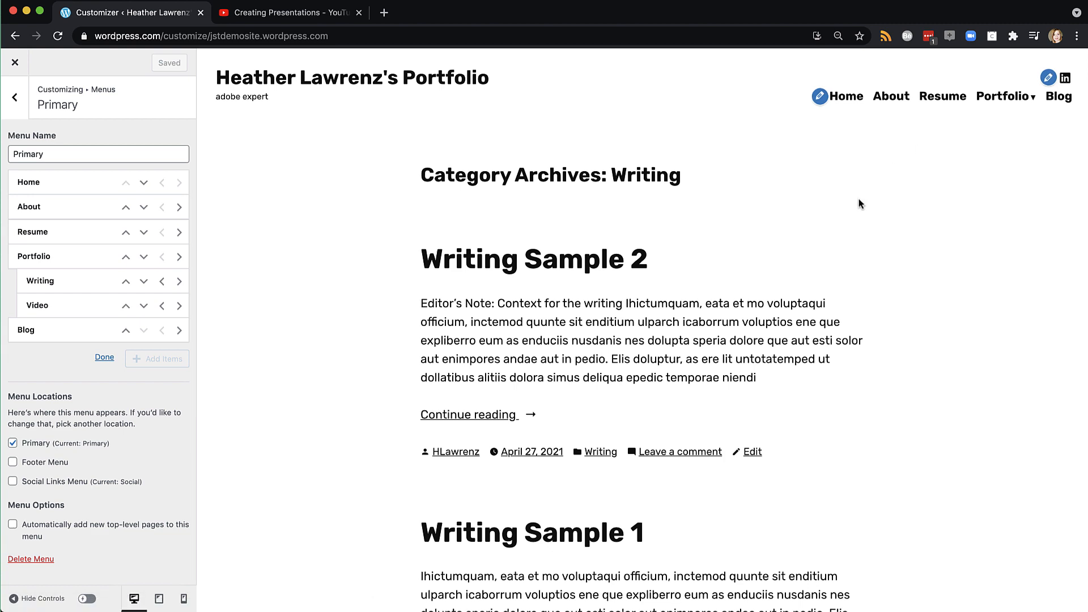
scroll(815, 323, "down", 5)
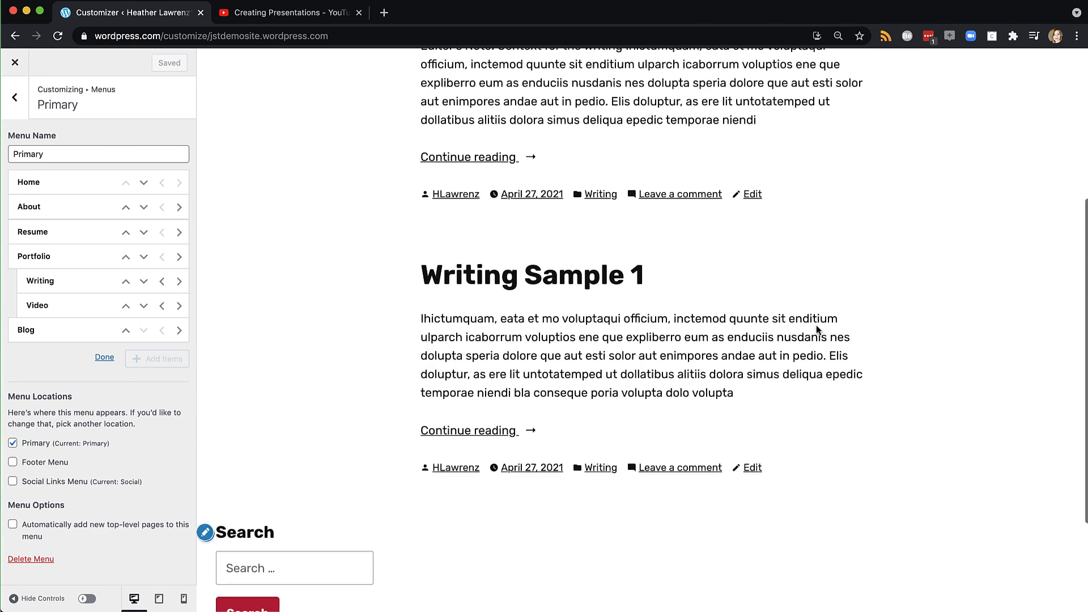
scroll(818, 330, "down", 1)
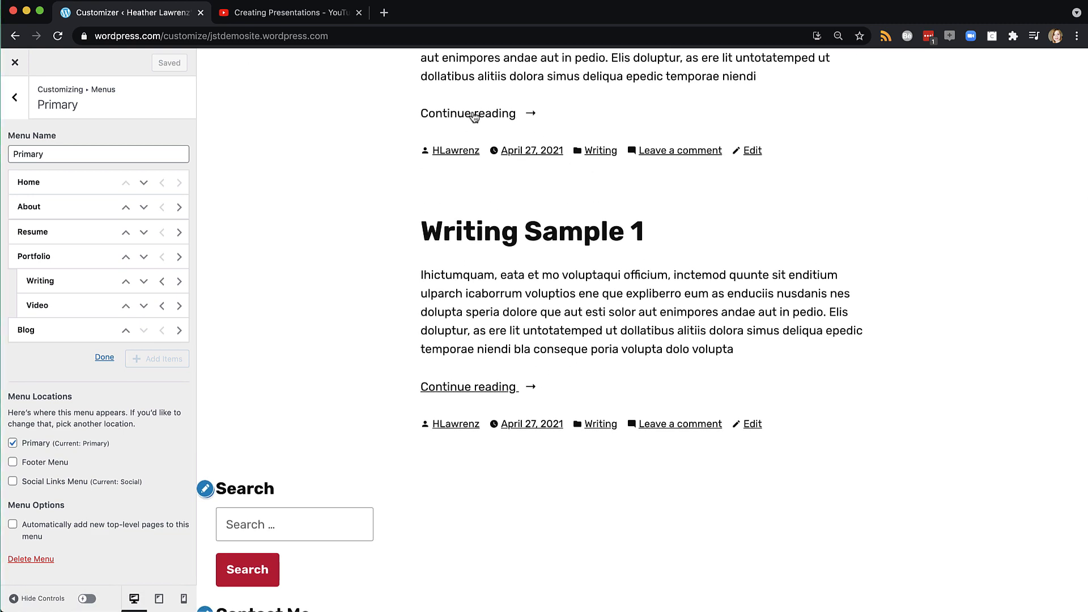
scroll(475, 115, "up", 2)
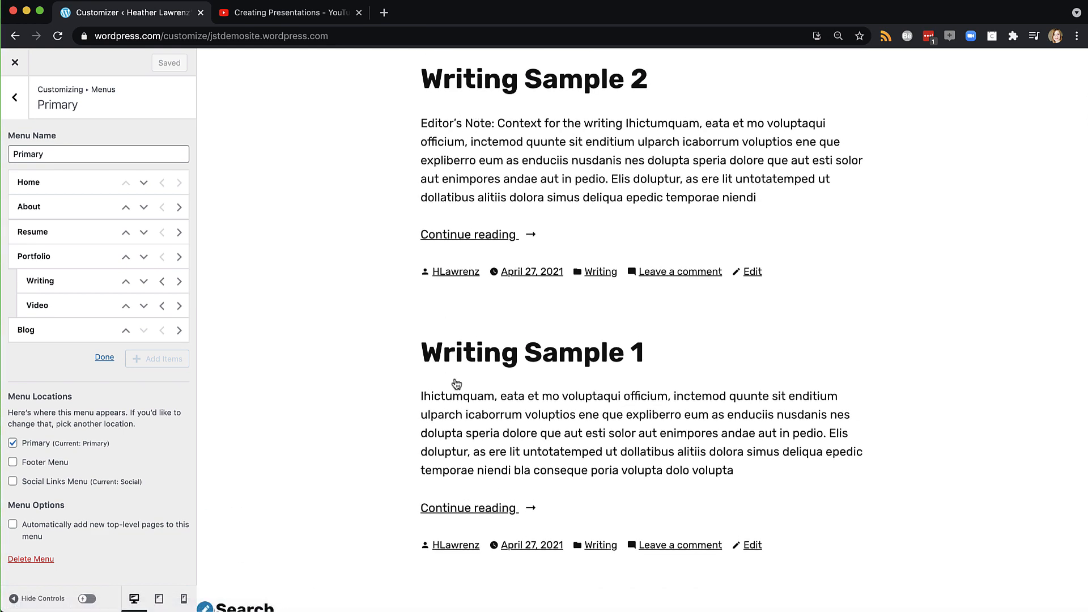
left_click(484, 238)
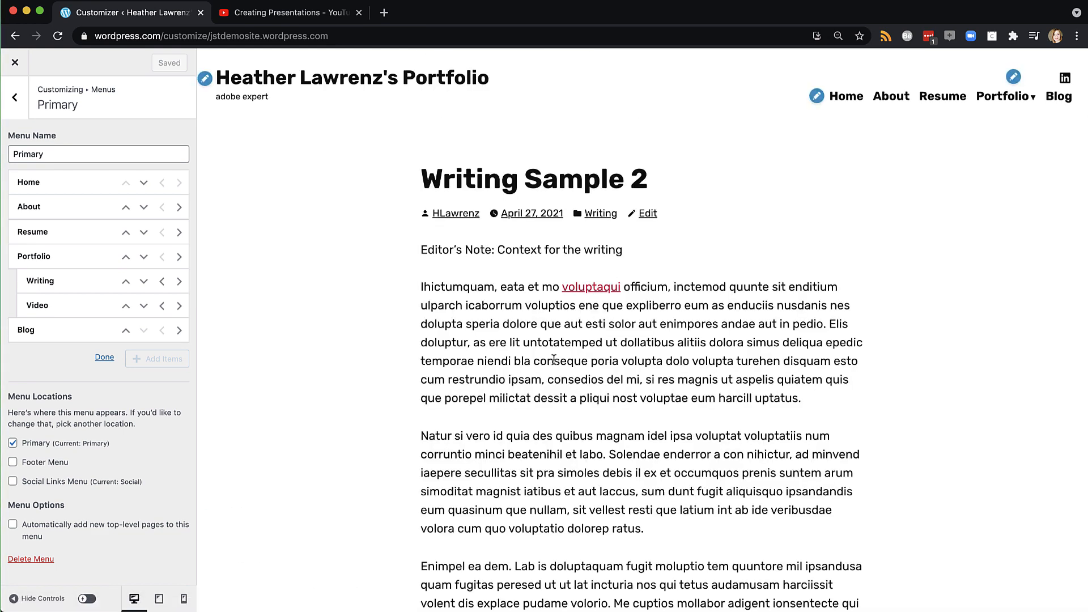
scroll(597, 284, "down", 5)
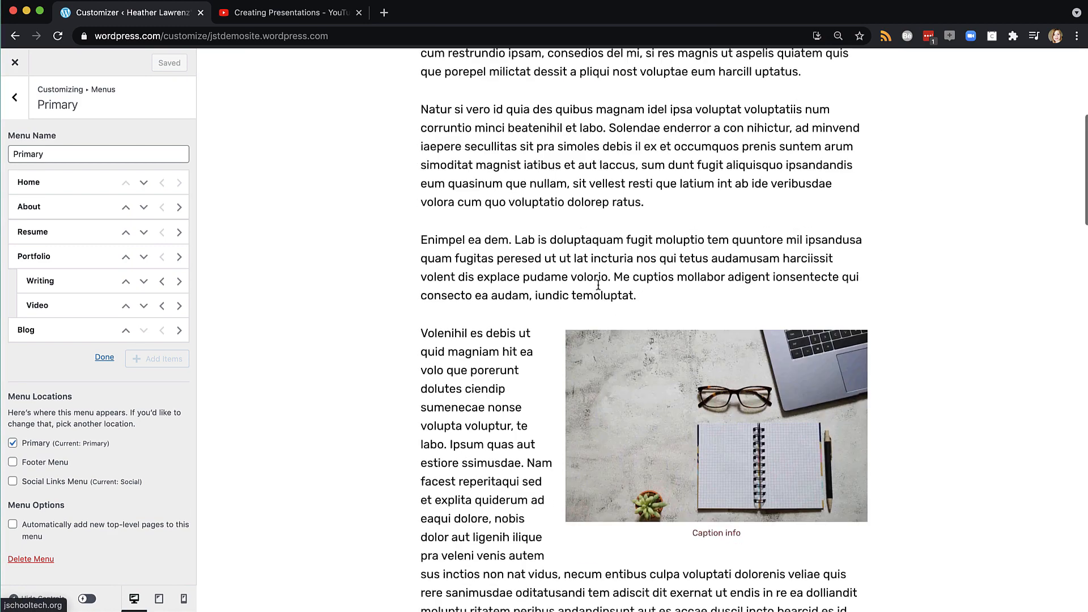
scroll(597, 288, "up", 5)
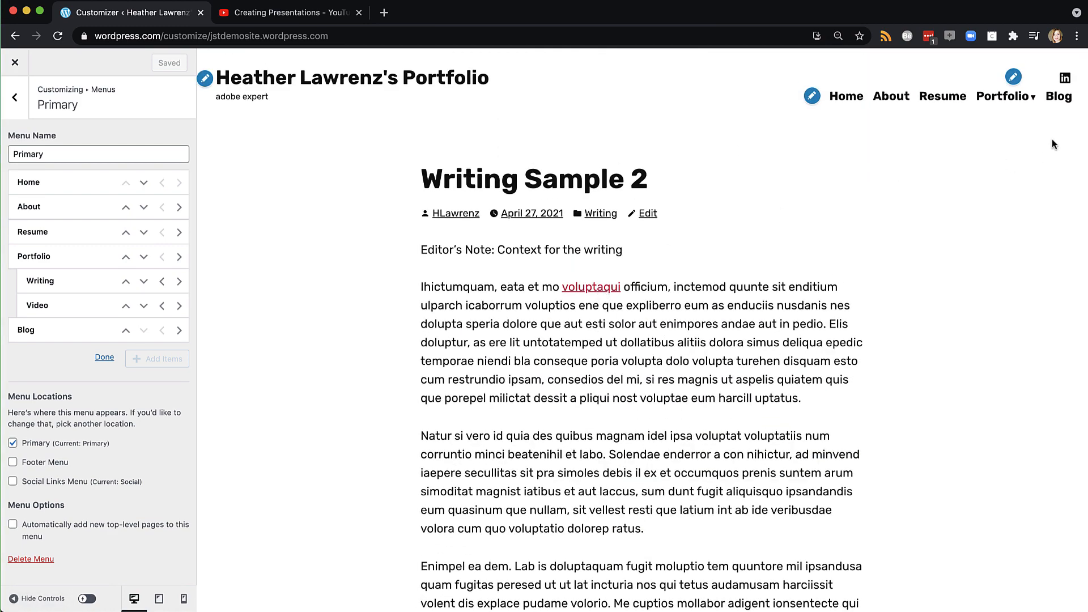
left_click(985, 96)
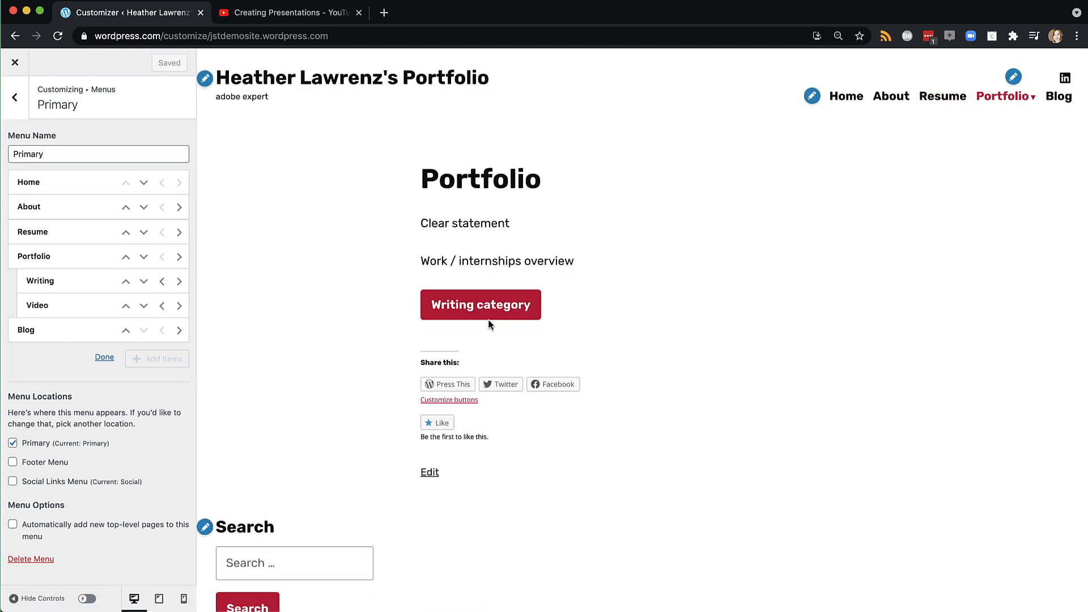
left_click(428, 474)
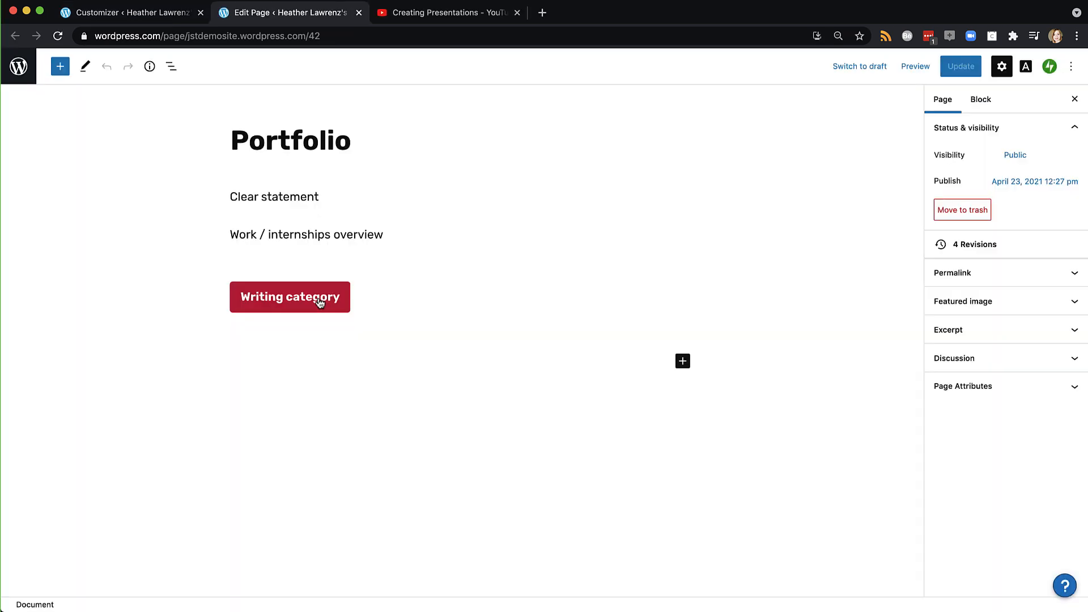
Link the Portfolio page's Writing category button to the Writing category archive and preview it
left_click(319, 301)
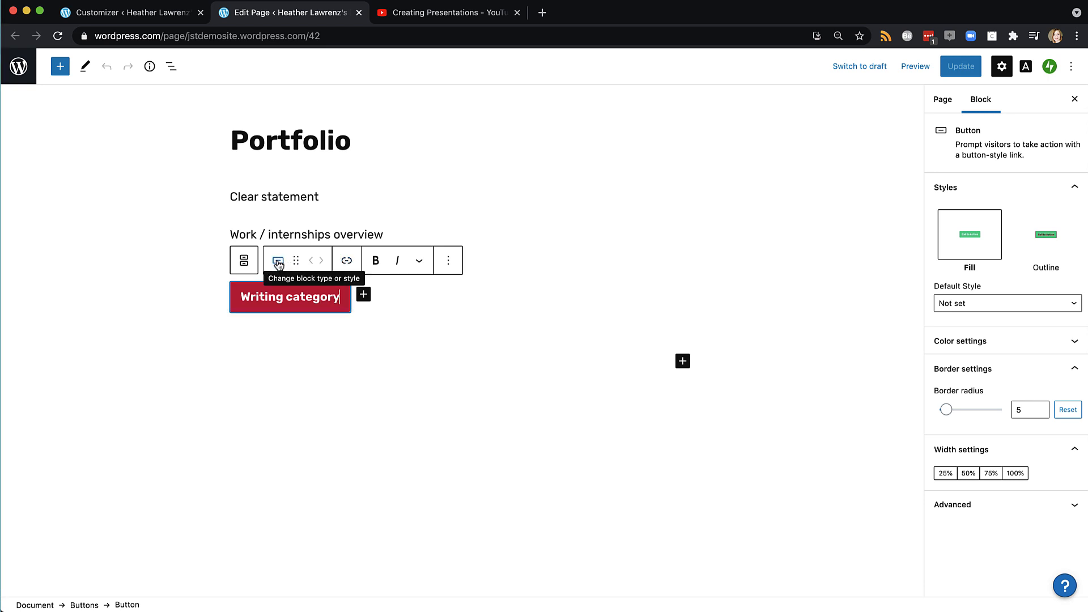
left_click(348, 261)
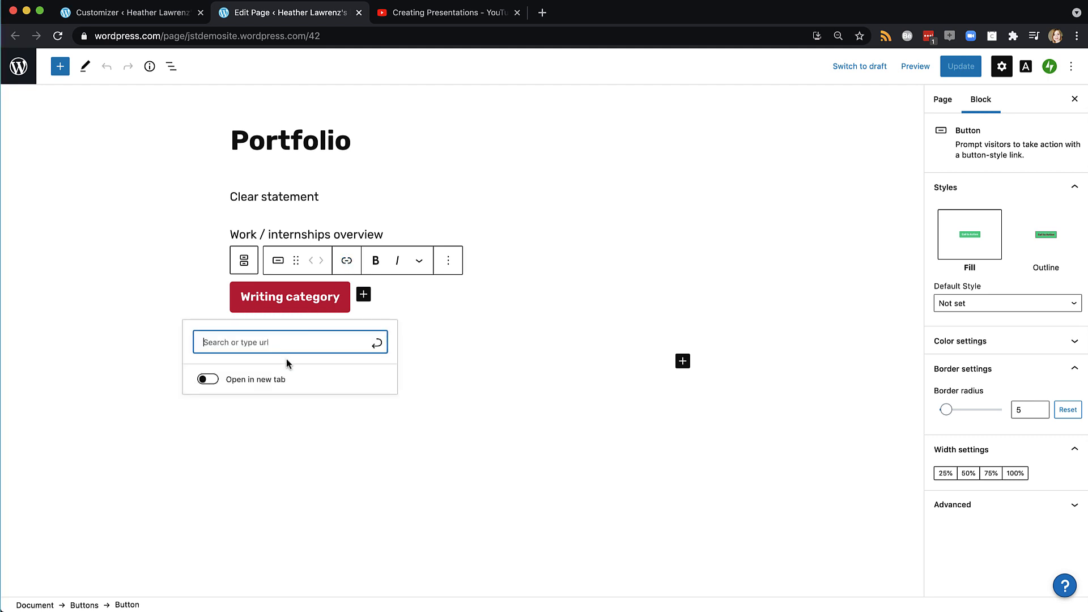
type("writing")
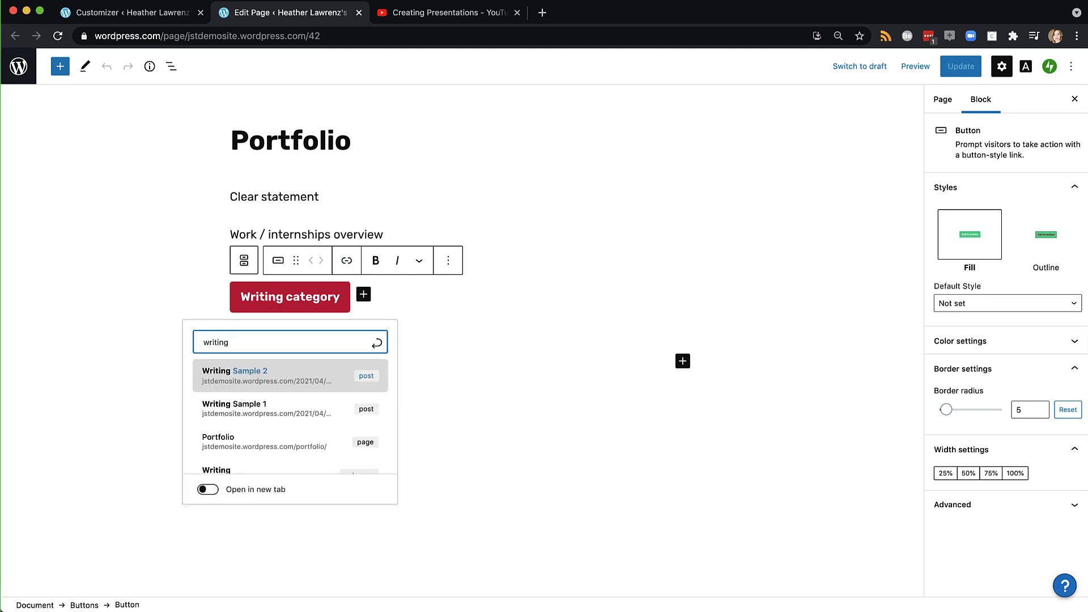
scroll(209, 442, "down", 3)
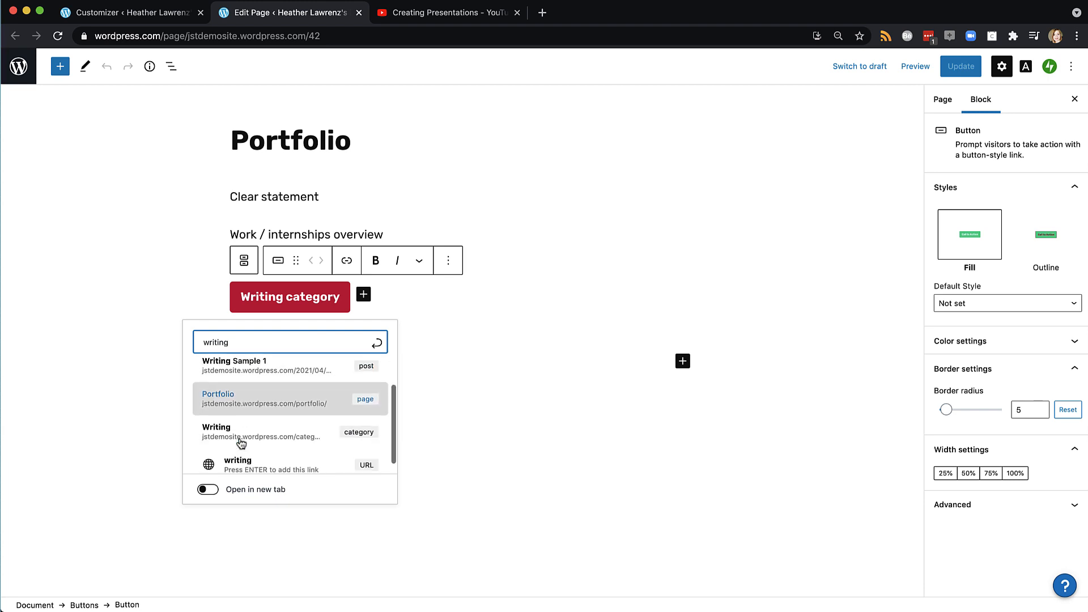
left_click(222, 423)
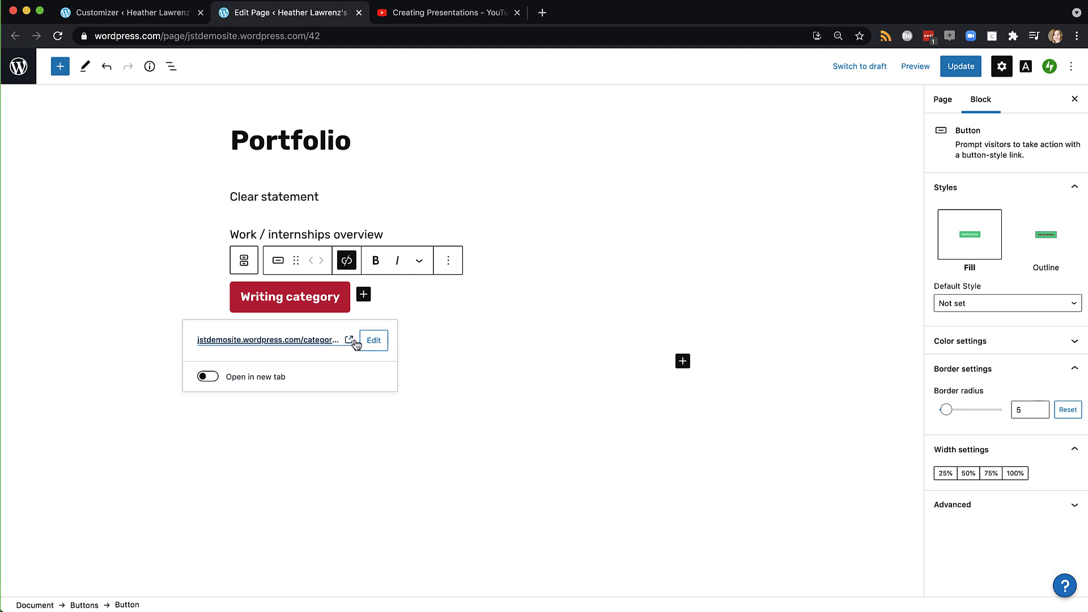
left_click(463, 317)
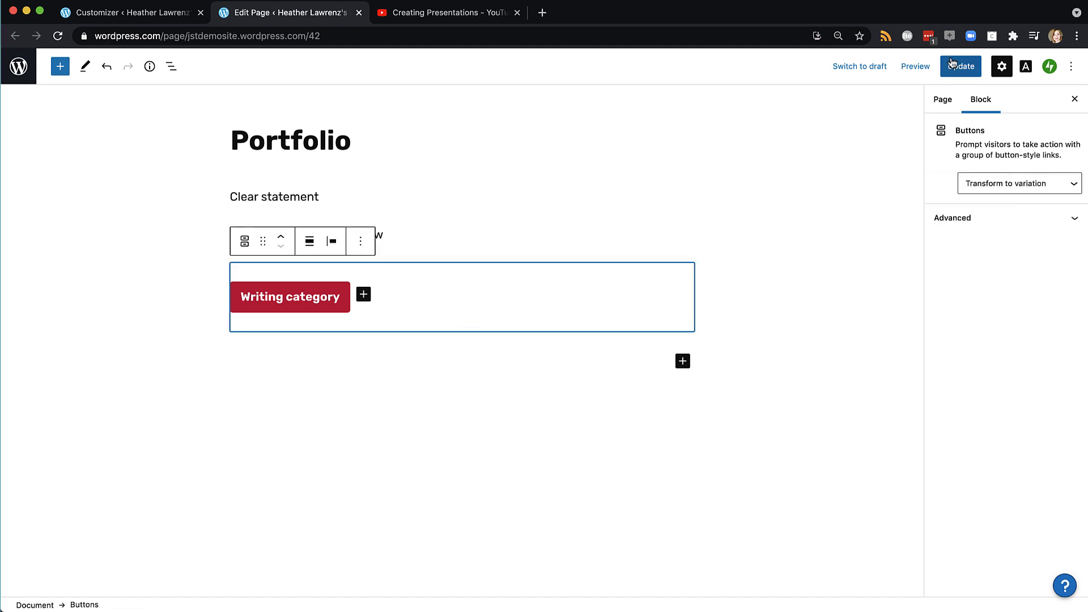
left_click(915, 67)
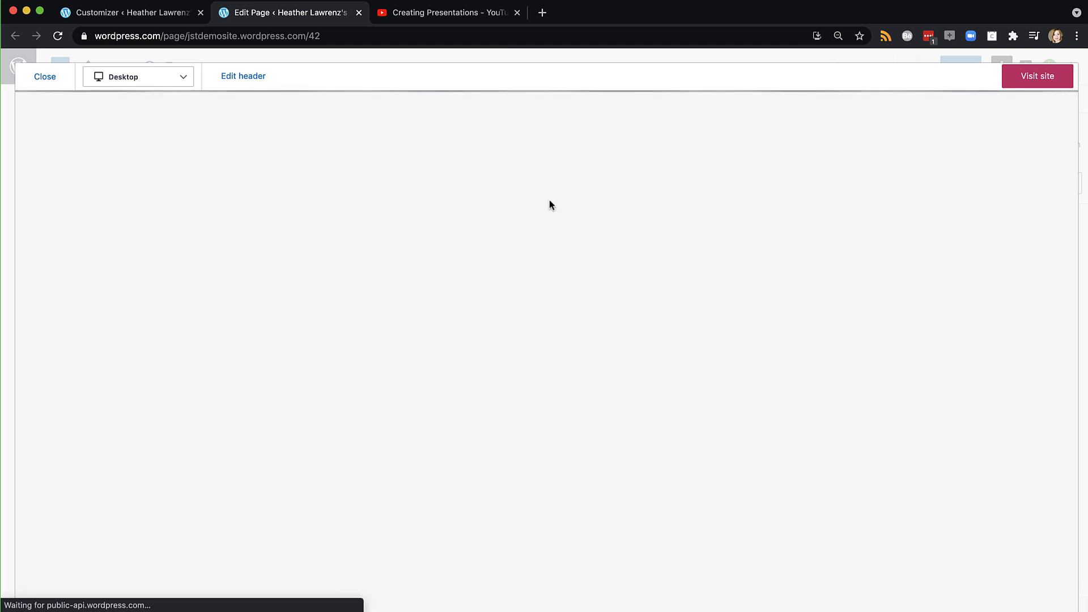
Test that the button opens the Writing archive, stay in the editor, and update the Portfolio page
left_click(364, 356)
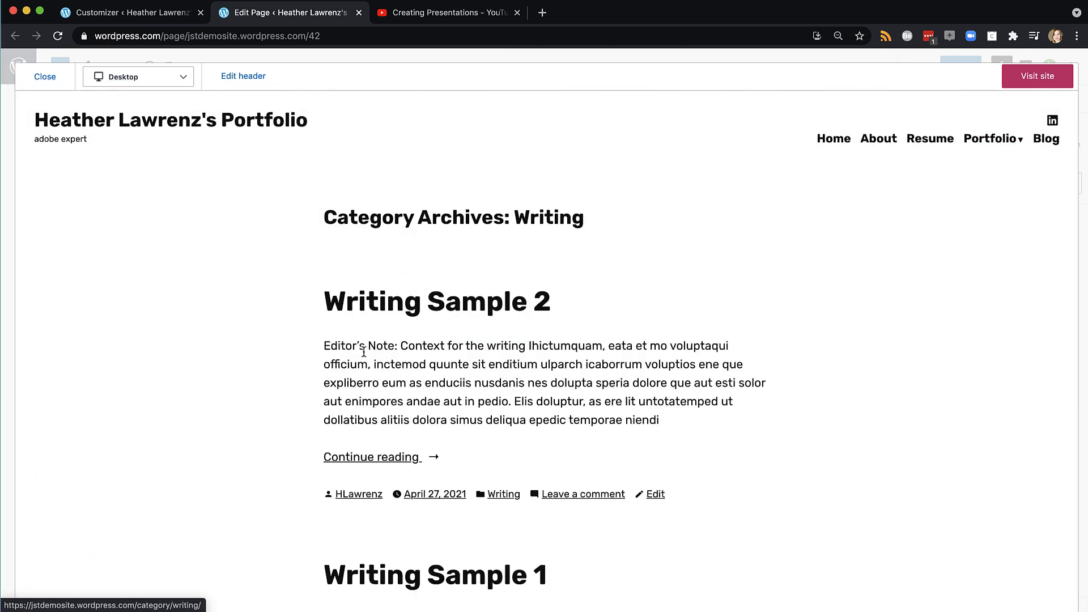
left_click(37, 79)
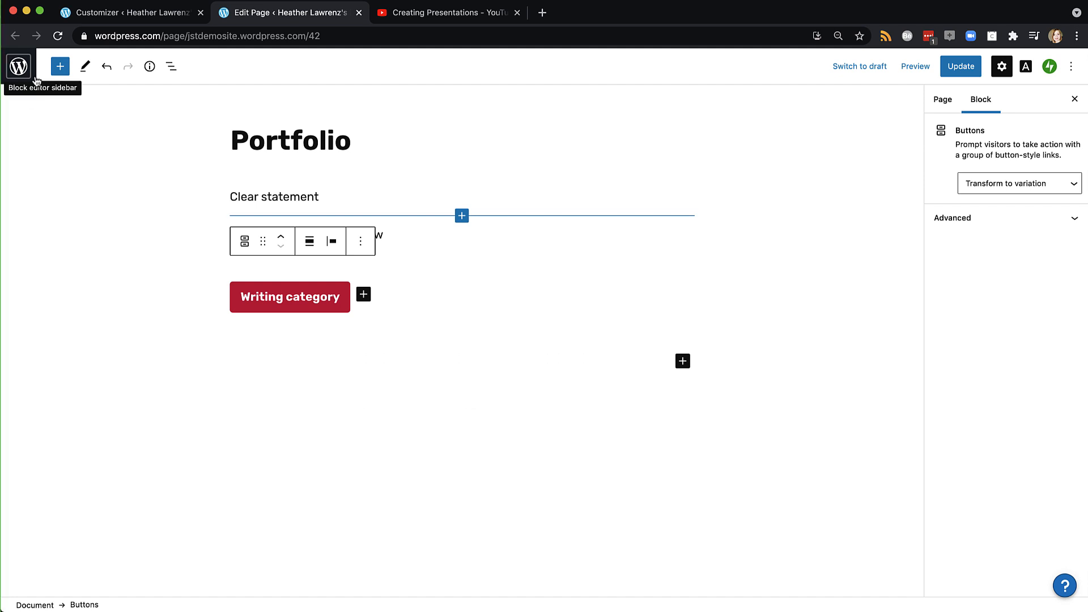
left_click(37, 79)
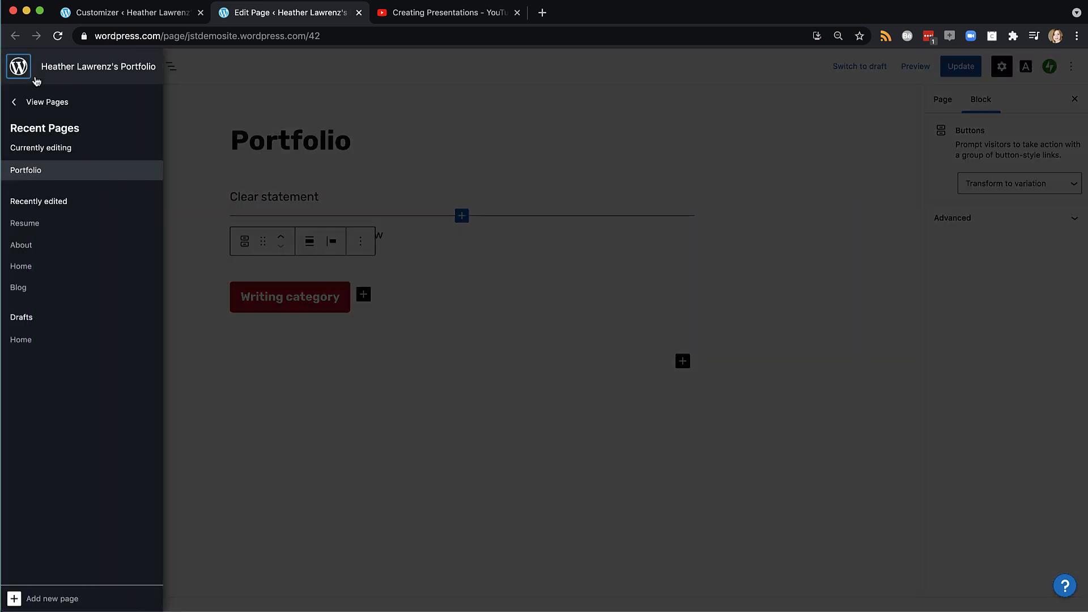
left_click(34, 105)
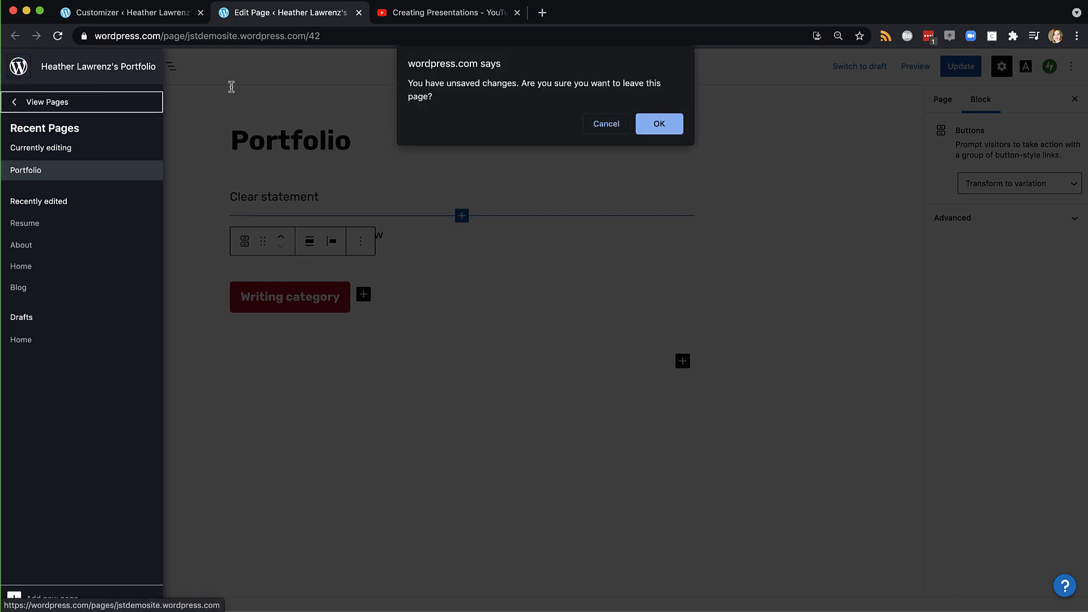
left_click(589, 124)
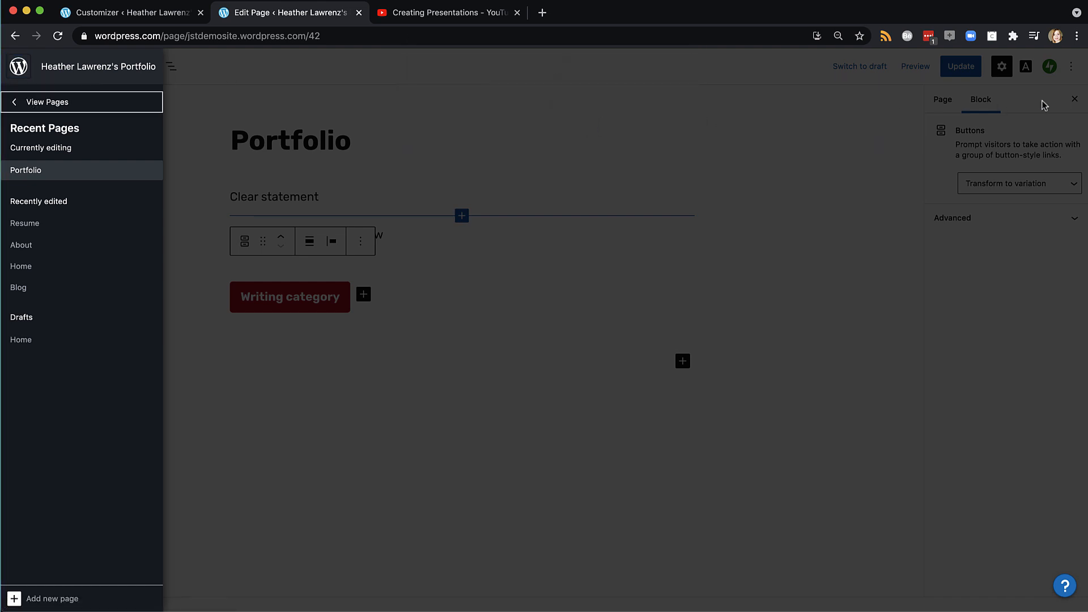
left_click(962, 68)
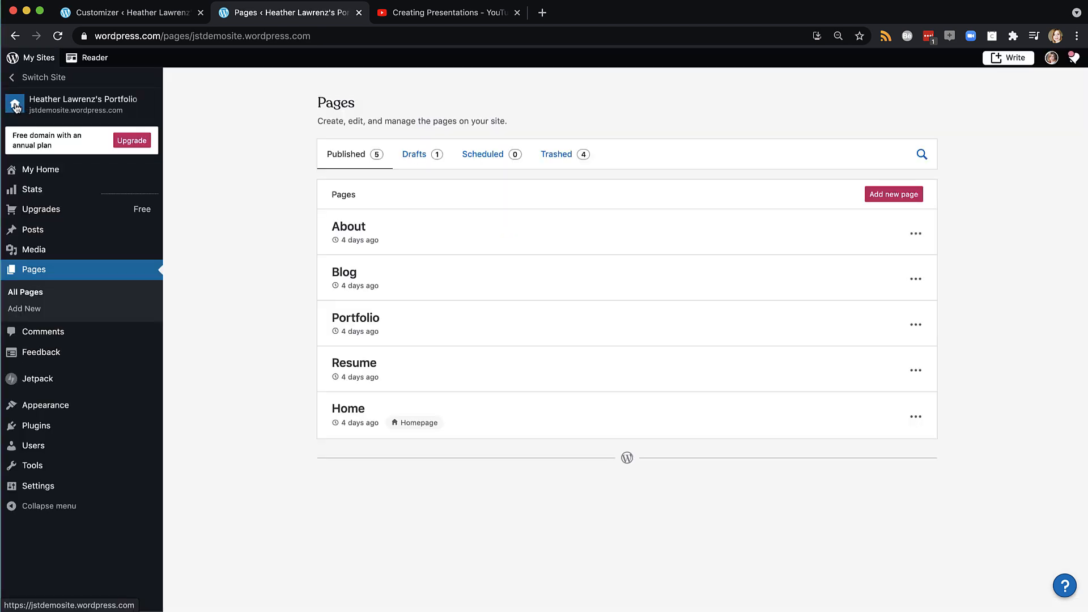
In the site's live view, open Writing under Portfolio in the menu to show its category archive
left_click(15, 105)
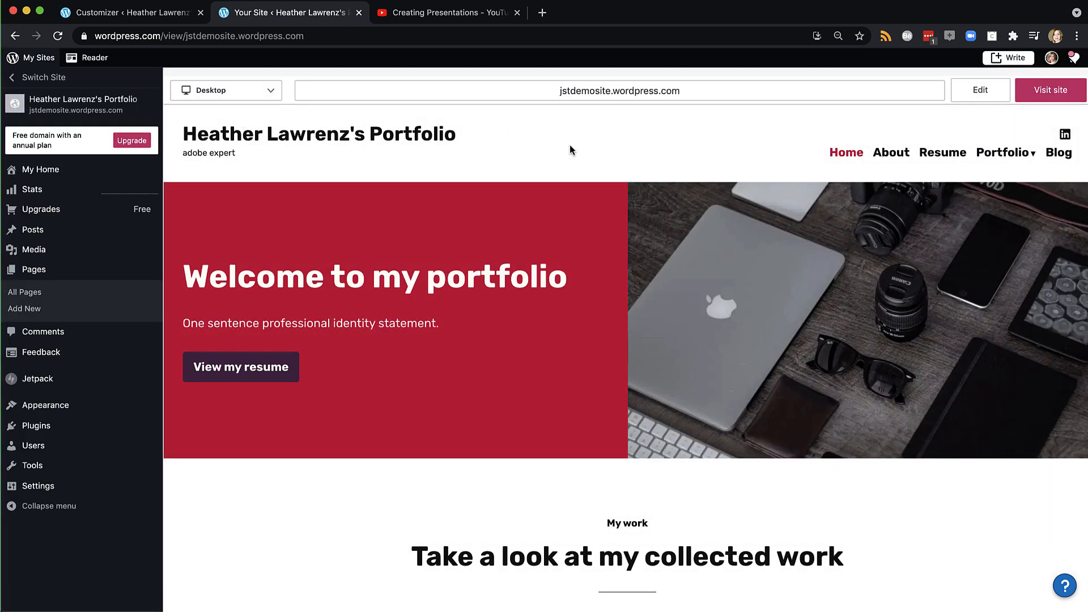
mouse_move(1034, 156)
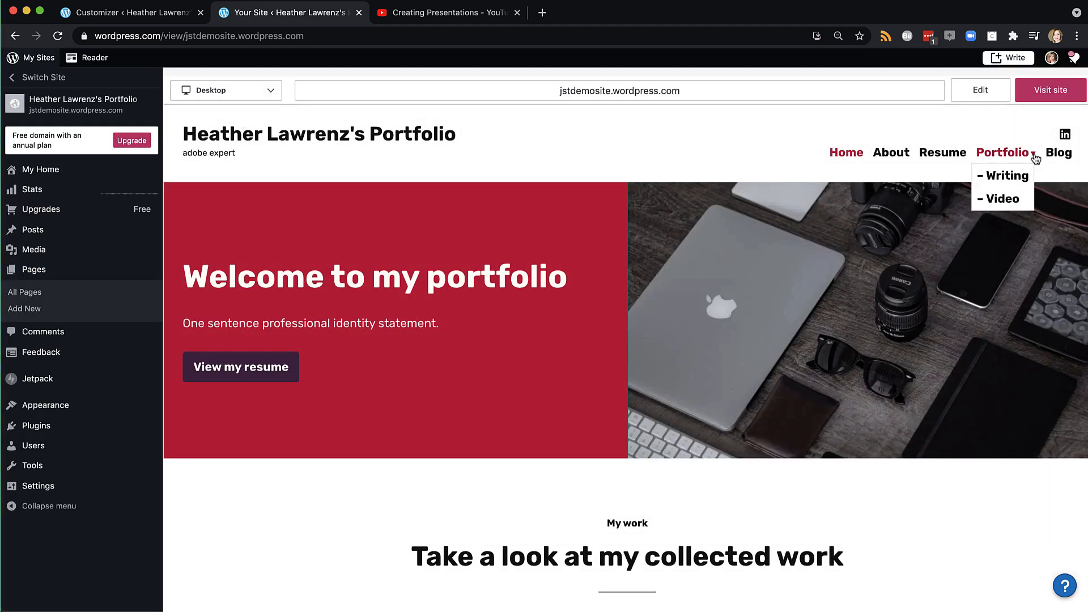
left_click(998, 177)
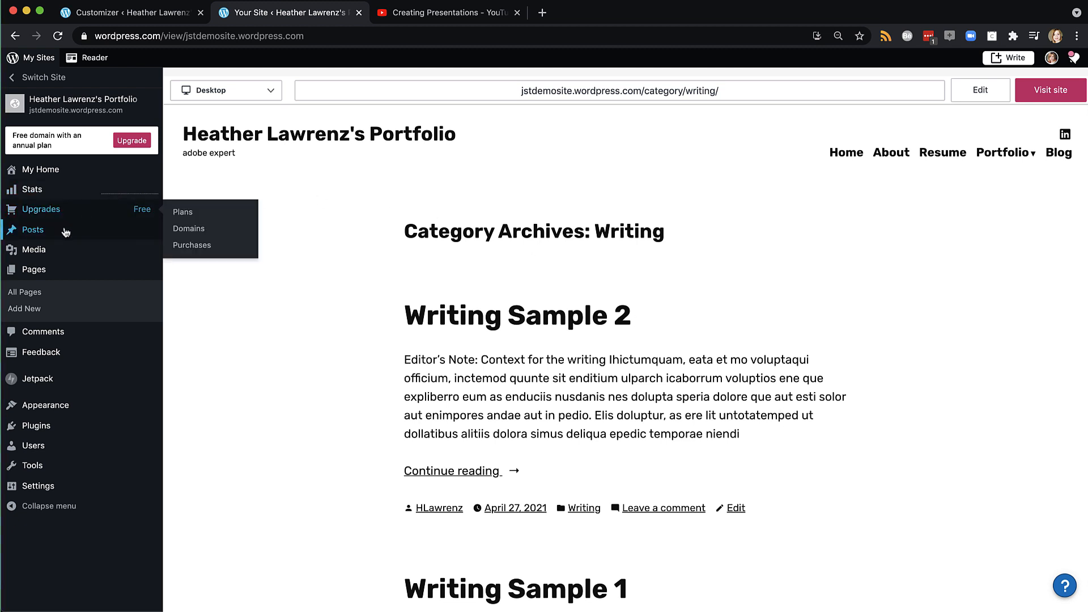
mouse_move(67, 235)
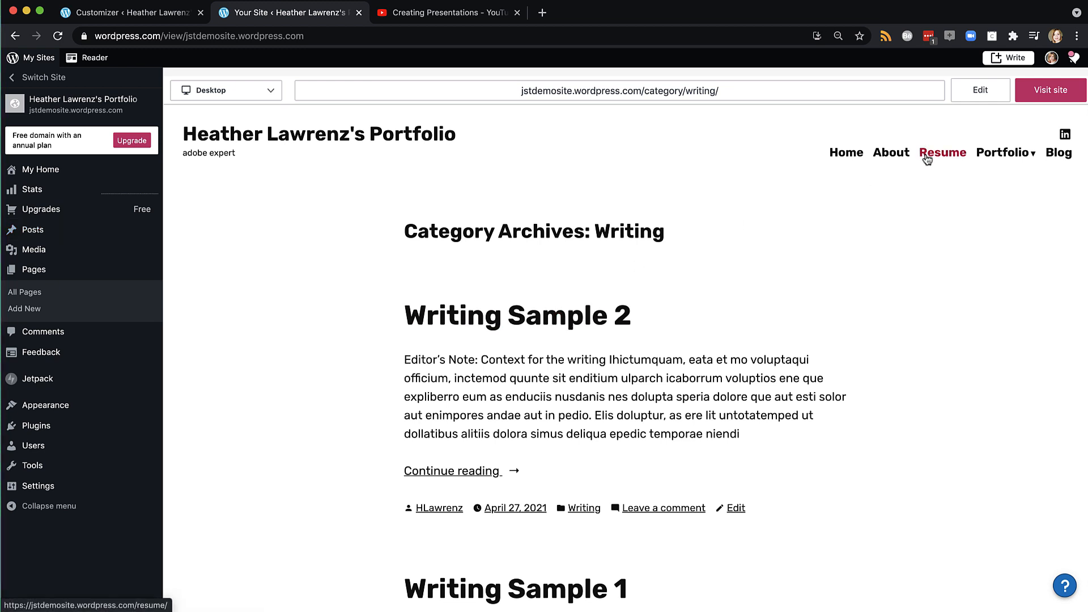
mouse_move(991, 159)
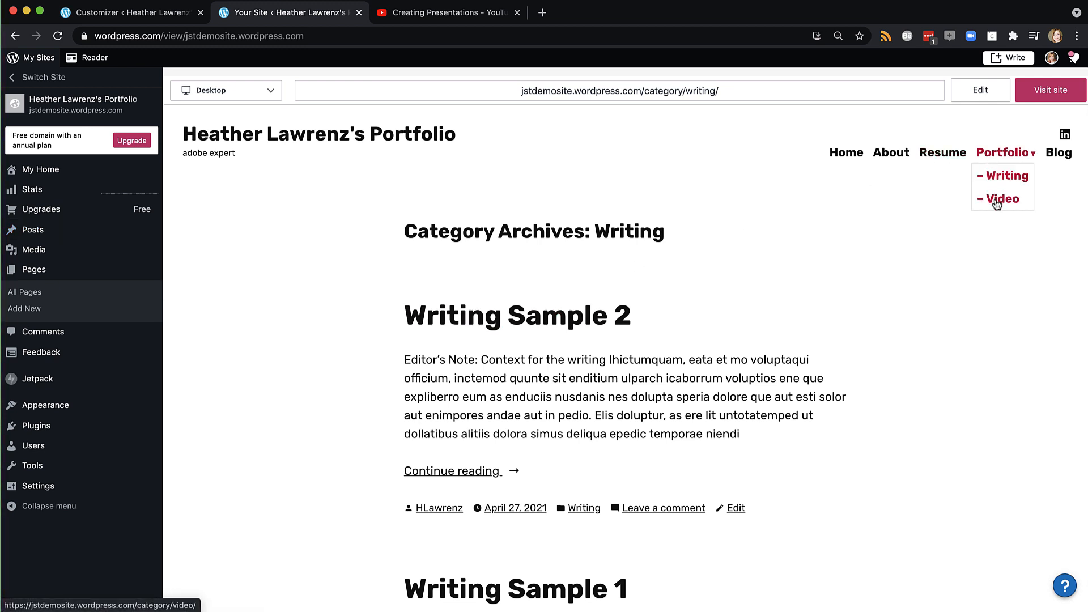
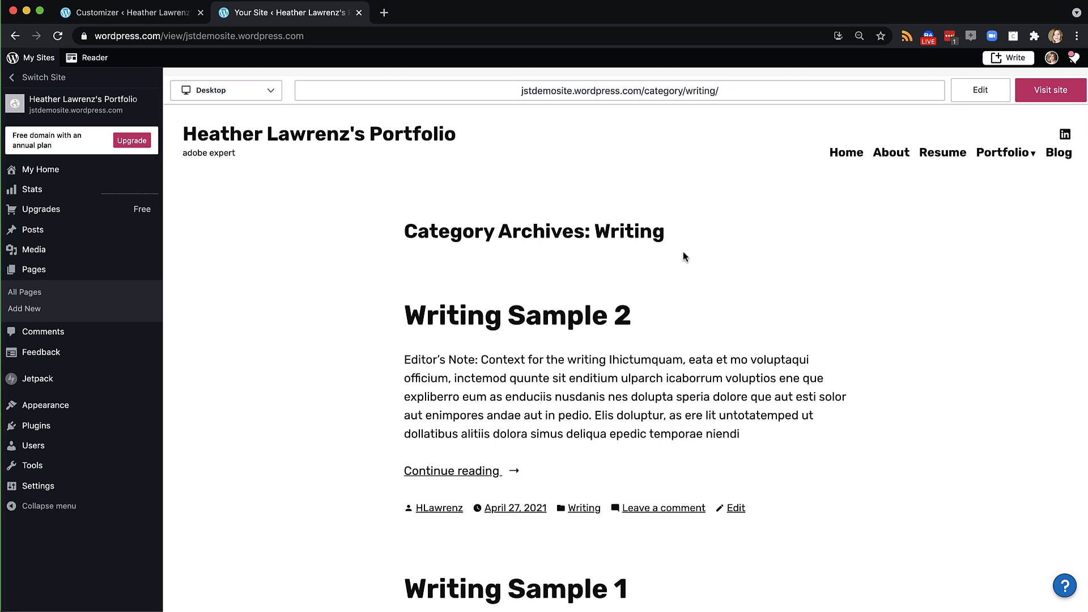
Go to the Blog page from the site menu and open it in the block editor
left_click(1051, 154)
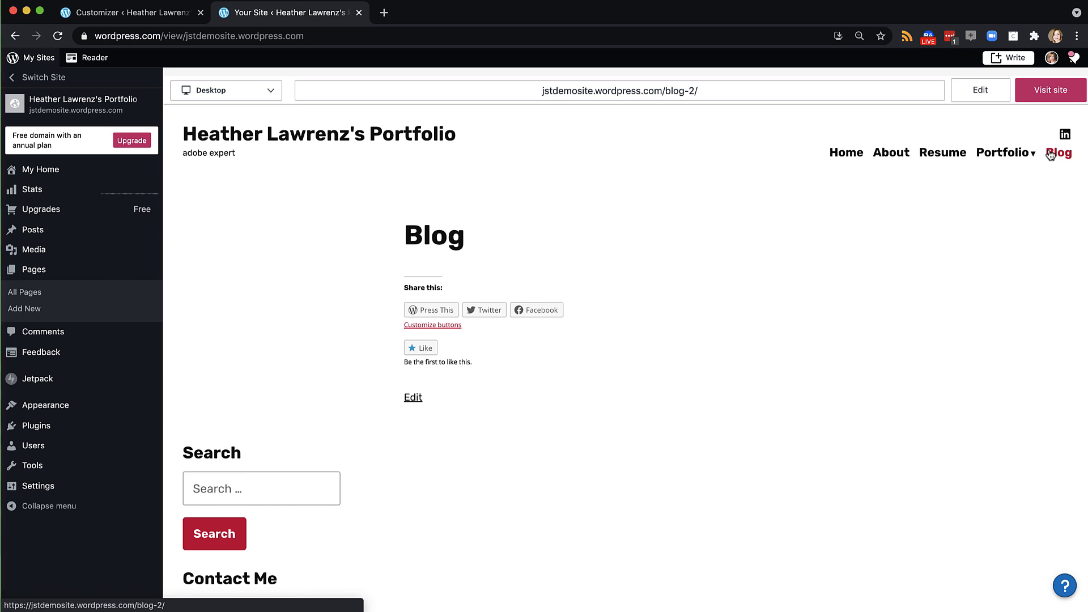
left_click(408, 398)
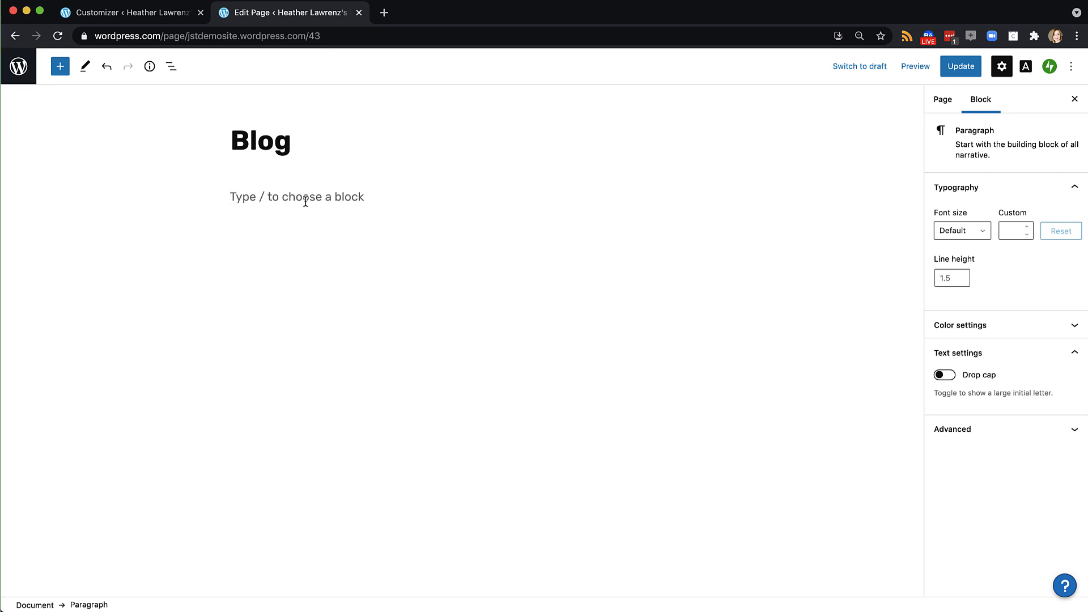
Add a level-4 heading 'Blog 1 headline' below the Blog page title
left_click(287, 138)
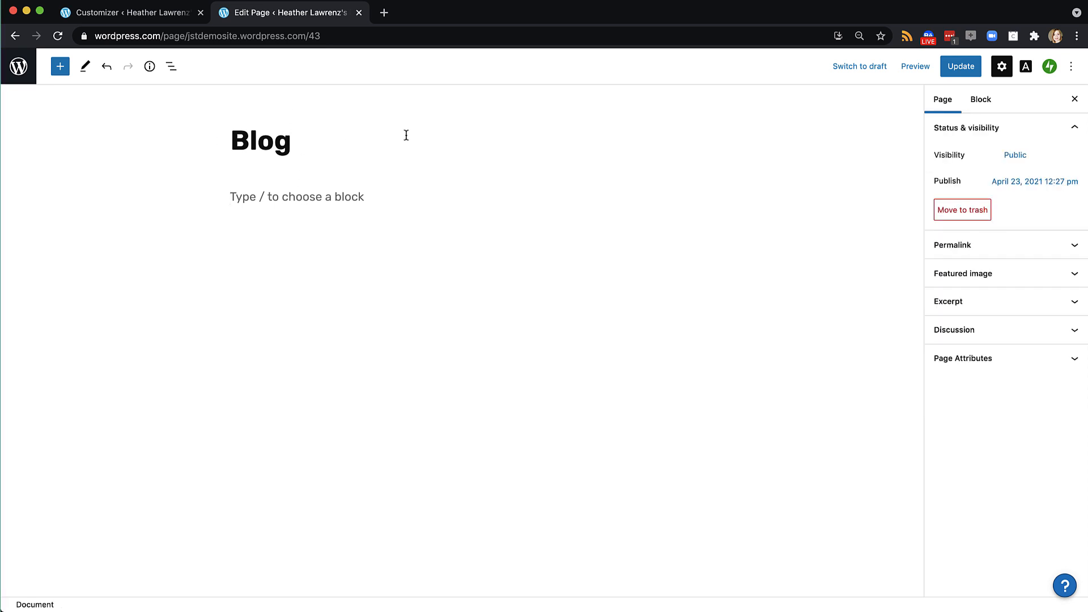
left_click(326, 202)
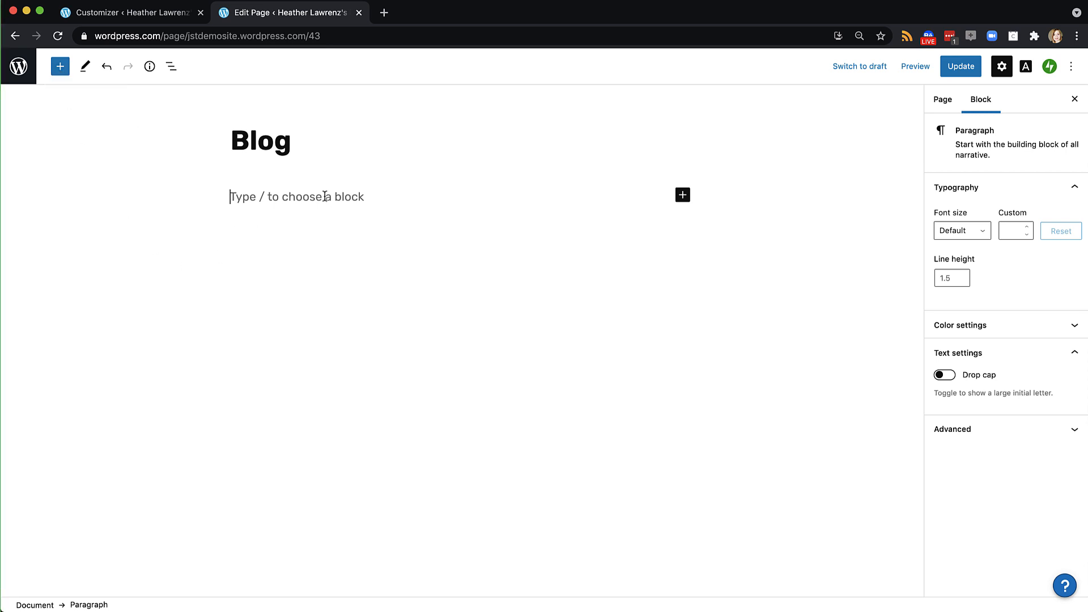
type("Blog 1 ")
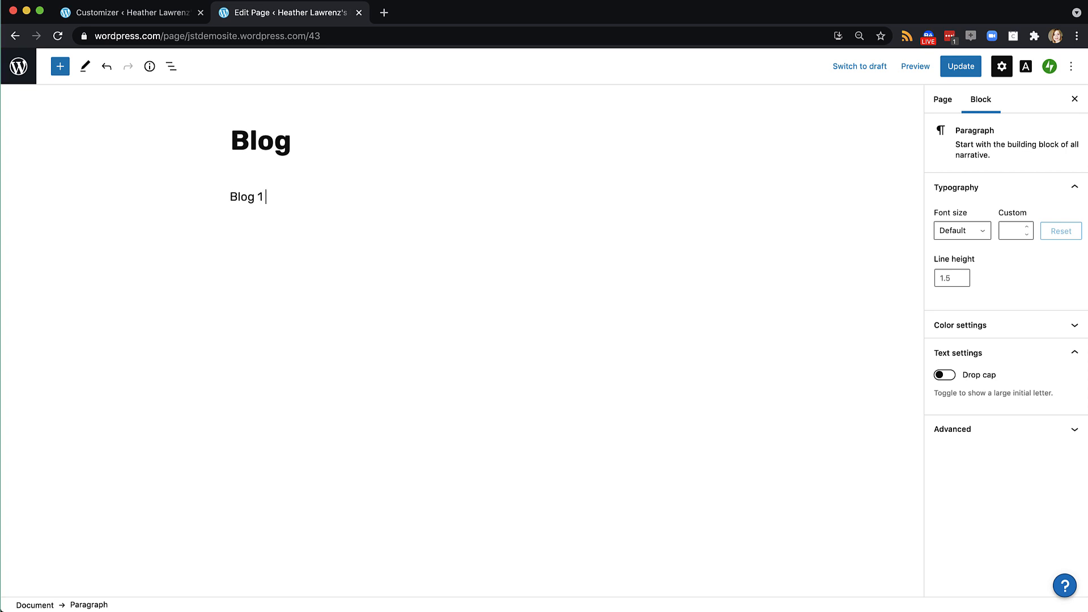
type("headline")
key("super+a")
left_click(245, 166)
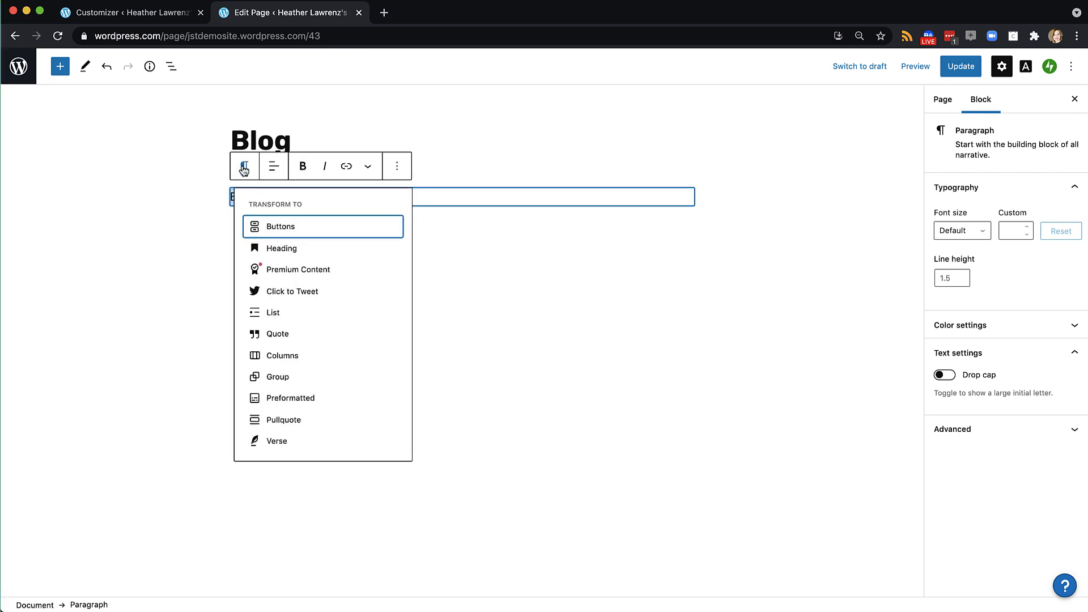
left_click(261, 247)
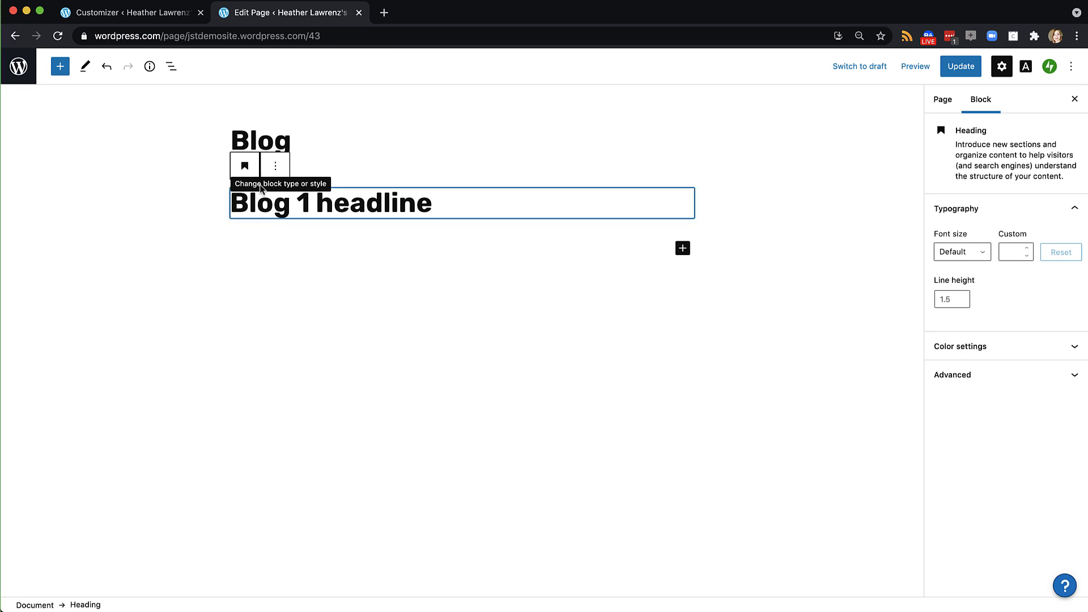
left_click_drag(449, 202, 209, 202)
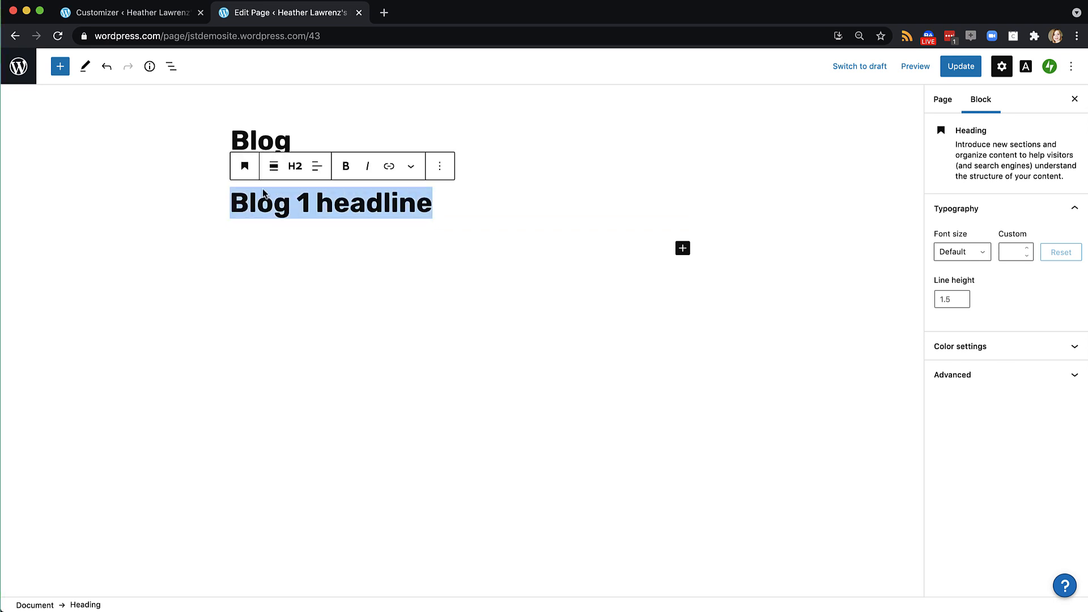
left_click(295, 170)
left_click(381, 202)
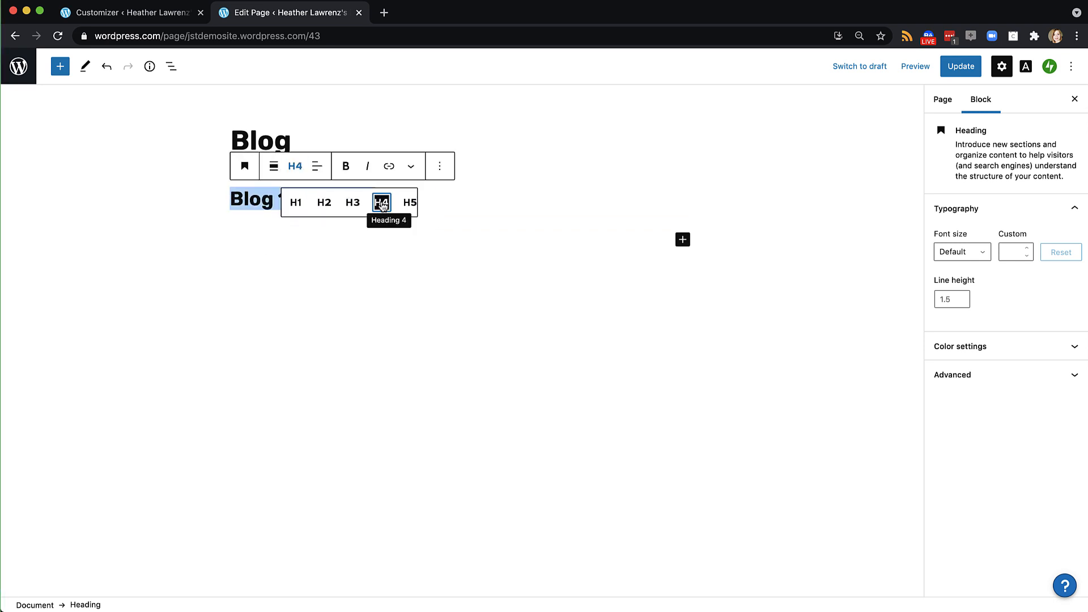
Paste the story text copied from the Word document under the Blog 1 headline
left_click(682, 240)
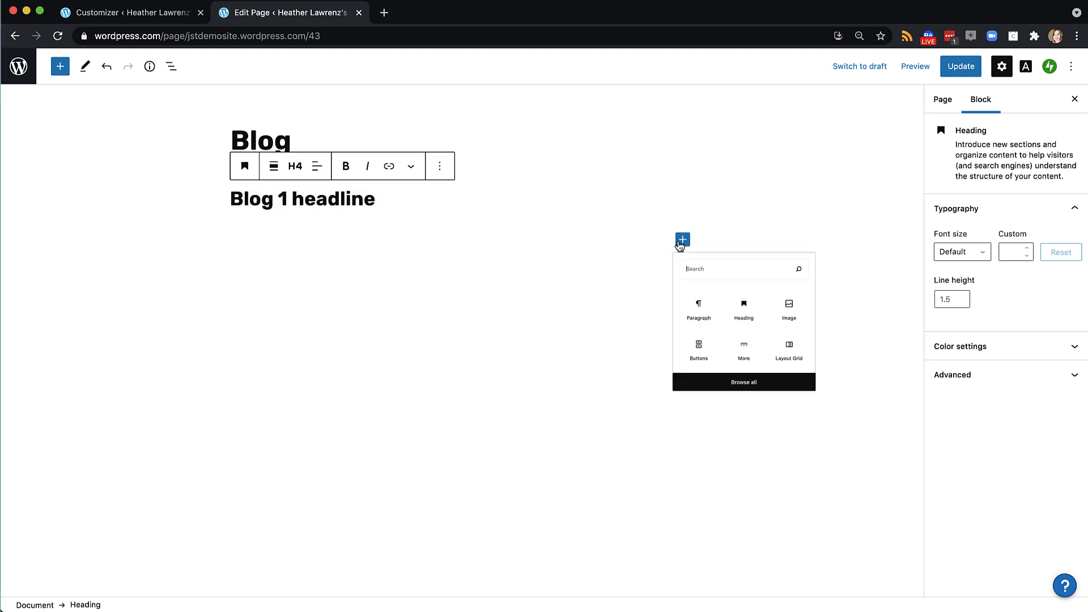
left_click(705, 345)
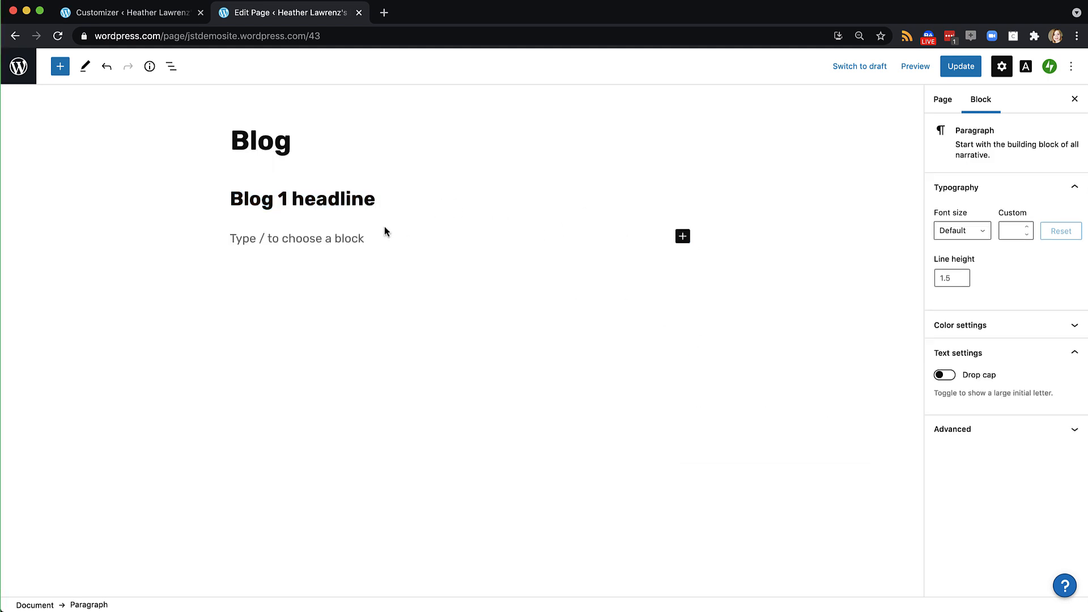
key("BackSpace")
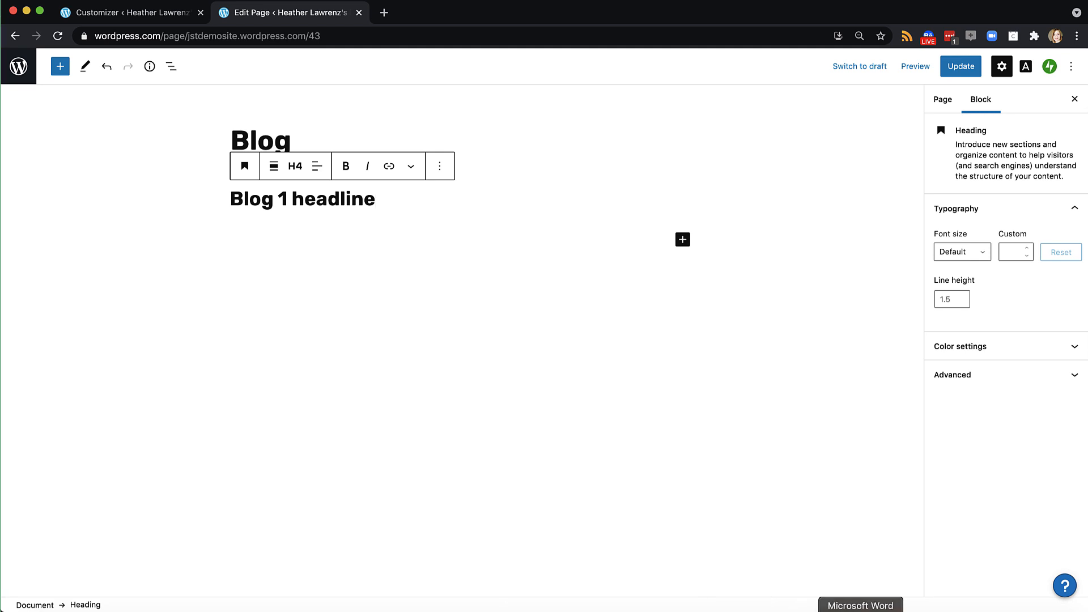
left_click(860, 610)
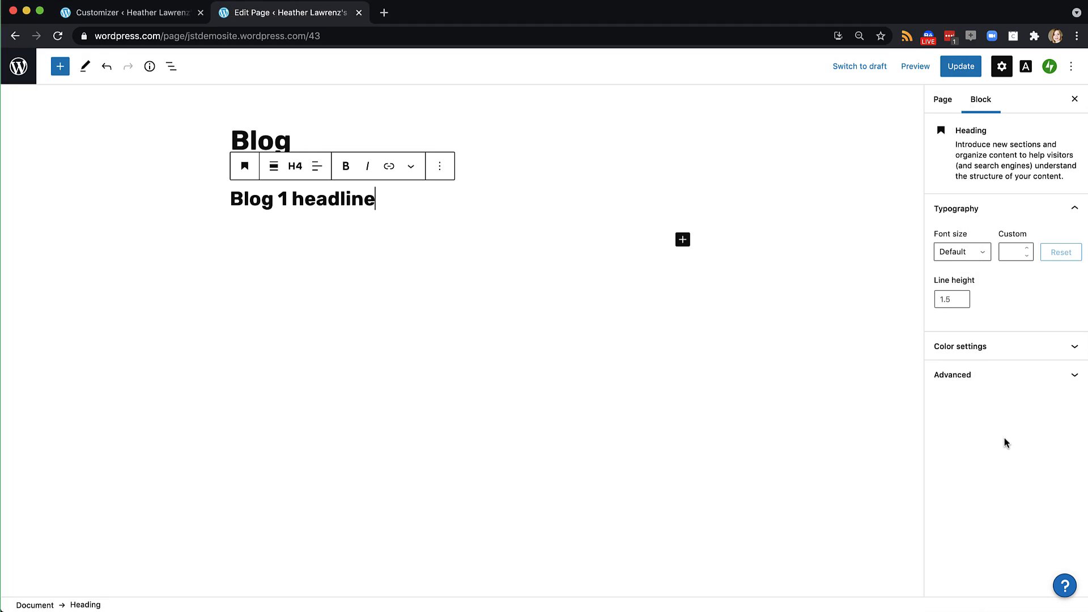
left_click(1007, 443)
key("Return")
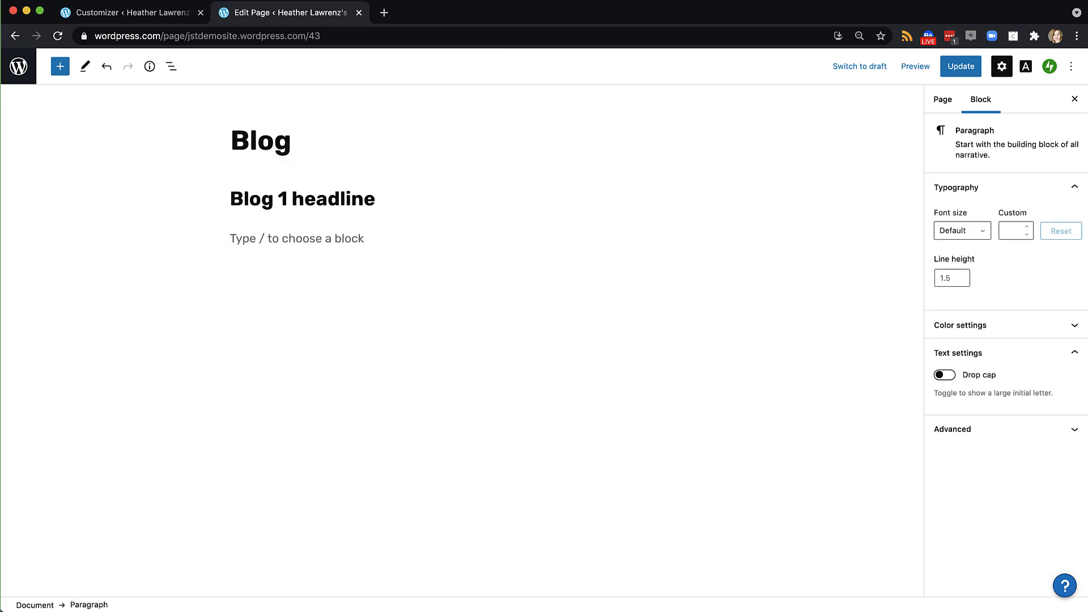
key("super+v")
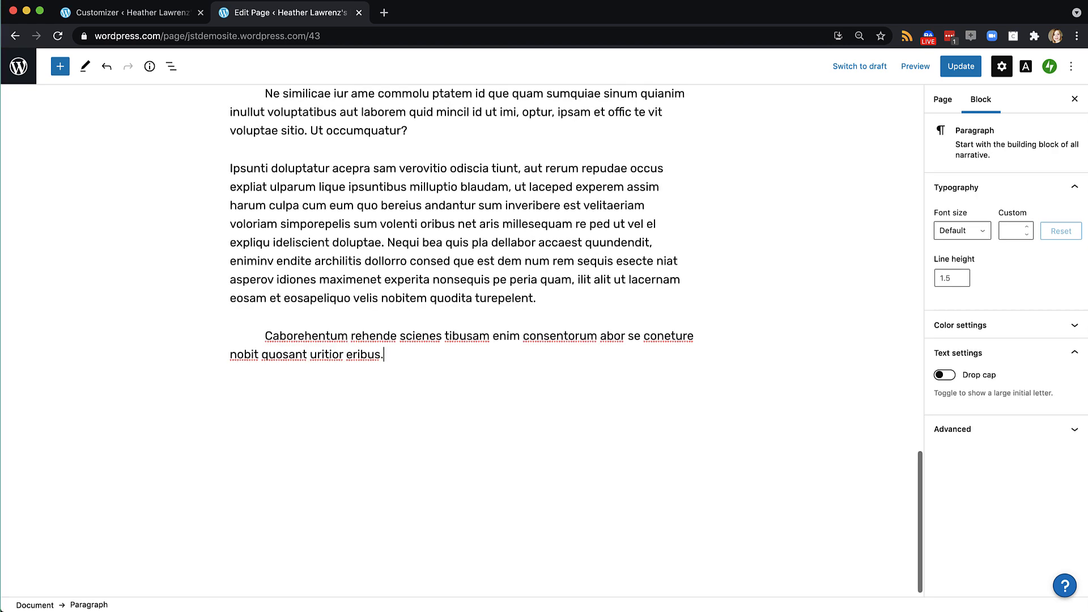
scroll(461, 340, "up", 15)
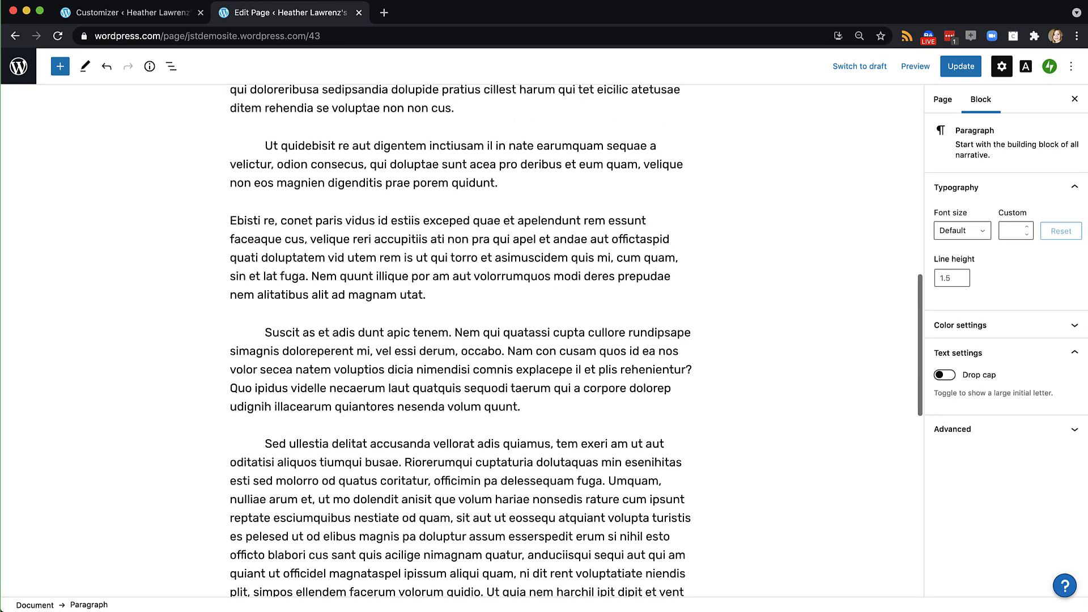
scroll(461, 340, "down", 20)
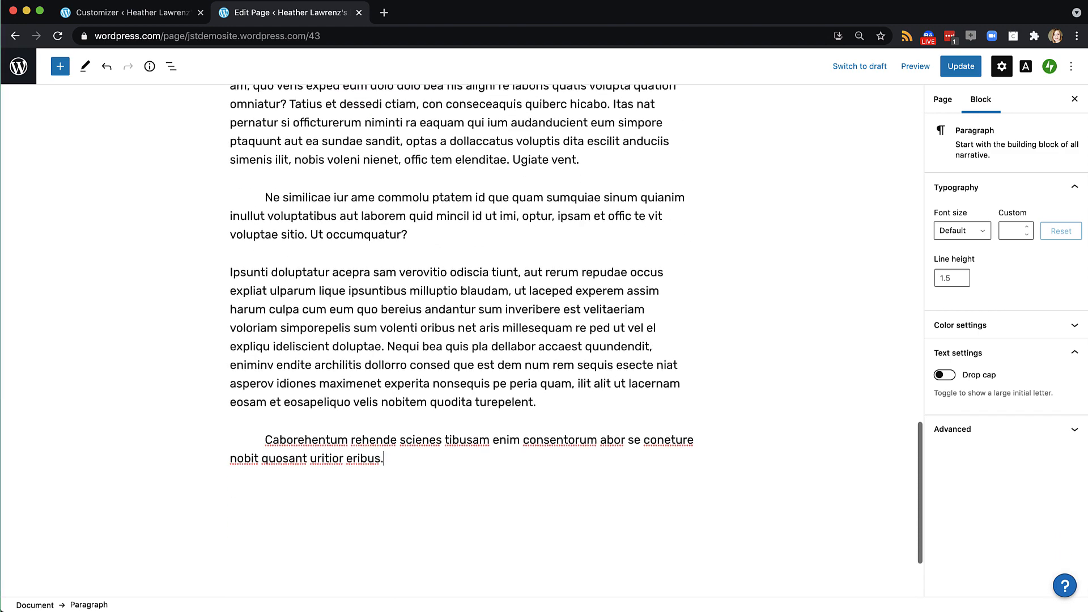
Add a 'Blog 2 headline' heading after the story text
key("Return")
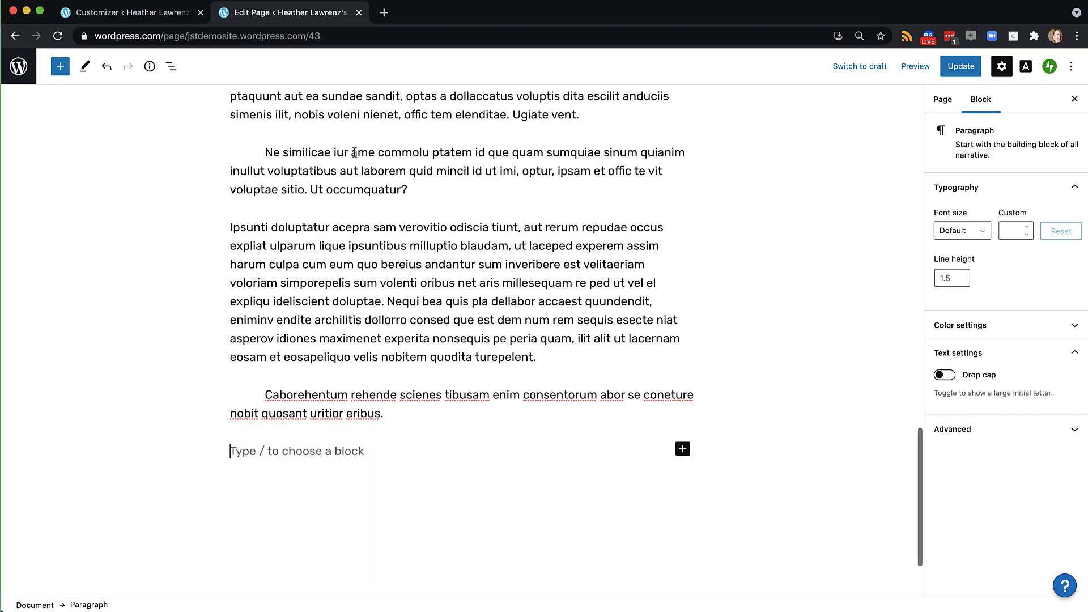
type("Blog 2")
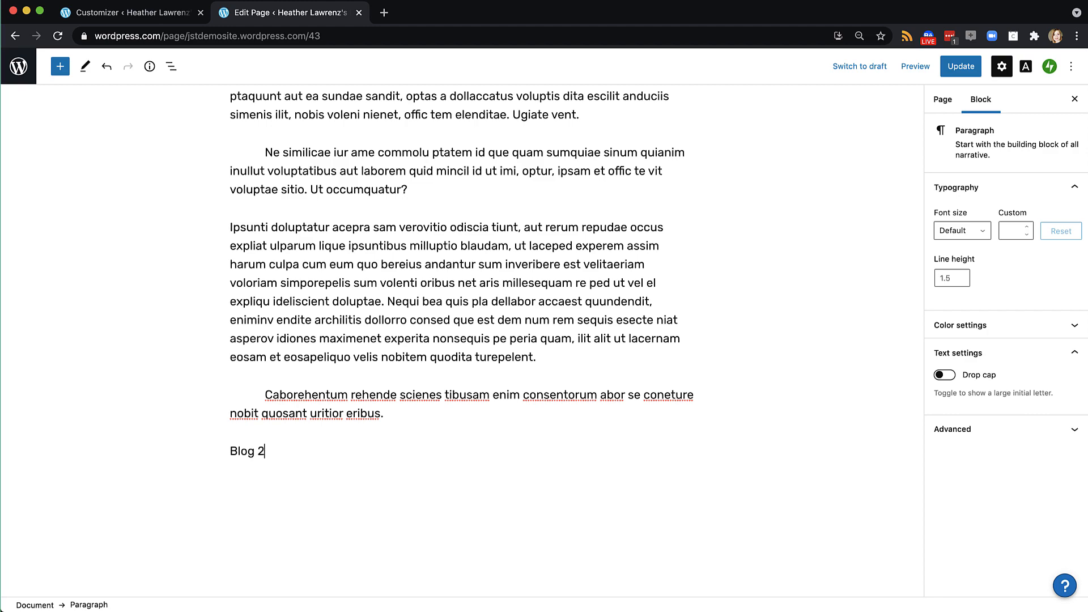
type(" headline")
key("super+a")
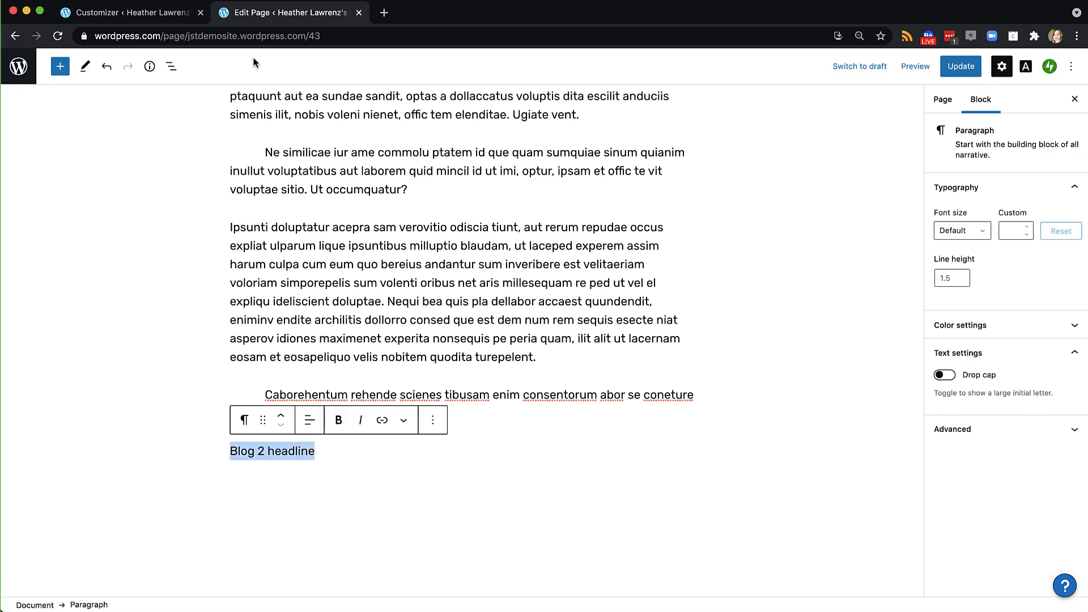
left_click(244, 420)
left_click(294, 164)
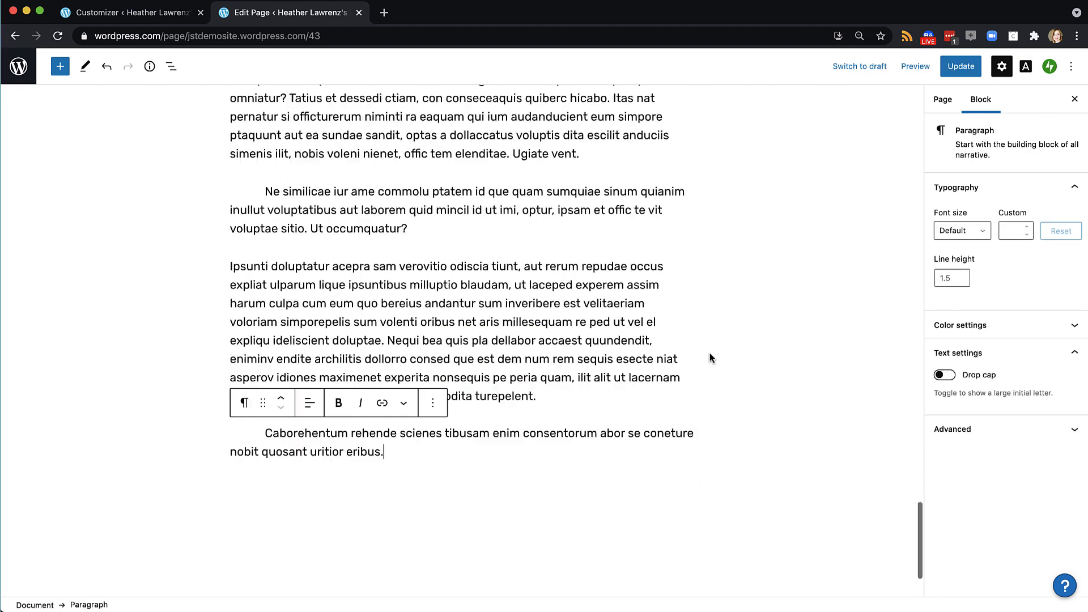
scroll(645, 359, "up", 15)
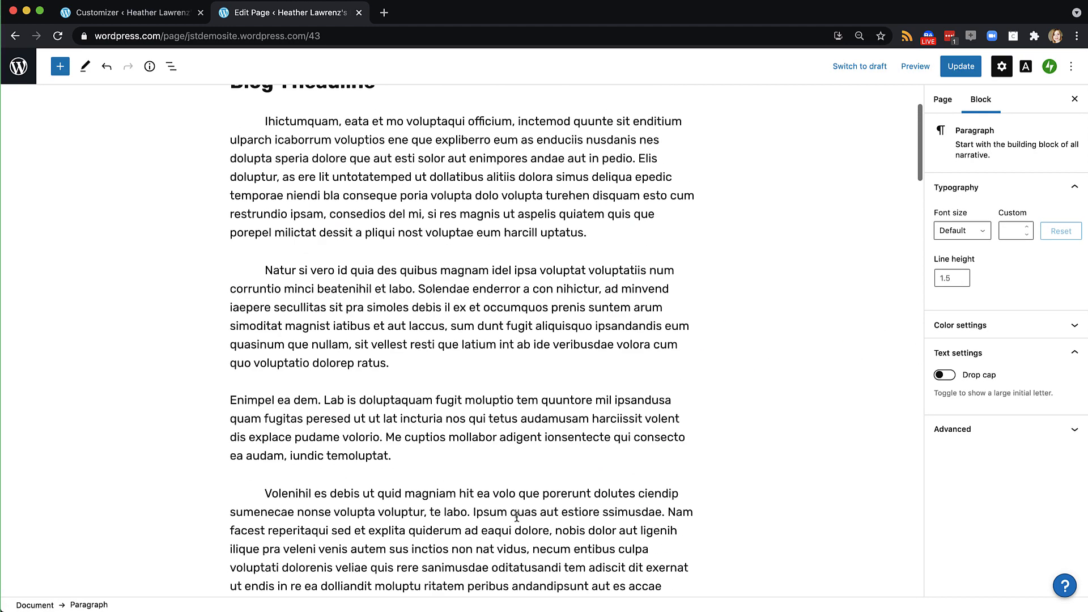
Close the block library and update the Blog page
left_click(60, 66)
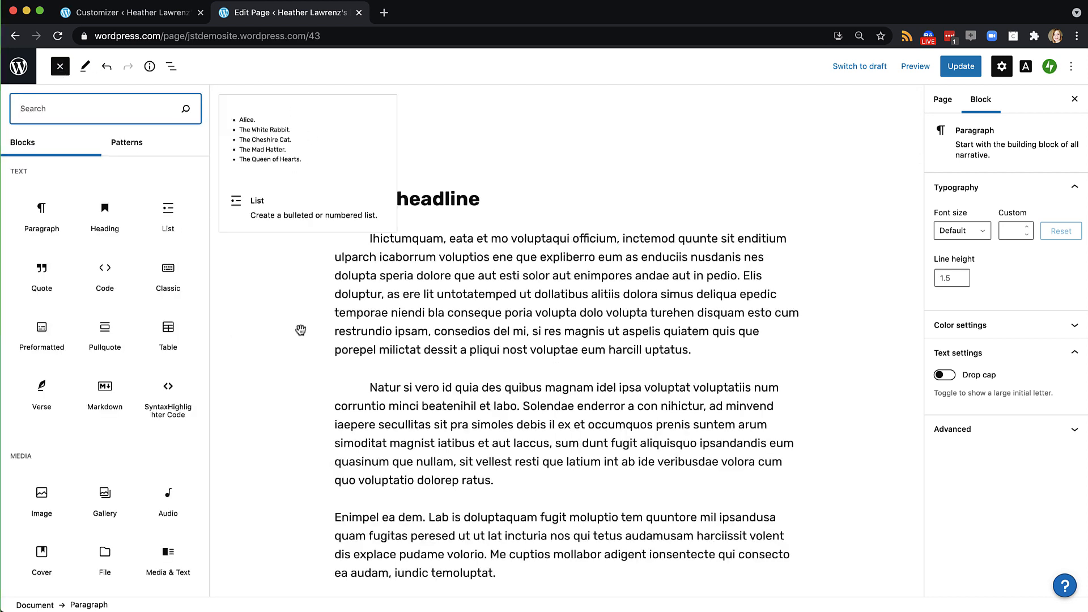
mouse_move(99, 250)
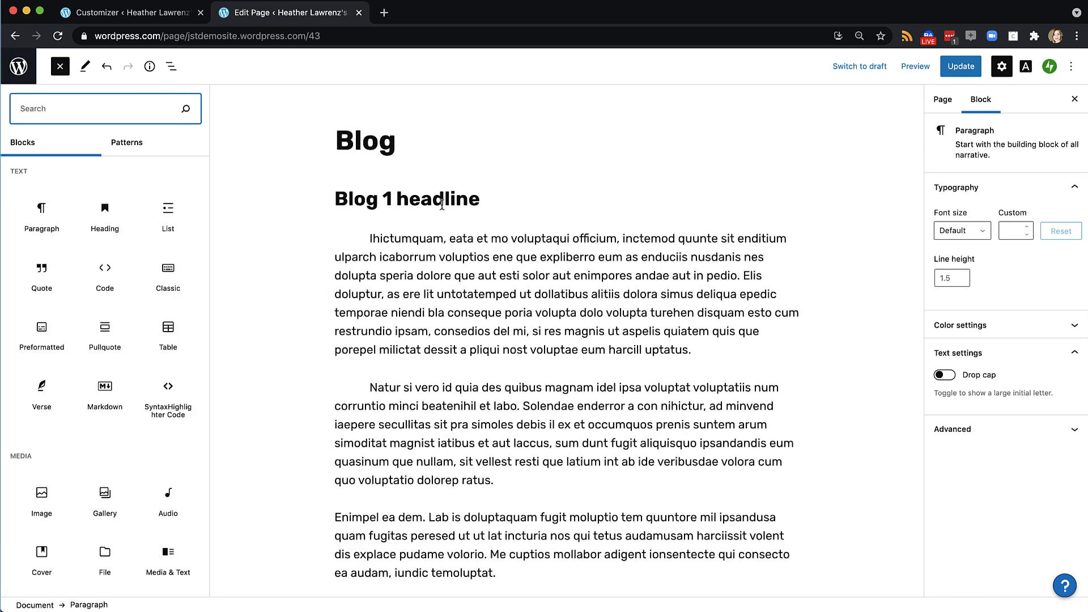
left_click(445, 239)
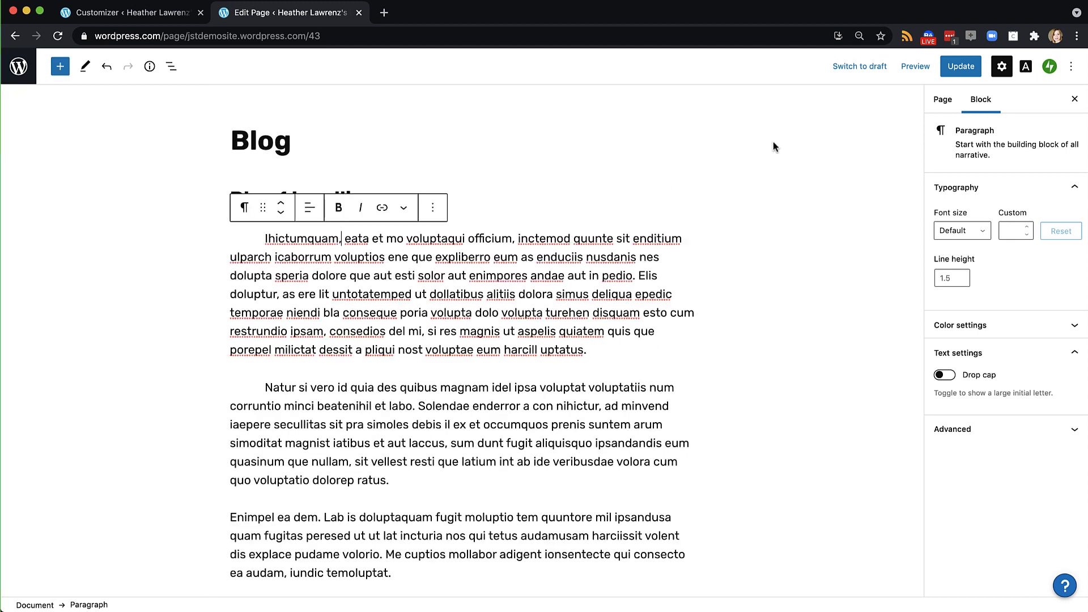
left_click(961, 66)
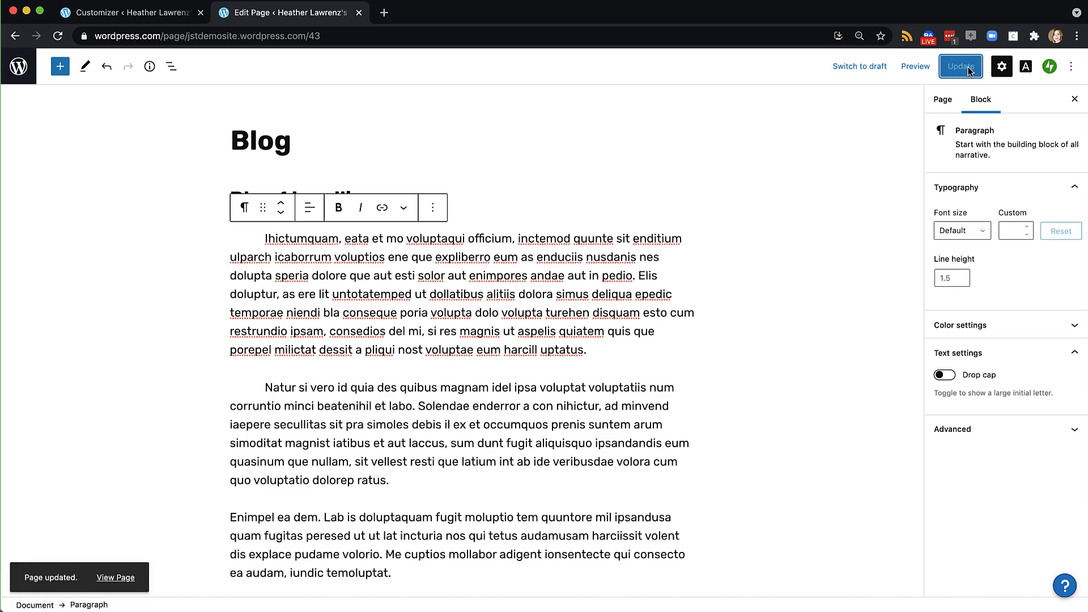
Preview the Blog page and scroll through its headlines and text
left_click(914, 66)
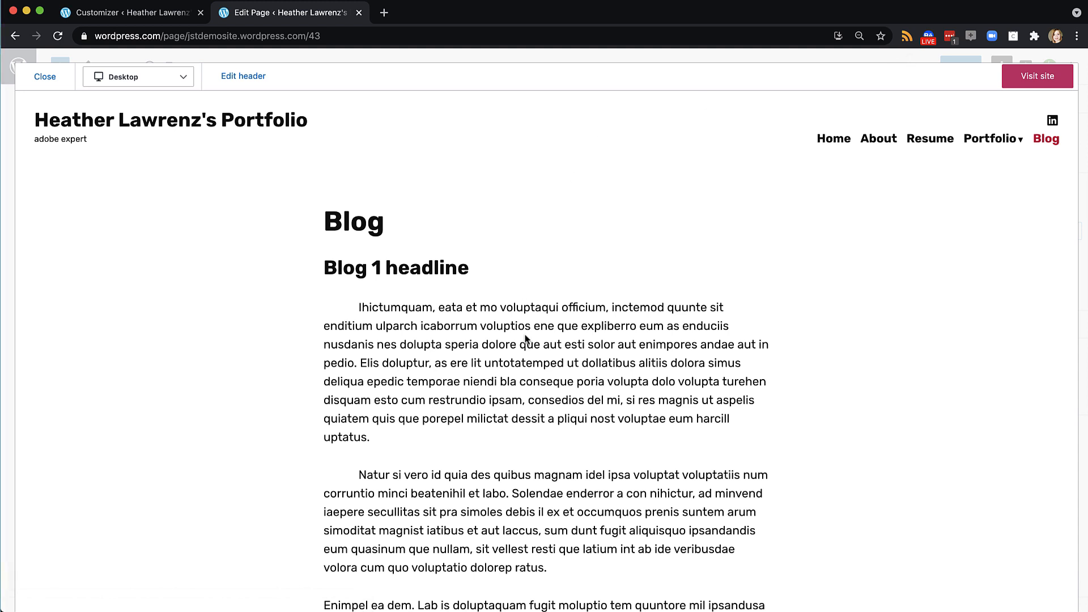
scroll(526, 338, "down", 6)
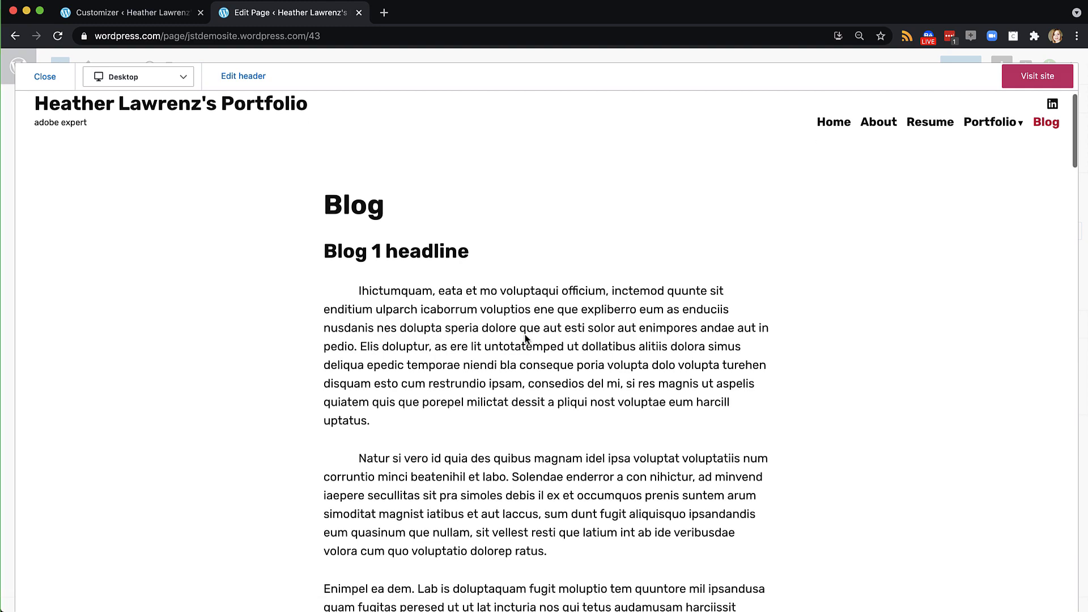
scroll(525, 335, "down", 15)
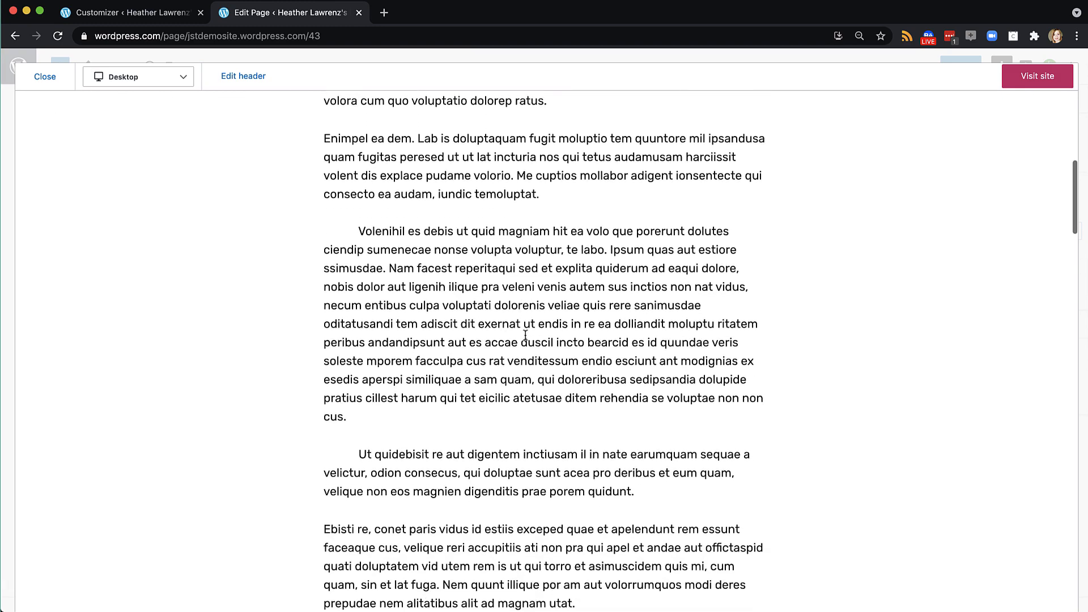
scroll(525, 339, "down", 12)
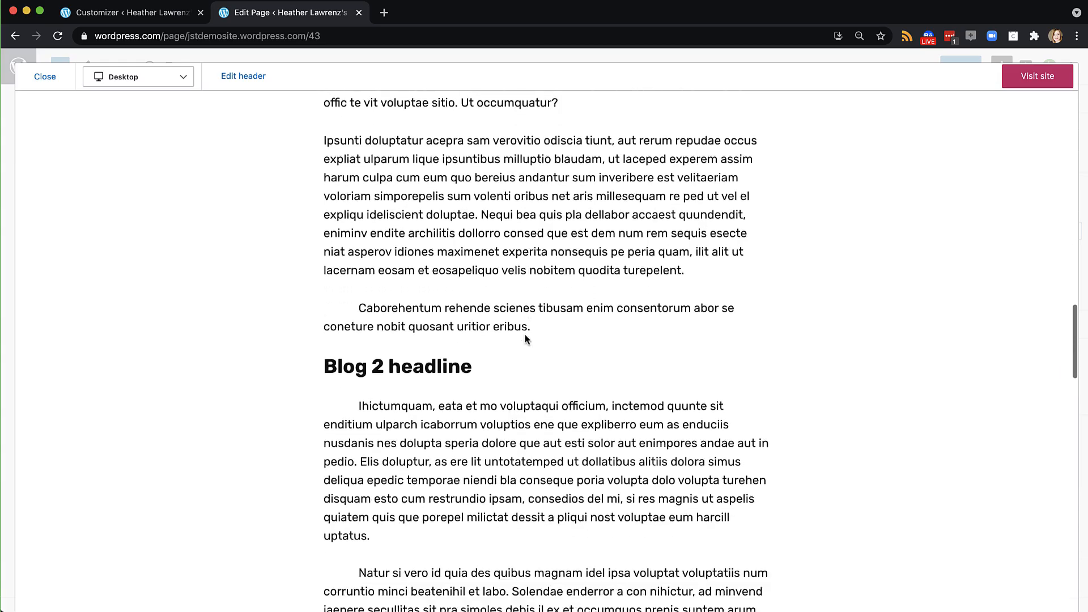
scroll(525, 335, "down", 10)
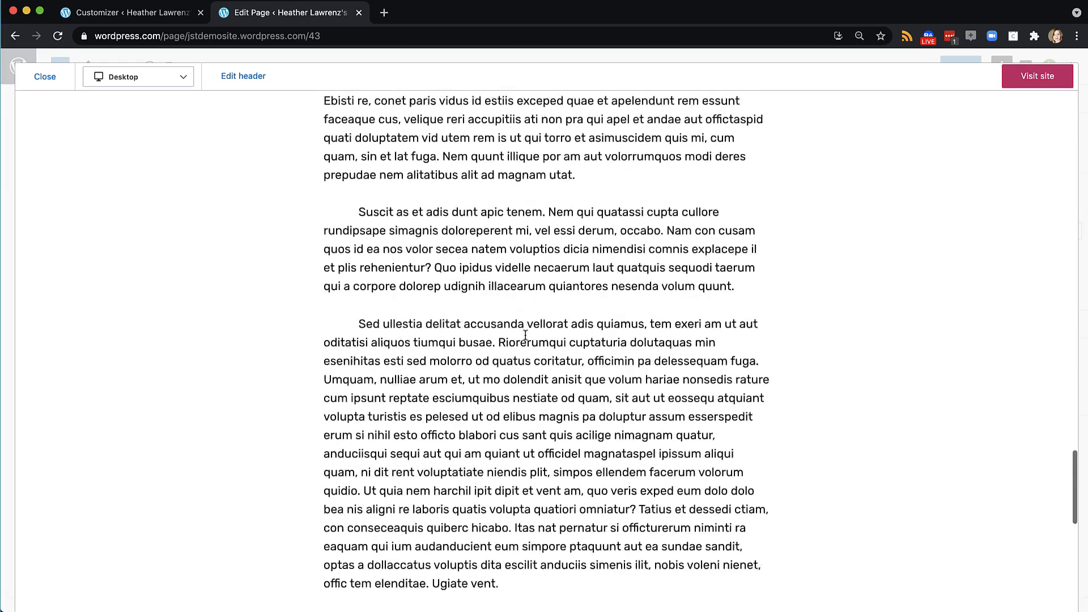
scroll(525, 335, "up", 20)
scroll(525, 336, "up", 10)
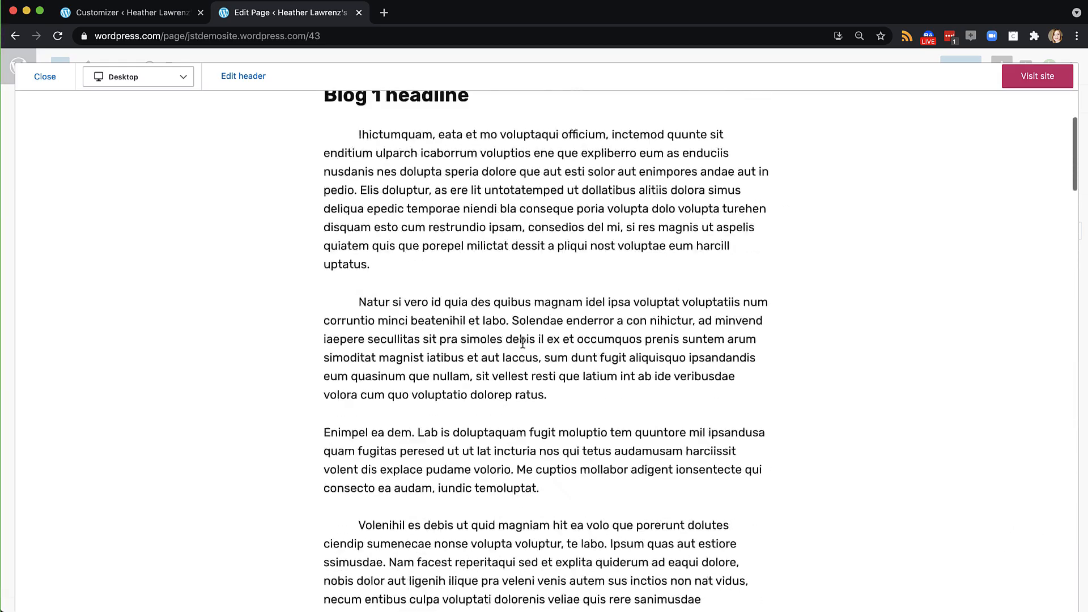
Check the Portfolio > Writing archive, return to the Blog page, and close the preview
mouse_move(990, 139)
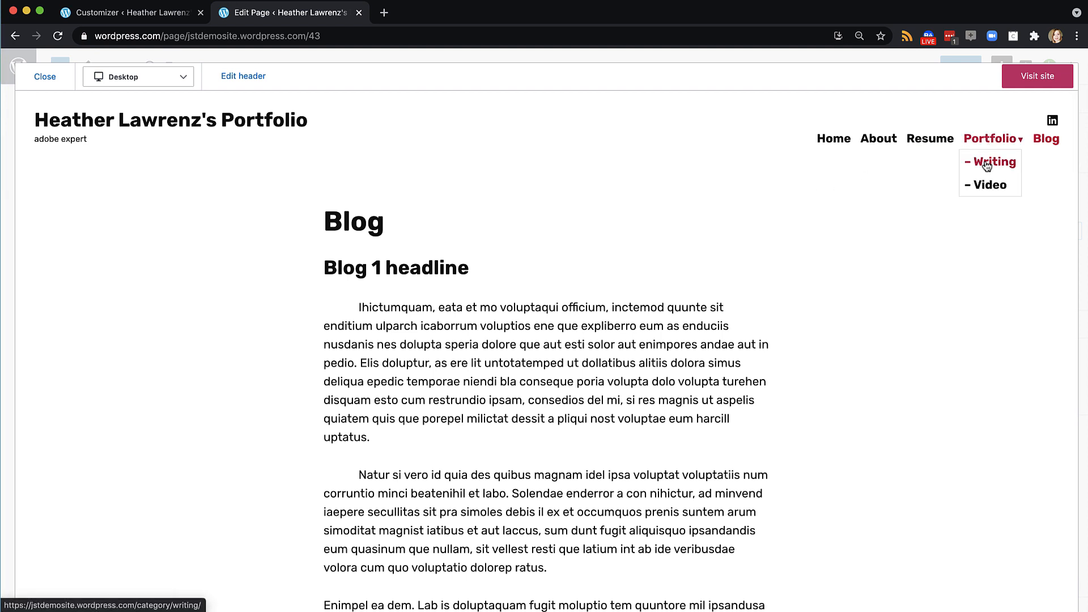
left_click(987, 165)
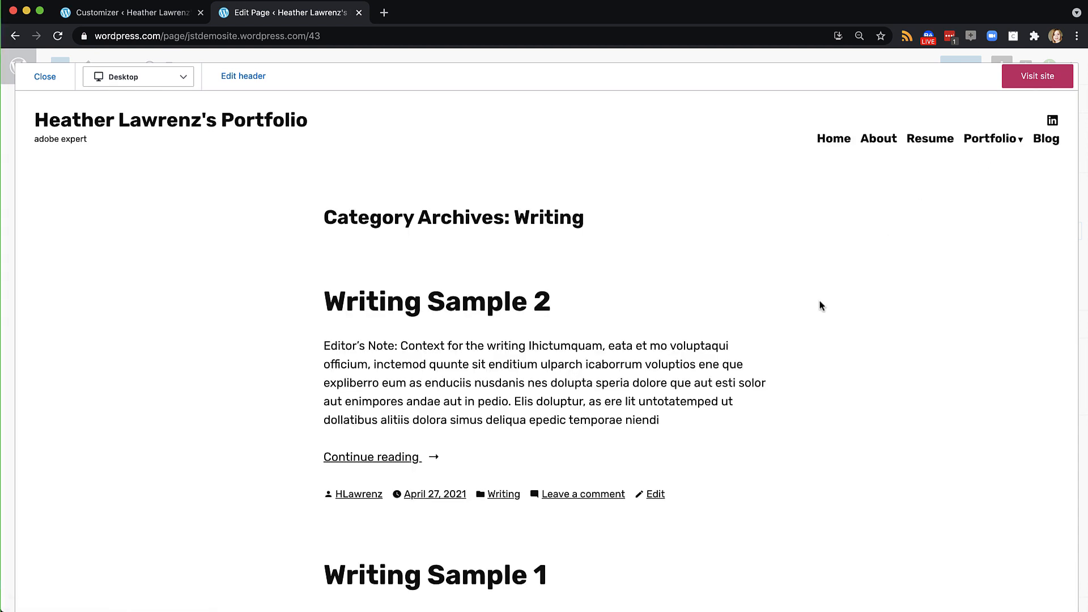
scroll(812, 314, "down", 4)
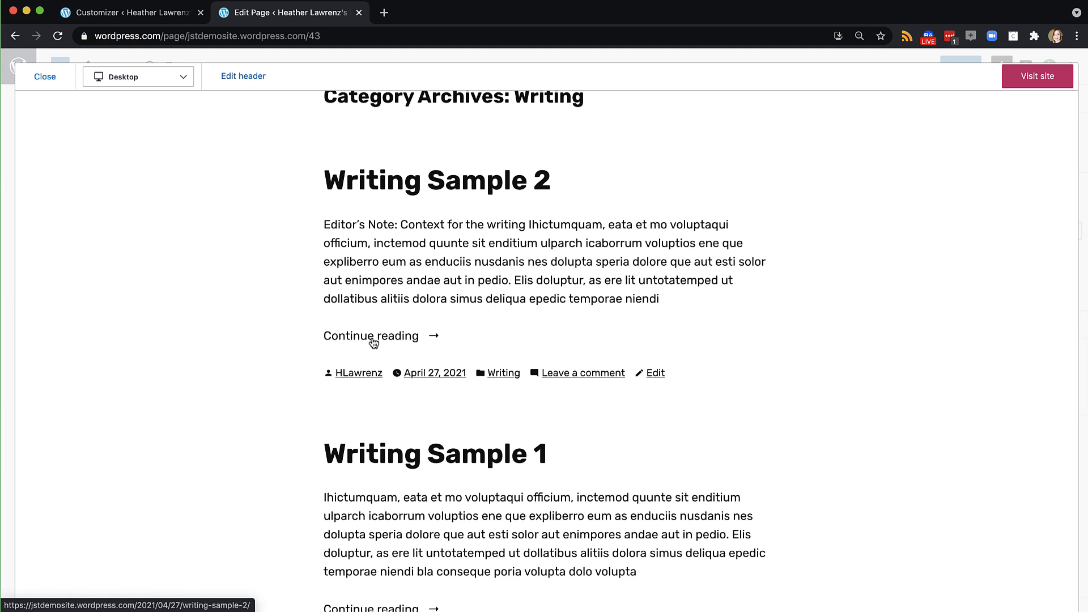
scroll(372, 343, "up", 3)
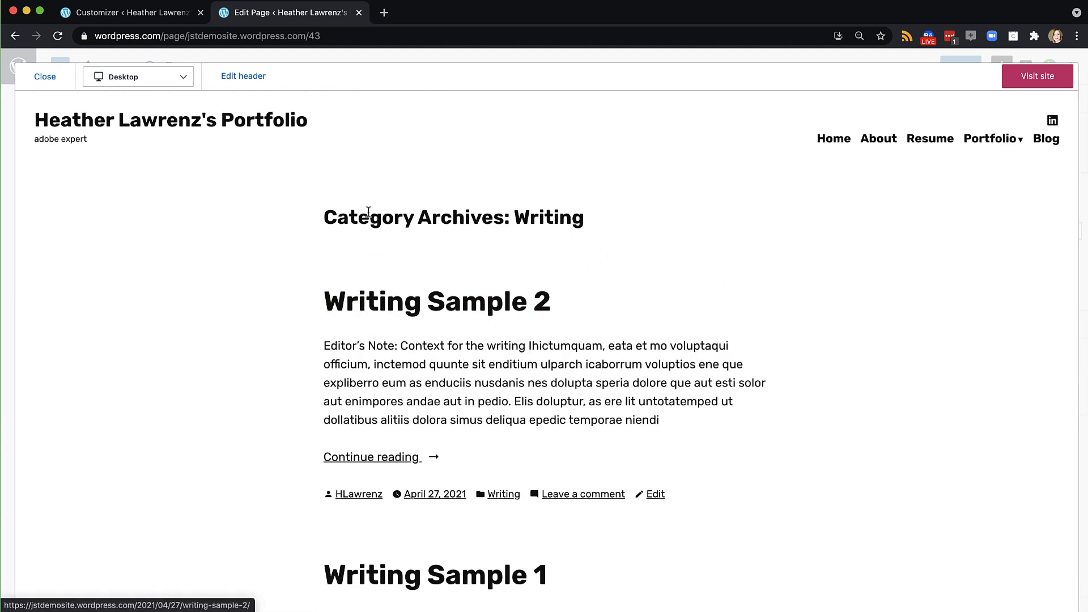
left_click(1045, 142)
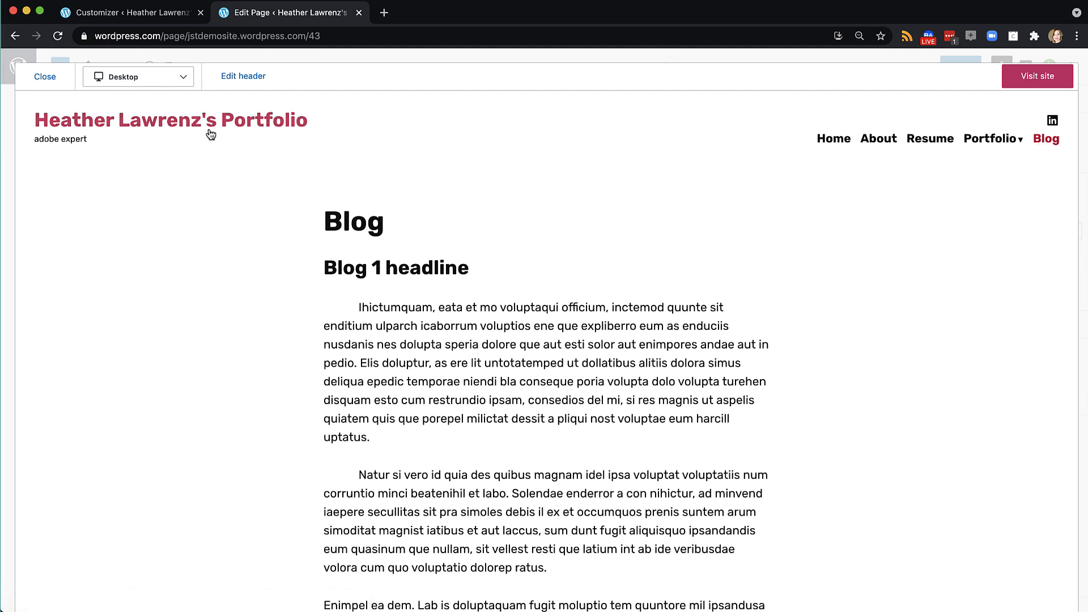
left_click(41, 79)
Create a new post titled 'Blog 1' with the pasted blog text as its body
left_click(18, 68)
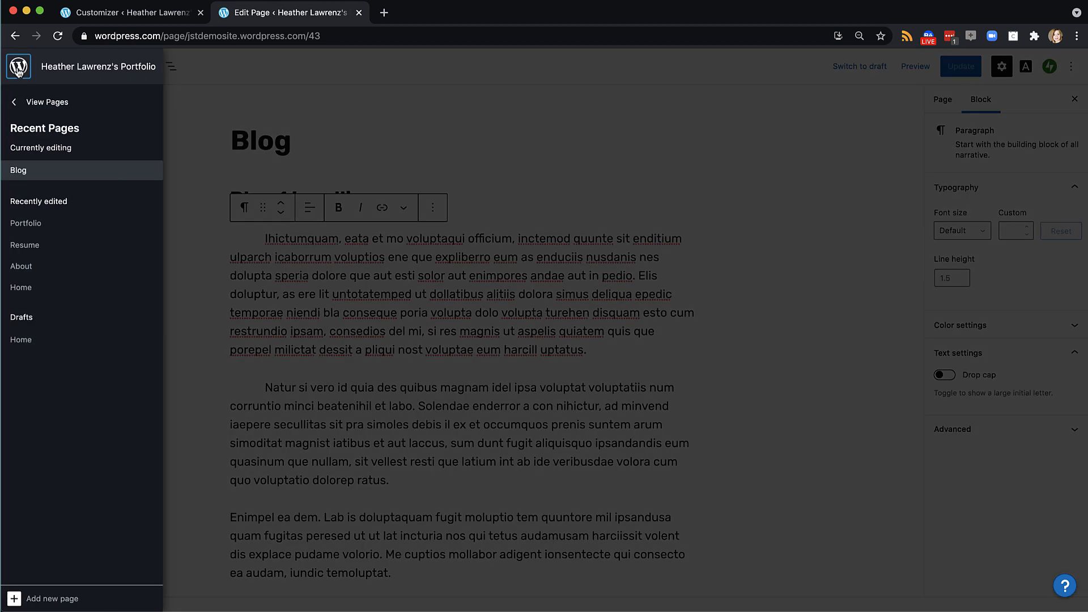
left_click(20, 106)
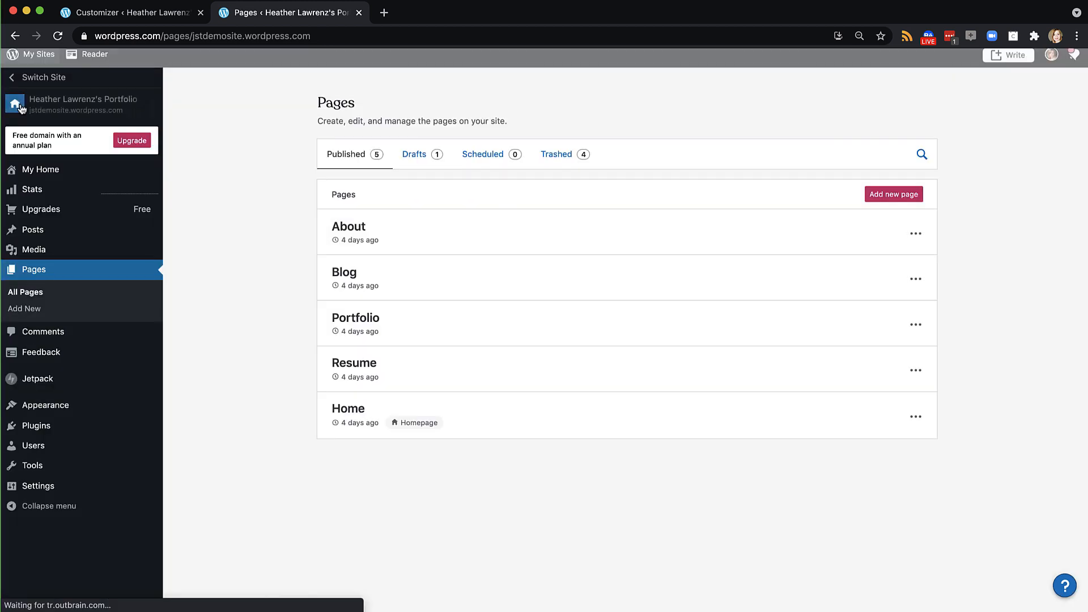
mouse_move(42, 230)
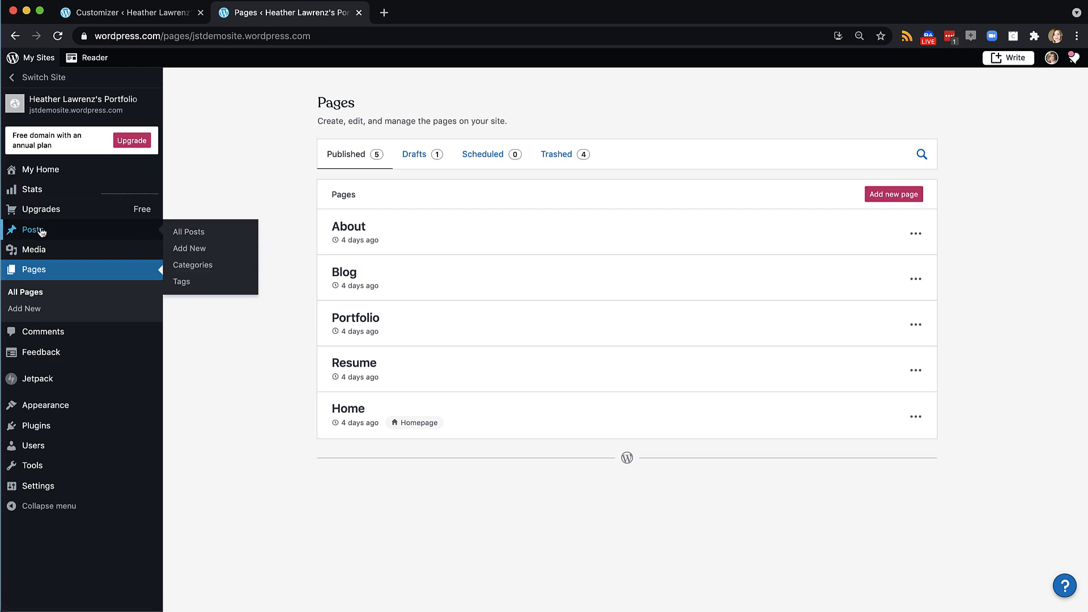
left_click(198, 252)
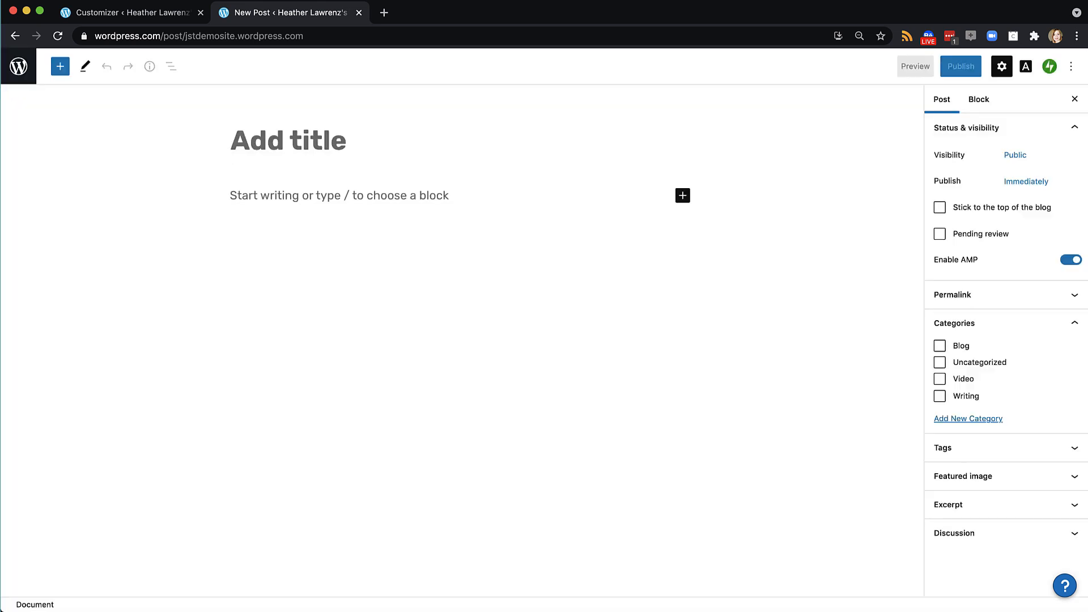
type("Blog 1")
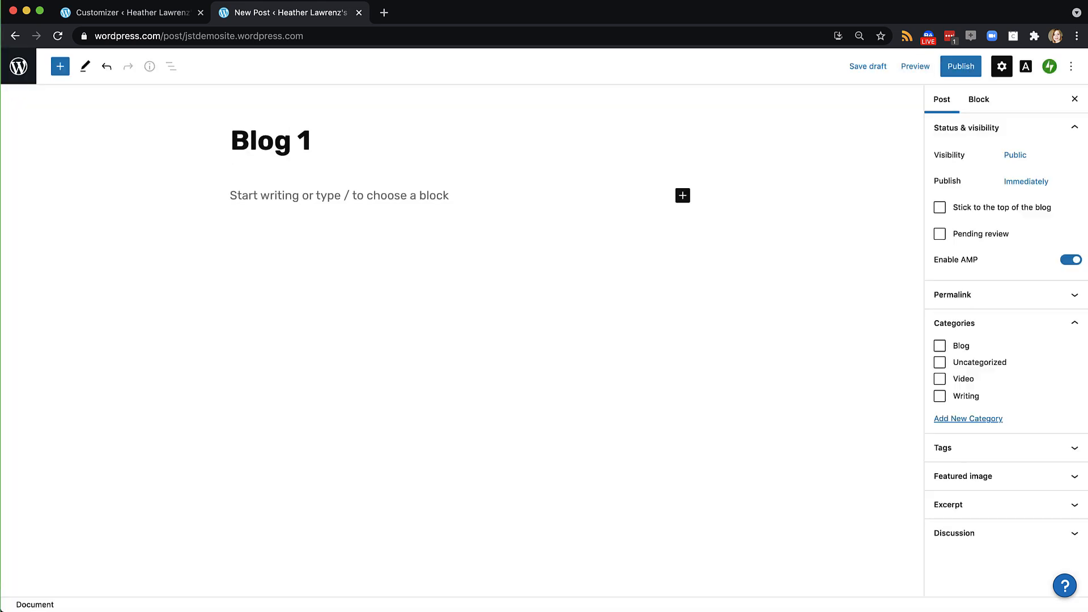
left_click(359, 196)
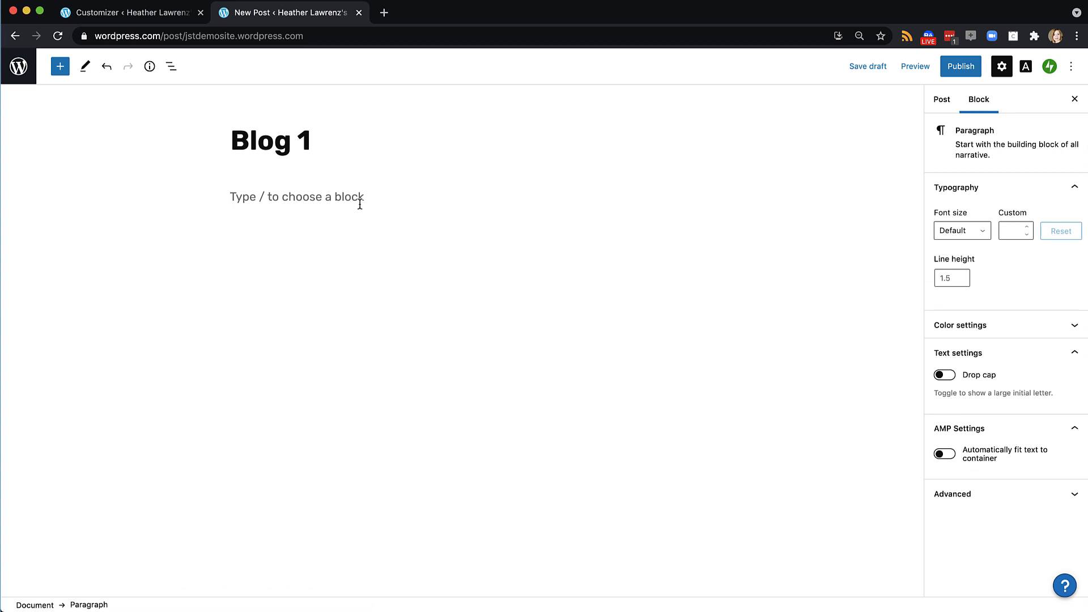
key("super+v")
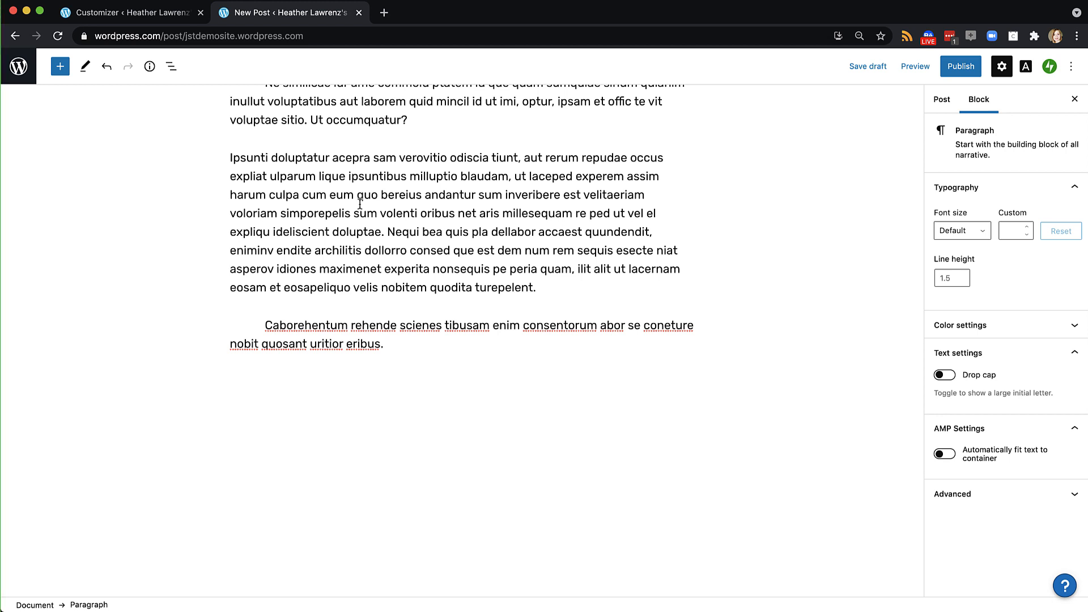
File Blog 1 under the Blog category, publish it, and go to the Posts list
left_click(937, 101)
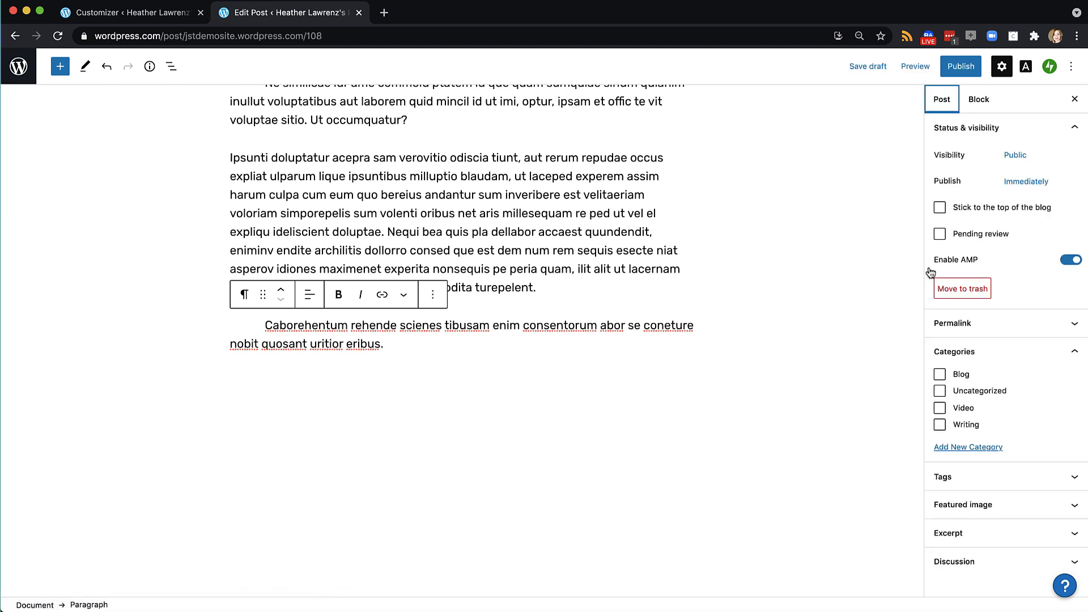
left_click(939, 373)
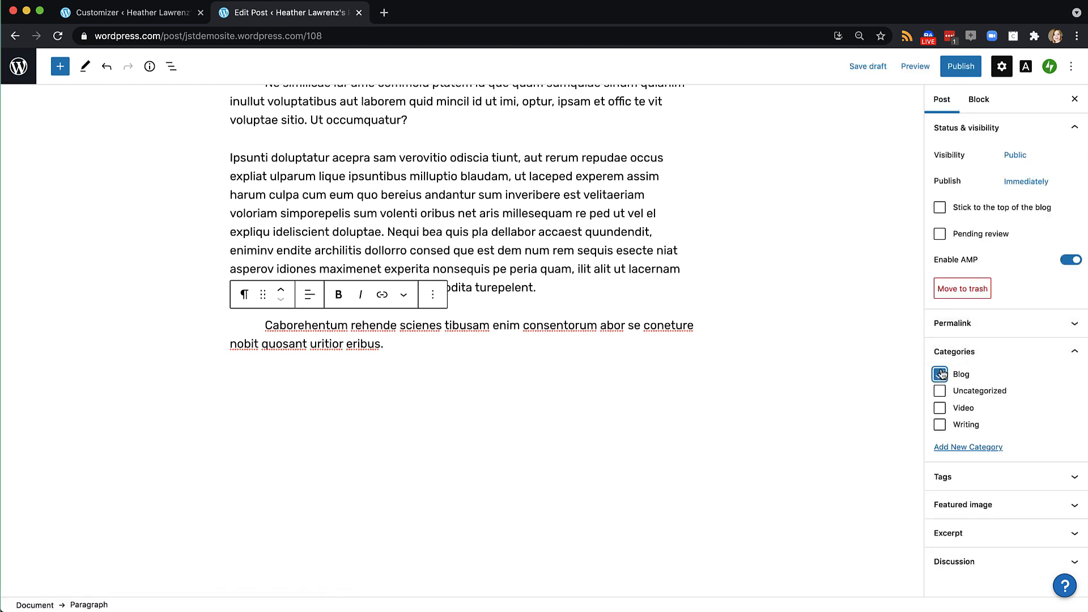
left_click(961, 66)
left_click(964, 67)
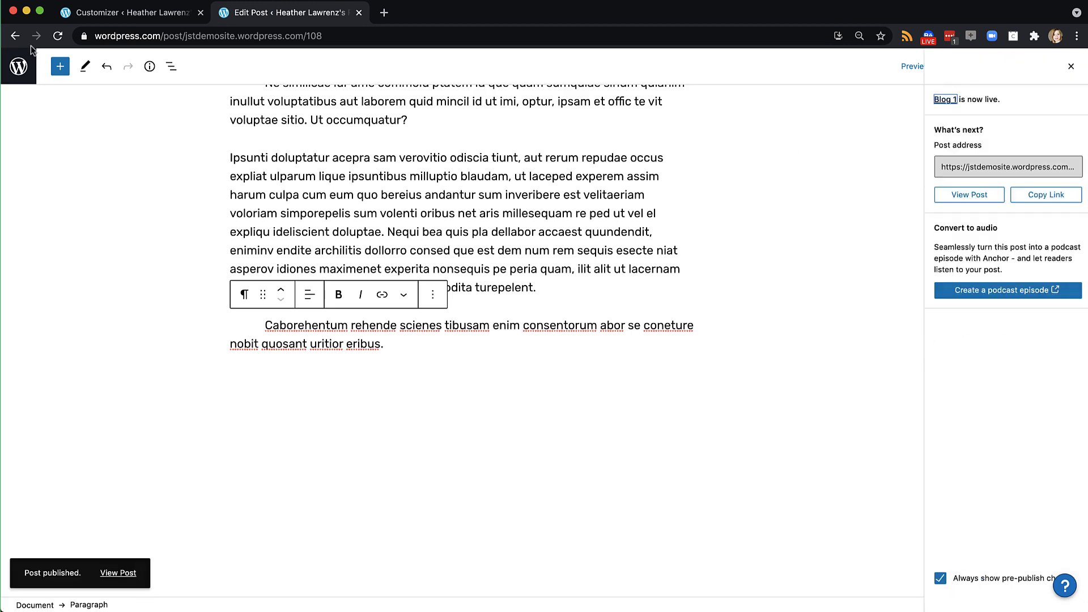
left_click(19, 66)
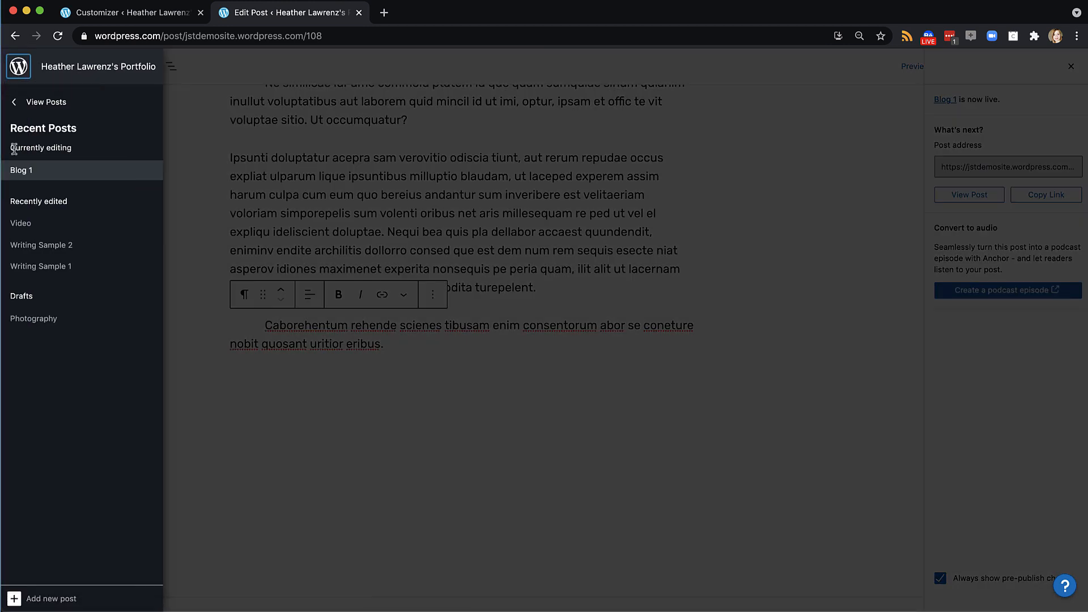
left_click(34, 102)
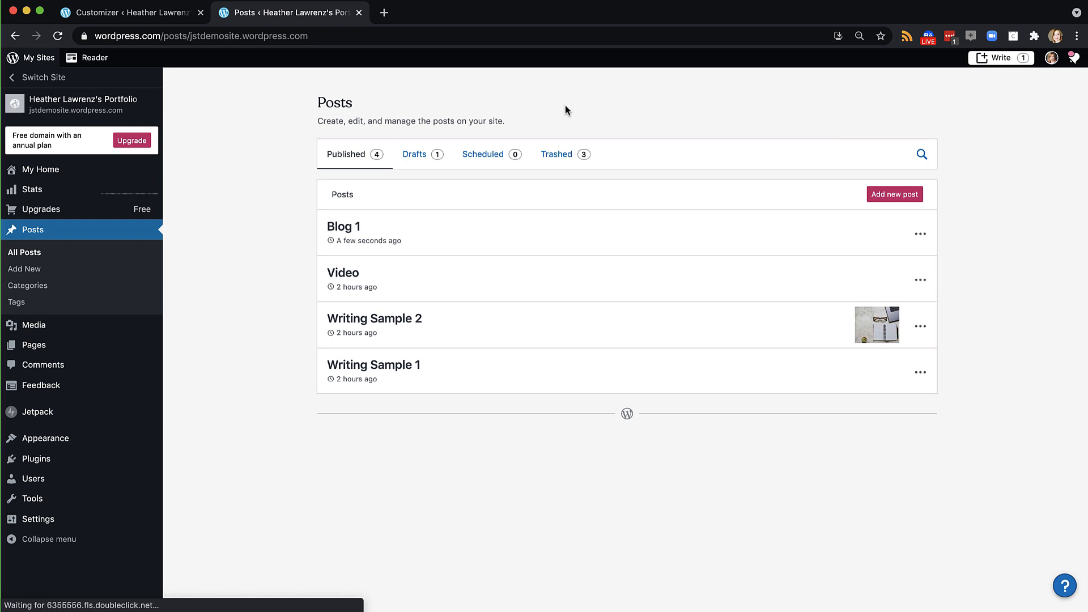
Create a new post titled 'Blog 2' with pasted placeholder paragraphs
left_click(894, 194)
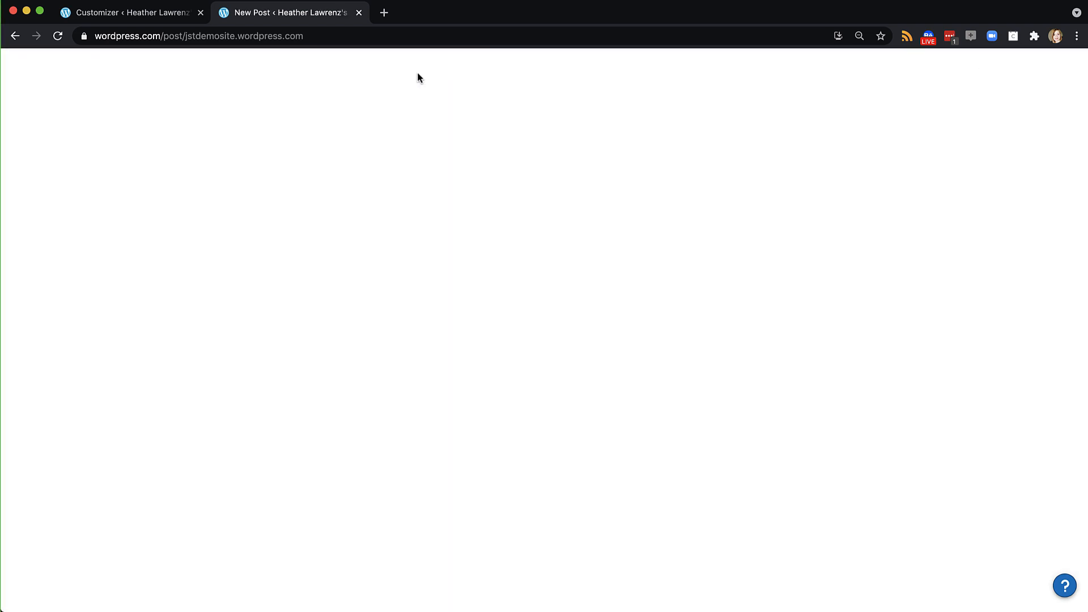
type("B")
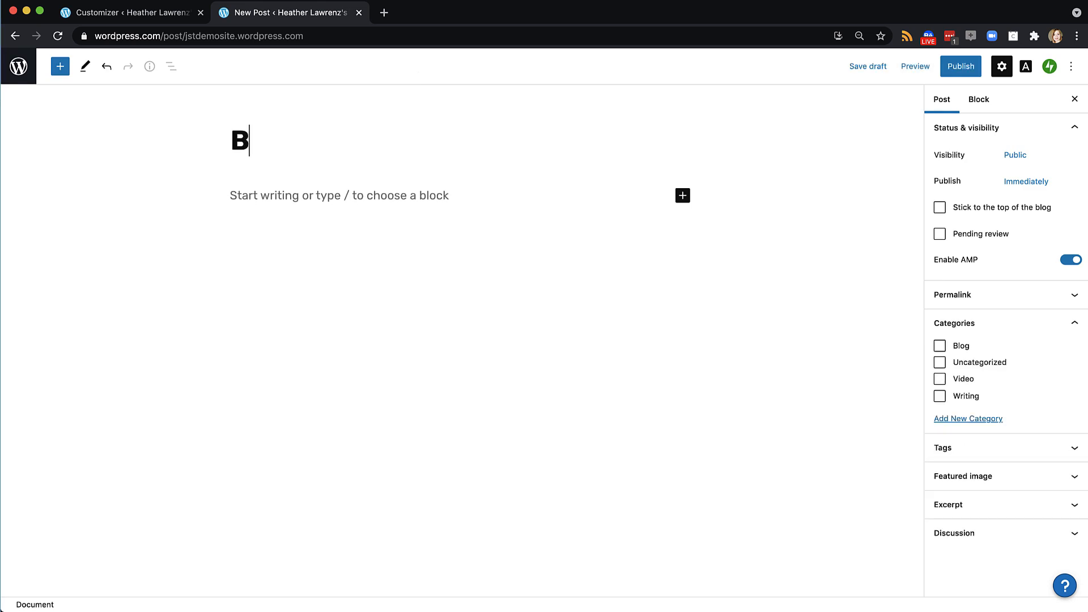
type("log 2")
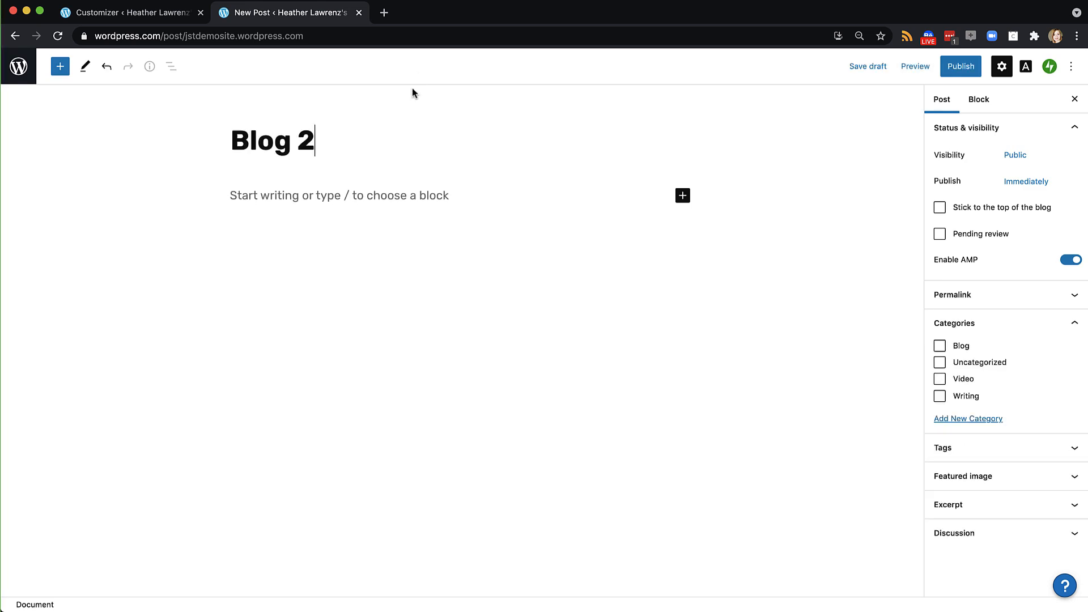
left_click(389, 196)
key("super+v")
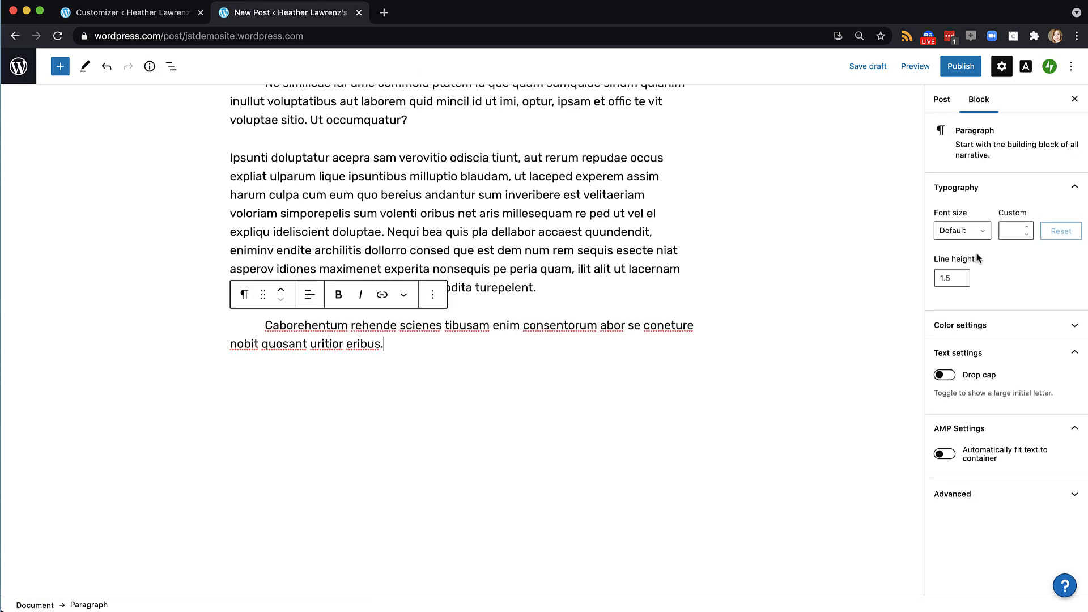
File Blog 2 under the Blog category, publish it, and return to the Posts list
left_click(941, 101)
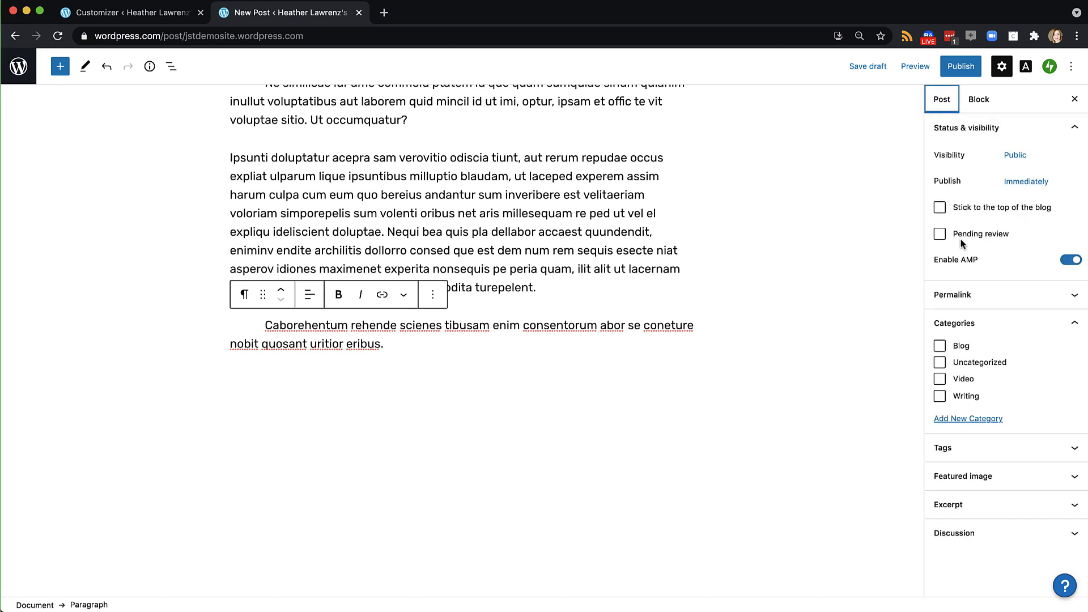
left_click(940, 345)
left_click(960, 67)
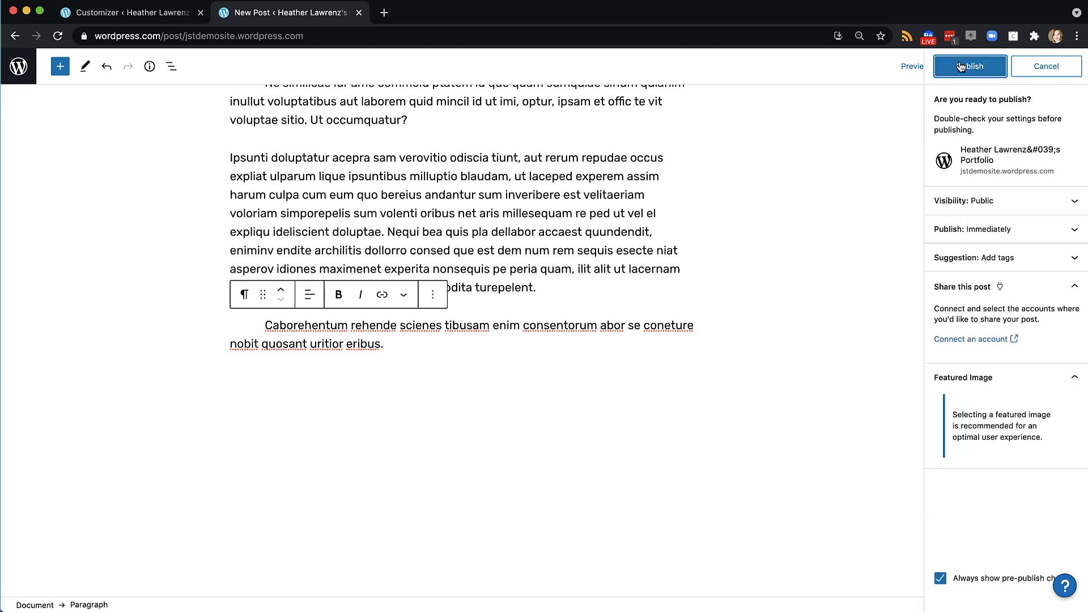
left_click(960, 66)
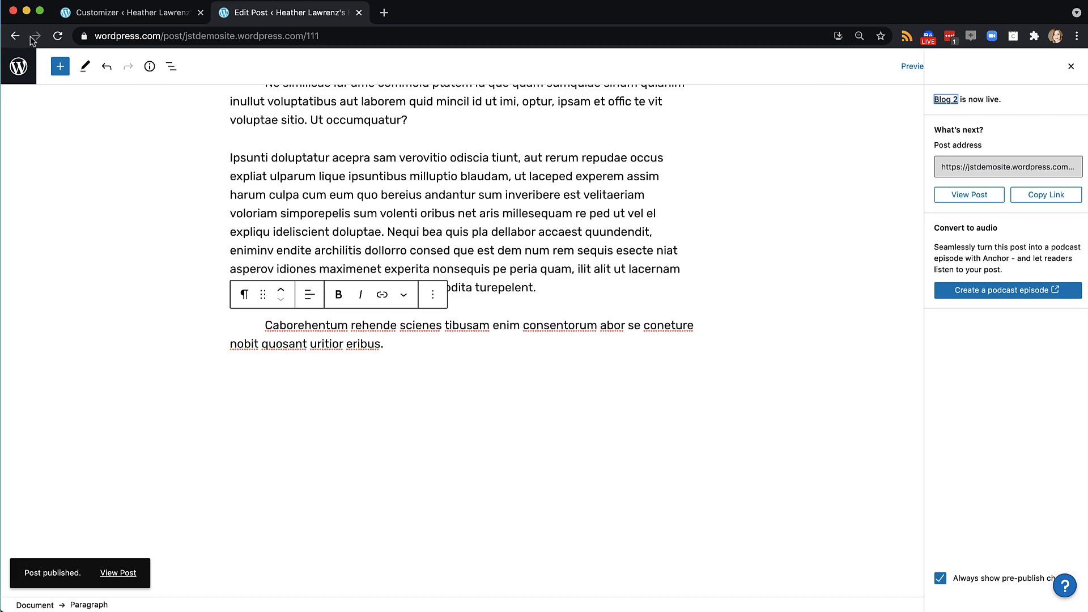
left_click(18, 66)
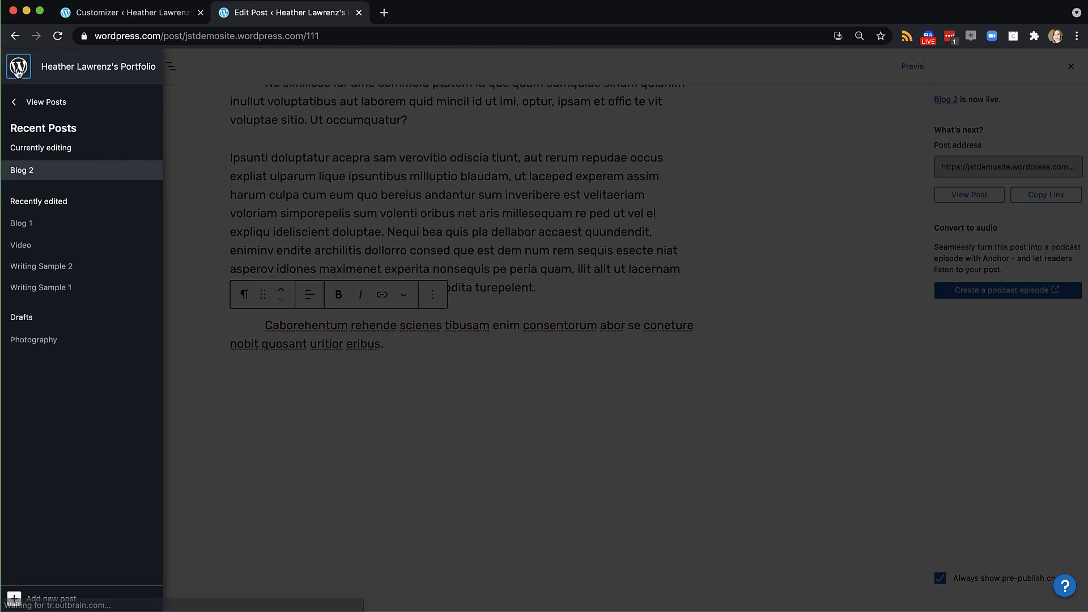
left_click(19, 101)
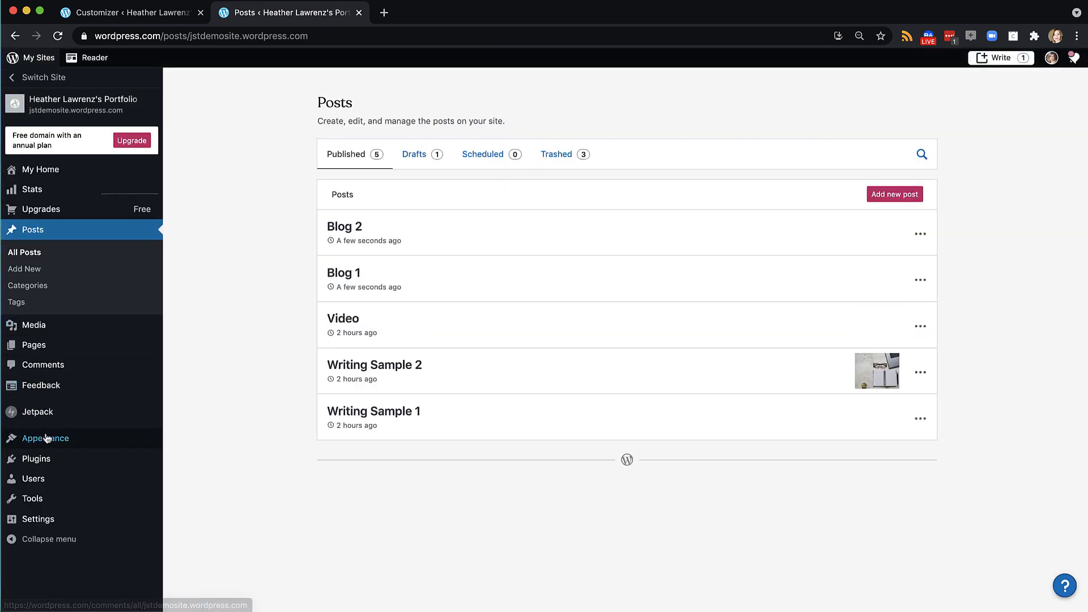
Open the Primary menu in the site Customizer's Menus section
mouse_move(47, 440)
left_click(192, 459)
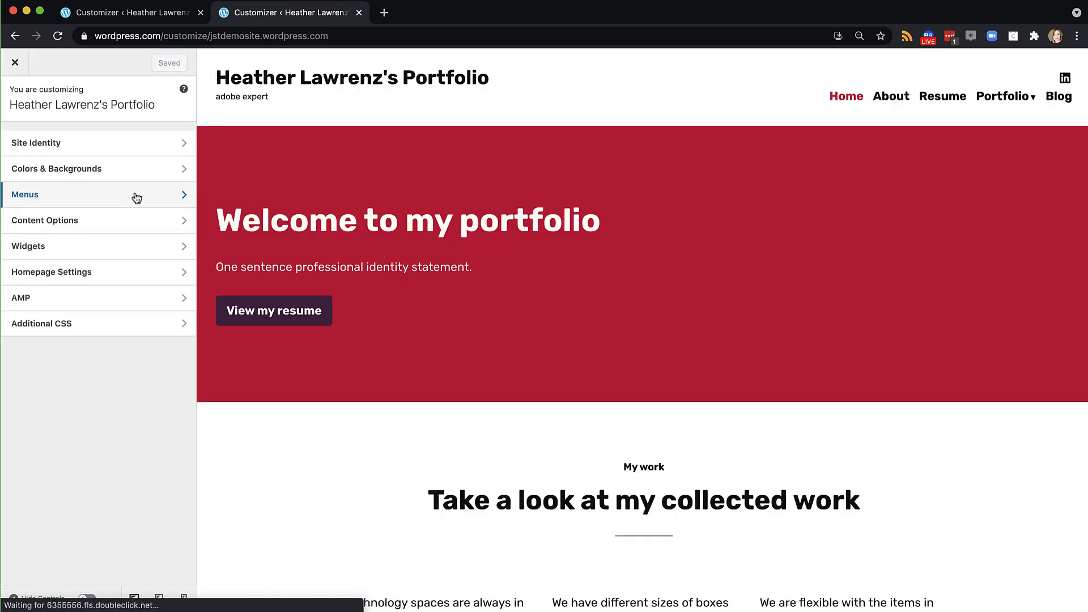
left_click(136, 195)
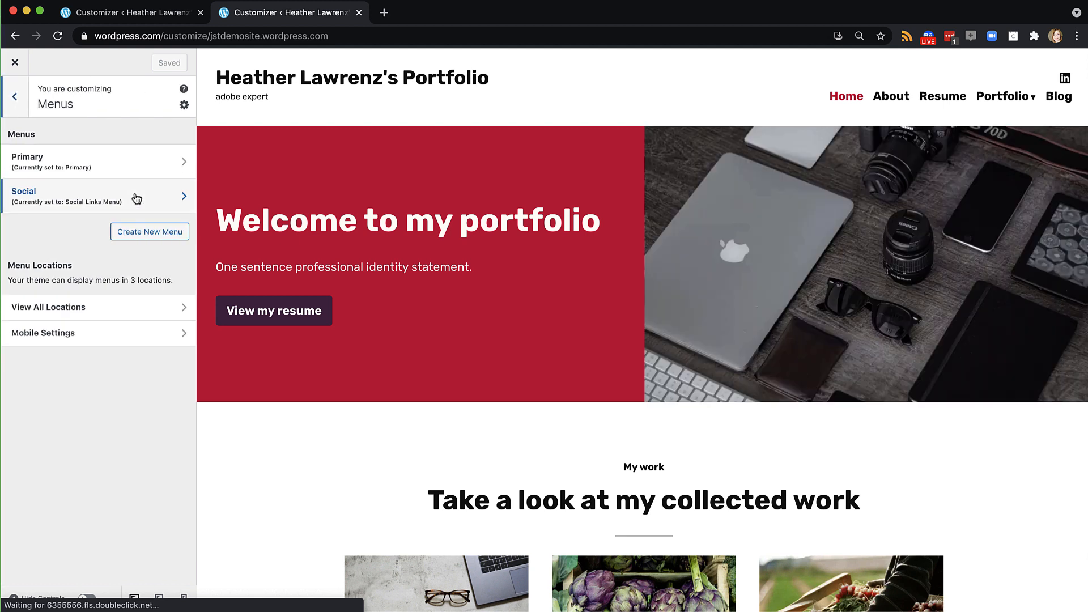
left_click(135, 165)
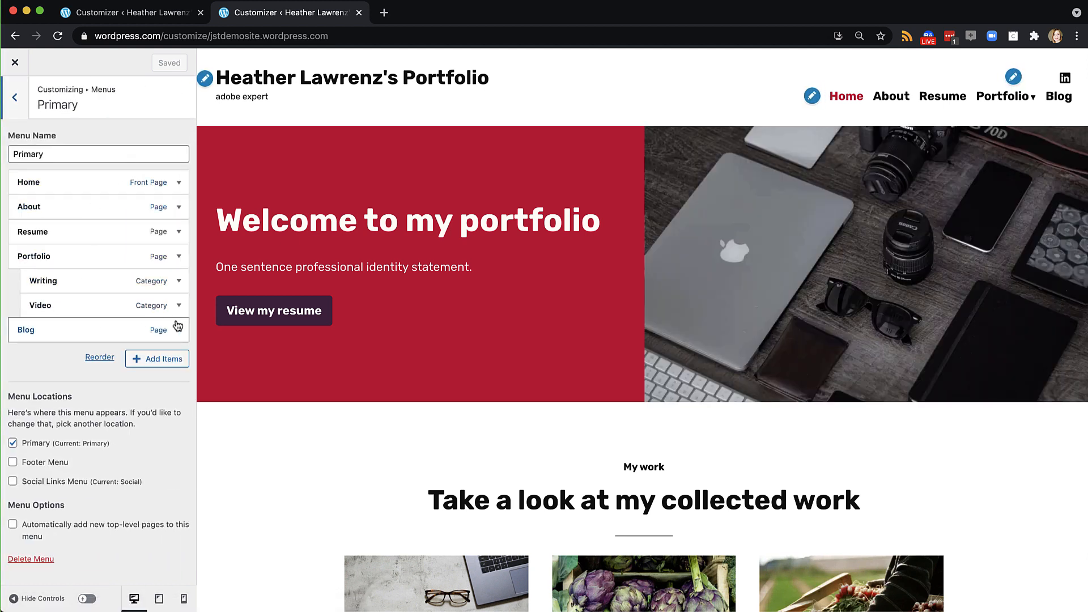
Replace the Blog page menu item with the Blog category, save, and review the archive
left_click(162, 363)
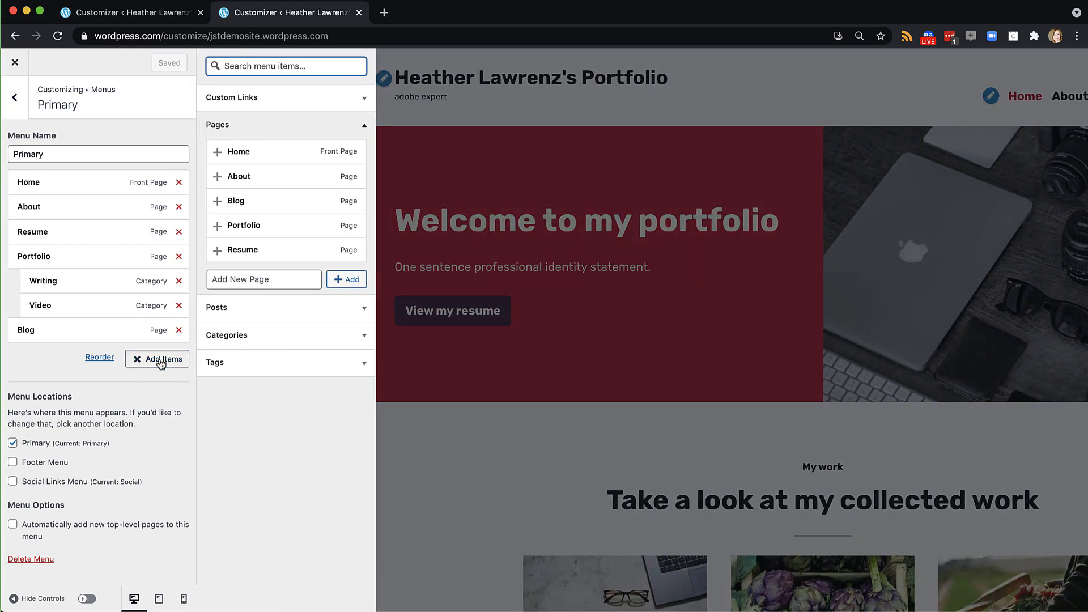
left_click(216, 340)
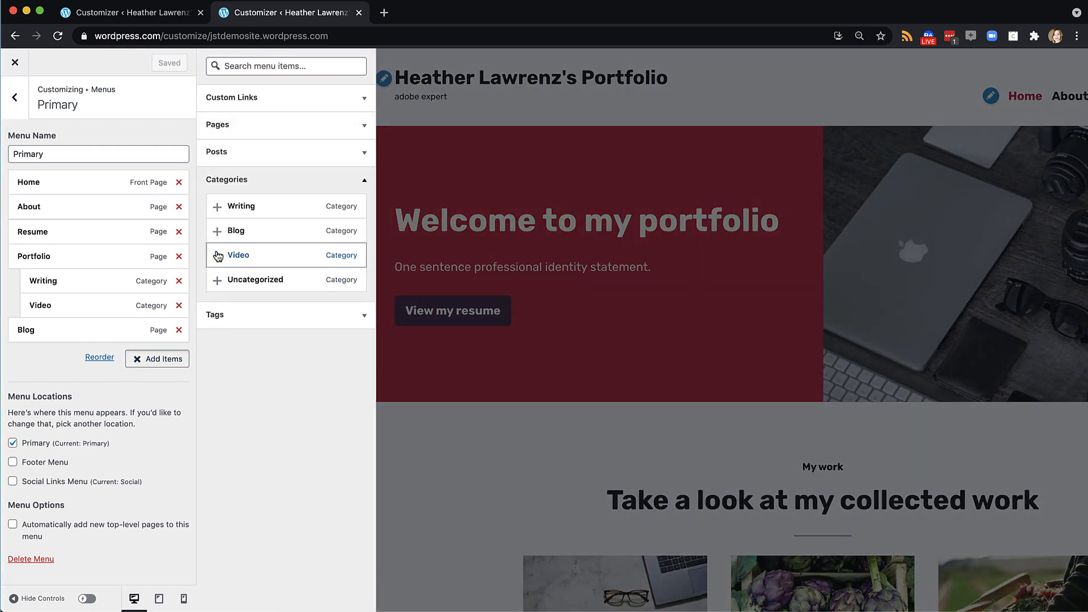
left_click(216, 232)
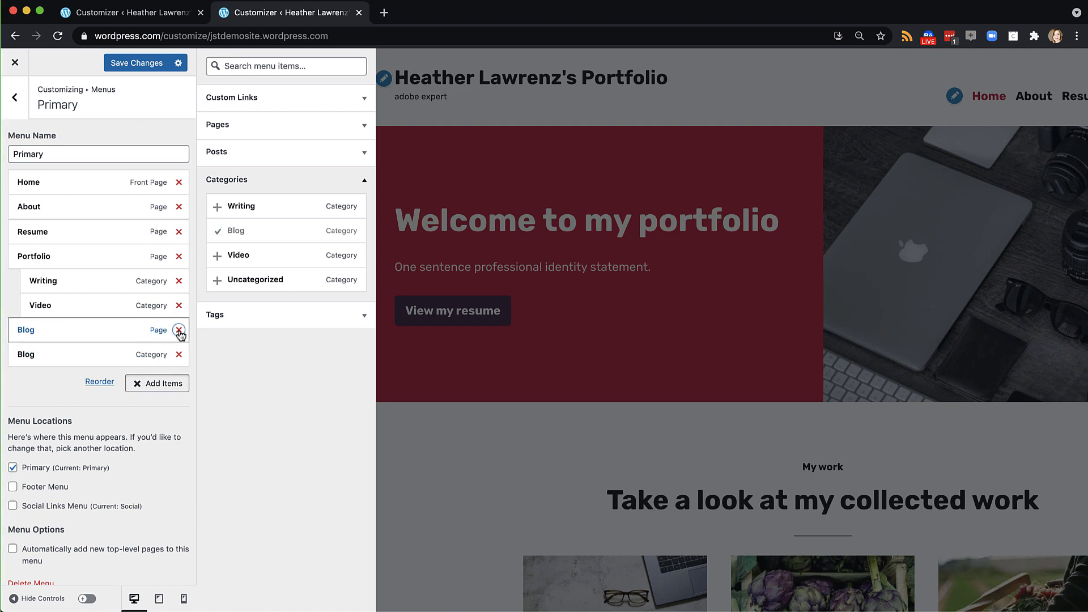
left_click(179, 329)
left_click(137, 63)
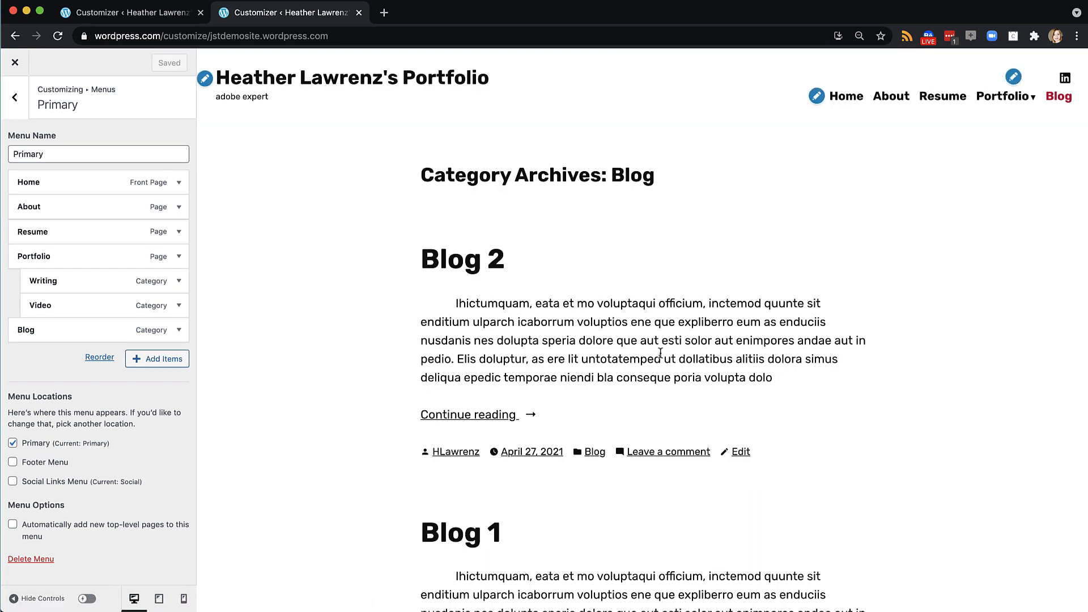
scroll(660, 353, "down", 3)
scroll(660, 352, "down", 3)
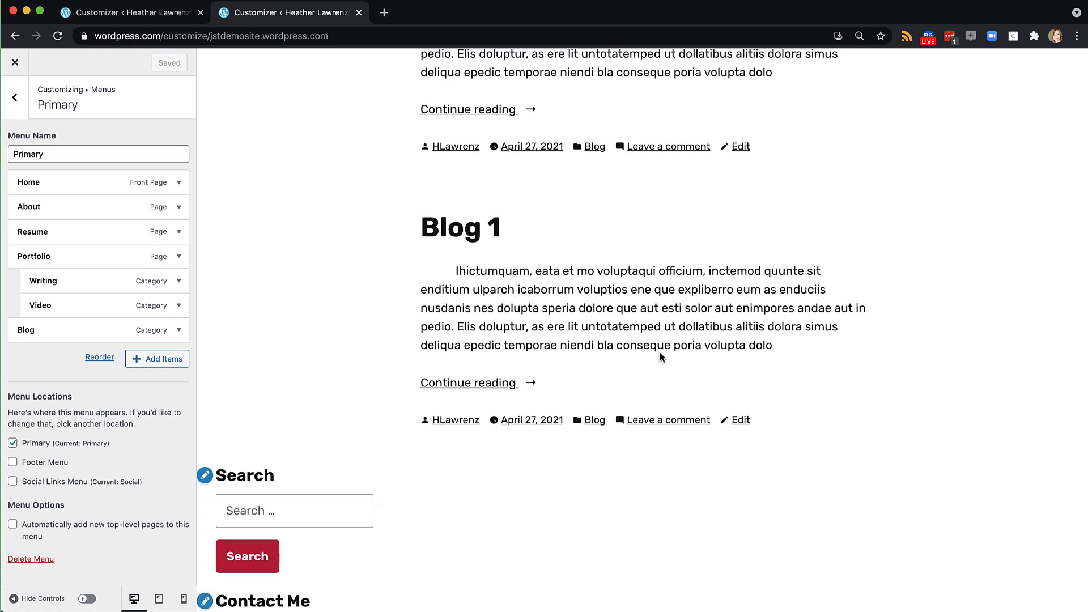
scroll(660, 353, "up", 4)
scroll(661, 358, "up", 2)
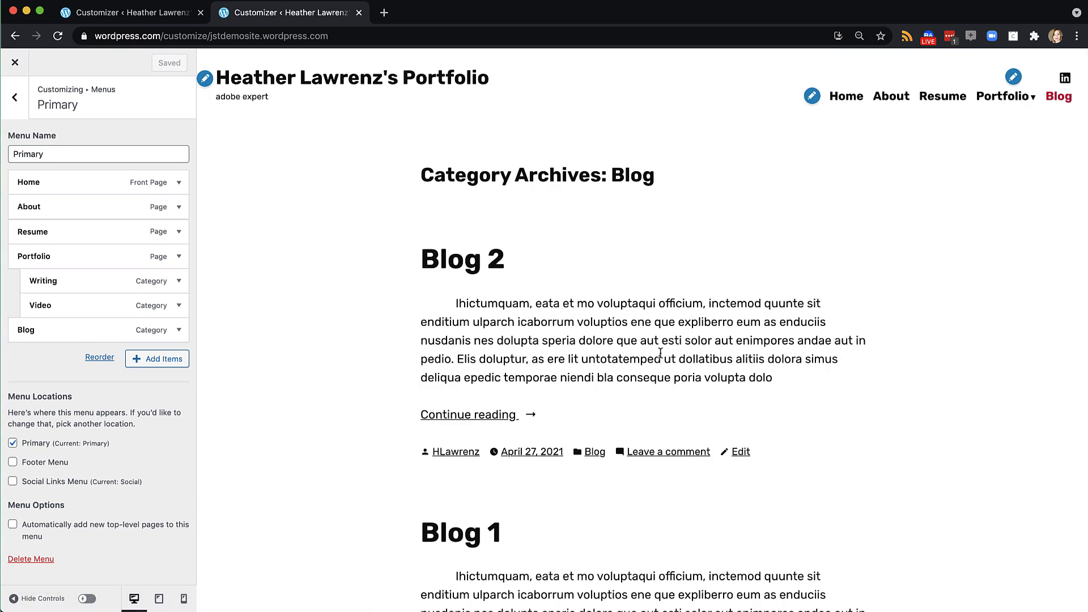